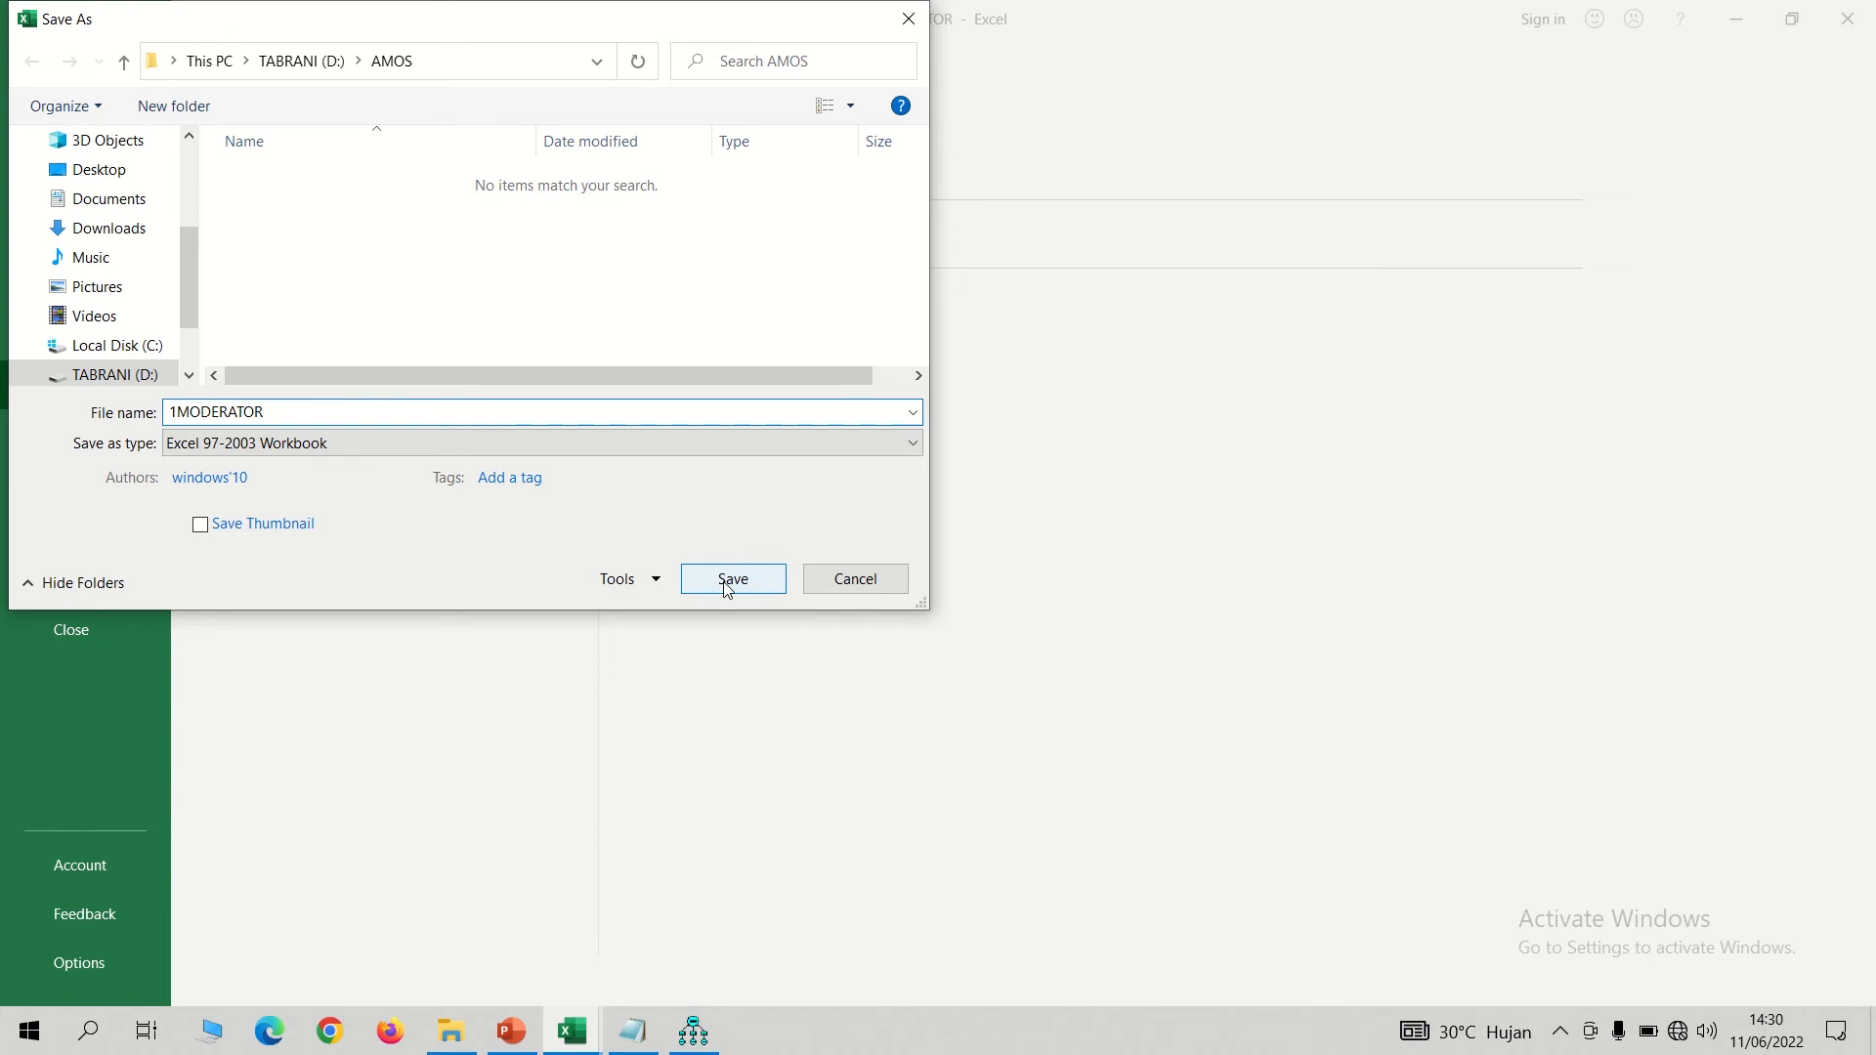
- Save the workbook as 1MODERATOR in Excel 97-2003 Workbook format in the AMOS folder and close it
{"action": "left_click", "coordinate": [728, 587]}
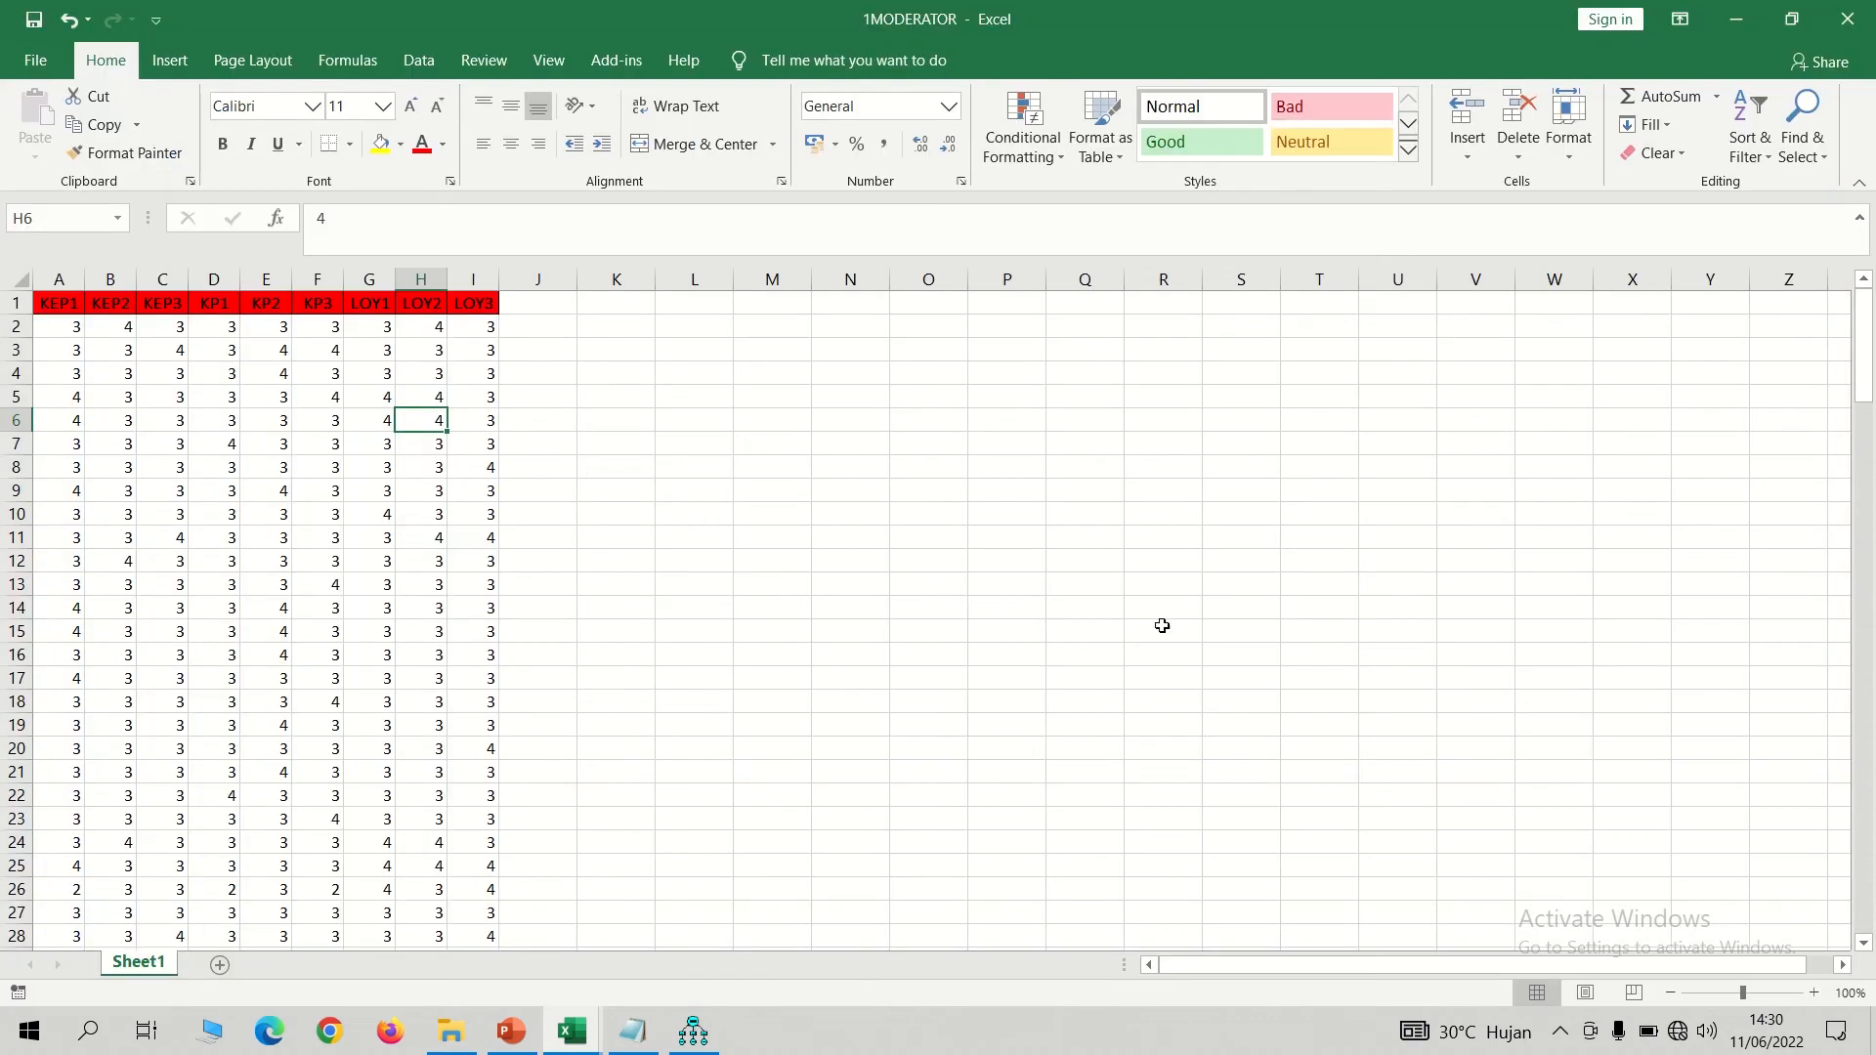
{"action": "left_click", "coordinate": [1847, 19]}
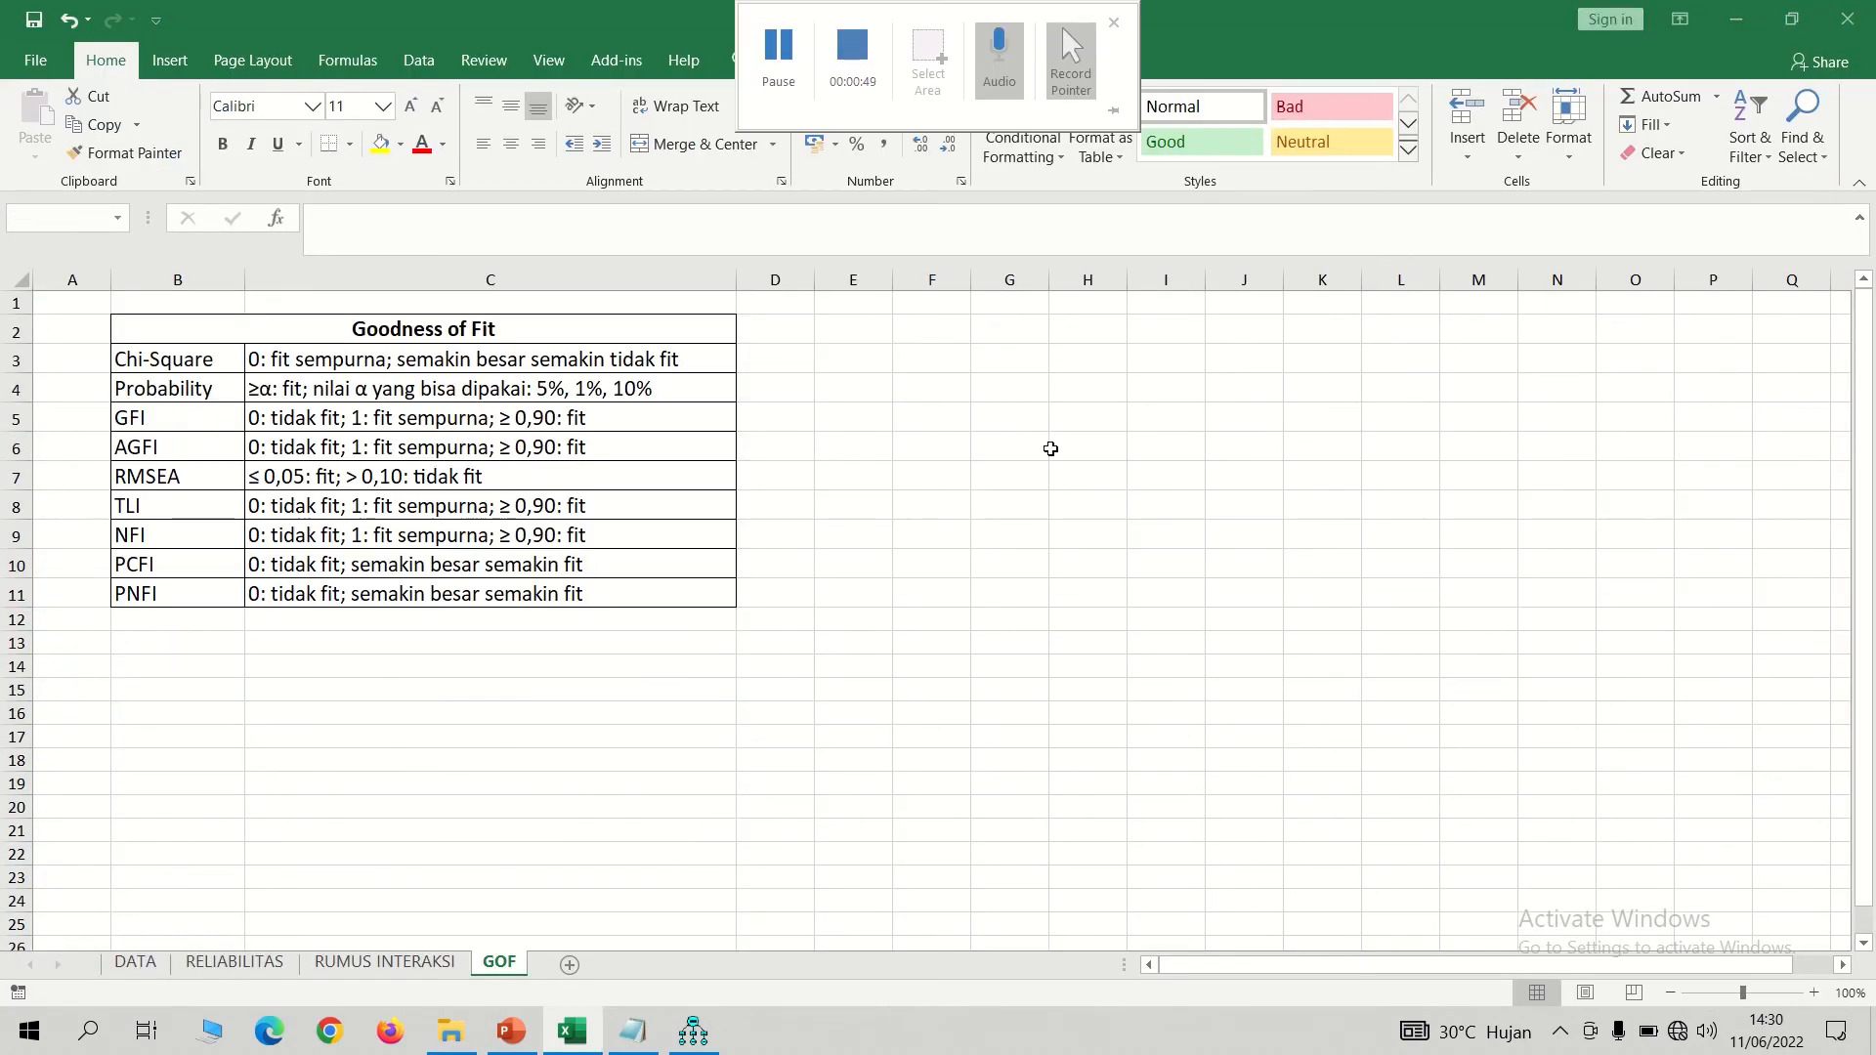
- Switch to Amos and set the path diagram's paper size to Landscape - Legal
{"action": "left_click", "coordinate": [694, 1032]}
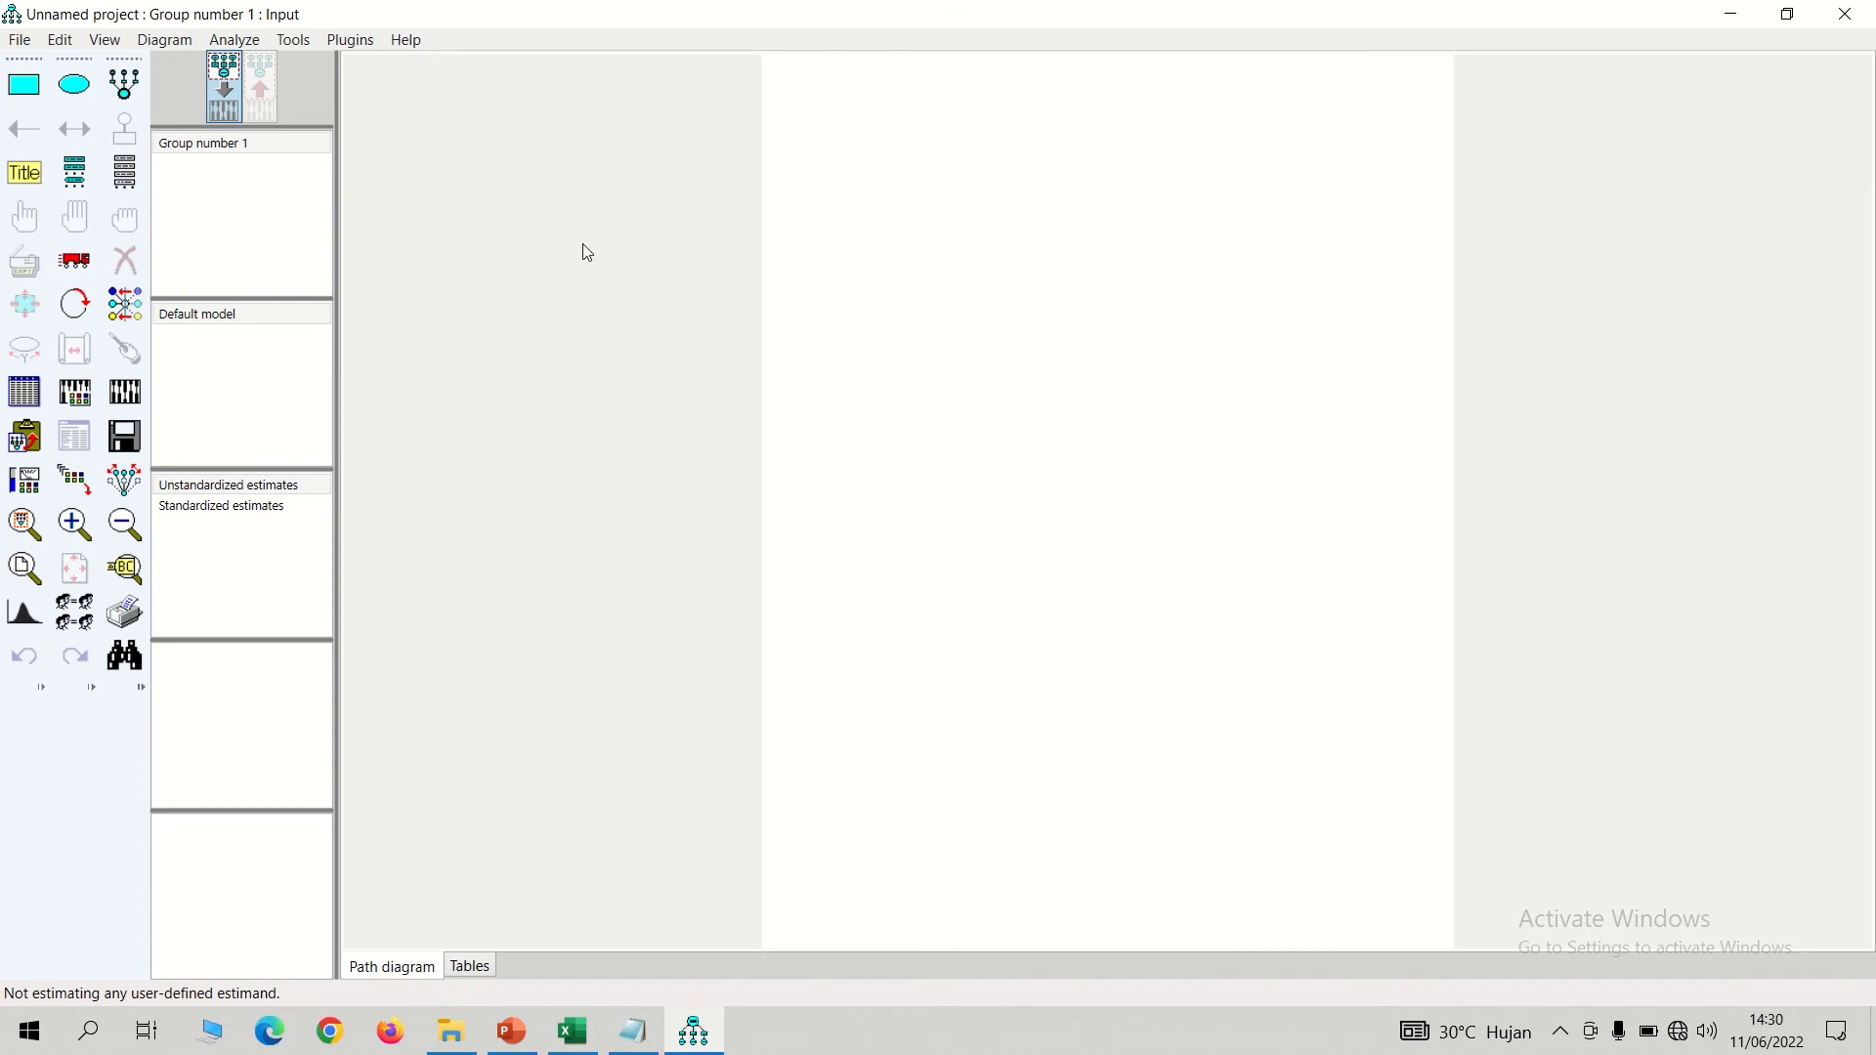
{"action": "left_click", "coordinate": [107, 43]}
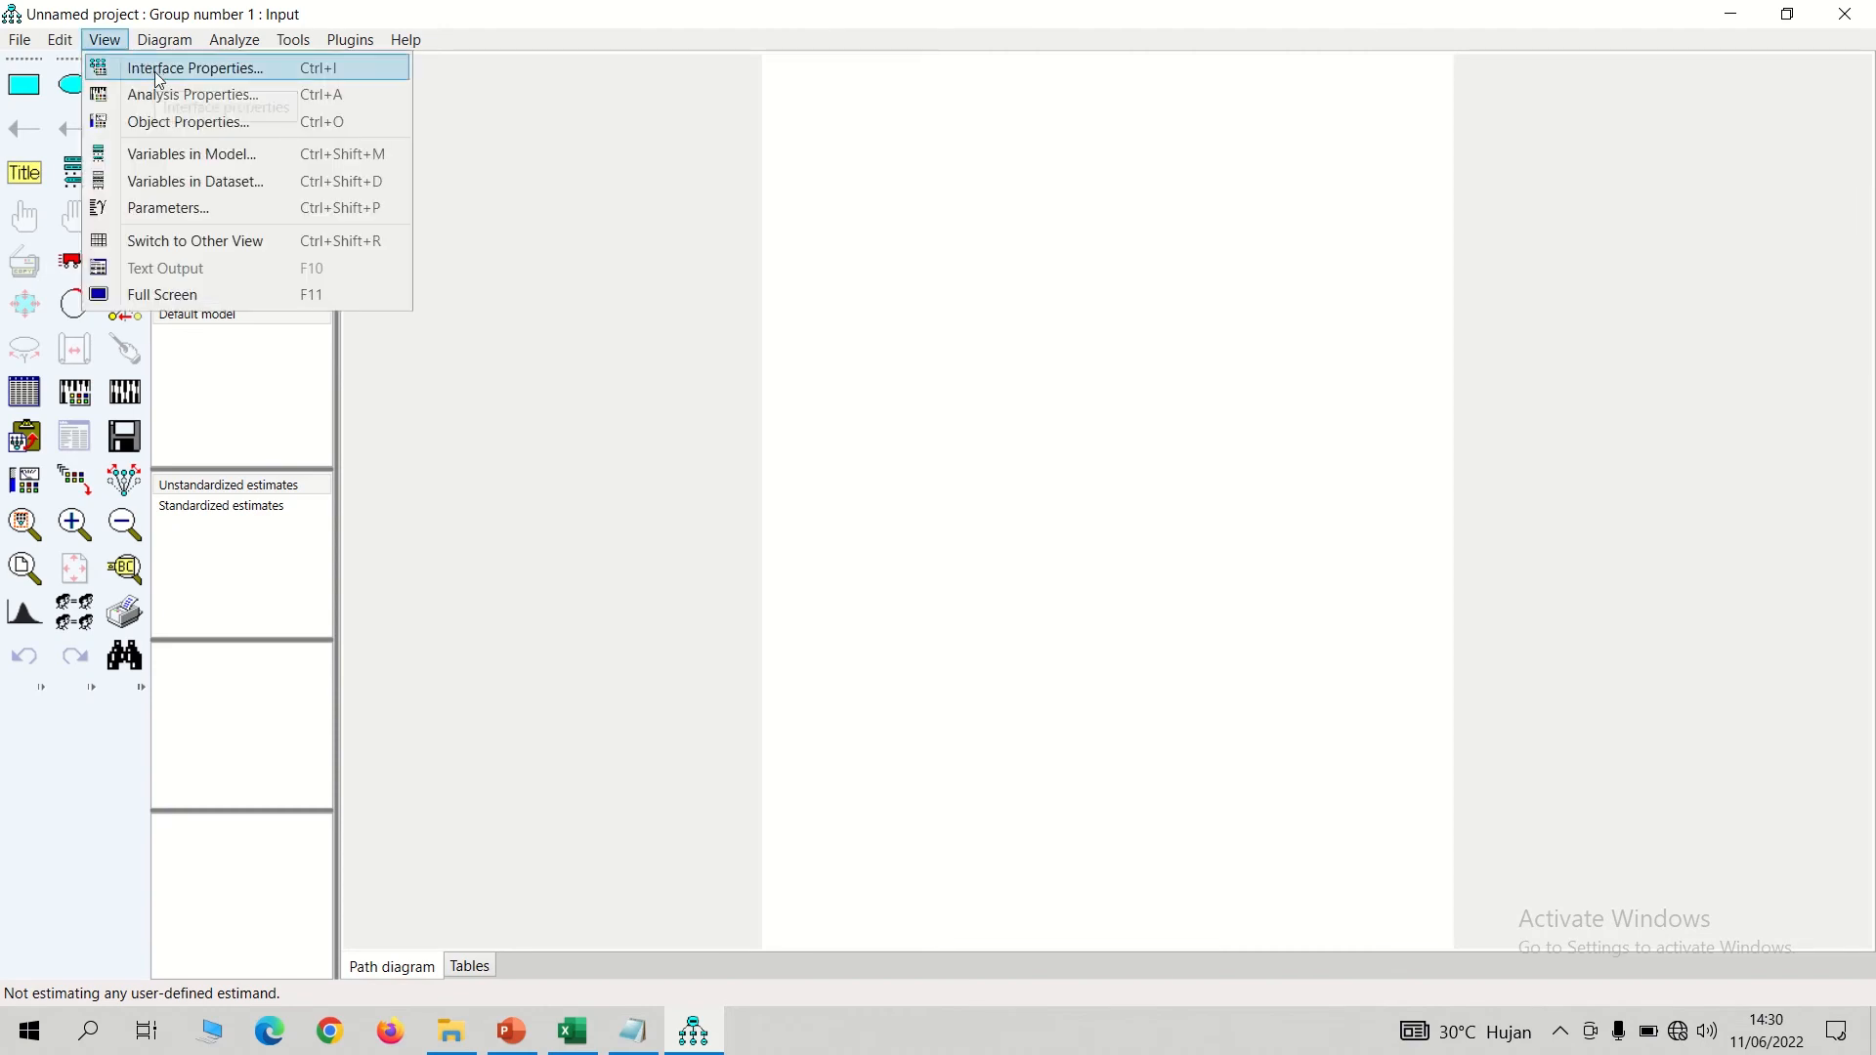
{"action": "left_click", "coordinate": [152, 68]}
{"action": "left_click", "coordinate": [891, 534]}
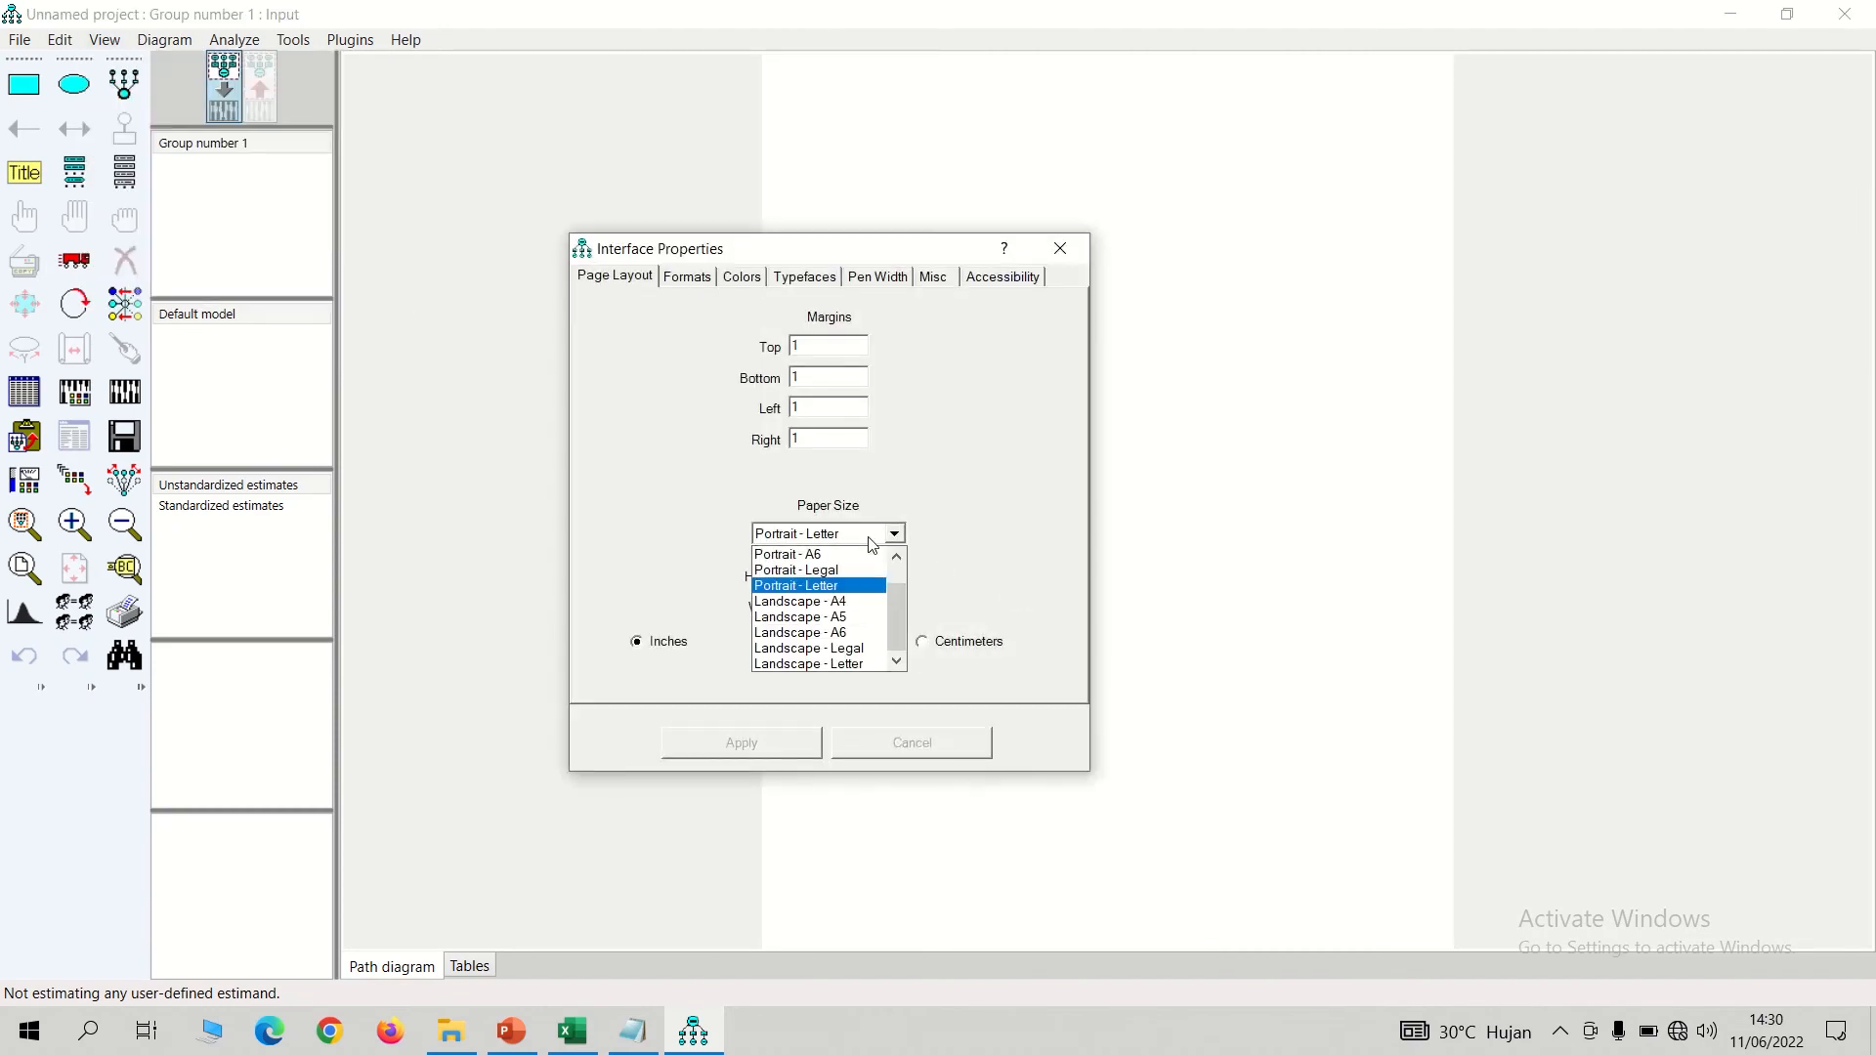
{"action": "left_click", "coordinate": [821, 645]}
{"action": "left_click", "coordinate": [744, 742]}
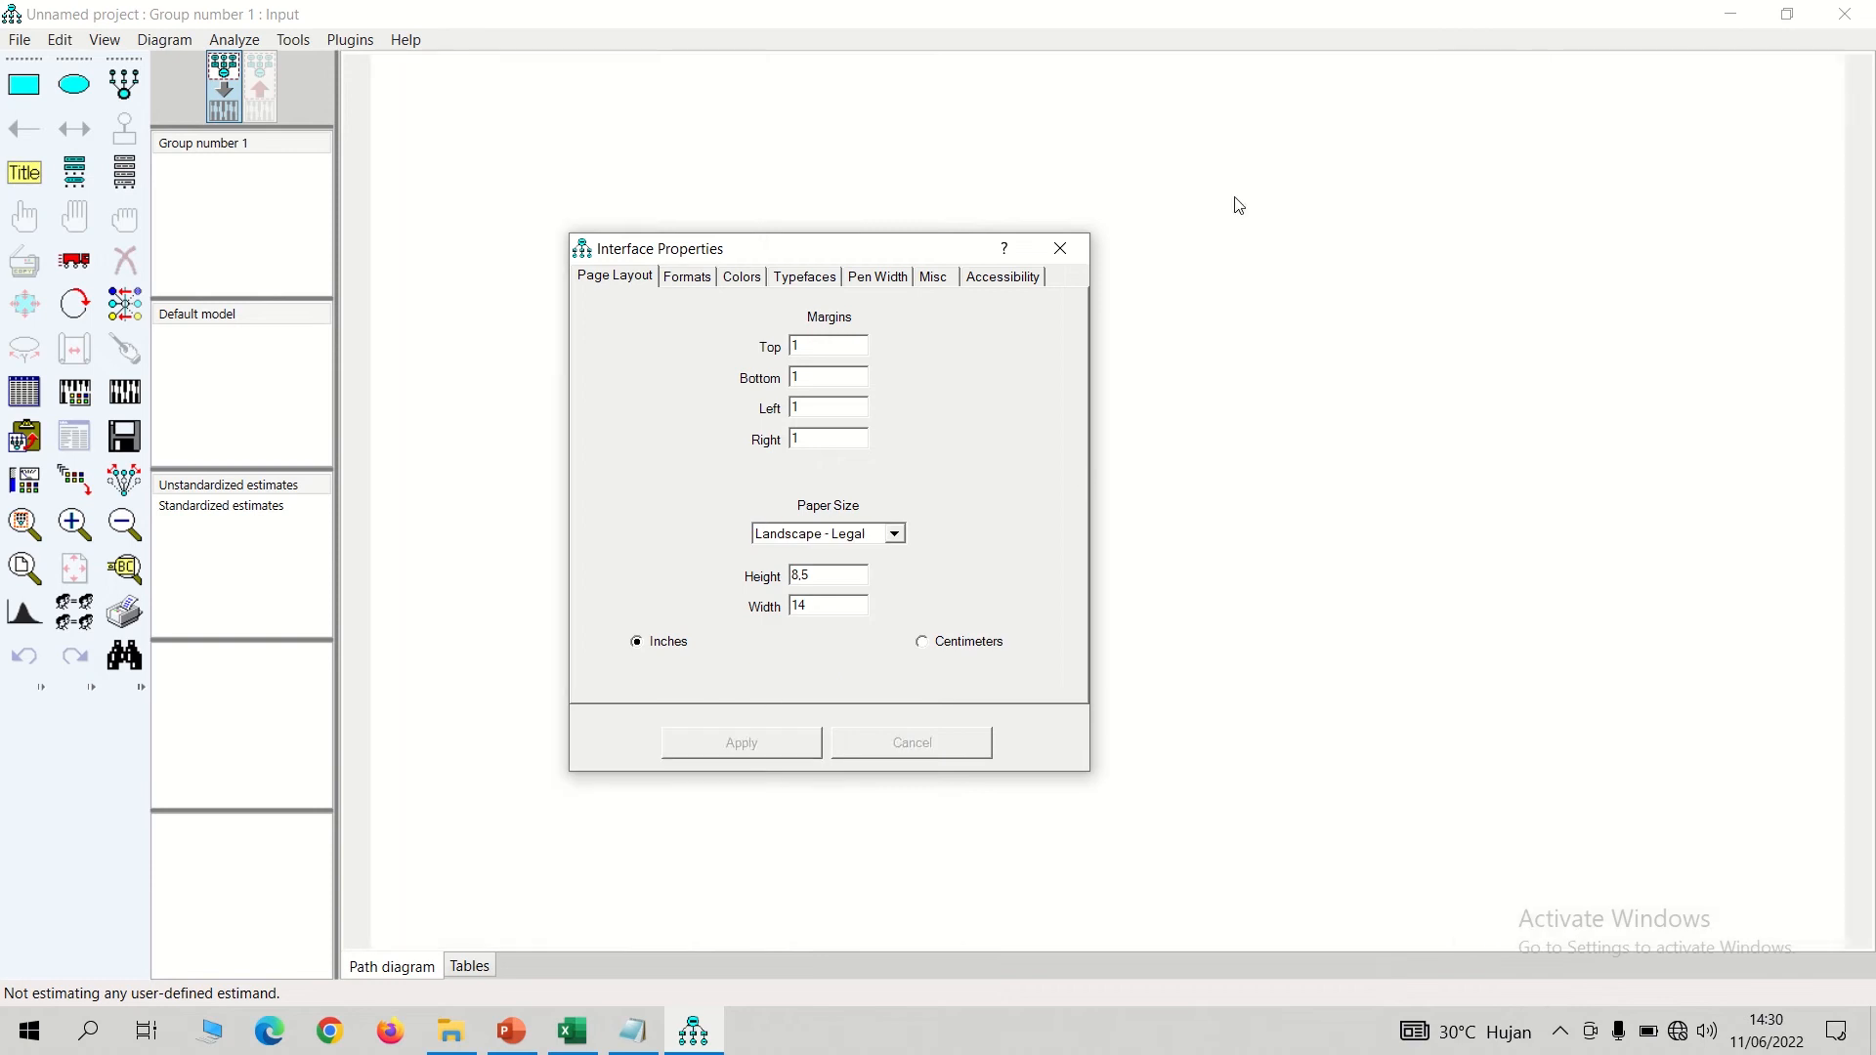
{"action": "left_click", "coordinate": [1062, 250]}
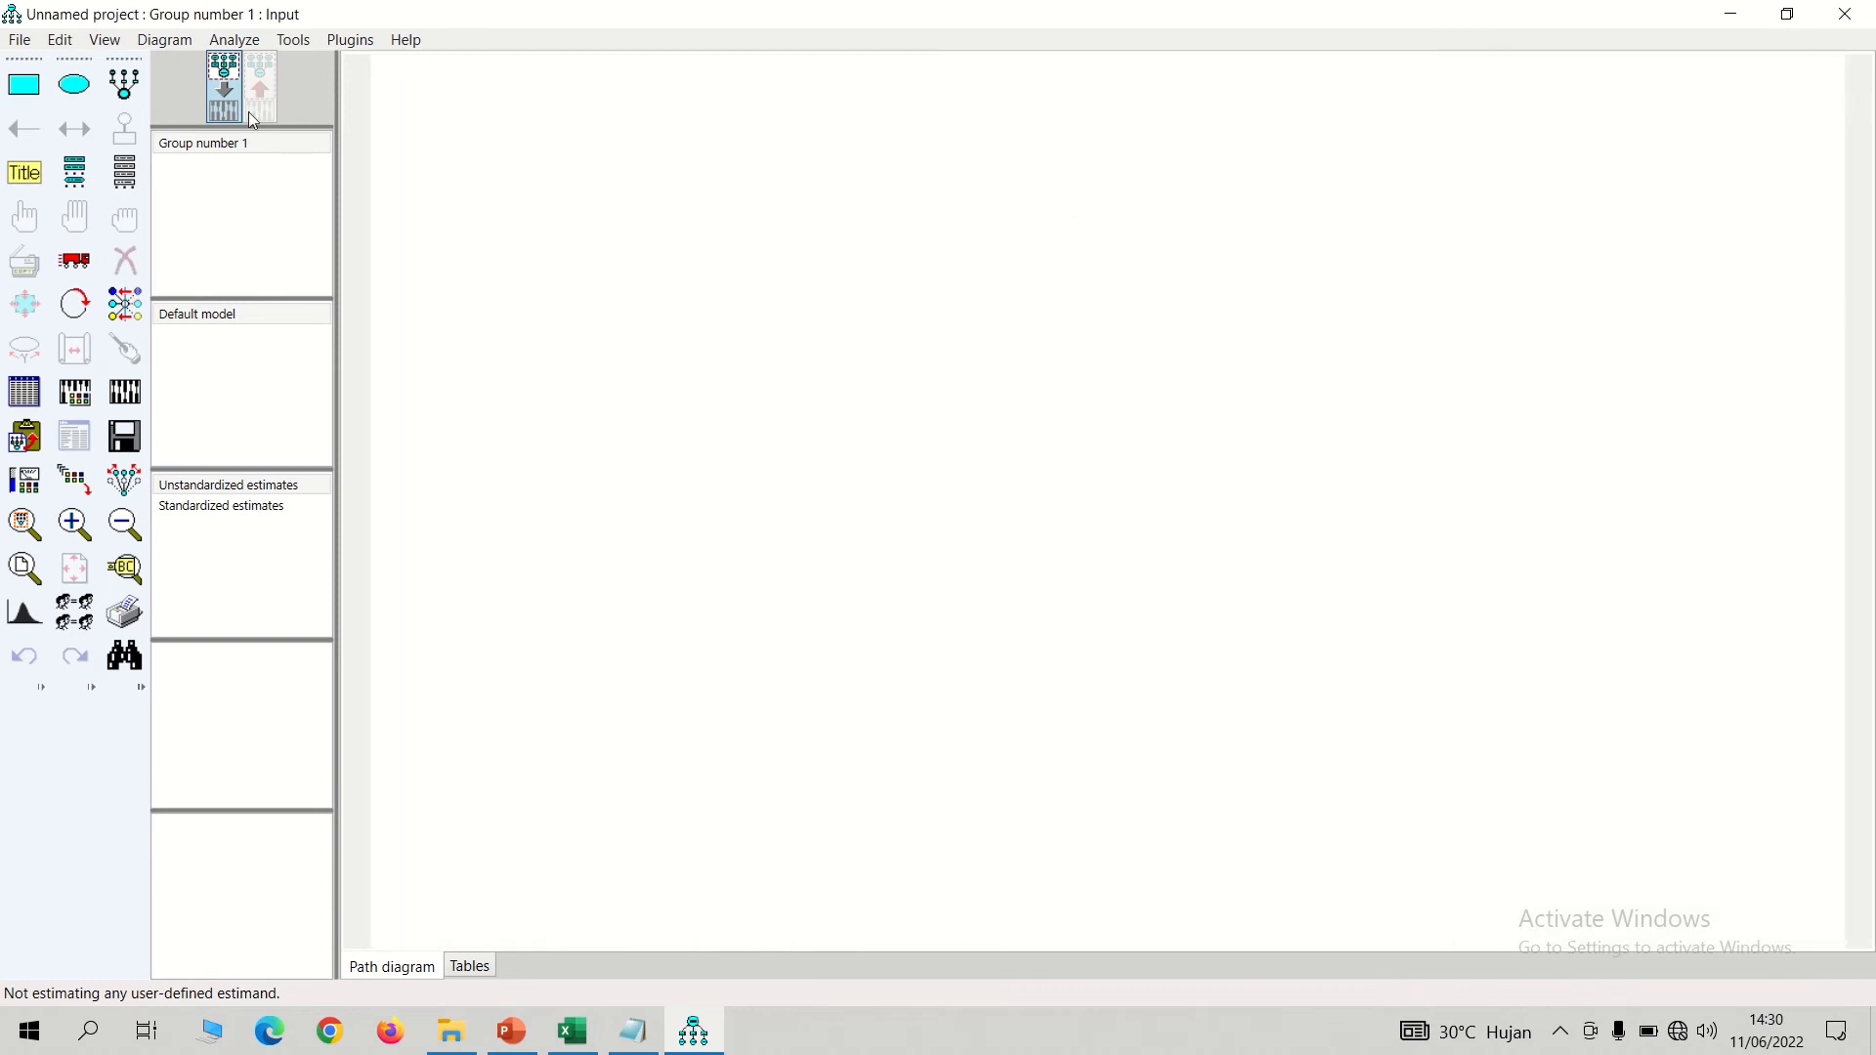
- Load Sheet1 of the saved XLS workbook as the data file for Group number 1 and check the dataset's variable list
{"action": "left_click", "coordinate": [23, 391]}
{"action": "left_click", "coordinate": [818, 553]}
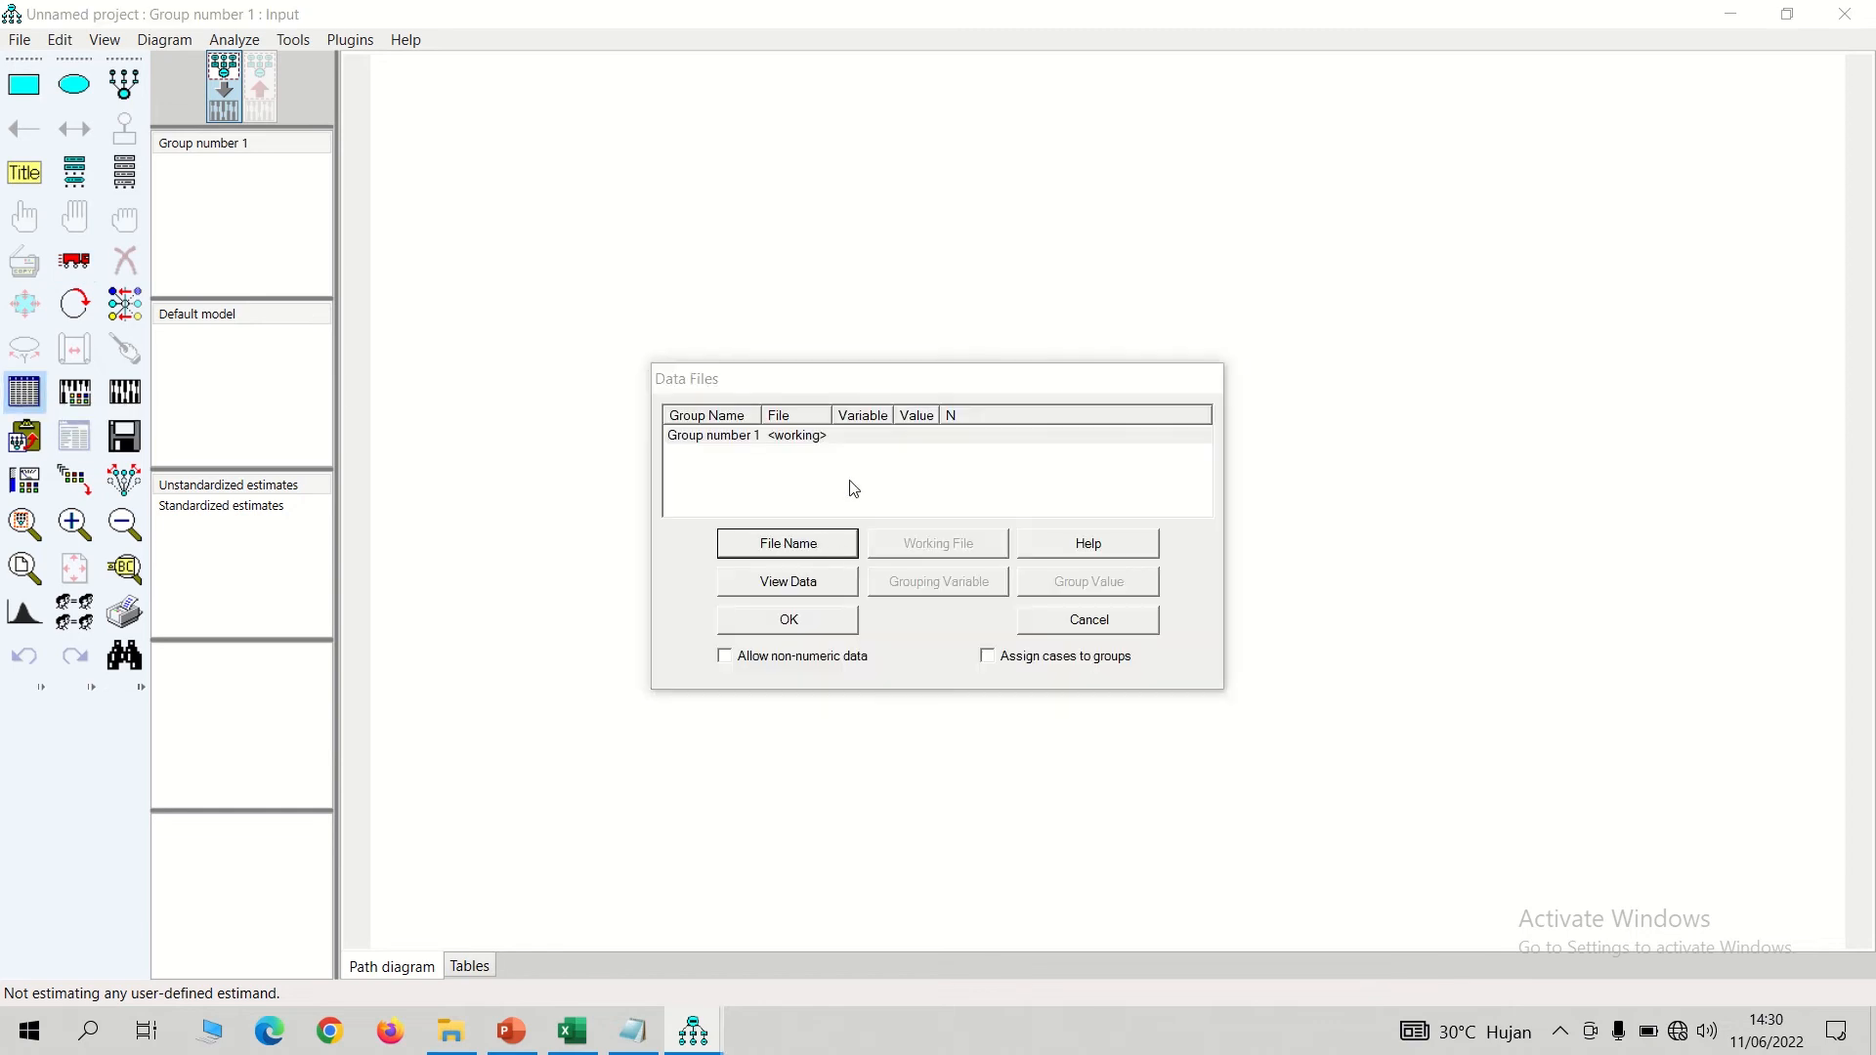
{"action": "double_click", "coordinate": [935, 526]}
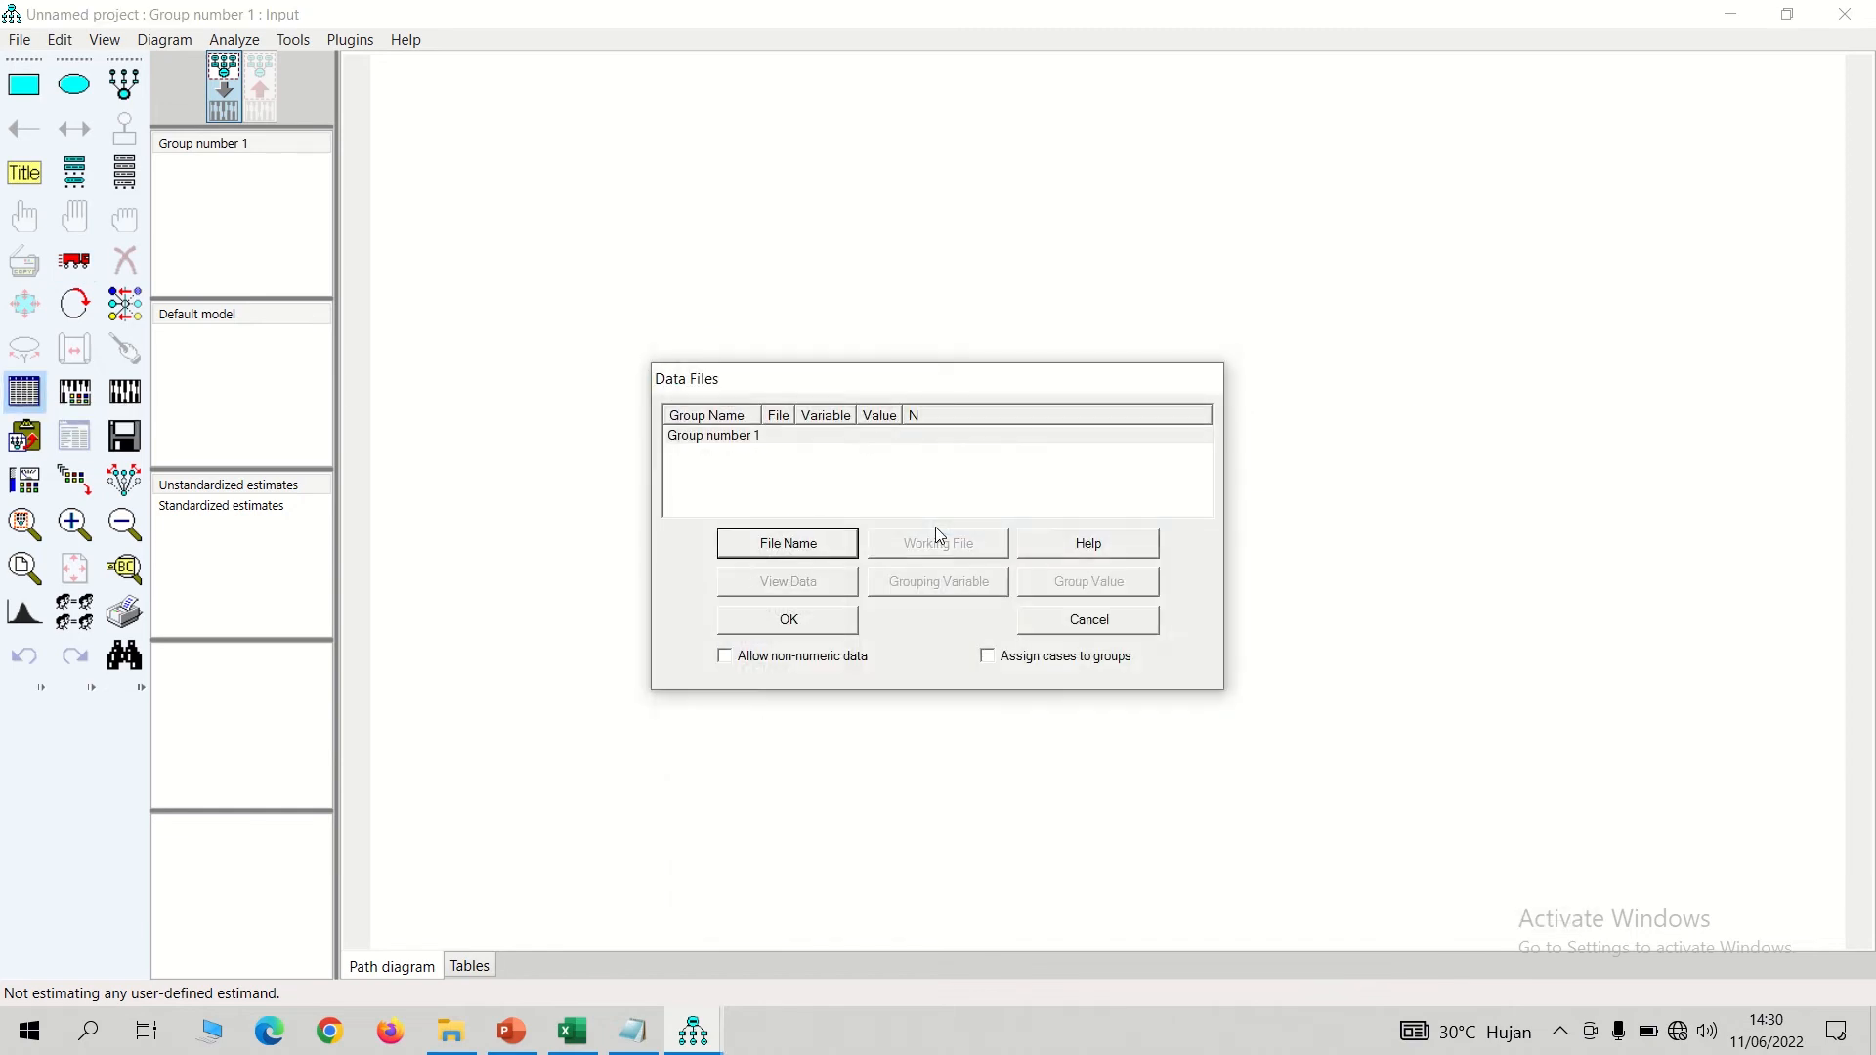
{"action": "left_click", "coordinate": [814, 621]}
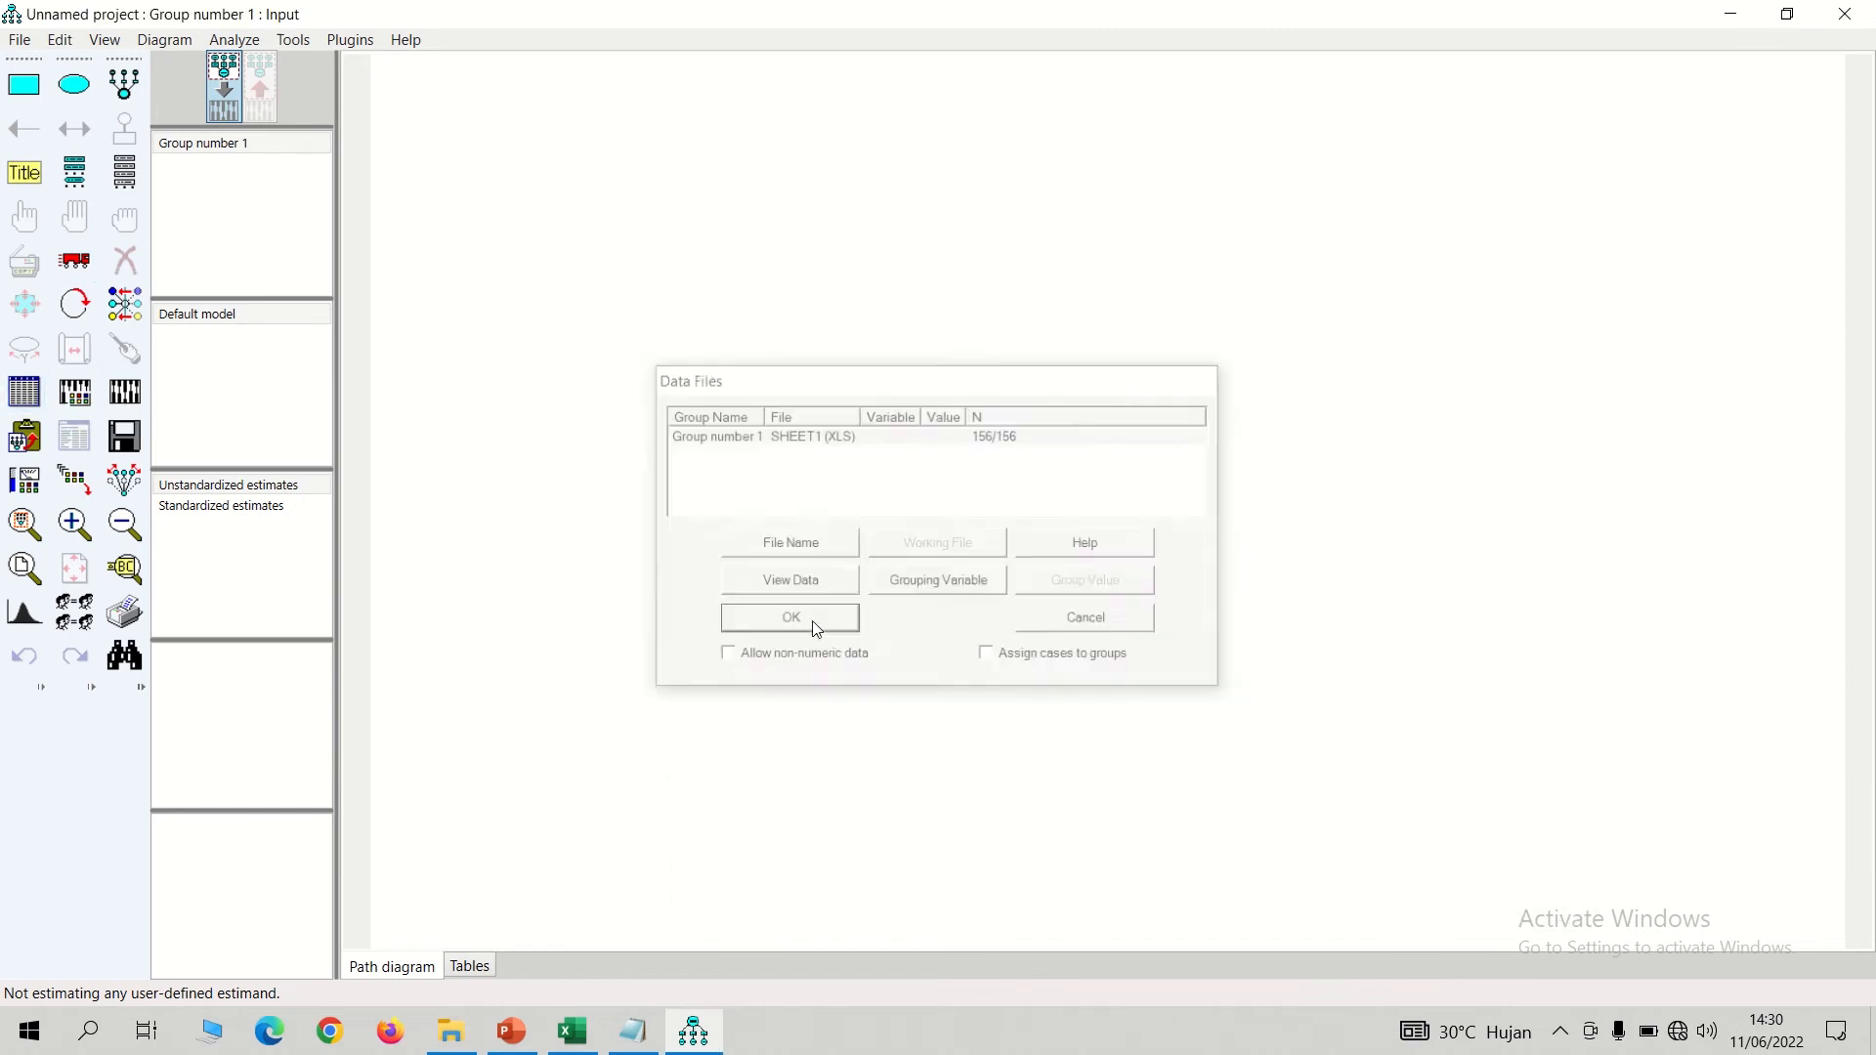
{"action": "left_click", "coordinate": [124, 172]}
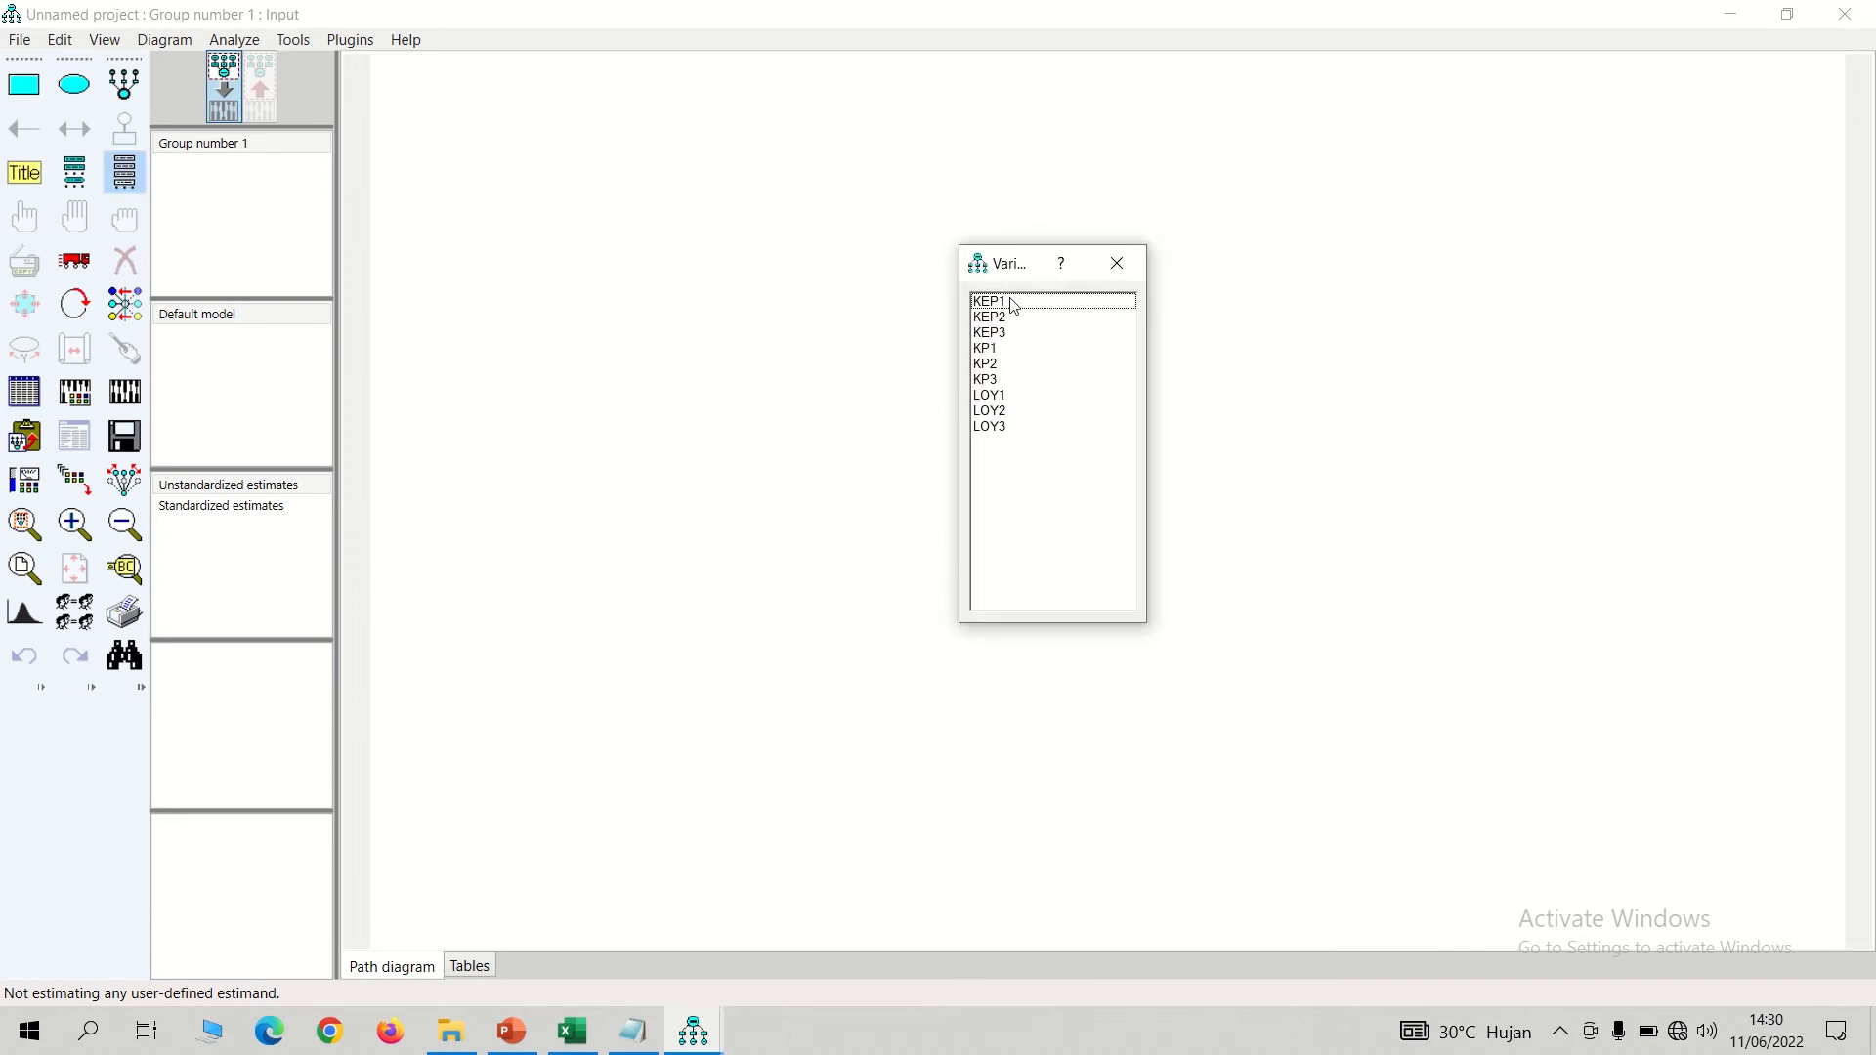
{"action": "left_click", "coordinate": [1120, 266]}
- Draw a latent variable with three indicators and error terms, and place two copies of it, one beneath and one to its right
{"action": "left_click", "coordinate": [125, 84]}
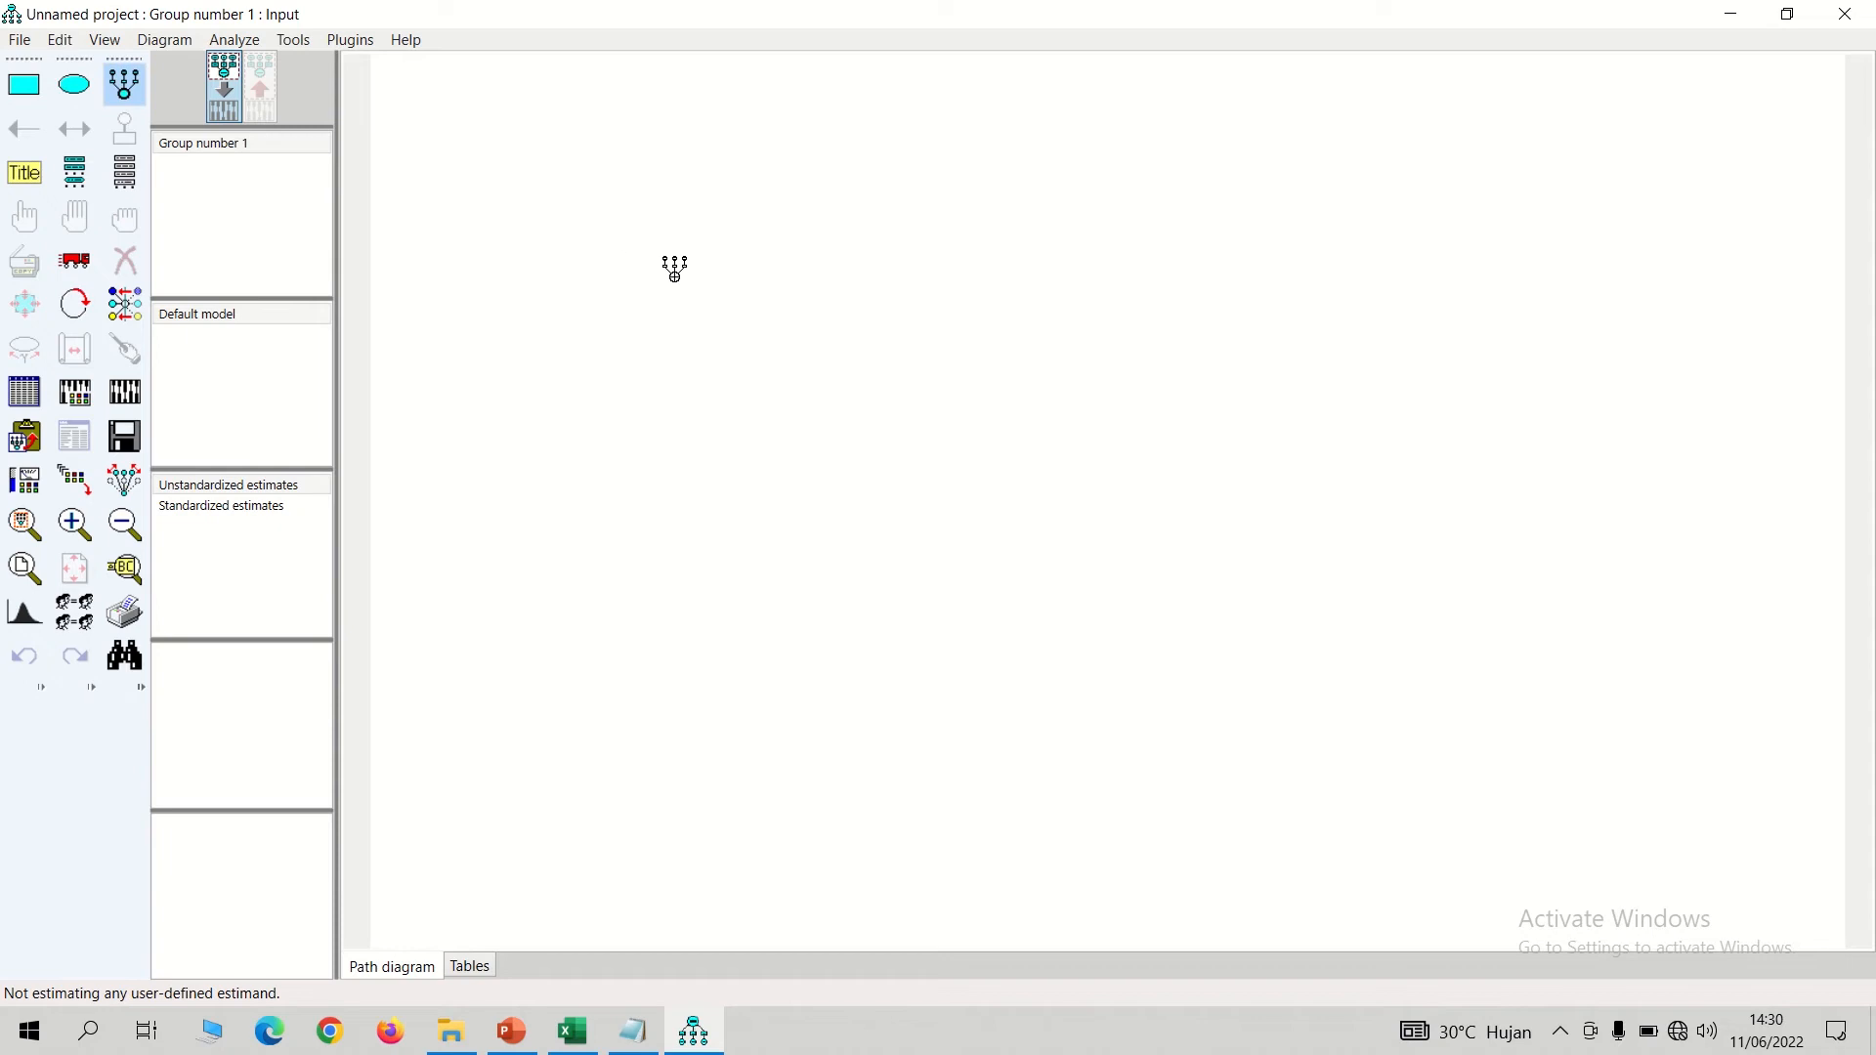
{"action": "left_click_drag", "start_coordinate": [752, 239], "coordinate": [883, 291]}
{"action": "left_click", "coordinate": [818, 259]}
{"action": "left_click", "coordinate": [818, 259]}
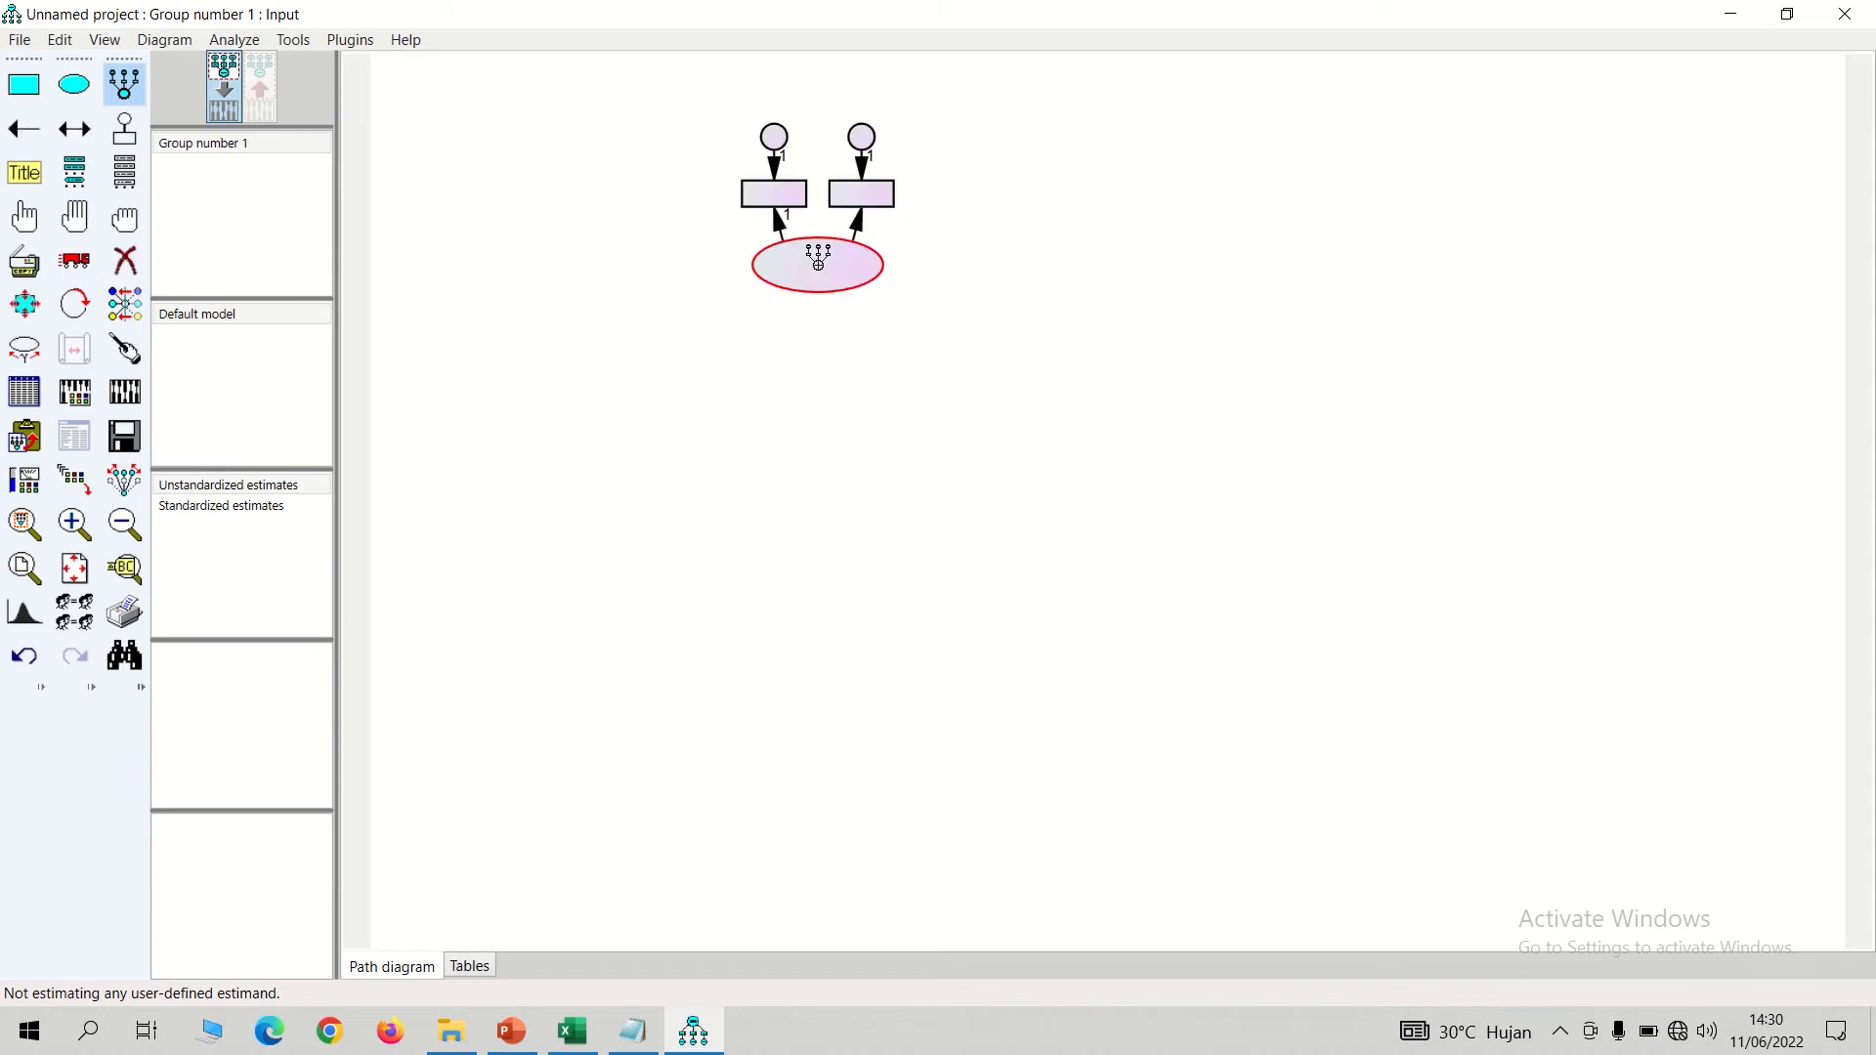
{"action": "left_click", "coordinate": [818, 259]}
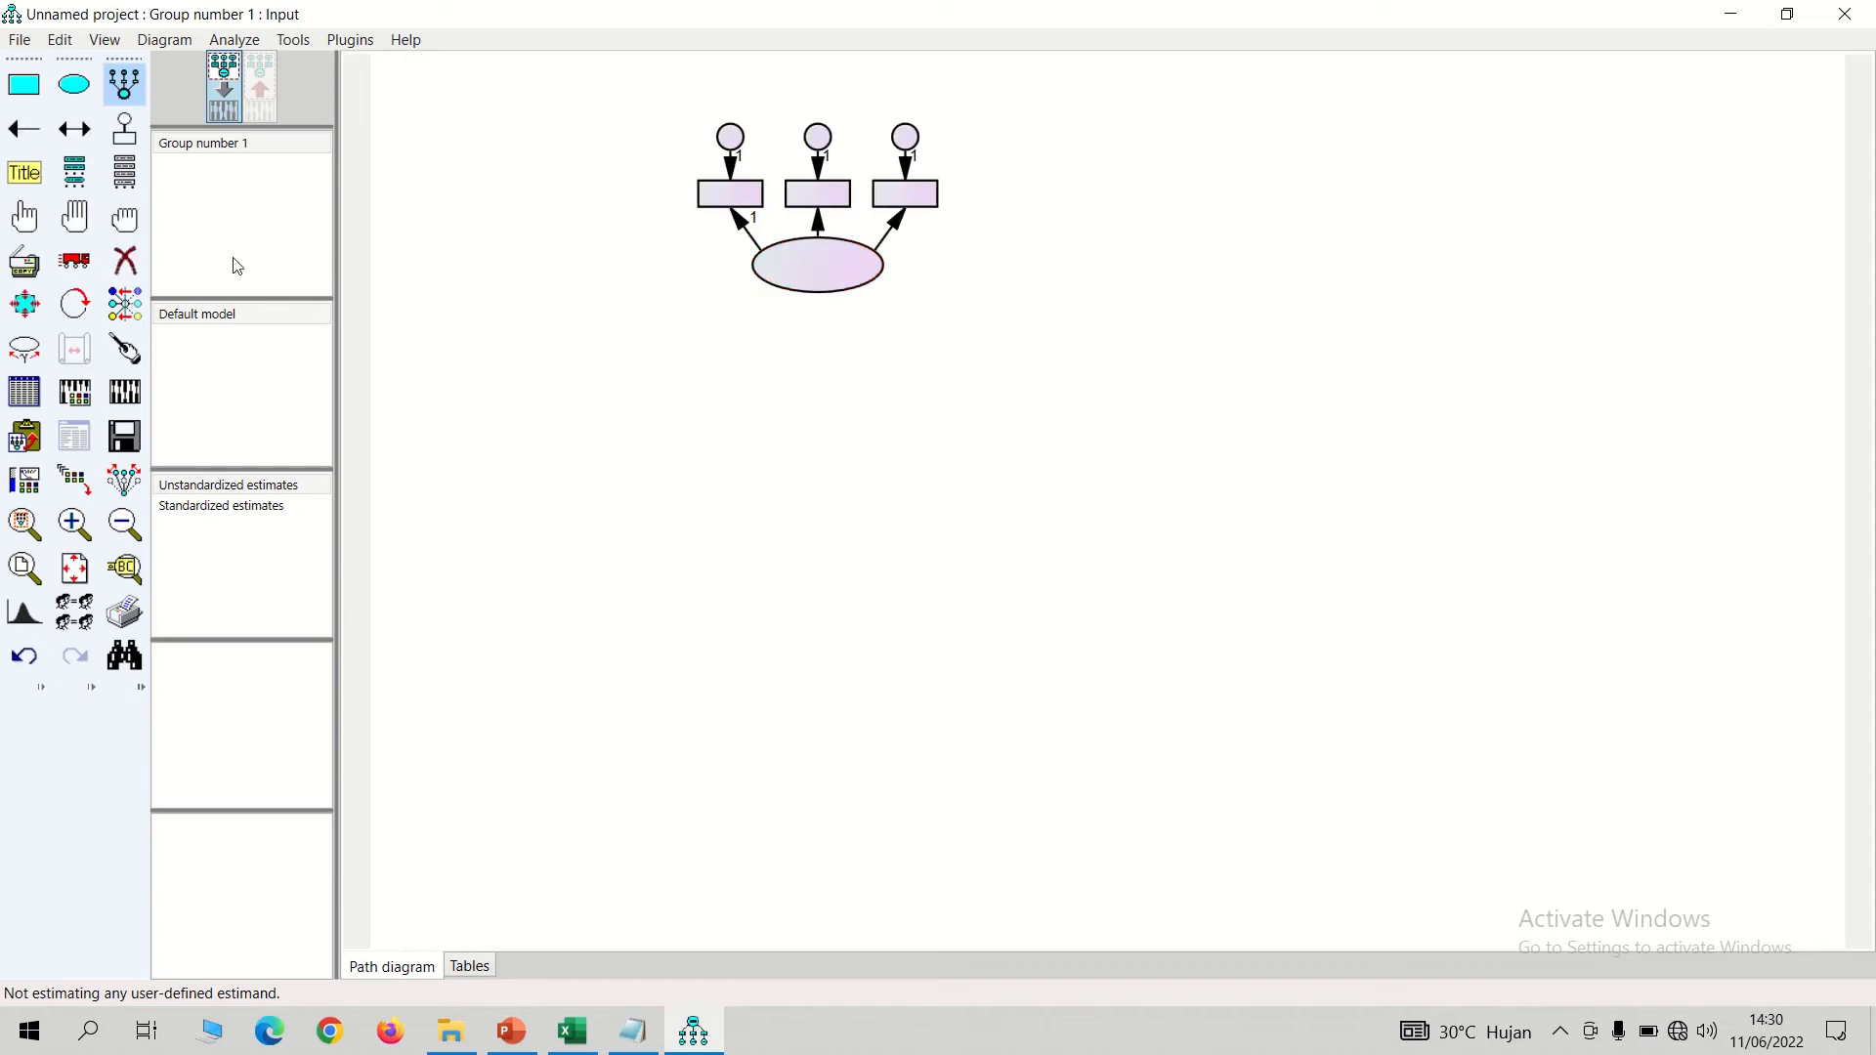
{"action": "left_click", "coordinate": [29, 264]}
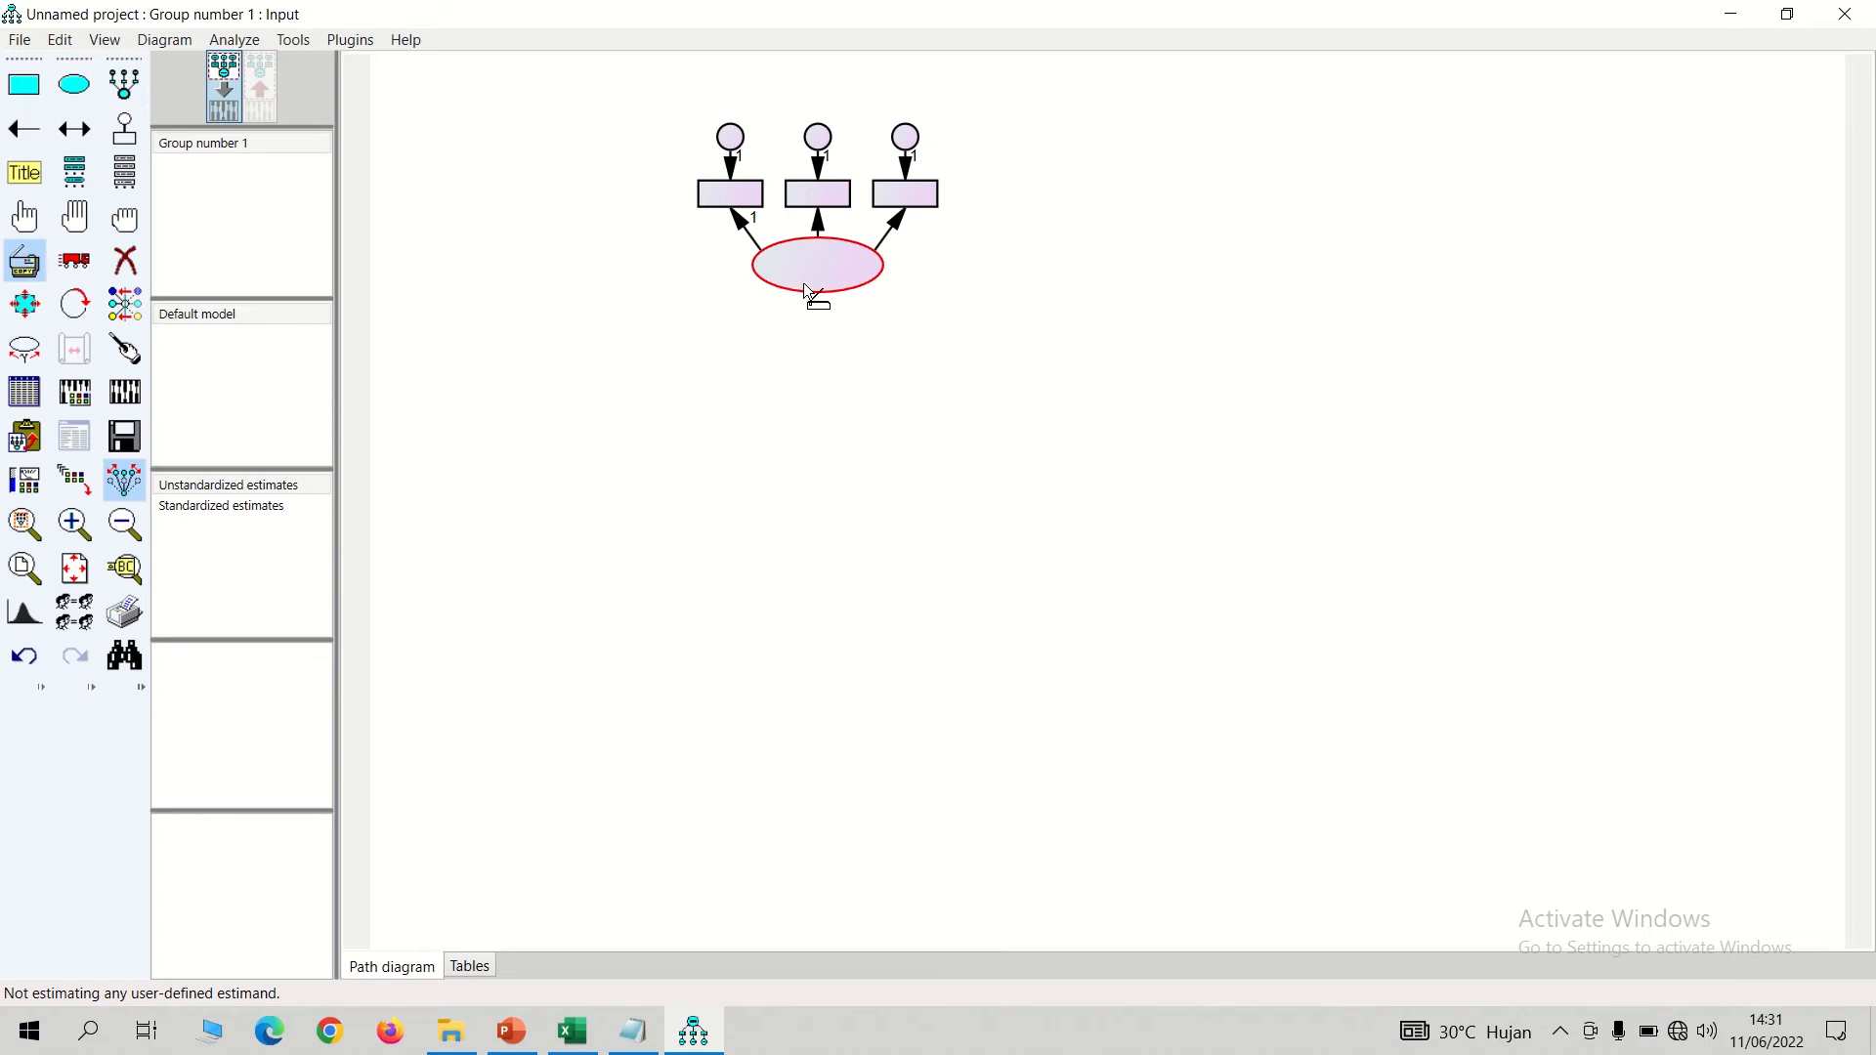
{"action": "left_click_drag", "start_coordinate": [809, 293], "coordinate": [1311, 469]}
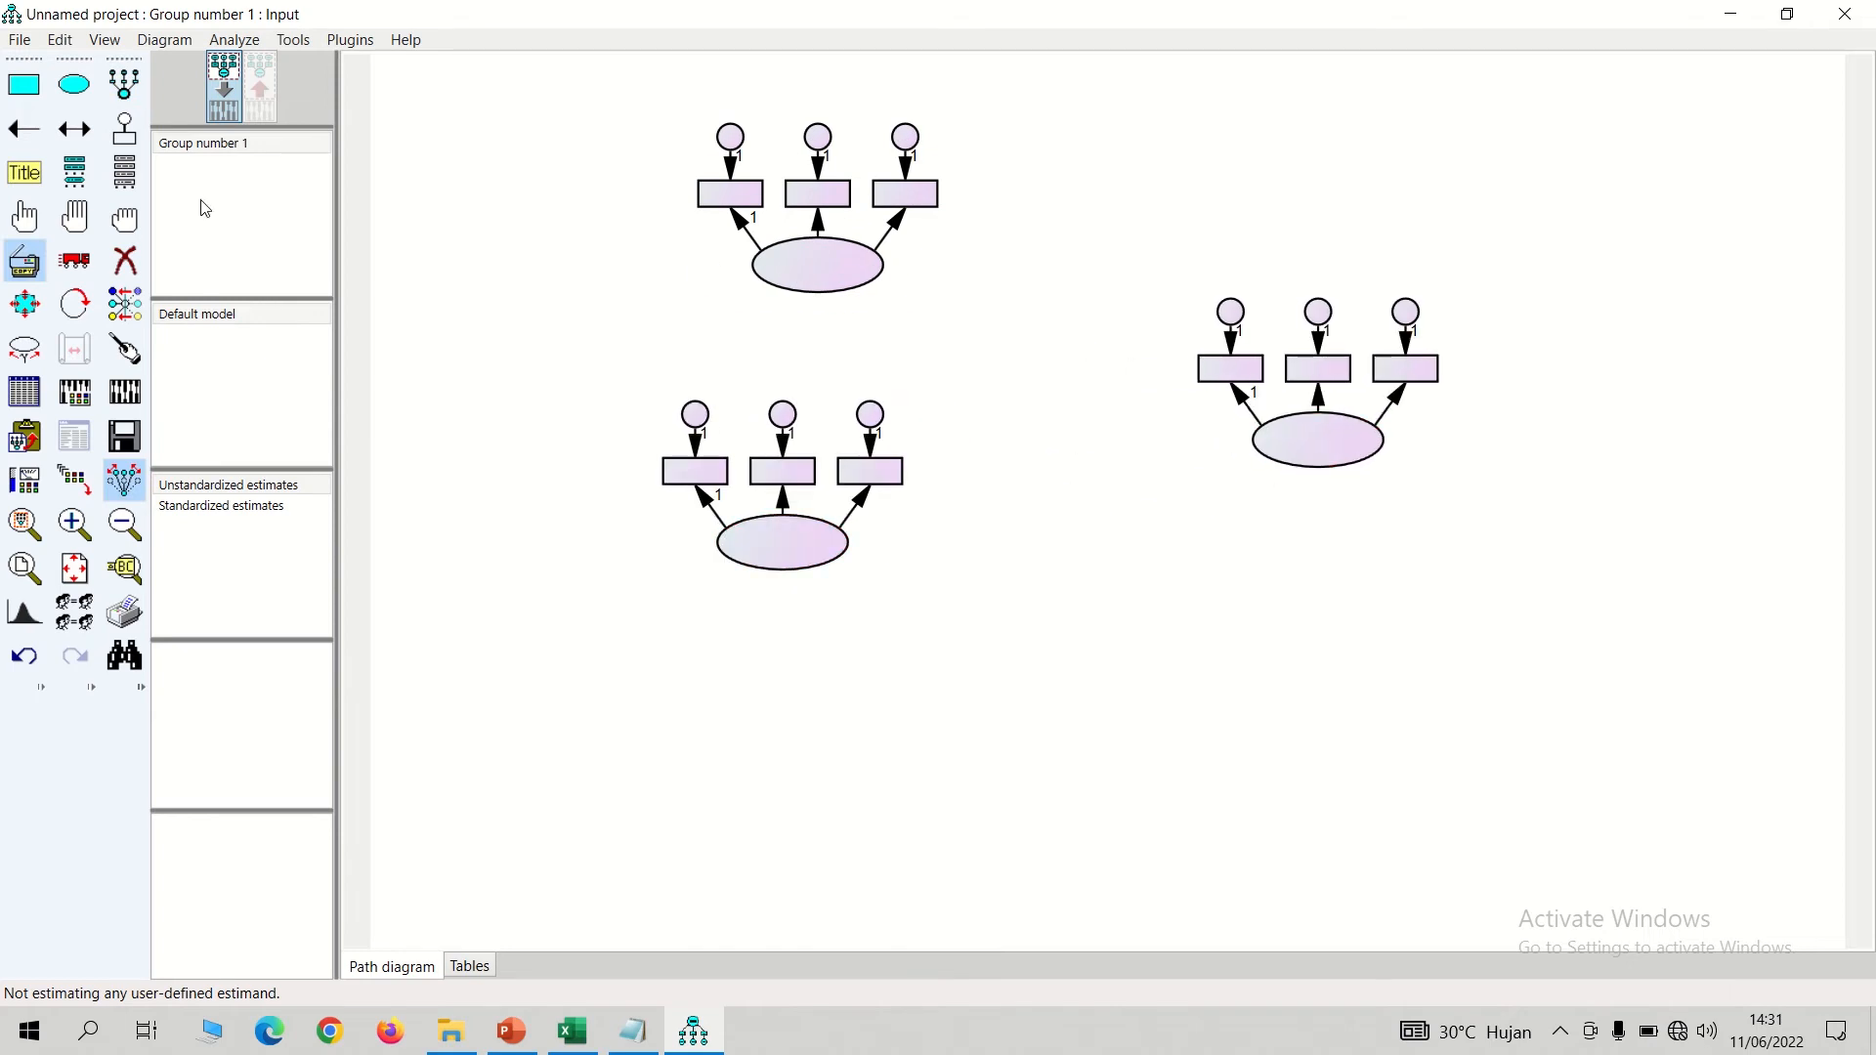
- Rotate the indicators of the two left latent variables to point left and those of the right latent variable to point right
{"action": "left_click", "coordinate": [79, 309]}
{"action": "left_click", "coordinate": [834, 275]}
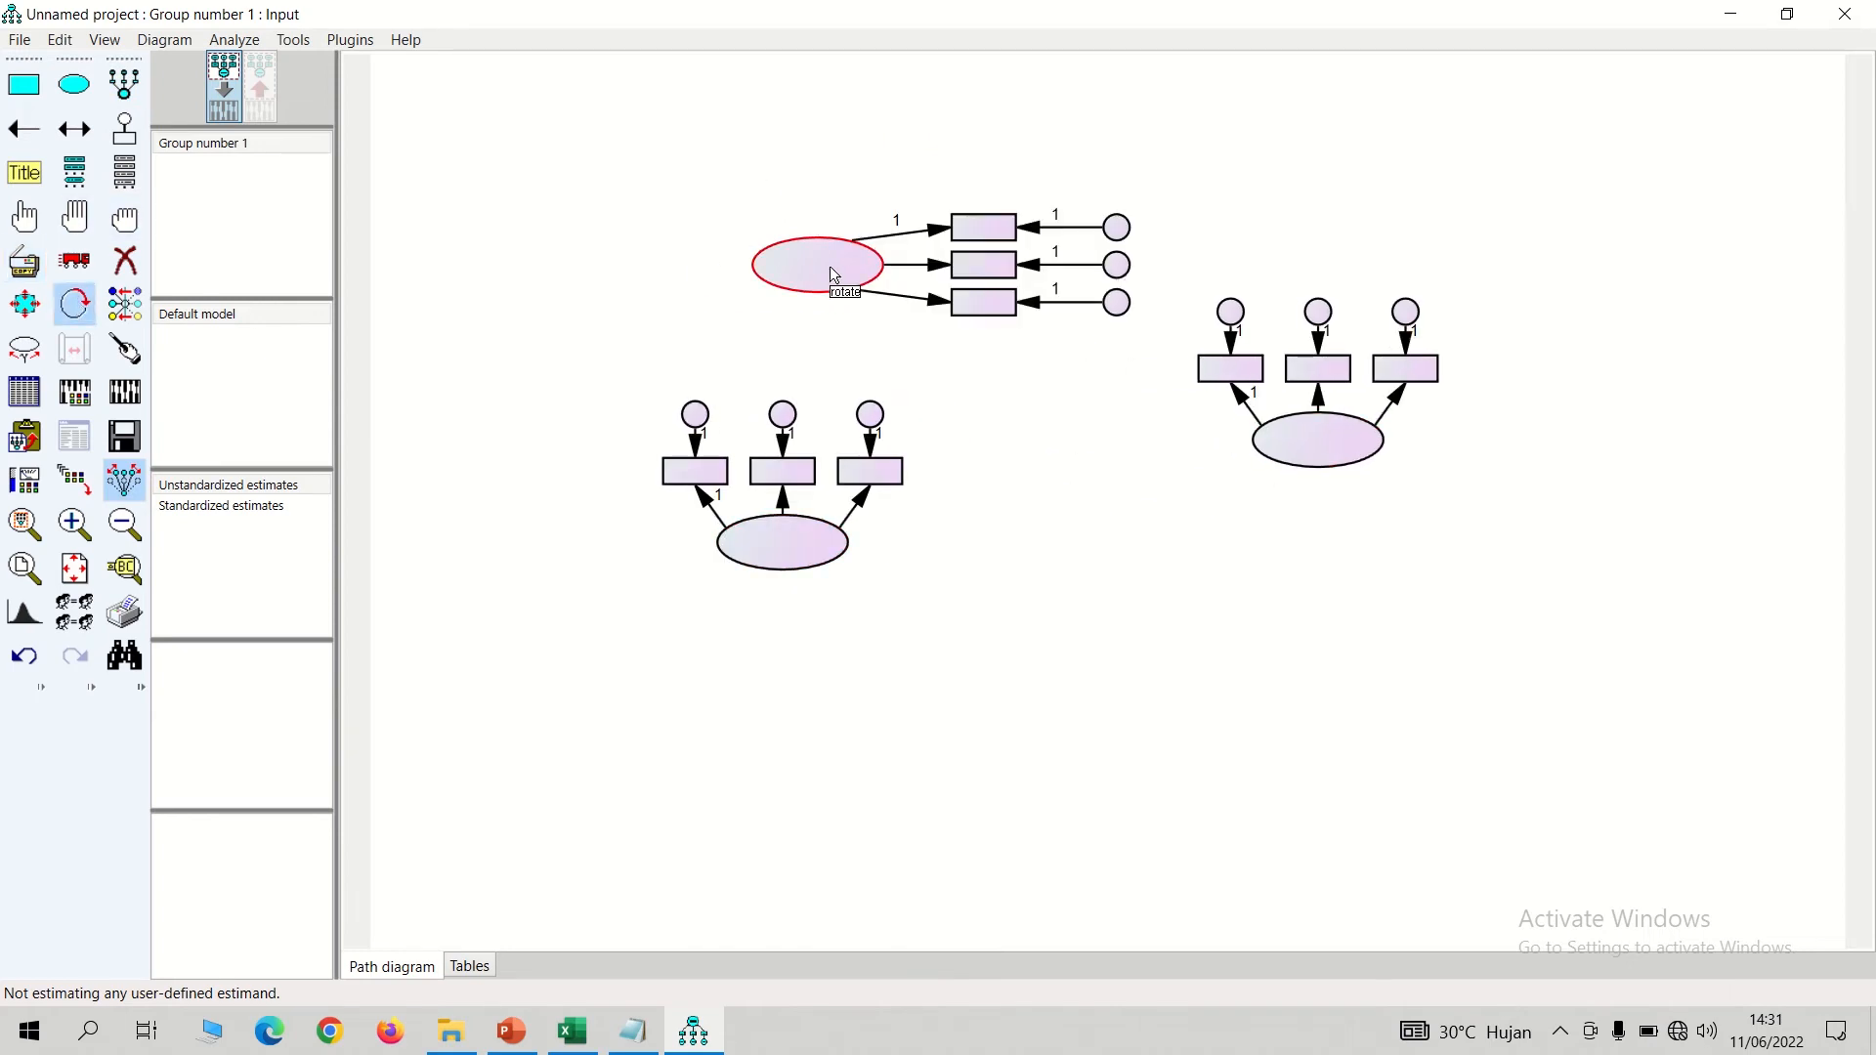
{"action": "left_click", "coordinate": [836, 276]}
{"action": "left_click", "coordinate": [836, 277]}
{"action": "left_click", "coordinate": [804, 536]}
{"action": "left_click", "coordinate": [805, 536]}
{"action": "left_click", "coordinate": [807, 540]}
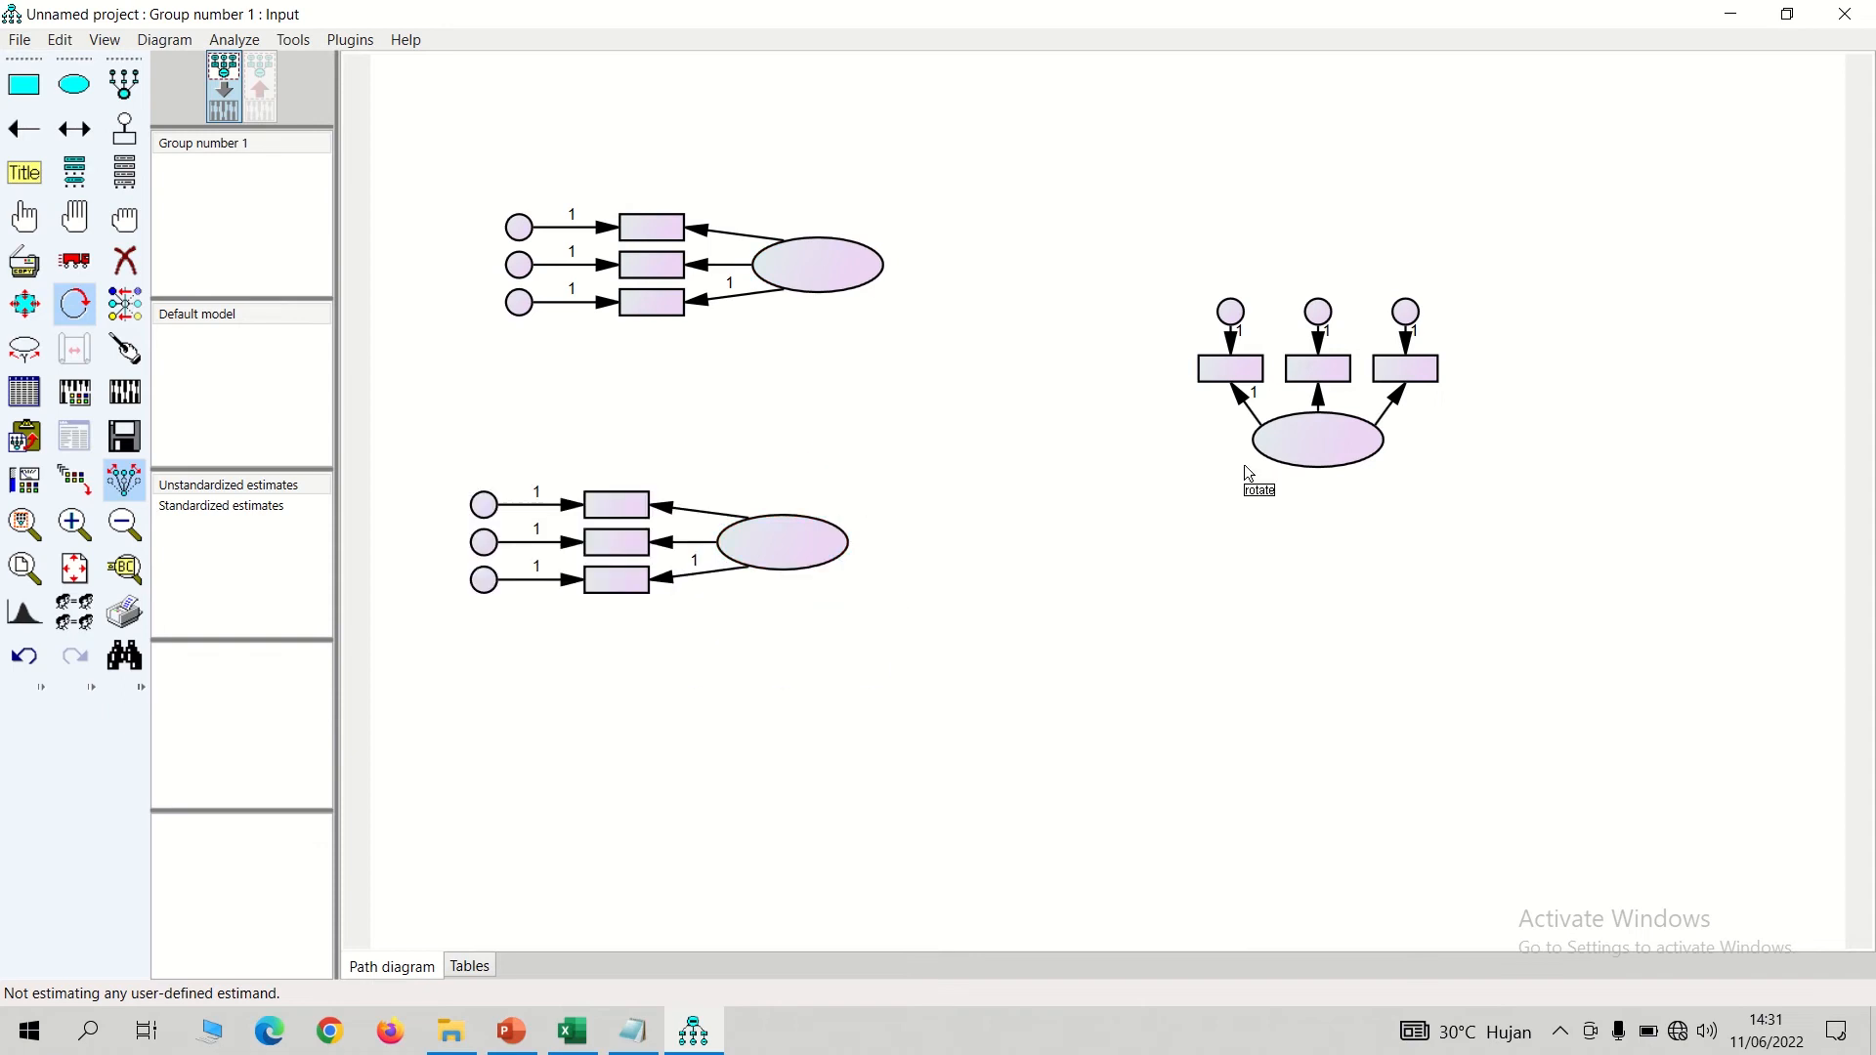
{"action": "left_click", "coordinate": [1321, 458]}
- Move the three latent variables closer together, aligning the two left ones vertically with the third centred between them on the right
{"action": "left_click", "coordinate": [75, 260]}
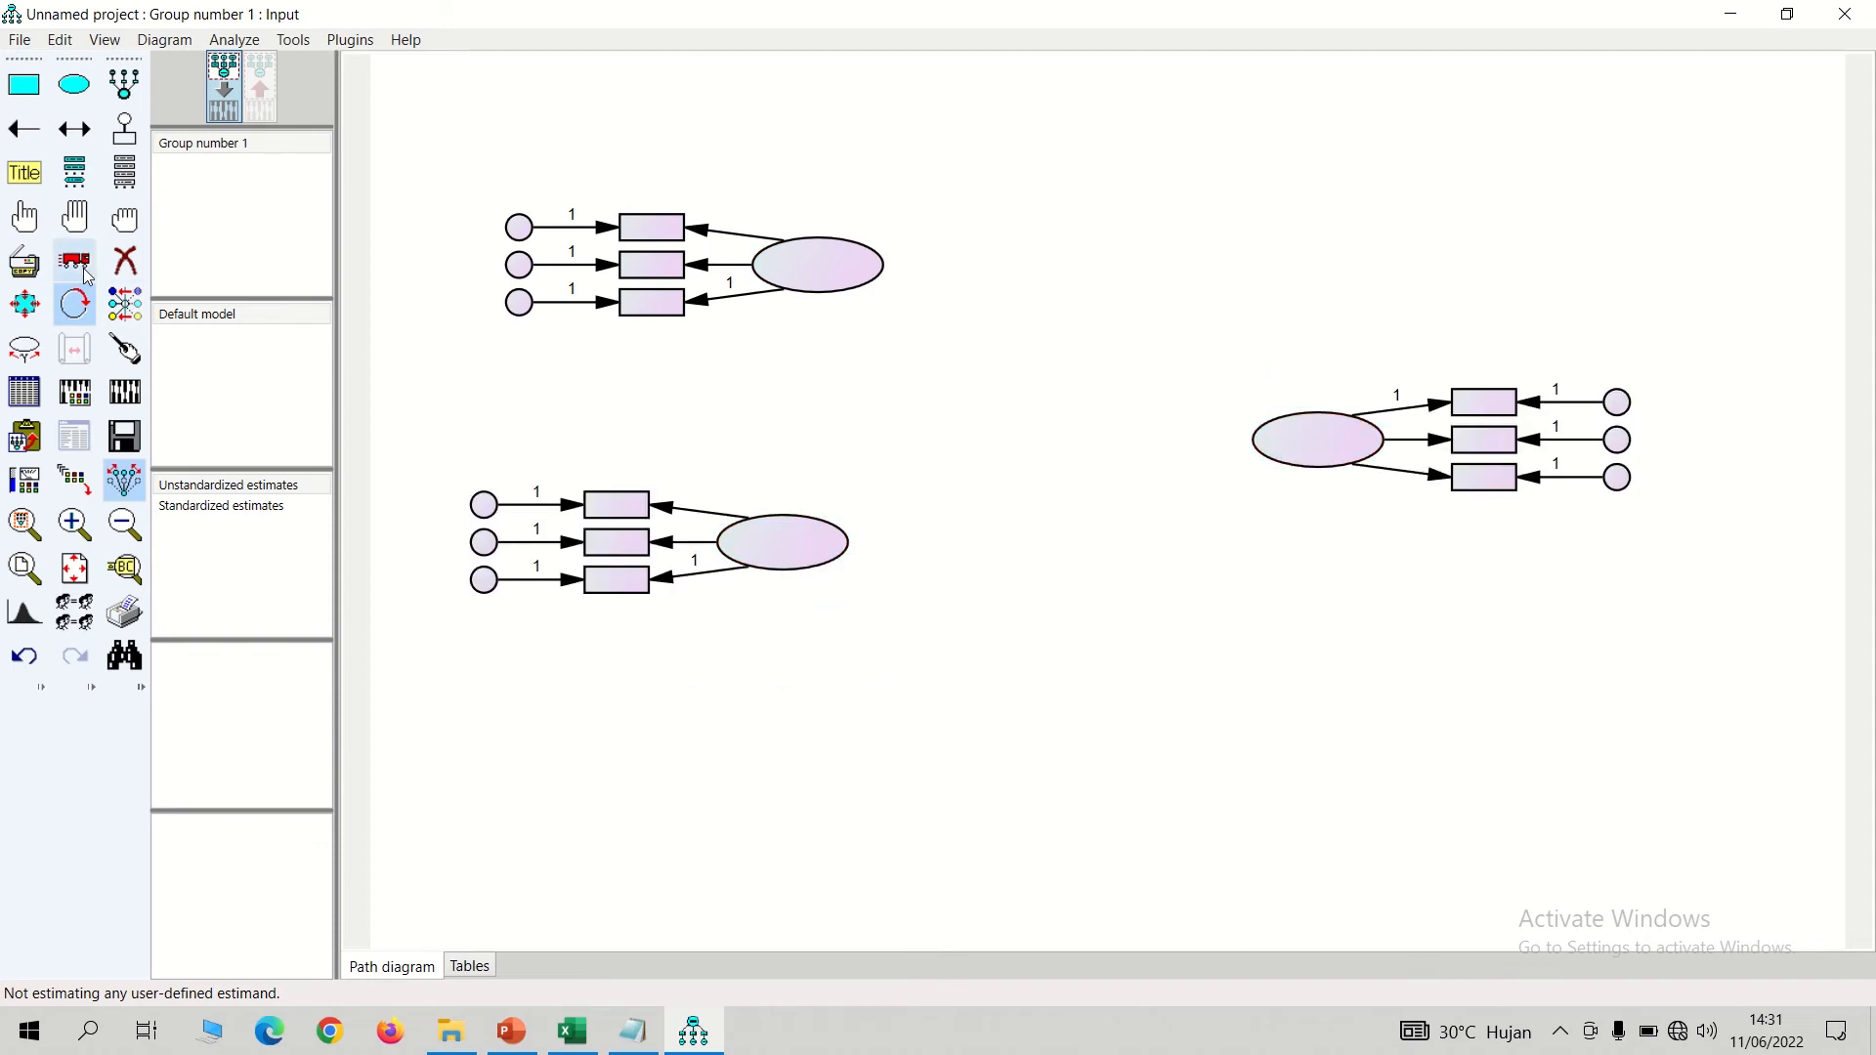
{"action": "left_click_drag", "start_coordinate": [839, 553], "coordinate": [906, 523]}
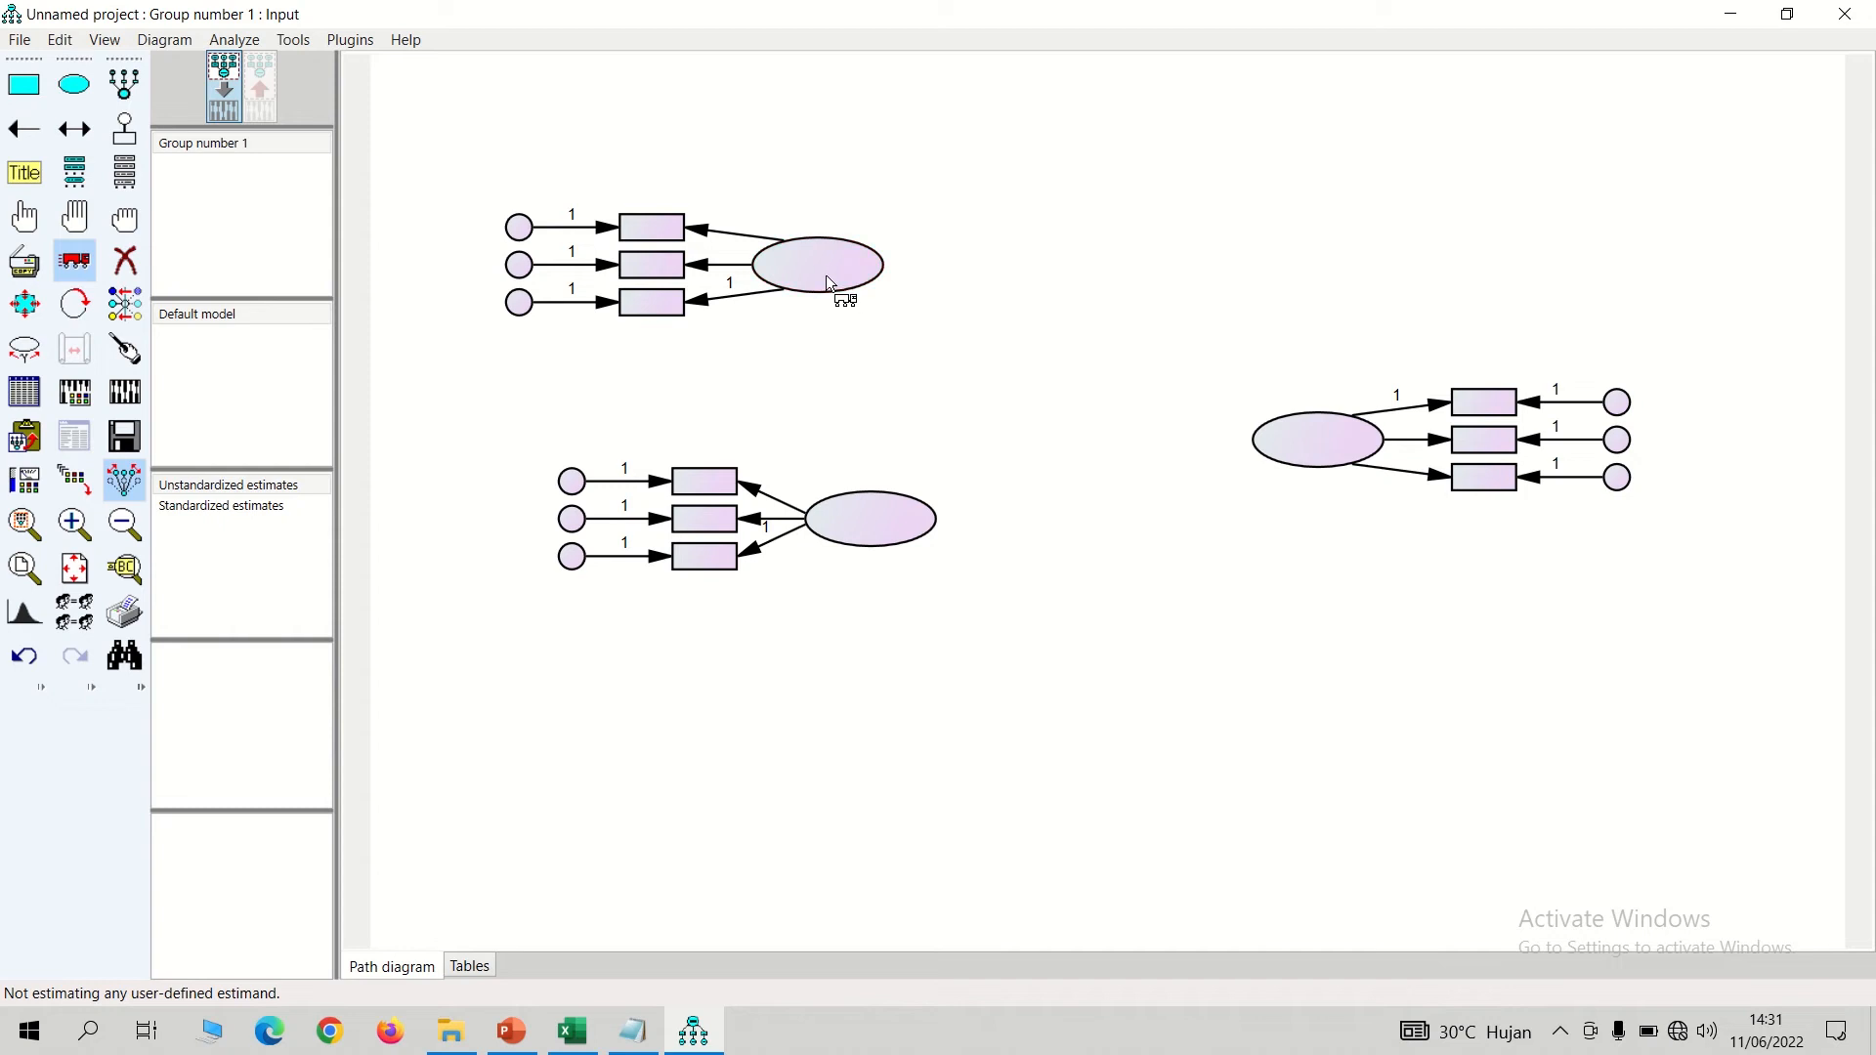
{"action": "left_click_drag", "start_coordinate": [824, 274], "coordinate": [872, 309]}
{"action": "left_click_drag", "start_coordinate": [1273, 426], "coordinate": [1211, 411]}
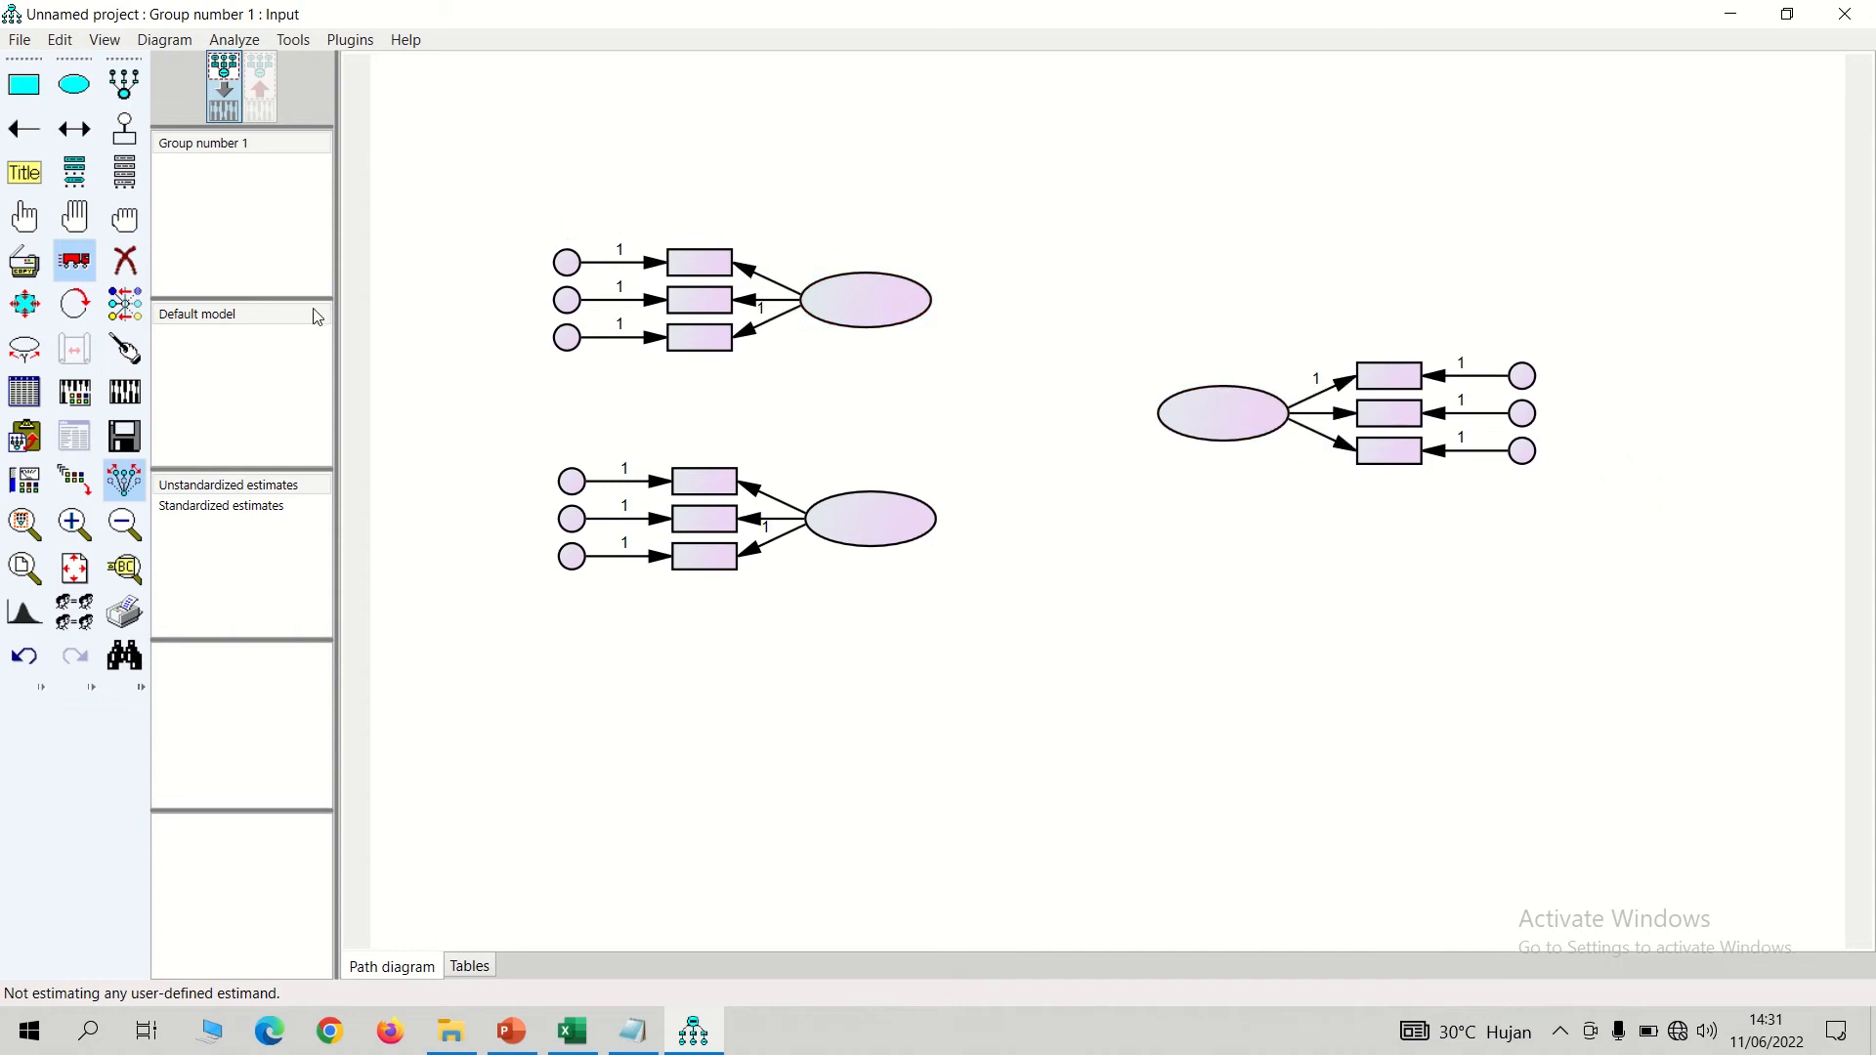
- Assign the dataset variables KEP1, KEP2 and KEP3 to the upper-left latent variable's indicators, in order from top to bottom
{"action": "left_click", "coordinate": [119, 179]}
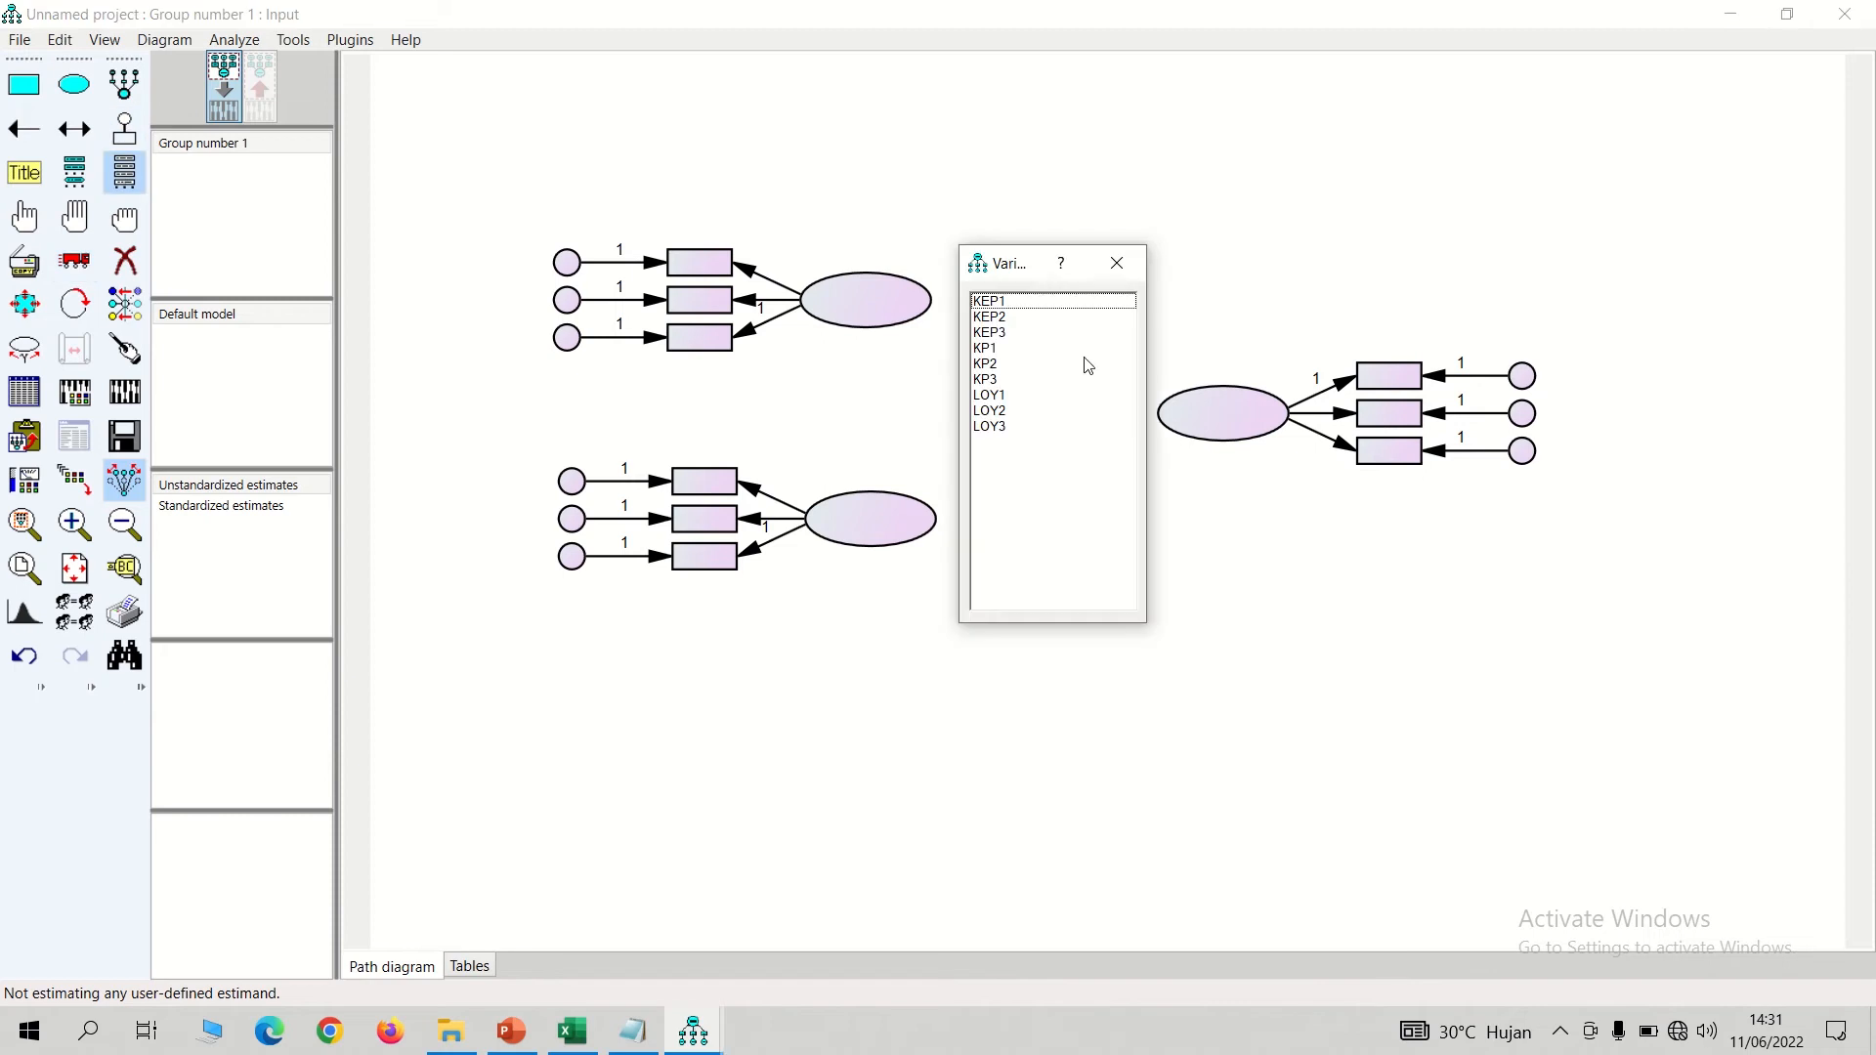
{"action": "left_click_drag", "start_coordinate": [1000, 302], "coordinate": [714, 277]}
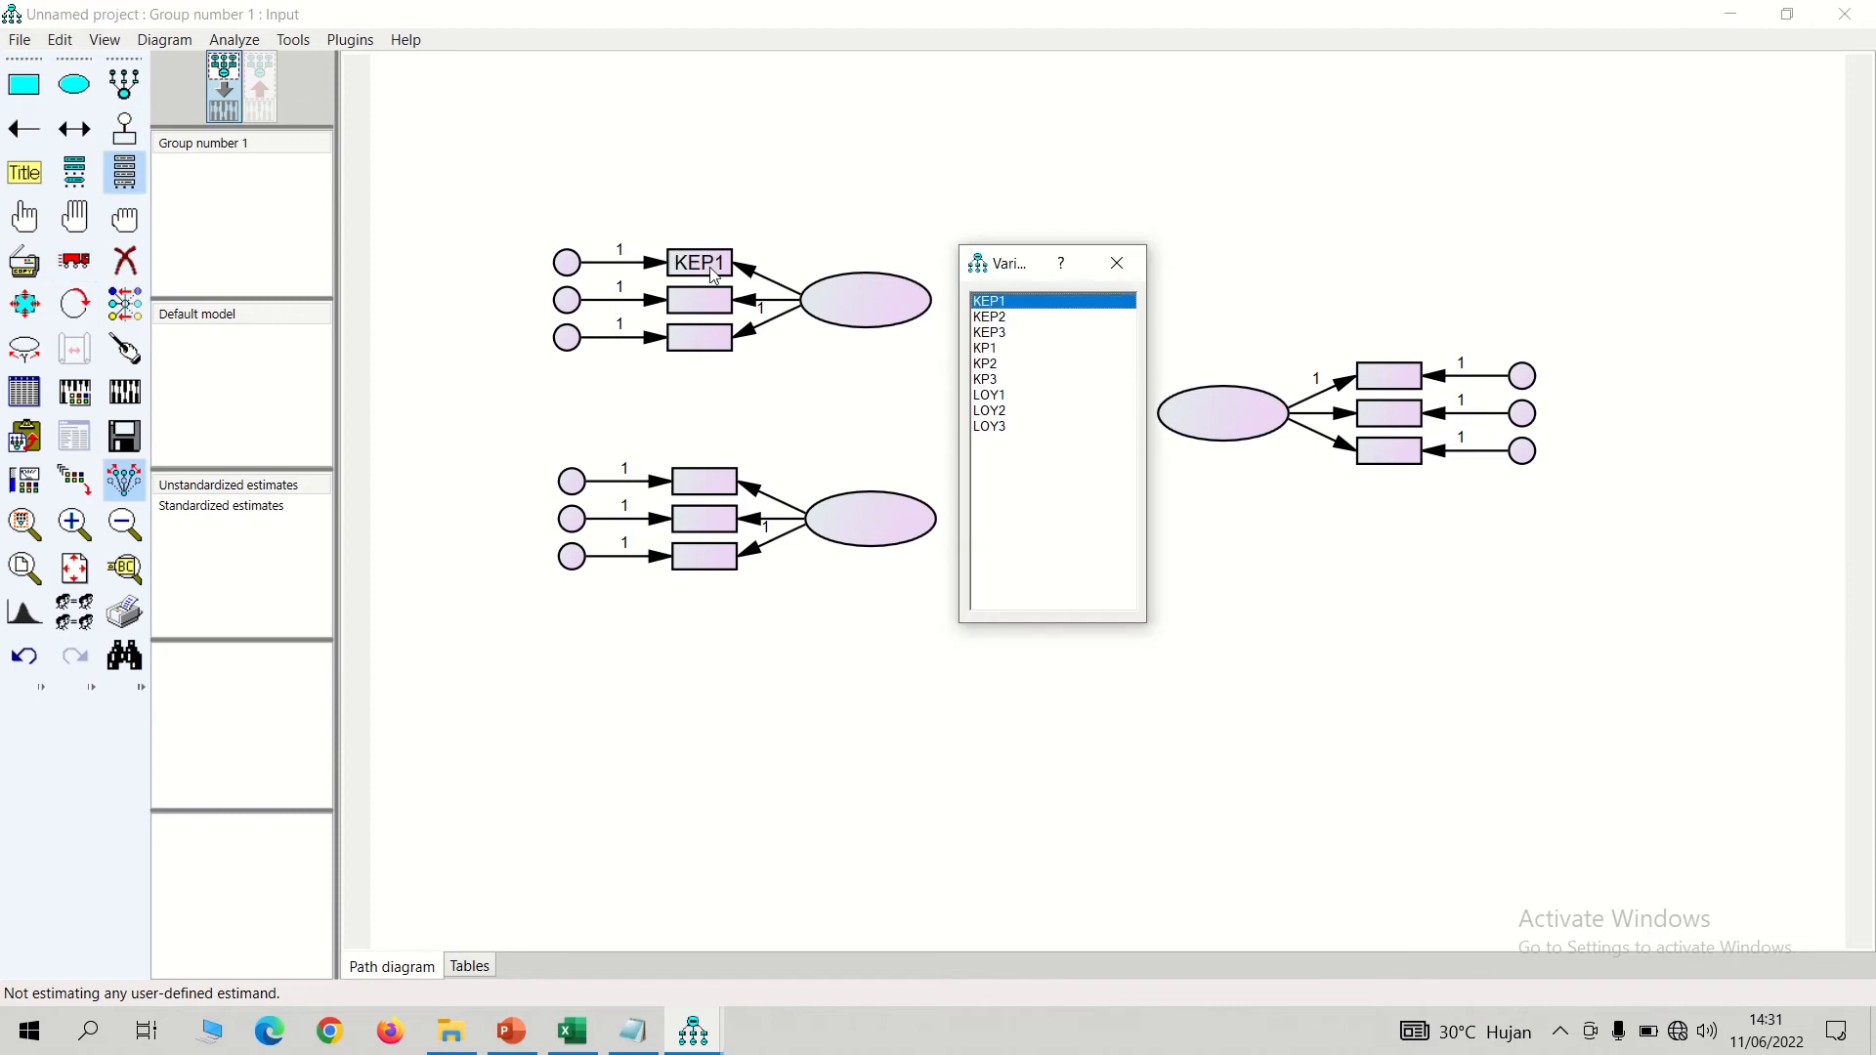
{"action": "left_click_drag", "start_coordinate": [988, 320], "coordinate": [708, 303]}
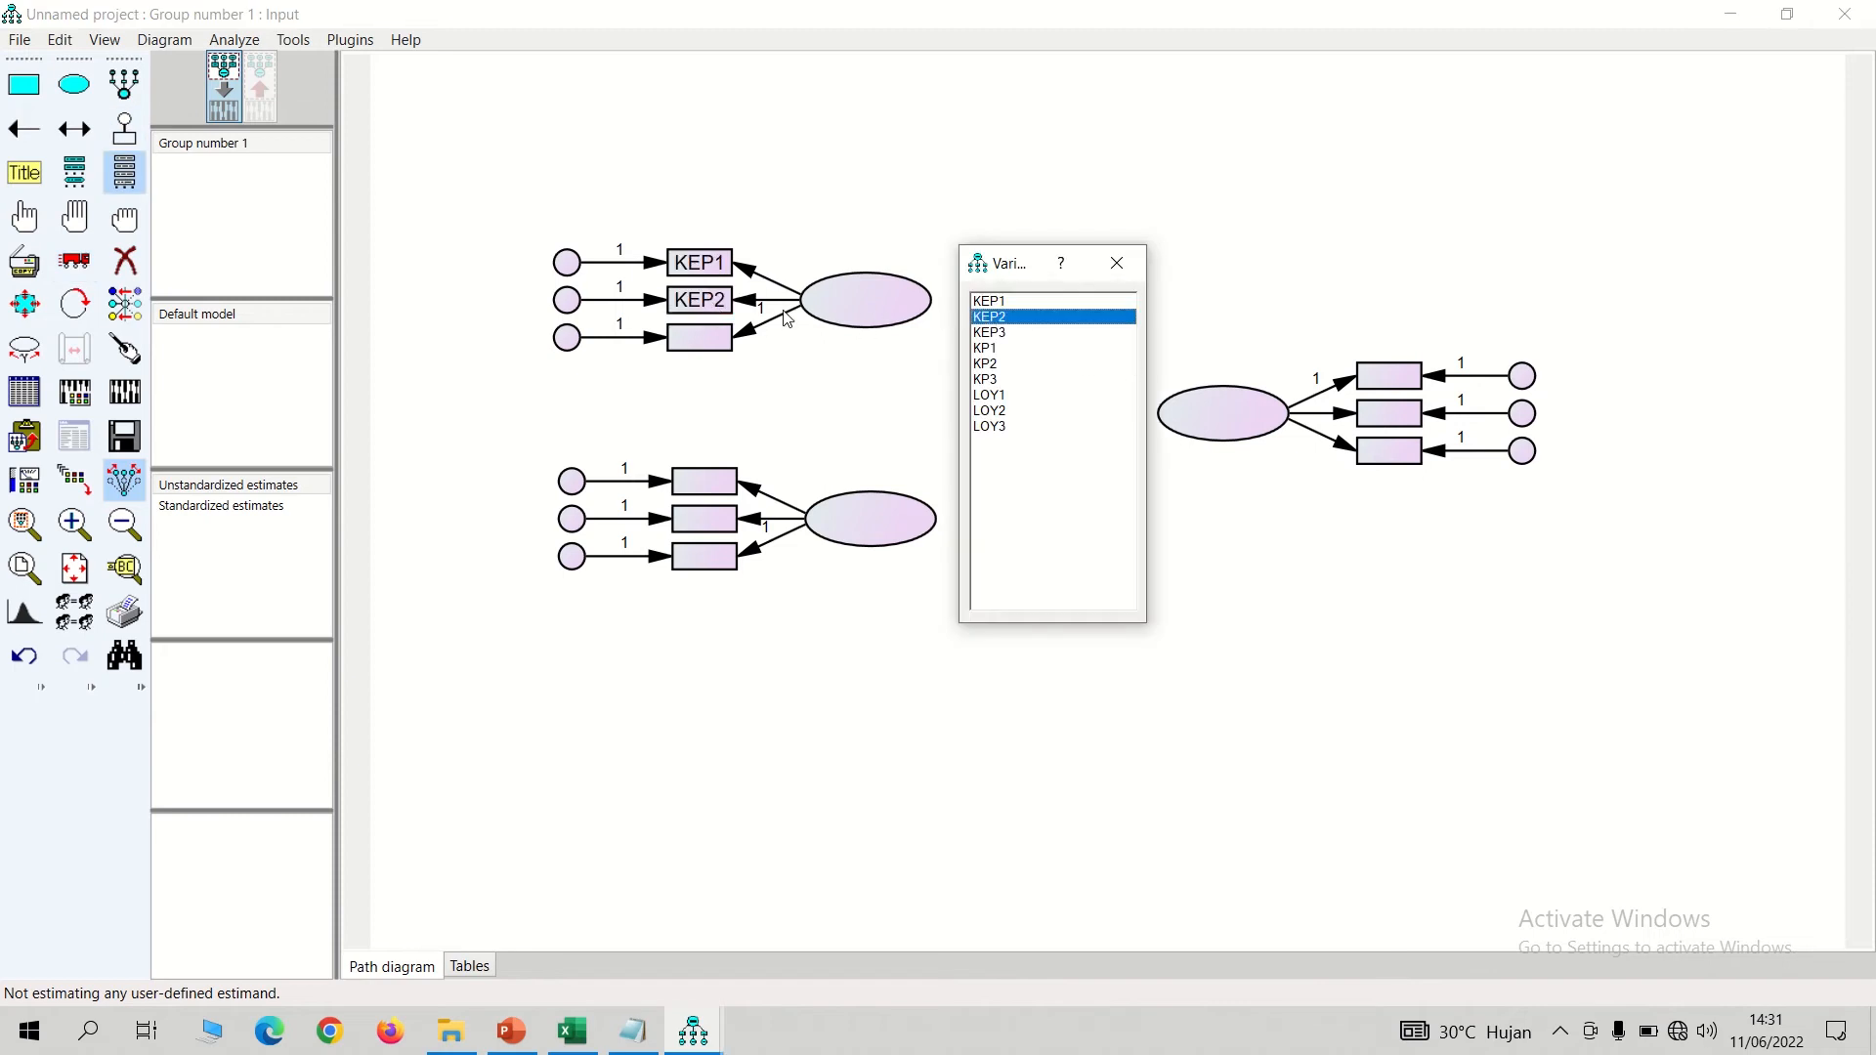
{"action": "left_click_drag", "start_coordinate": [1008, 337], "coordinate": [714, 344]}
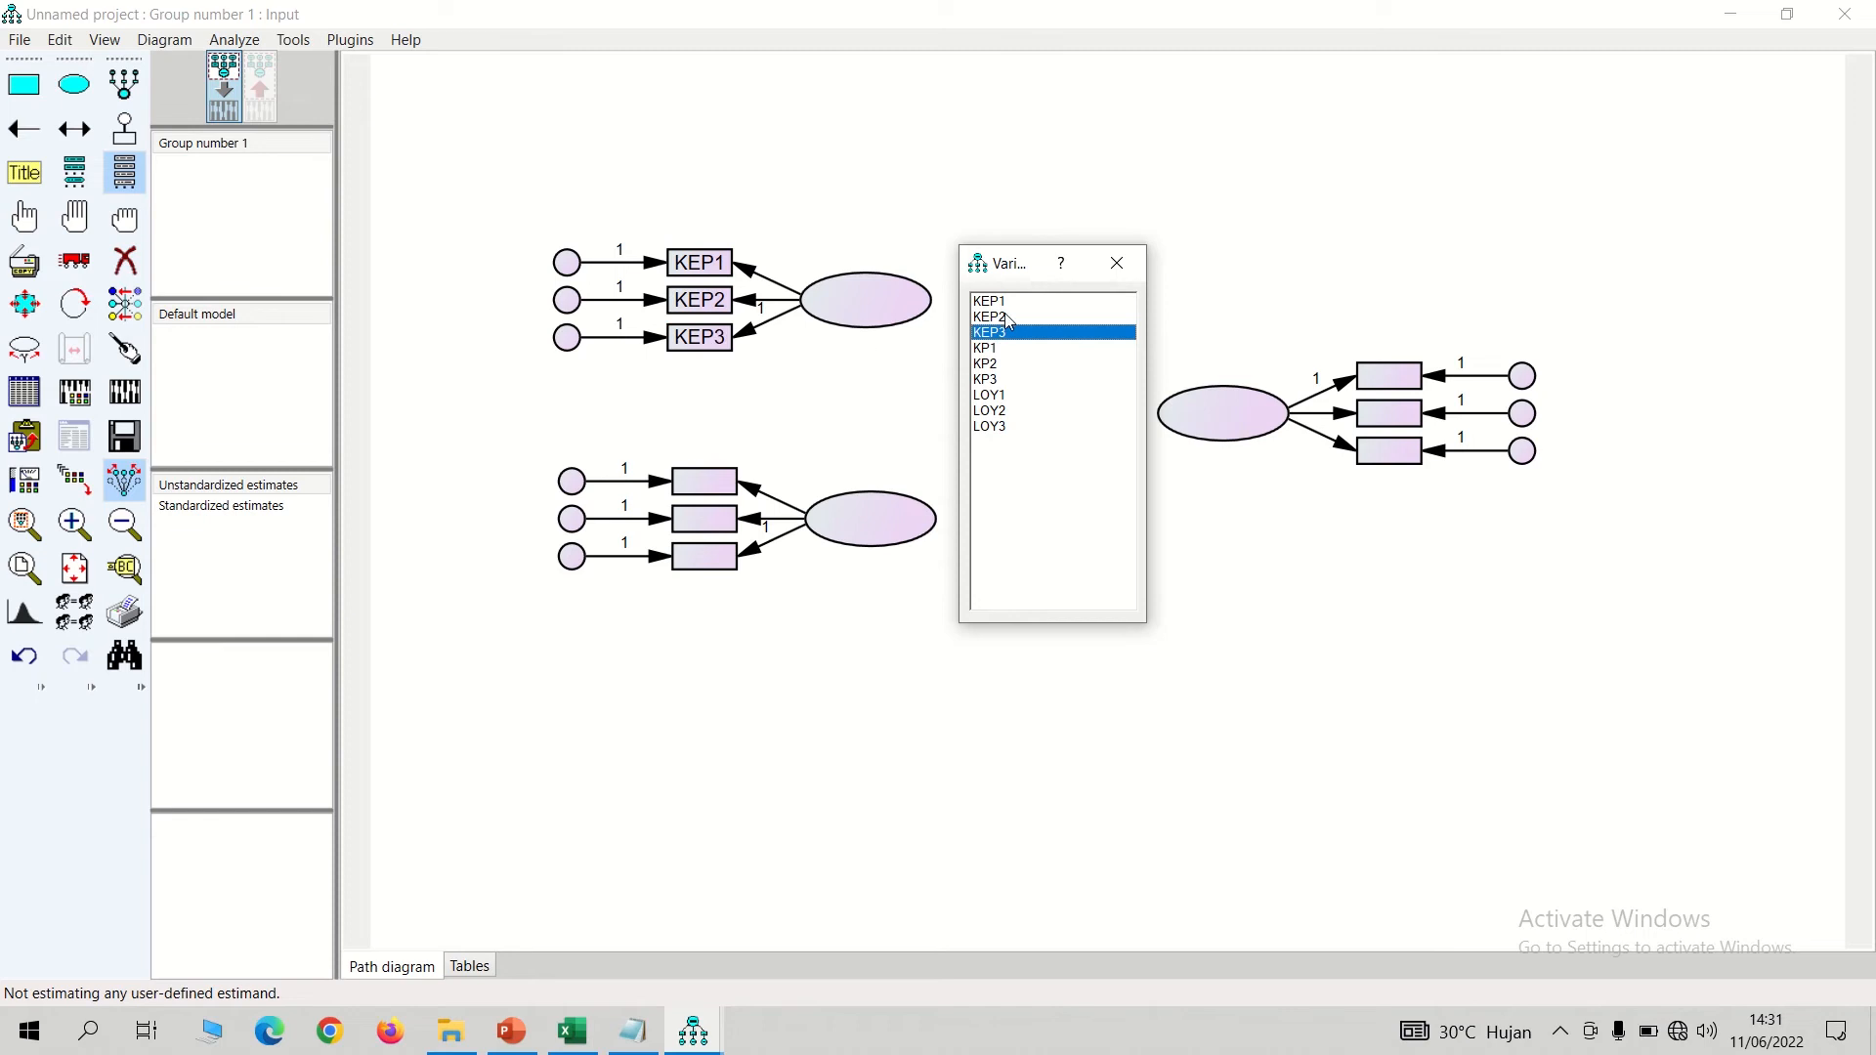
- Assign the dataset variables KP1, KP2 and KP3 to the lower-left latent variable's indicators, in order from top to bottom
{"action": "left_click_drag", "start_coordinate": [985, 352], "coordinate": [723, 487]}
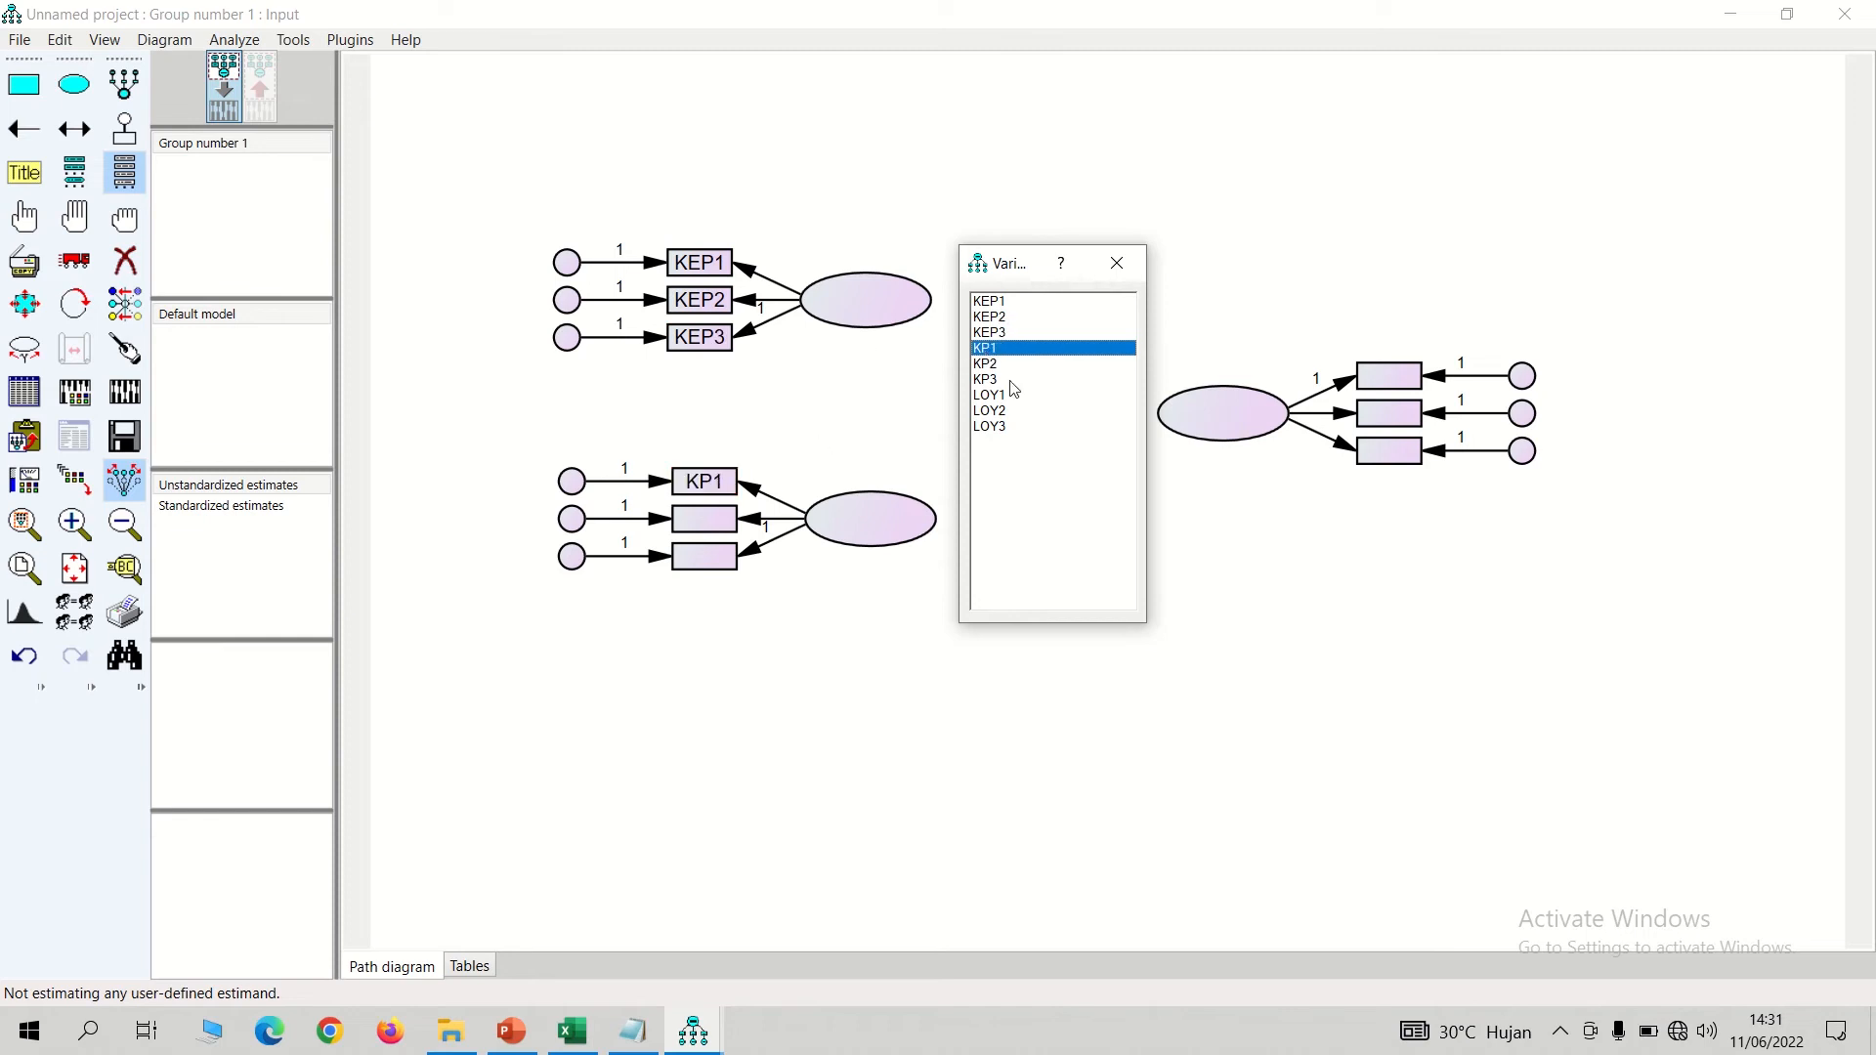
{"action": "left_click_drag", "start_coordinate": [990, 365], "coordinate": [733, 515]}
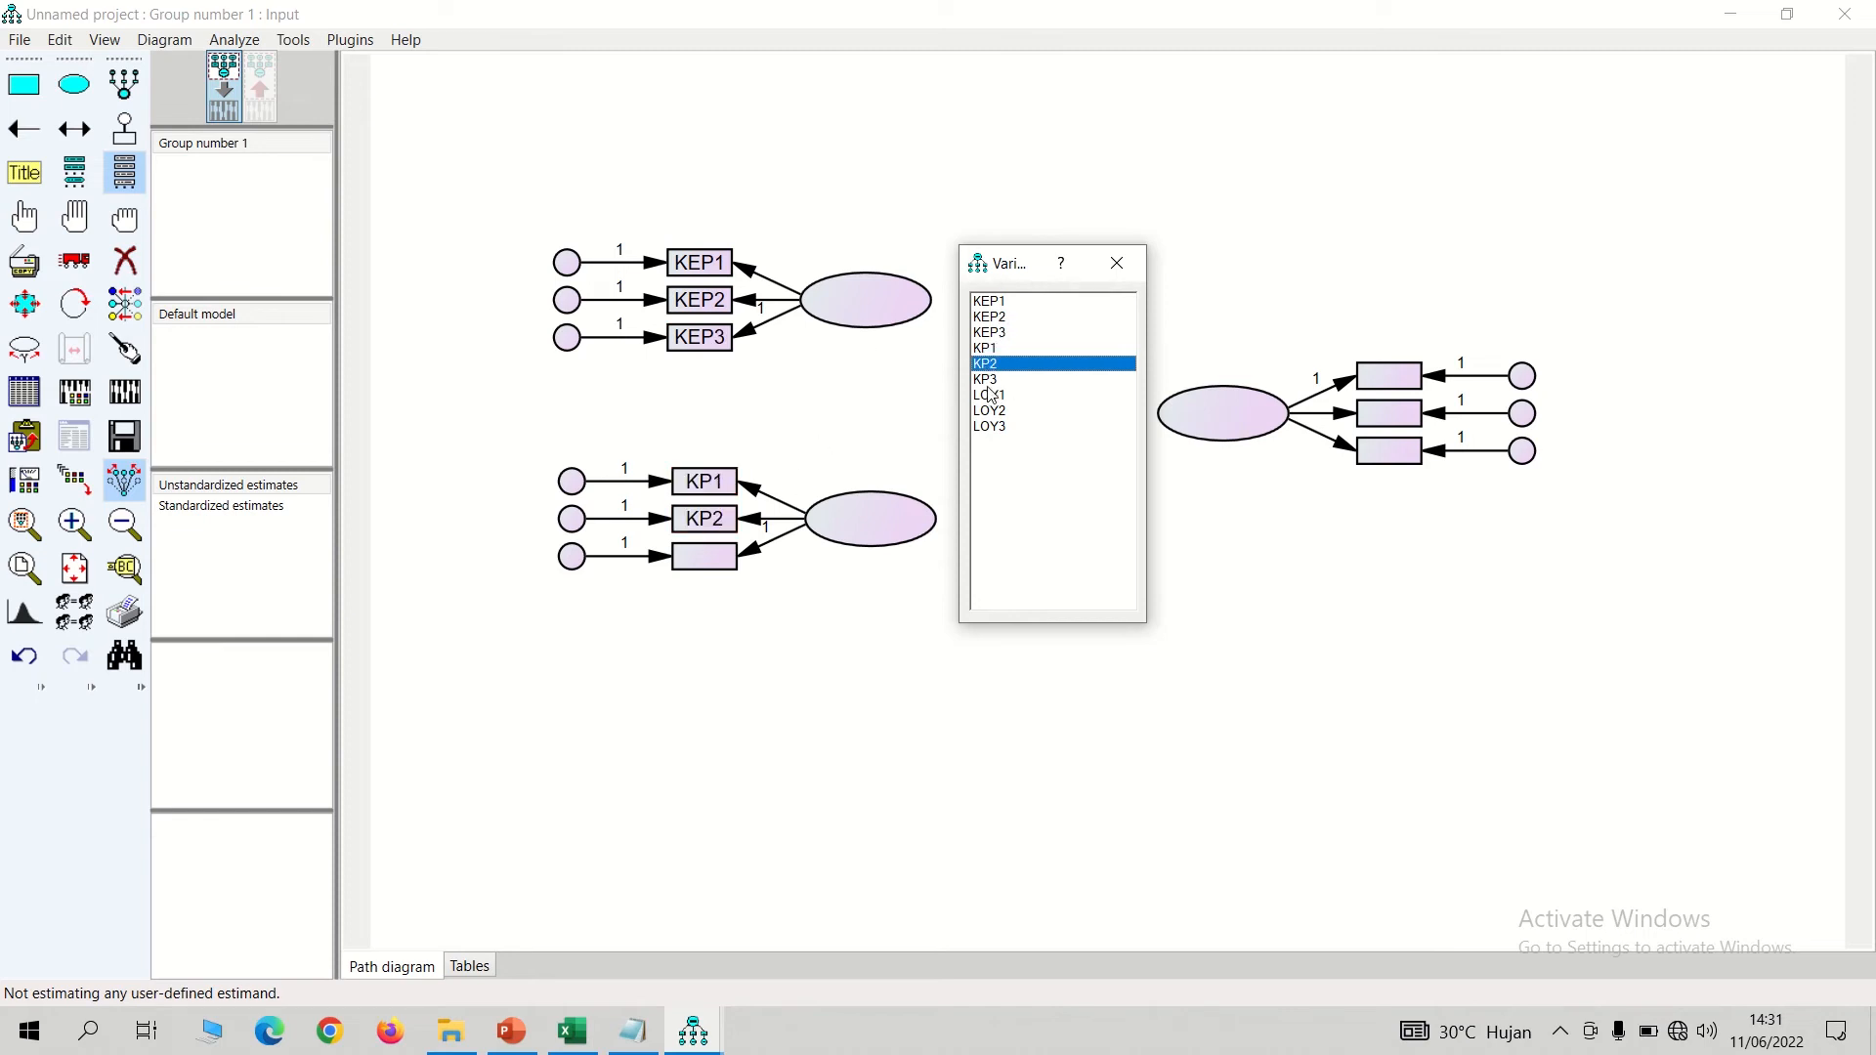
{"action": "left_click_drag", "start_coordinate": [989, 381], "coordinate": [711, 559]}
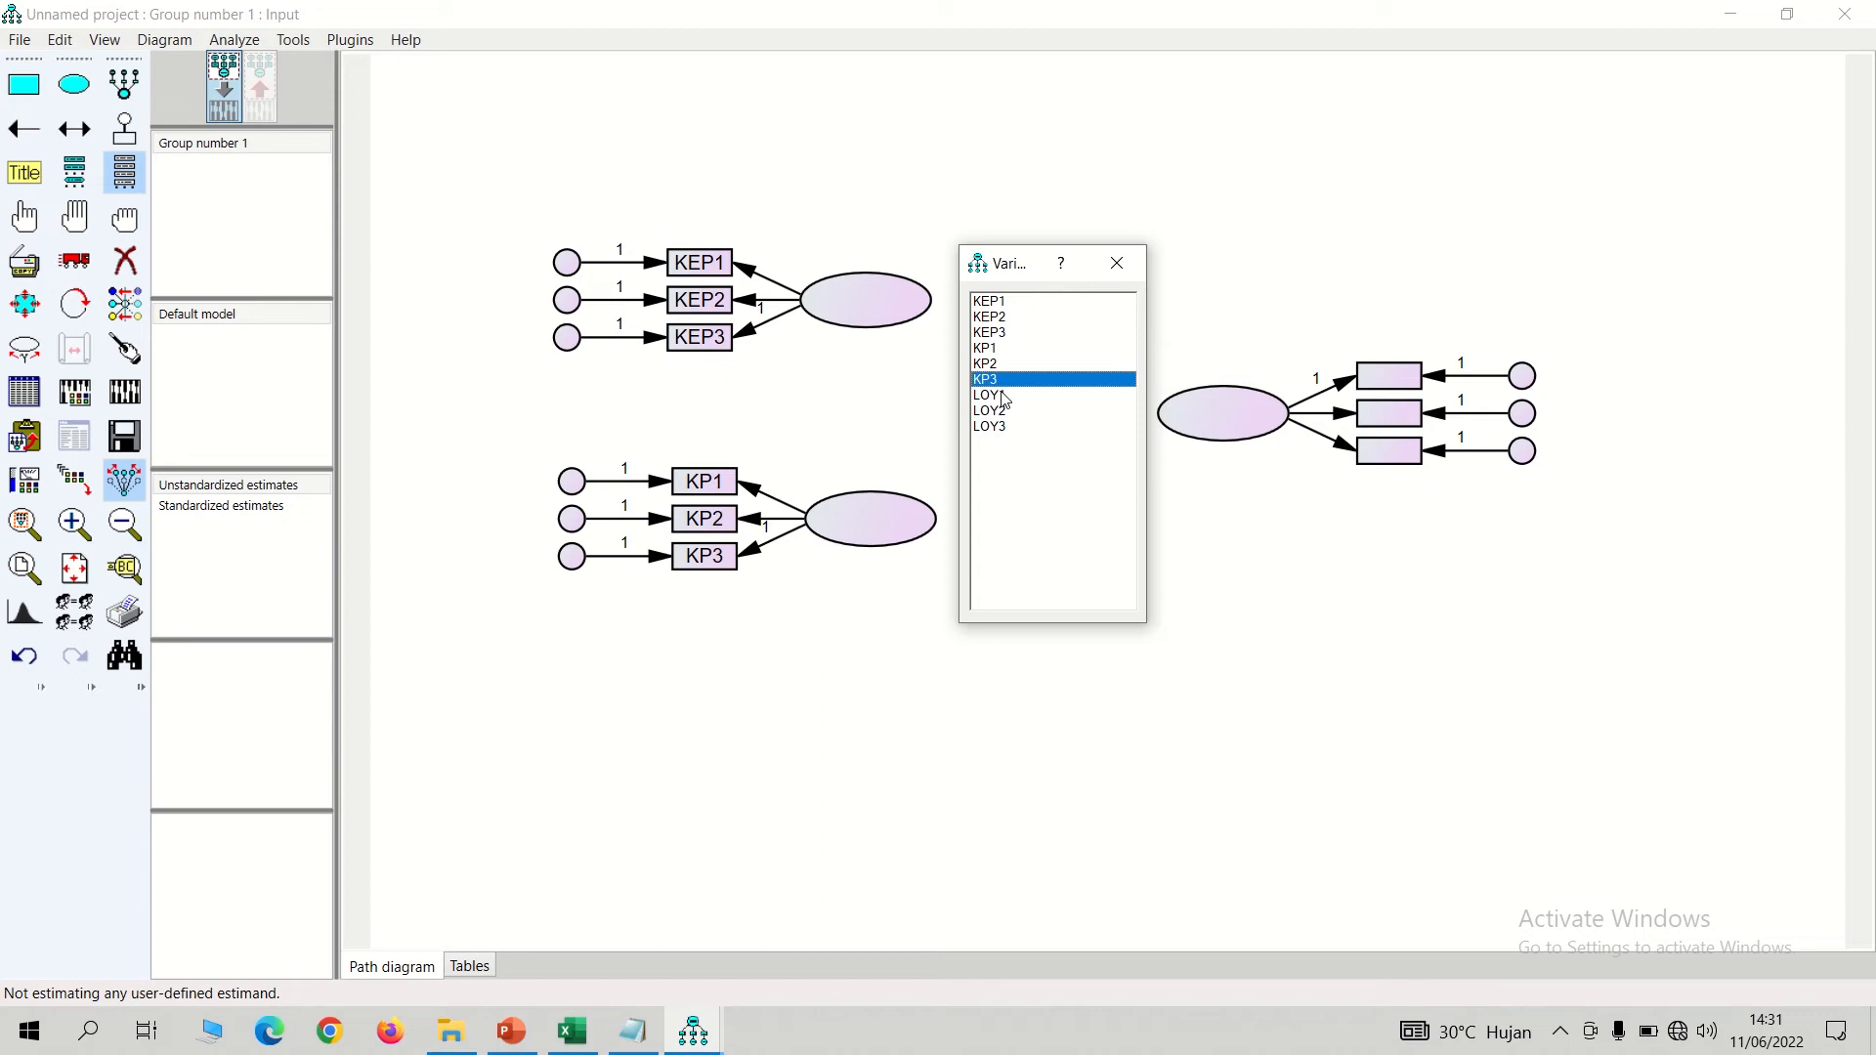
- Assign LOY1, LOY2 and LOY3 to the right latent variable's indicators from top to bottom and close the variable list
{"action": "left_click_drag", "start_coordinate": [1004, 399], "coordinate": [1386, 377]}
{"action": "left_click_drag", "start_coordinate": [1046, 411], "coordinate": [1386, 416]}
{"action": "left_click_drag", "start_coordinate": [1028, 430], "coordinate": [1378, 457]}
{"action": "left_click", "coordinate": [1119, 279]}
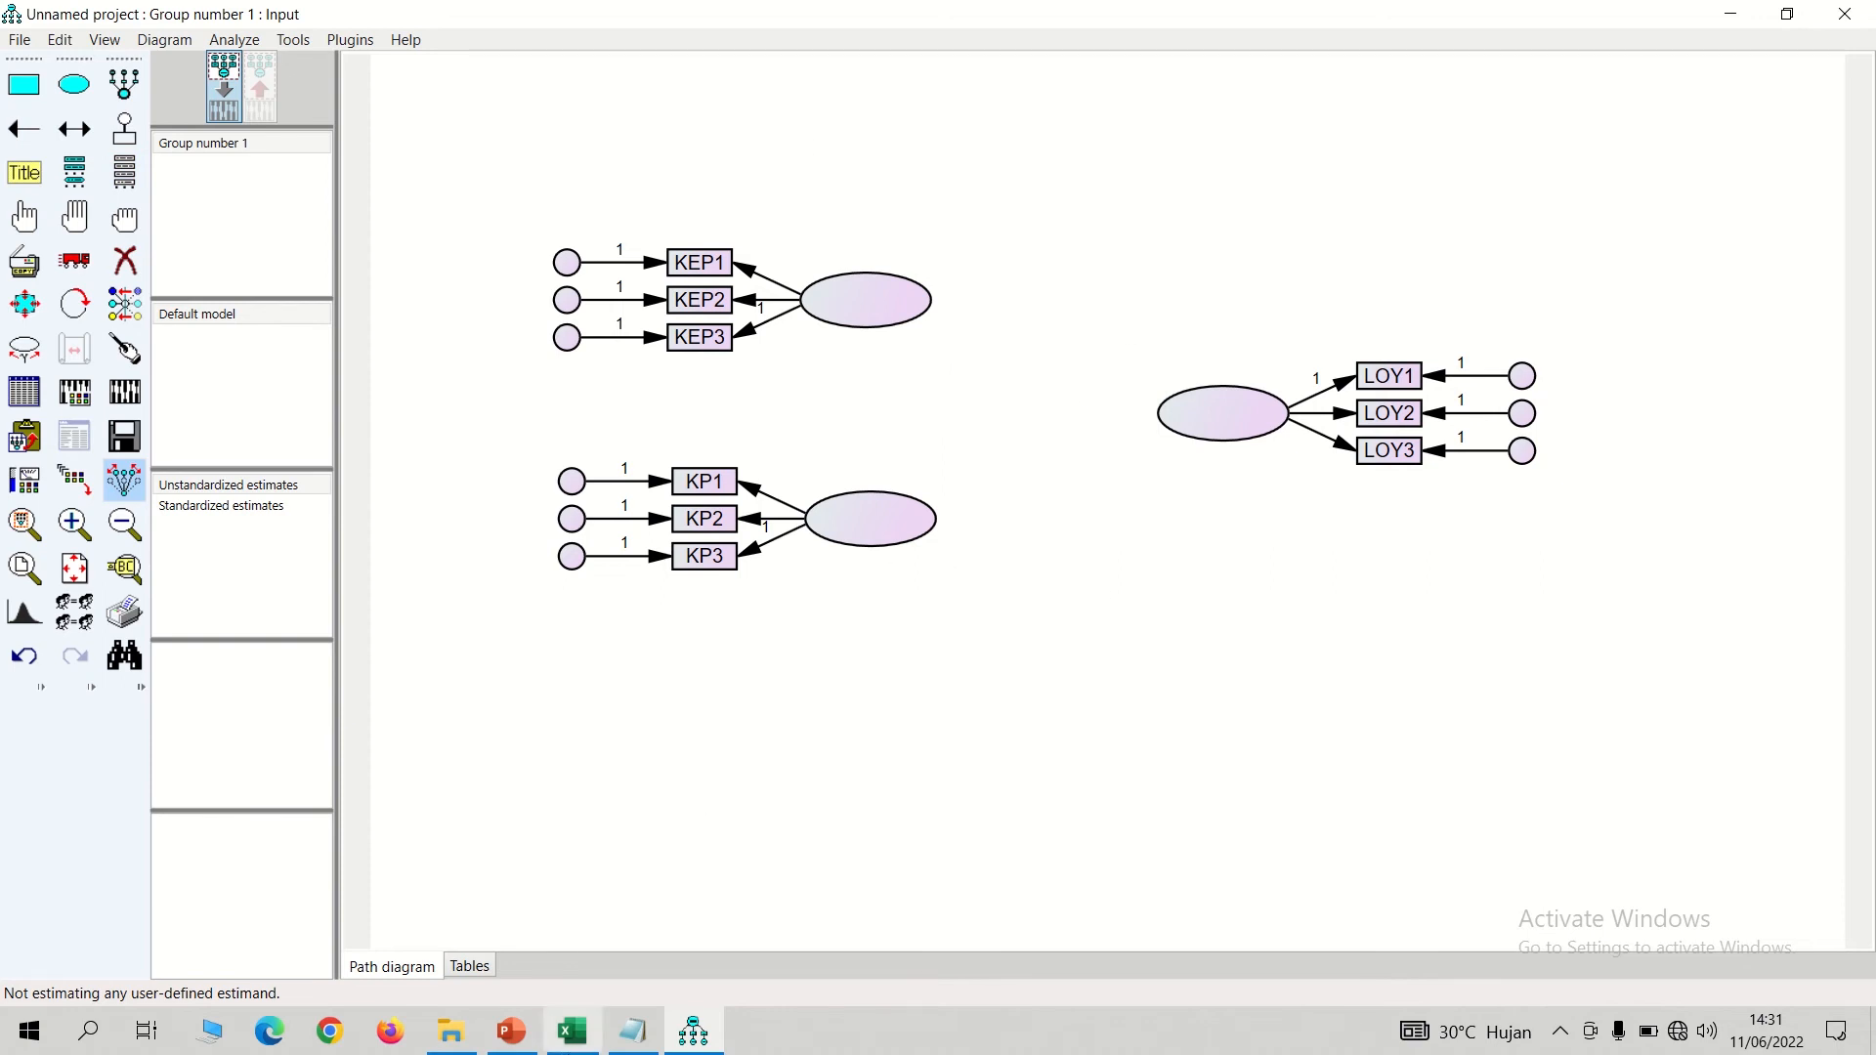
- Review the interaction formulas on the RUMUS INTERAKSI sheet in Excel and return to the Amos path diagram
{"action": "left_click", "coordinate": [571, 1031]}
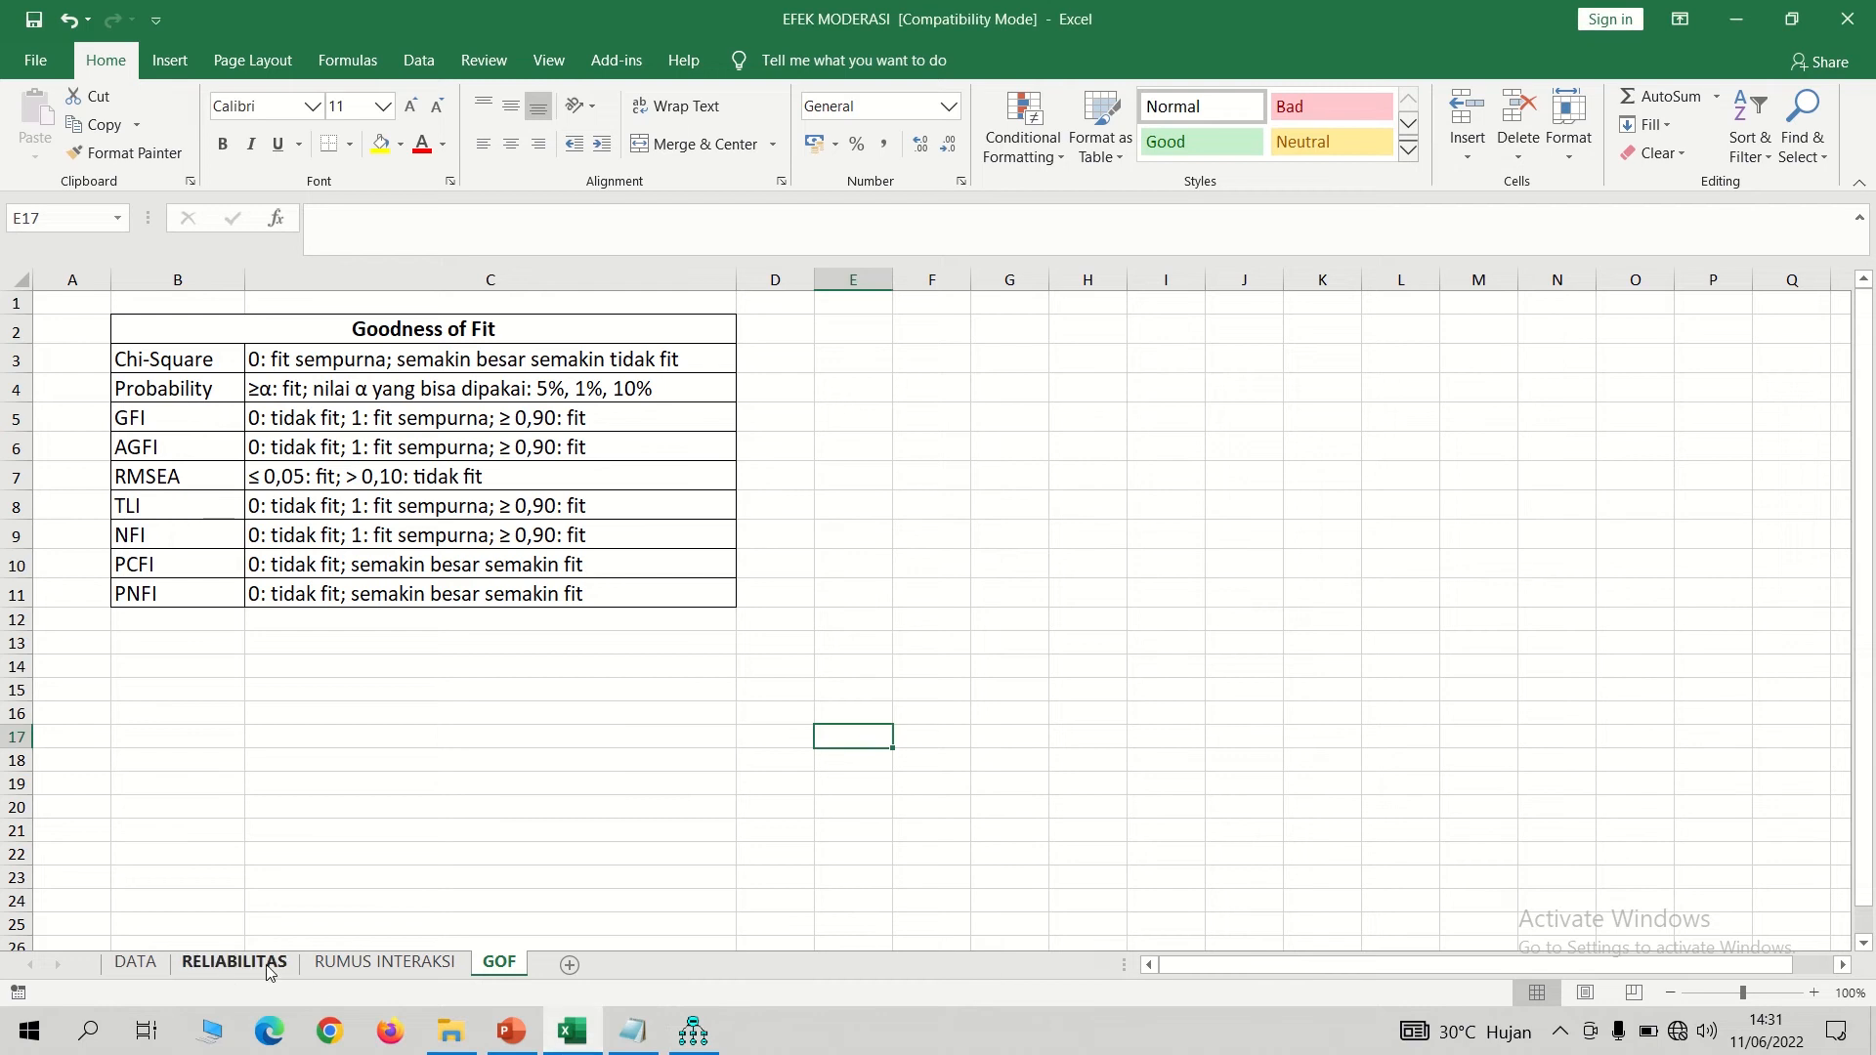
{"action": "left_click", "coordinate": [362, 967]}
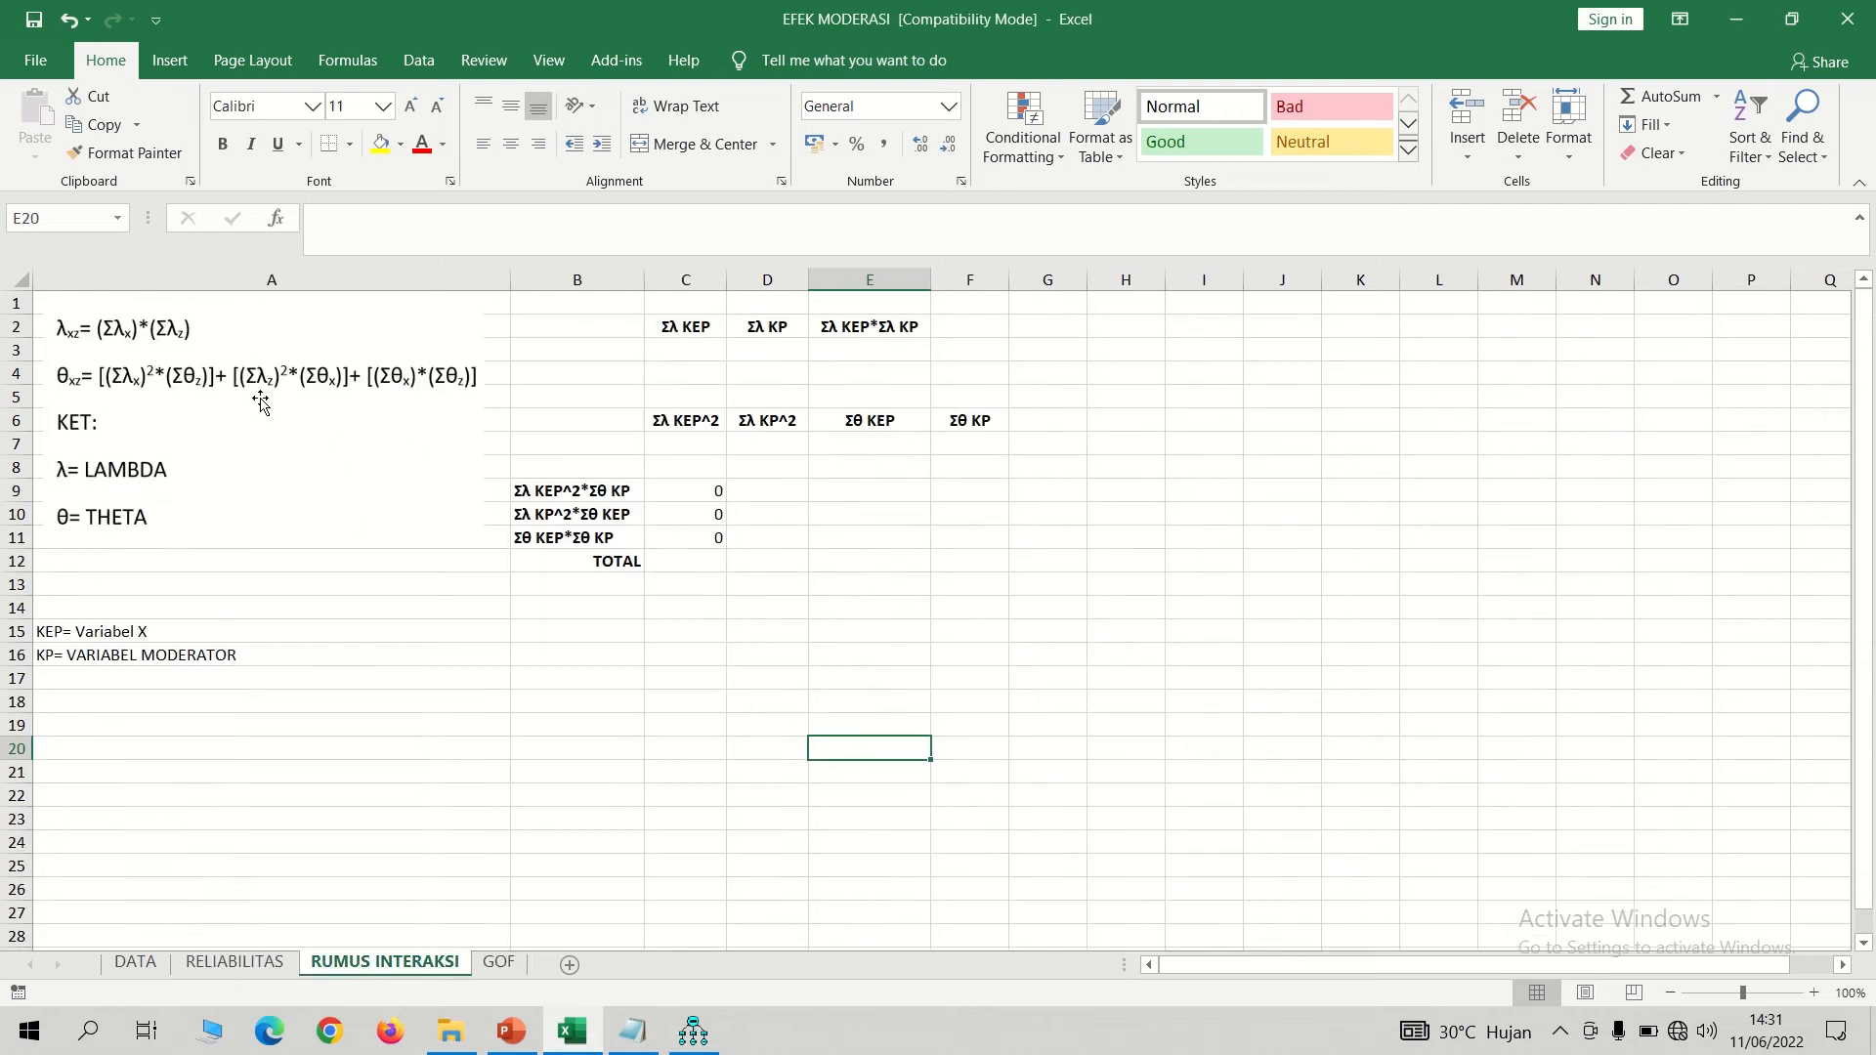
{"action": "left_click", "coordinate": [695, 1036]}
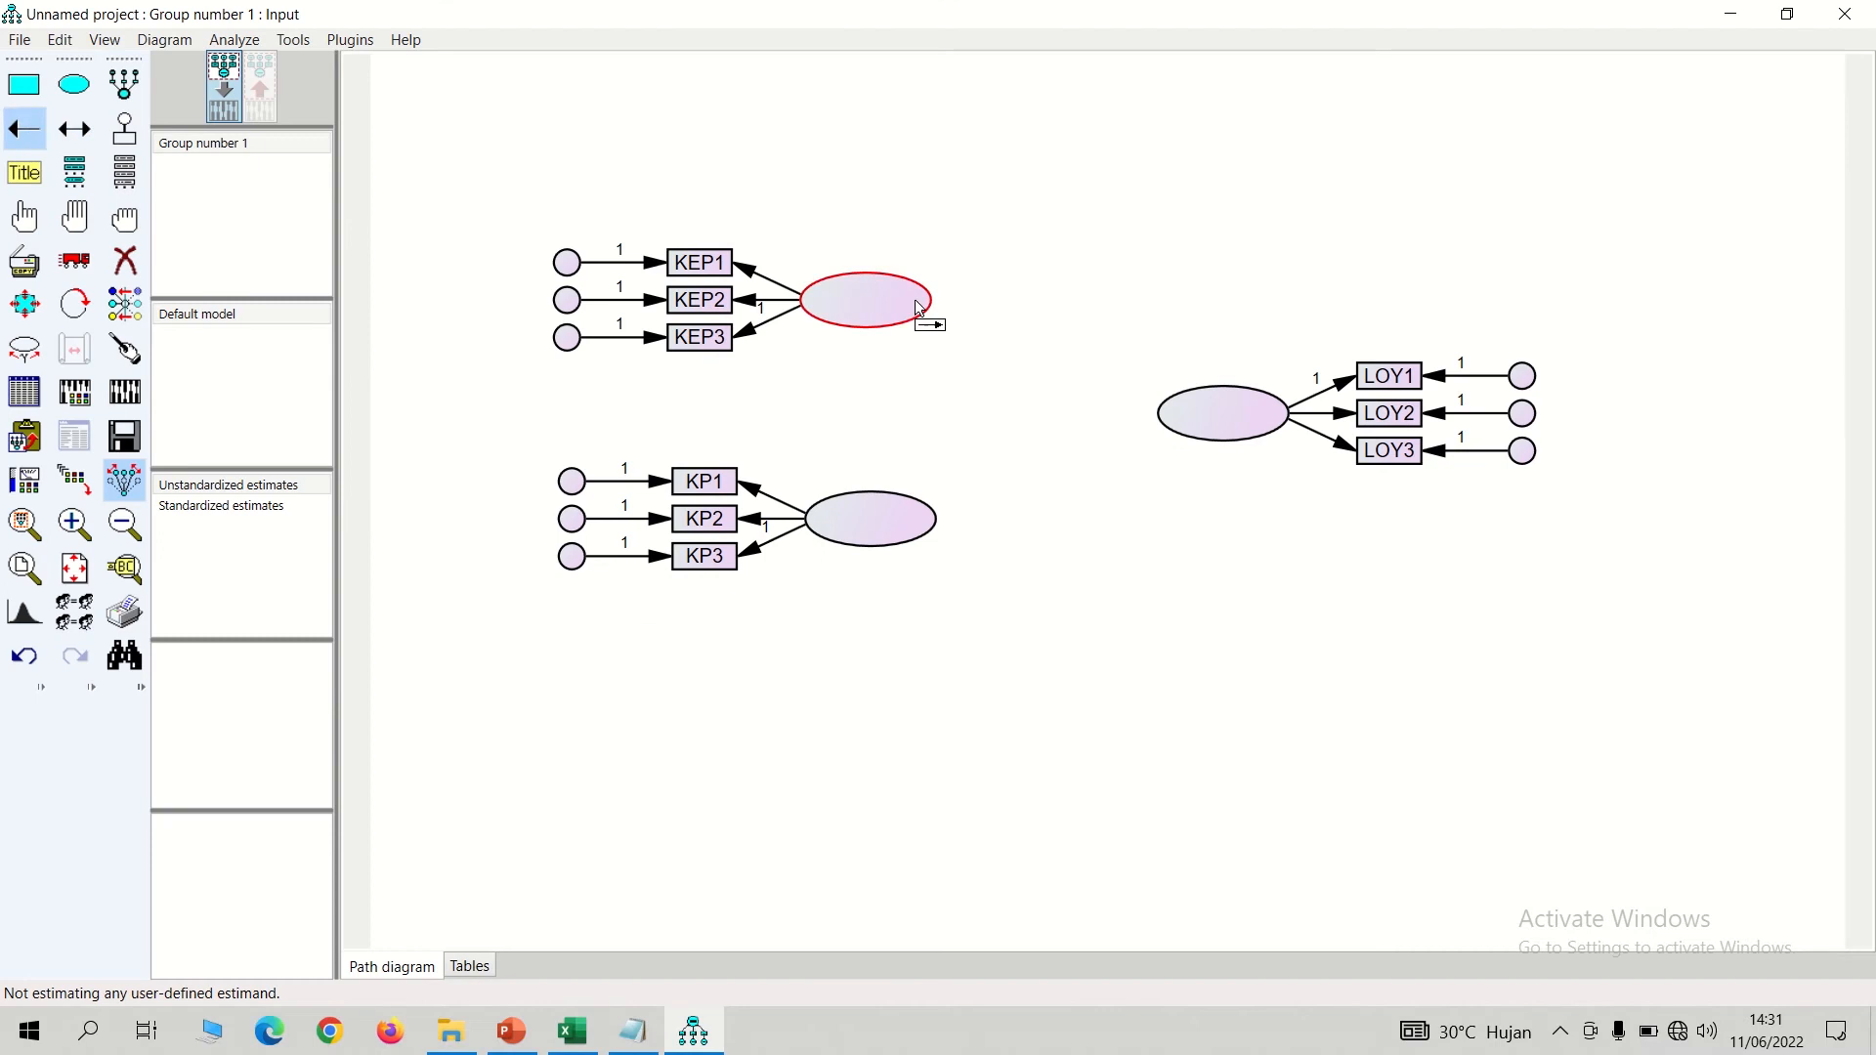
- Name the latent variable of the KEP indicators Kepuasan and move the properties dialog clear of the diagram
{"action": "left_click", "coordinate": [27, 213]}
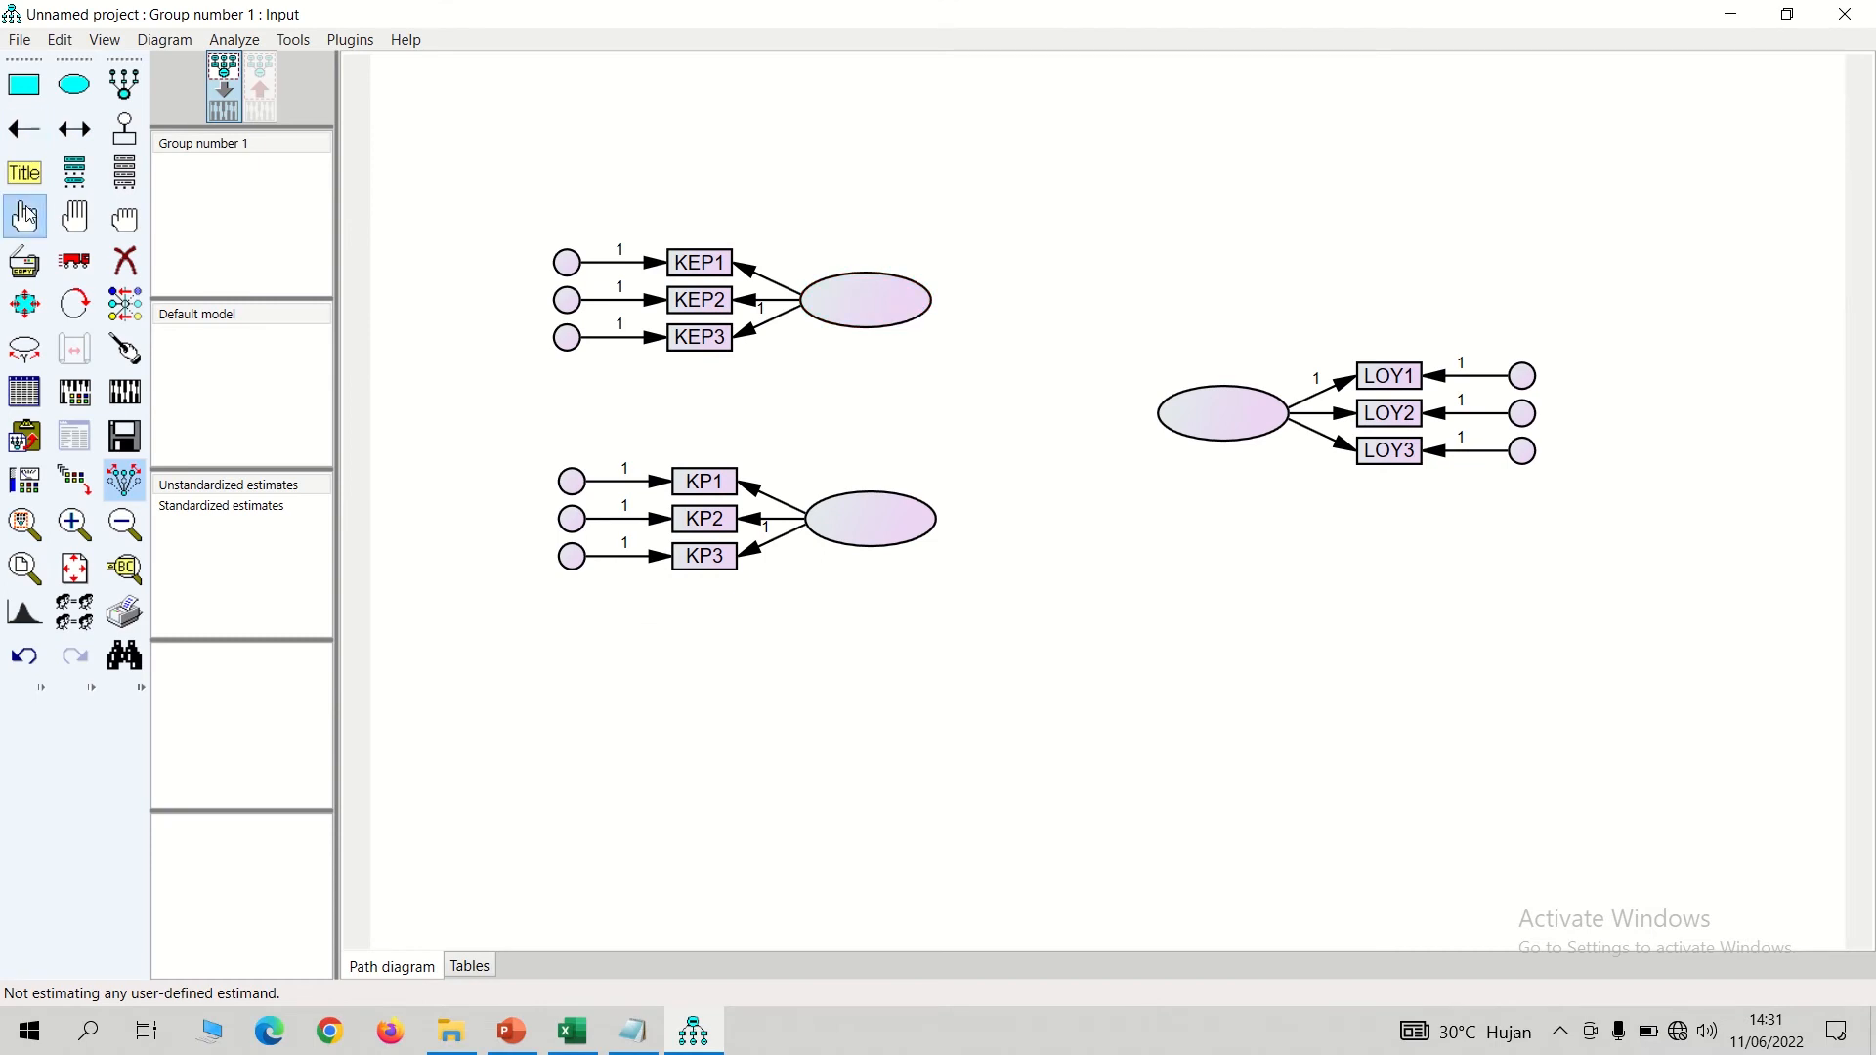
{"action": "double_click", "coordinate": [877, 304]}
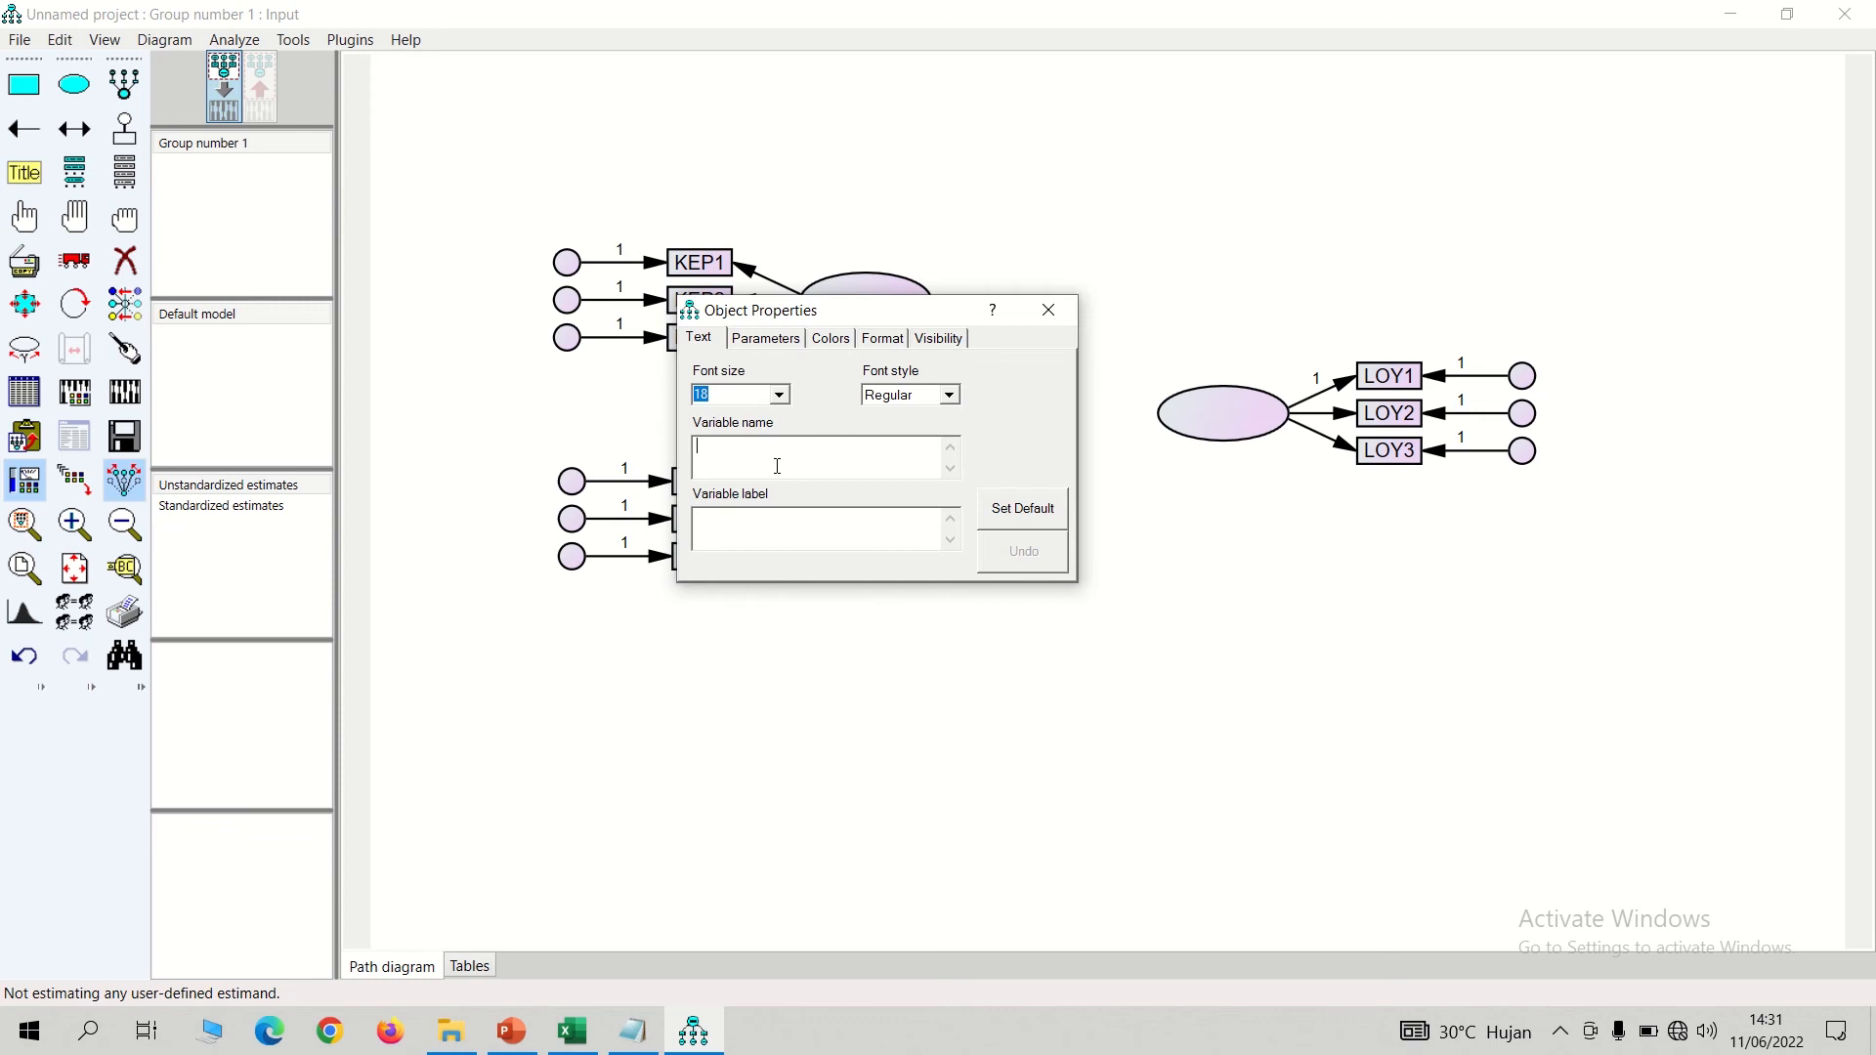
{"action": "type", "text": "Kepuasan"}
{"action": "left_click_drag", "start_coordinate": [797, 313], "coordinate": [1192, 513]}
- Name the latent variable of the KP indicators Kualitas Pelayanan, with the two words on separate lines
{"action": "left_click", "coordinate": [889, 504]}
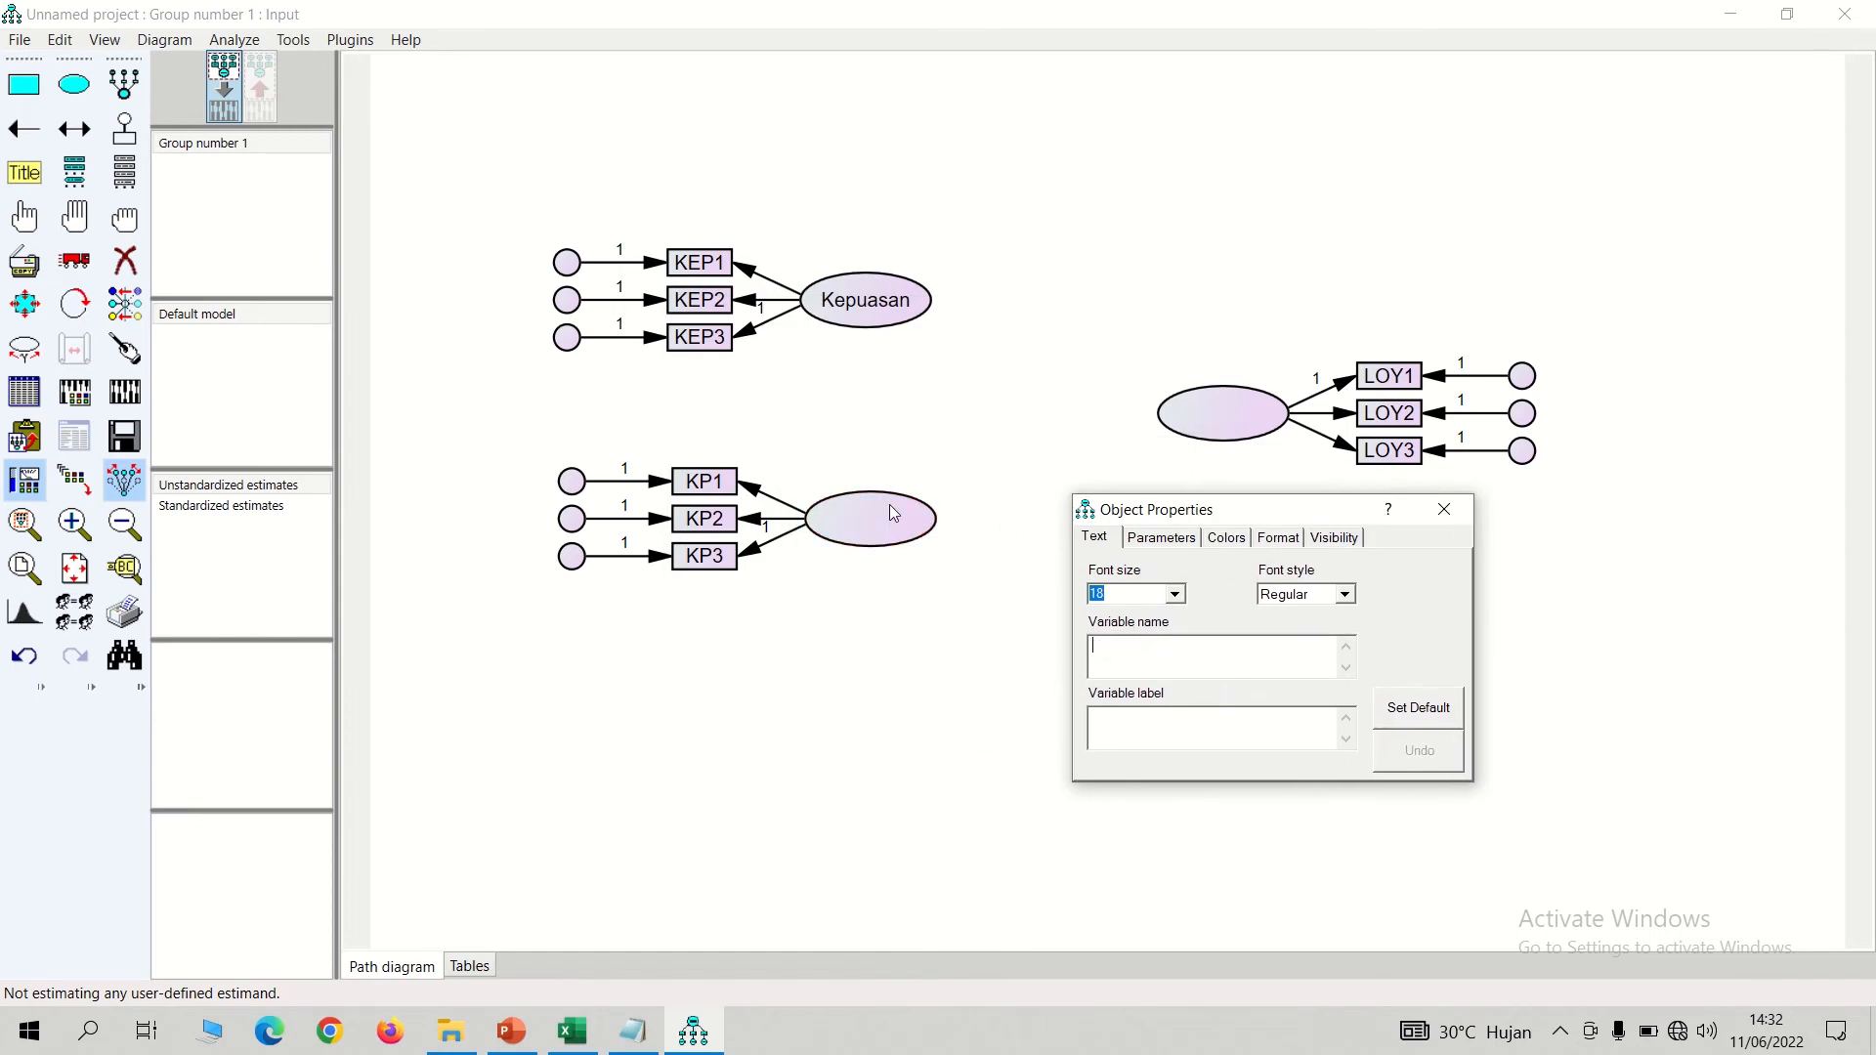
{"action": "type", "text": "Kualitas"}
{"action": "key", "text": "Return"}
{"action": "type", "text": "Pela"}
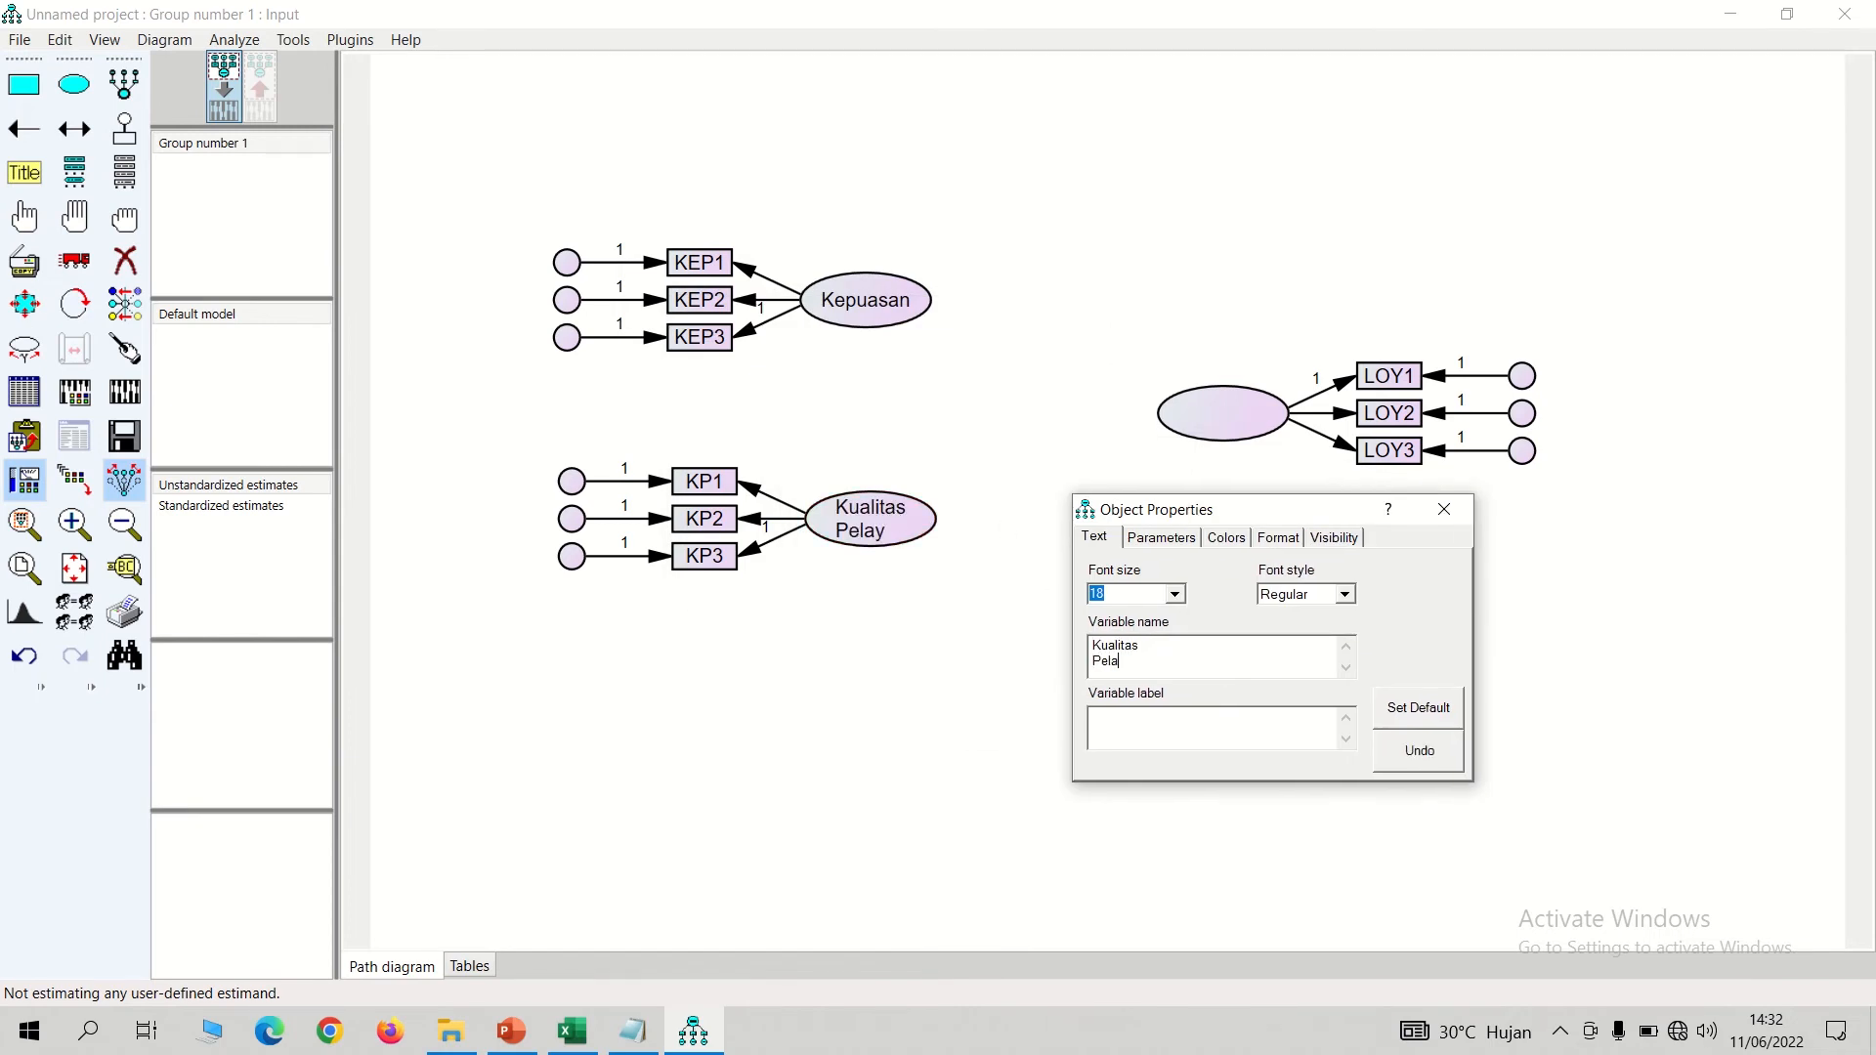
{"action": "type", "text": "yanan"}
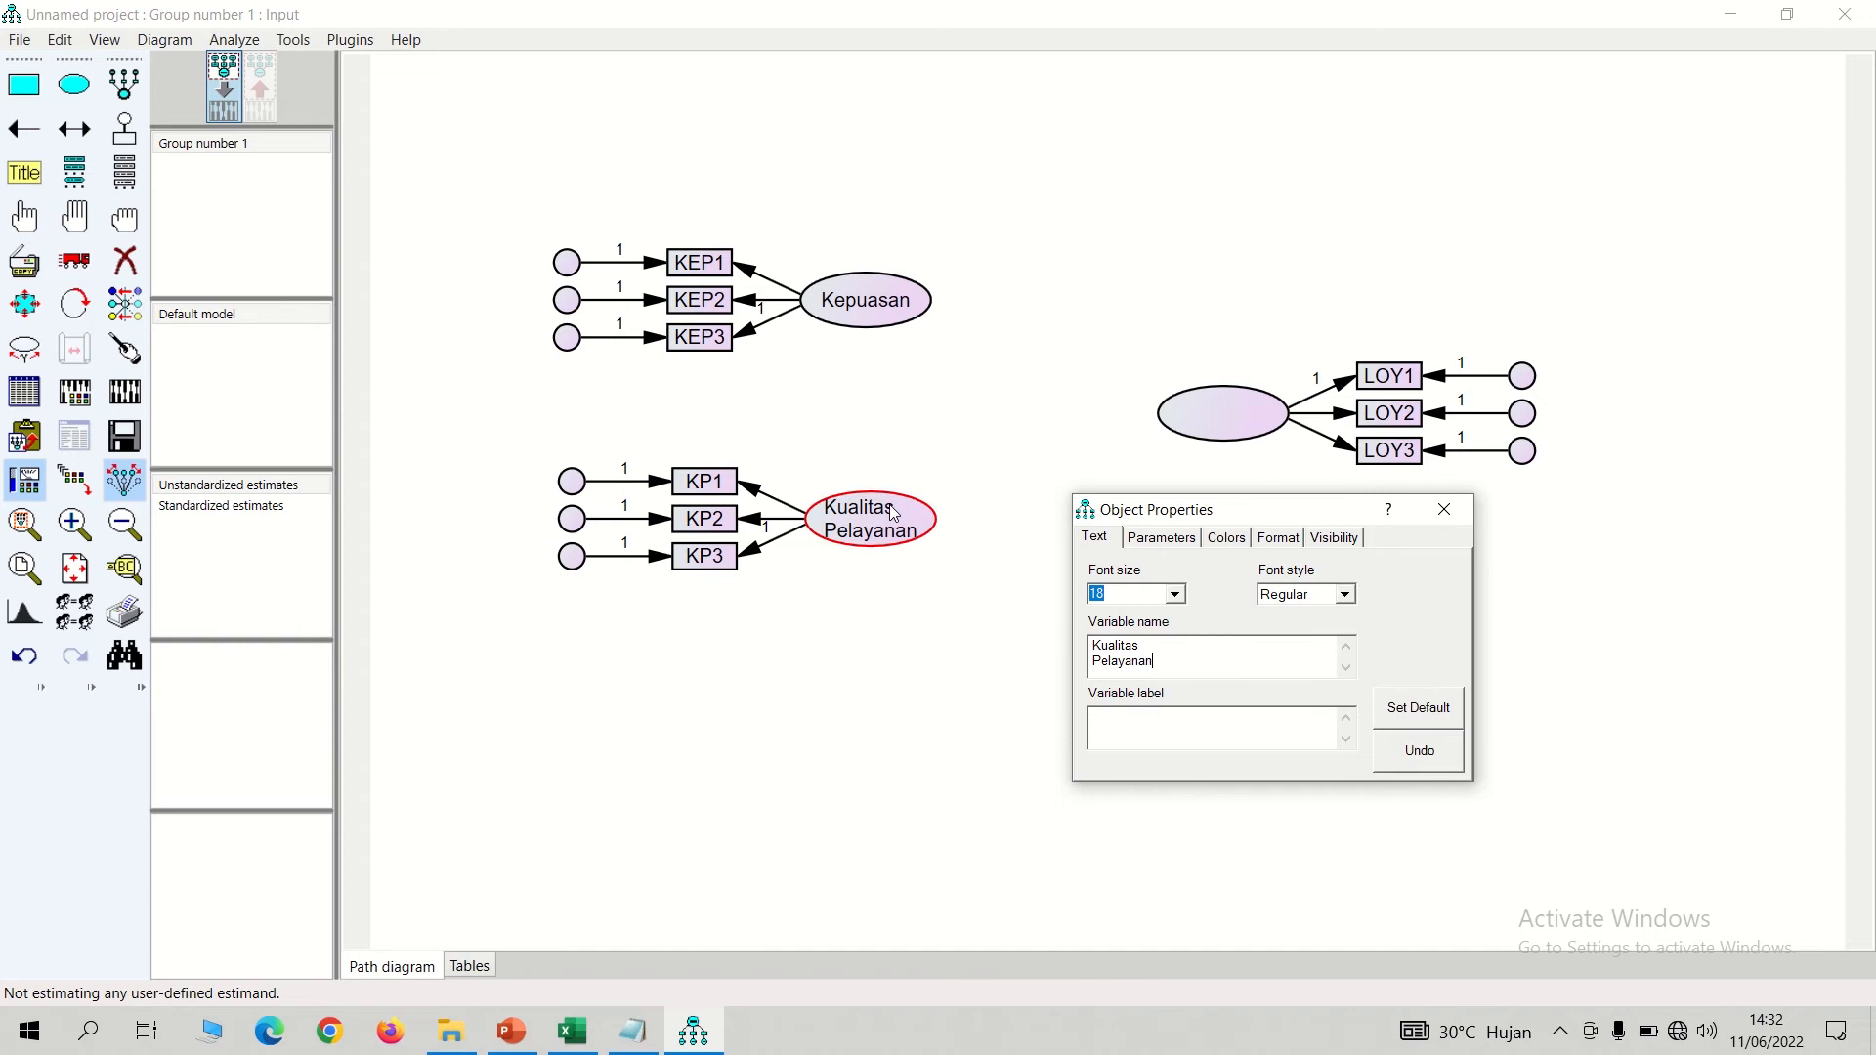
- Name the latent variable of the LOY indicators Loyalitas and close the object properties
{"action": "left_click", "coordinate": [1236, 433]}
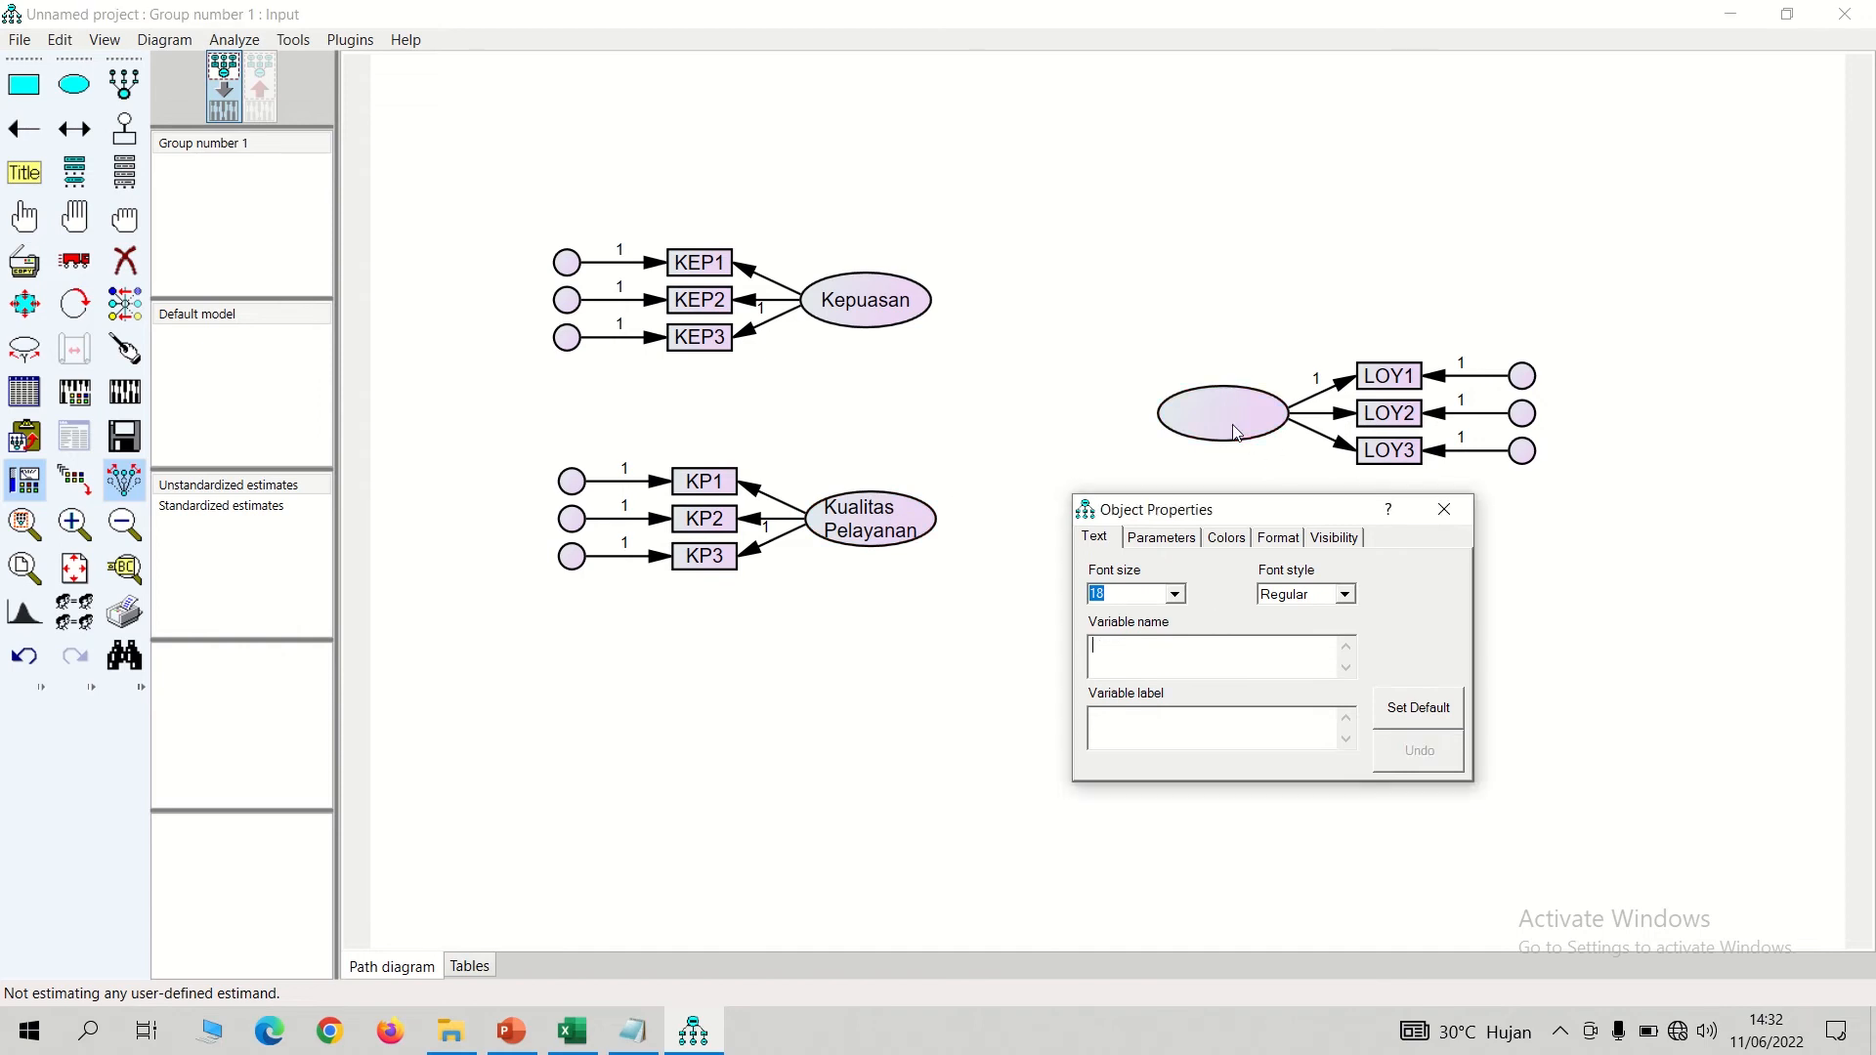
{"action": "type", "text": "l"}
{"action": "type", "text": "Loyalitas"}
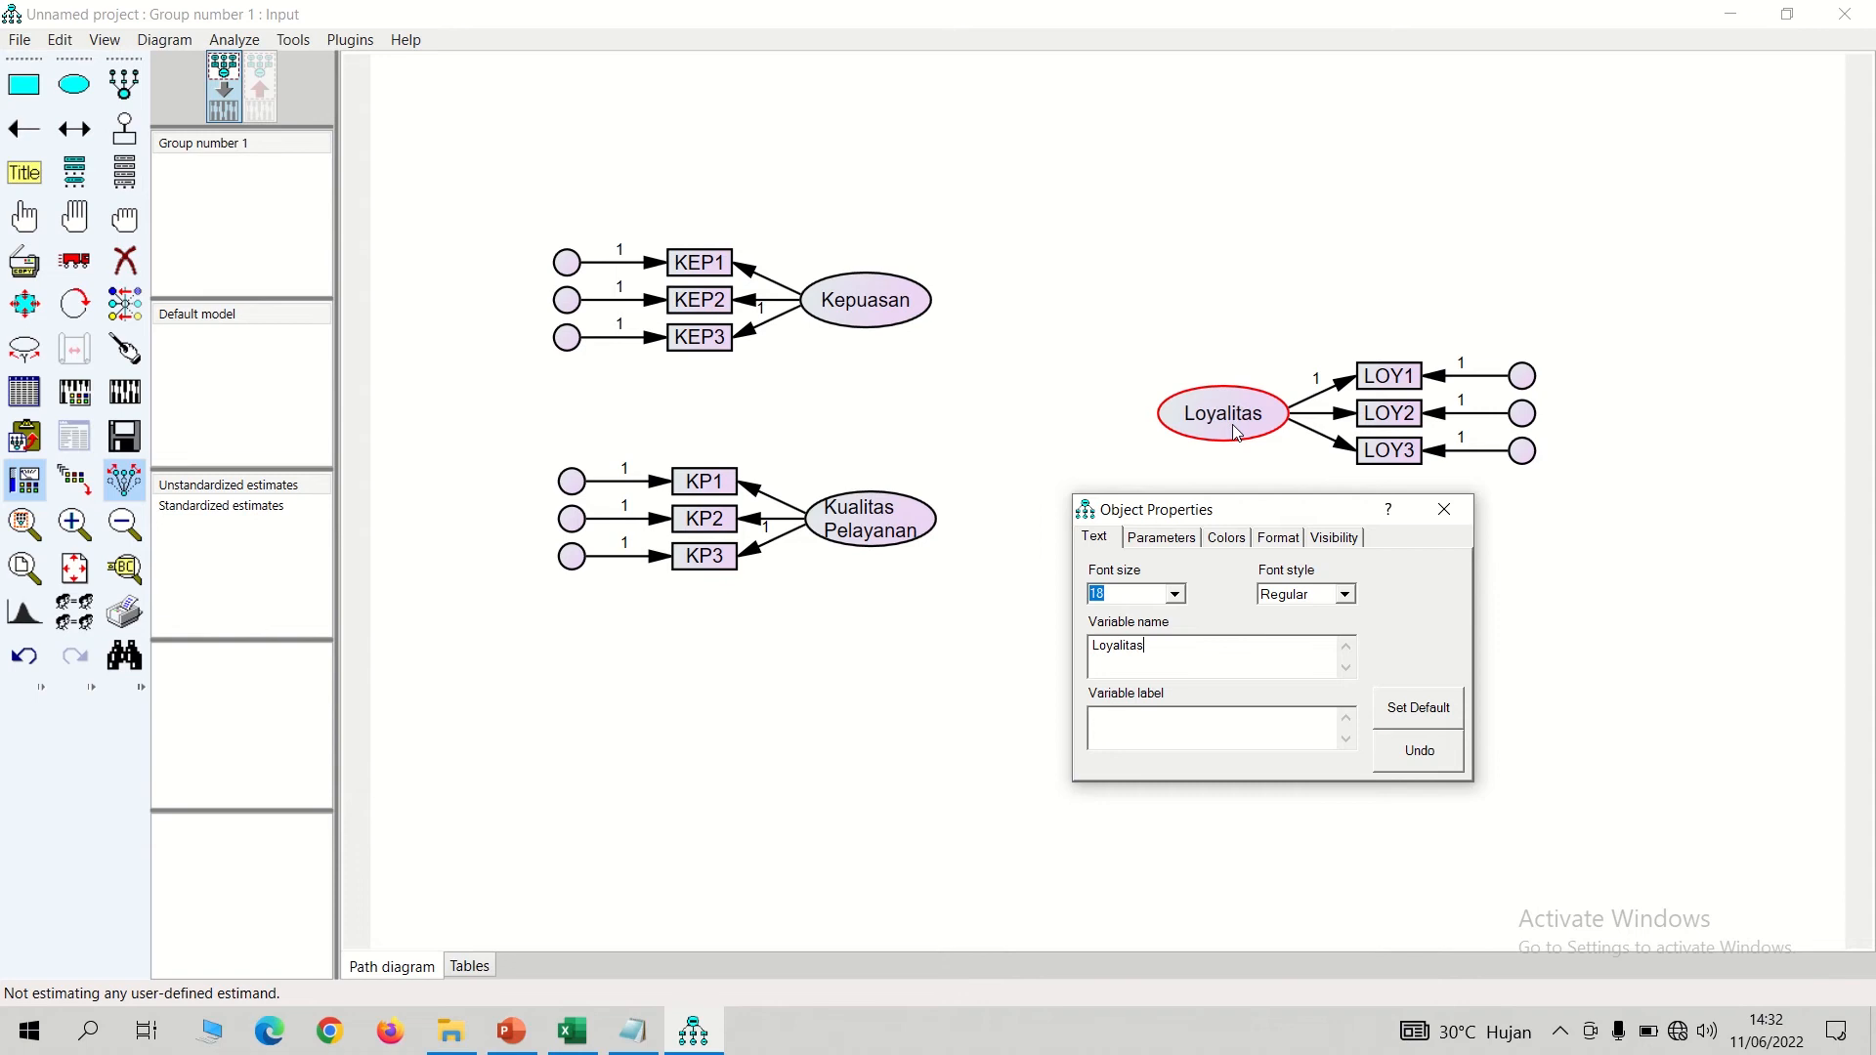
{"action": "left_click", "coordinate": [955, 532]}
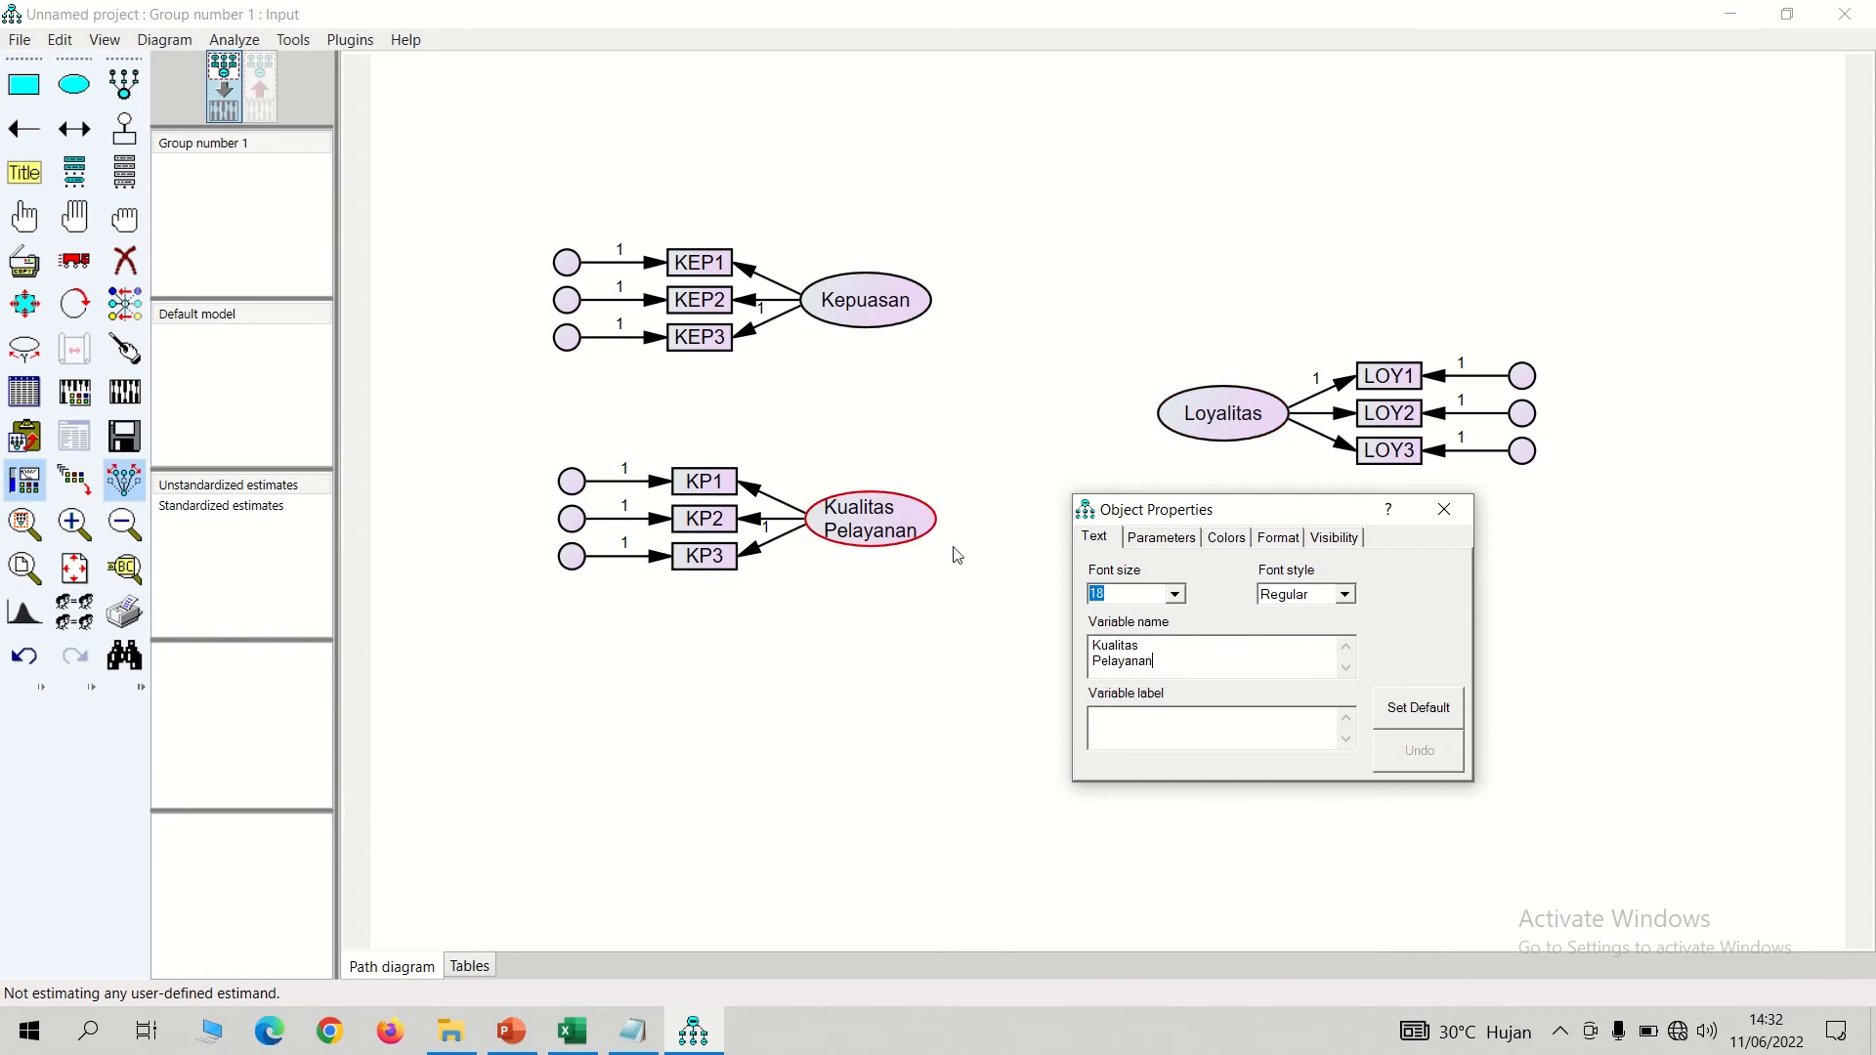
{"action": "left_click", "coordinate": [1444, 510]}
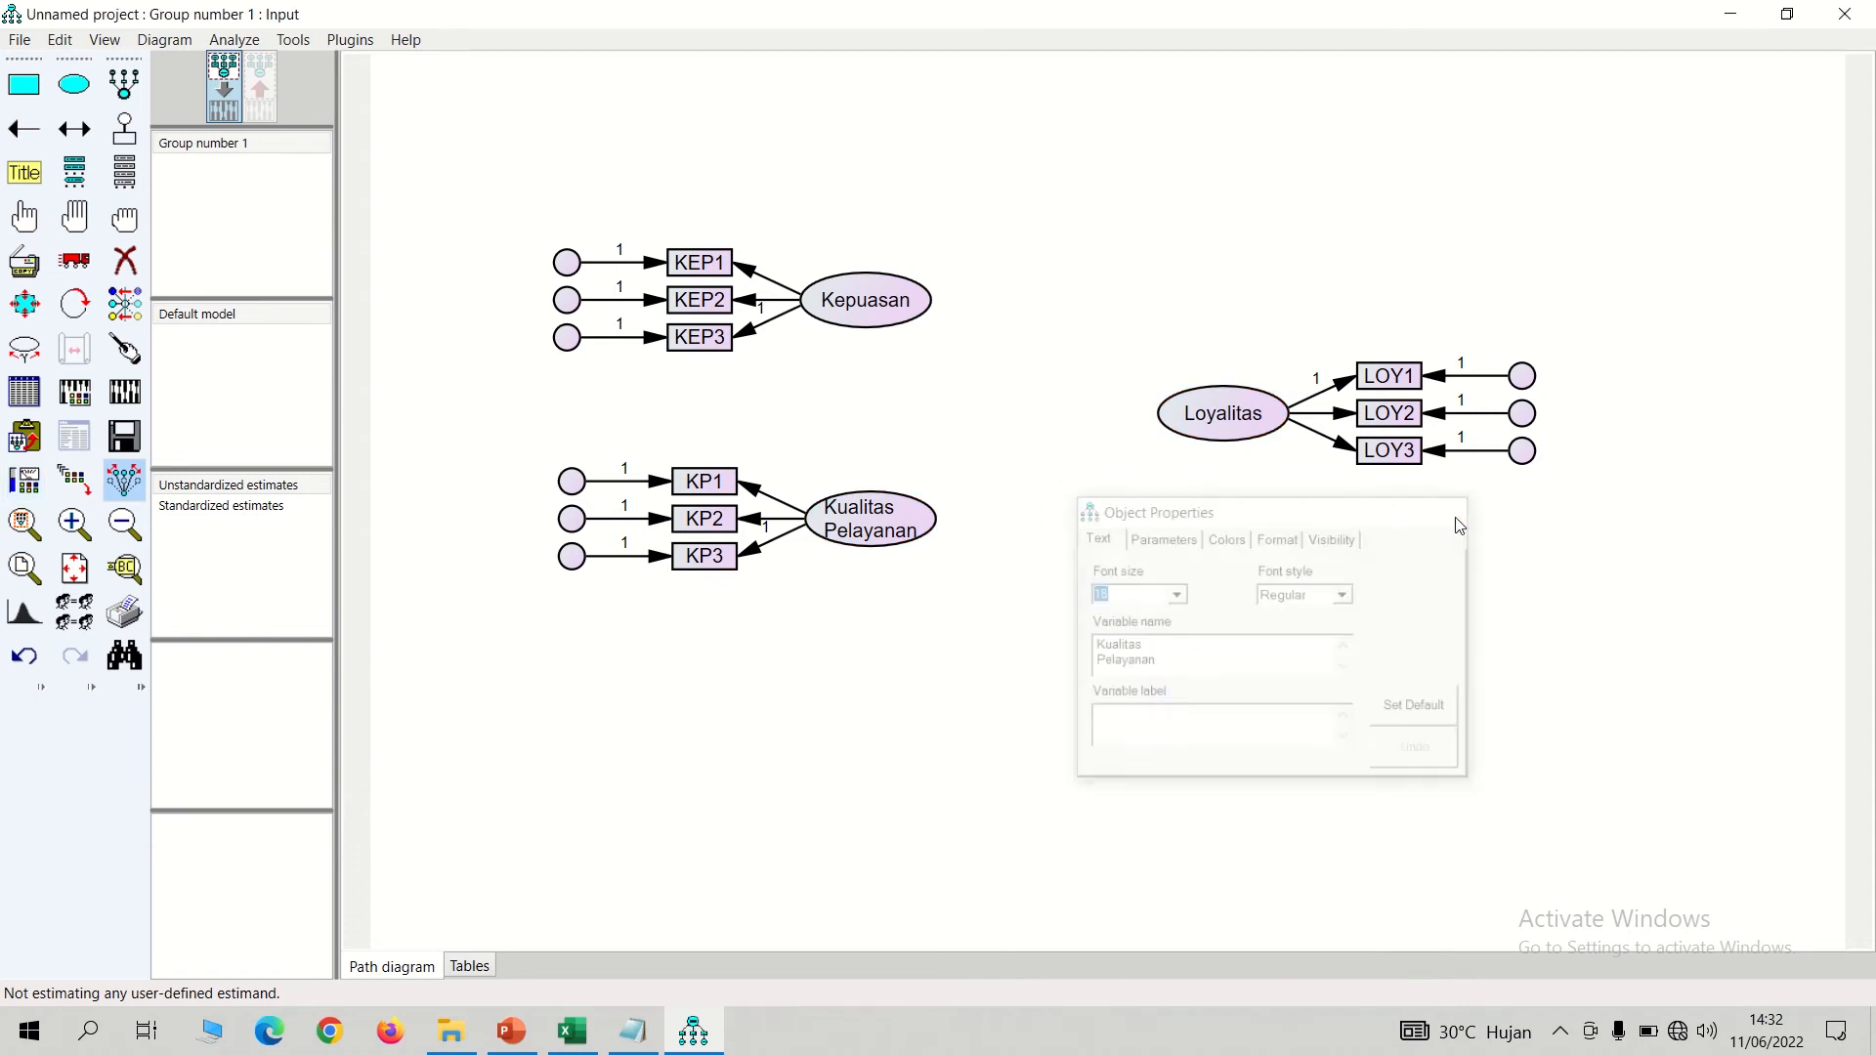
{"action": "double_click", "coordinate": [878, 533]}
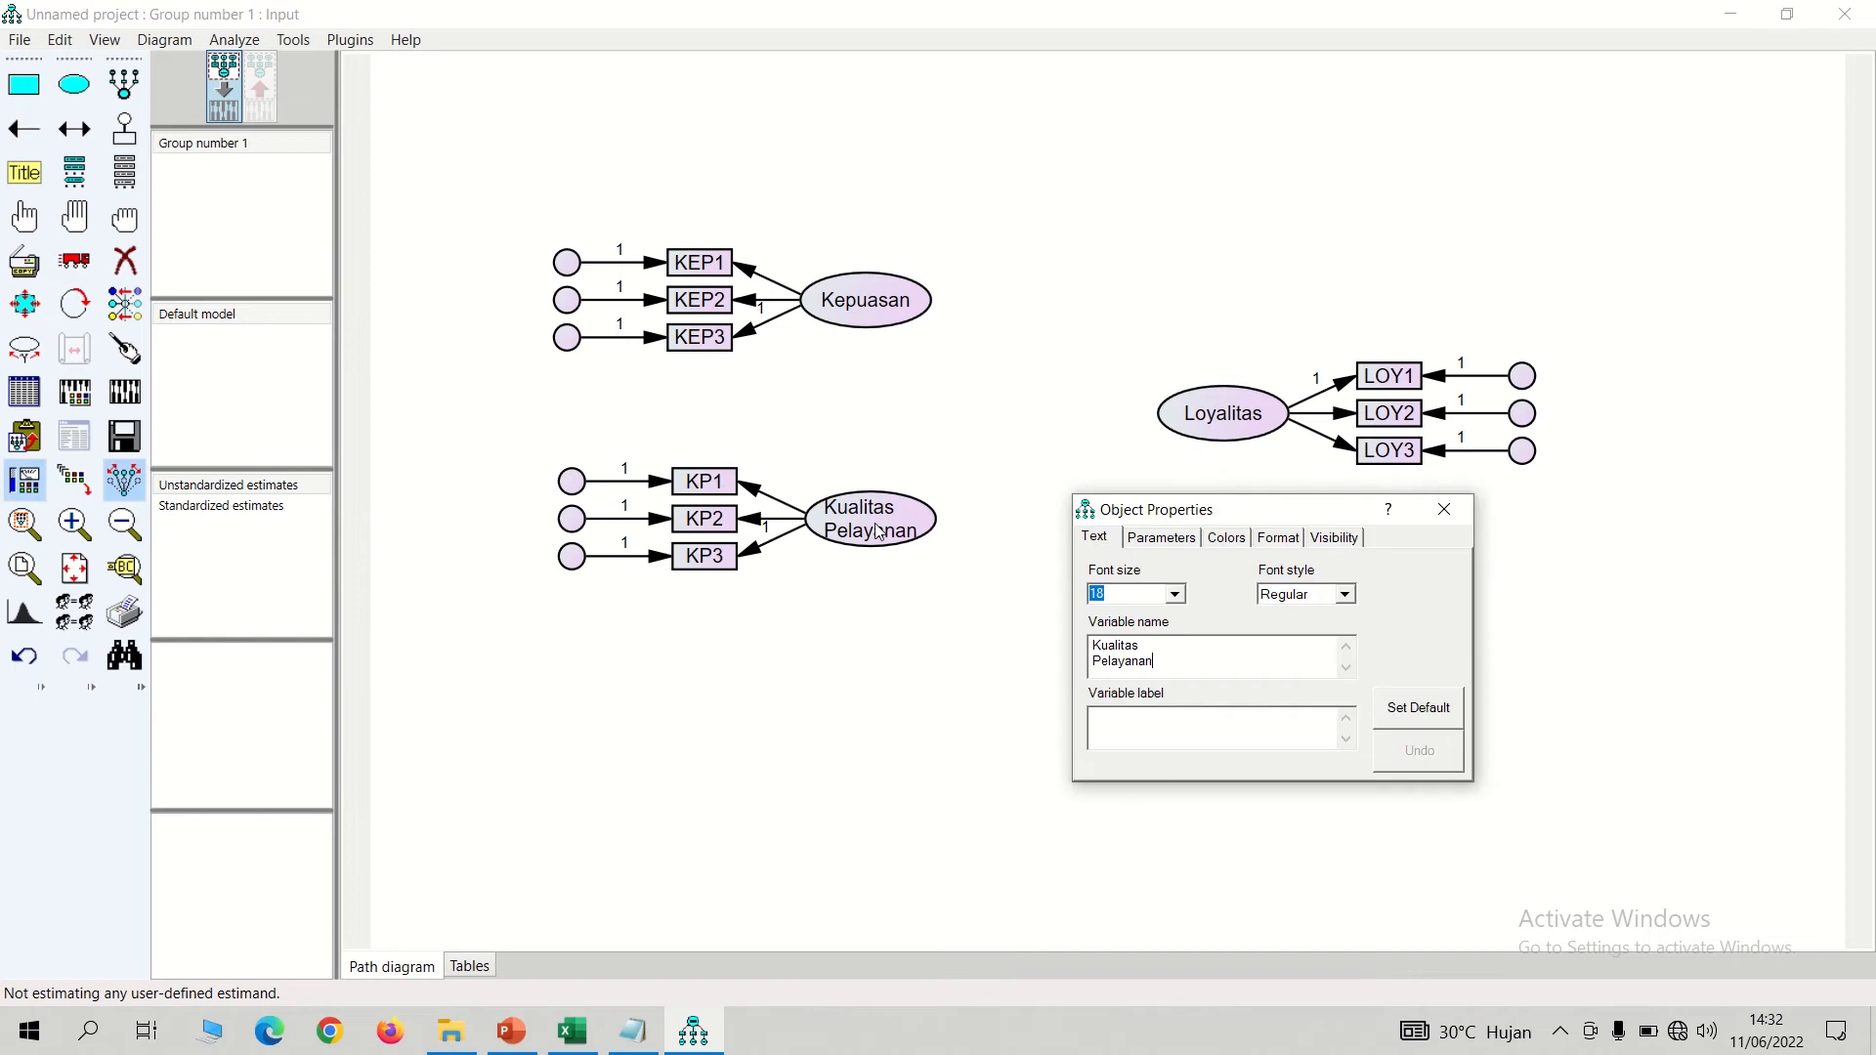
{"action": "left_click", "coordinate": [1462, 516]}
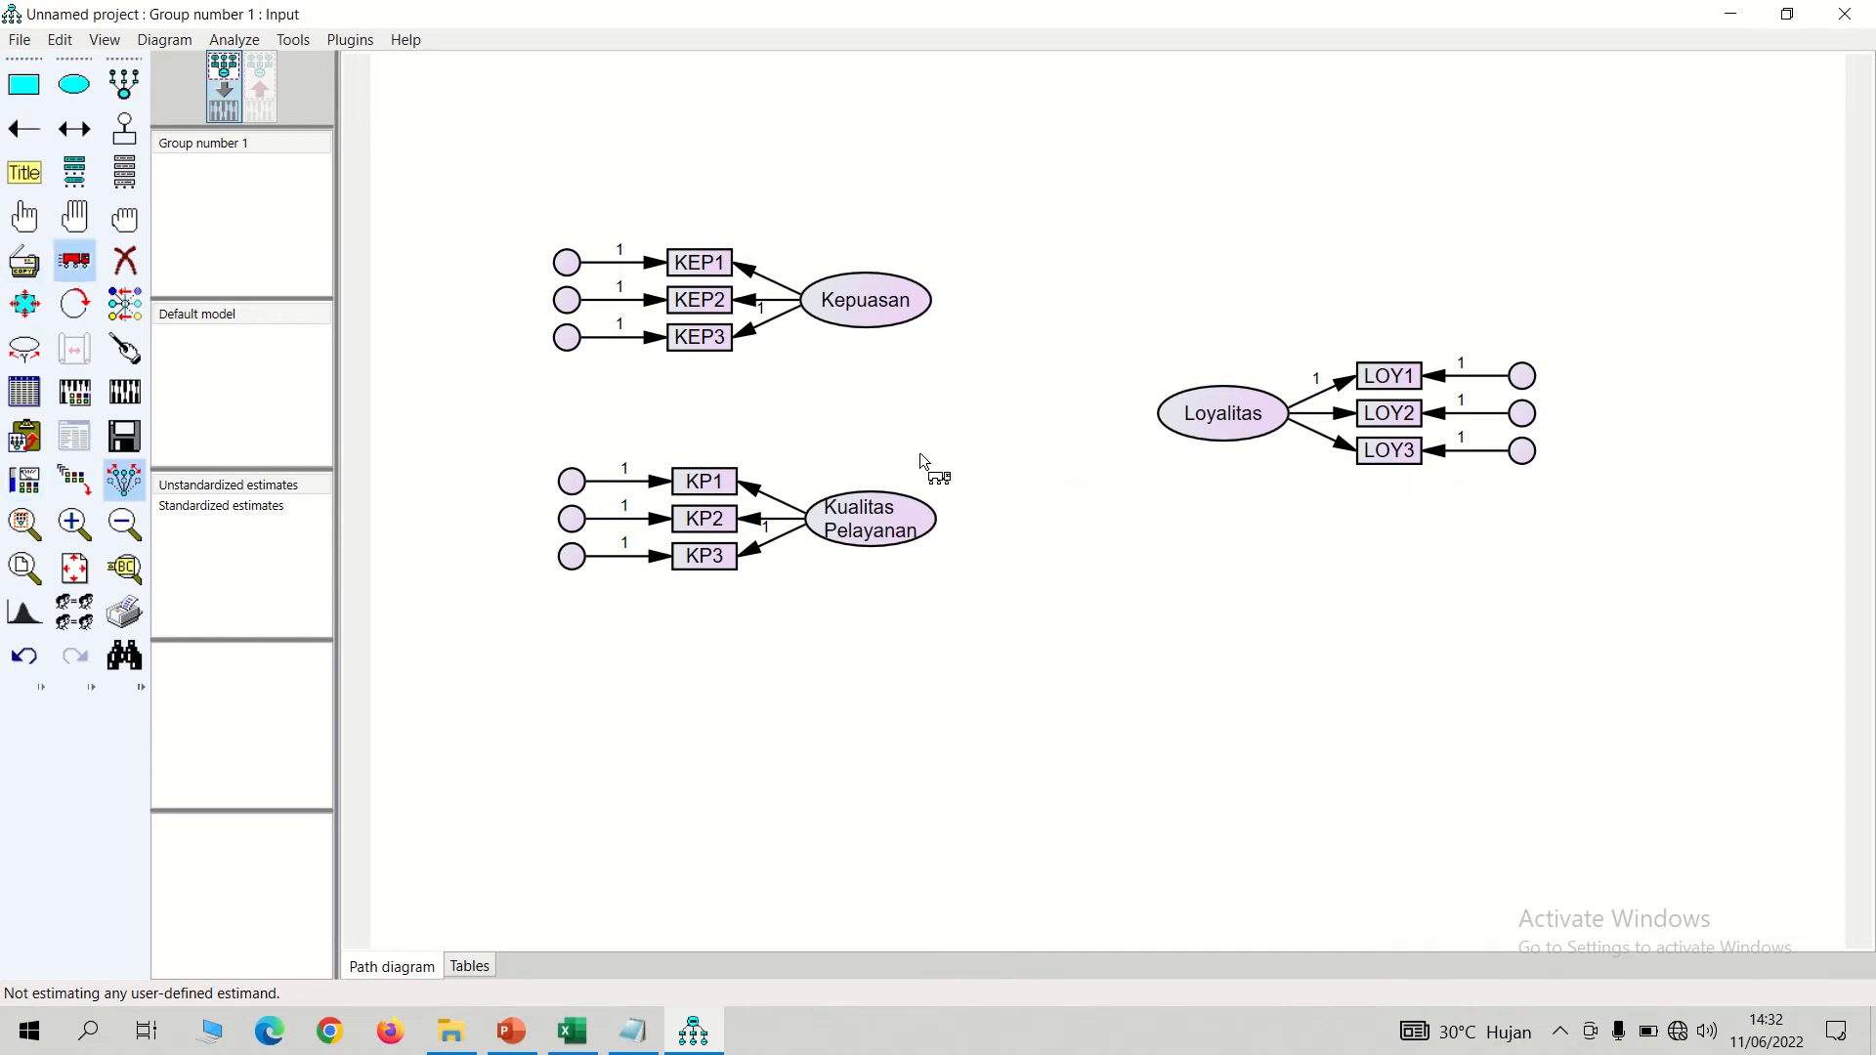
{"action": "double_click", "coordinate": [892, 525]}
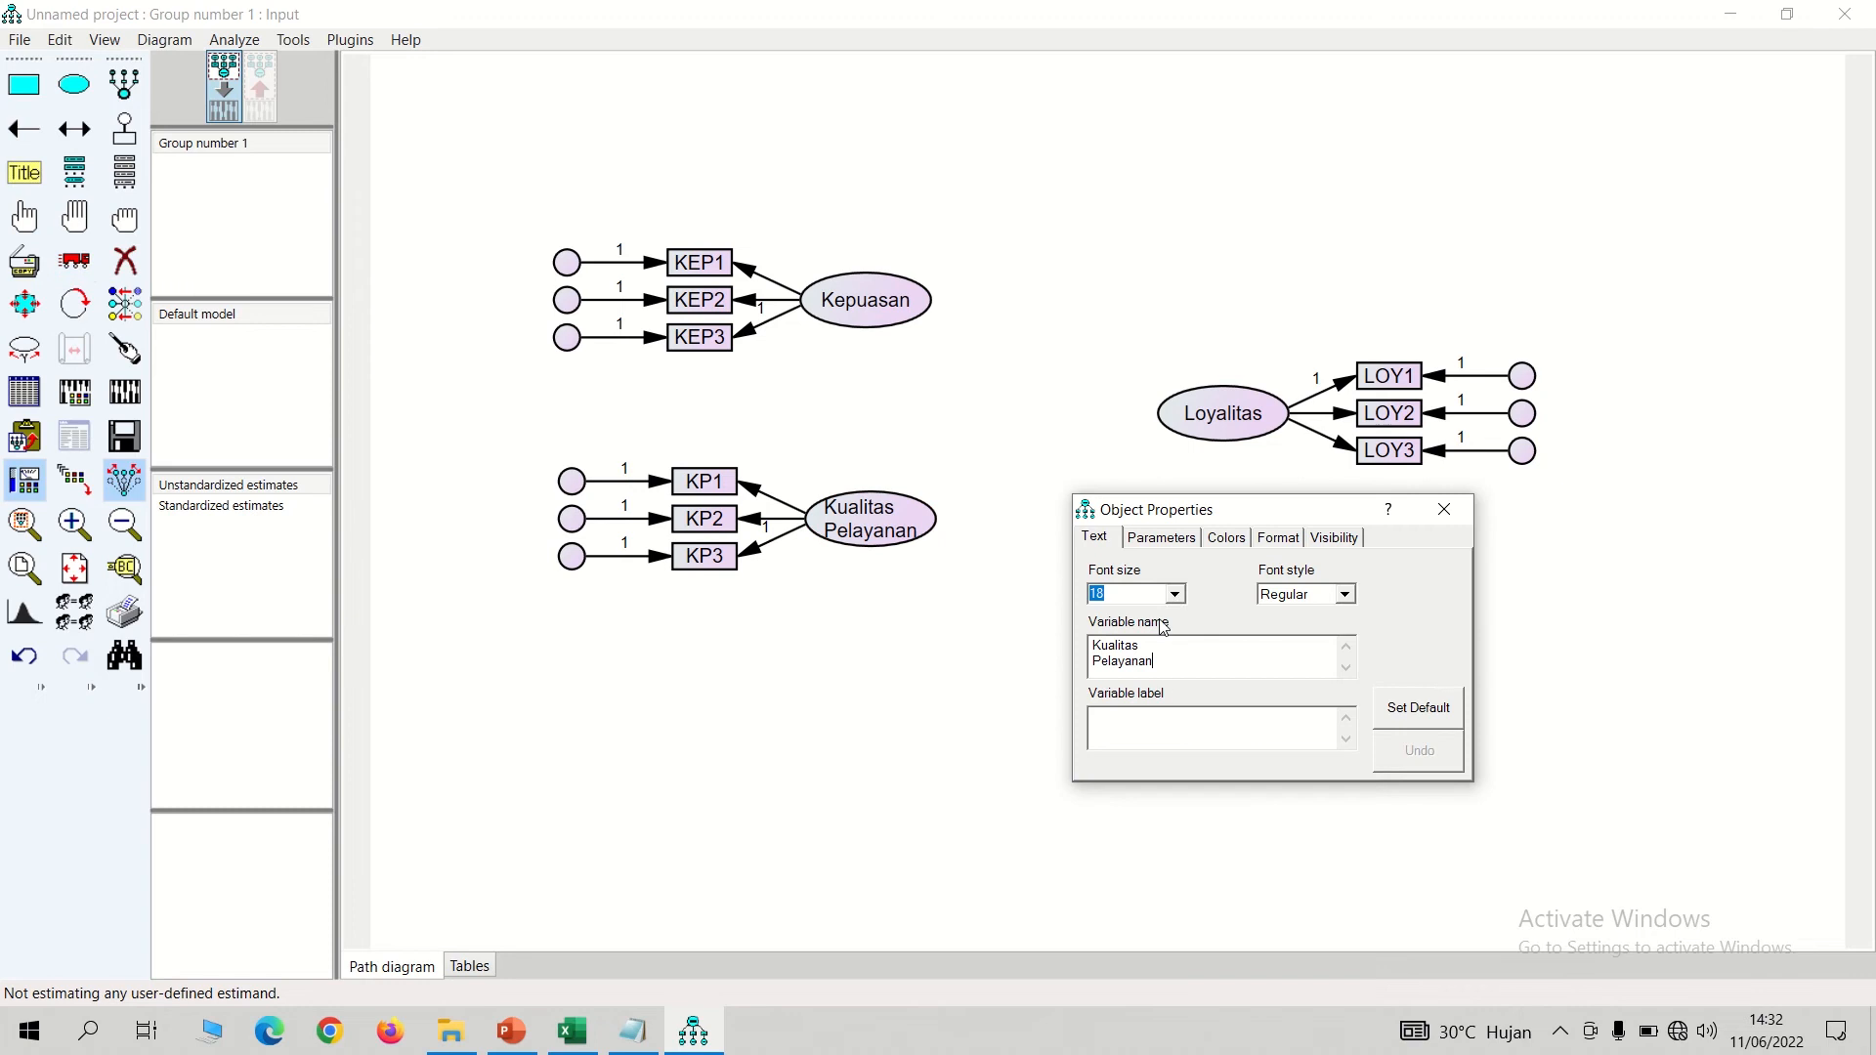
{"action": "left_click", "coordinate": [1174, 542]}
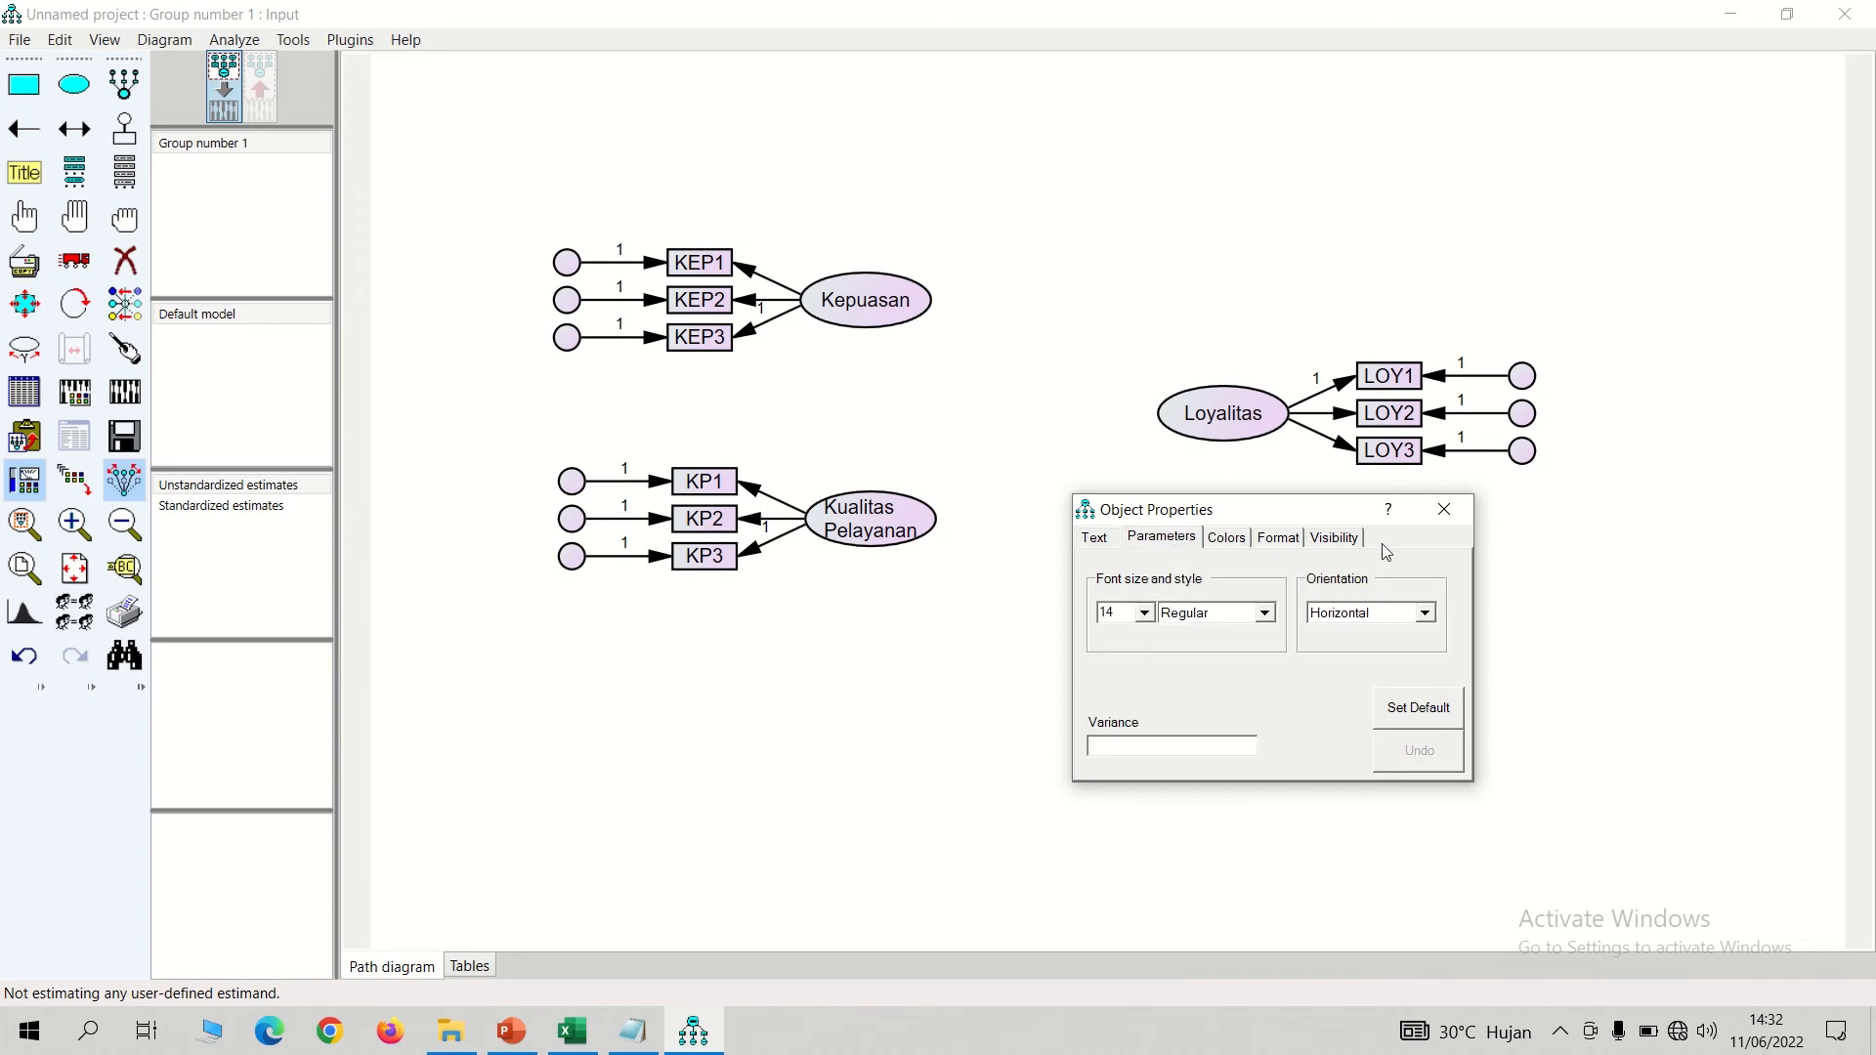
{"action": "left_click", "coordinate": [1444, 509]}
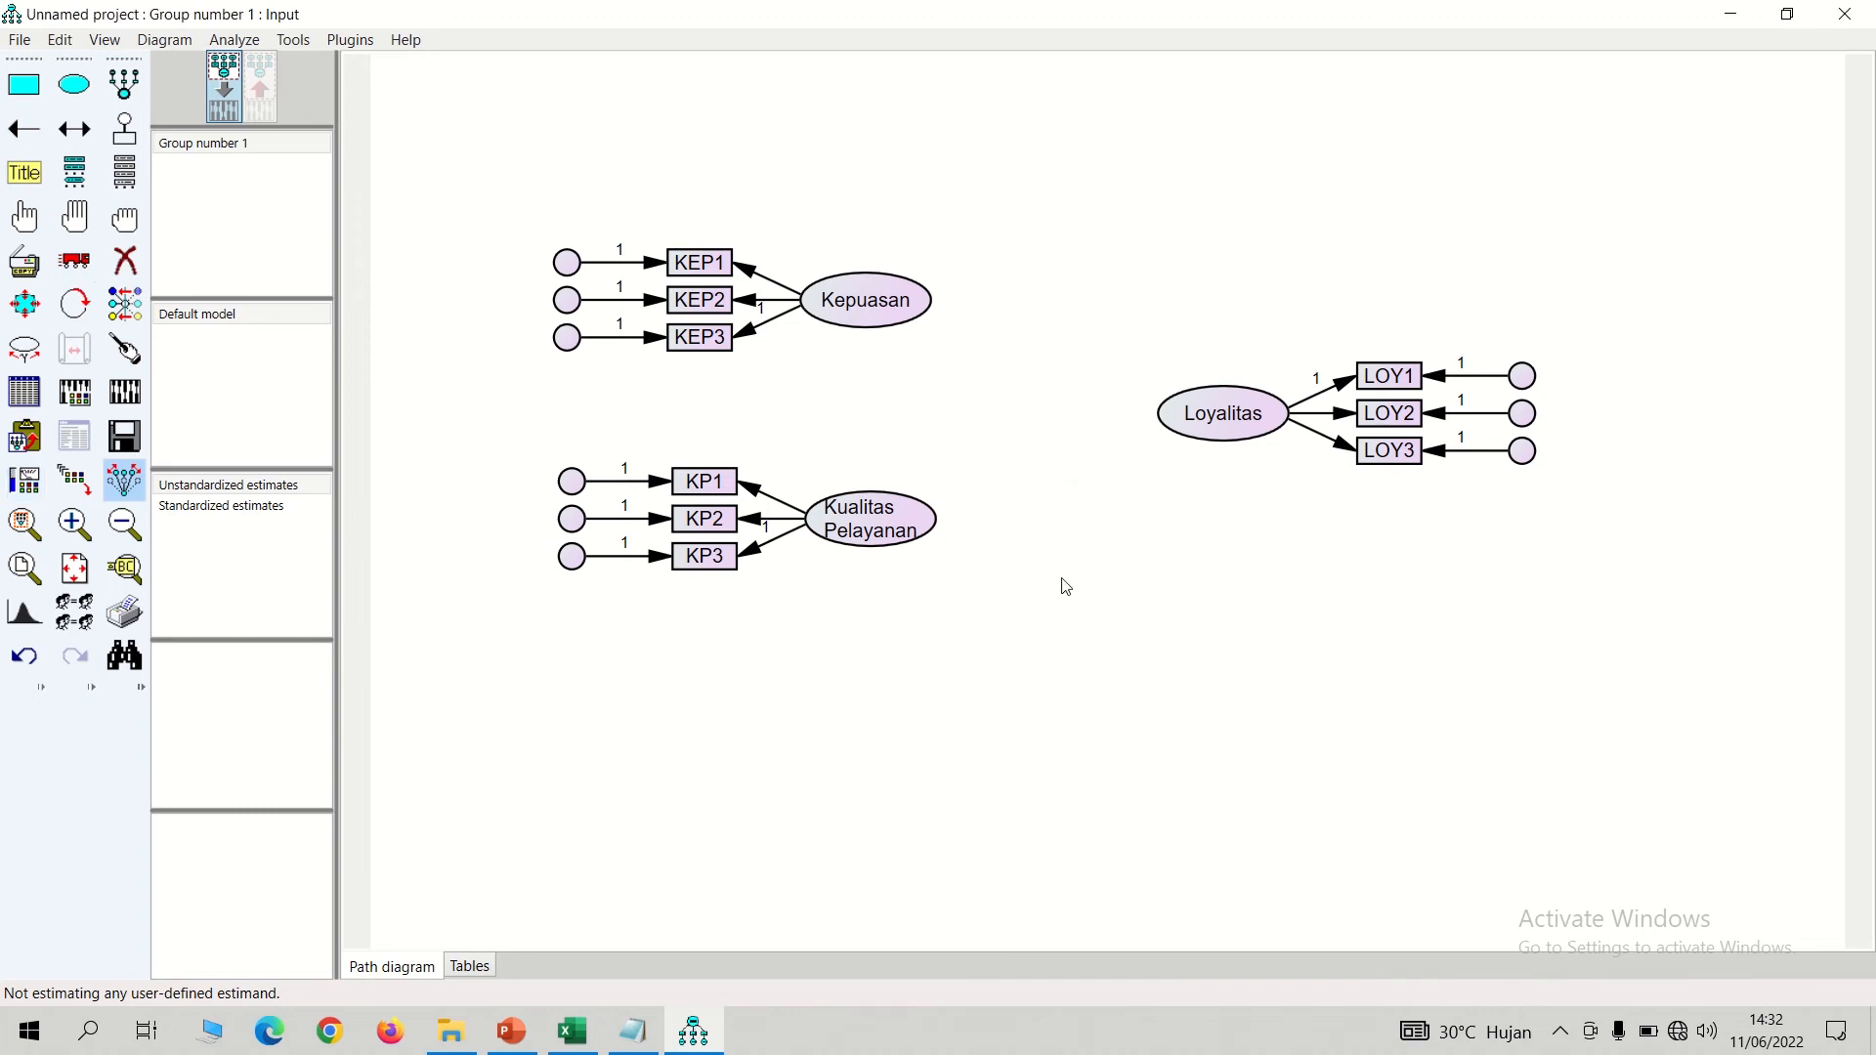
- Draw regression paths from Kepuasan to Loyalitas and from Kualitas Pelayanan to Loyalitas
{"action": "left_click", "coordinate": [24, 128]}
{"action": "left_click_drag", "start_coordinate": [1049, 348], "coordinate": [1203, 430]}
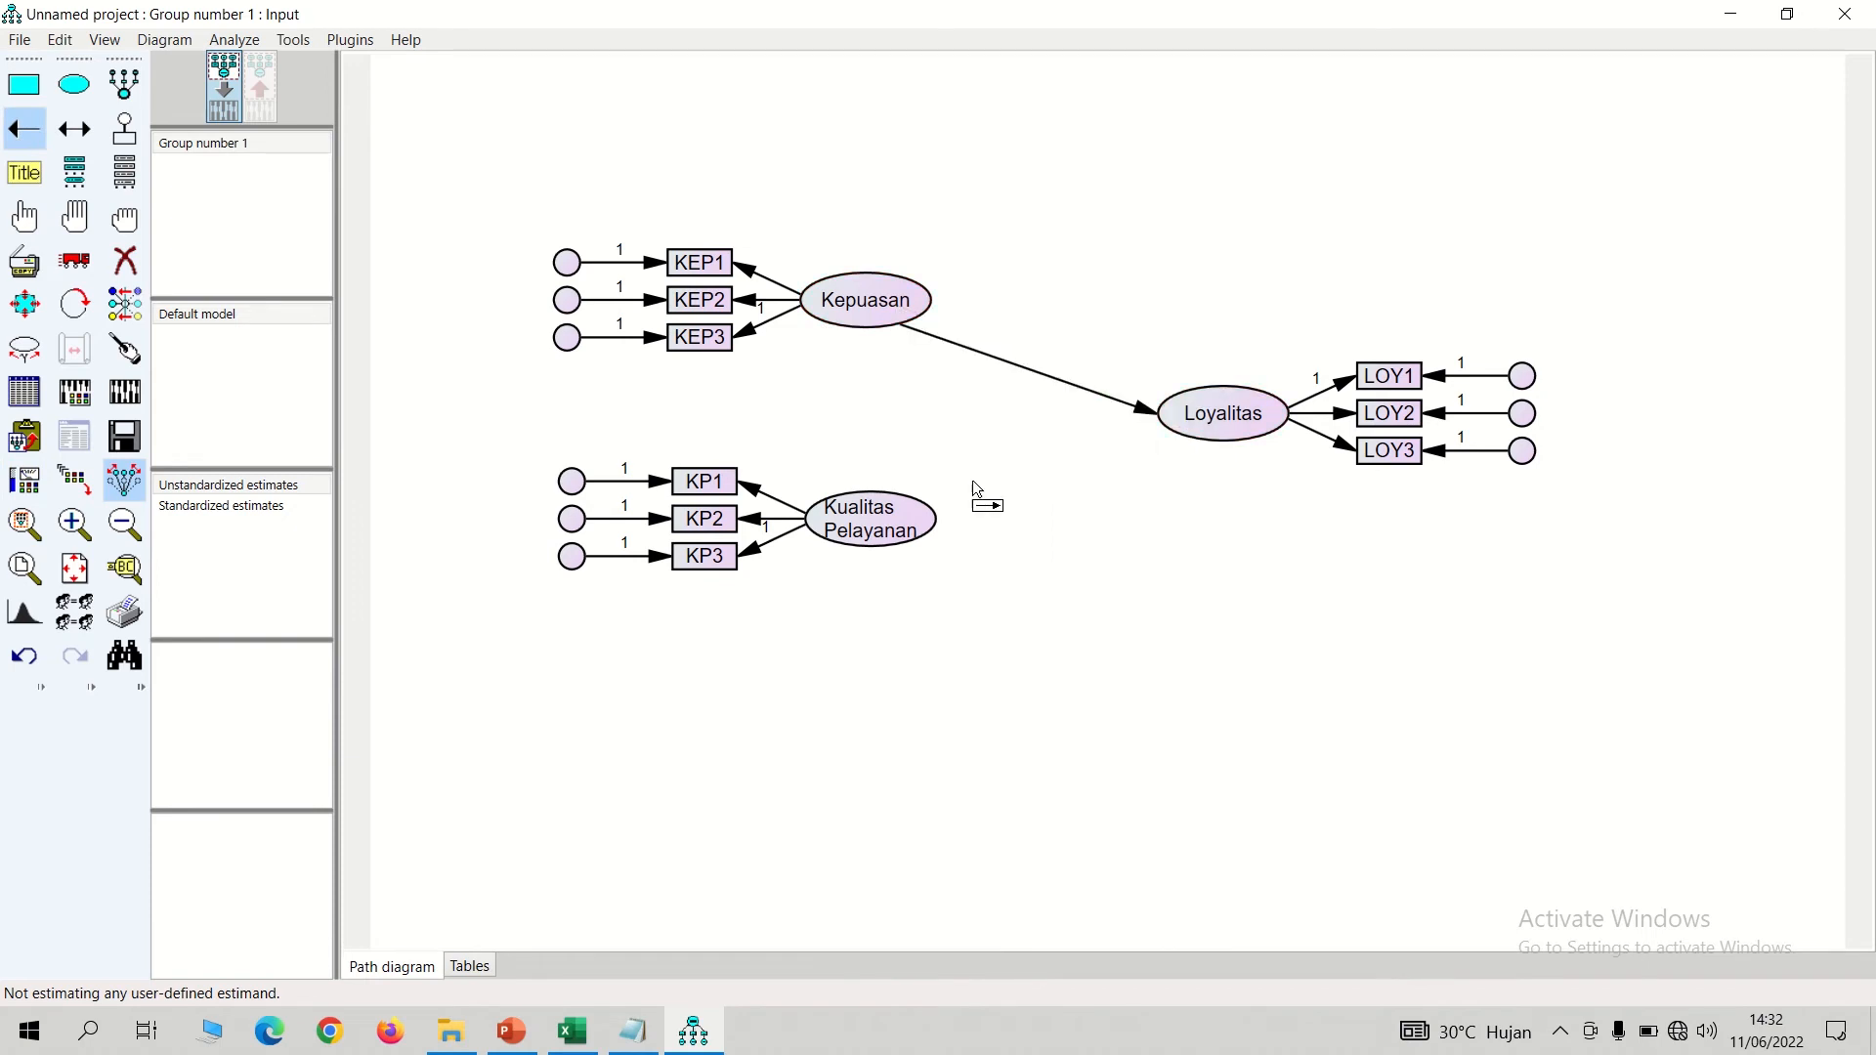
{"action": "left_click_drag", "start_coordinate": [938, 535], "coordinate": [1190, 431]}
- Draw a covariance between Kualitas Pelayanan and Kepuasan and add a unique variable to Loyalitas
{"action": "left_click", "coordinate": [77, 145]}
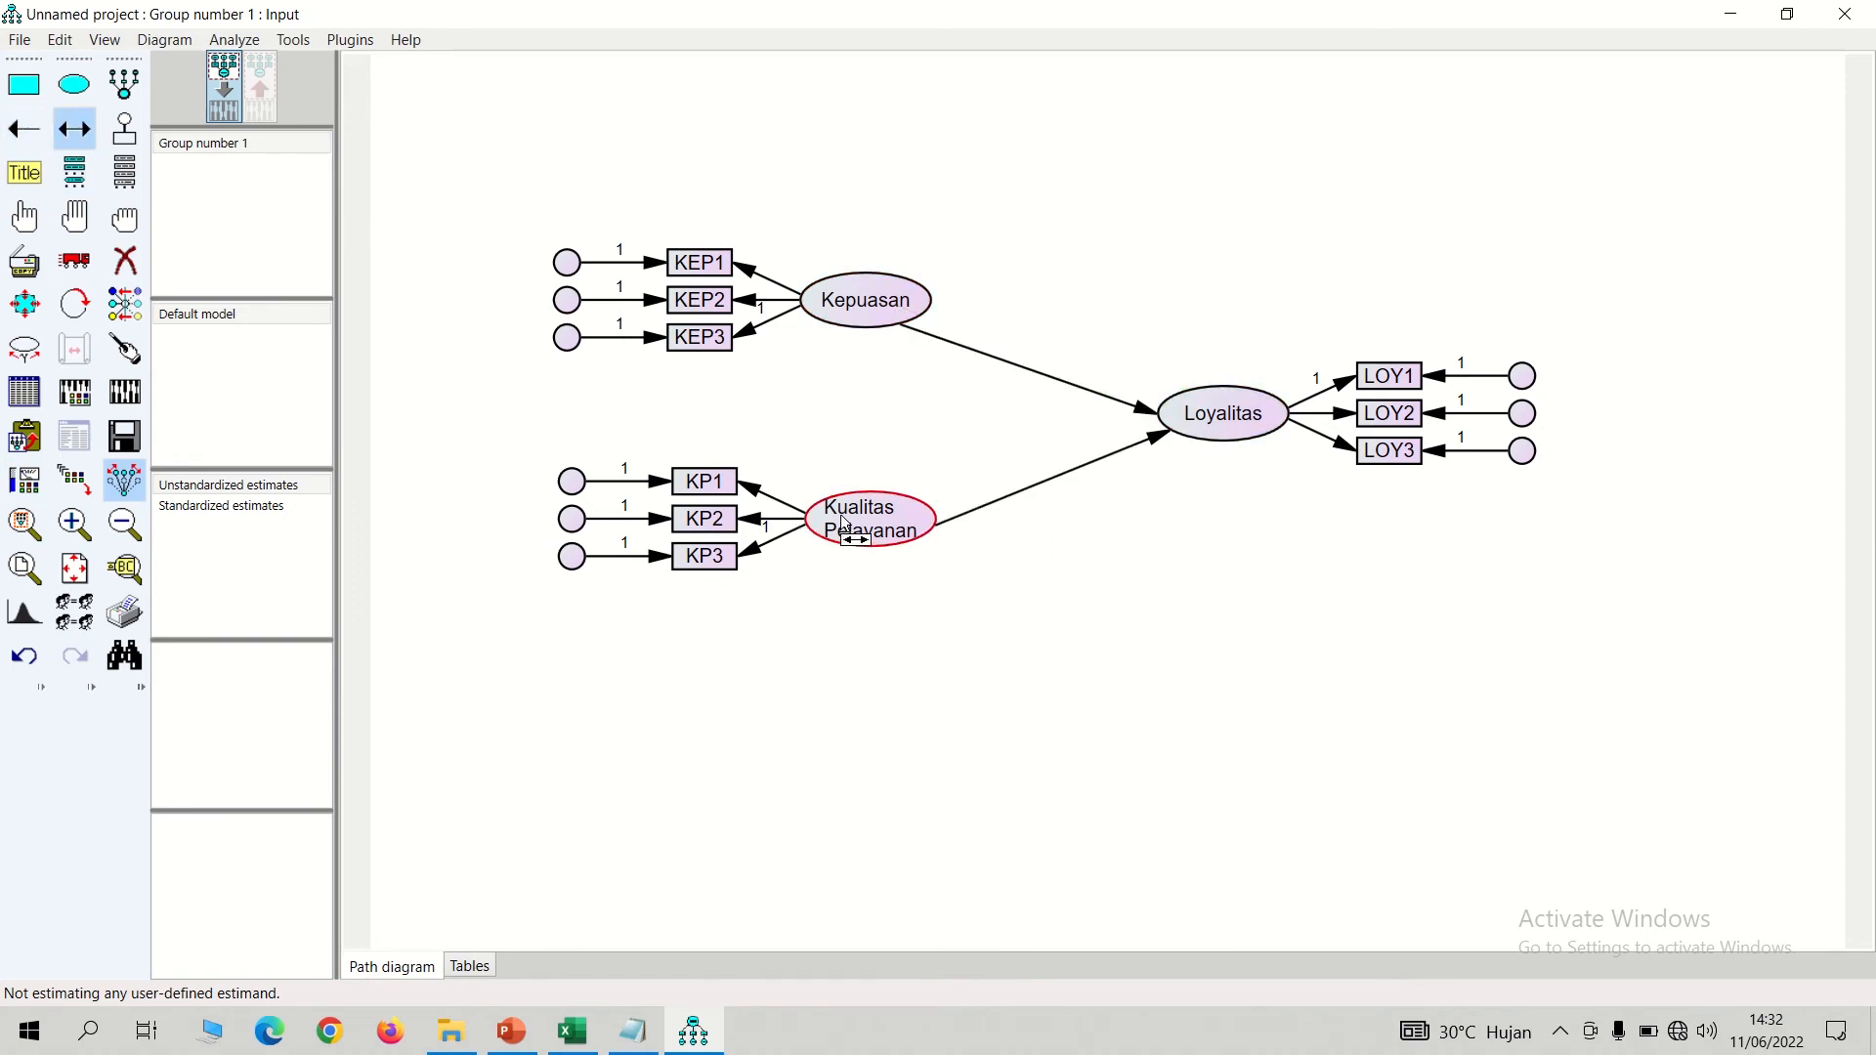
{"action": "mouse_move", "coordinate": [853, 528]}
{"action": "left_mouse_down"}
{"action": "mouse_move", "coordinate": [827, 375]}
{"action": "mouse_move", "coordinate": [858, 323]}
{"action": "left_mouse_up"}
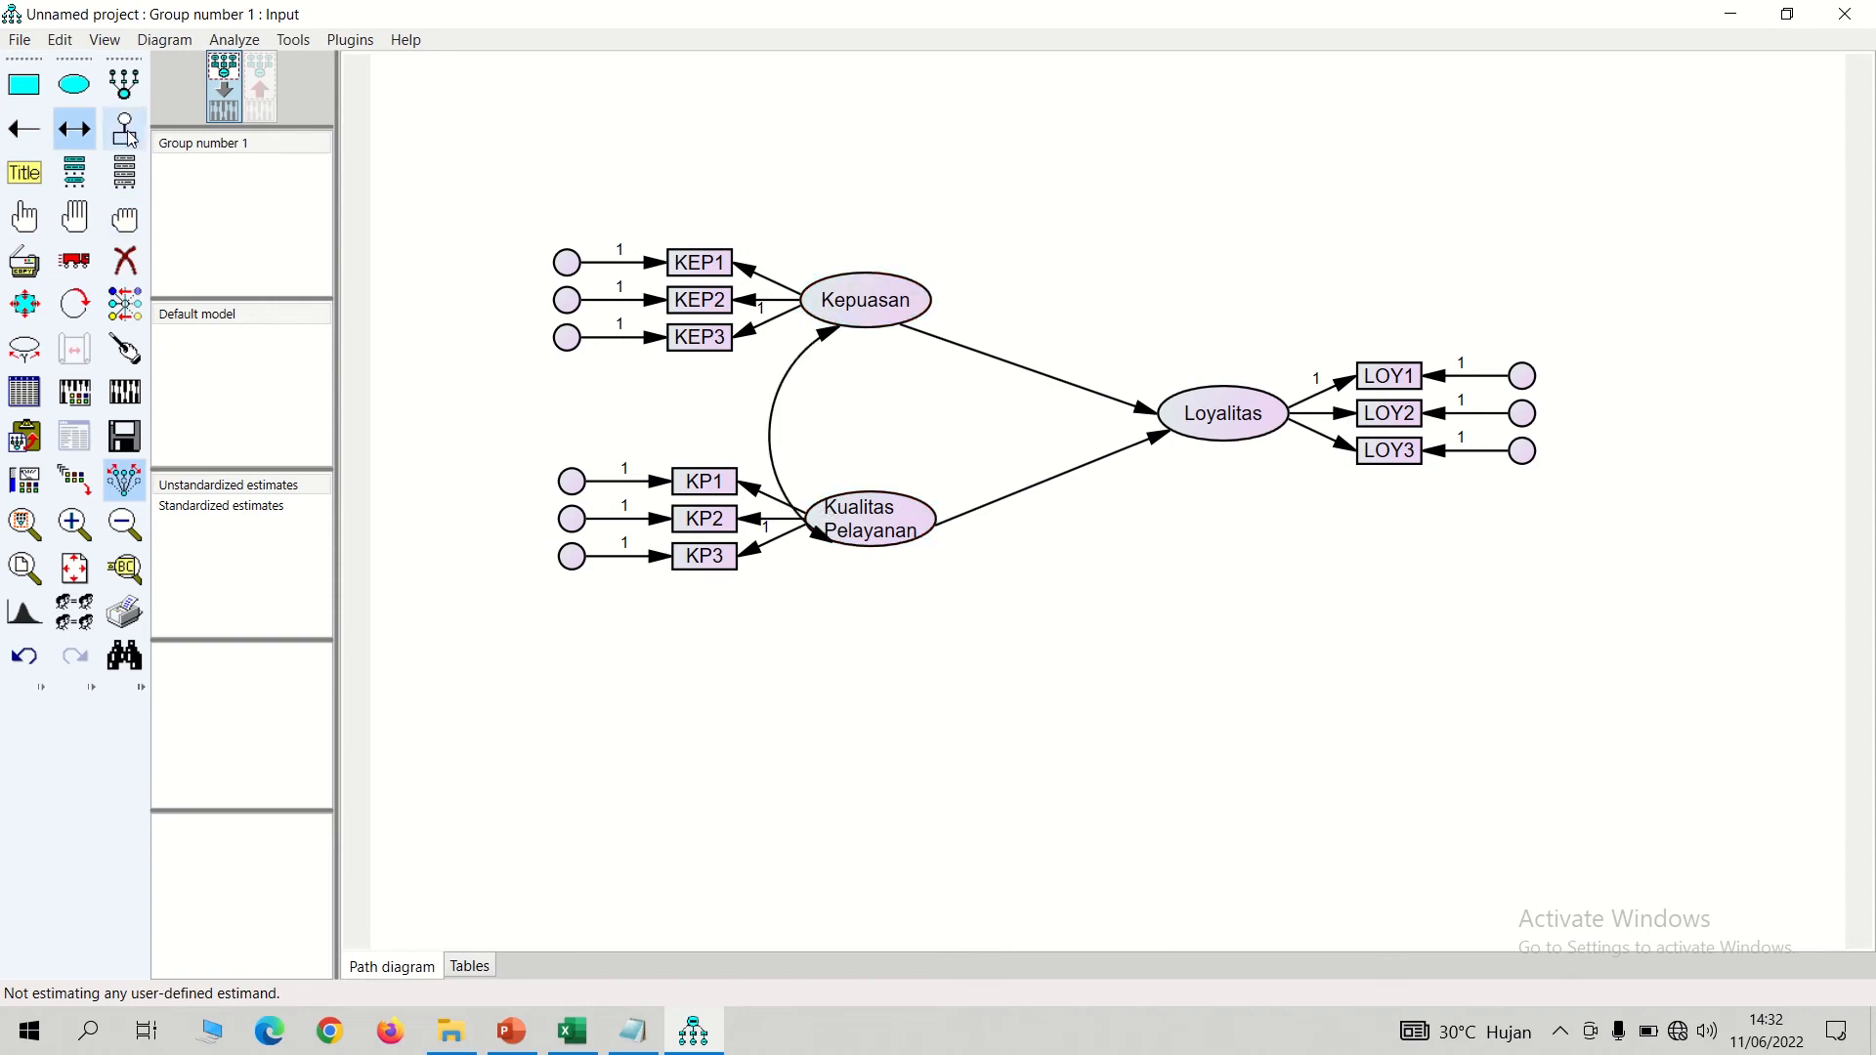
{"action": "left_click", "coordinate": [124, 128]}
{"action": "left_click", "coordinate": [1260, 415]}
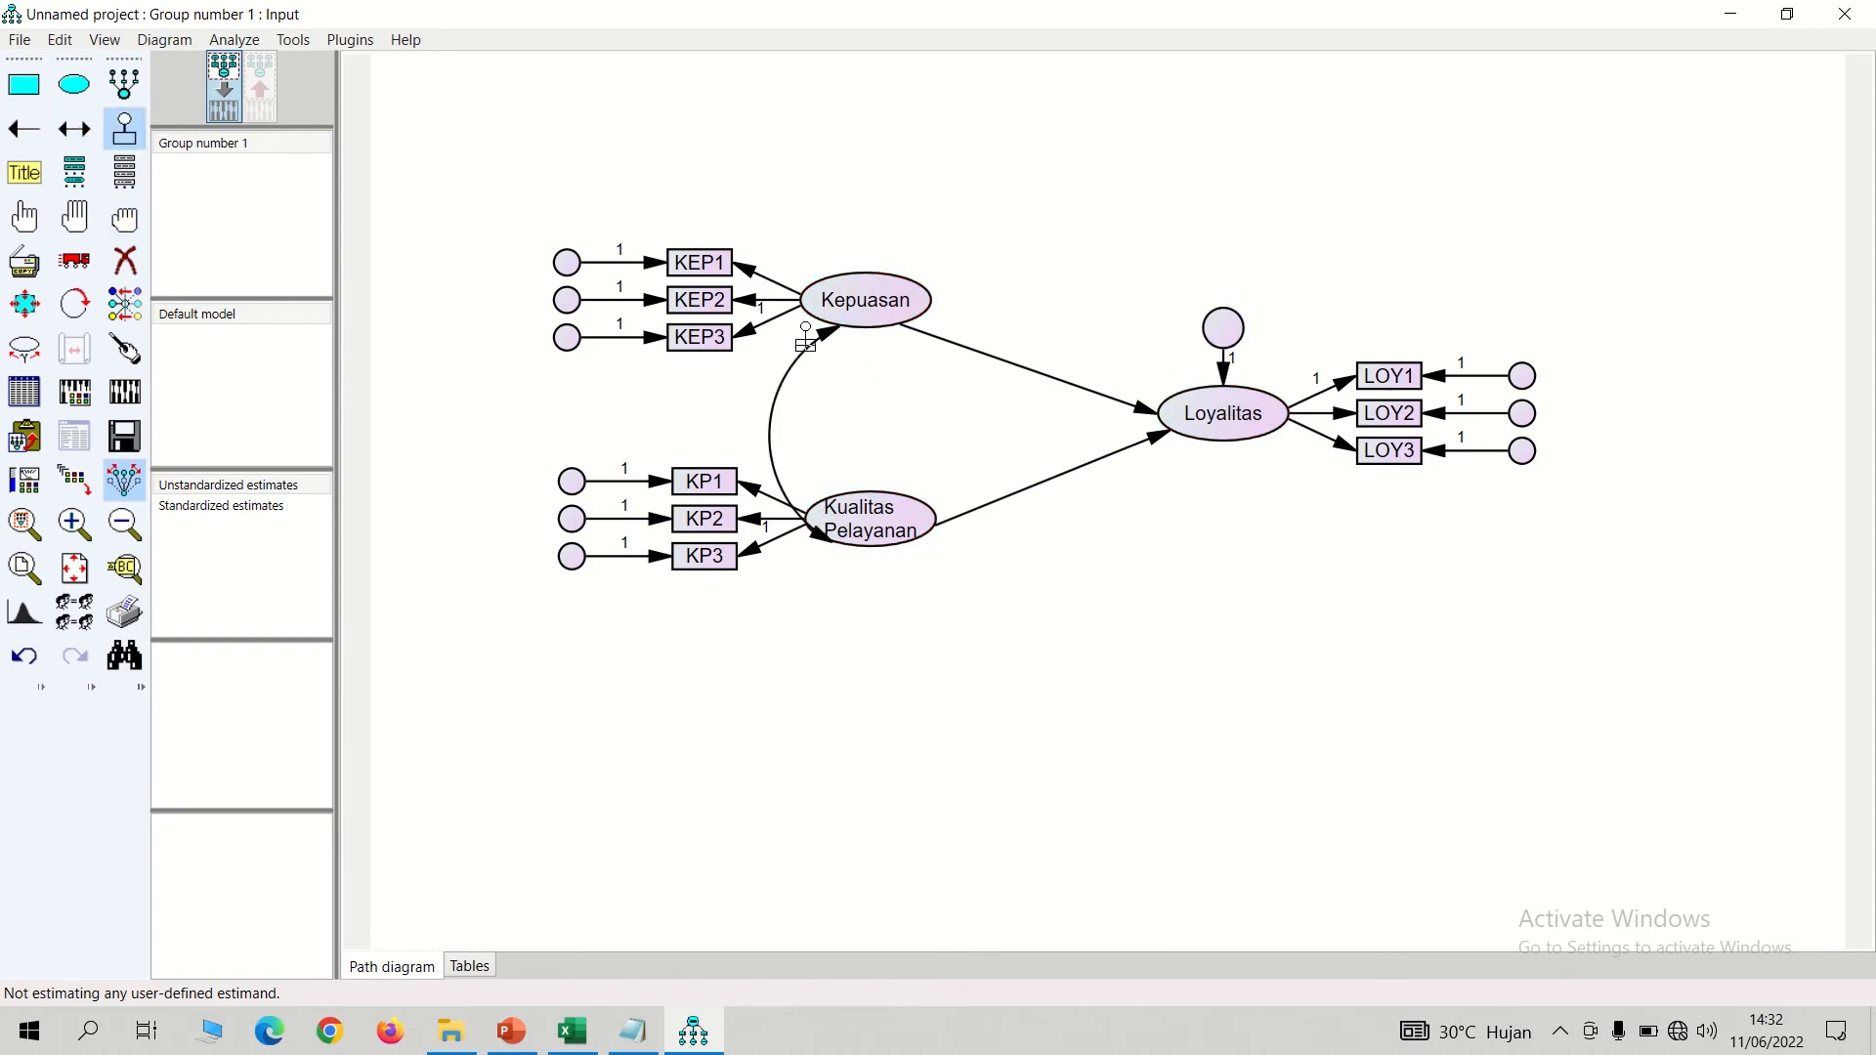
- Resize the observed variables and automatically name all unobserved variables using the built-in plugins
{"action": "left_click", "coordinate": [349, 41]}
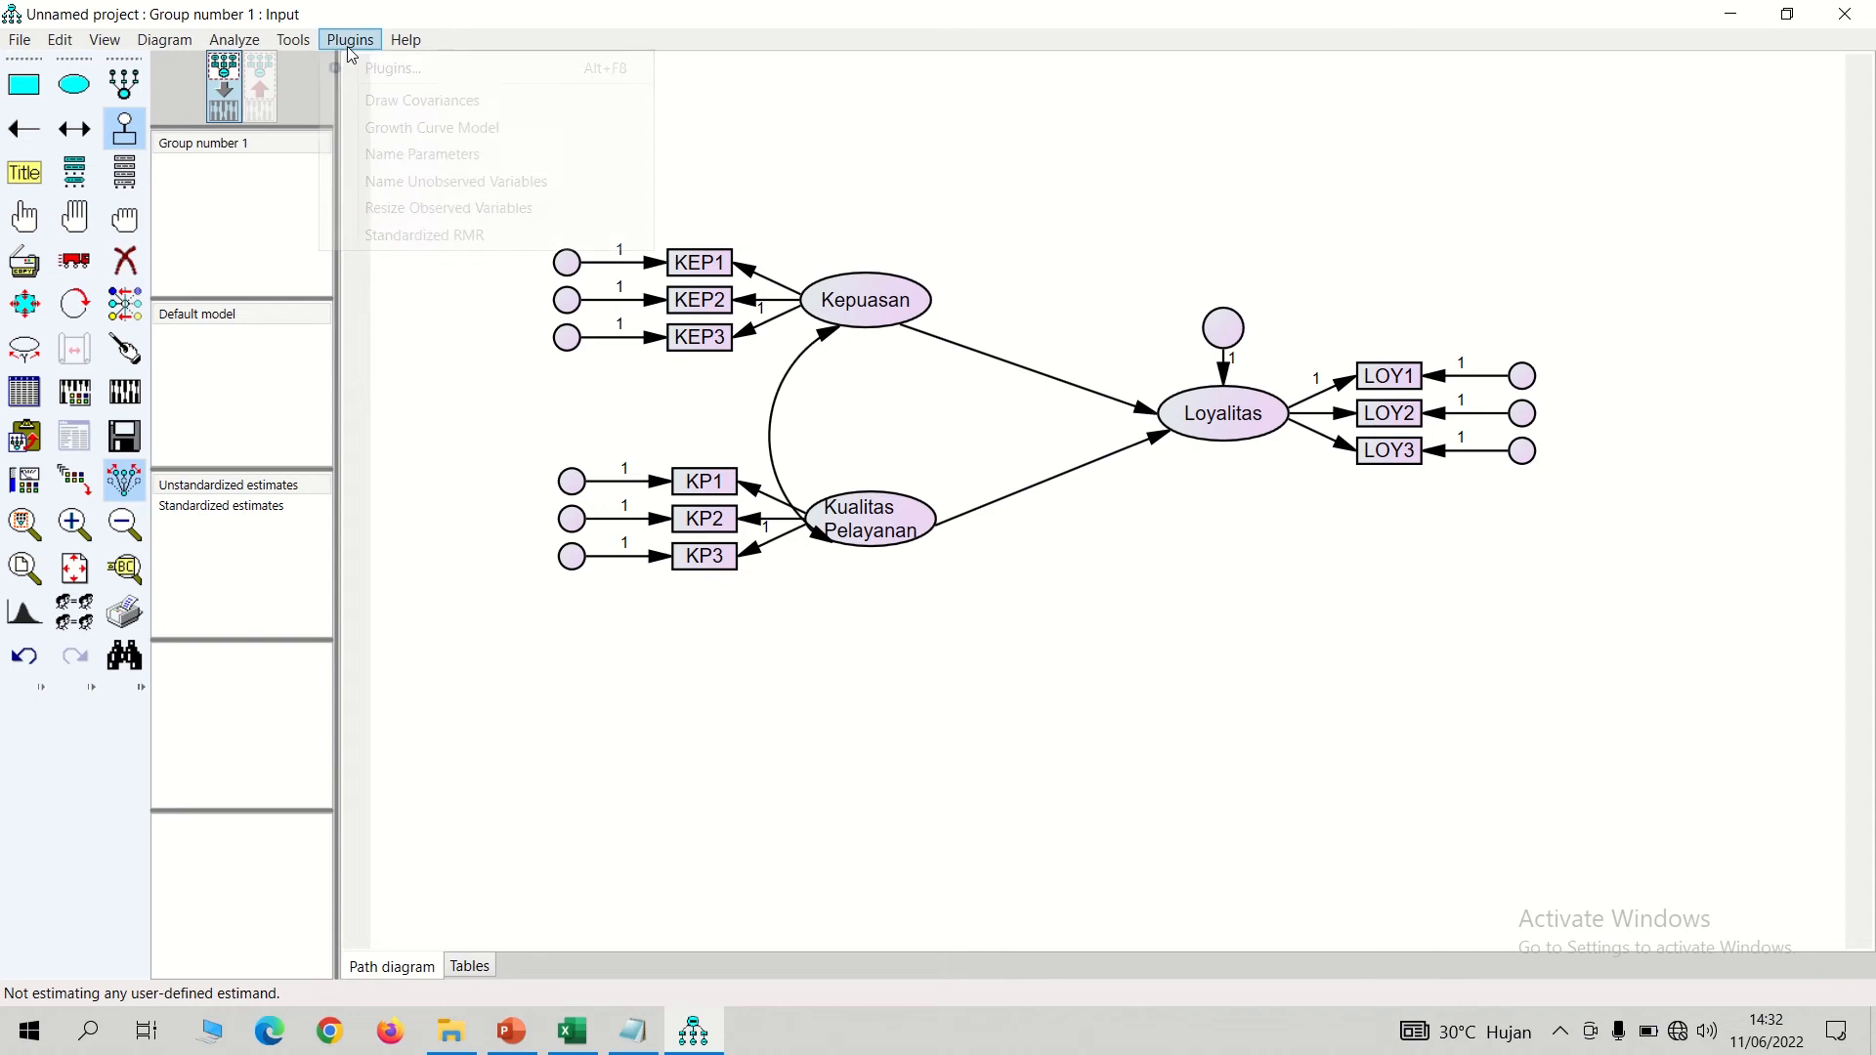
{"action": "left_click", "coordinate": [398, 209]}
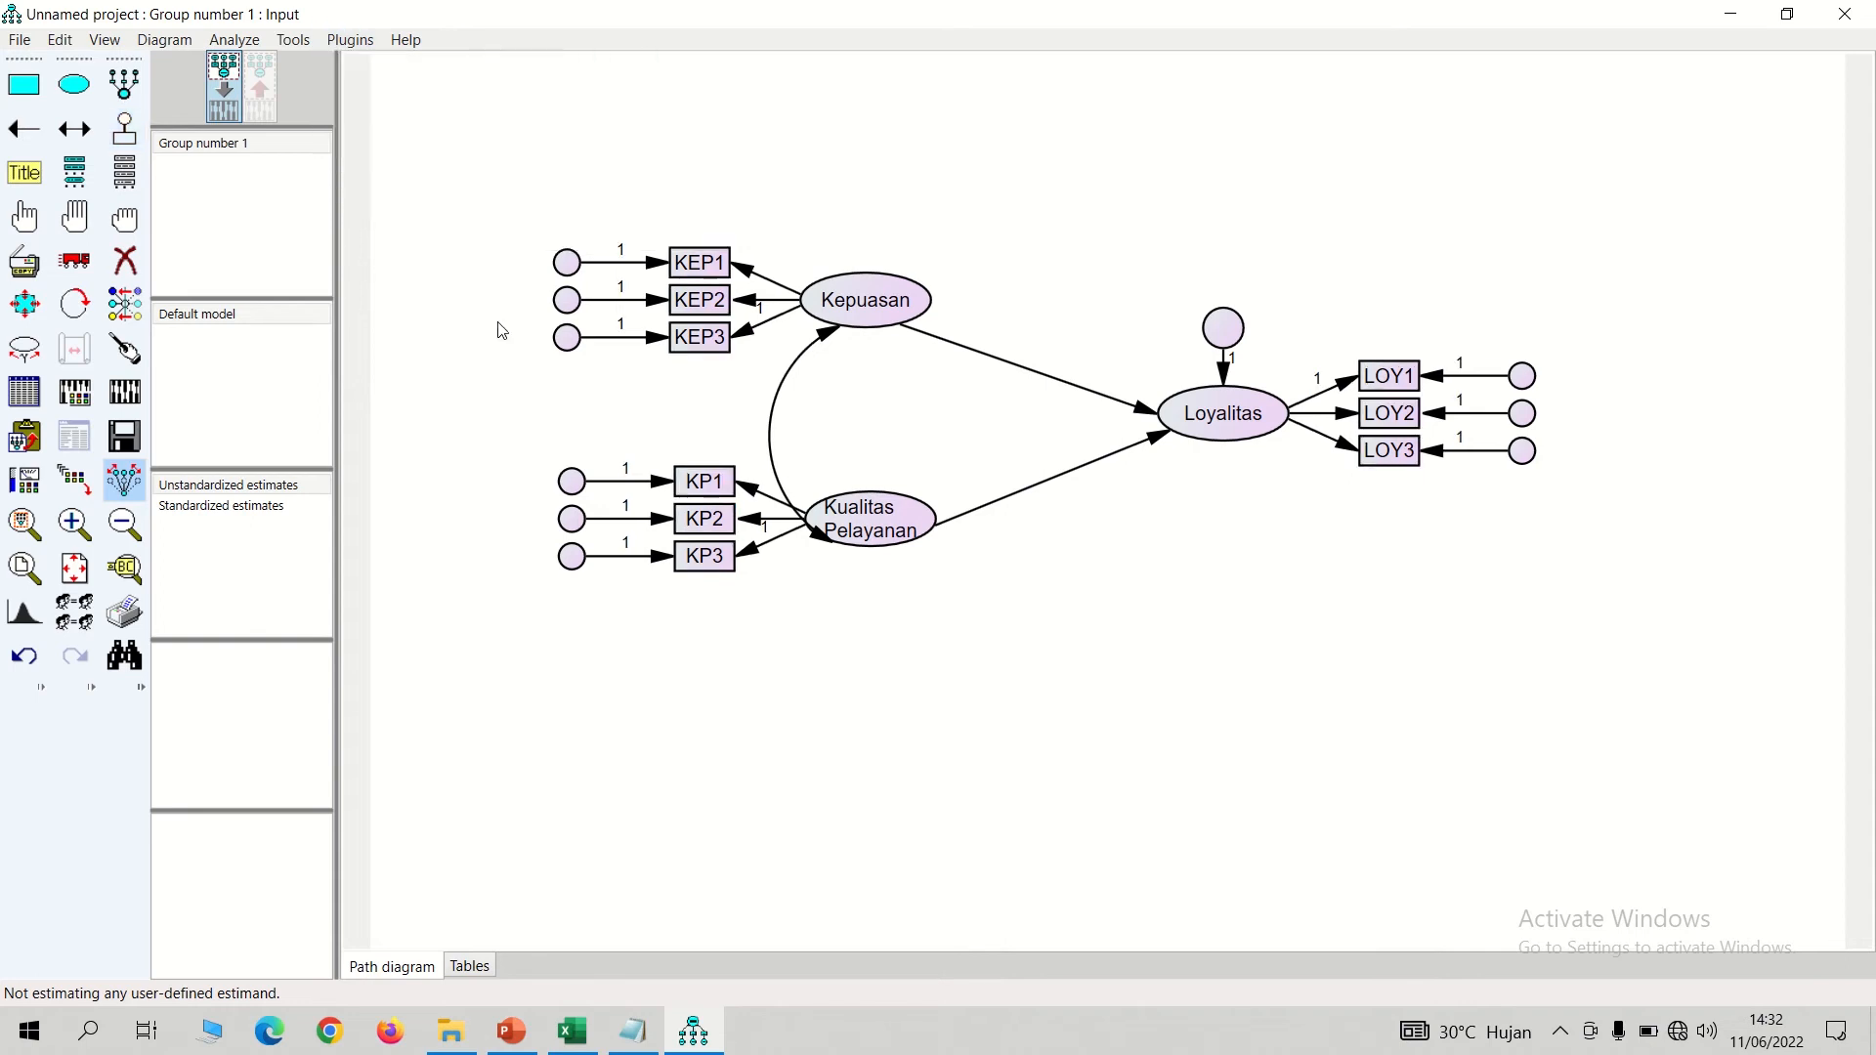
{"action": "left_click", "coordinate": [350, 40]}
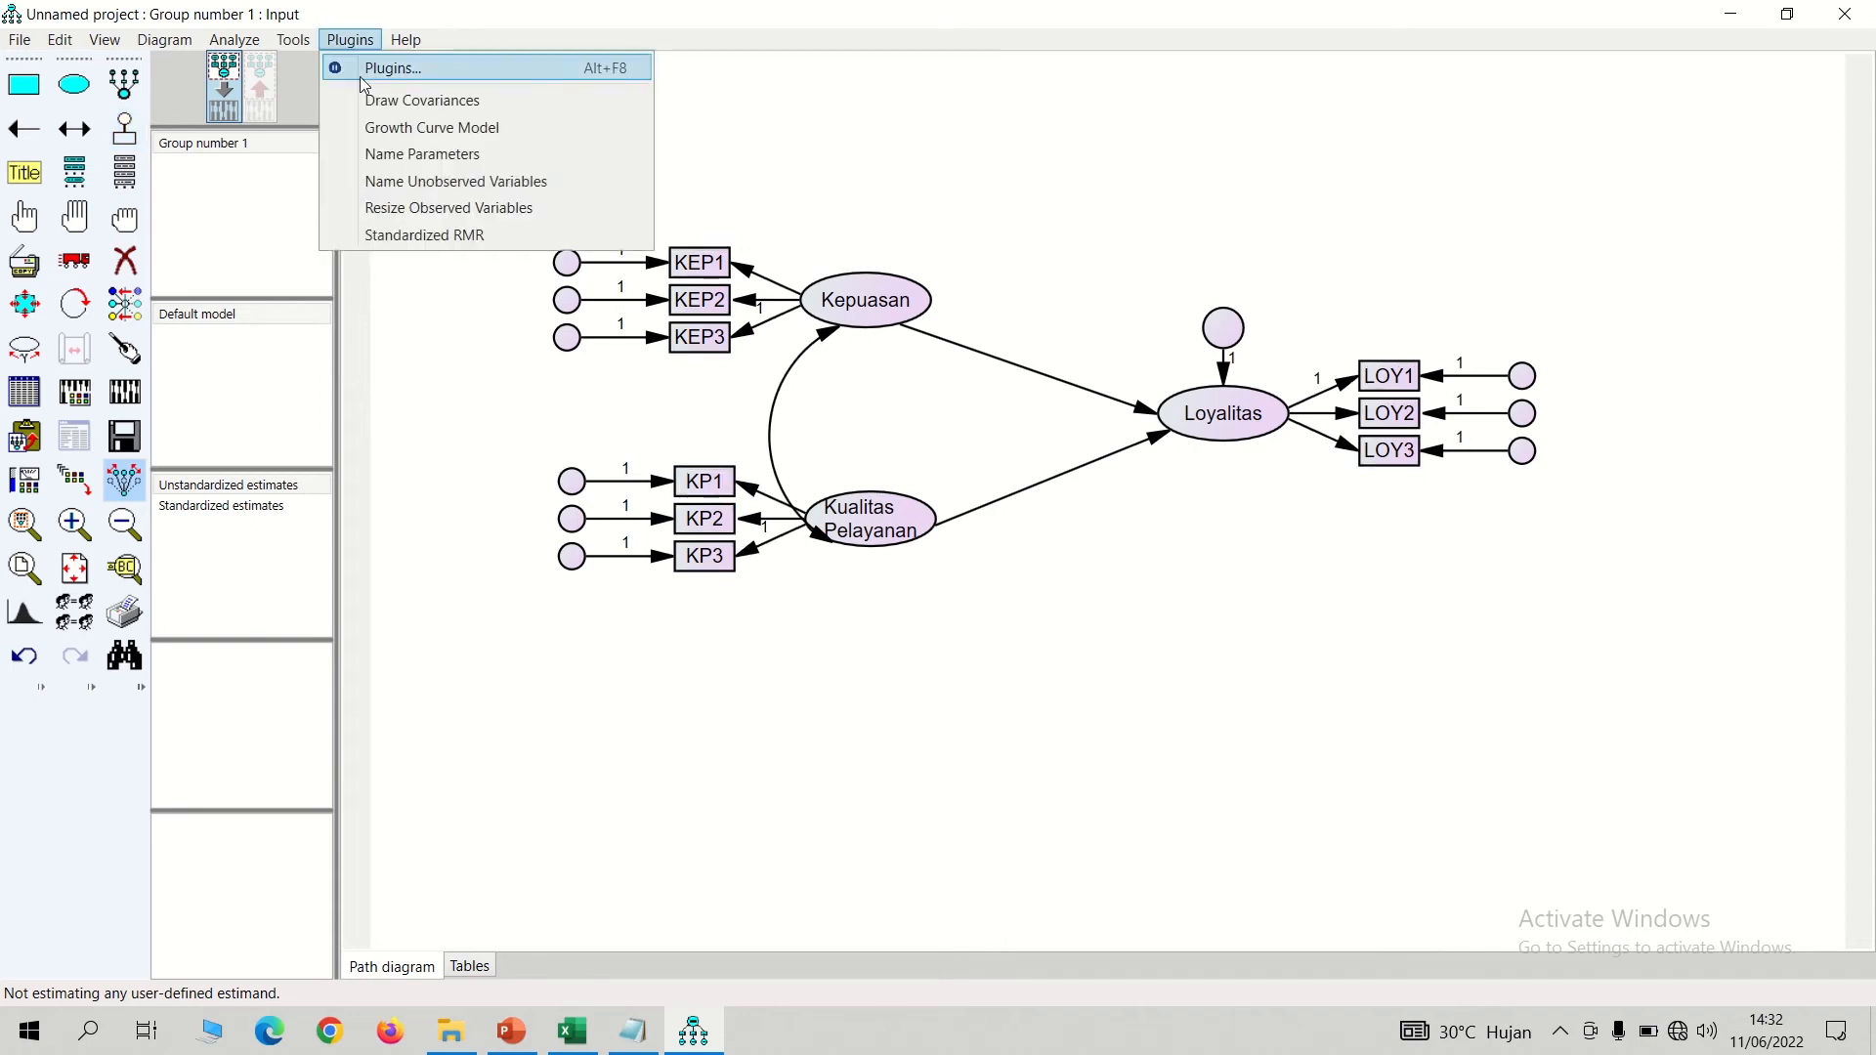
{"action": "left_click", "coordinate": [400, 184]}
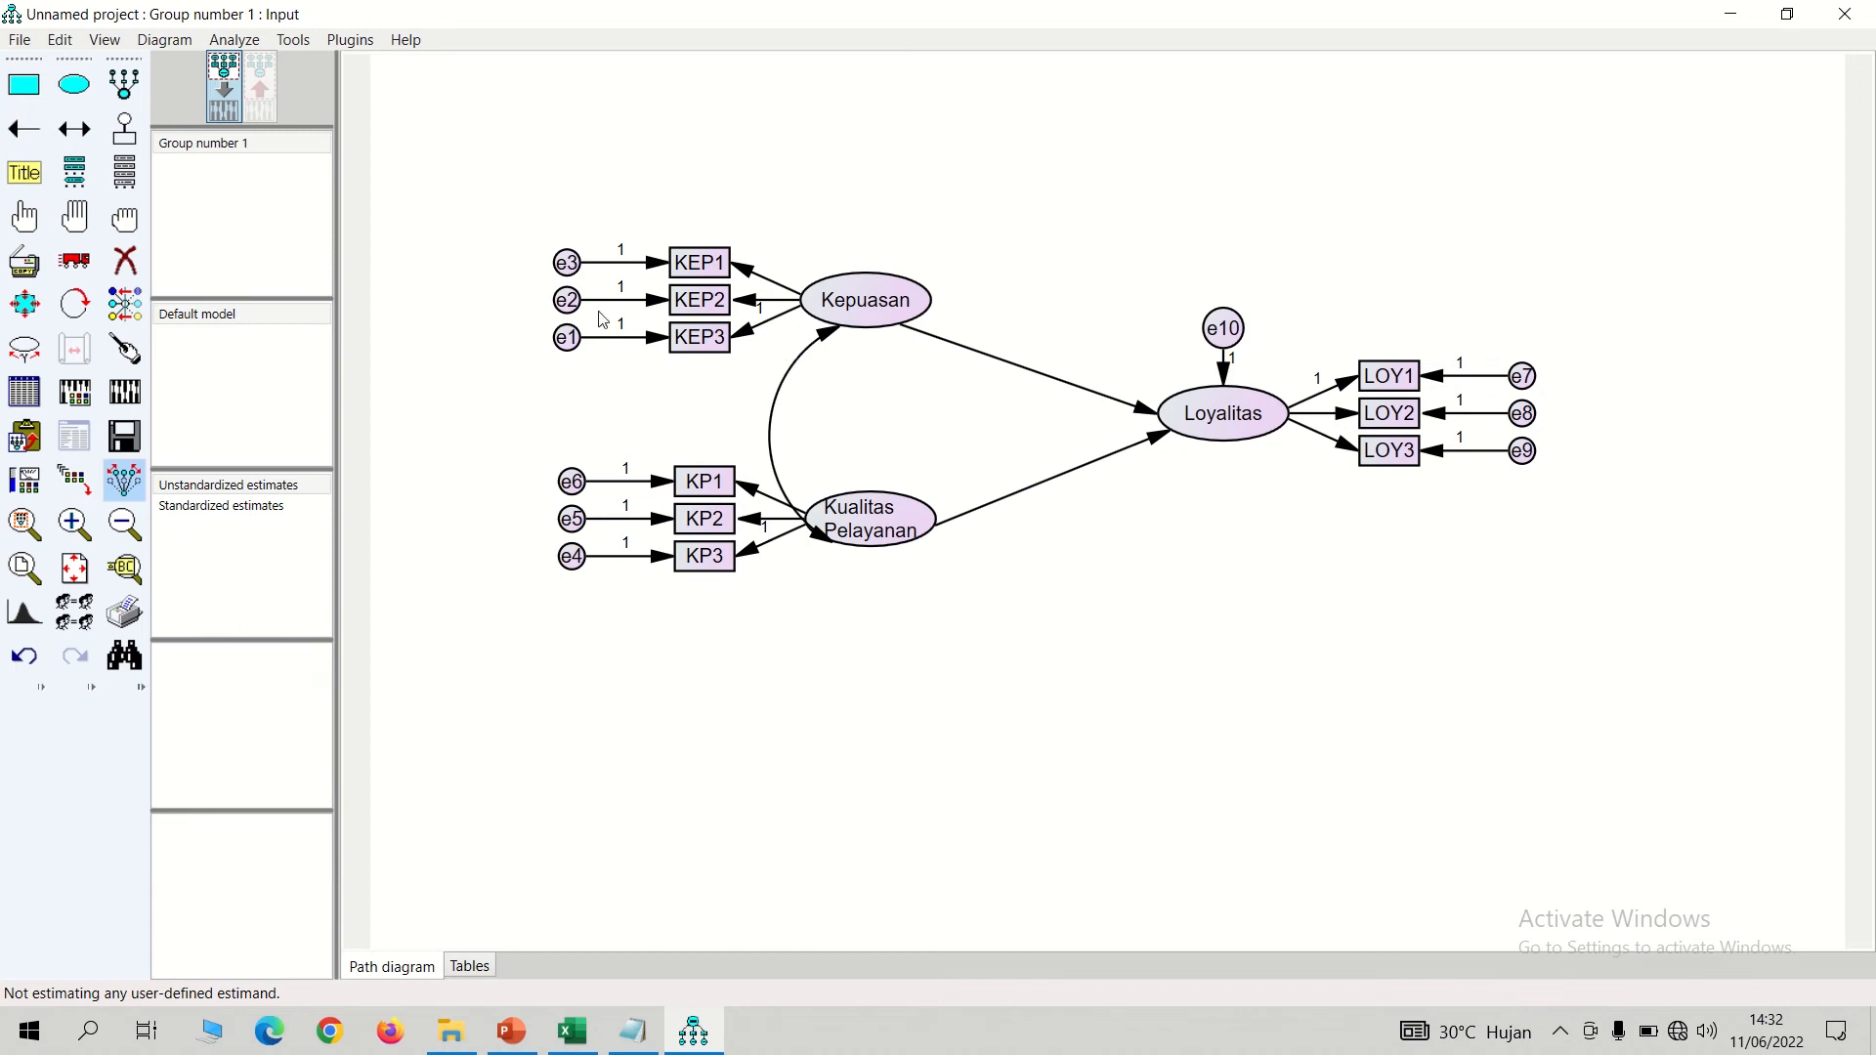
- Touch up the arrow connections at Kepuasan, Kualitas Pelayanan and Loyalitas
{"action": "left_click", "coordinate": [124, 349]}
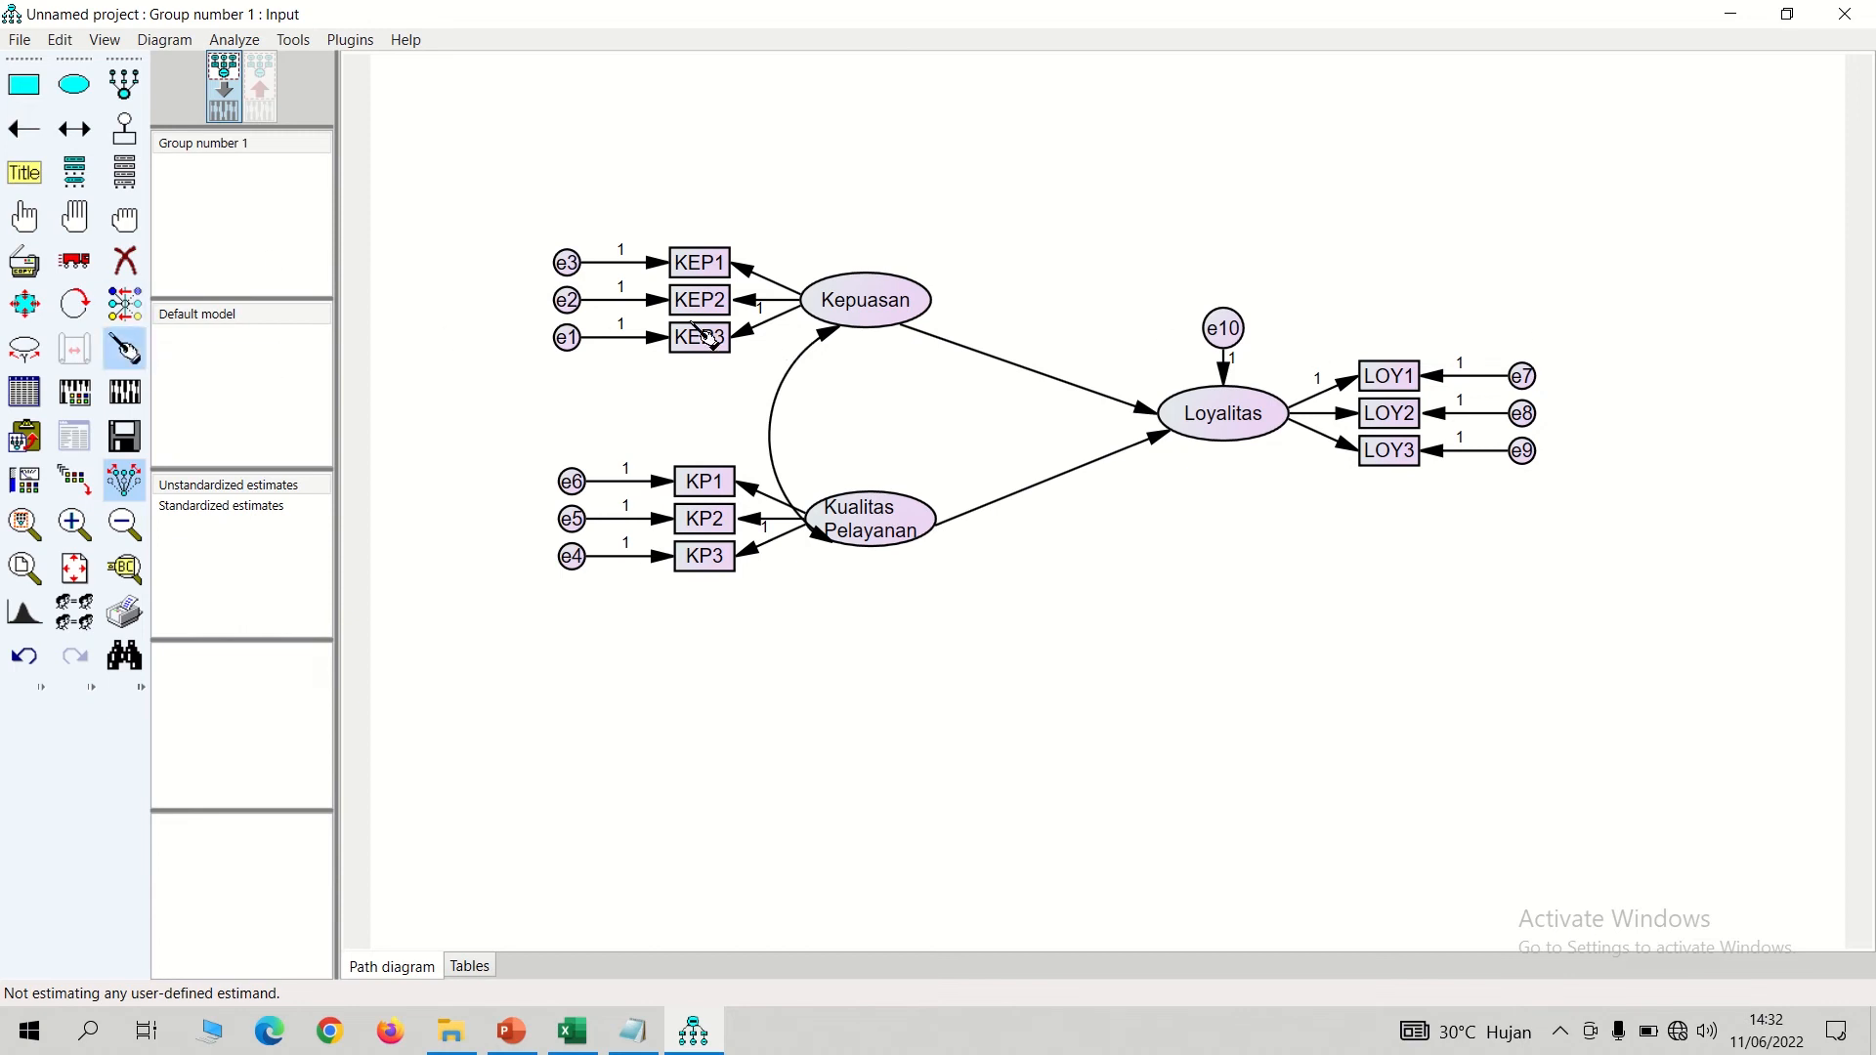
{"action": "left_click", "coordinate": [869, 324]}
{"action": "left_click", "coordinate": [860, 523]}
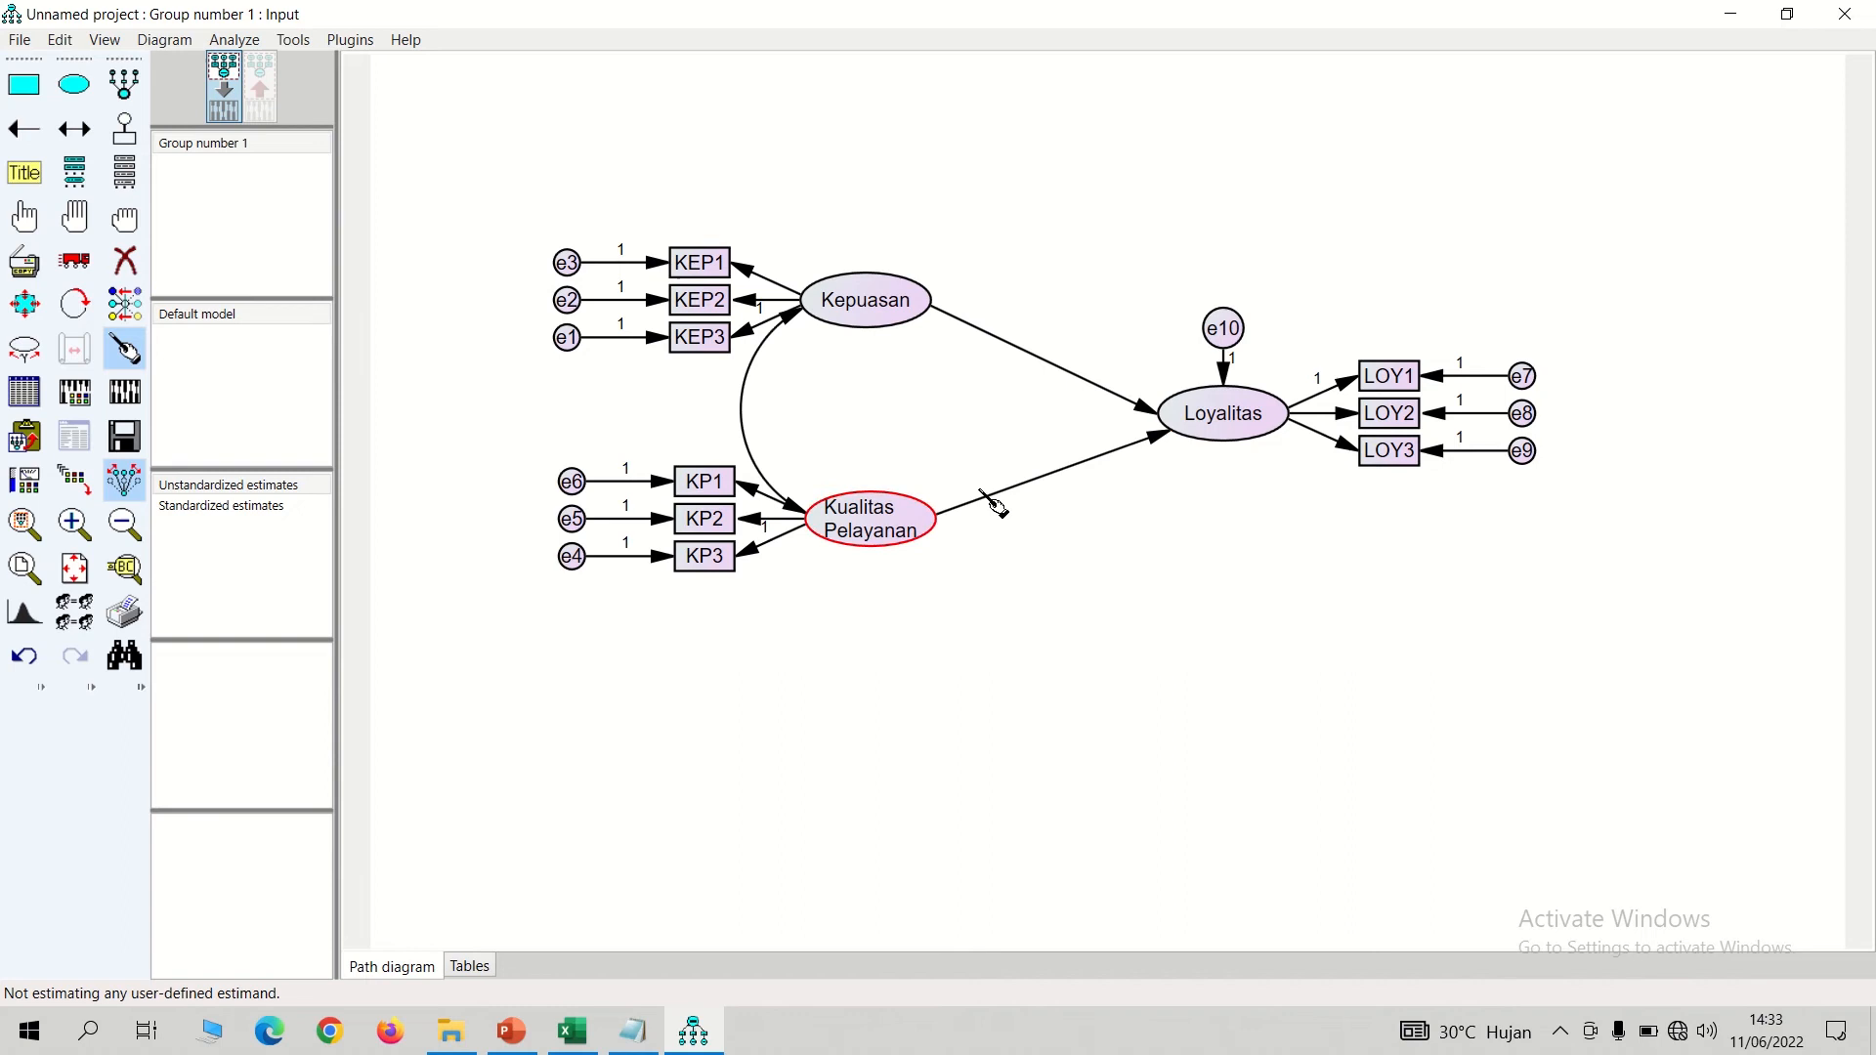
{"action": "left_click", "coordinate": [1243, 435]}
- Add a figure caption to the diagram with the full goodness-of-fit text copied from the FIT MODEL file in Notepad
{"action": "mouse_move", "coordinate": [857, 4]}
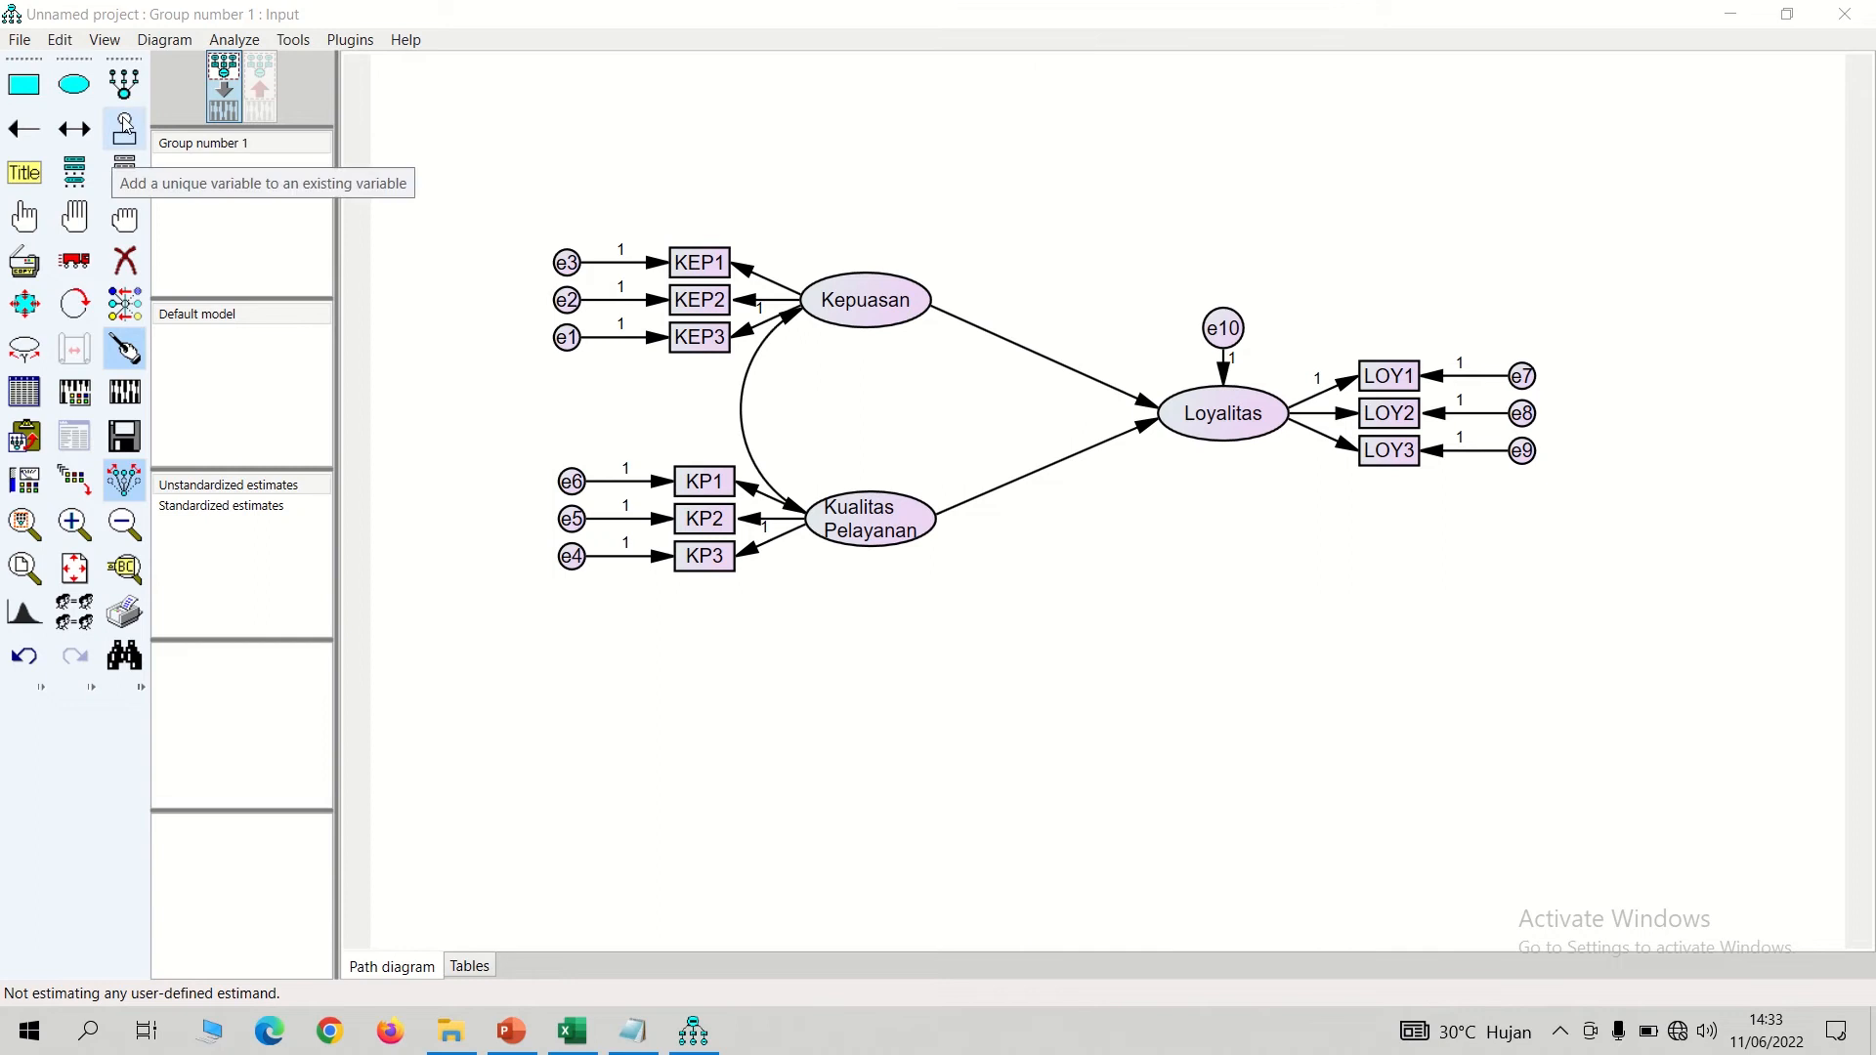
{"action": "left_click", "coordinate": [24, 172]}
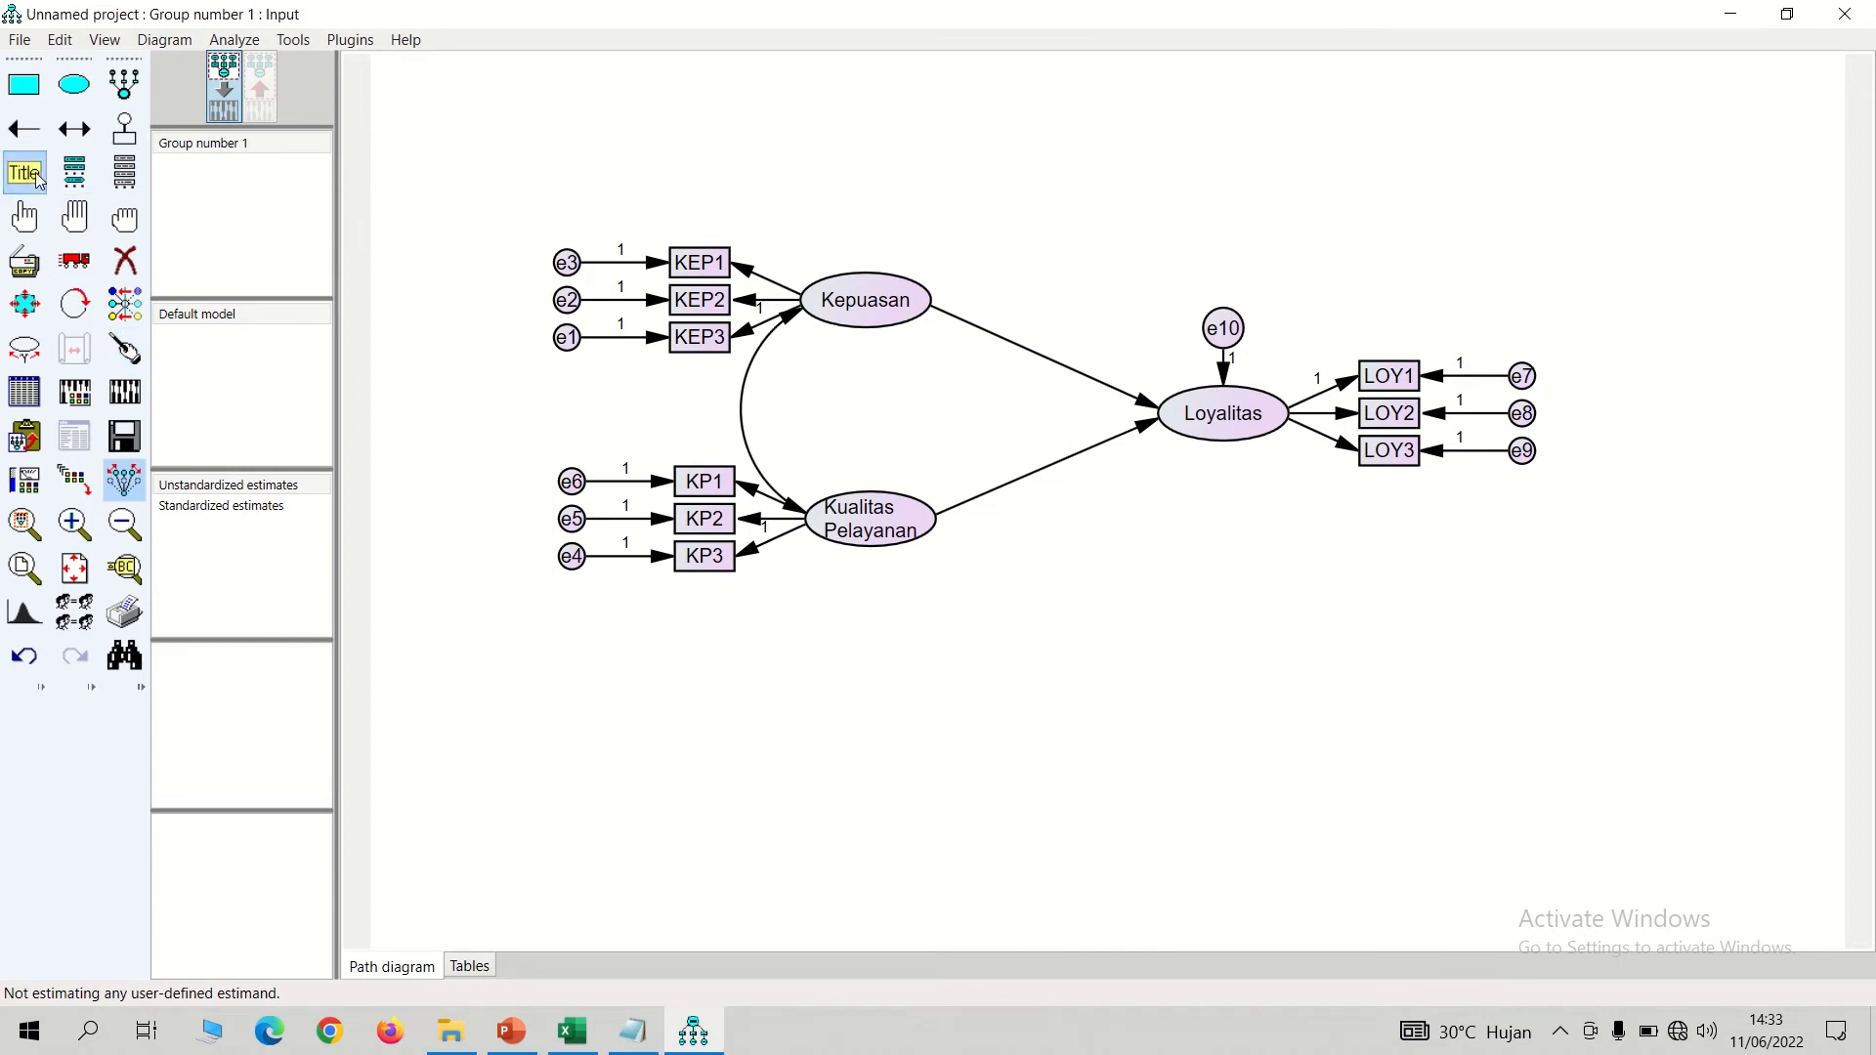
{"action": "left_click", "coordinate": [1081, 553]}
{"action": "left_click", "coordinate": [640, 1034]}
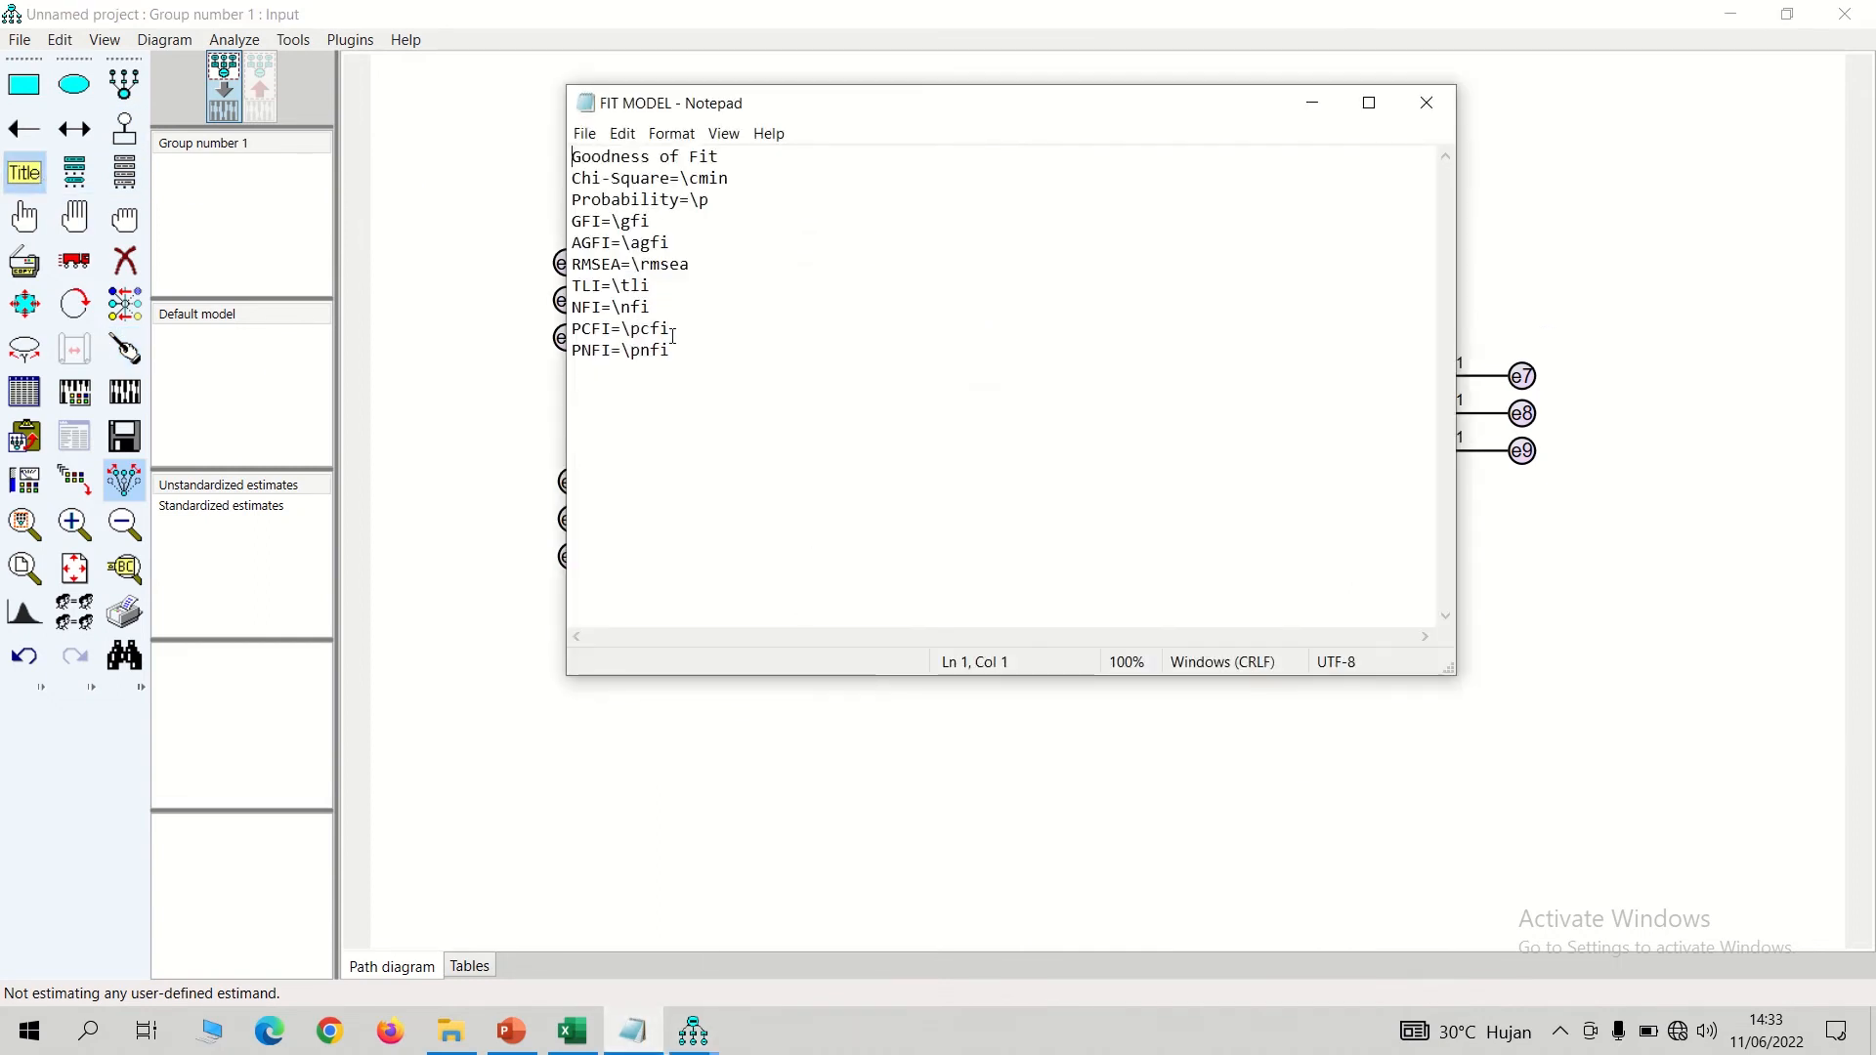
{"action": "left_click", "coordinate": [672, 333]}
{"action": "left_click_drag", "start_coordinate": [671, 350], "coordinate": [579, 147]}
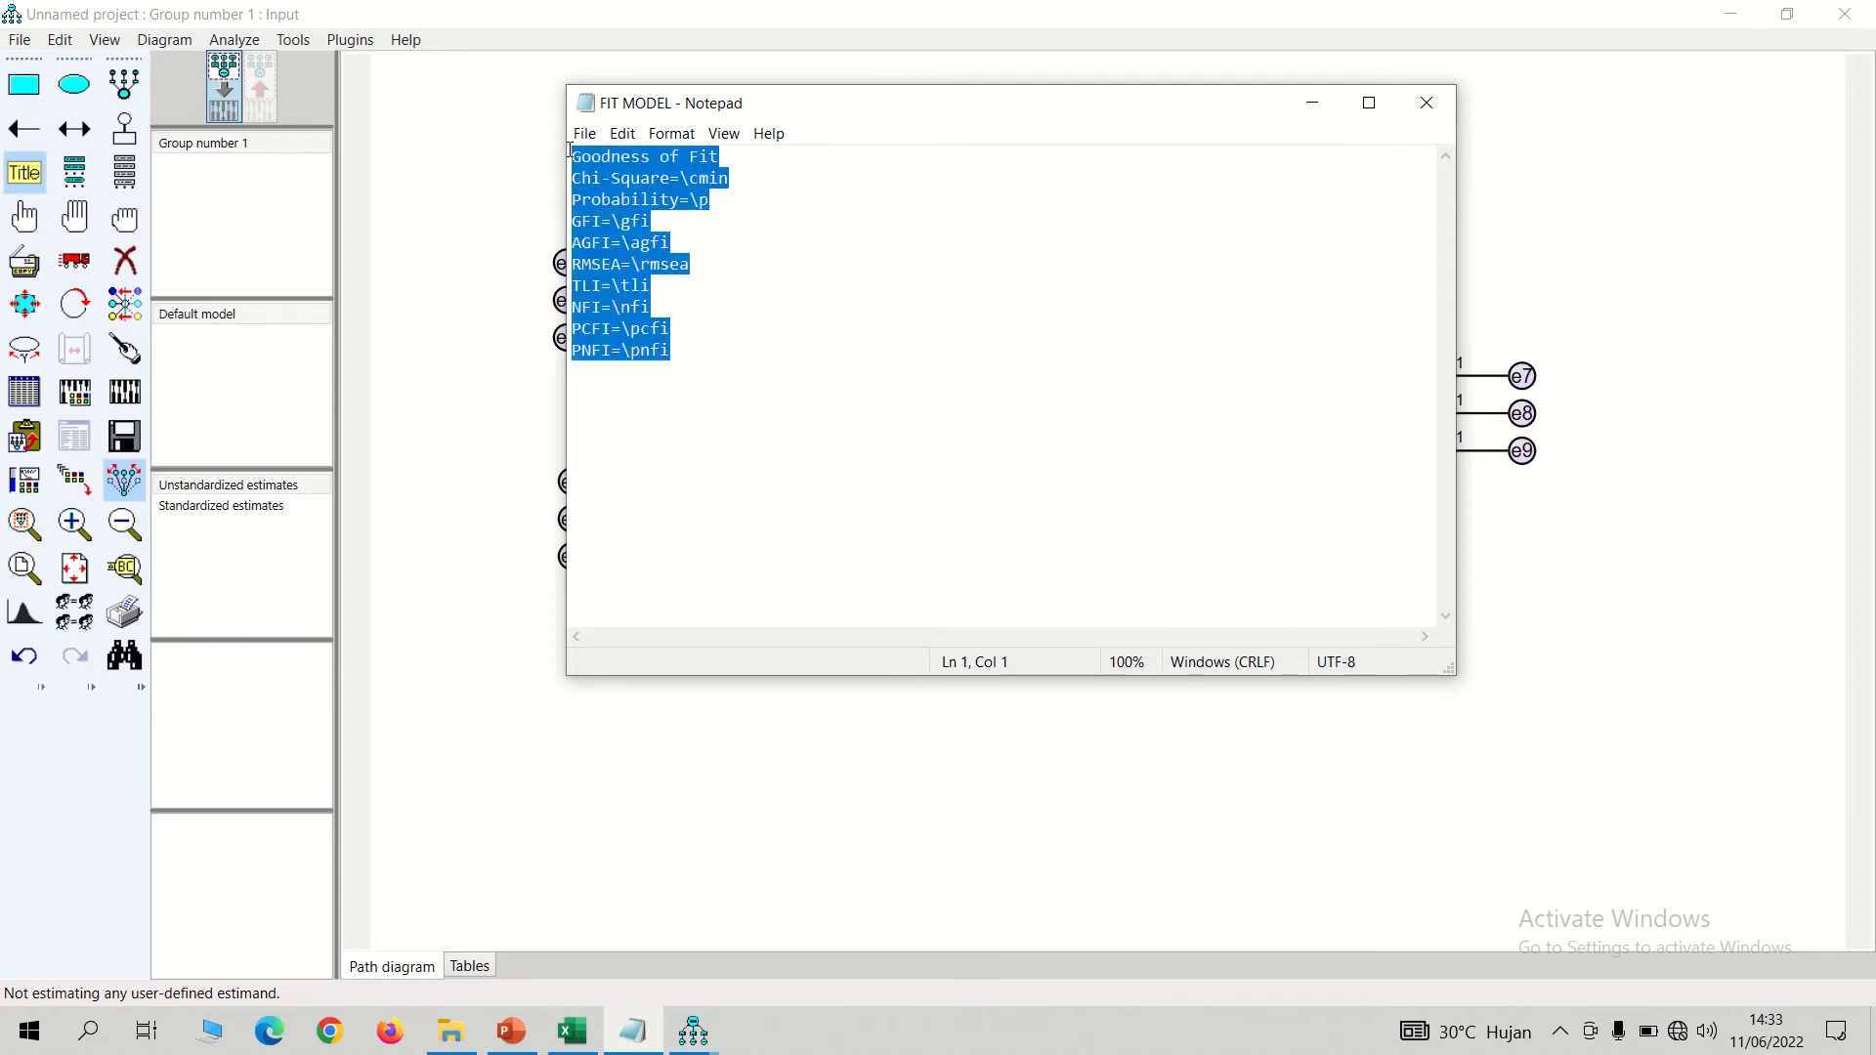
{"action": "left_click", "coordinate": [1313, 103]}
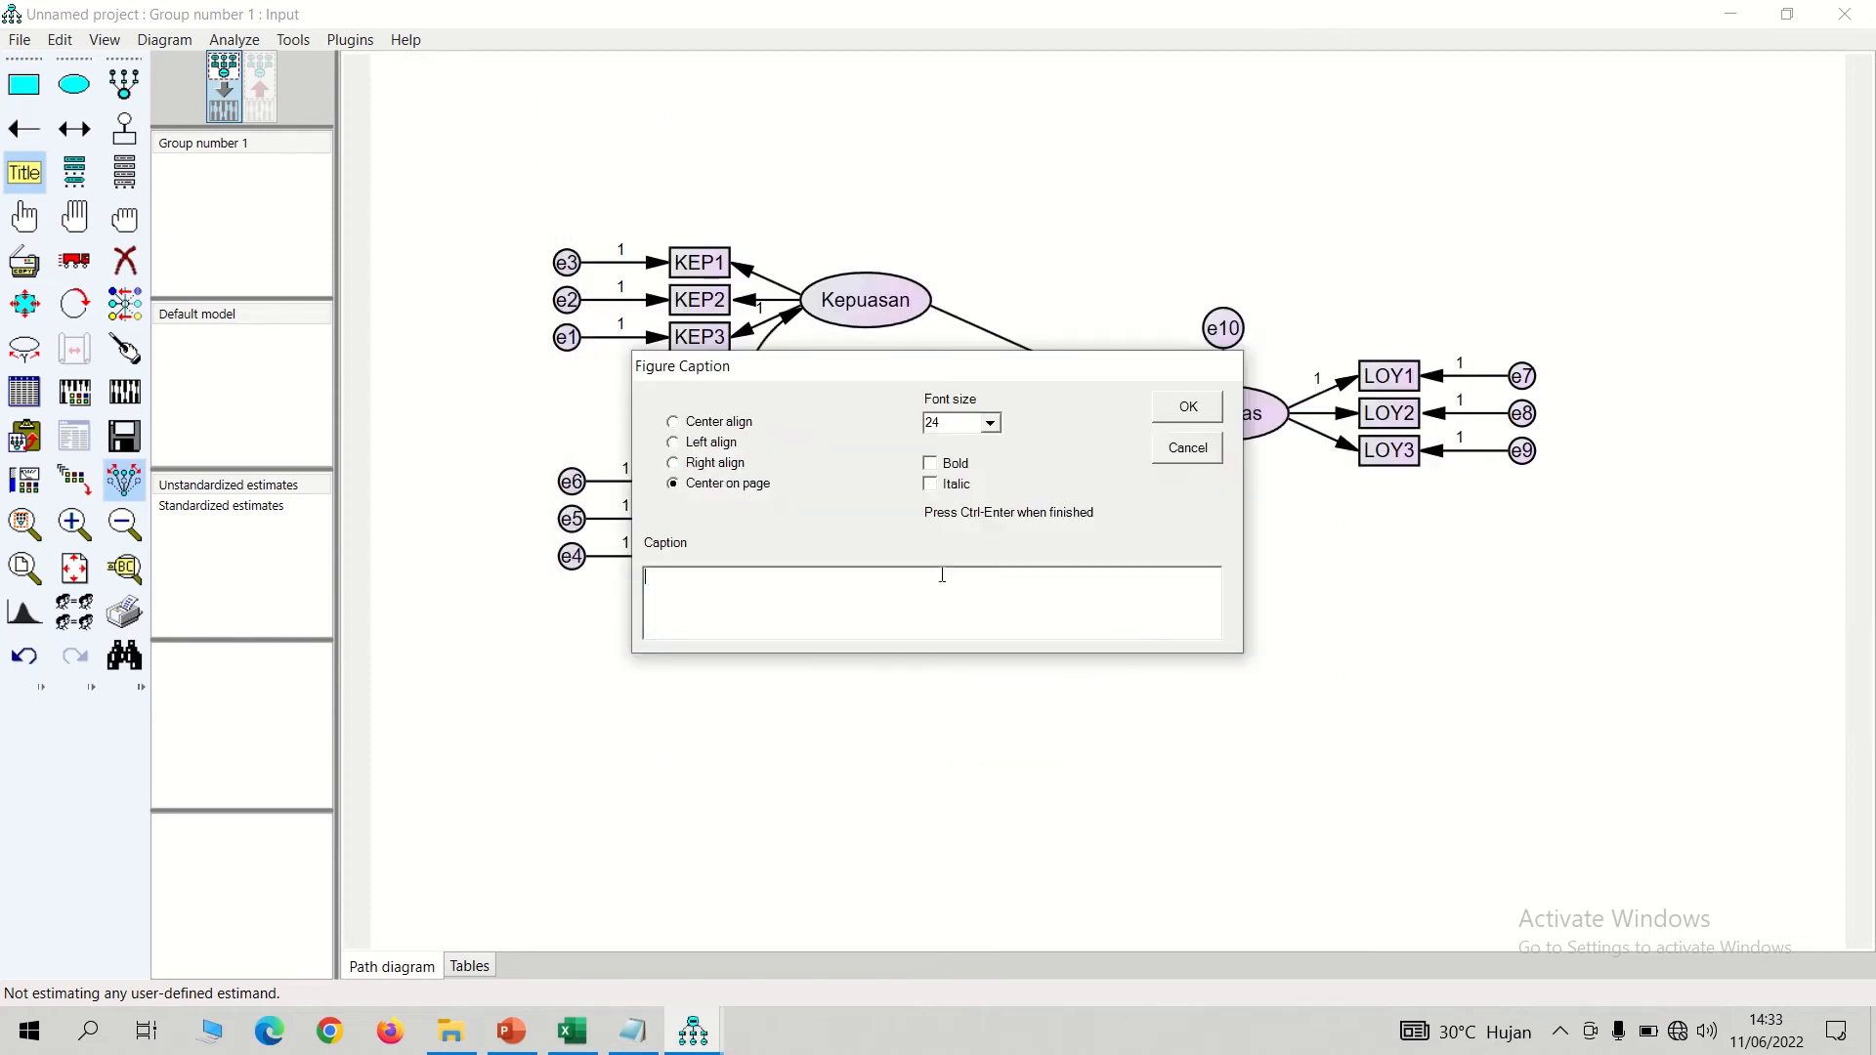
{"action": "type", "text": "TLI=\\tli NFI=\\nfi PCFI=\\pcfi PNFI=\\pnfi"}
{"action": "left_click", "coordinate": [1201, 419]}
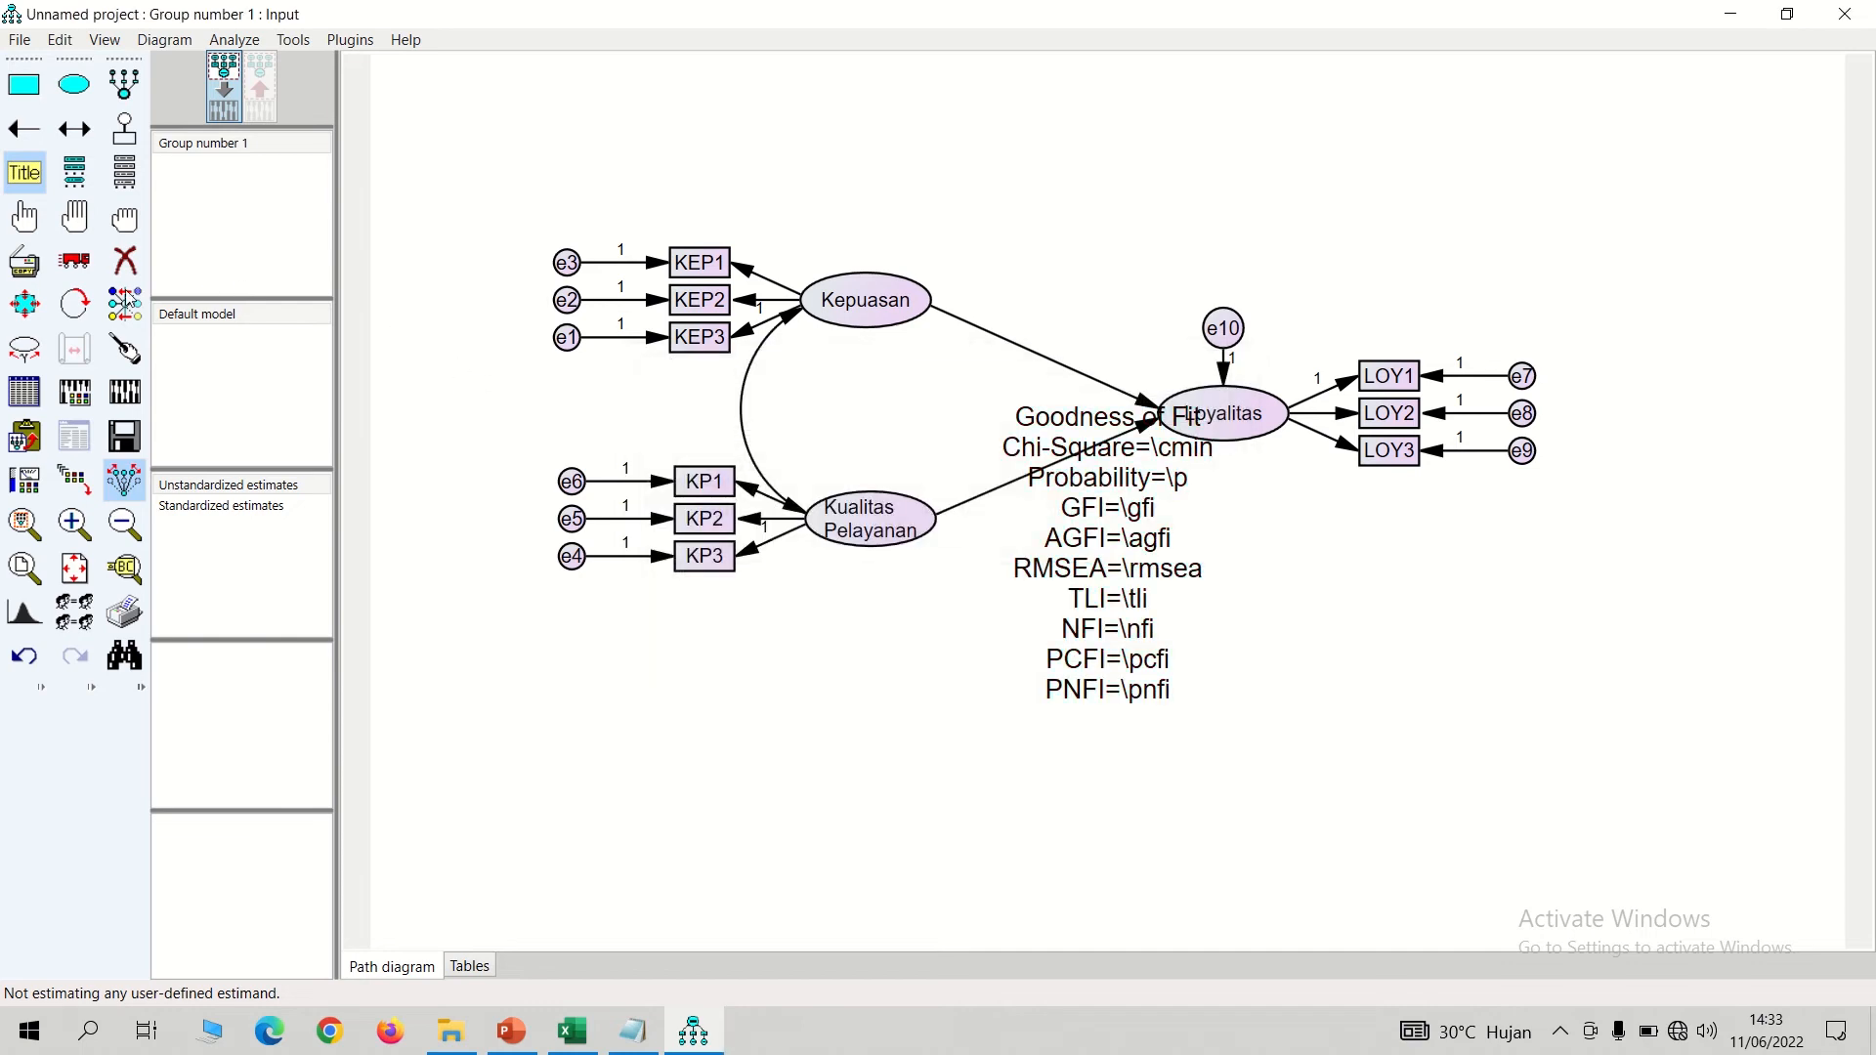
- Set the goodness-of-fit caption's alignment to Center align and move it into the empty area below the LOY indicators
{"action": "left_click", "coordinate": [80, 270]}
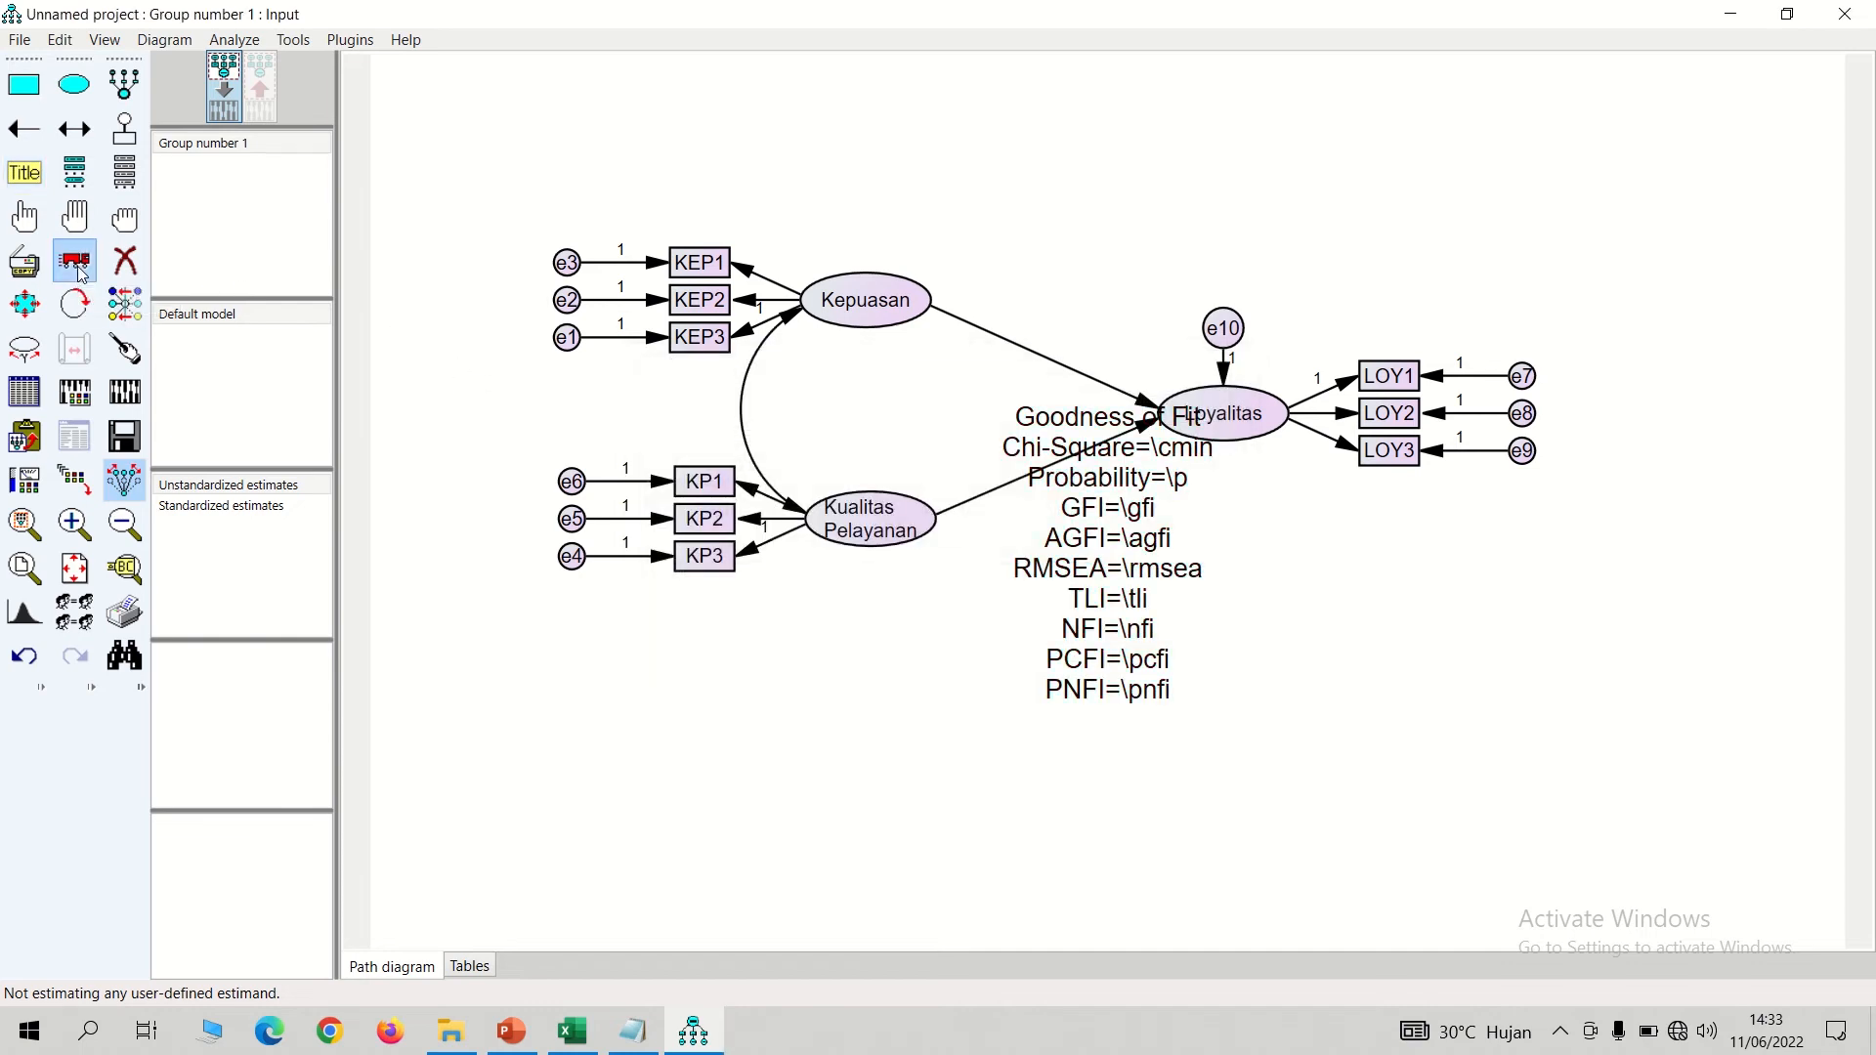
{"action": "double_click", "coordinate": [1109, 552]}
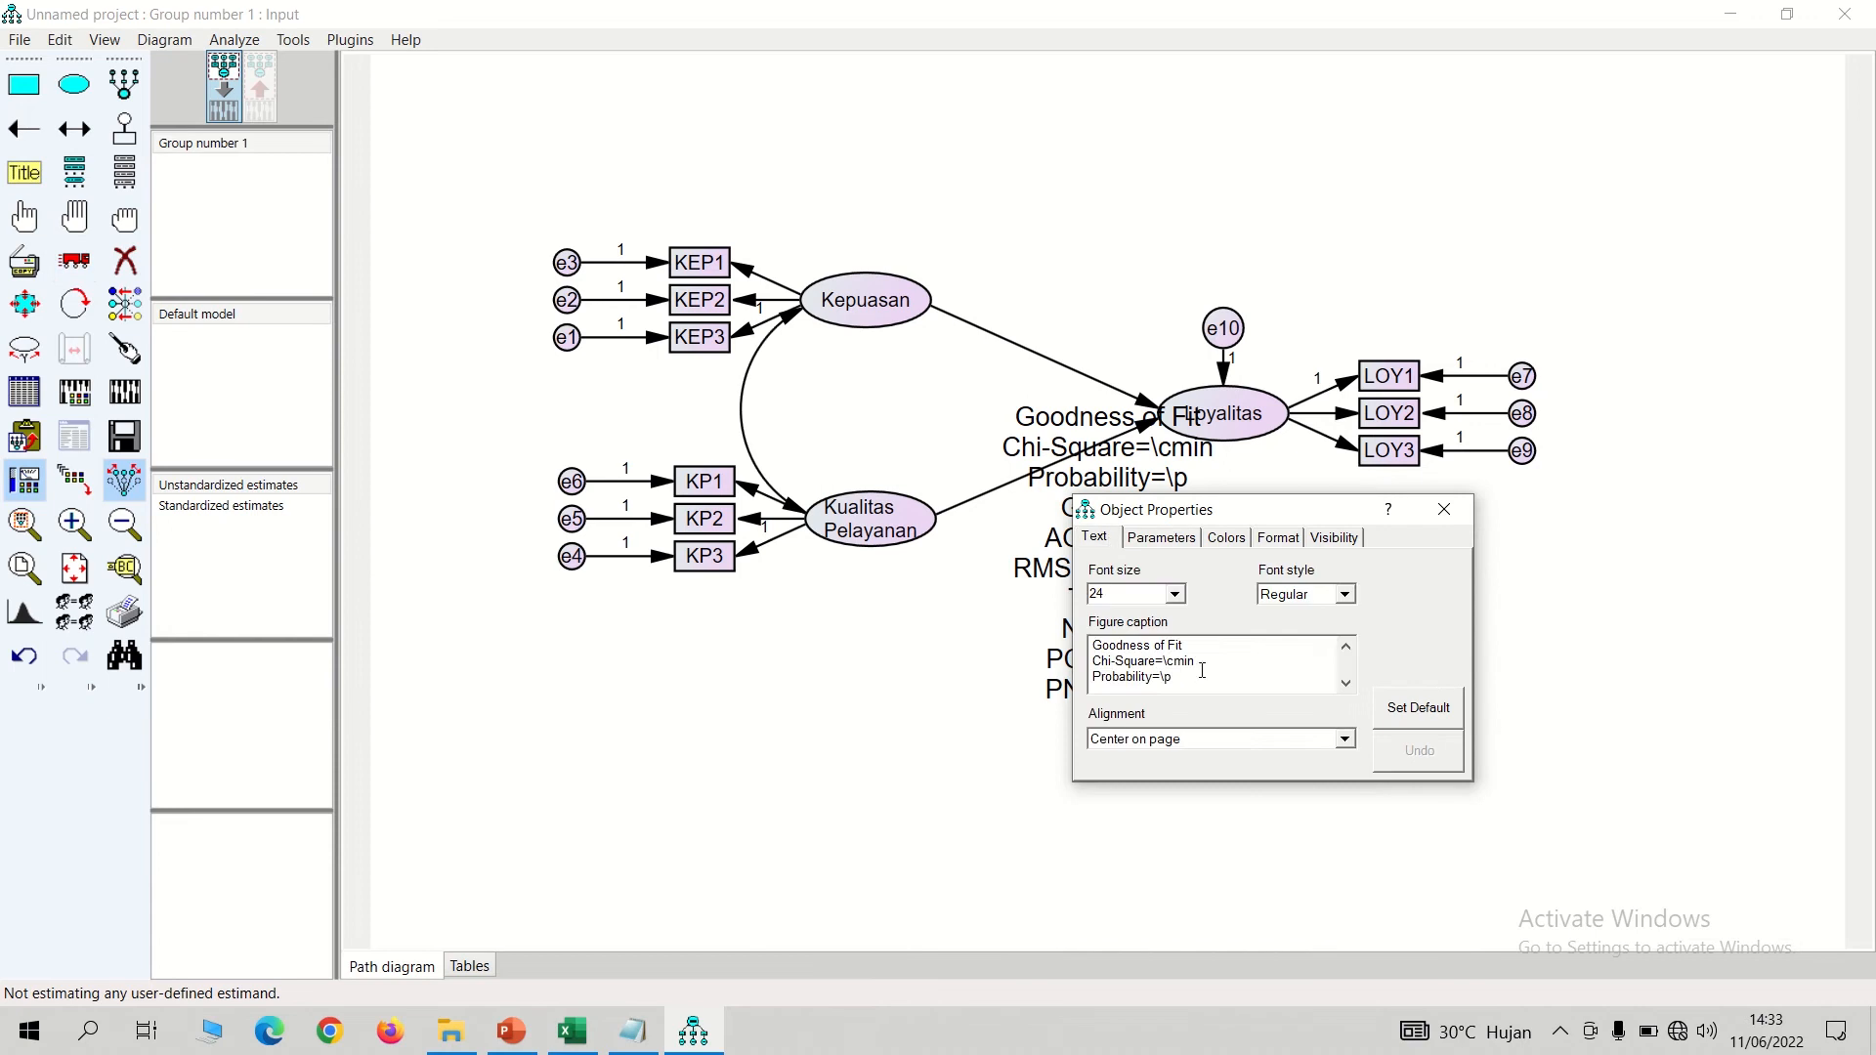
{"action": "left_click", "coordinate": [1197, 750]}
{"action": "left_click", "coordinate": [1156, 767]}
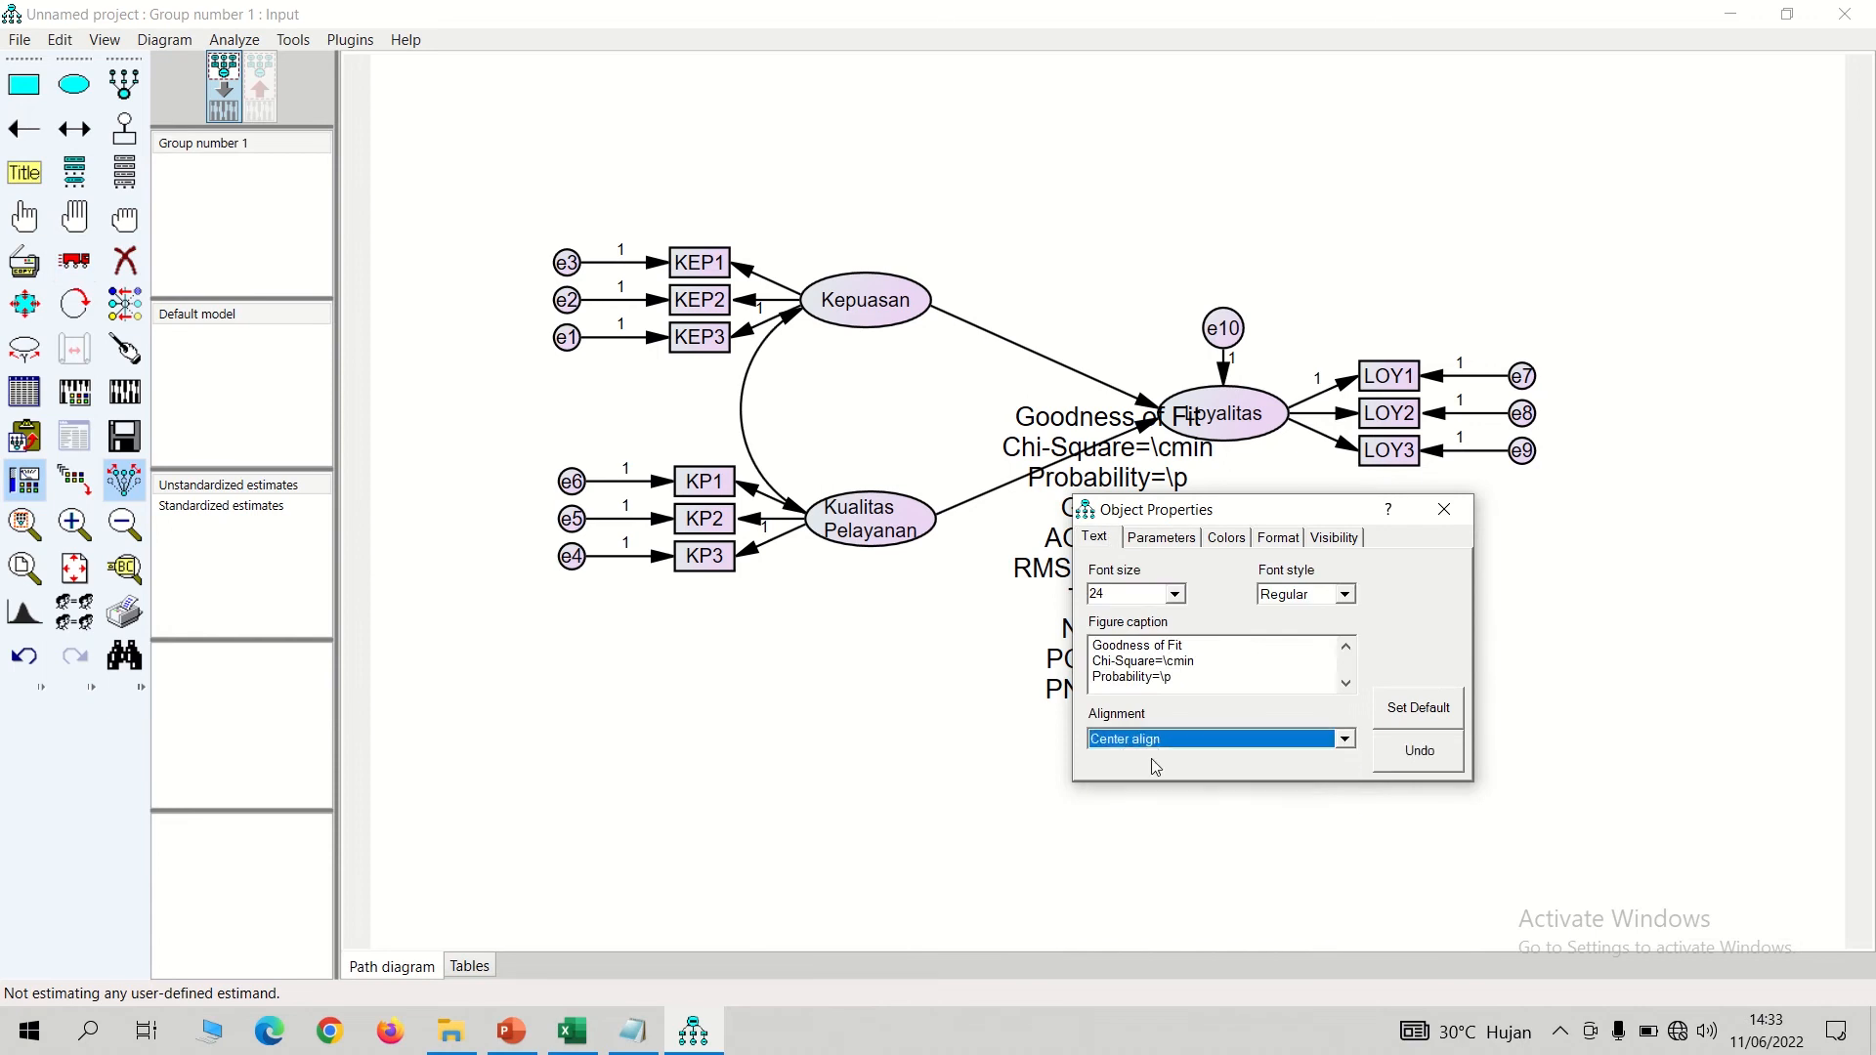
{"action": "left_click", "coordinate": [1444, 509]}
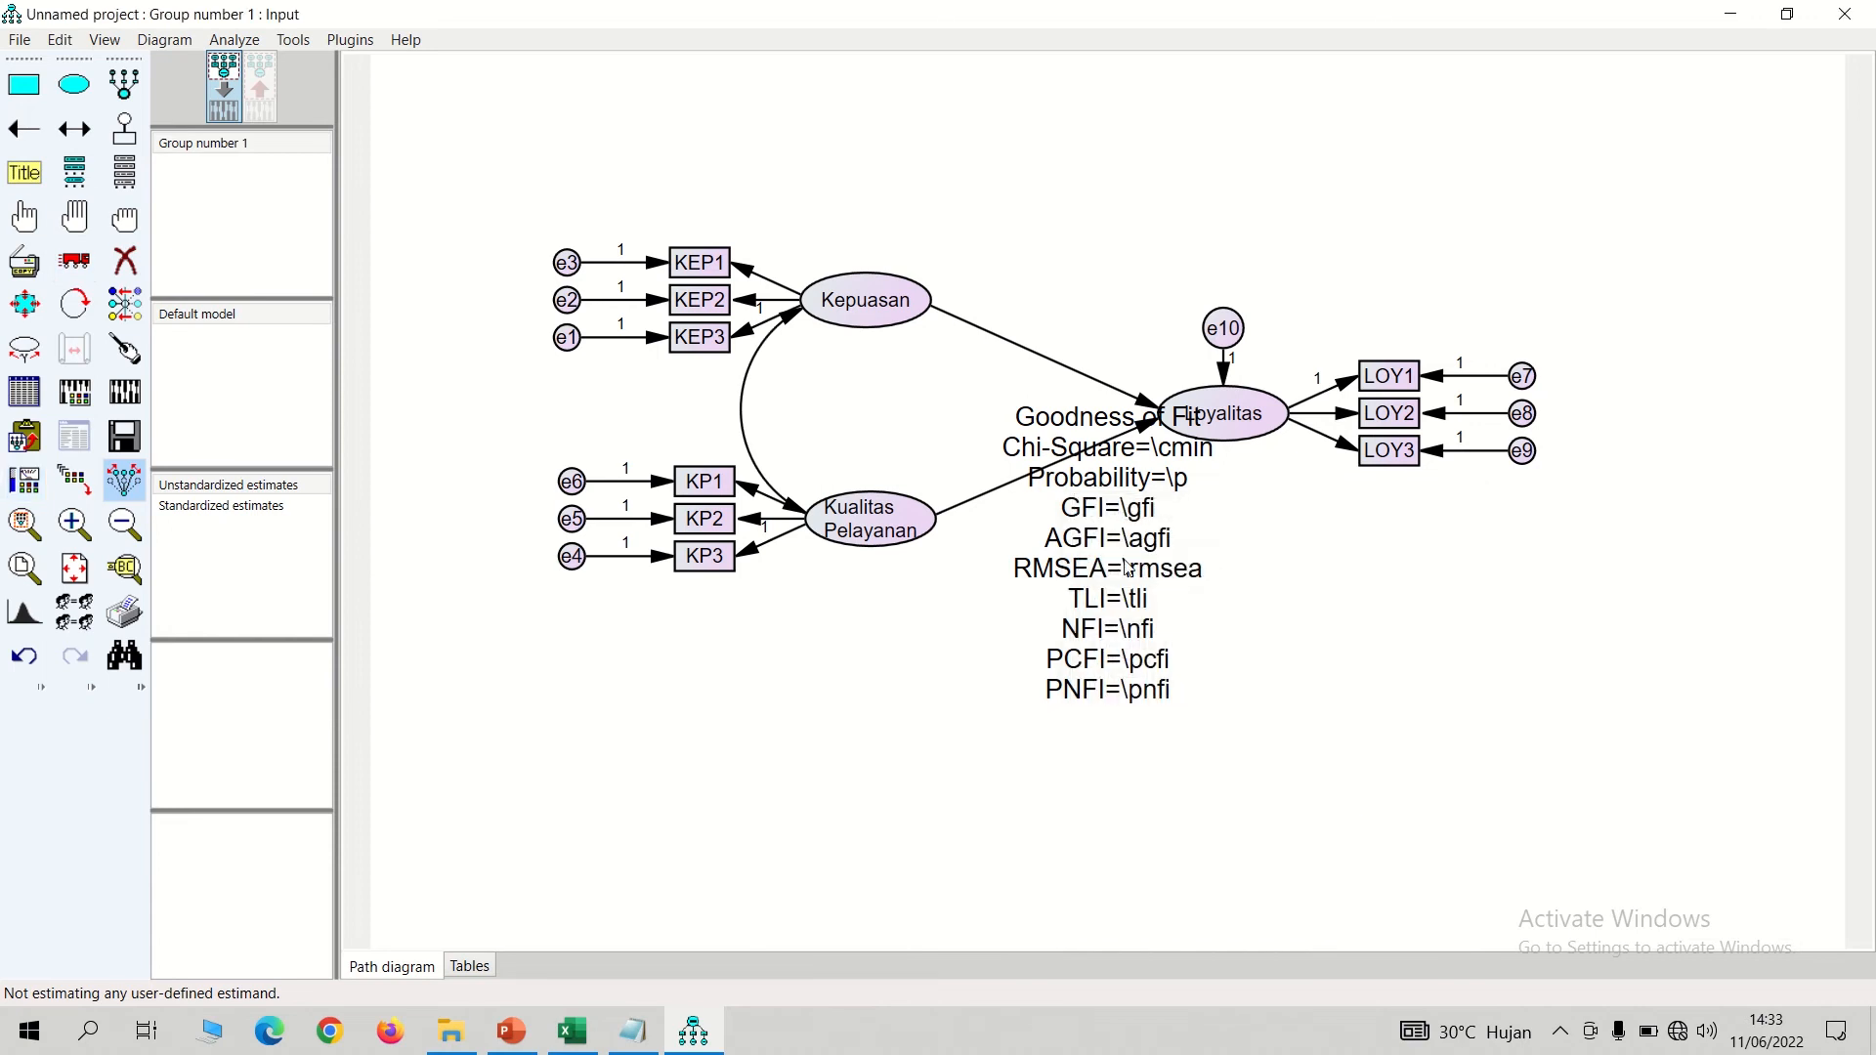
{"action": "left_click", "coordinate": [74, 260]}
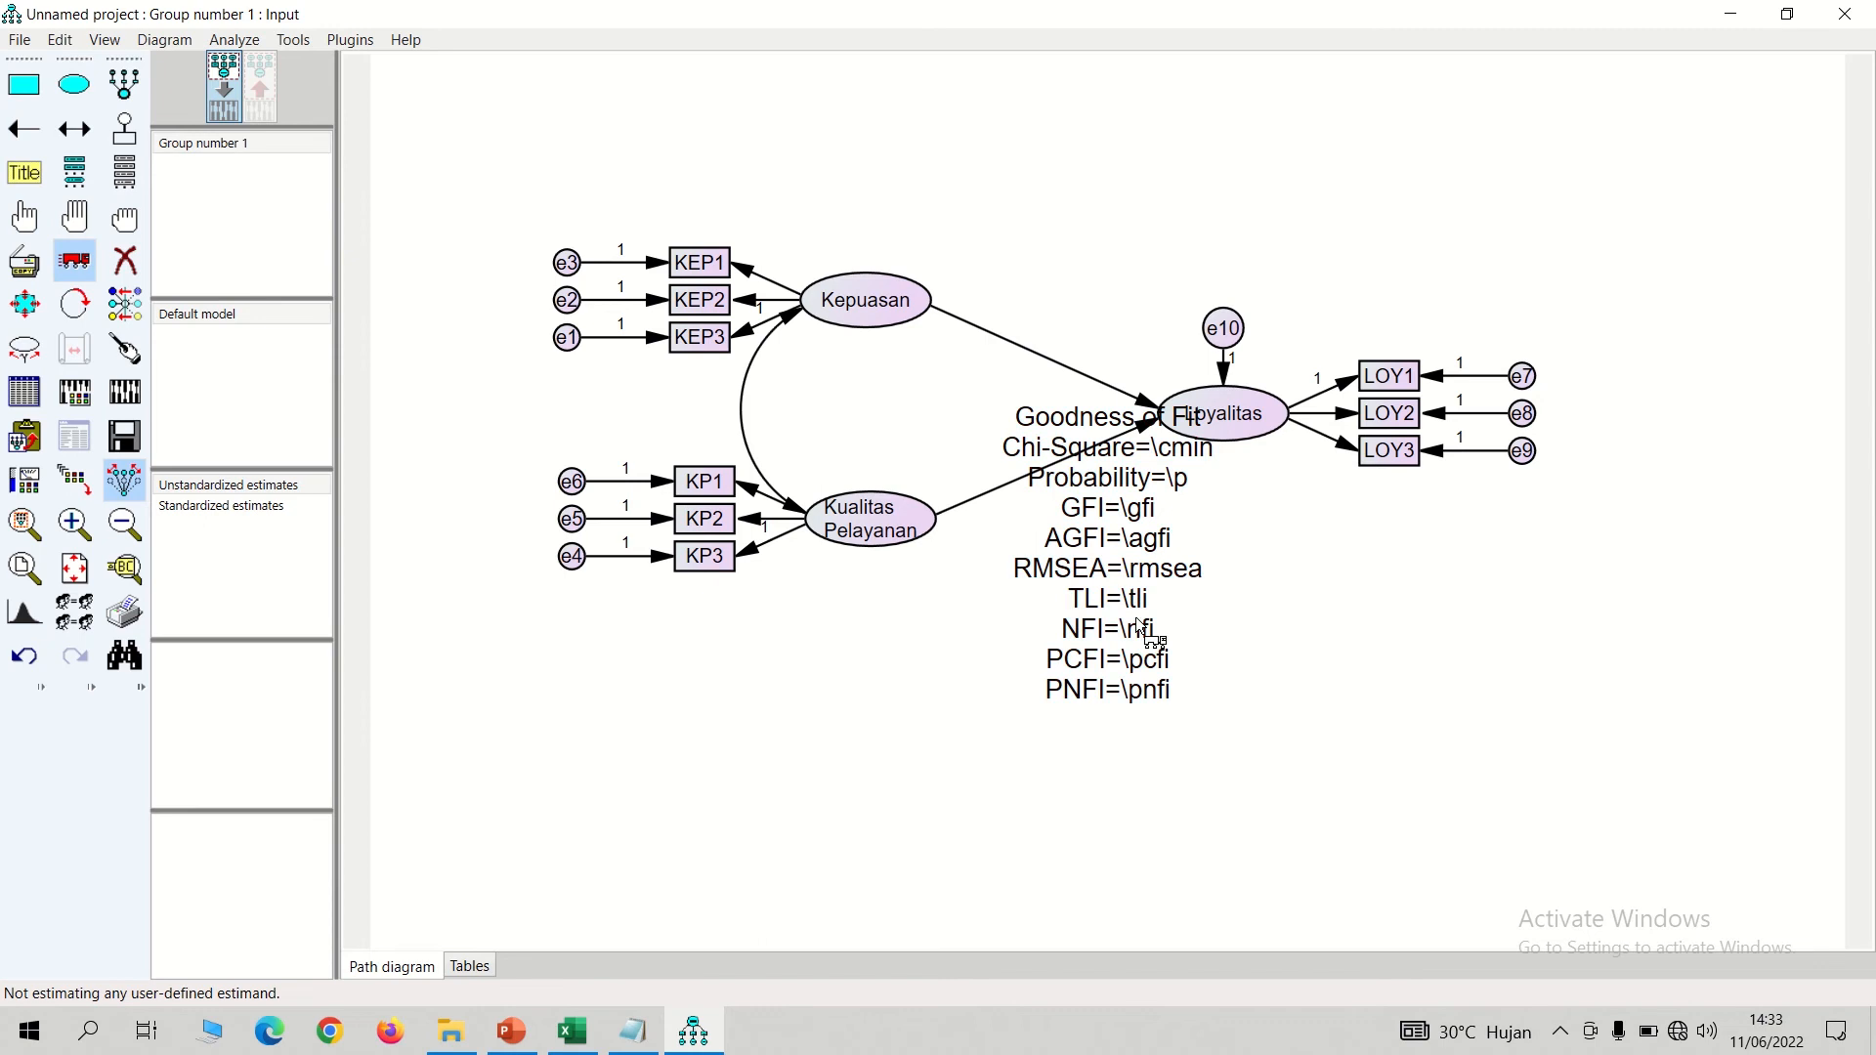
{"action": "left_click_drag", "start_coordinate": [1141, 625], "coordinate": [1656, 777]}
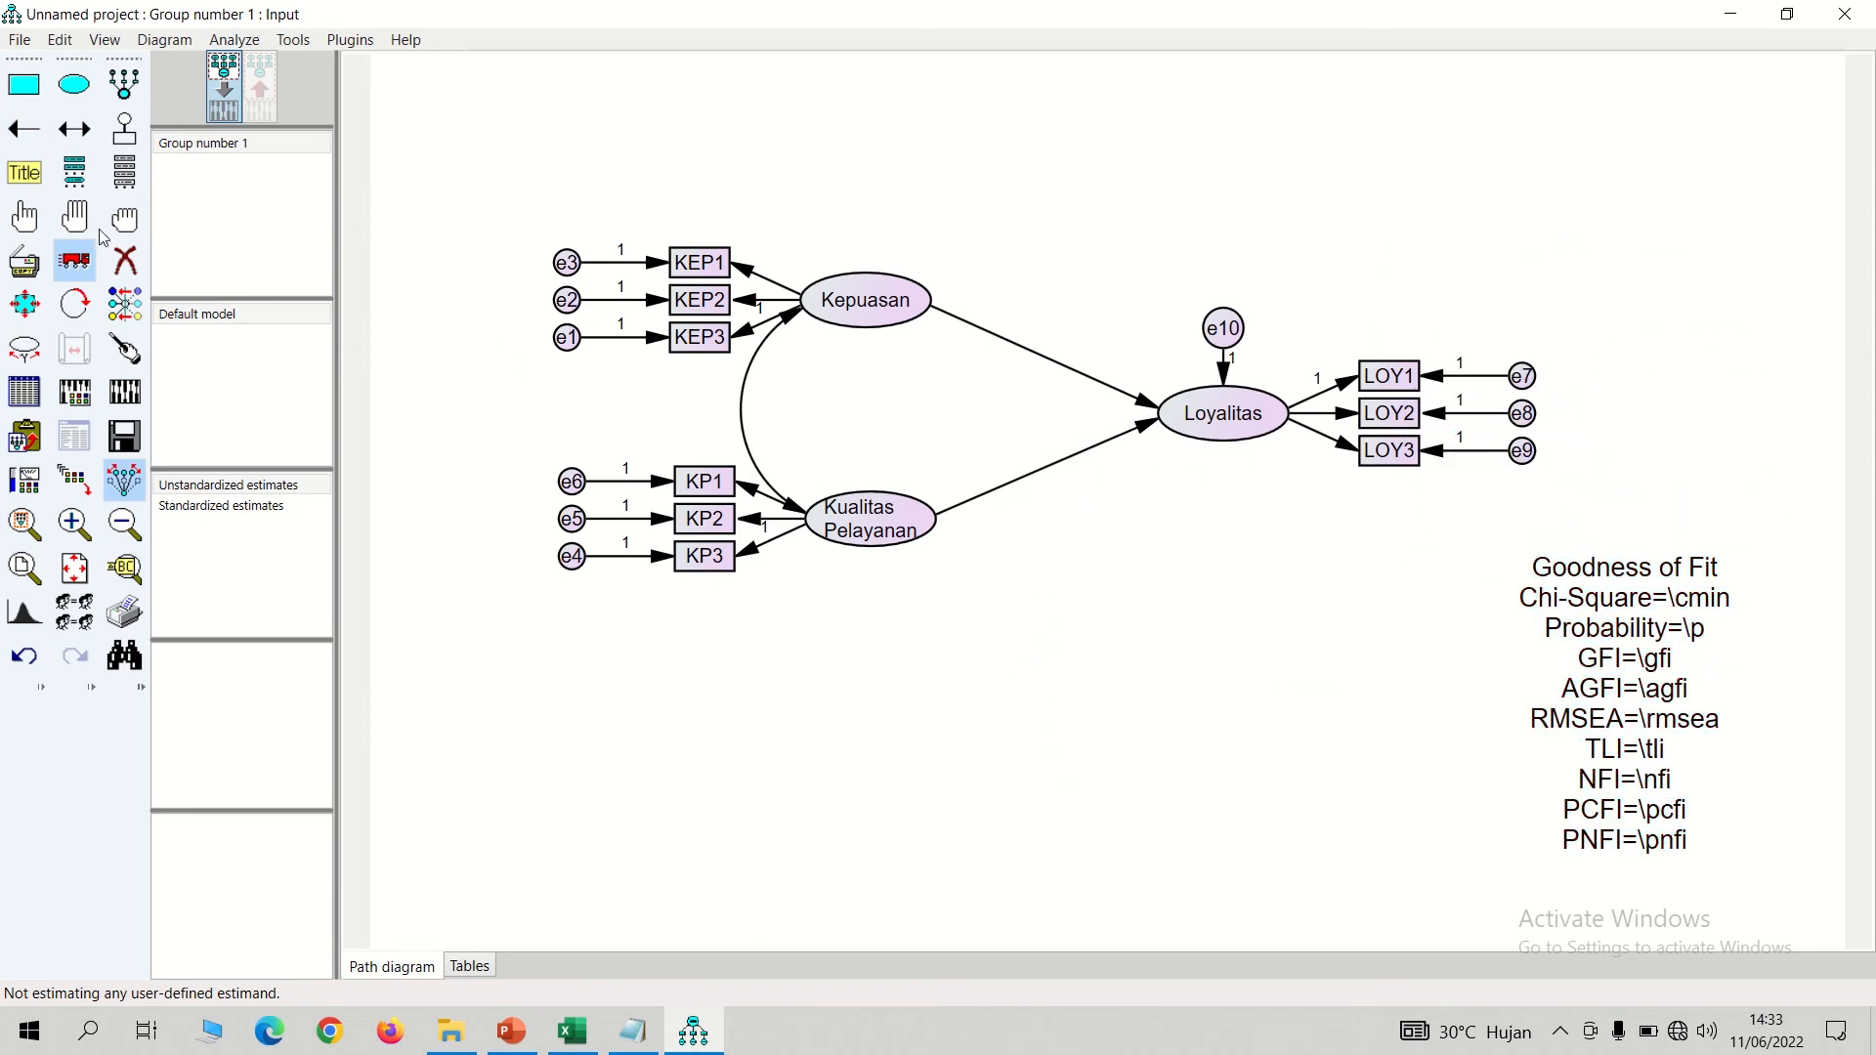
- Include minimization history, standardized estimates and tests for normality and outliers in the analysis output
{"action": "left_click", "coordinate": [104, 39]}
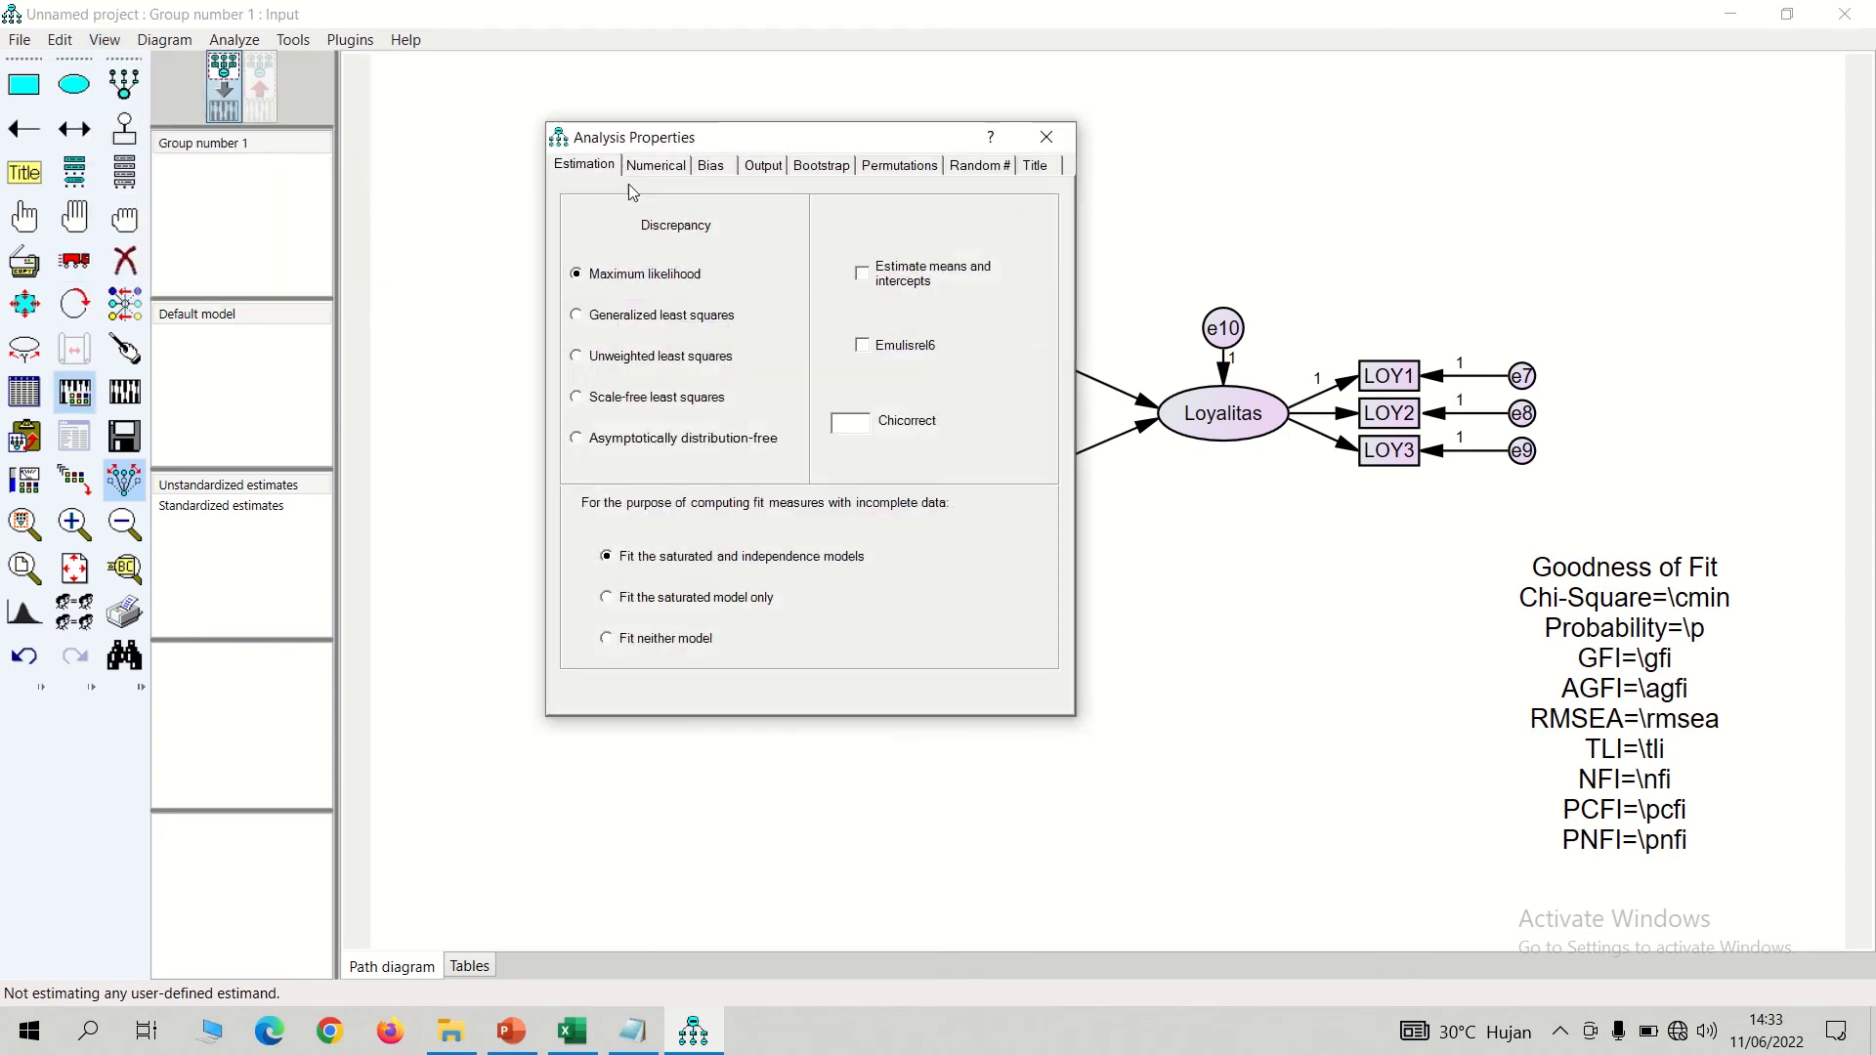
{"action": "left_click", "coordinate": [763, 168]}
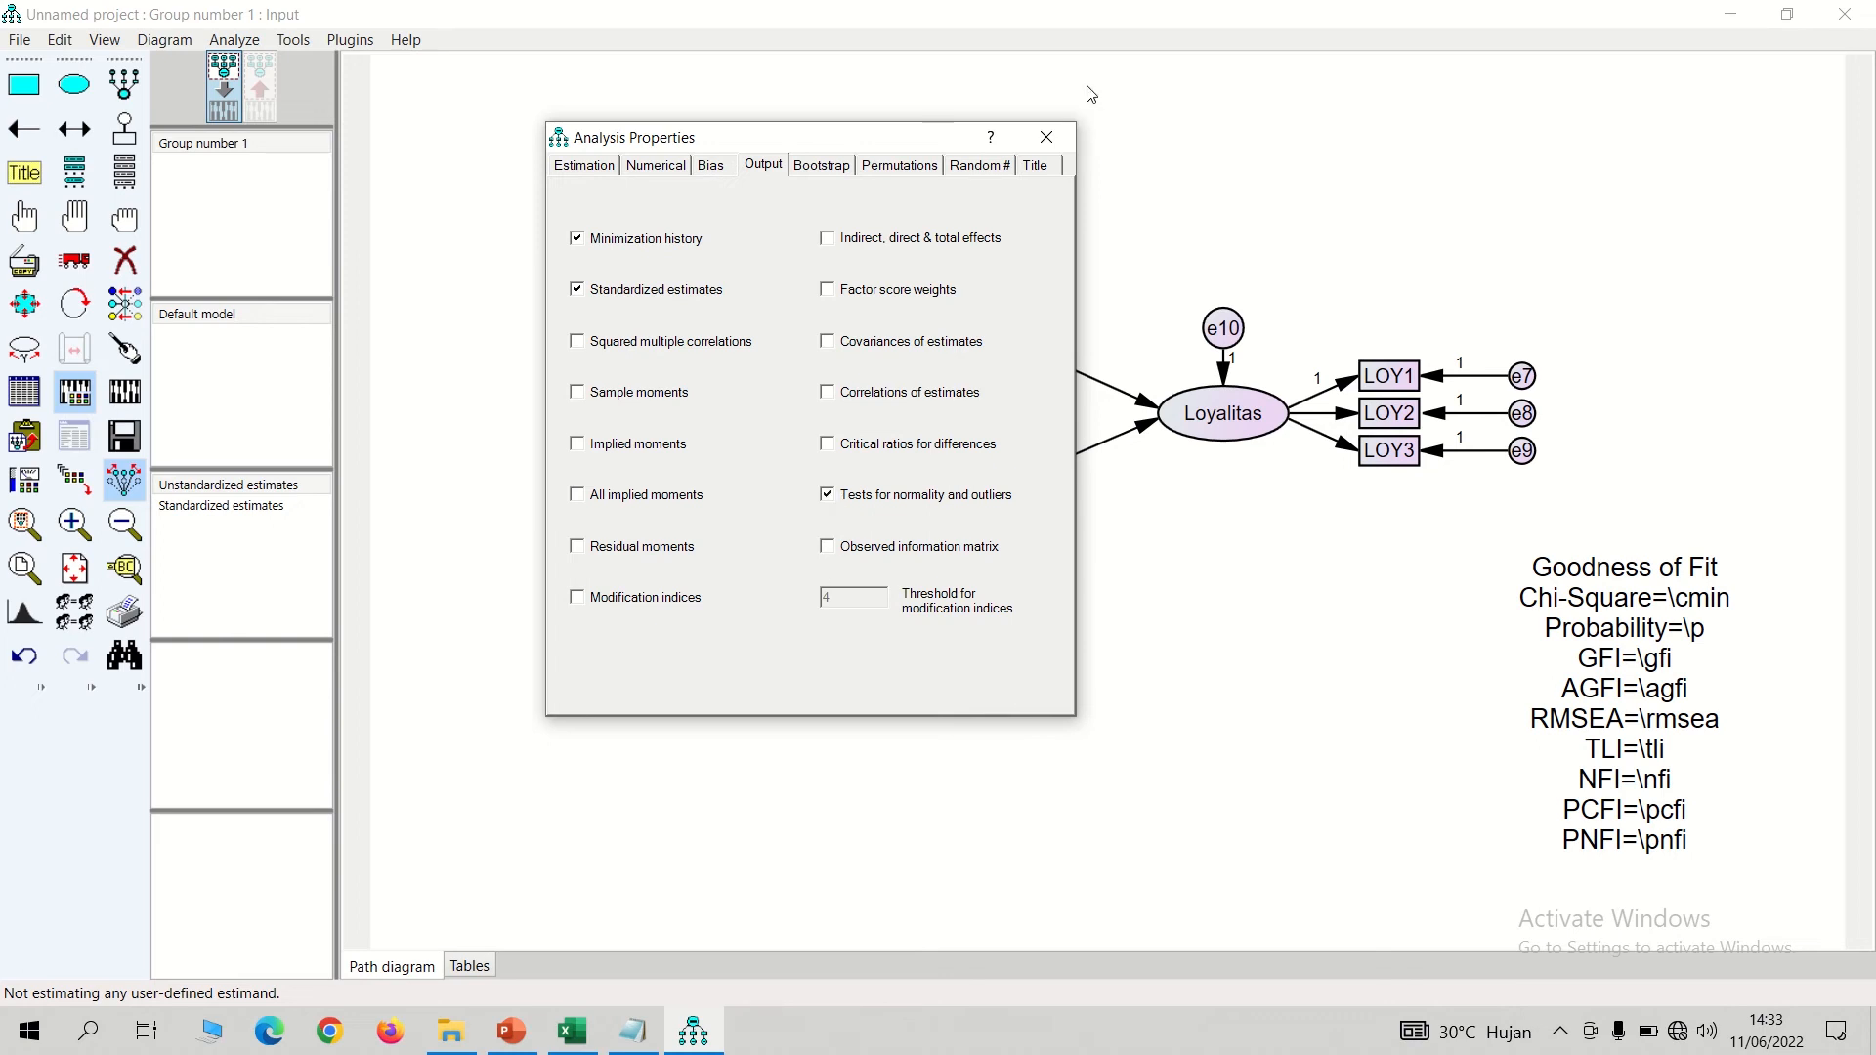
{"action": "left_click", "coordinate": [1047, 139]}
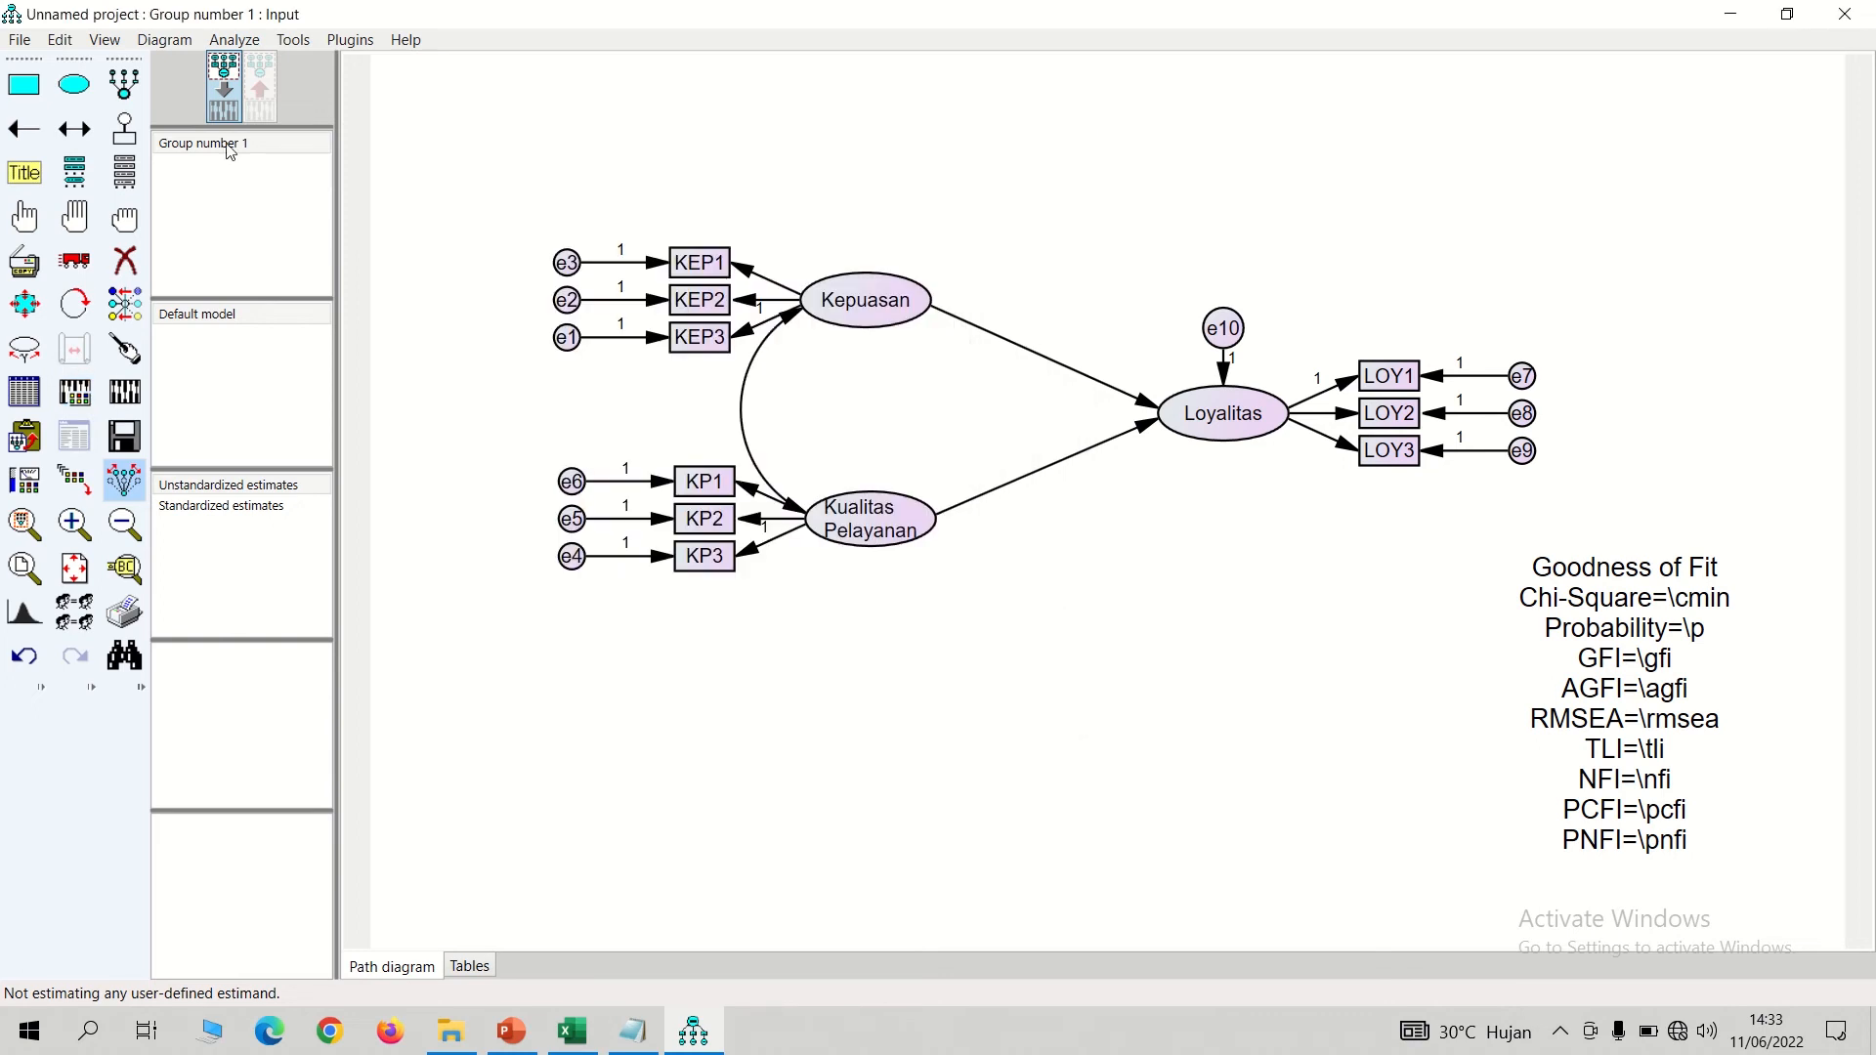
- Save the model as 1MODERASI in the AMOS folder on drive D and calculate the estimates
{"action": "left_click", "coordinate": [20, 41]}
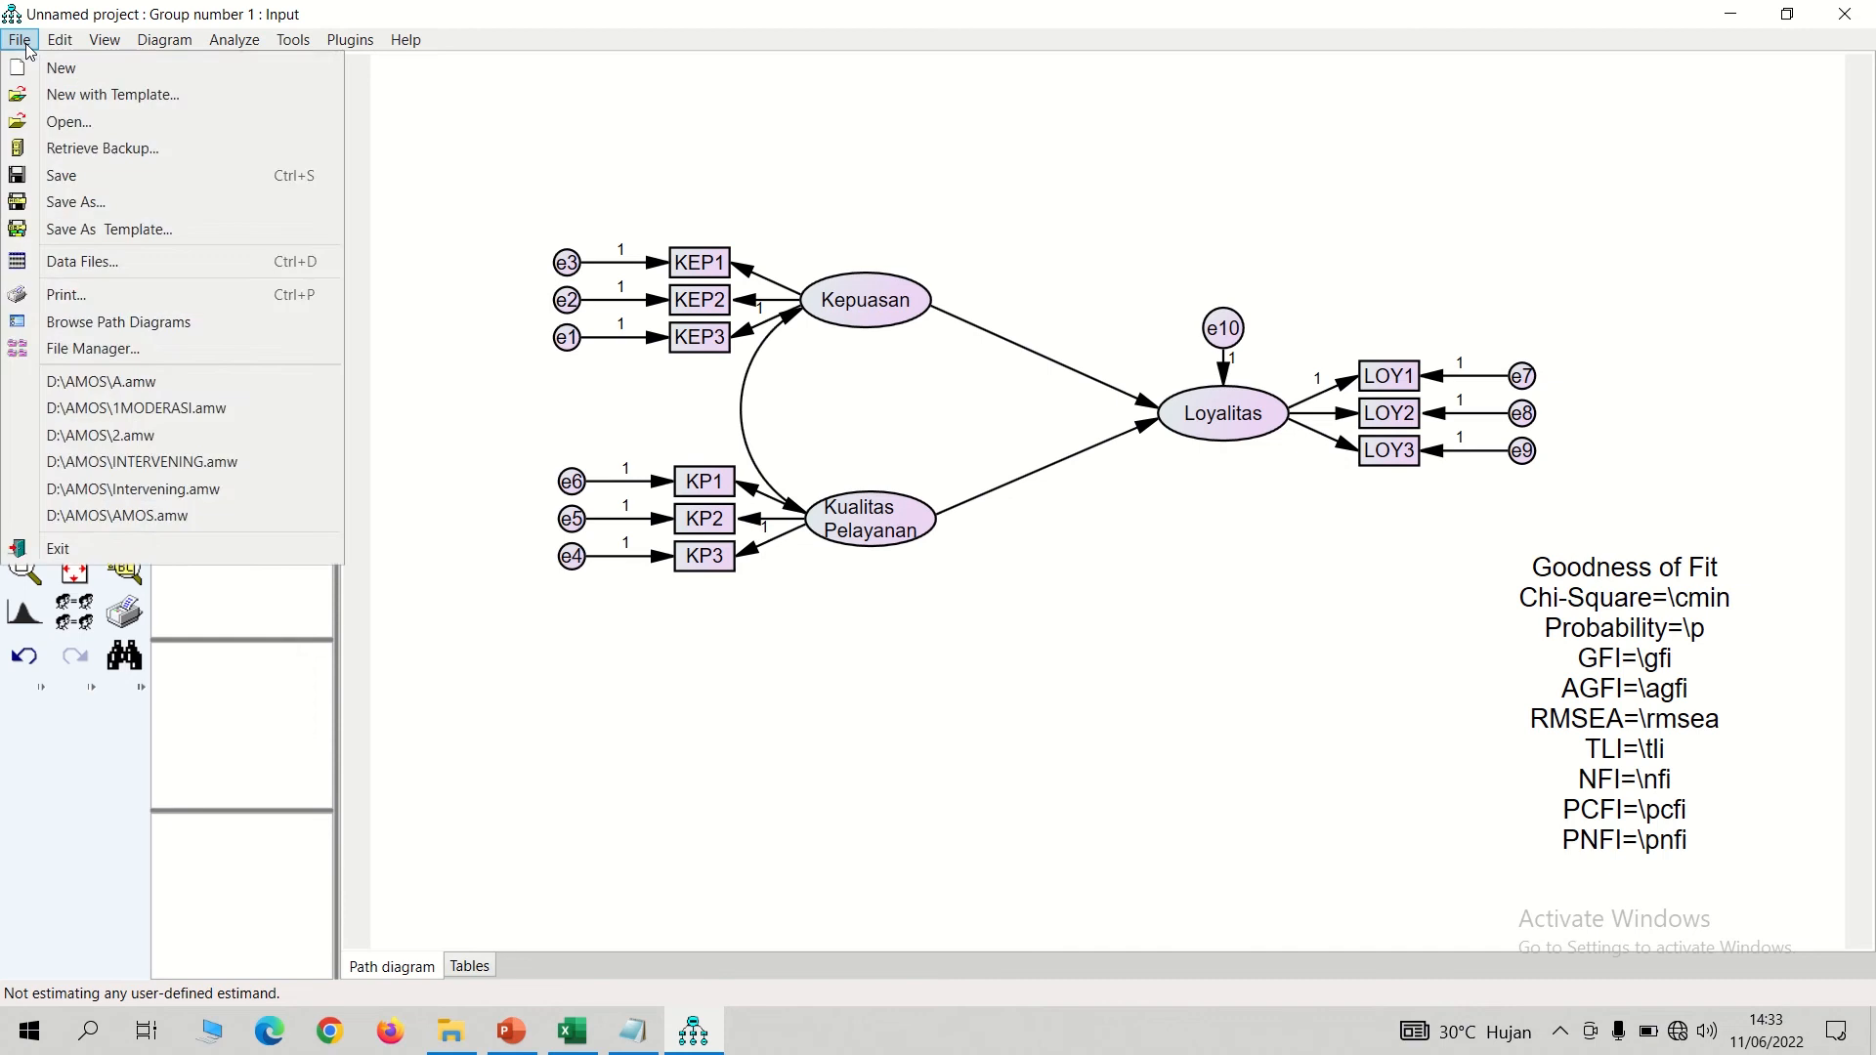
{"action": "left_click", "coordinate": [56, 178]}
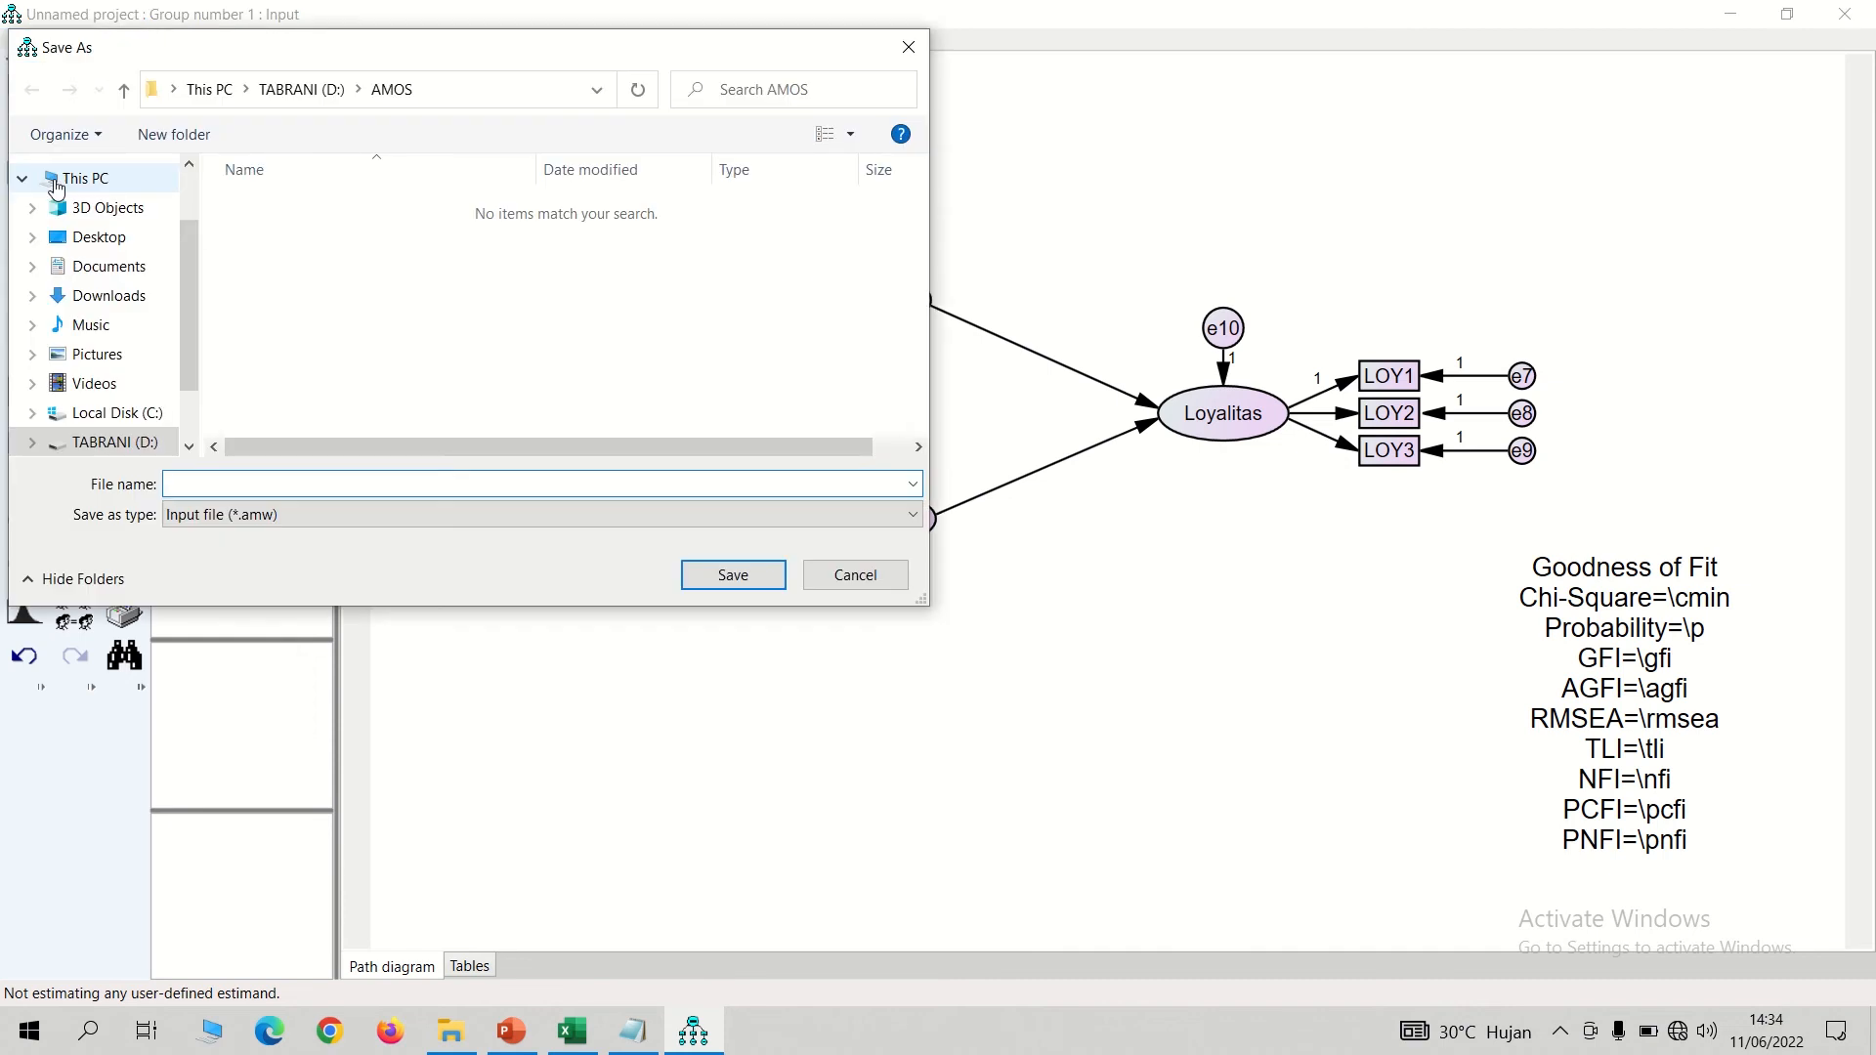
{"action": "type", "text": "1MODERA"}
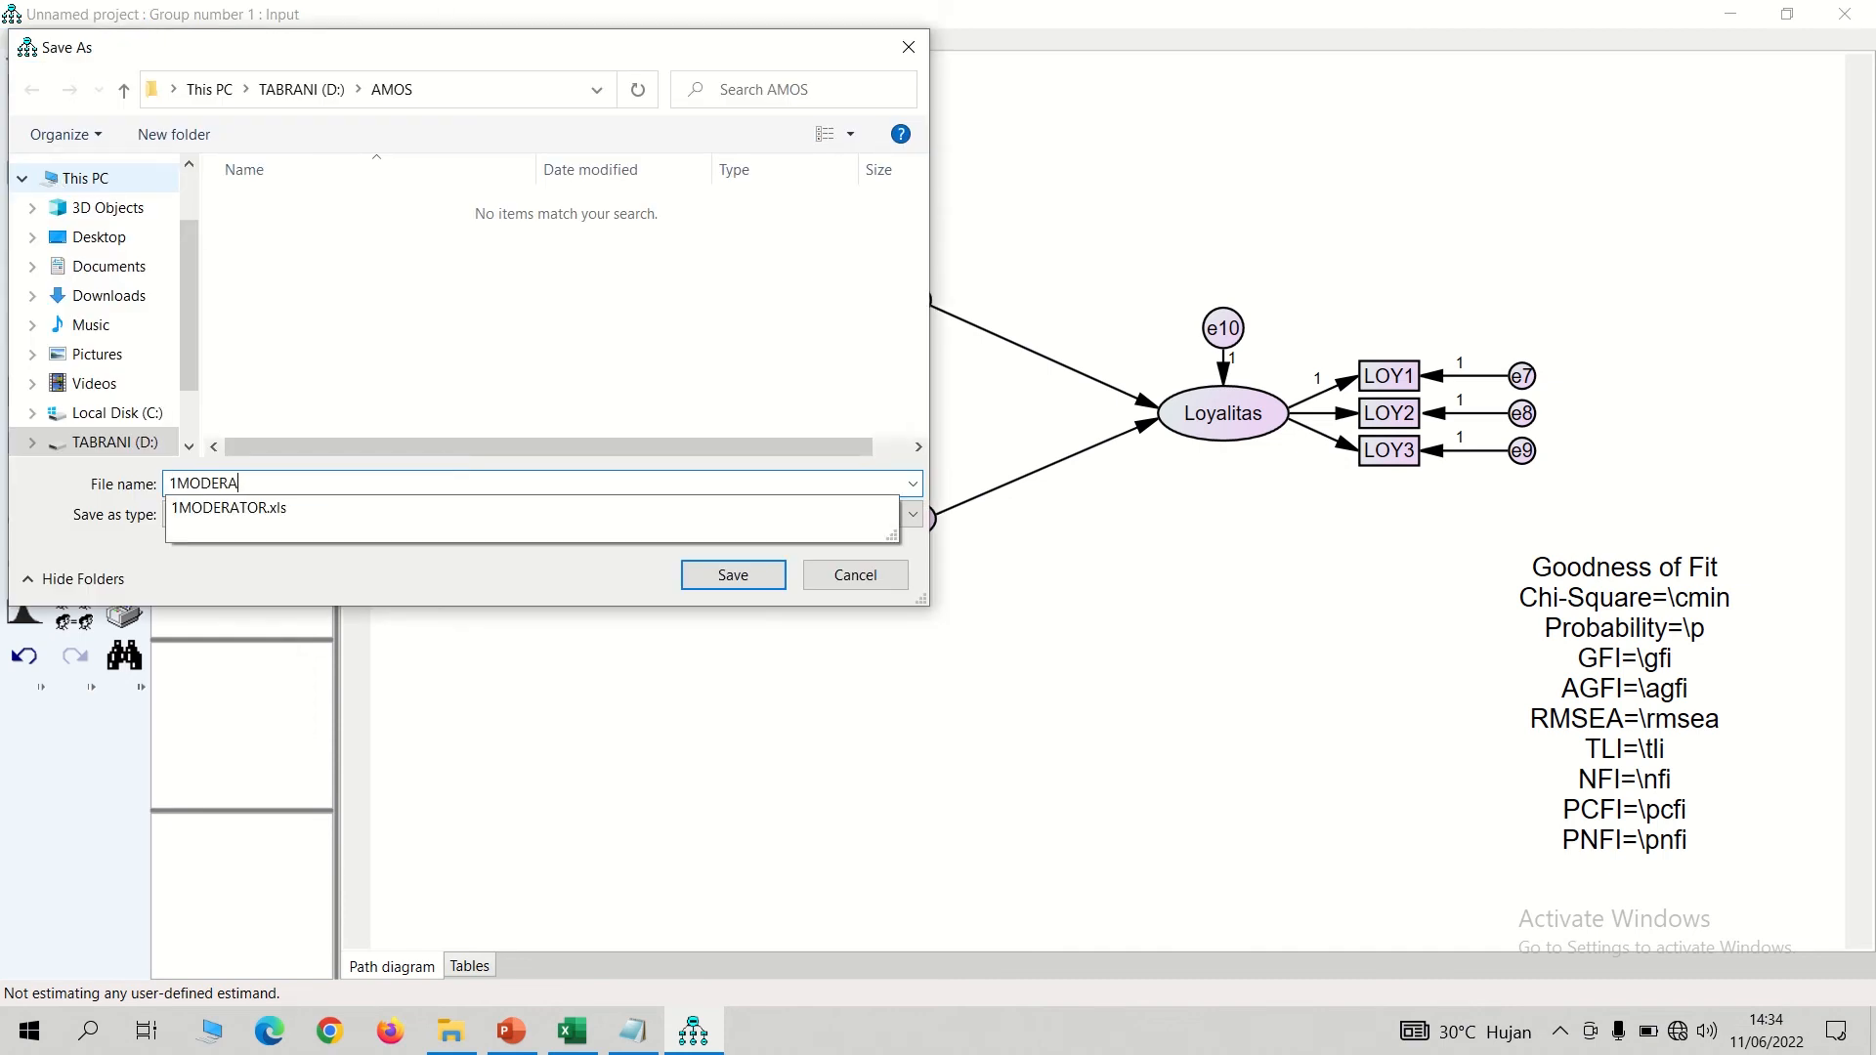
{"action": "type", "text": "SI"}
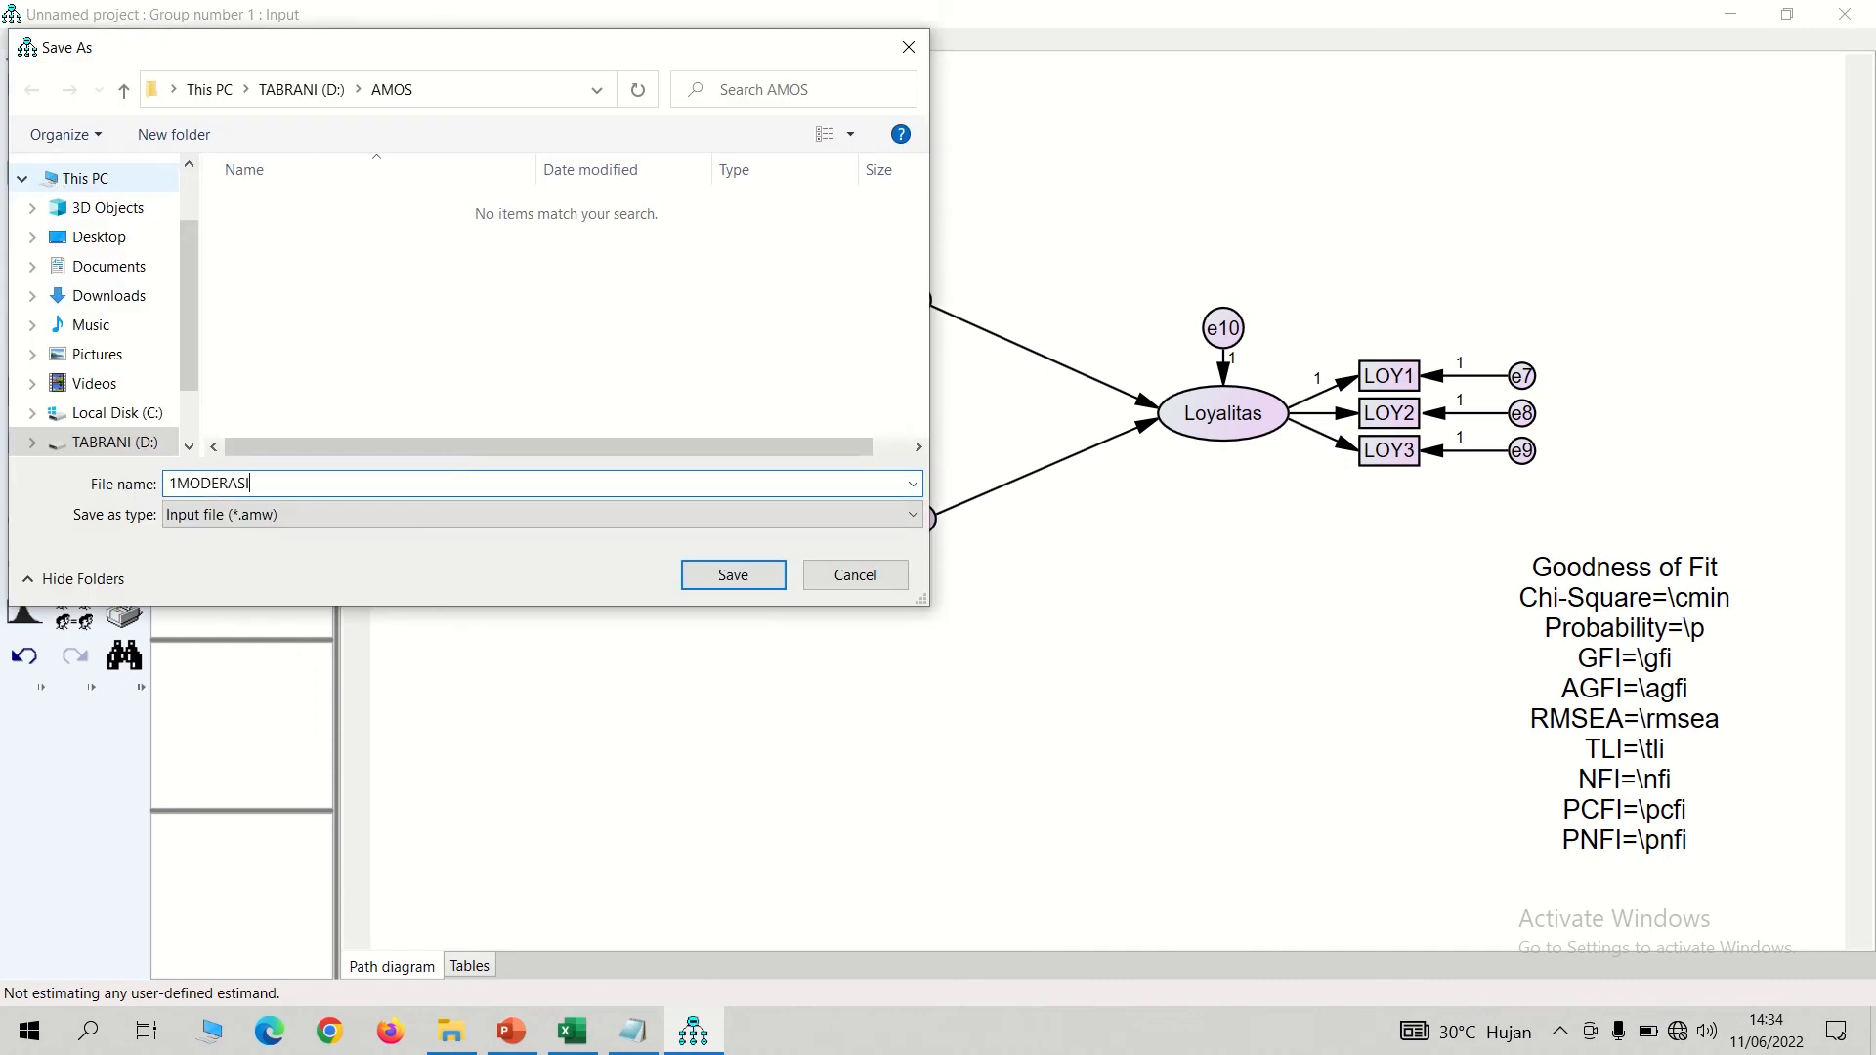
{"action": "left_click", "coordinate": [765, 573]}
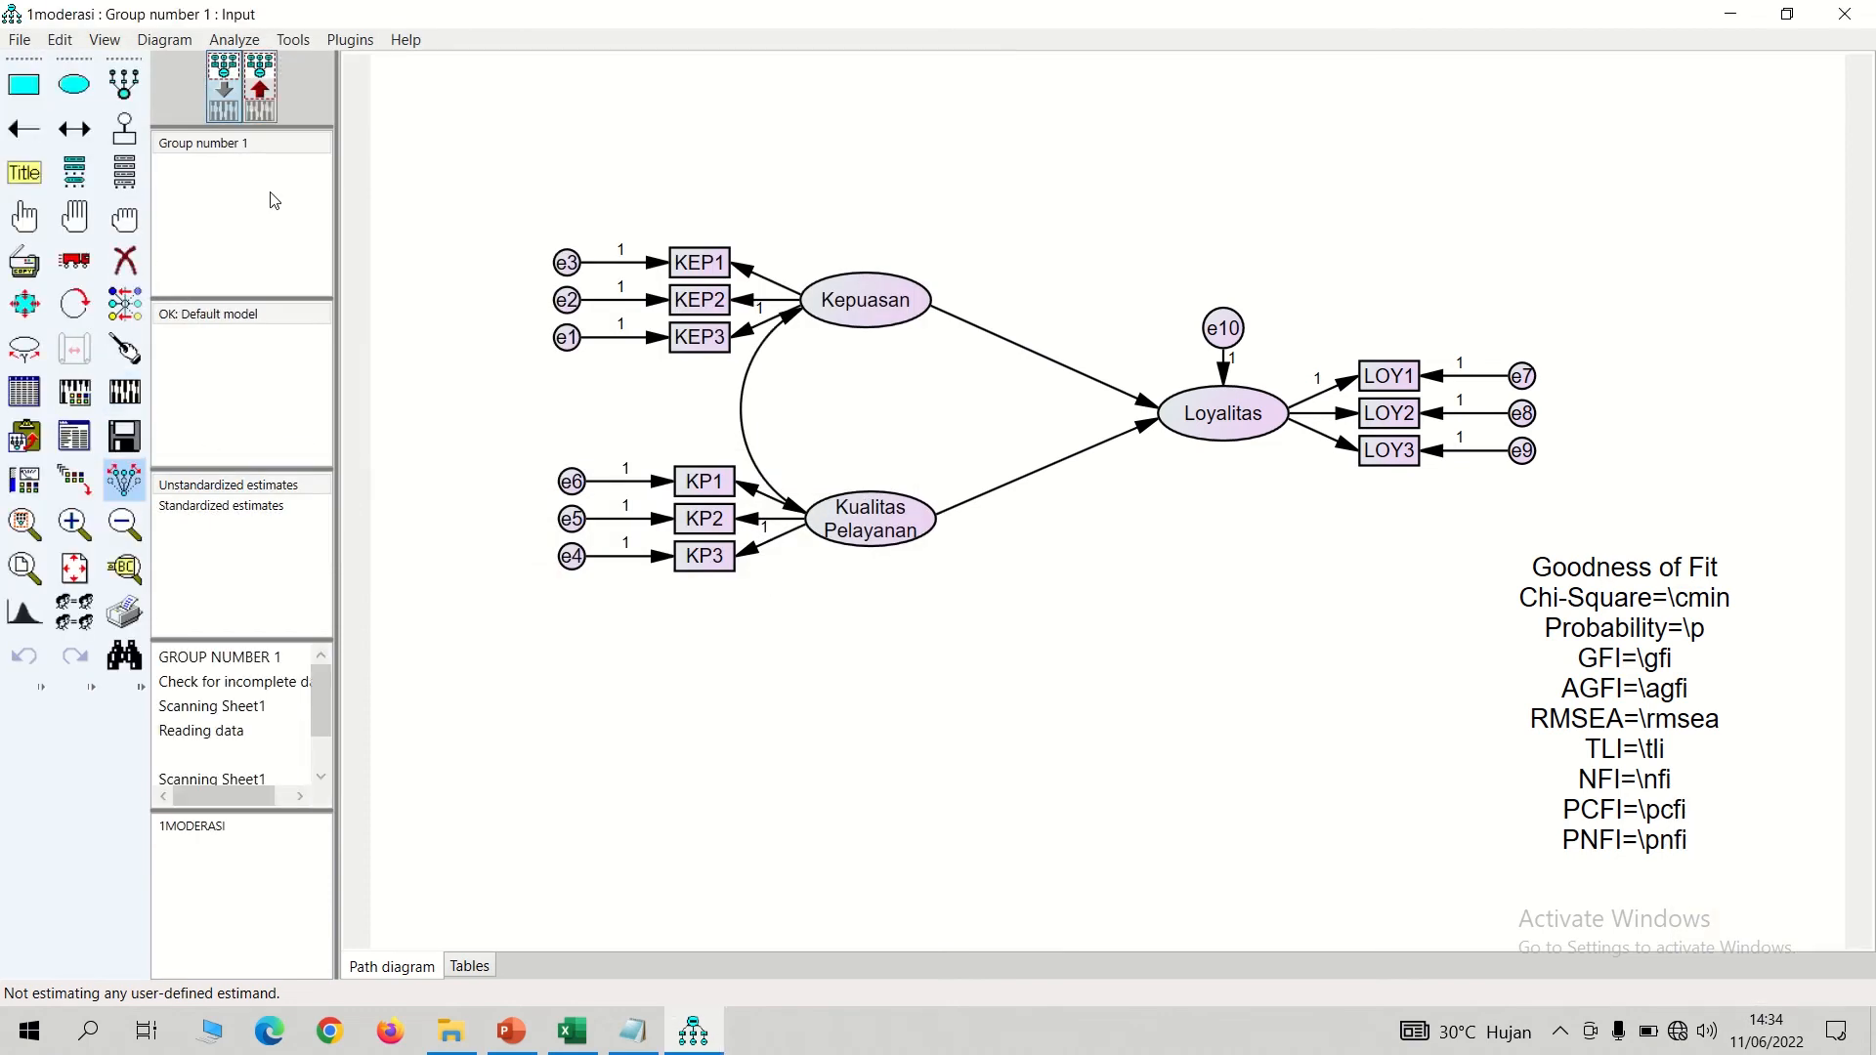
- Show the standardized estimates on the output path diagram and open the text output in a maximized window
{"action": "left_click", "coordinate": [264, 110]}
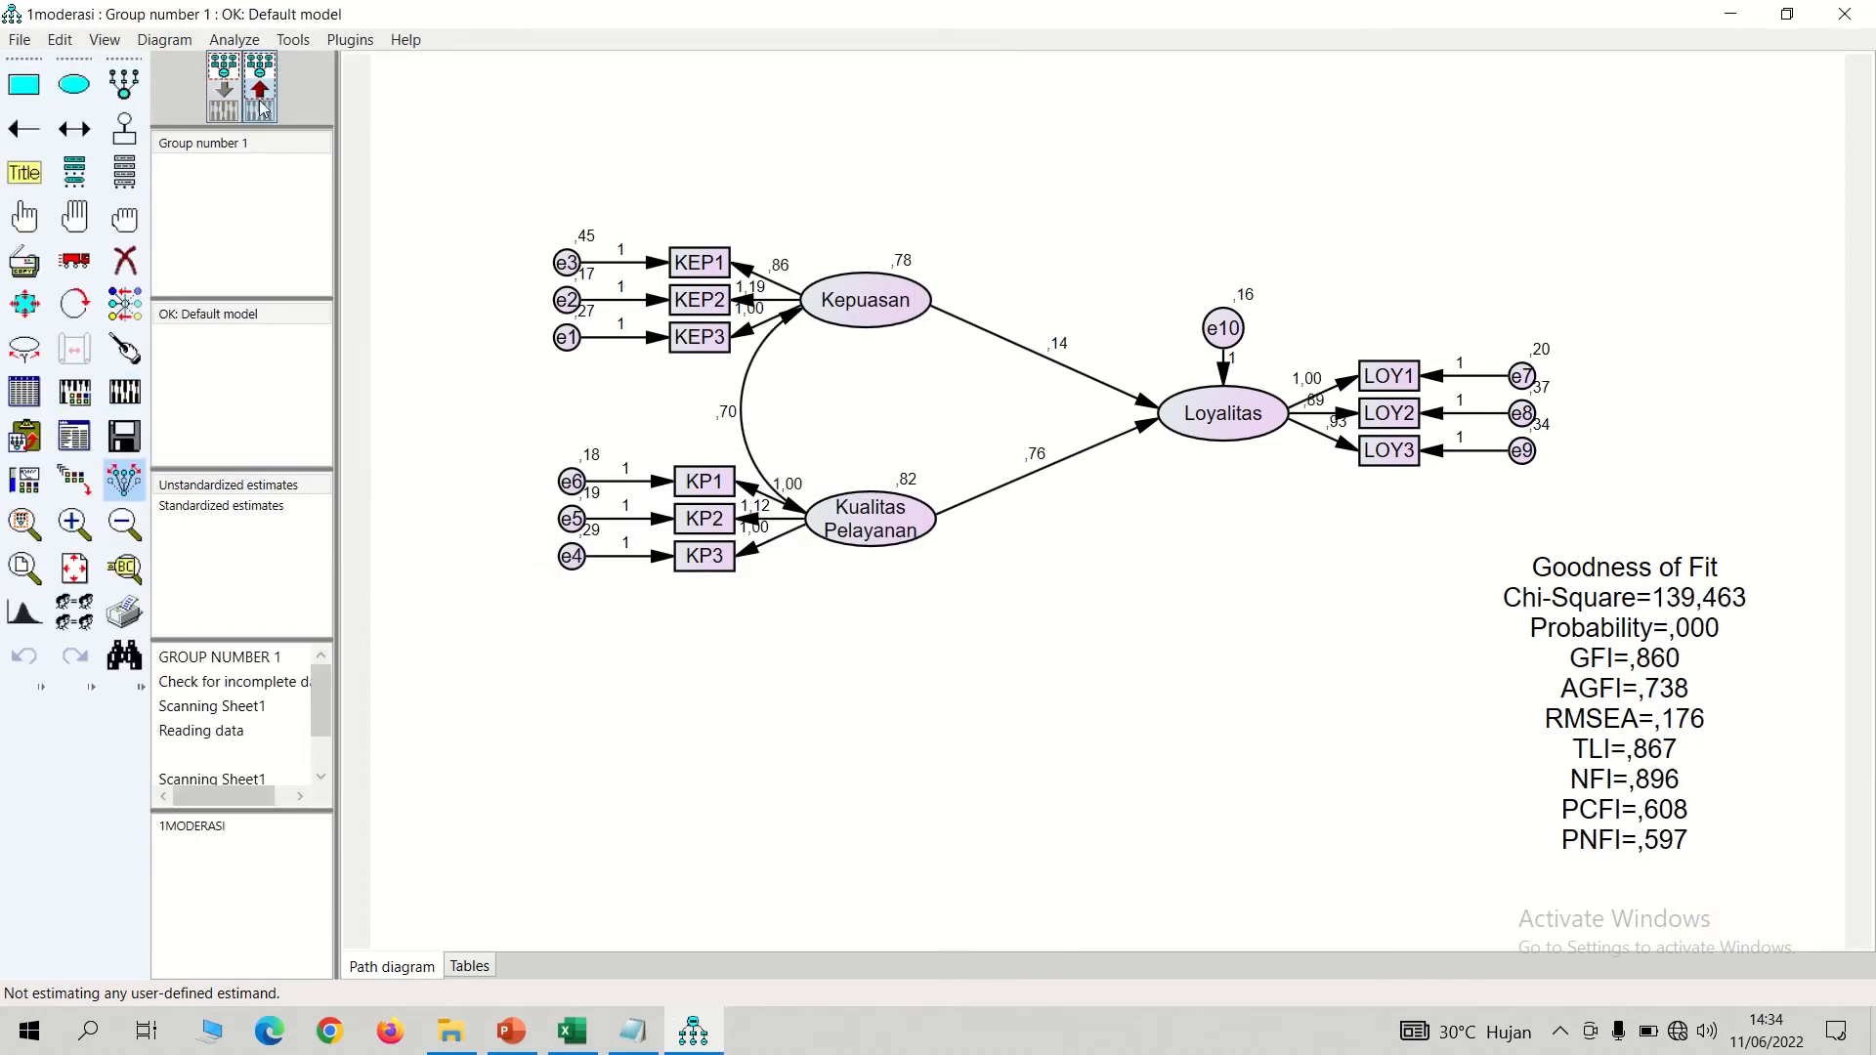
{"action": "left_click", "coordinate": [225, 505]}
{"action": "left_click", "coordinate": [104, 39]}
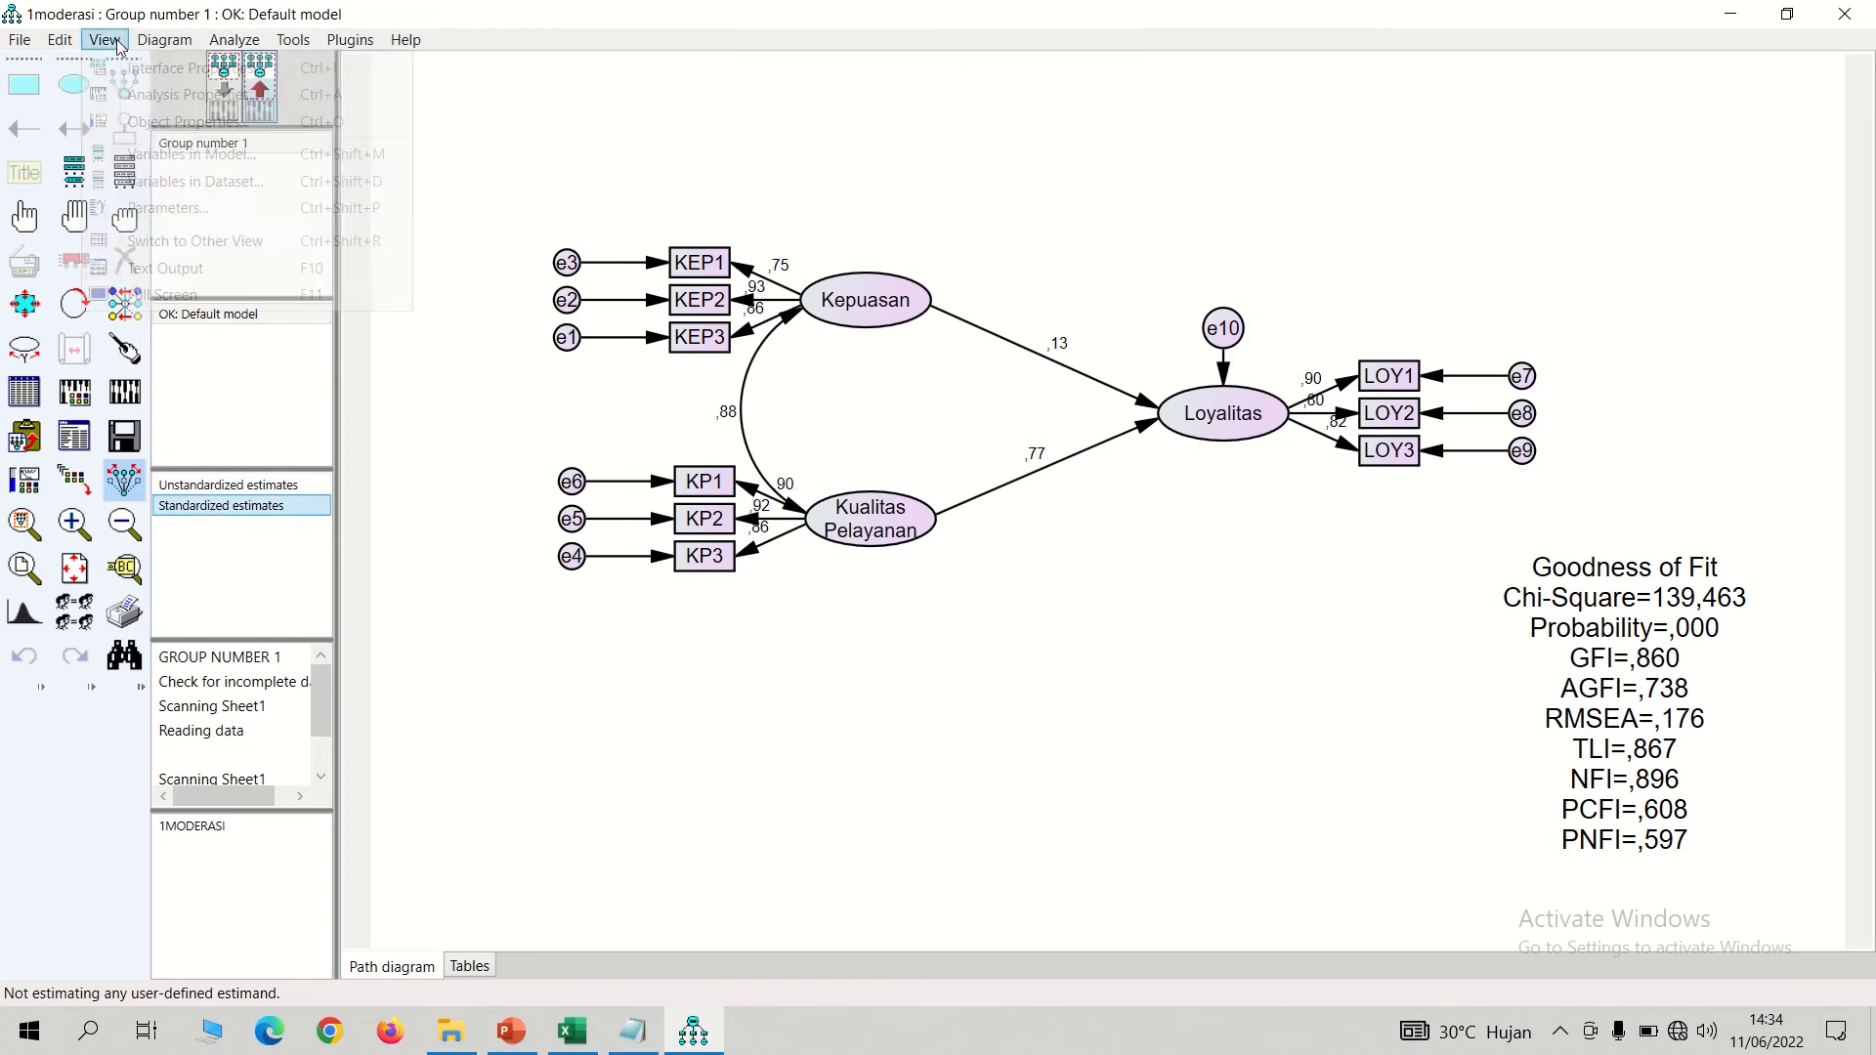
{"action": "left_click", "coordinate": [195, 270]}
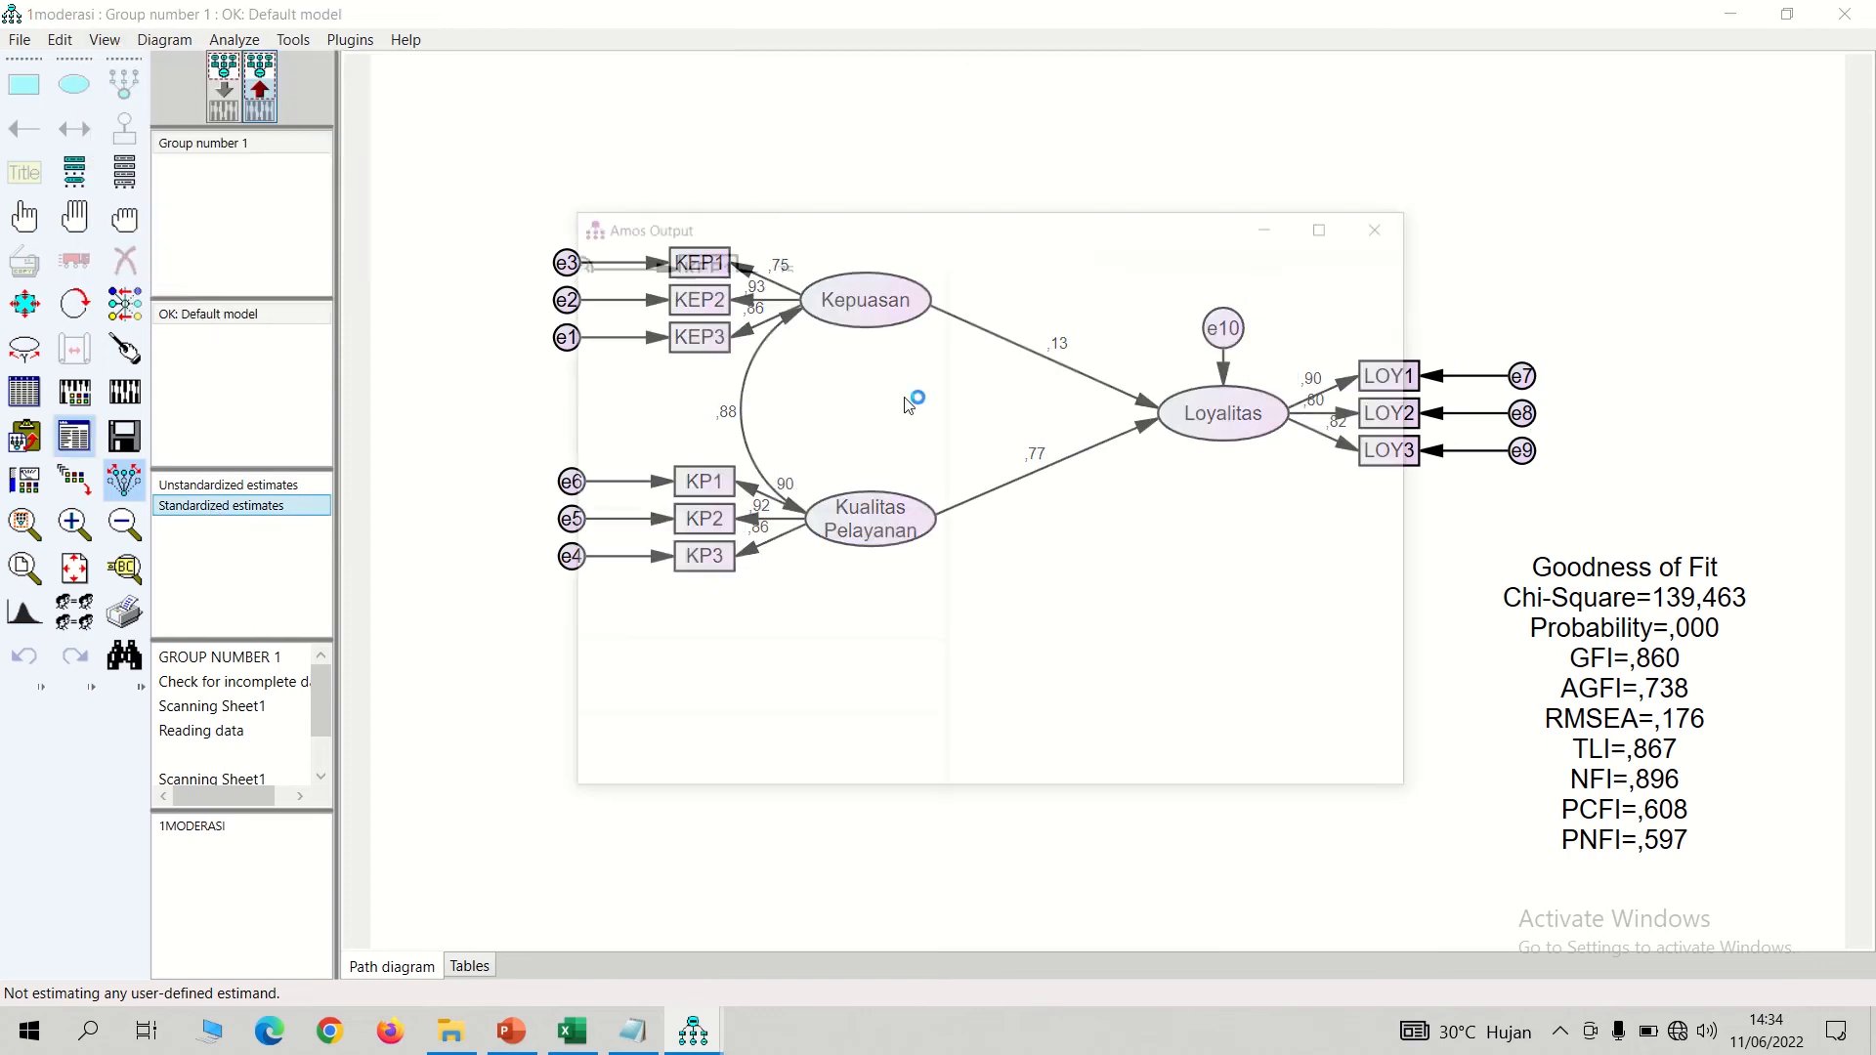
{"action": "left_click", "coordinate": [1330, 222]}
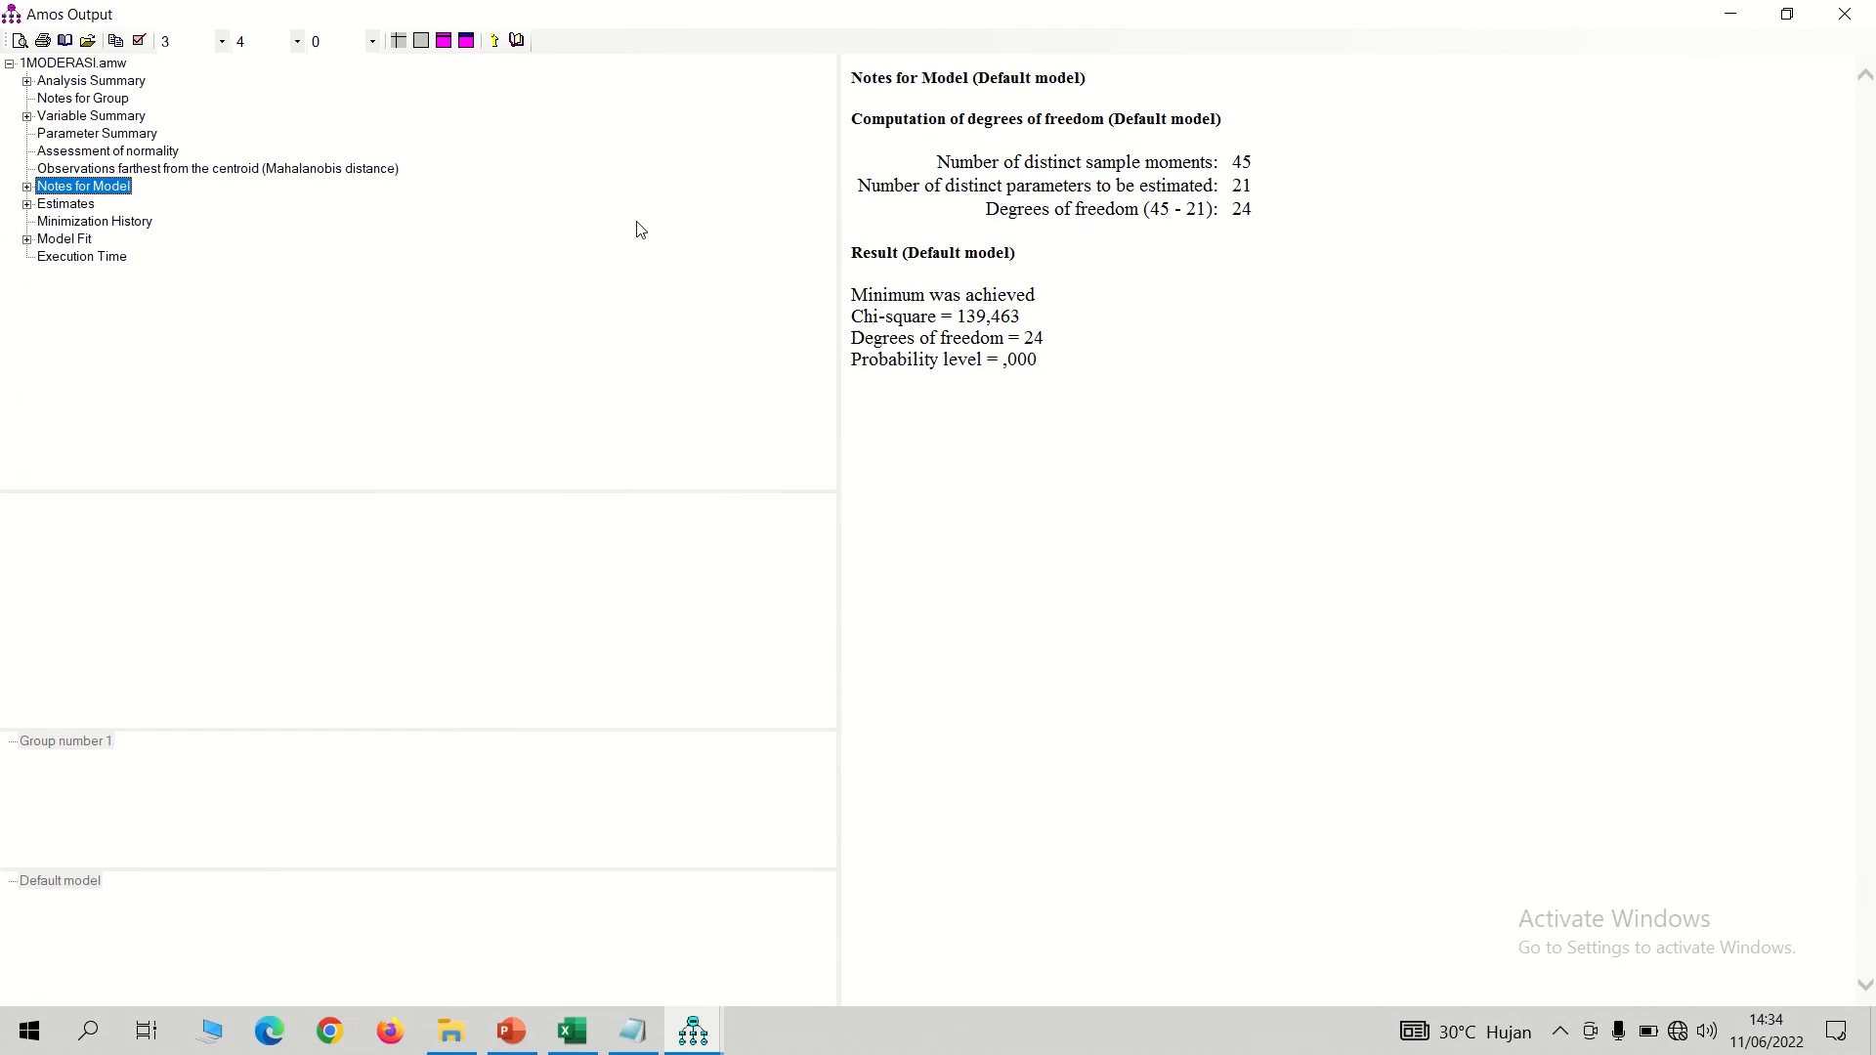
- Examine the Assessment of normality results, checking the multivariate critical ratio
{"action": "left_click", "coordinate": [156, 151]}
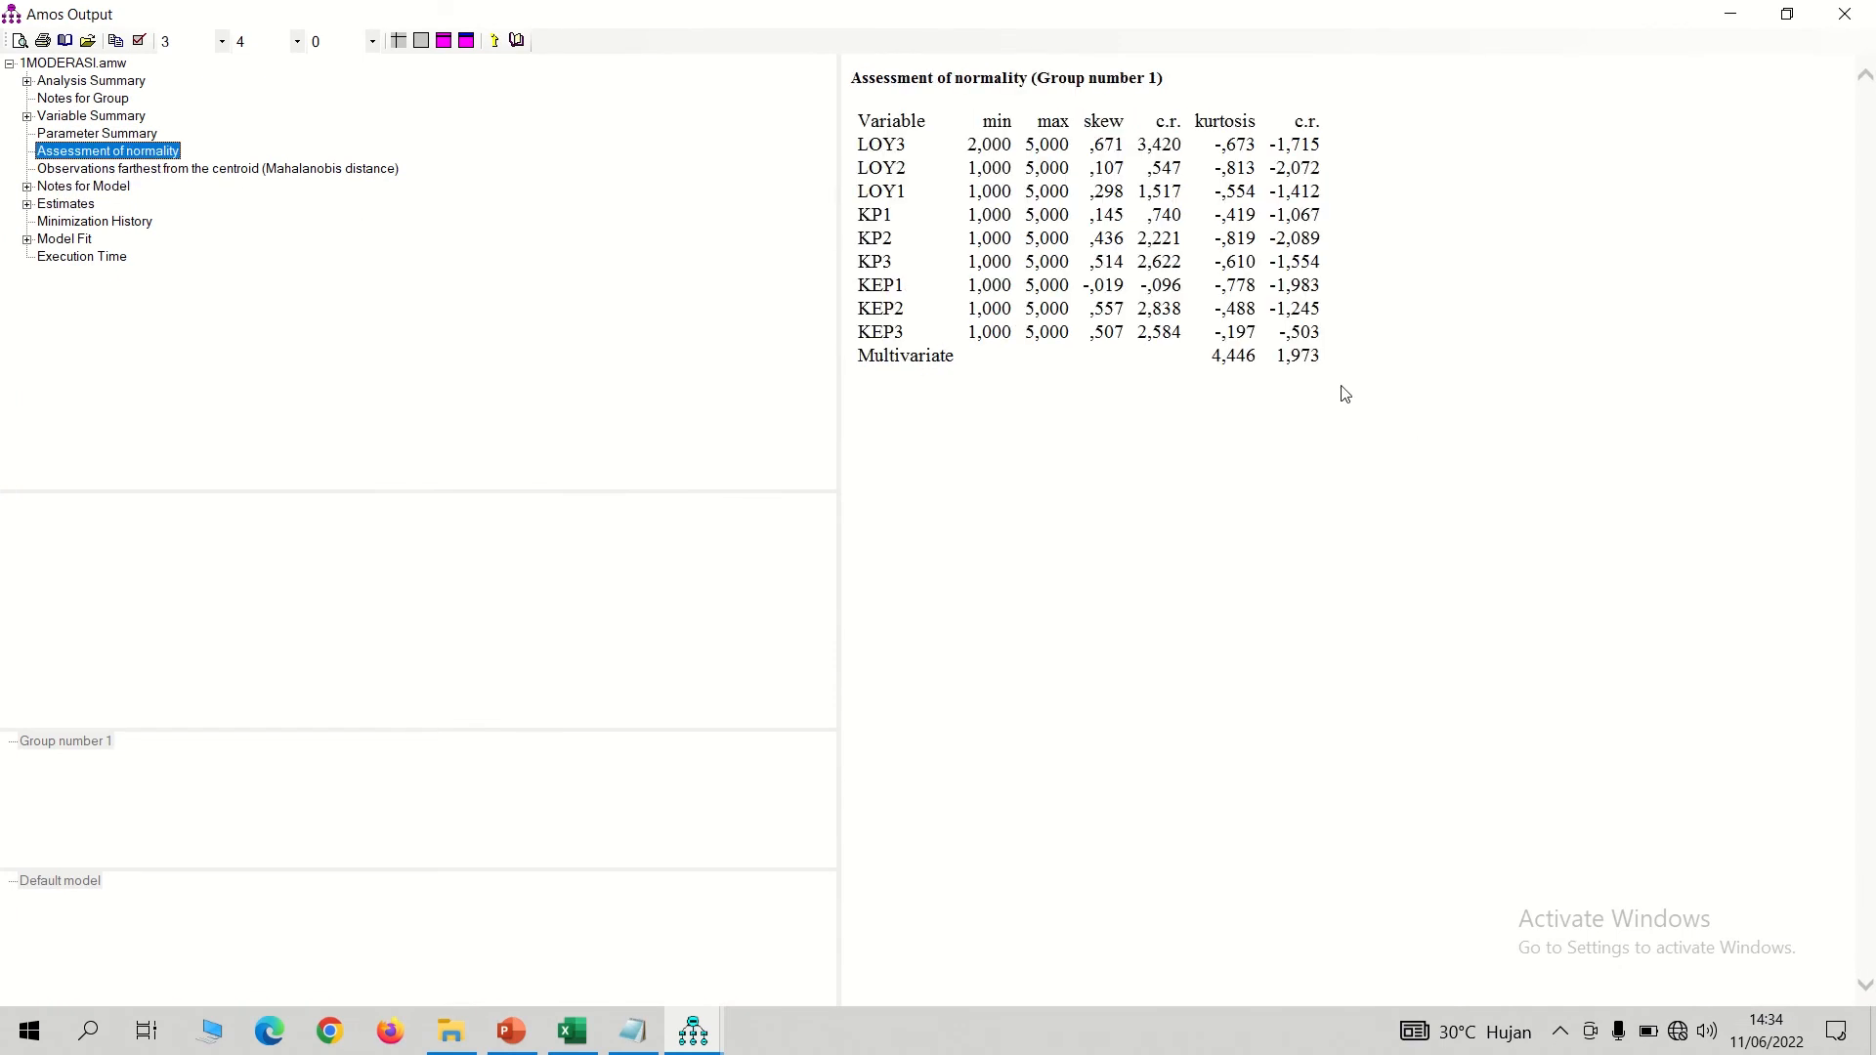
{"action": "left_click_drag", "start_coordinate": [1281, 357], "coordinate": [1315, 355]}
{"action": "left_click", "coordinate": [1201, 493]}
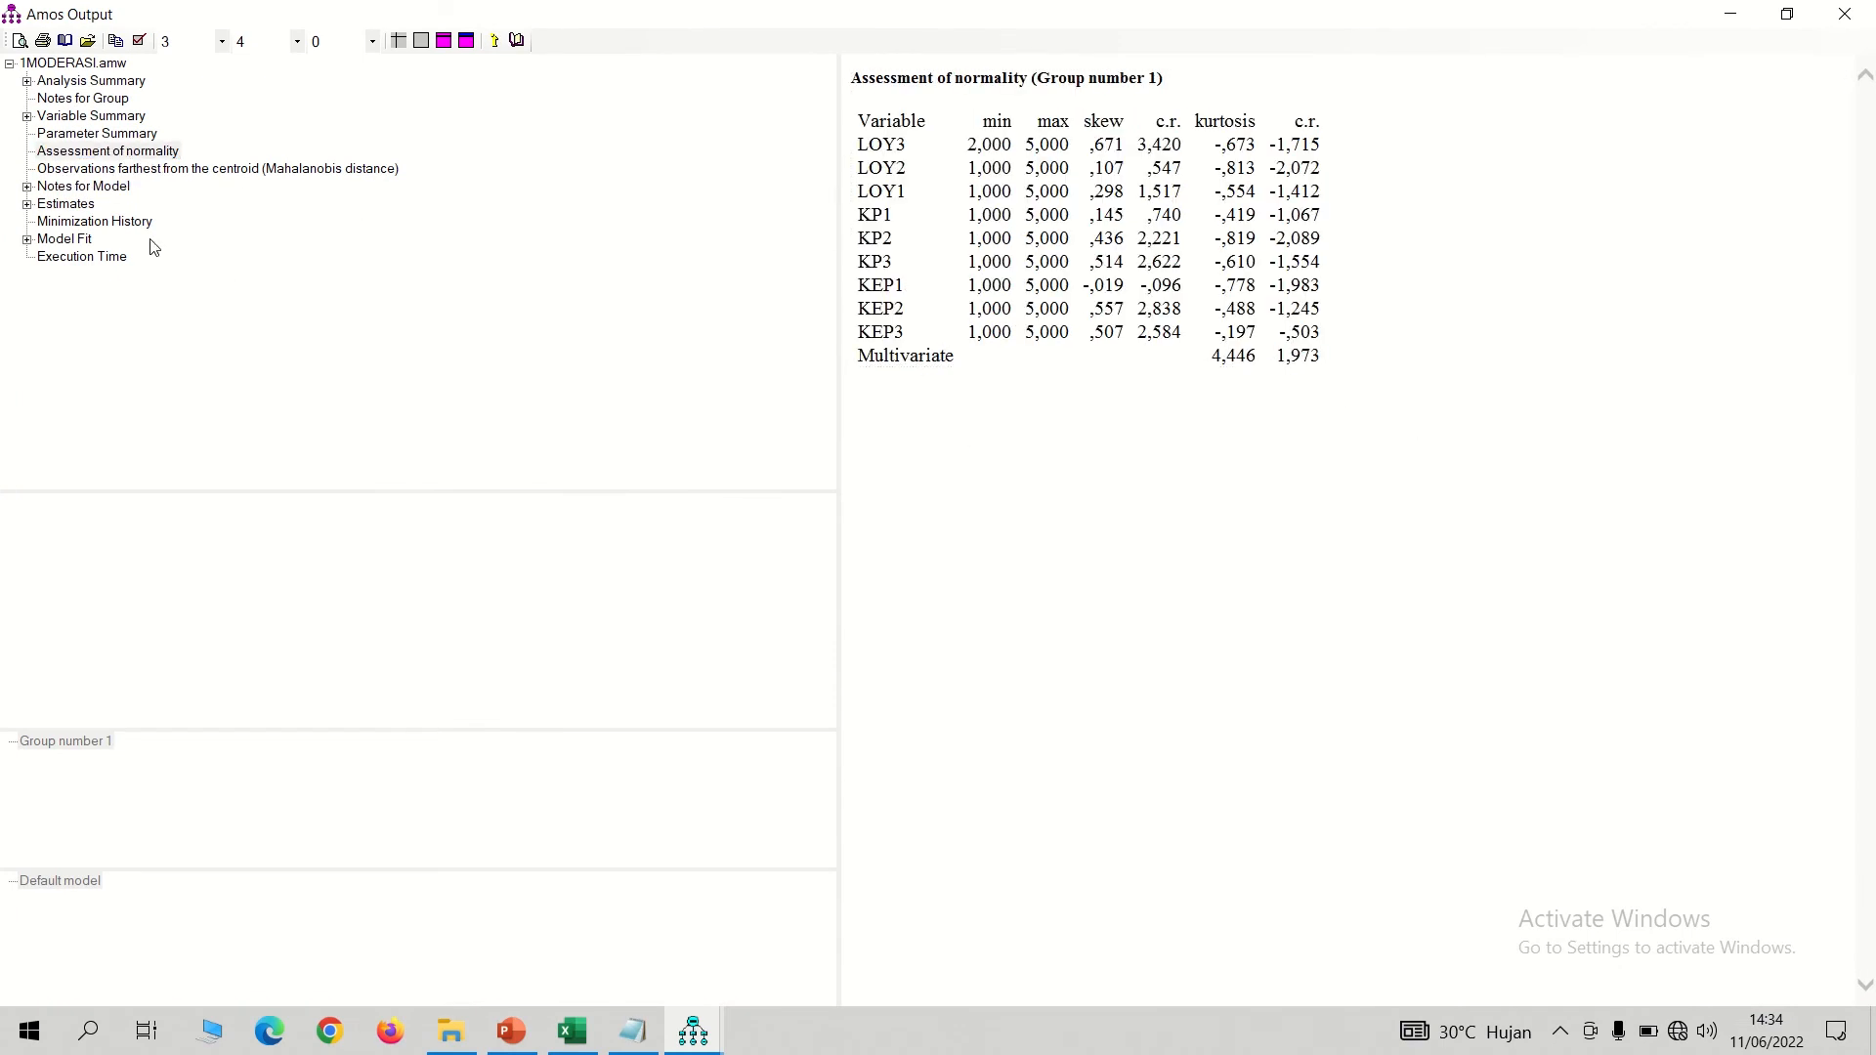
- Copy the KEP, KP and LOY indicator rows from the Standardized Regression Weights table under the scalar estimates
{"action": "left_click", "coordinate": [28, 205]}
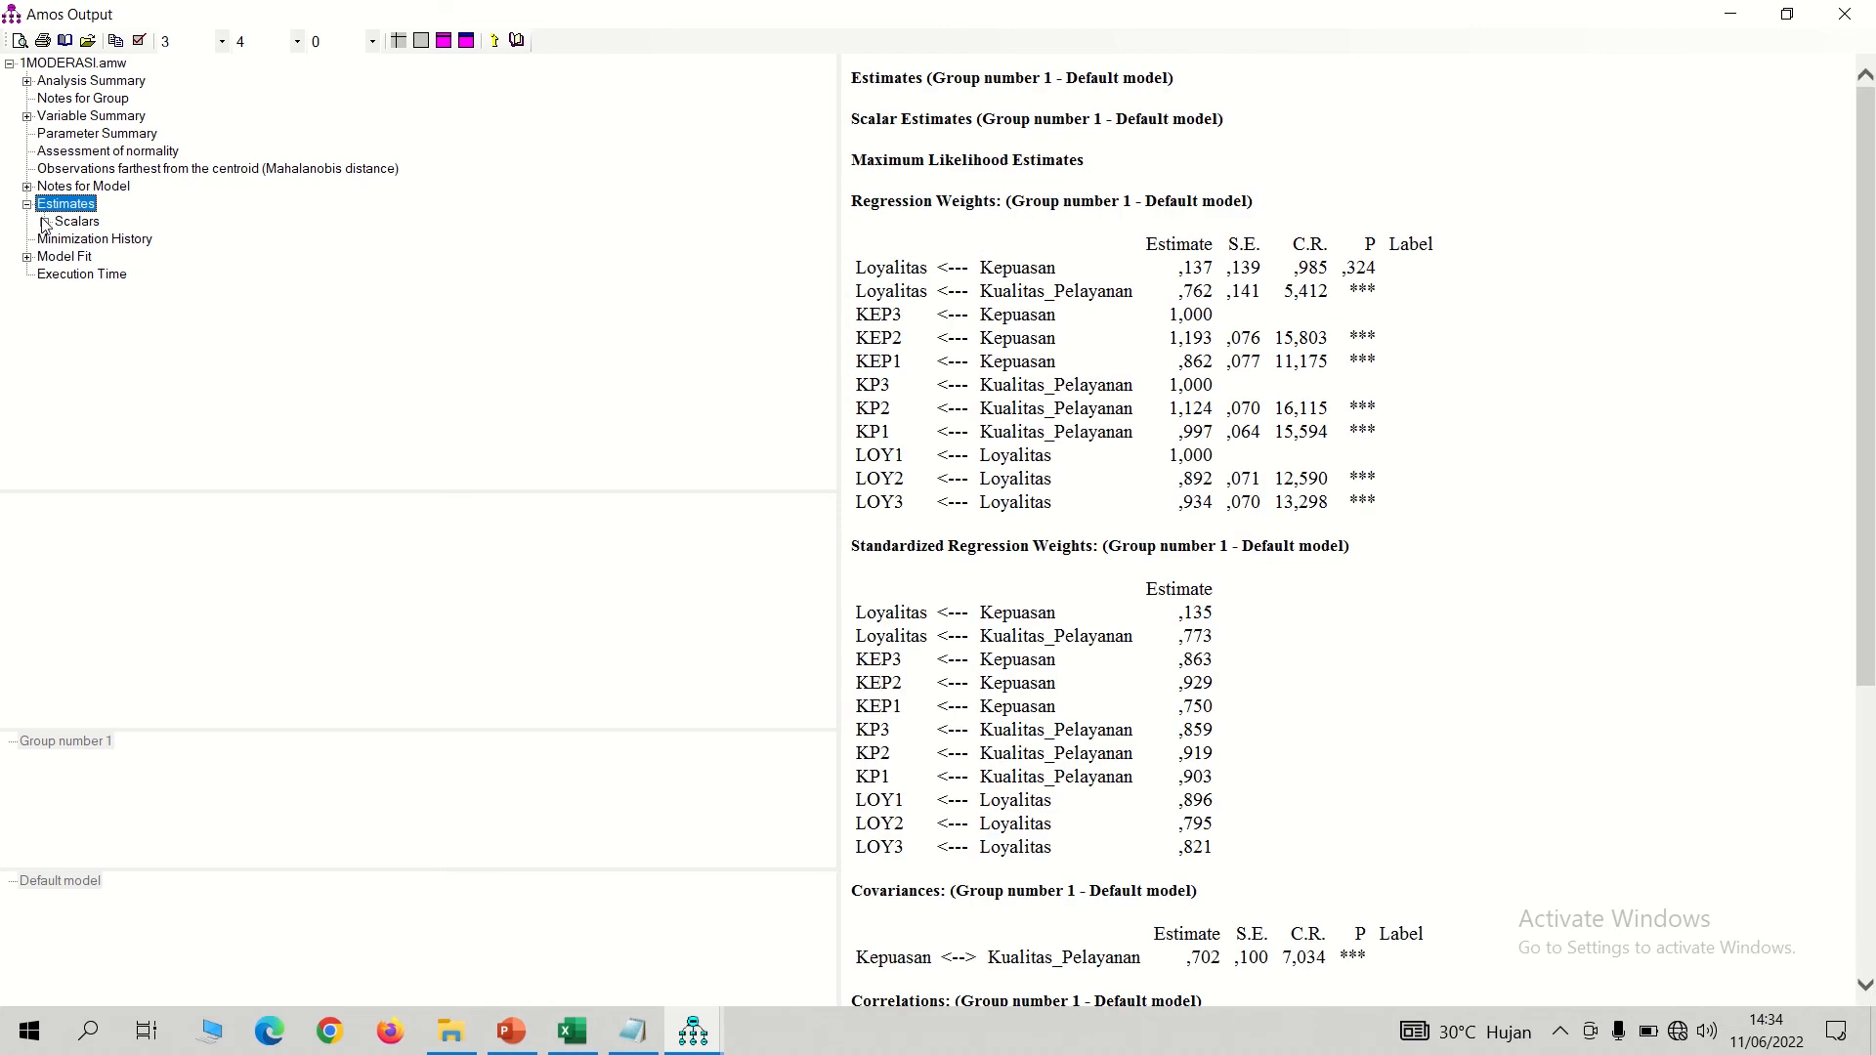
{"action": "left_click", "coordinate": [44, 223]}
{"action": "left_click", "coordinate": [133, 258]}
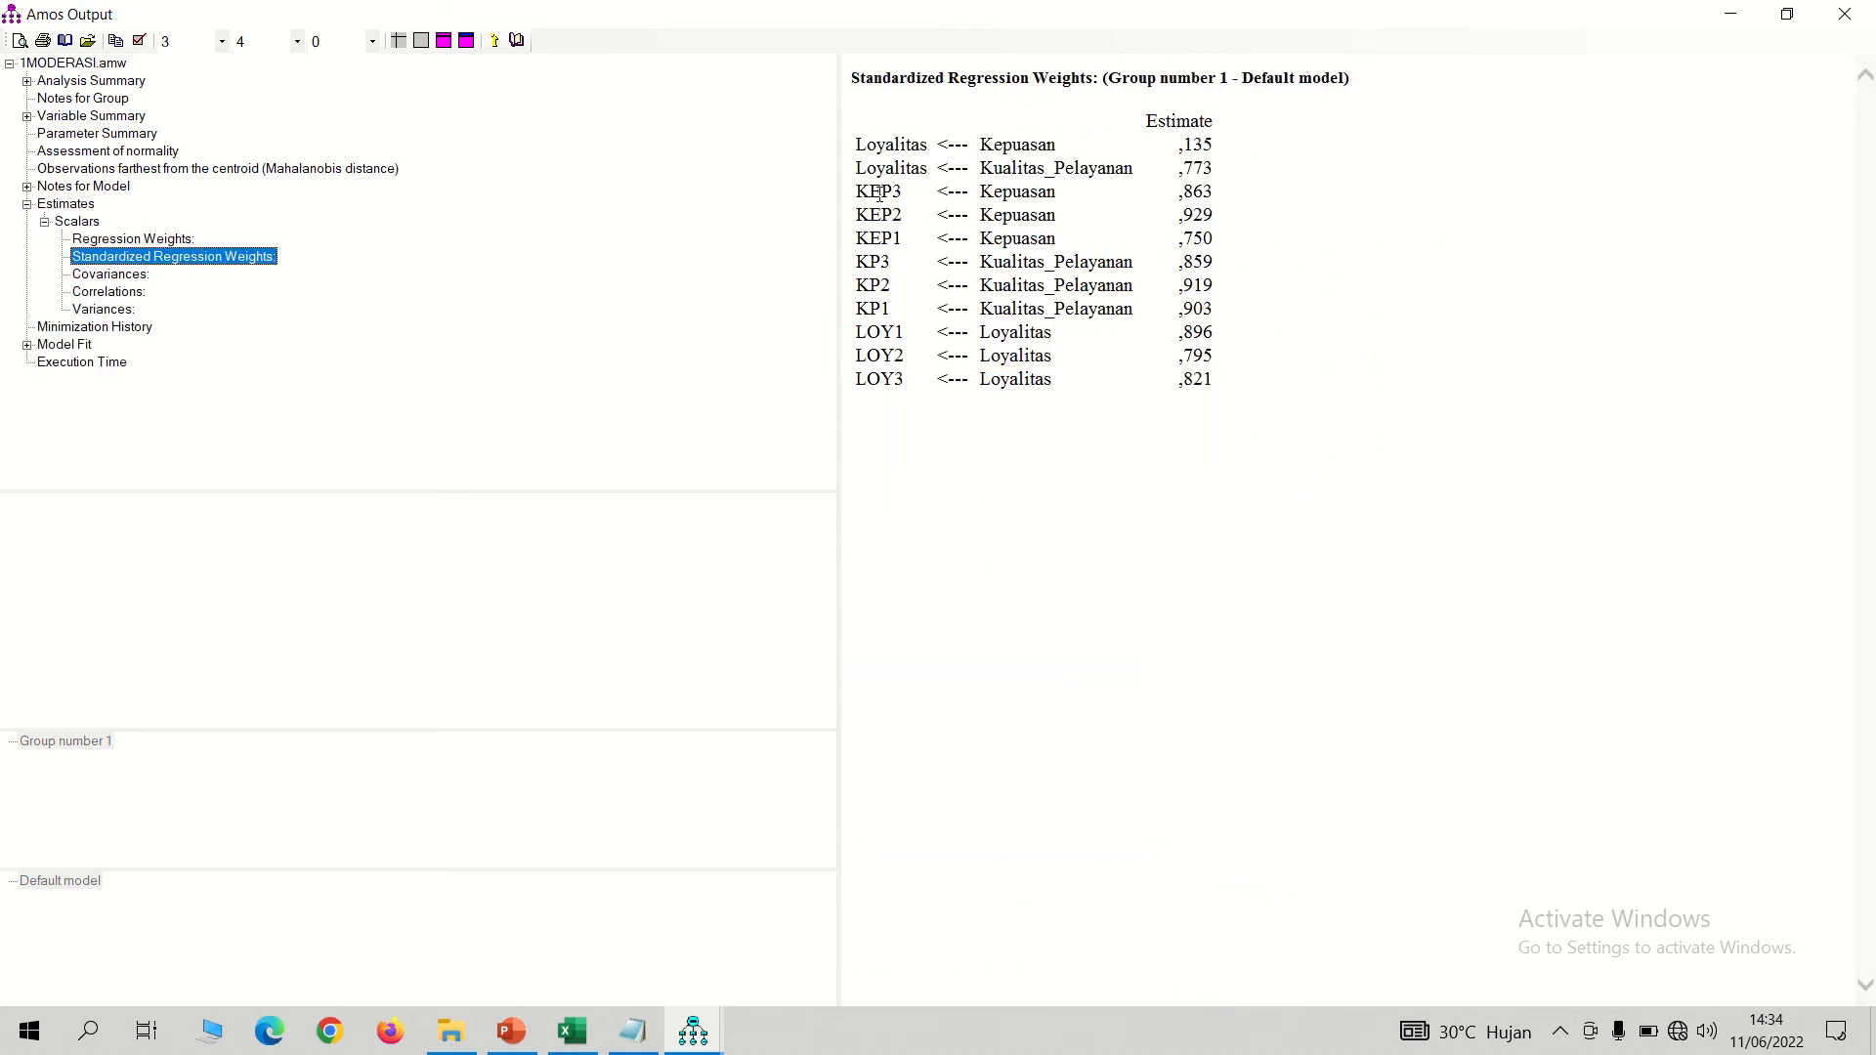
{"action": "left_click_drag", "start_coordinate": [858, 192], "coordinate": [1202, 387]}
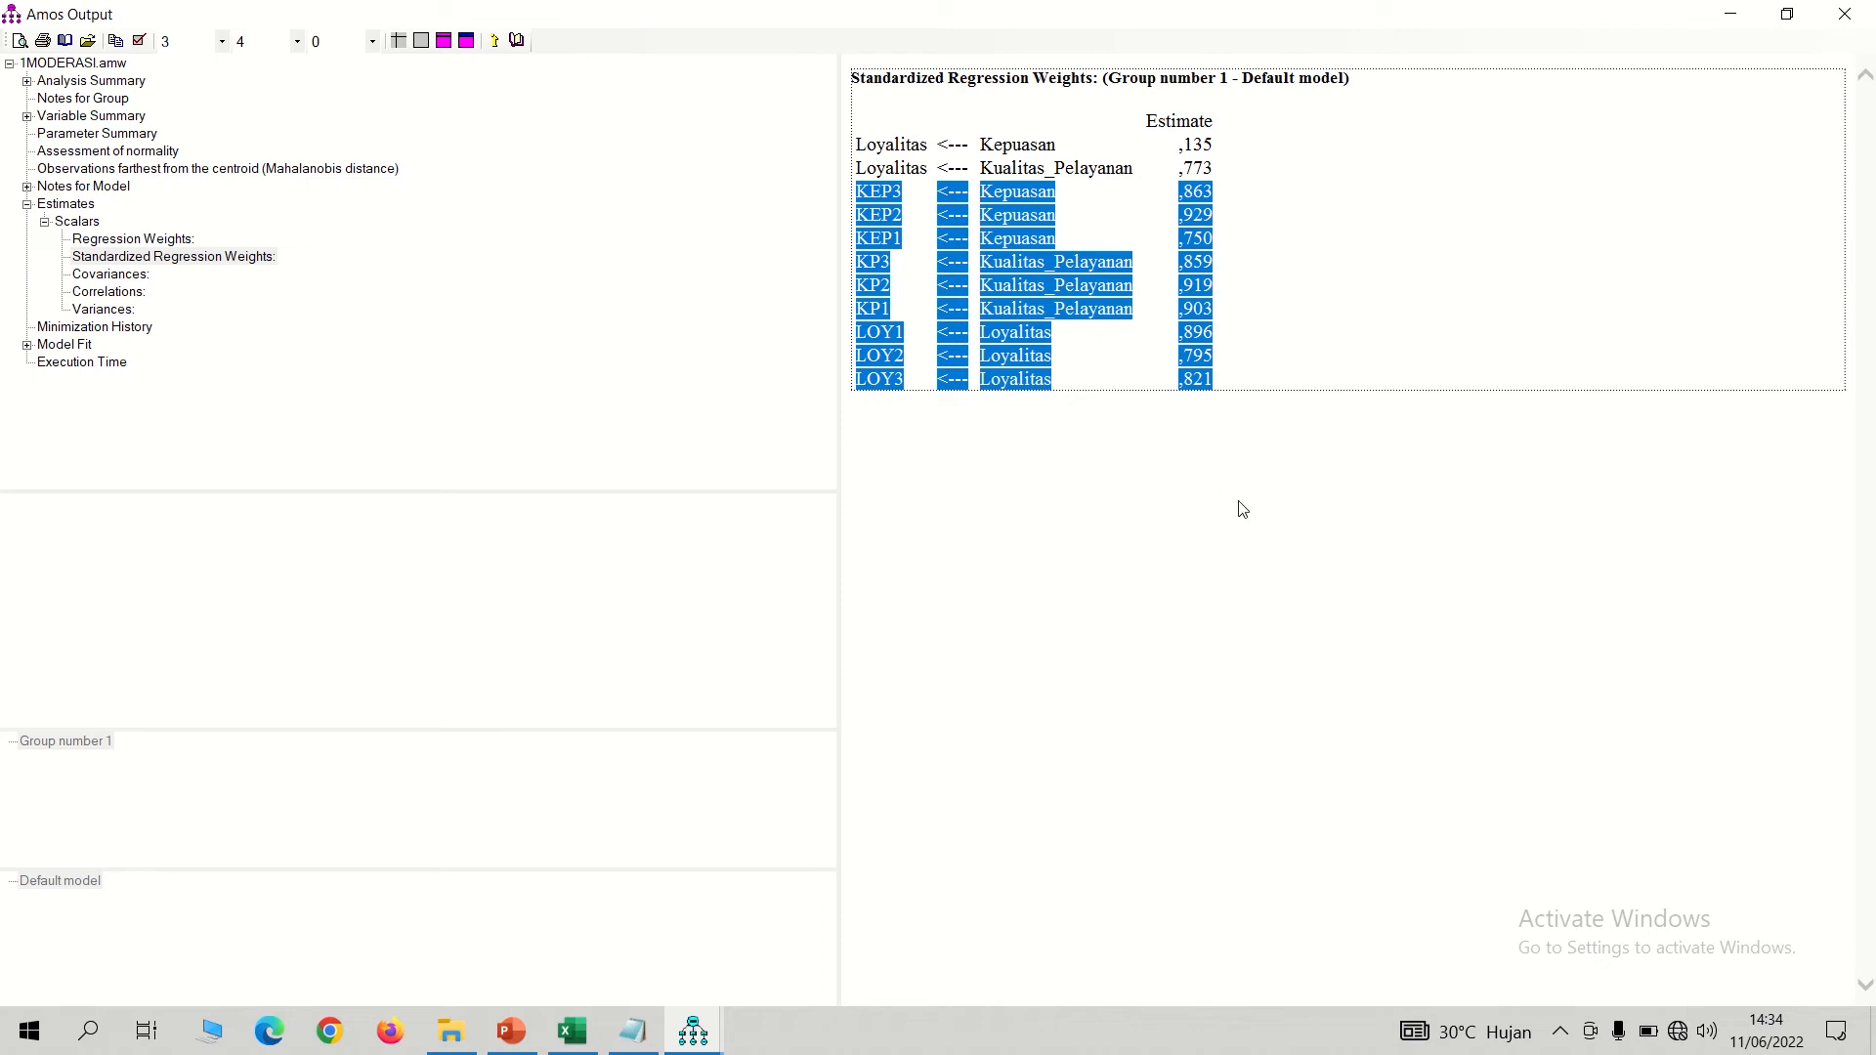
- Switch to Excel's RELIABILITAS sheet, move the formula picture closer to the reliability table and paste the copied indicator loadings at N6
{"action": "left_click", "coordinate": [586, 1028]}
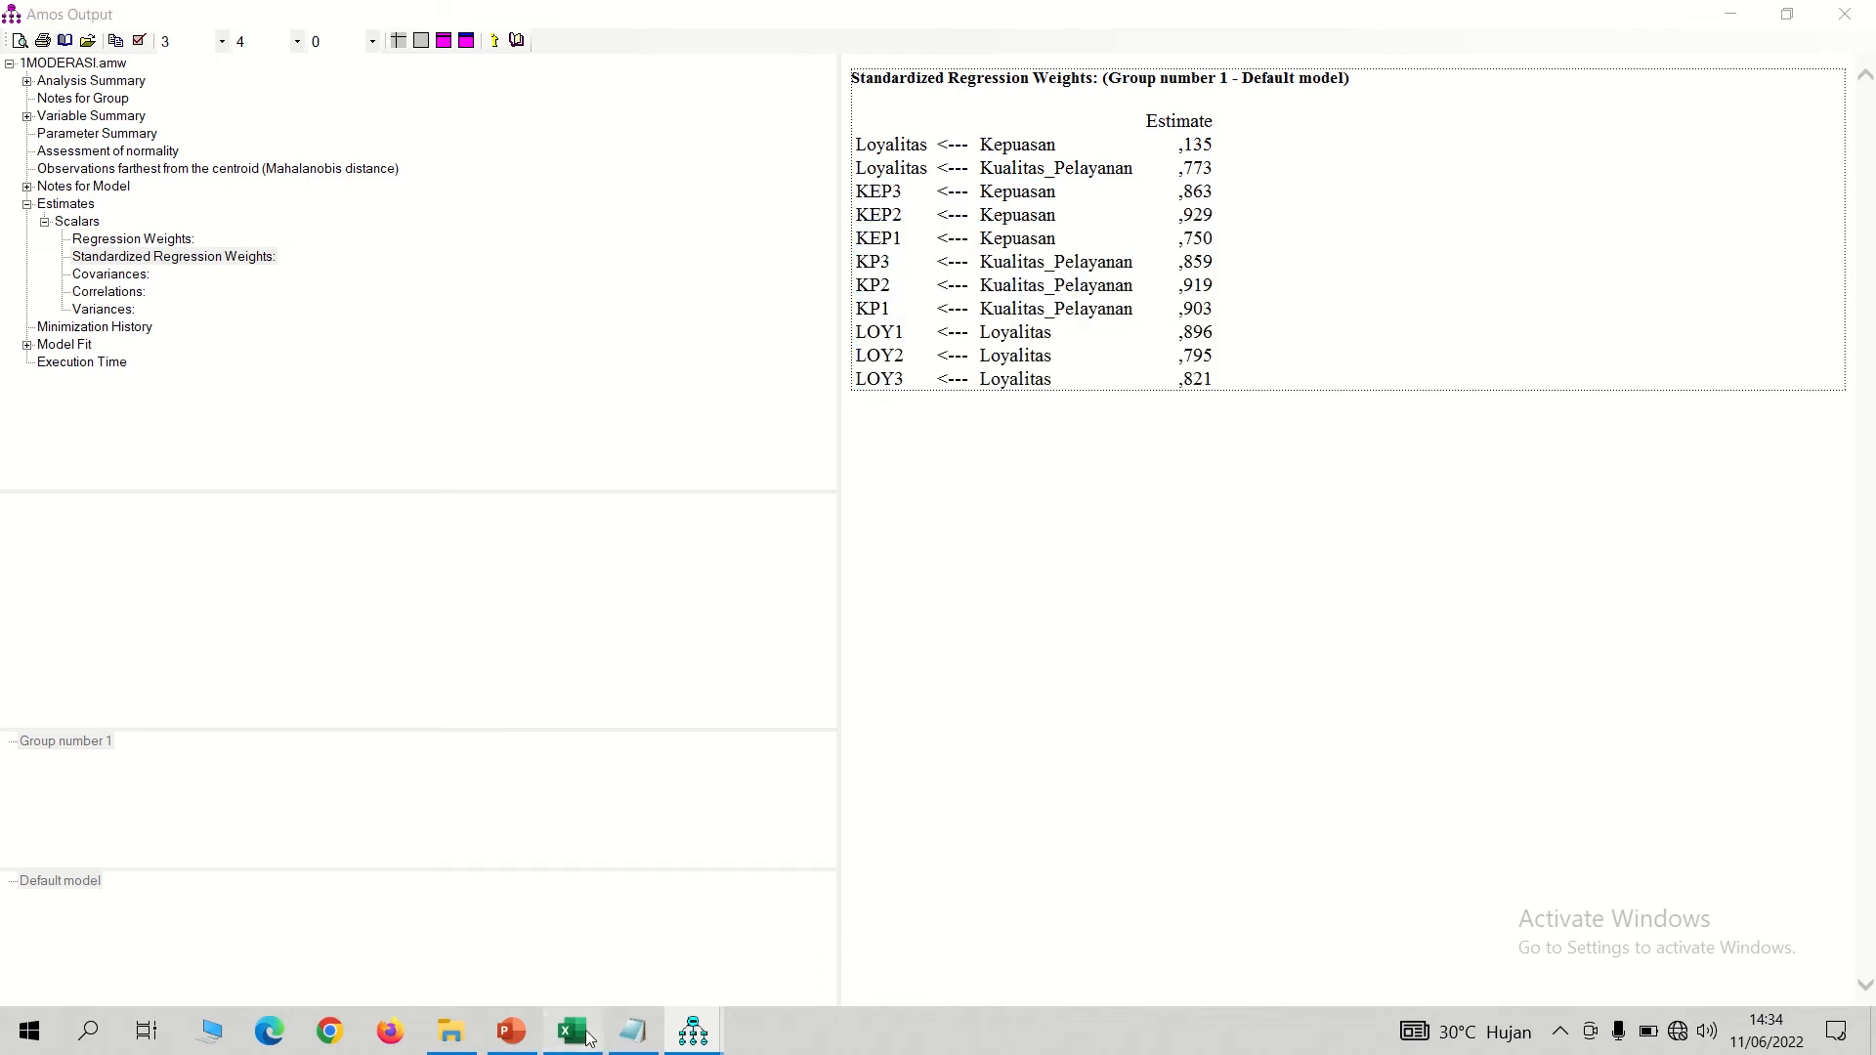
{"action": "left_click", "coordinate": [235, 963]}
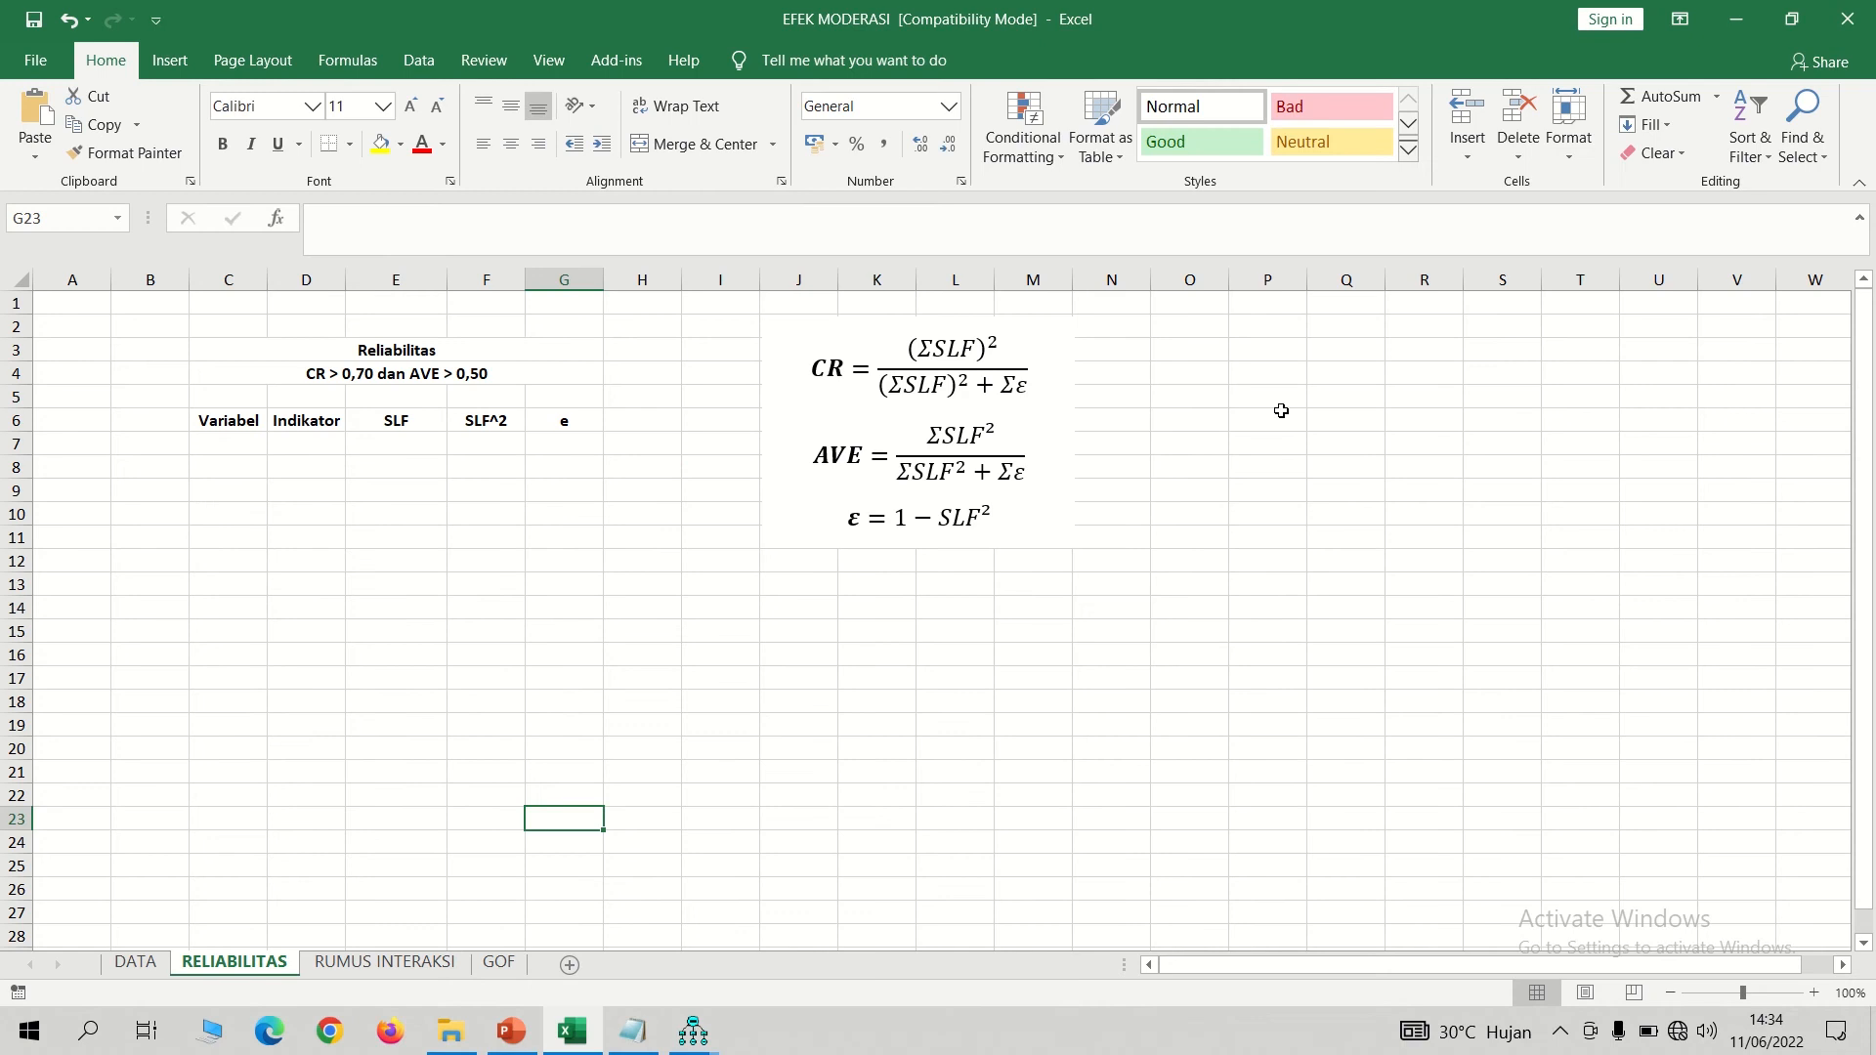
{"action": "left_click_drag", "start_coordinate": [958, 466], "coordinate": [855, 457]}
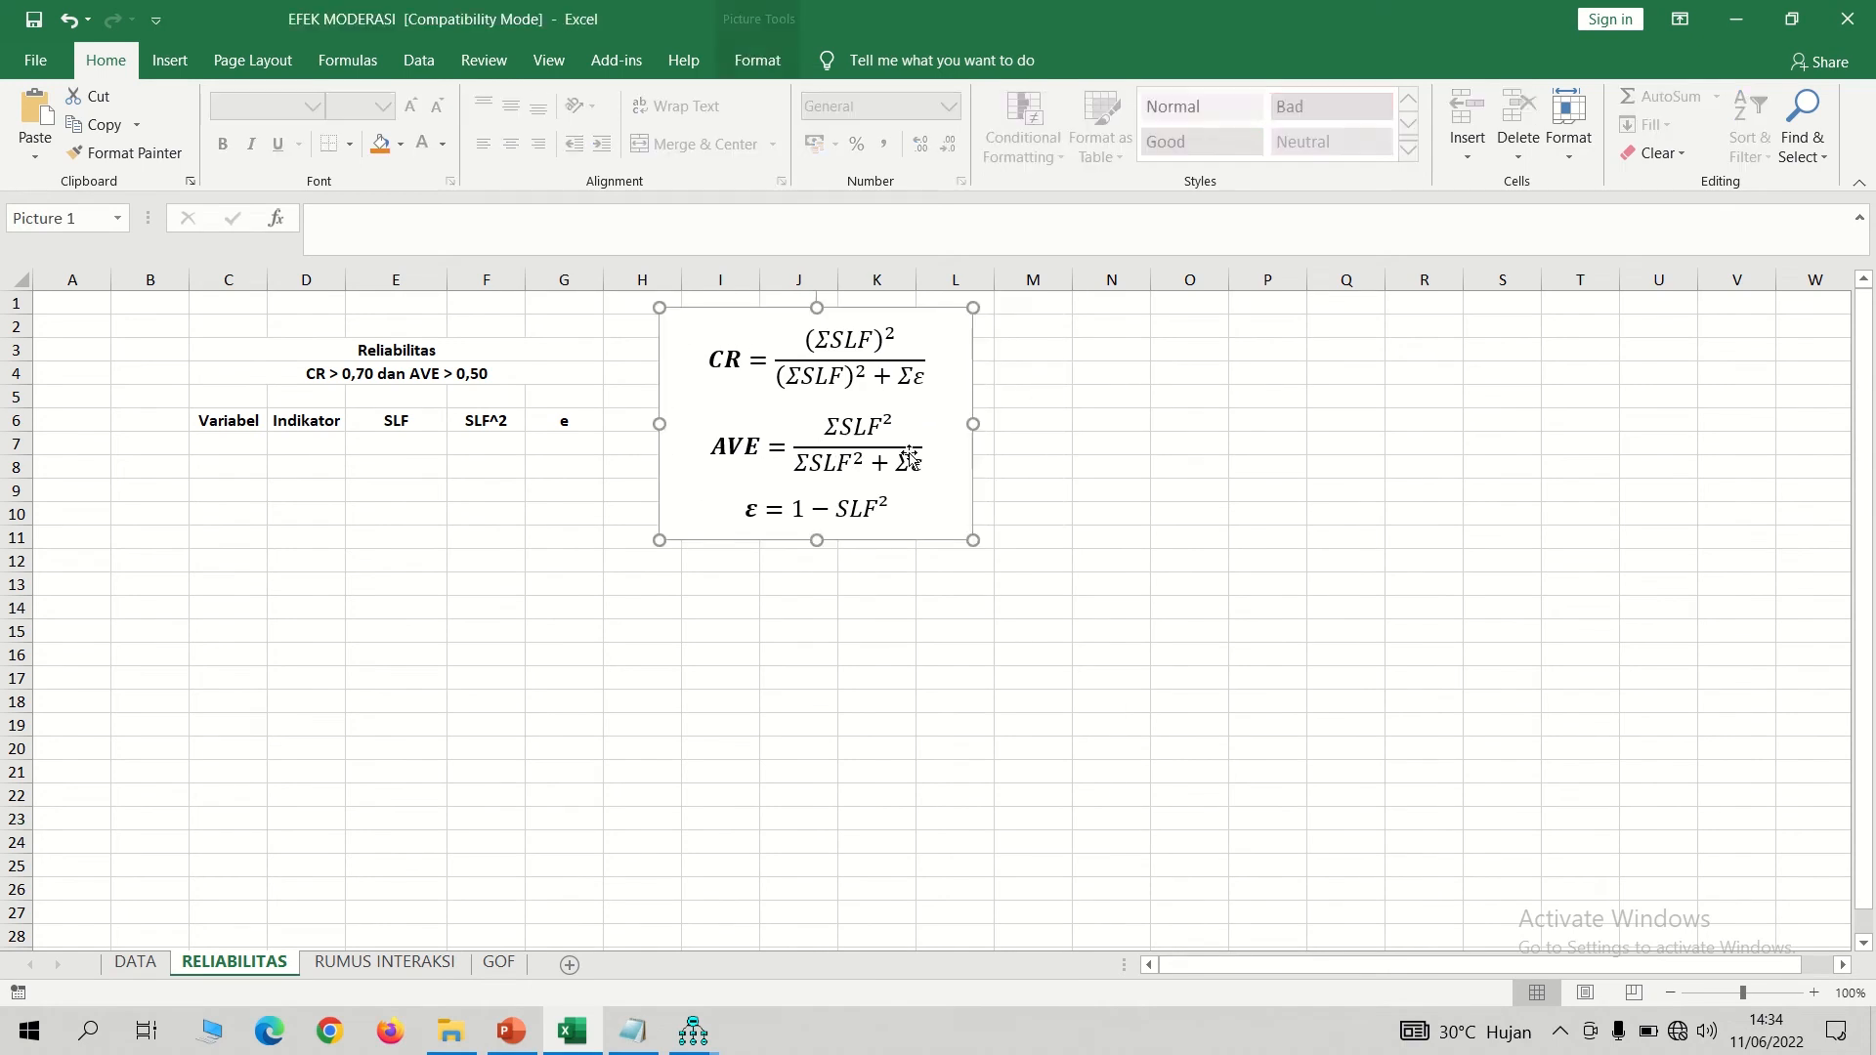
{"action": "left_click", "coordinate": [1093, 418]}
{"action": "type", "text": "KEP3\t<---\tKepuasan\t0,863 KEP2\t<---\tKepuasan\t0,929 KEP1\t<---\tKepuasan\t0,75 KP3\t<---\tKualitas_Pelayanan\t0,859 KP2\t<---\tKualitas_Pelayanan\t0,919 KP1\t<---\tKualitas_Pelayanan\t0,903 LOY1\t<---\tLoyalitas\t0,896 LOY2\t<---\tLoyalitas\t0,795 LOY3\t<---\tLoyalitas\t0,821"}
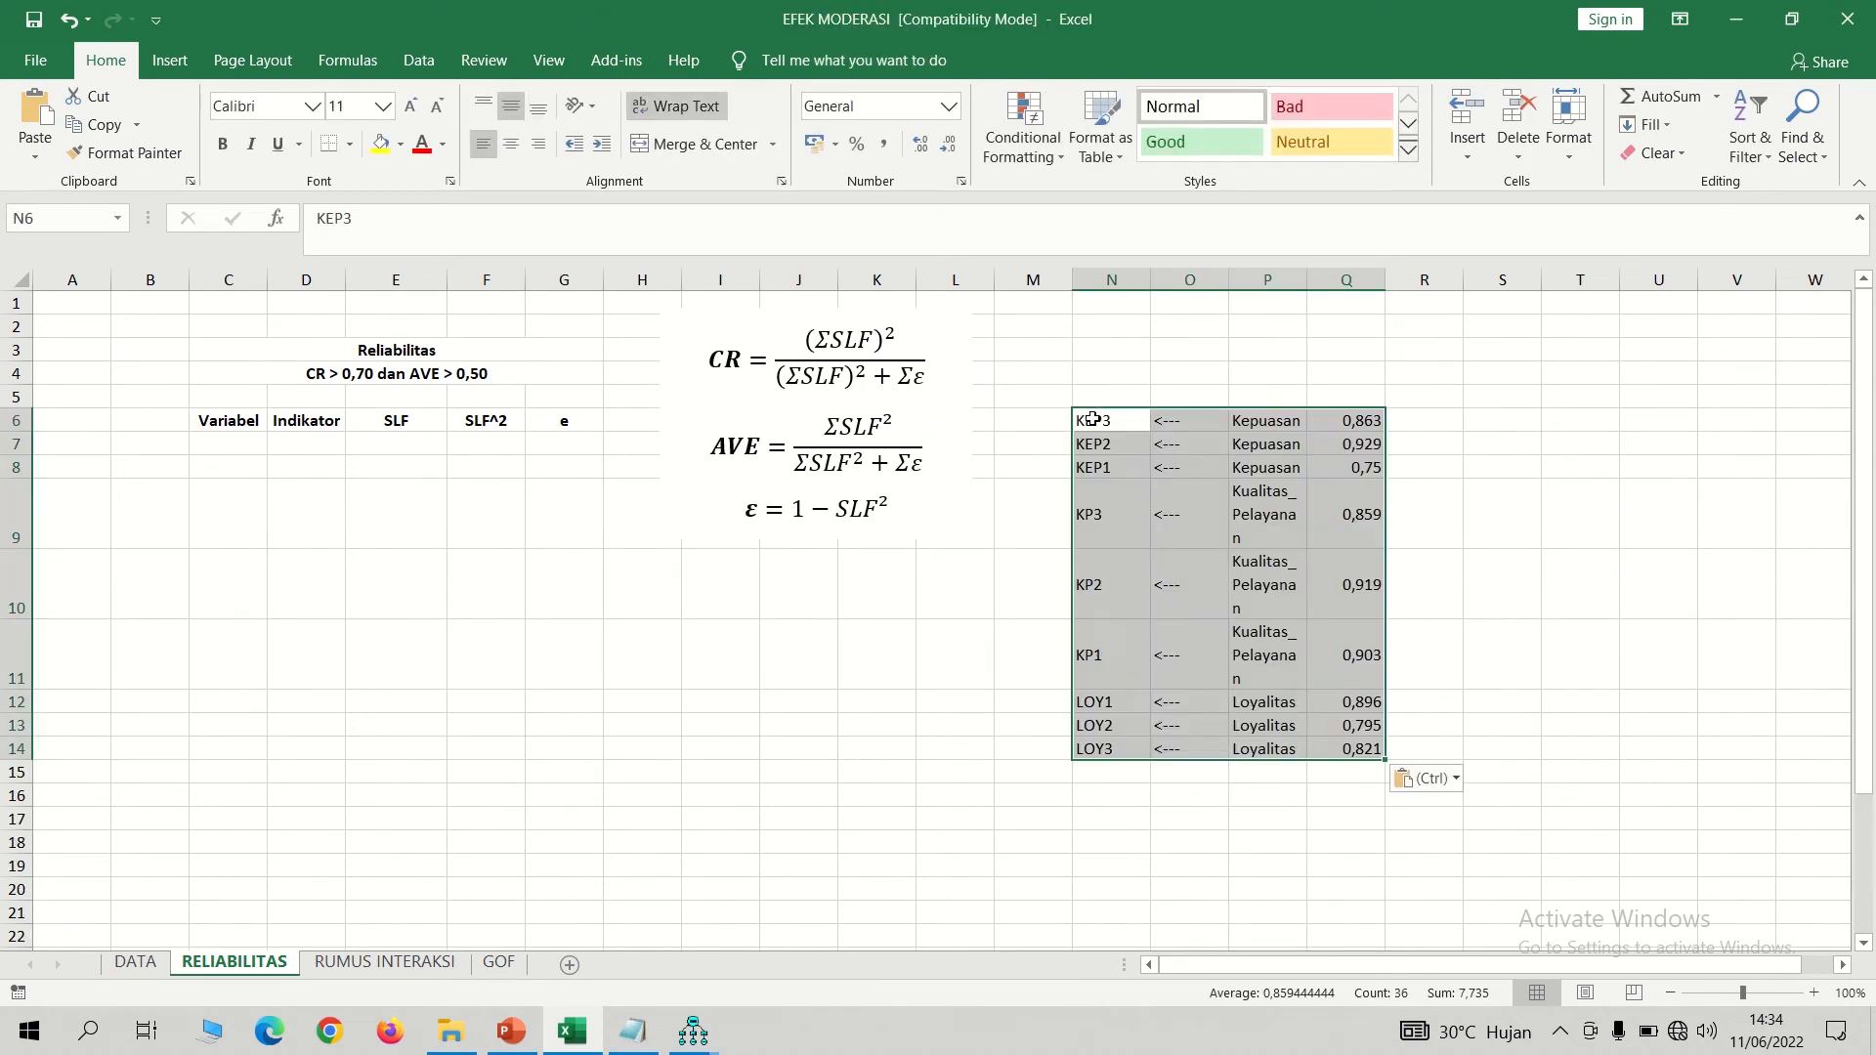
{"action": "left_click", "coordinate": [1482, 530]}
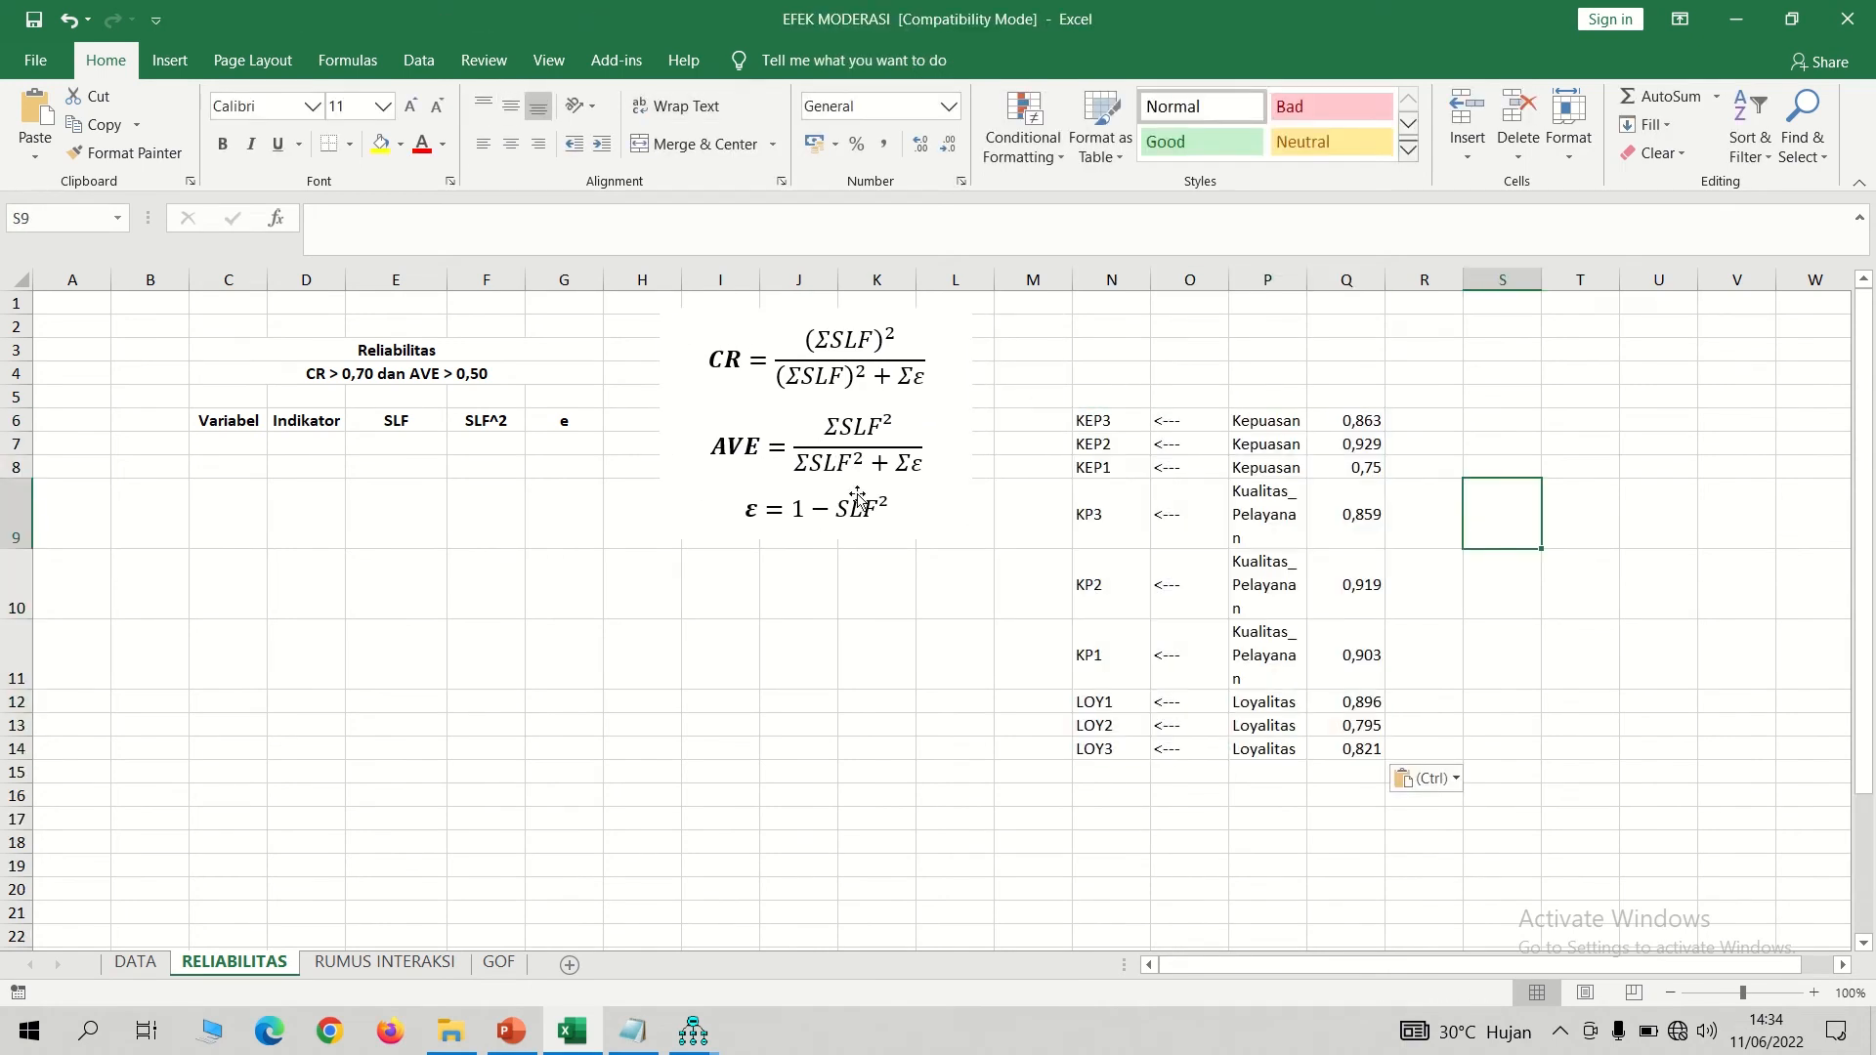
- Reduce rows 9 to 11 to single-line height and widen column P to fit the Kualitas_Pelayanan names
{"action": "left_click", "coordinate": [302, 444]}
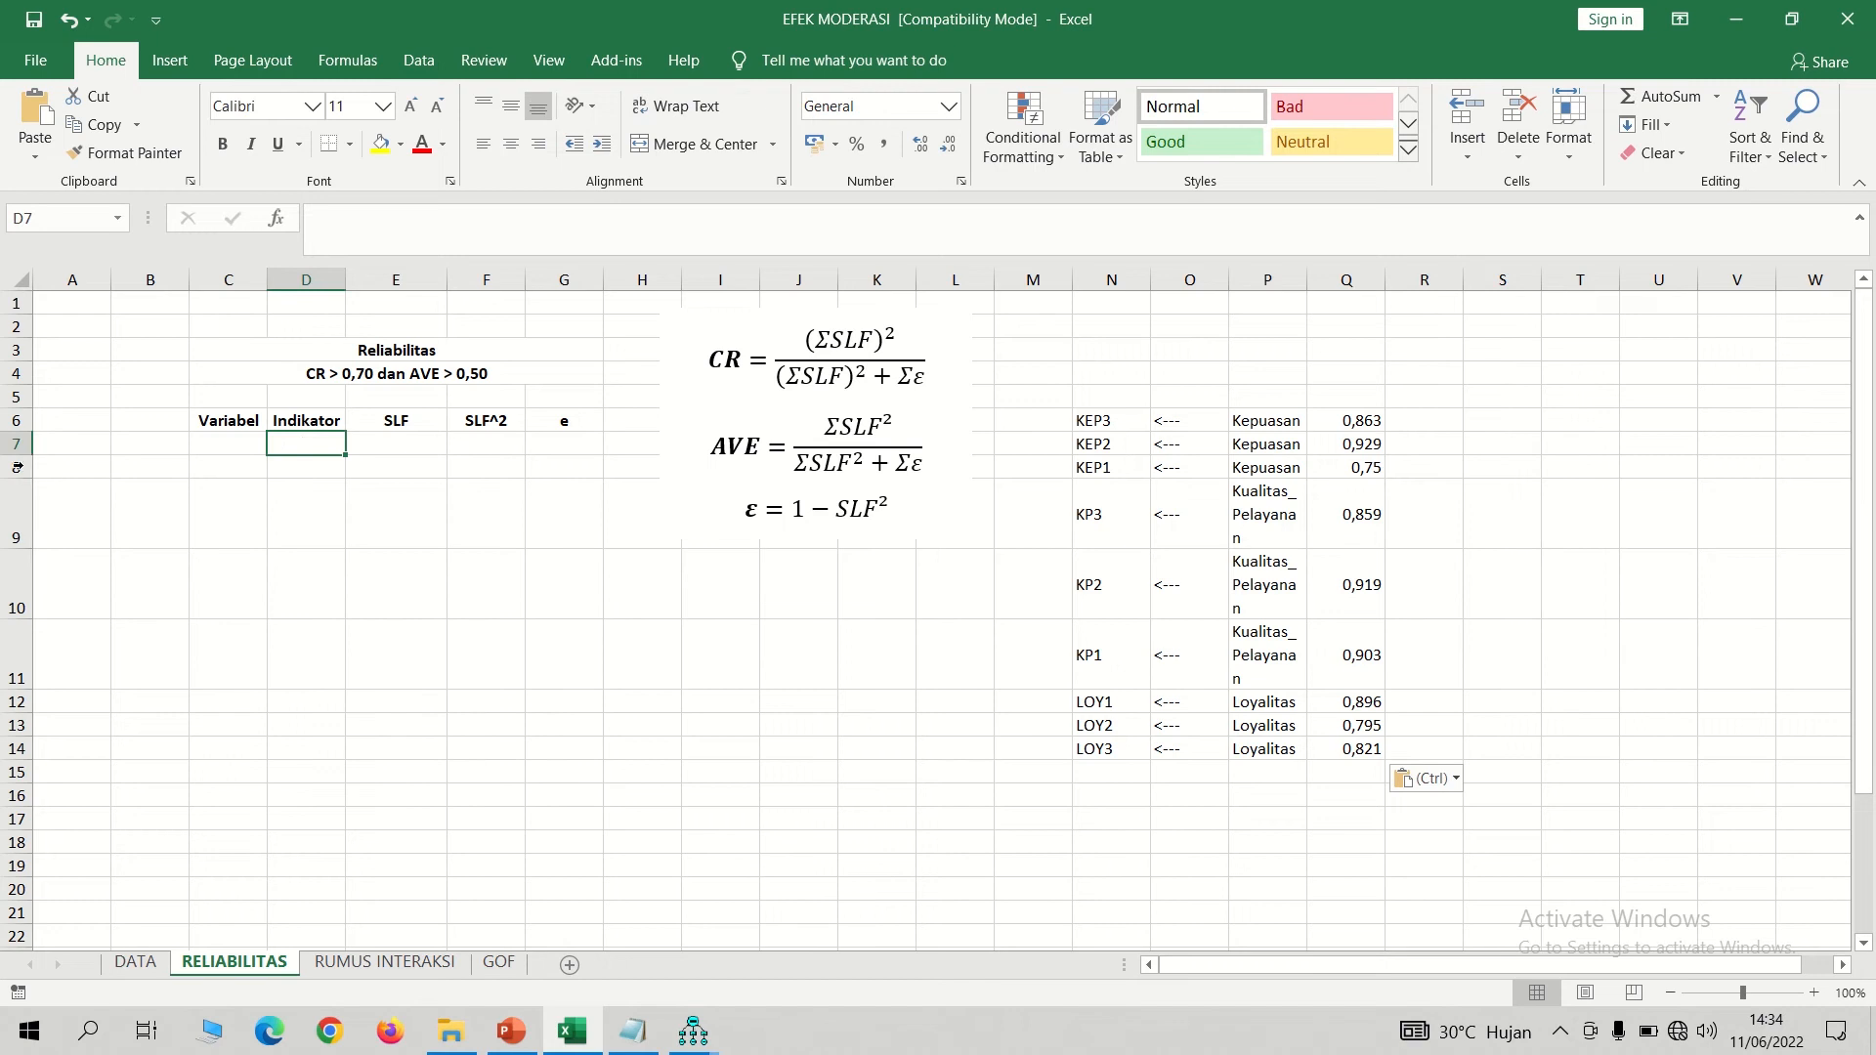
{"action": "left_click_drag", "start_coordinate": [12, 655], "coordinate": [23, 505]}
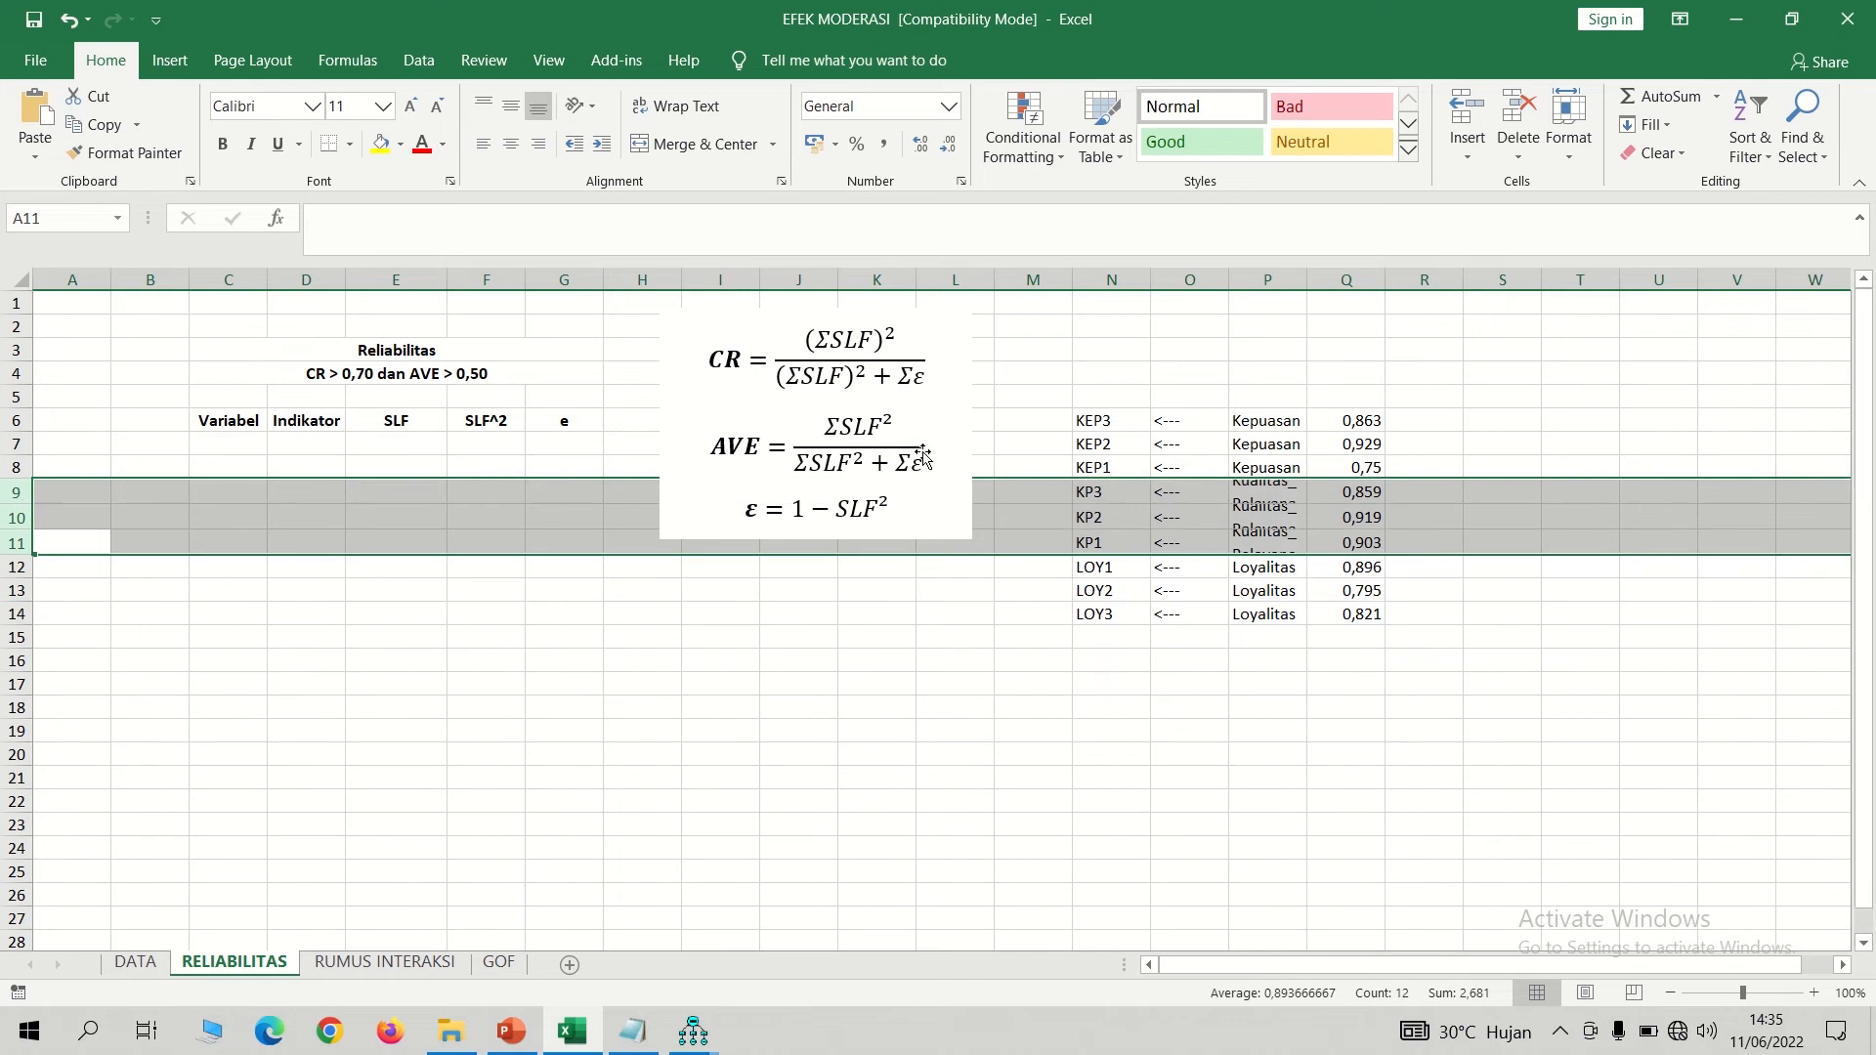
{"action": "left_click_drag", "start_coordinate": [1268, 352], "coordinate": [1419, 276]}
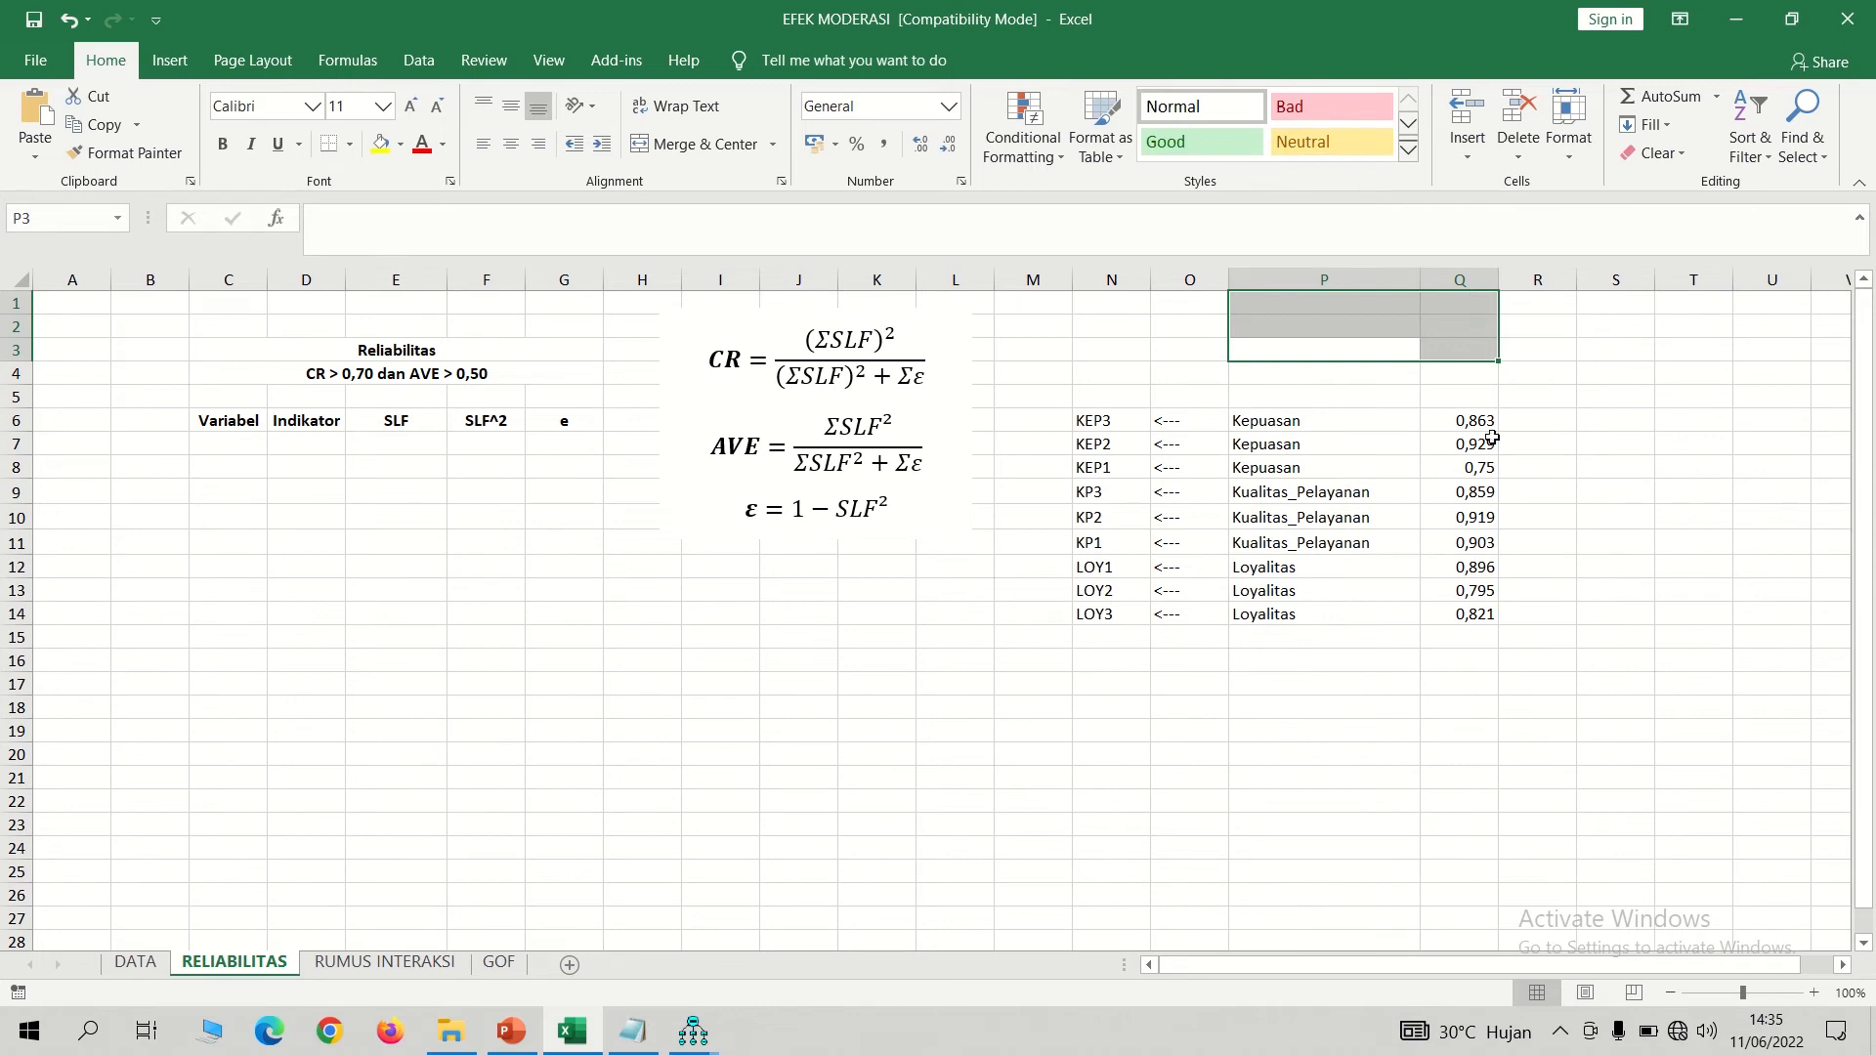
- Copy the three Kepuasan loadings from Q6:Q8 into the SLF column starting at E7
{"action": "left_click_drag", "start_coordinate": [1472, 422], "coordinate": [1477, 467]}
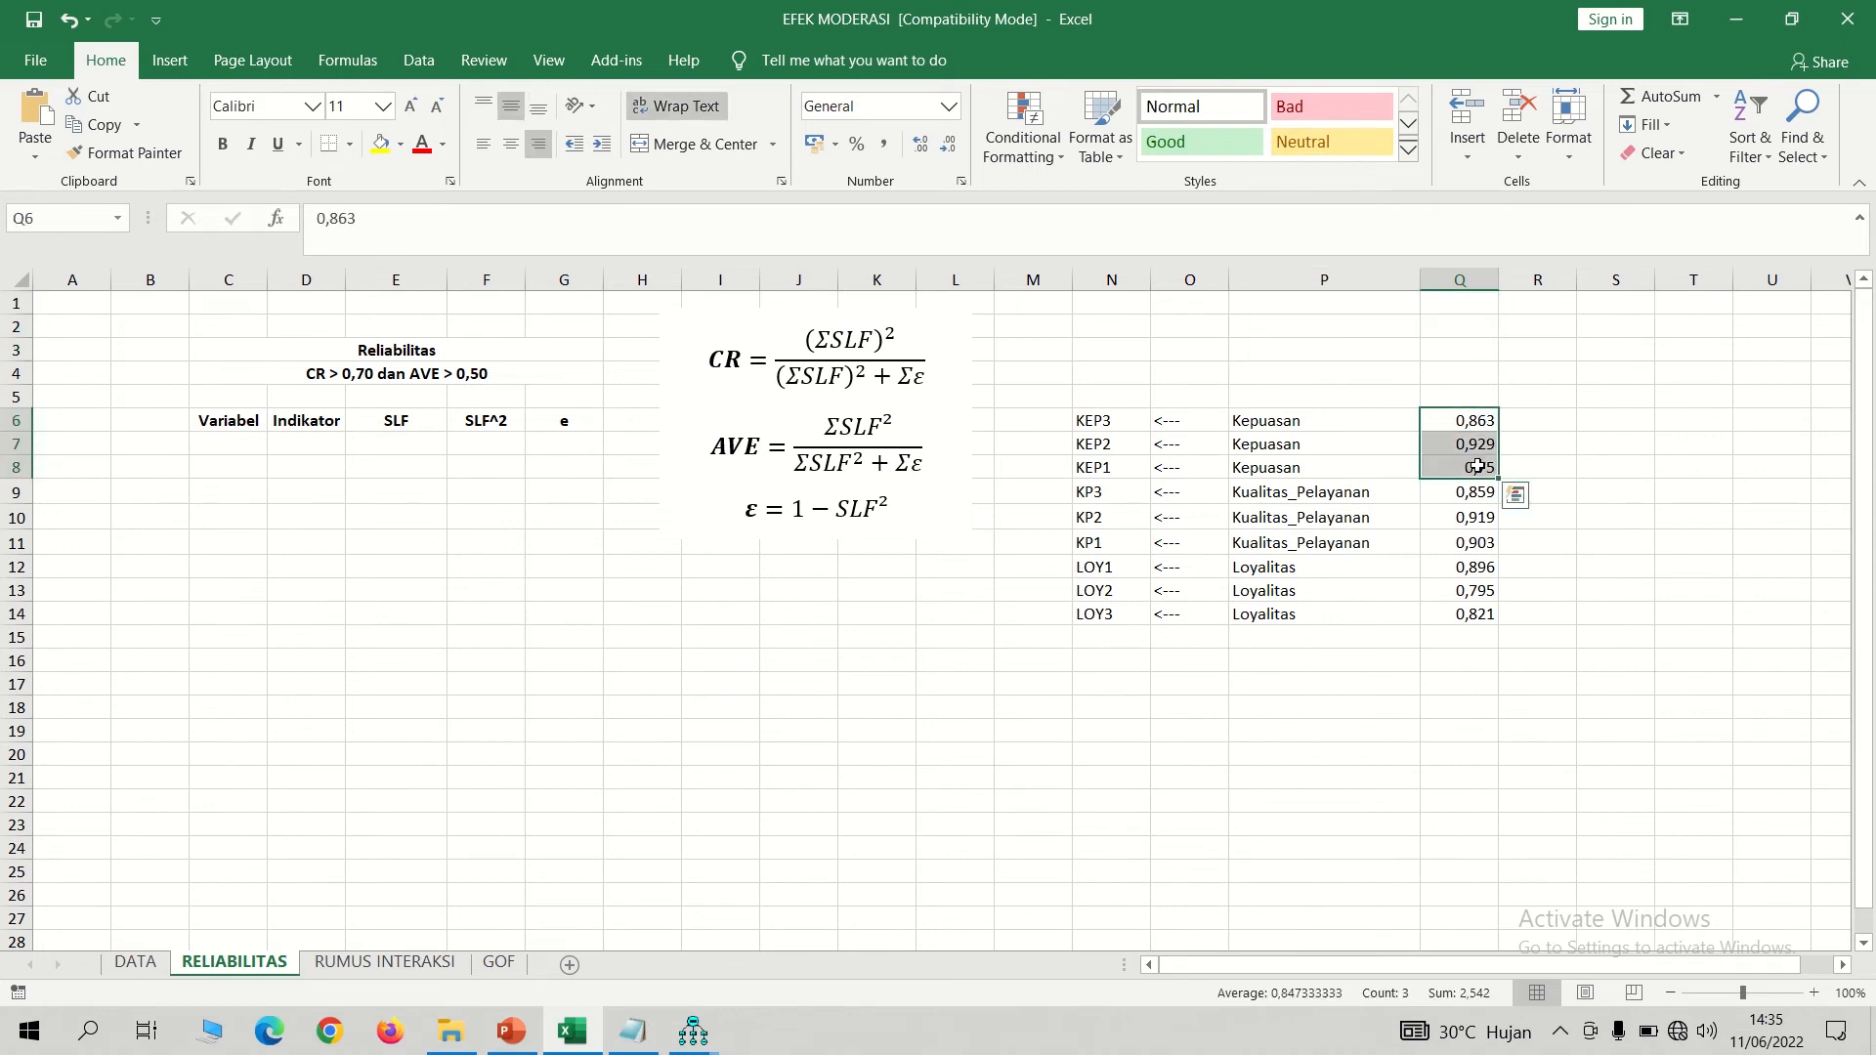
{"action": "key", "text": "ctrl+c"}
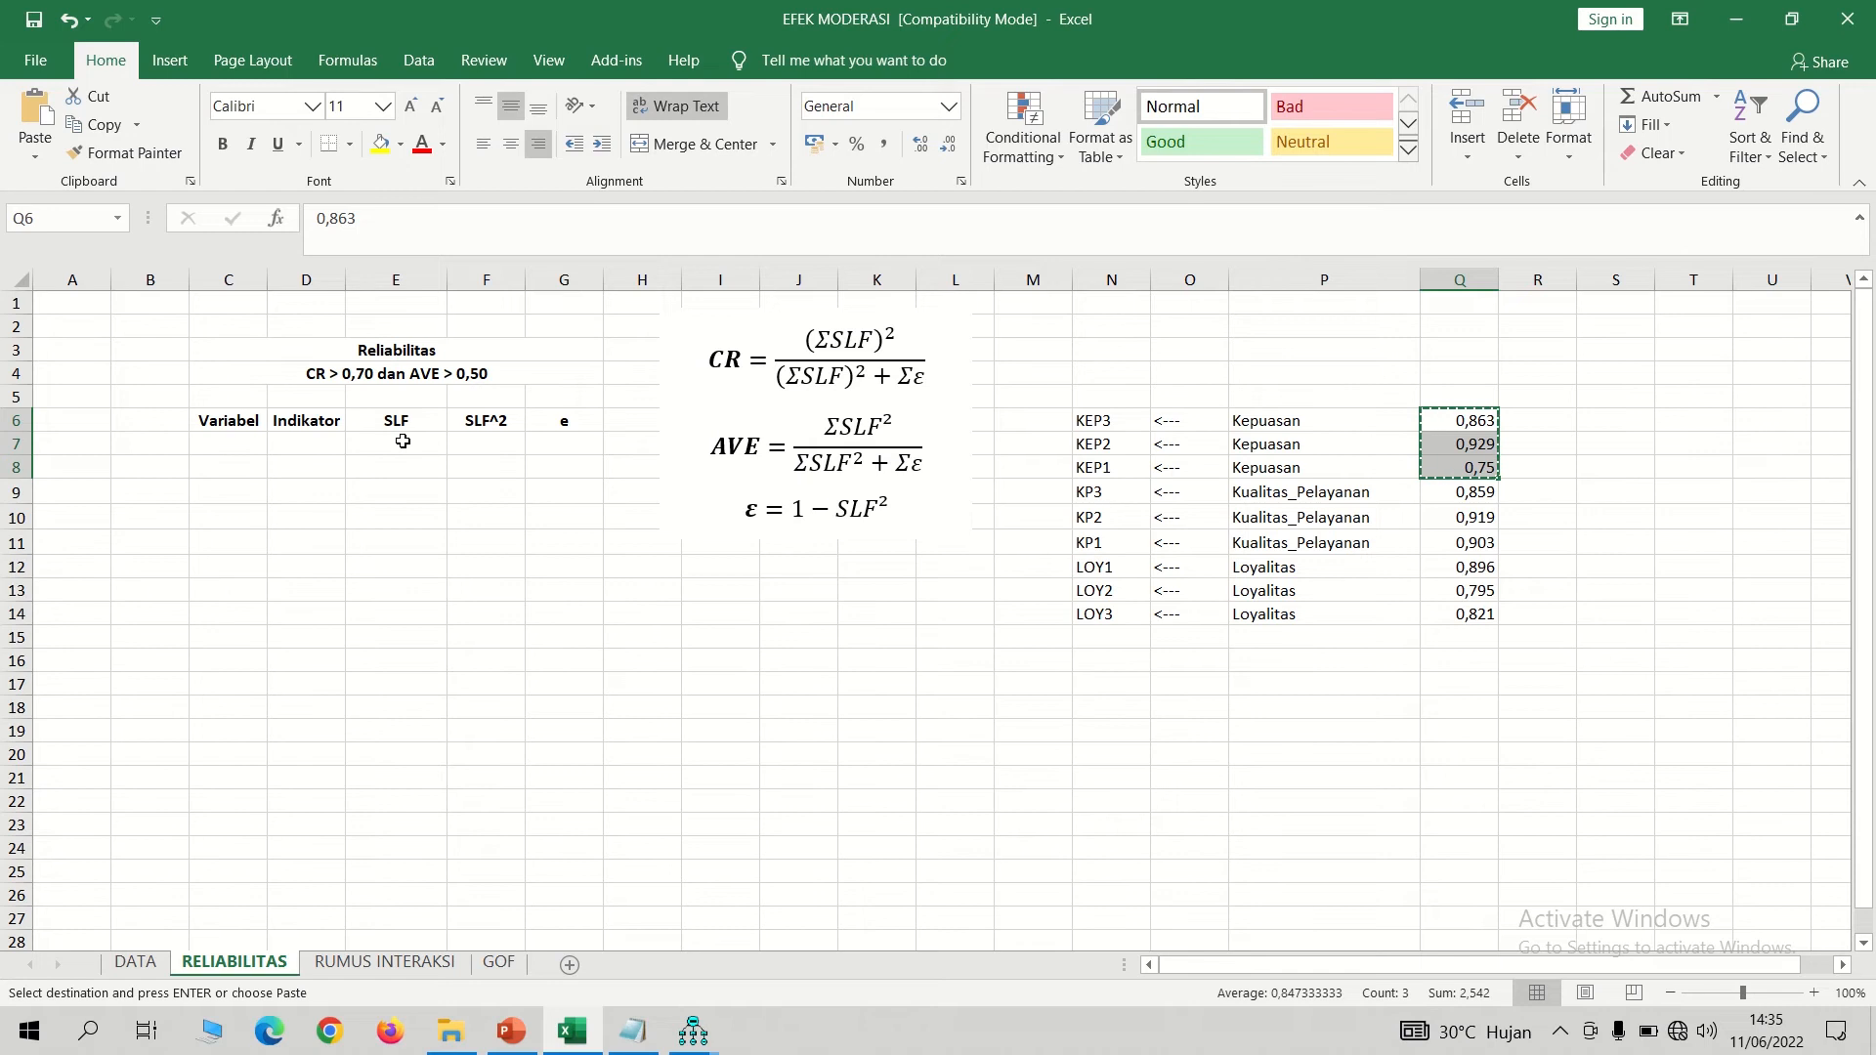
{"action": "left_click", "coordinate": [402, 442]}
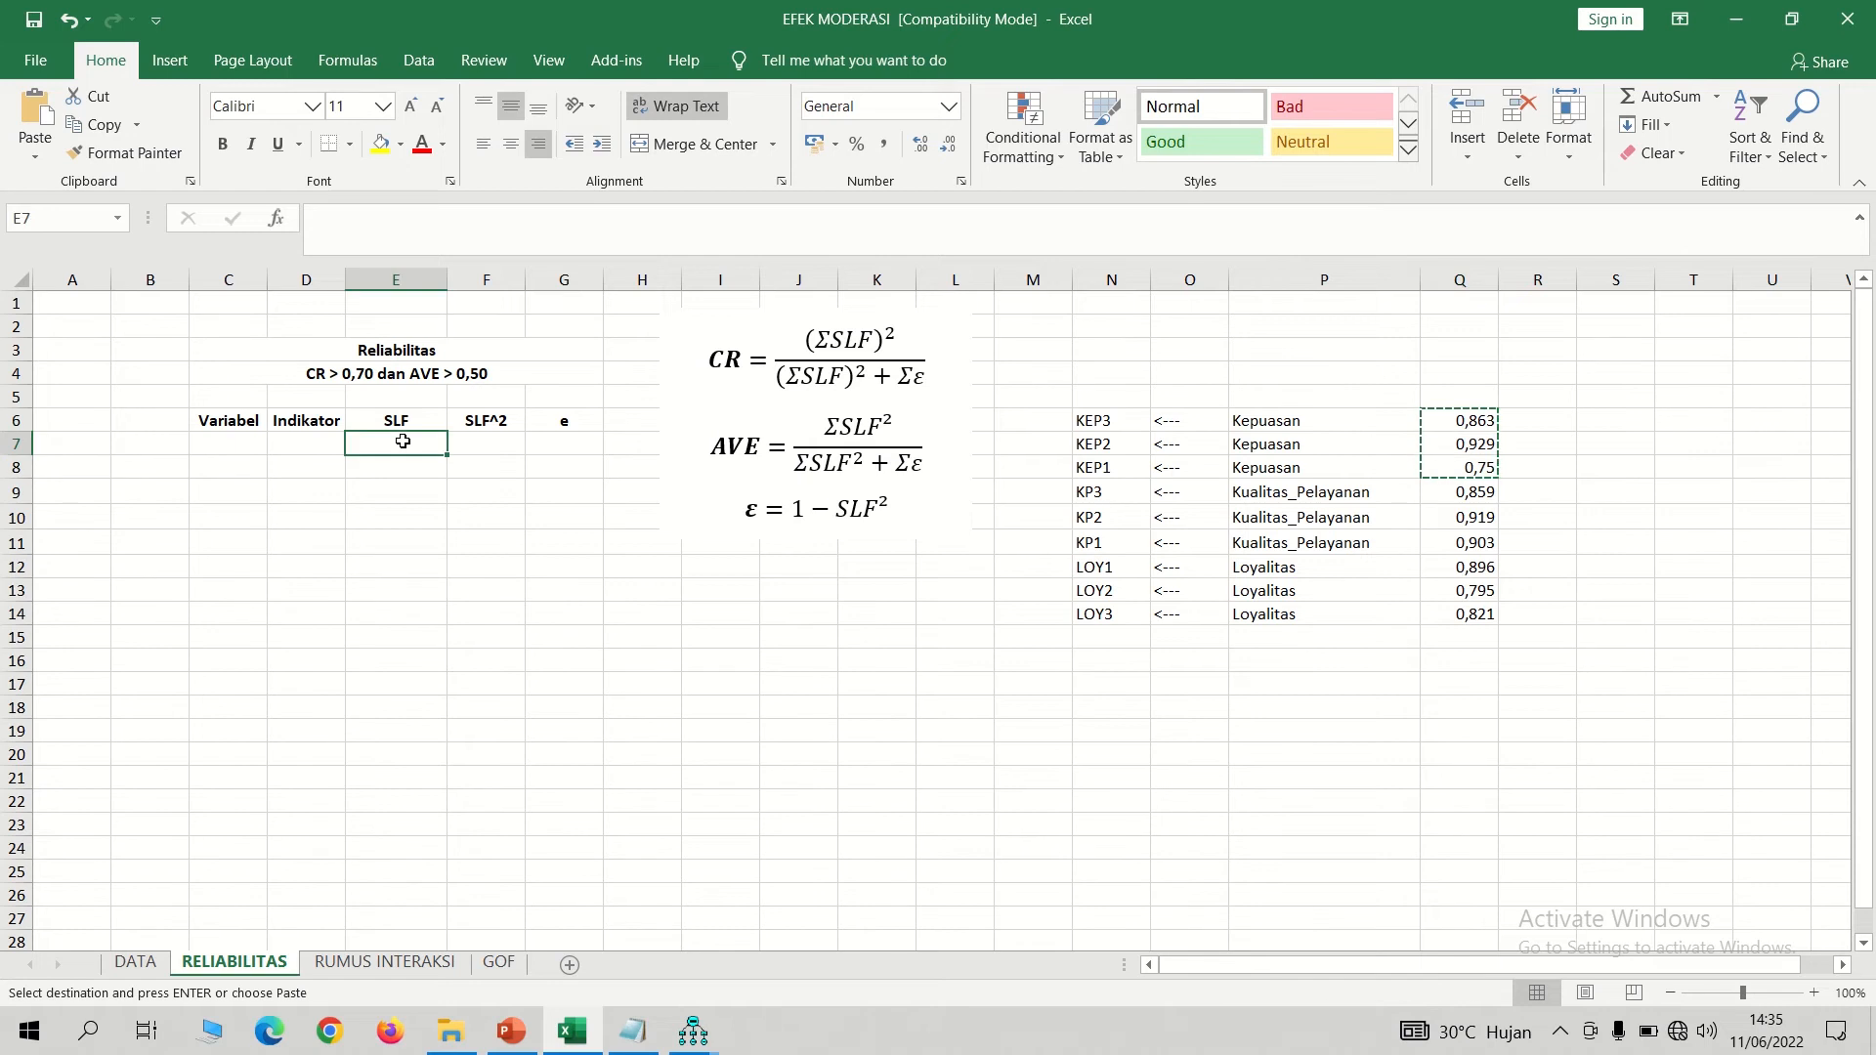
{"action": "key", "text": "ctrl+v"}
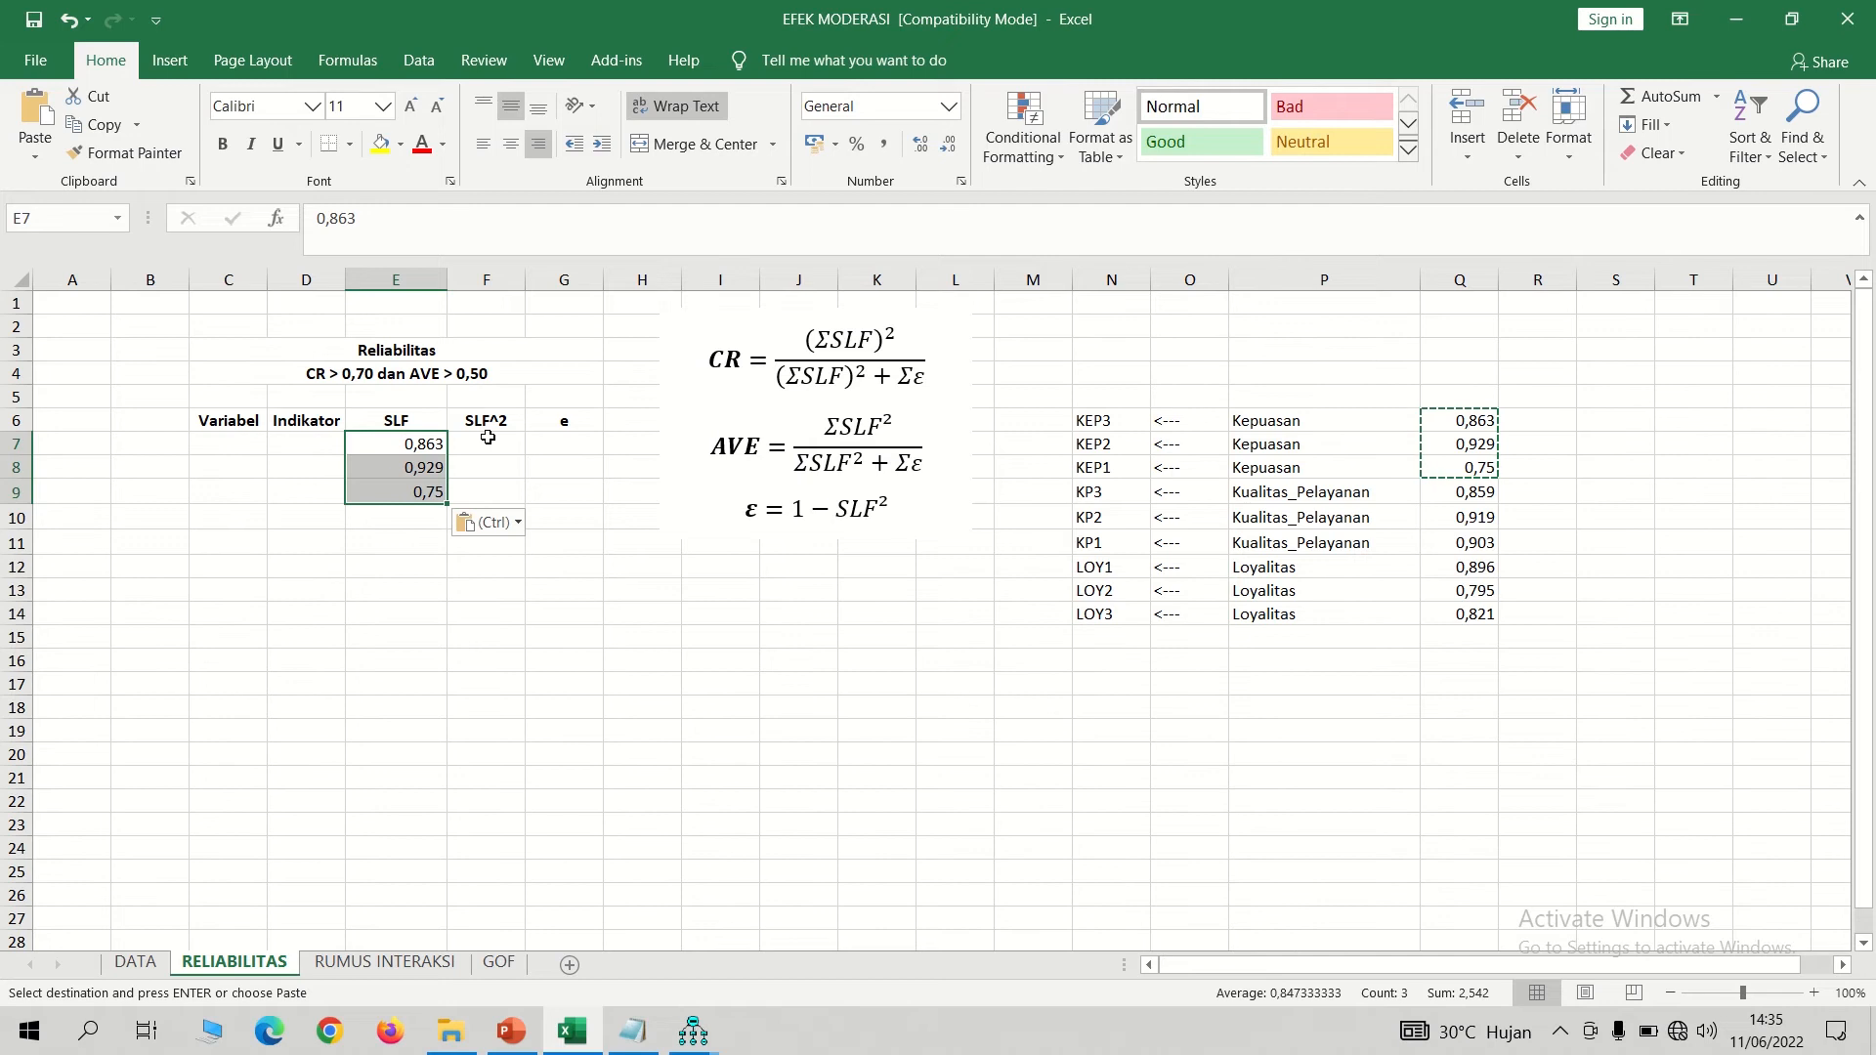
- Calculate the squared loading for the first Kepuasan indicator in F7 with =E7^2
{"action": "left_click", "coordinate": [571, 421]}
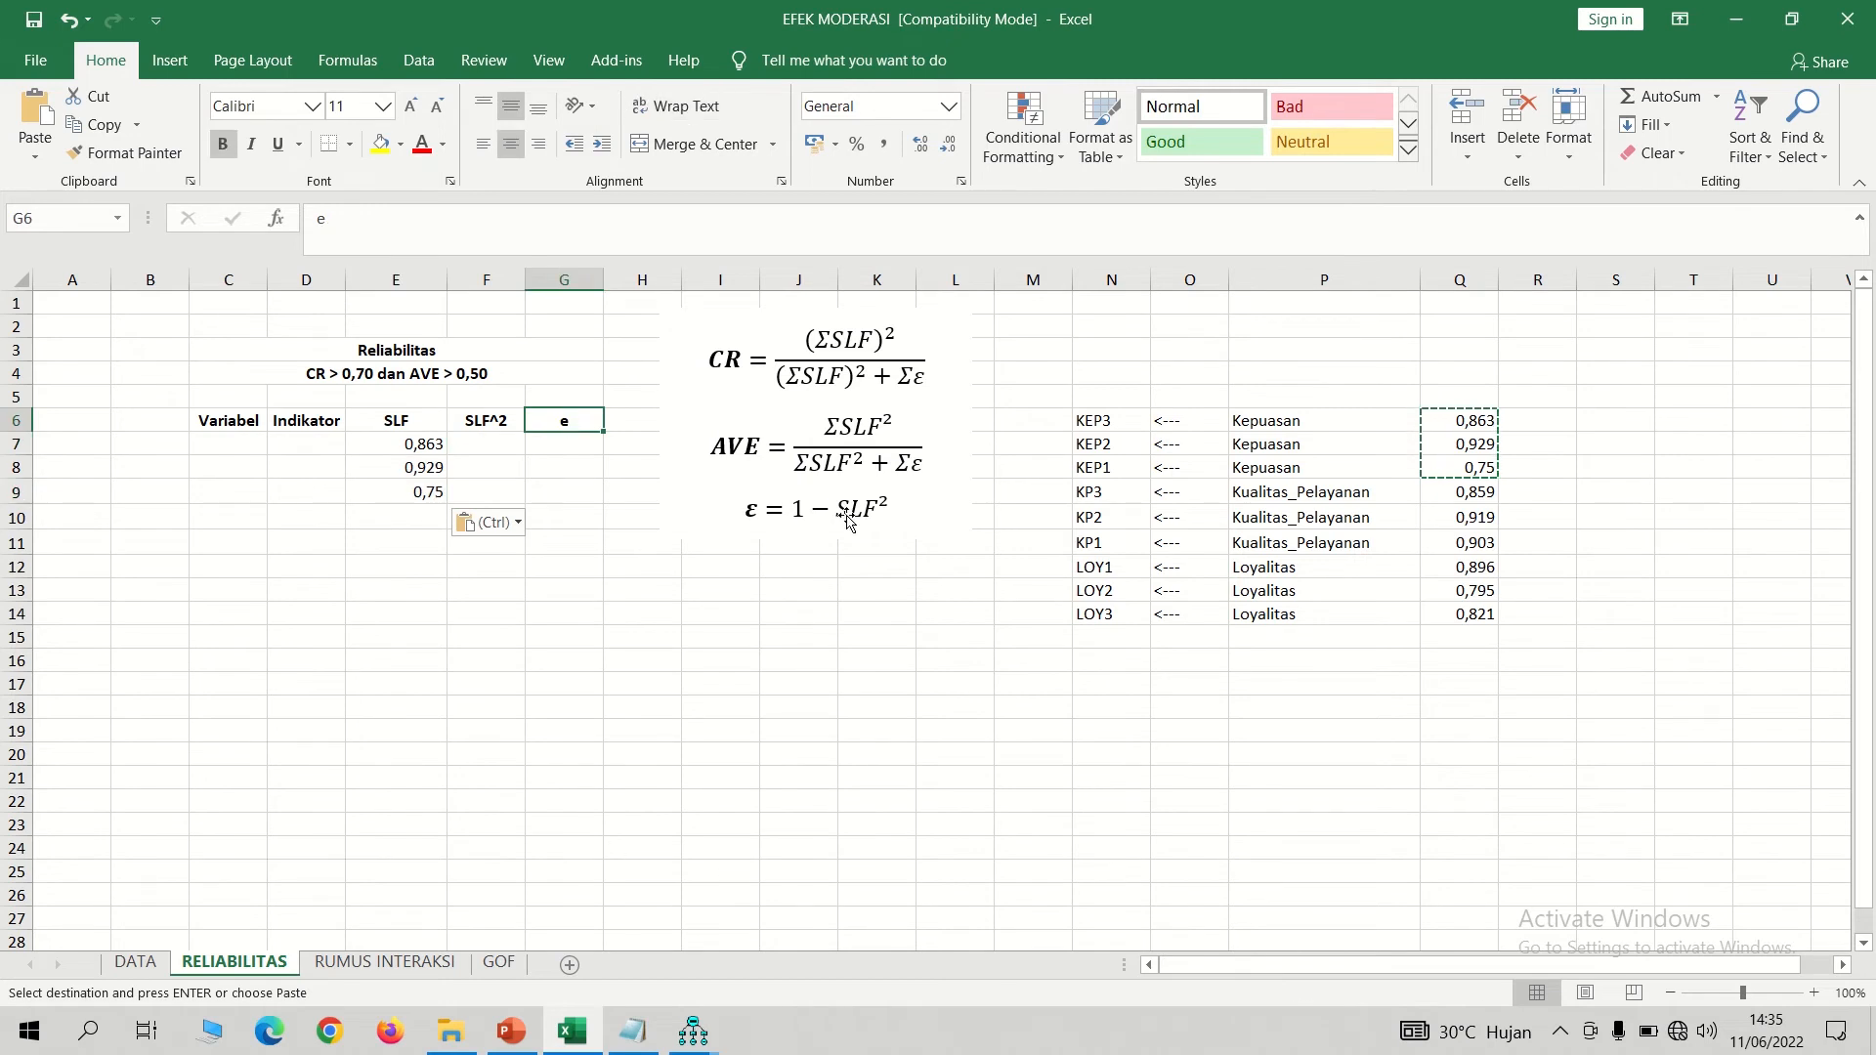
{"action": "left_click", "coordinate": [496, 445]}
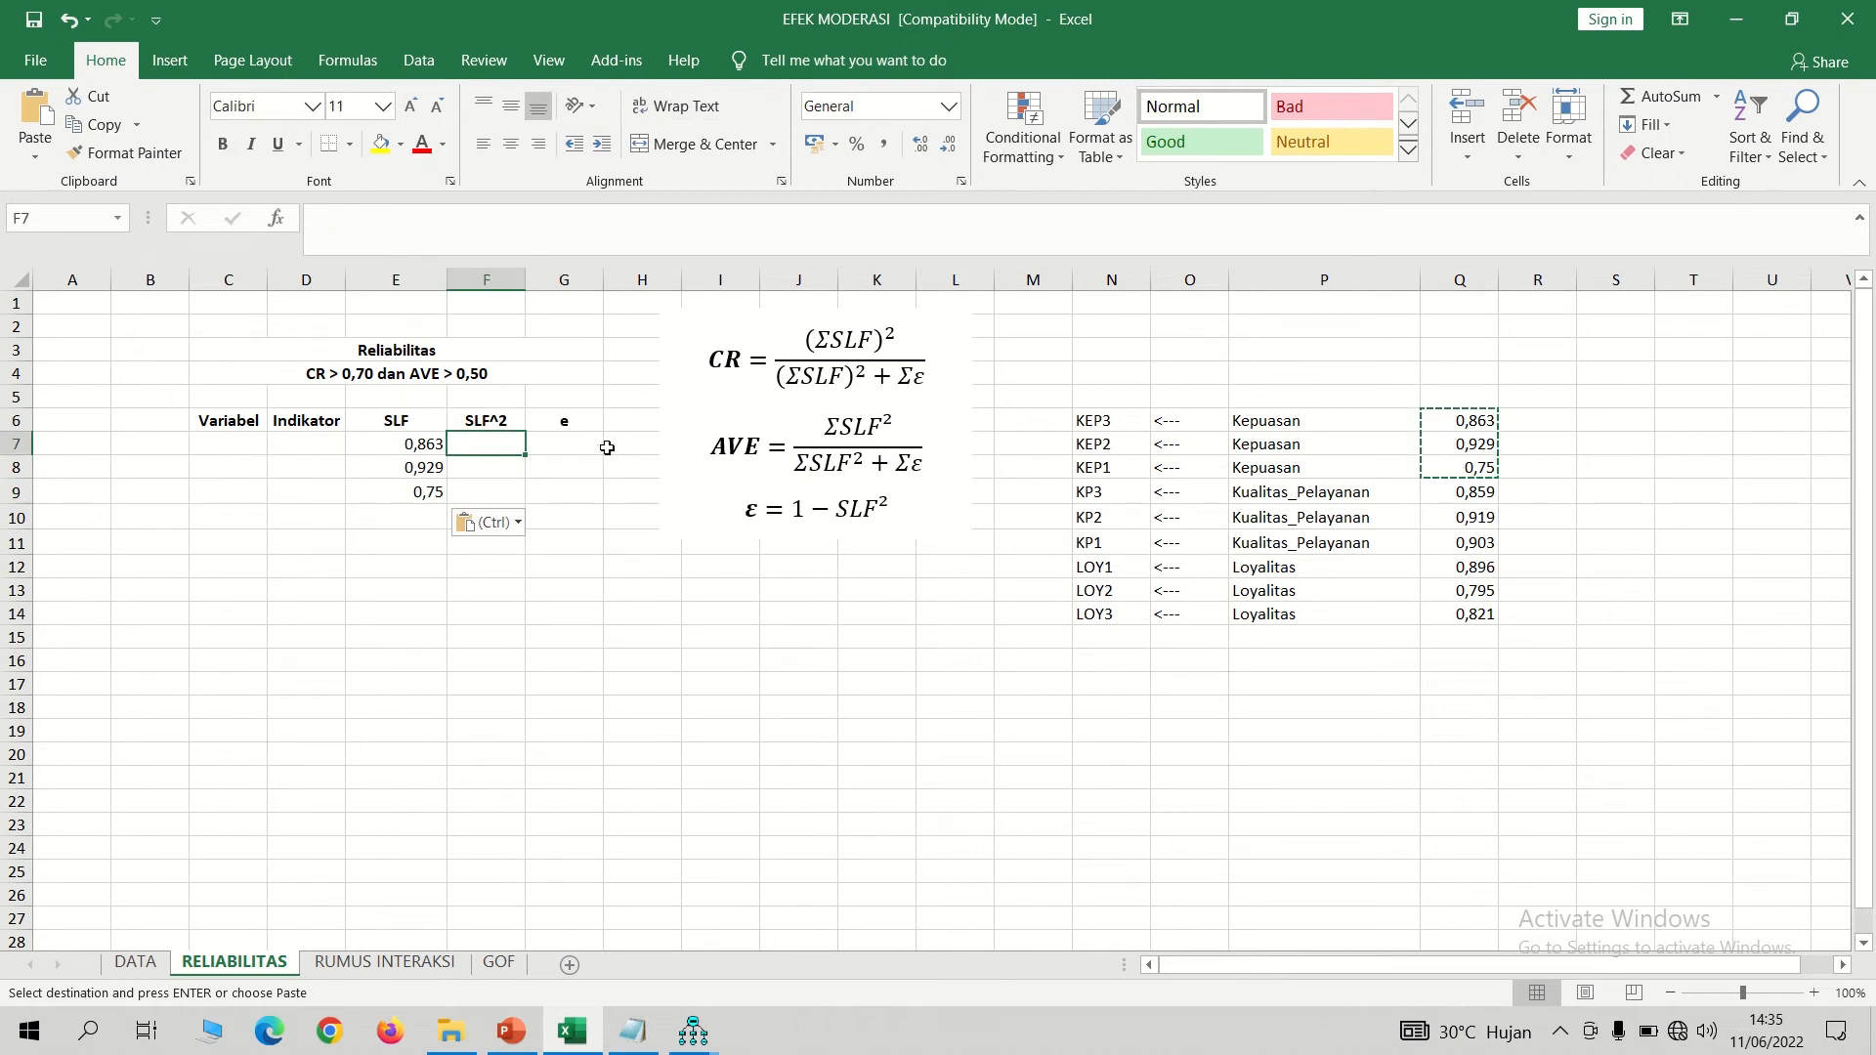
{"action": "type", "text": "="}
{"action": "left_click", "coordinate": [401, 445]}
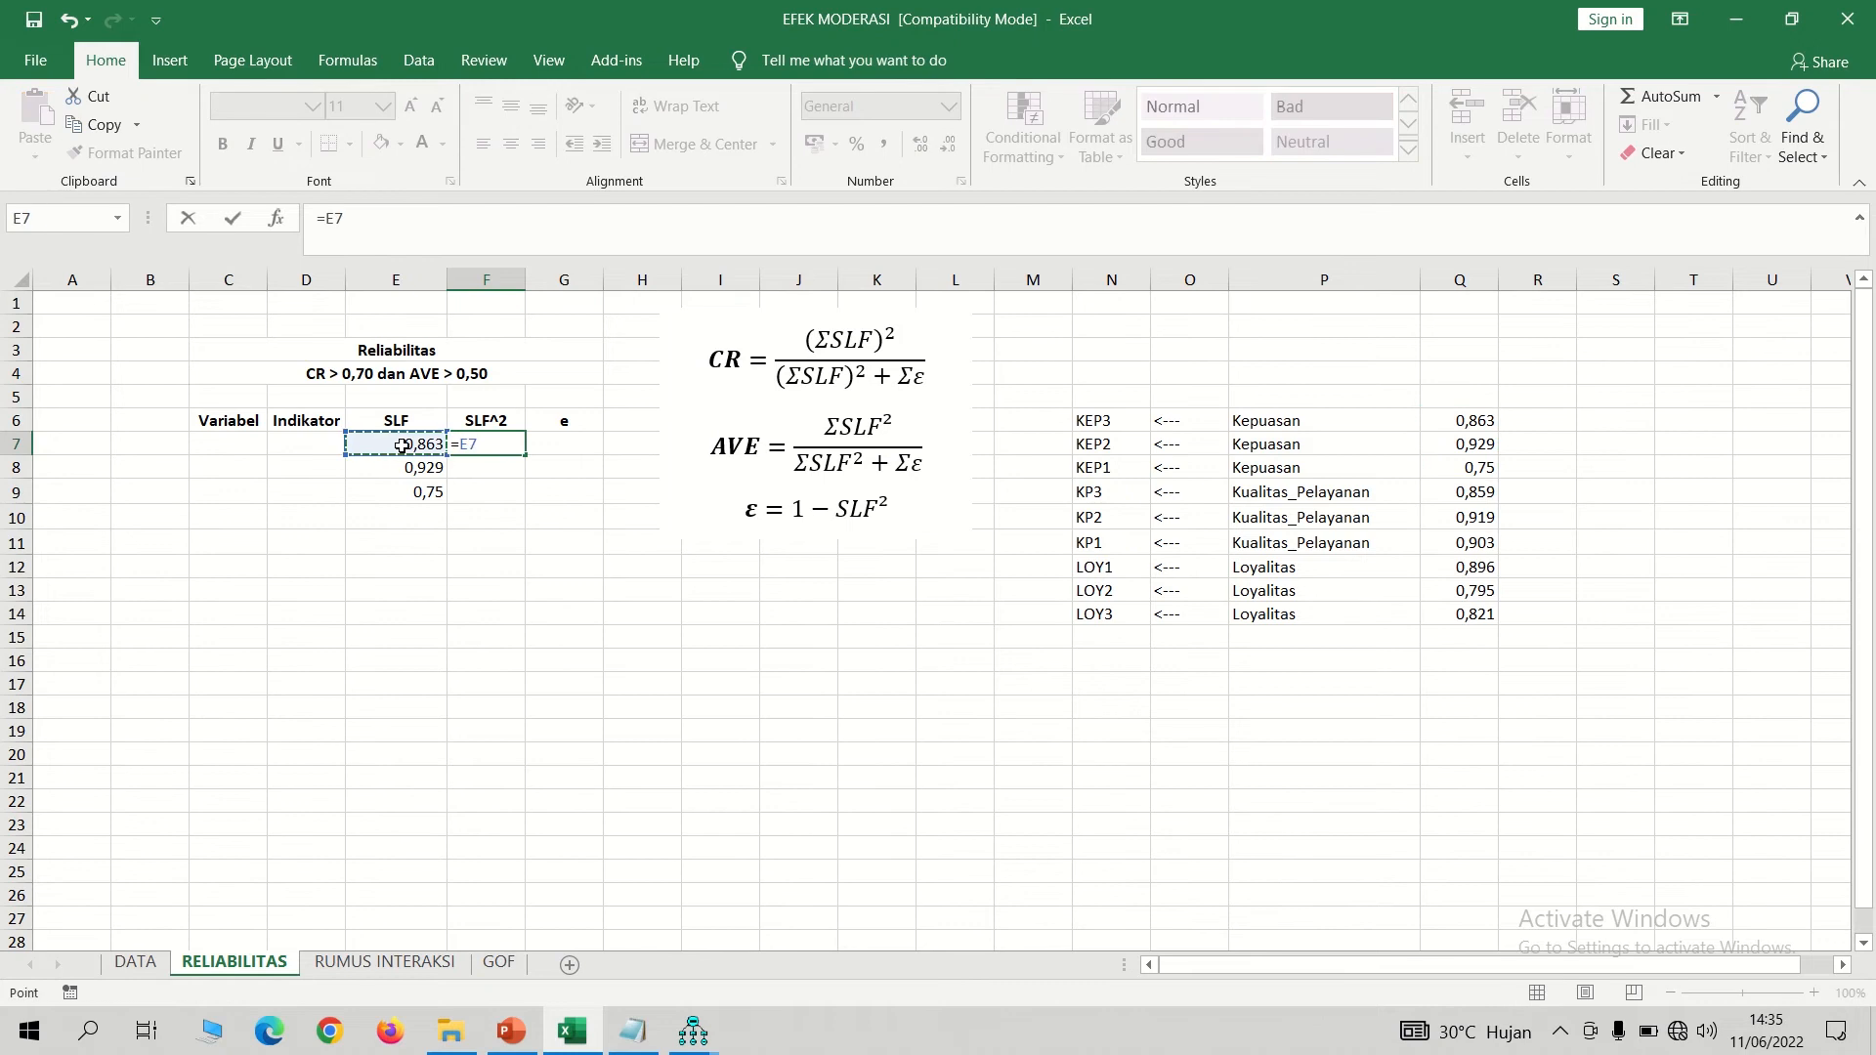
{"action": "type", "text": "^2"}
{"action": "key", "text": "Return"}
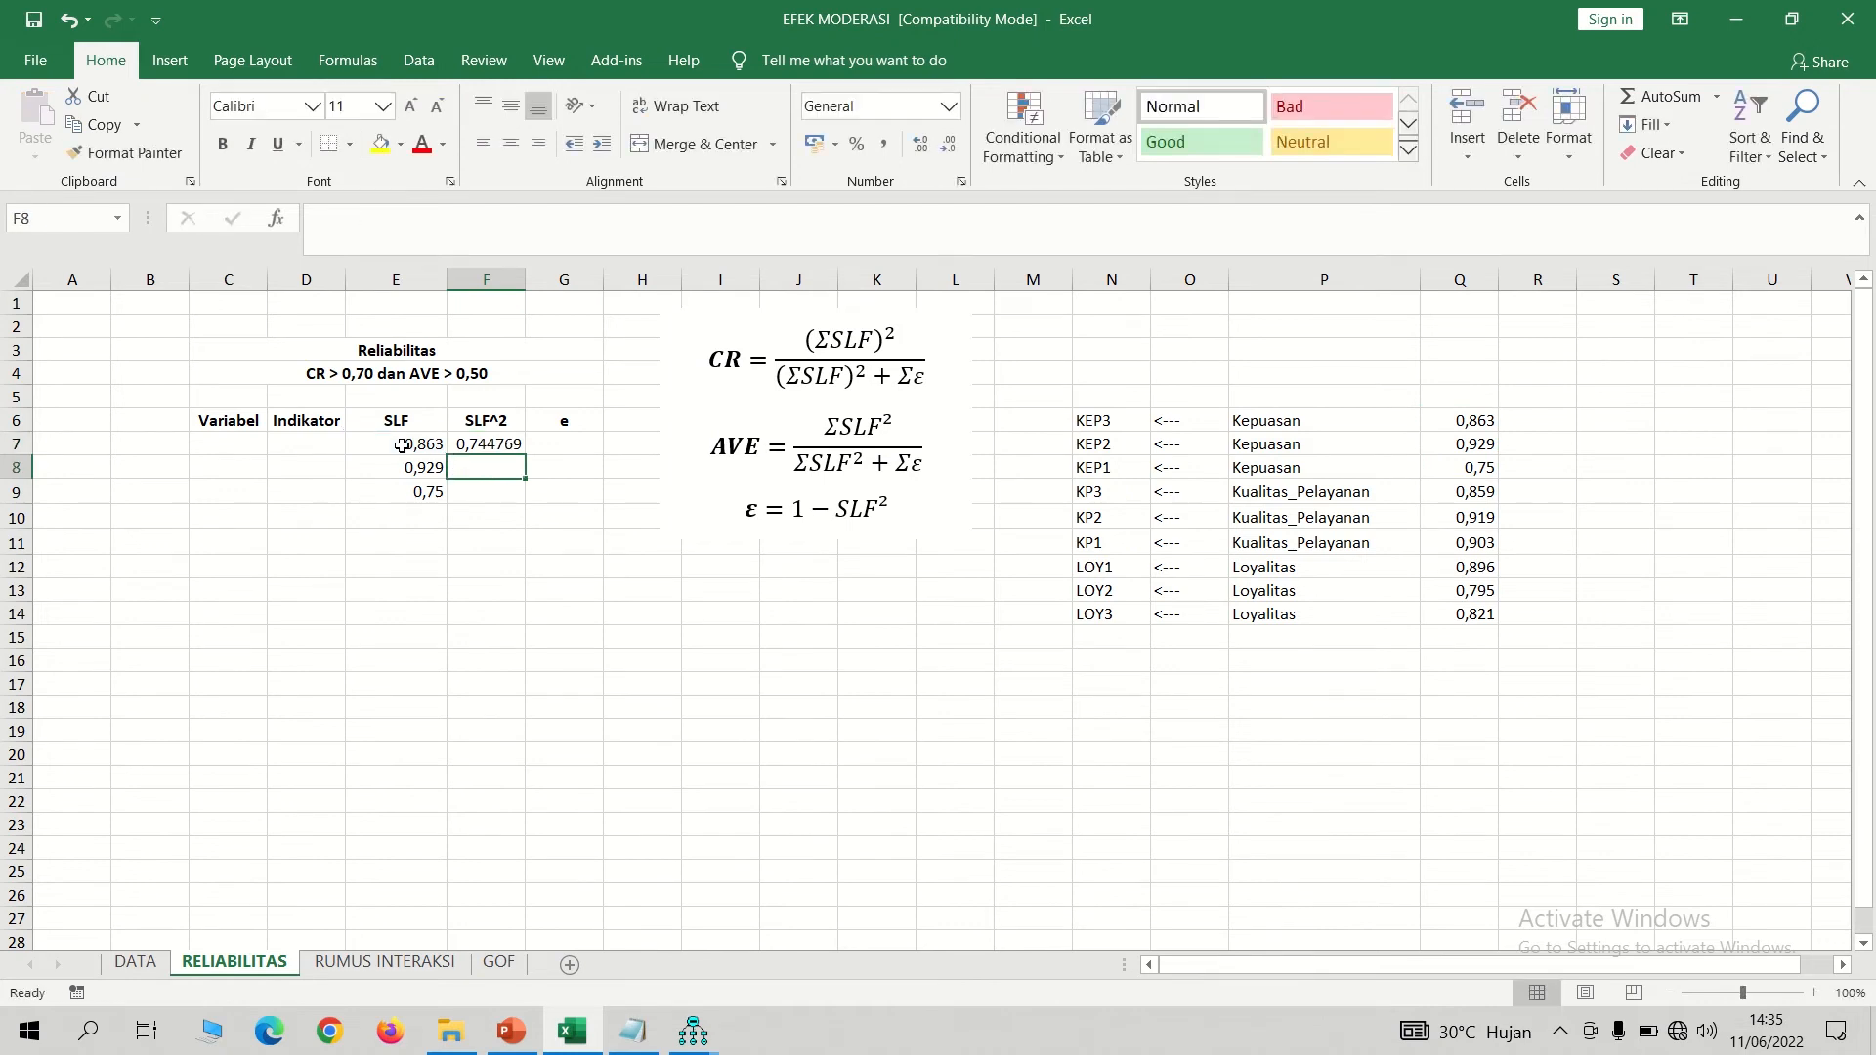
- Calculate the measurement error for the first Kepuasan indicator in G7 with =1-F7
{"action": "left_click", "coordinate": [584, 446]}
{"action": "type", "text": "="}
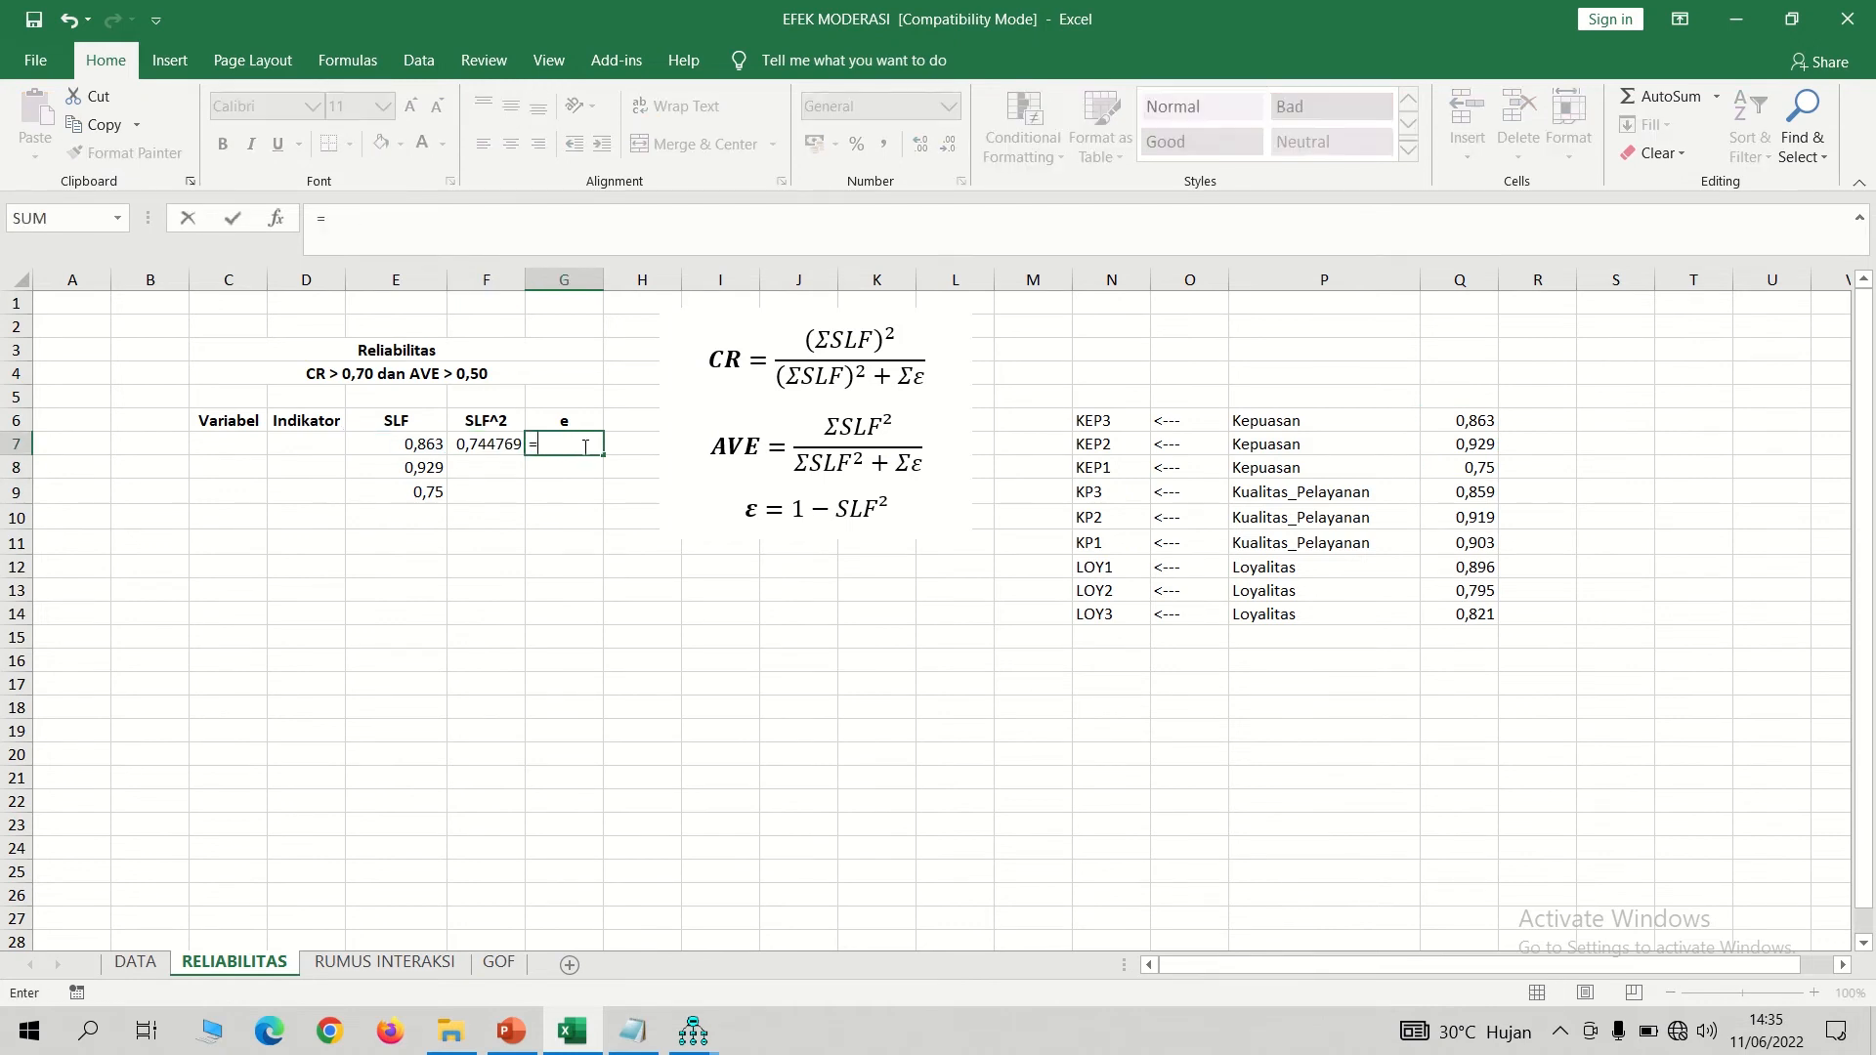
{"action": "type", "text": "1-"}
{"action": "left_click", "coordinate": [493, 442]}
{"action": "key", "text": "Return"}
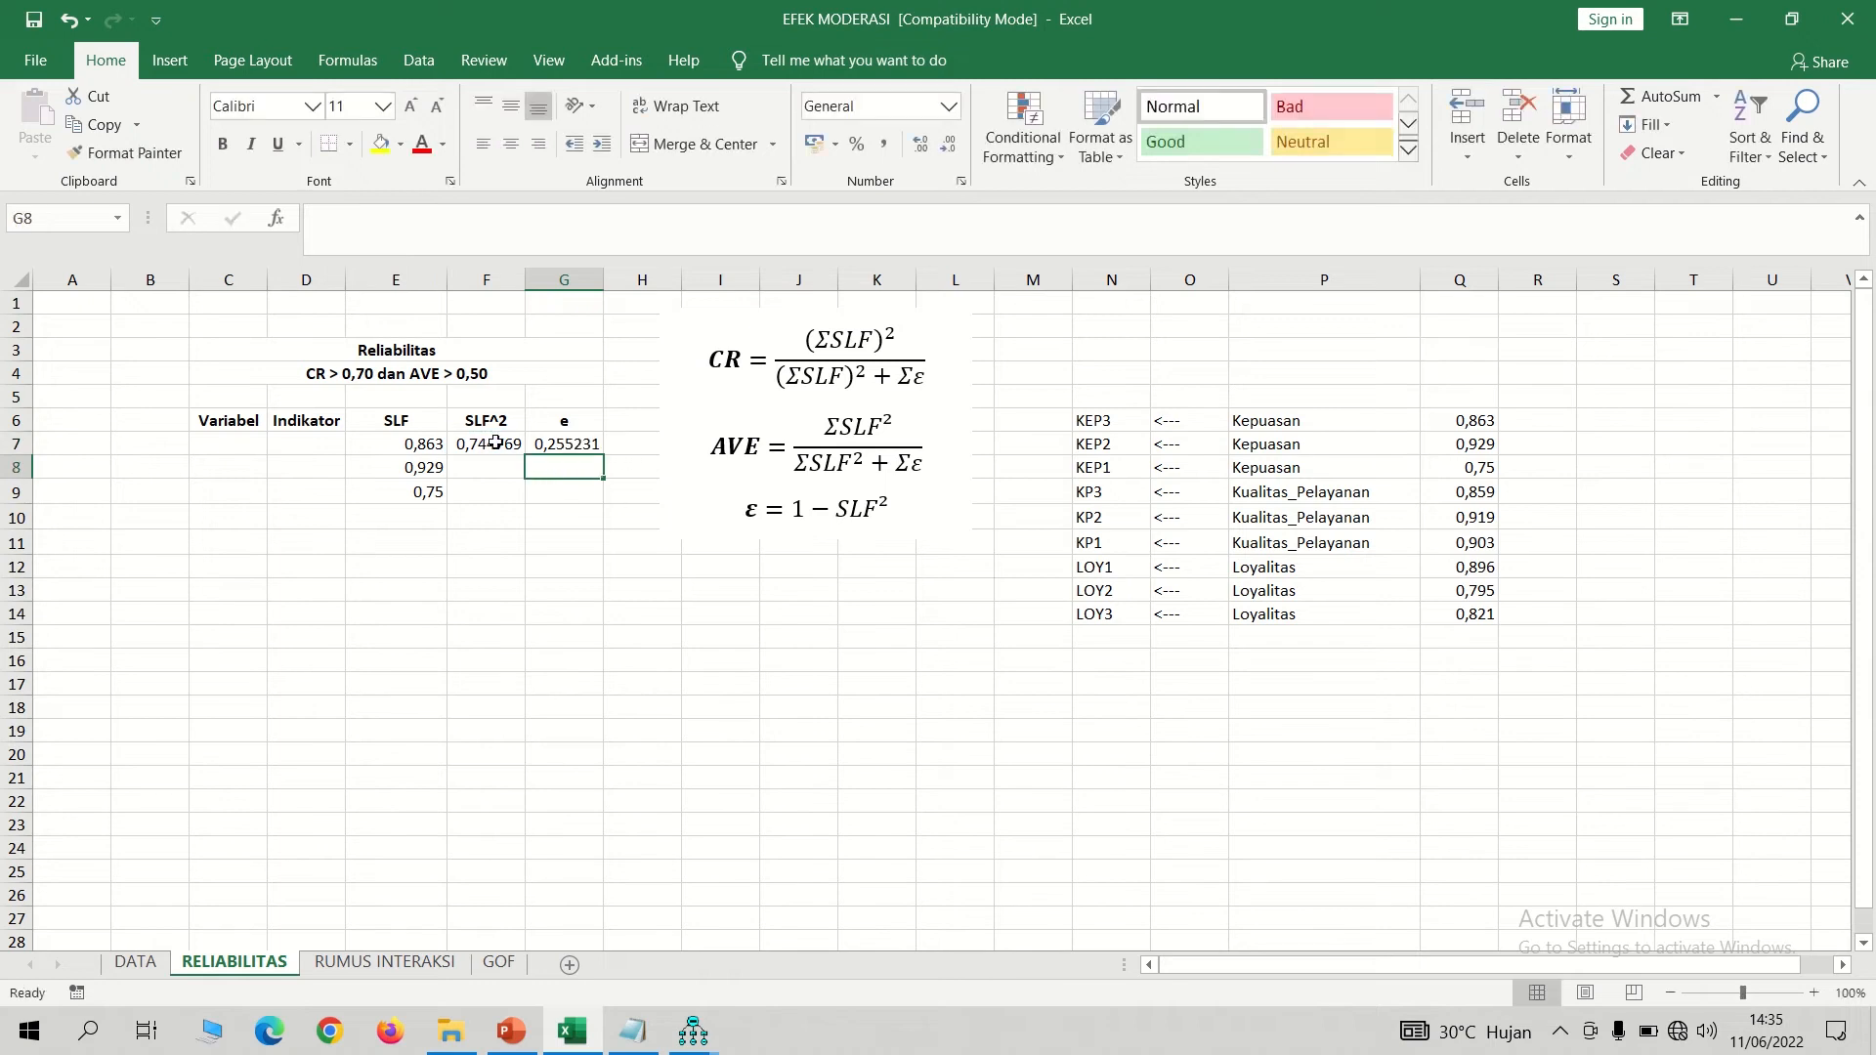
- Fill the SLF^2 and e formulas down to row 9 and total the SLF, SLF^2 and e columns in row 10 with SUM
{"action": "left_click_drag", "start_coordinate": [495, 442], "coordinate": [602, 500]}
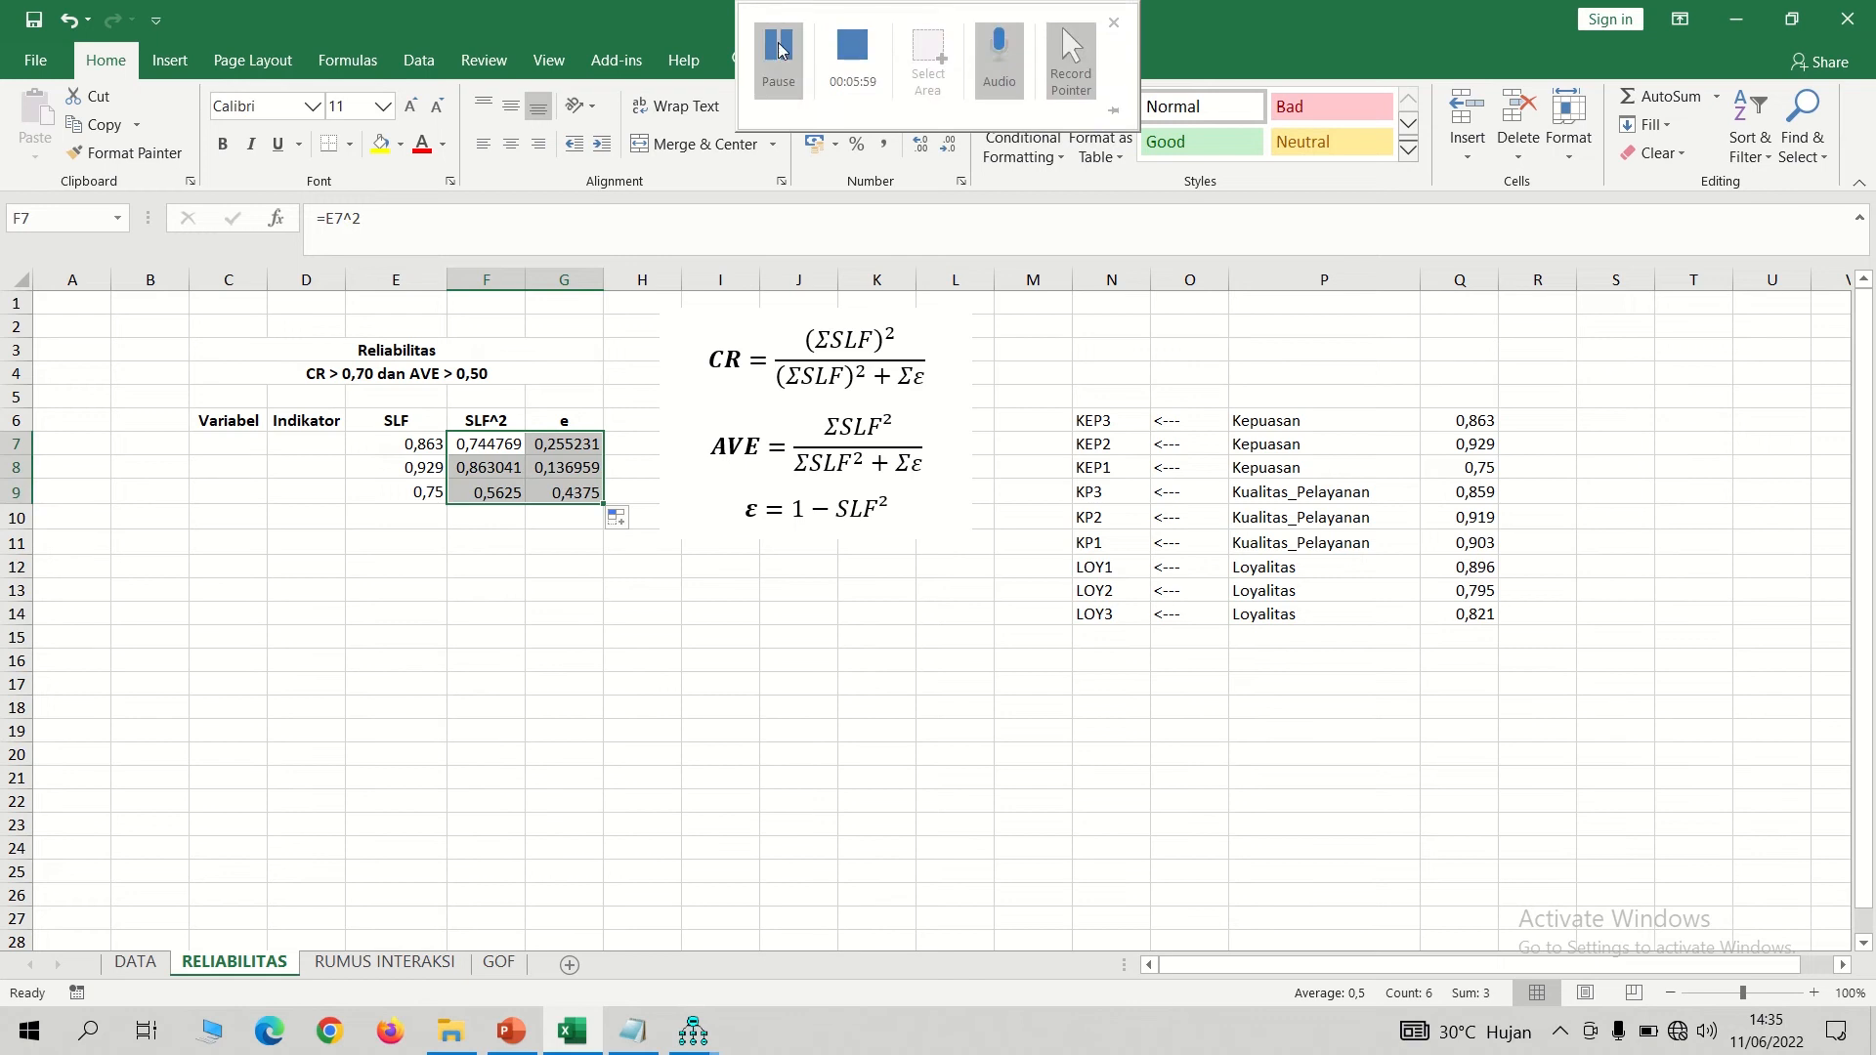
{"action": "left_click", "coordinate": [779, 51]}
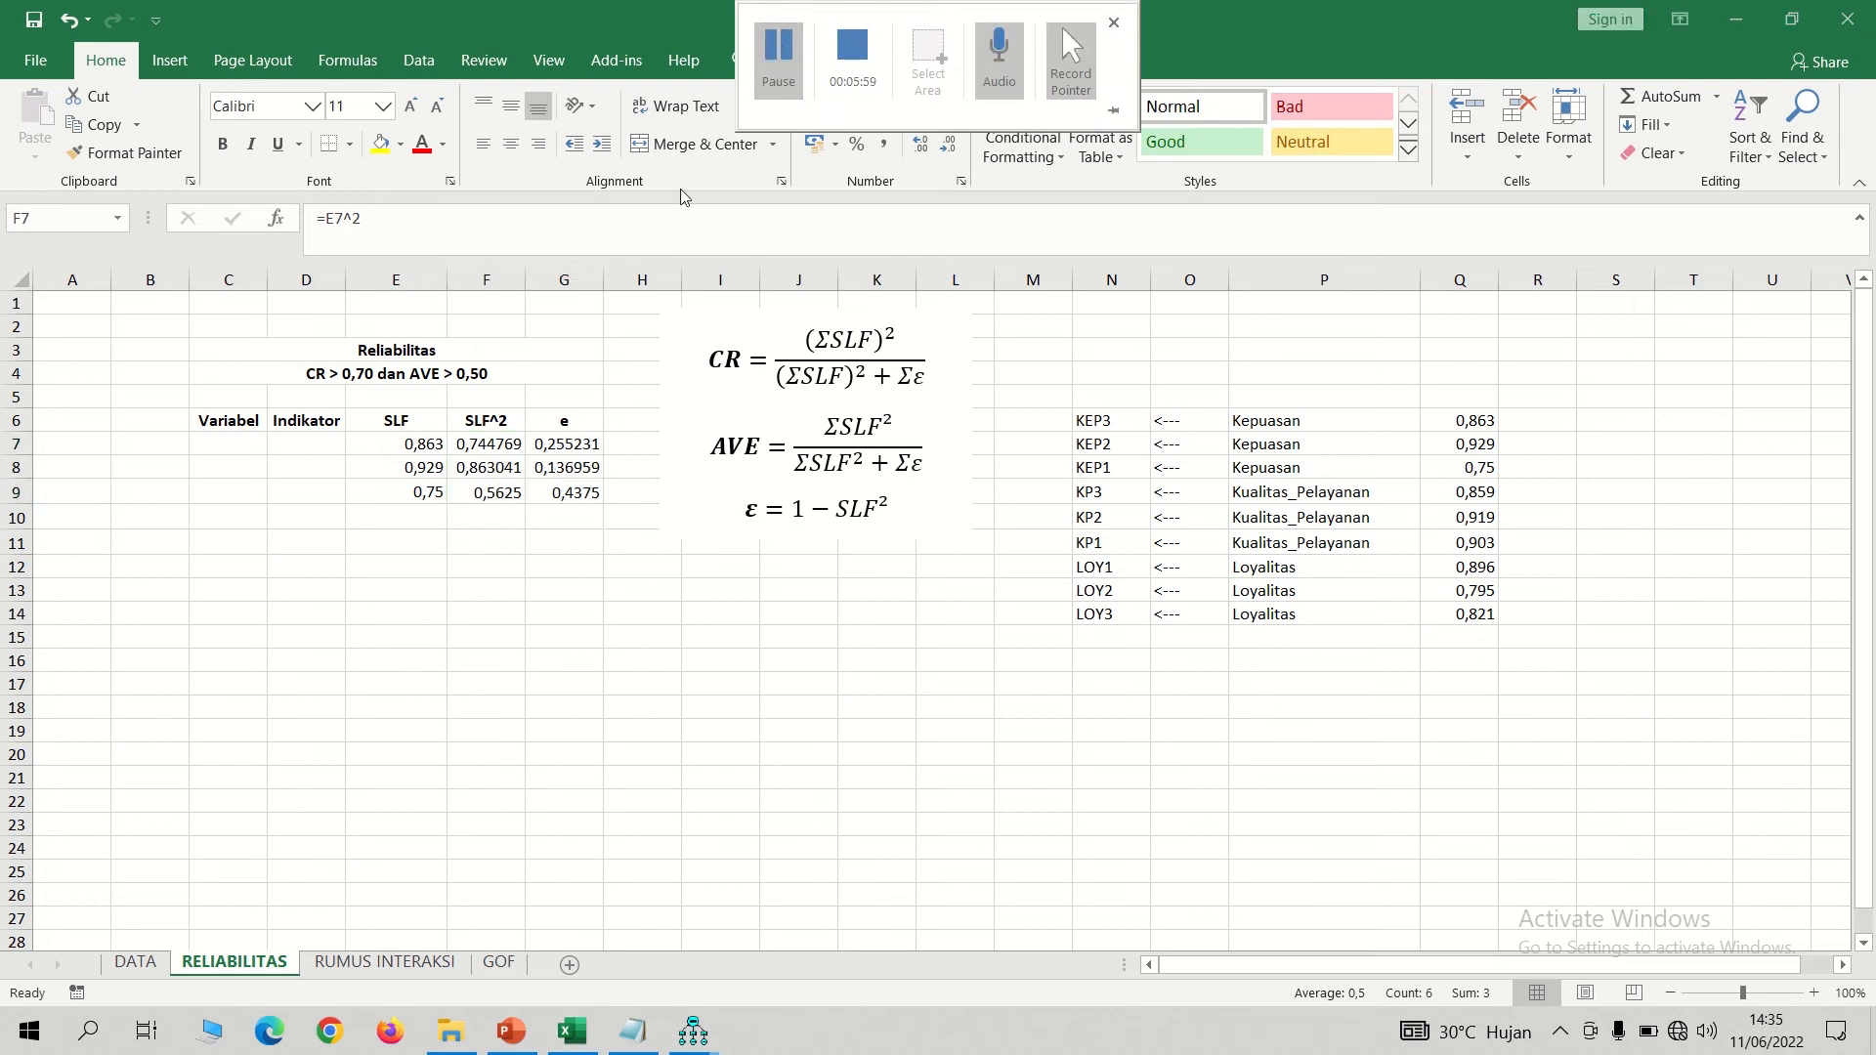
{"action": "left_click", "coordinate": [438, 518]}
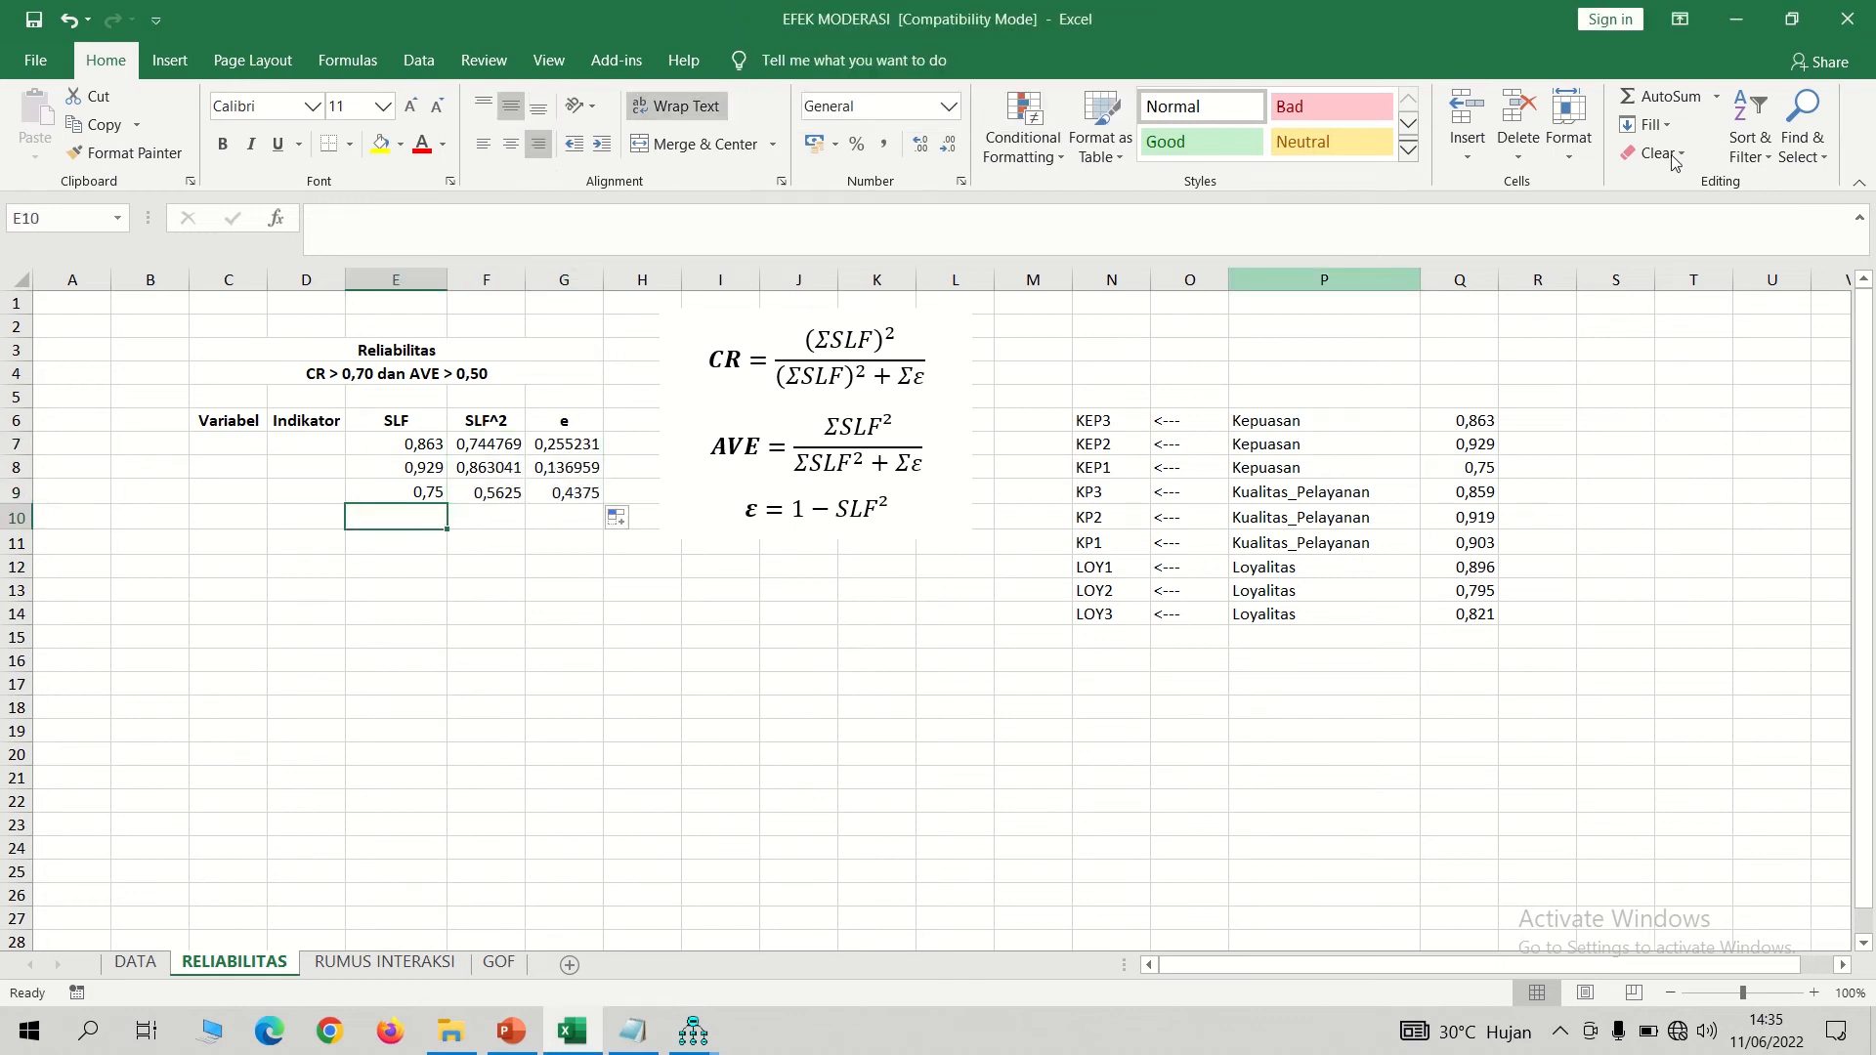
{"action": "left_click", "coordinate": [1644, 98]}
{"action": "key", "text": "Return"}
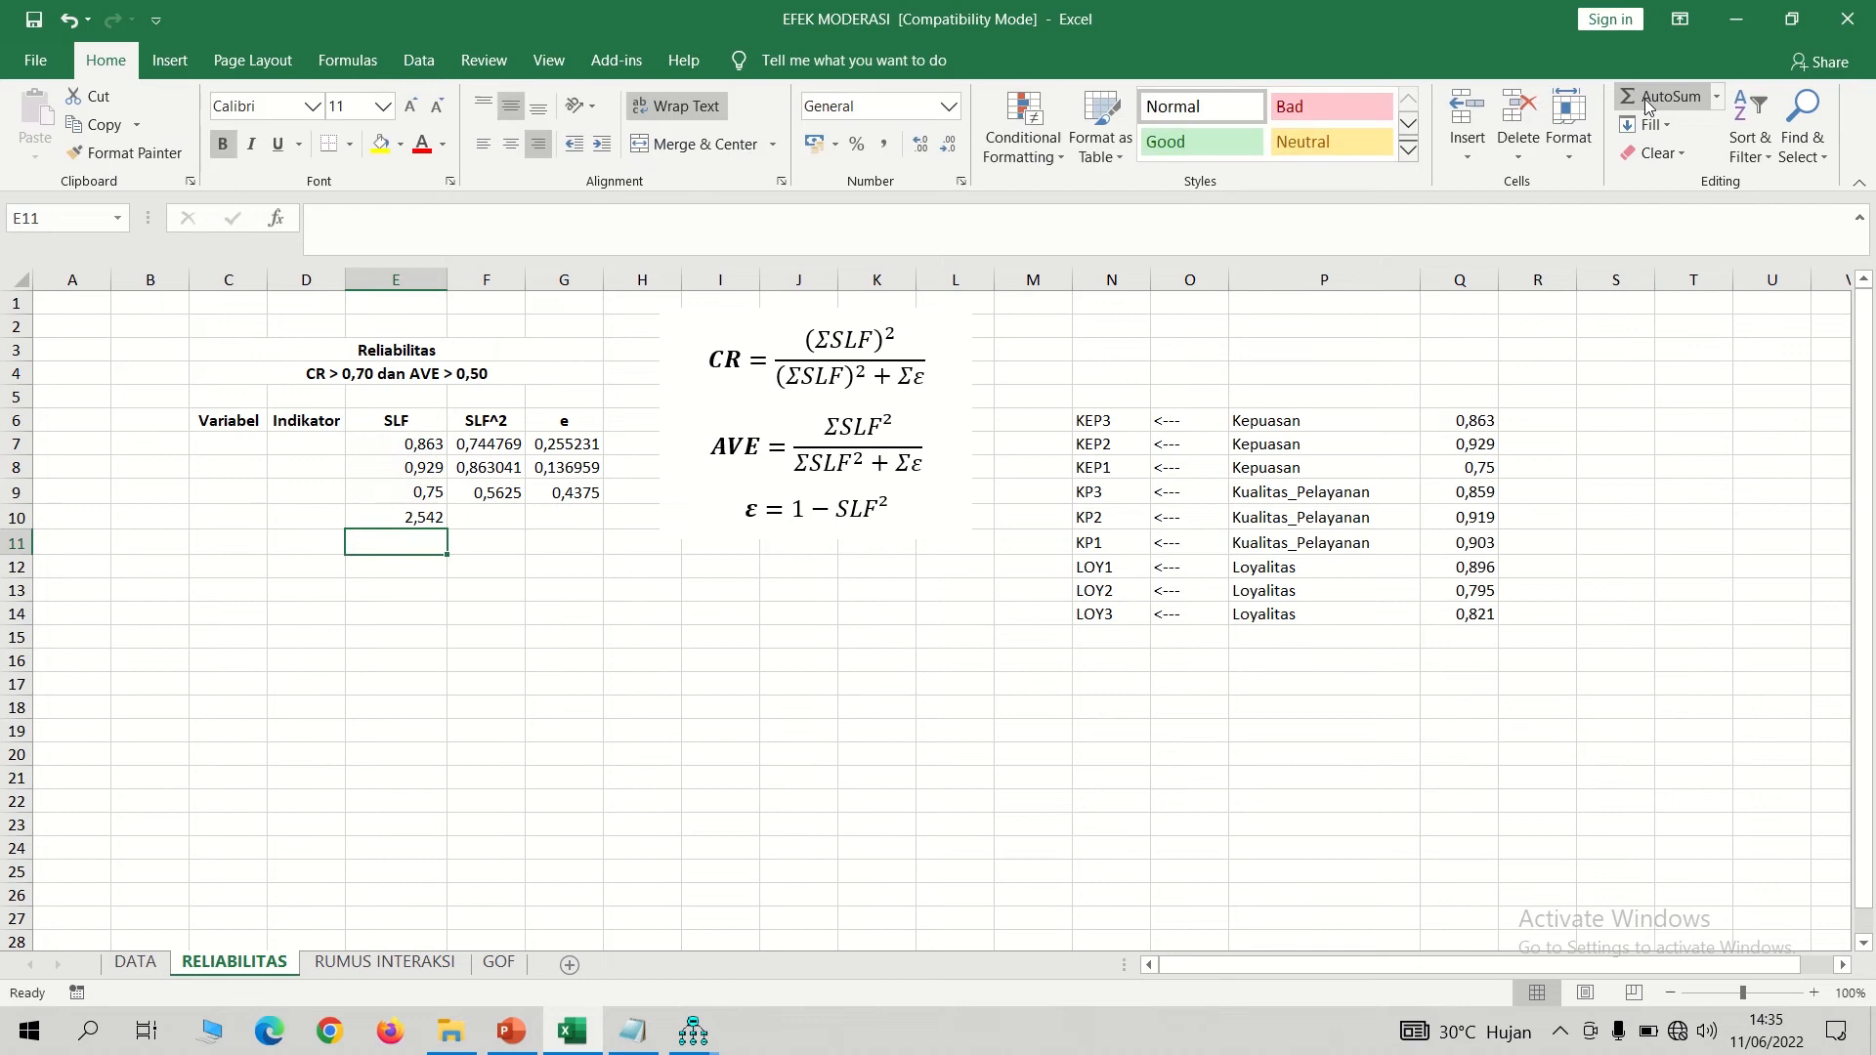
{"action": "left_click", "coordinate": [442, 522]}
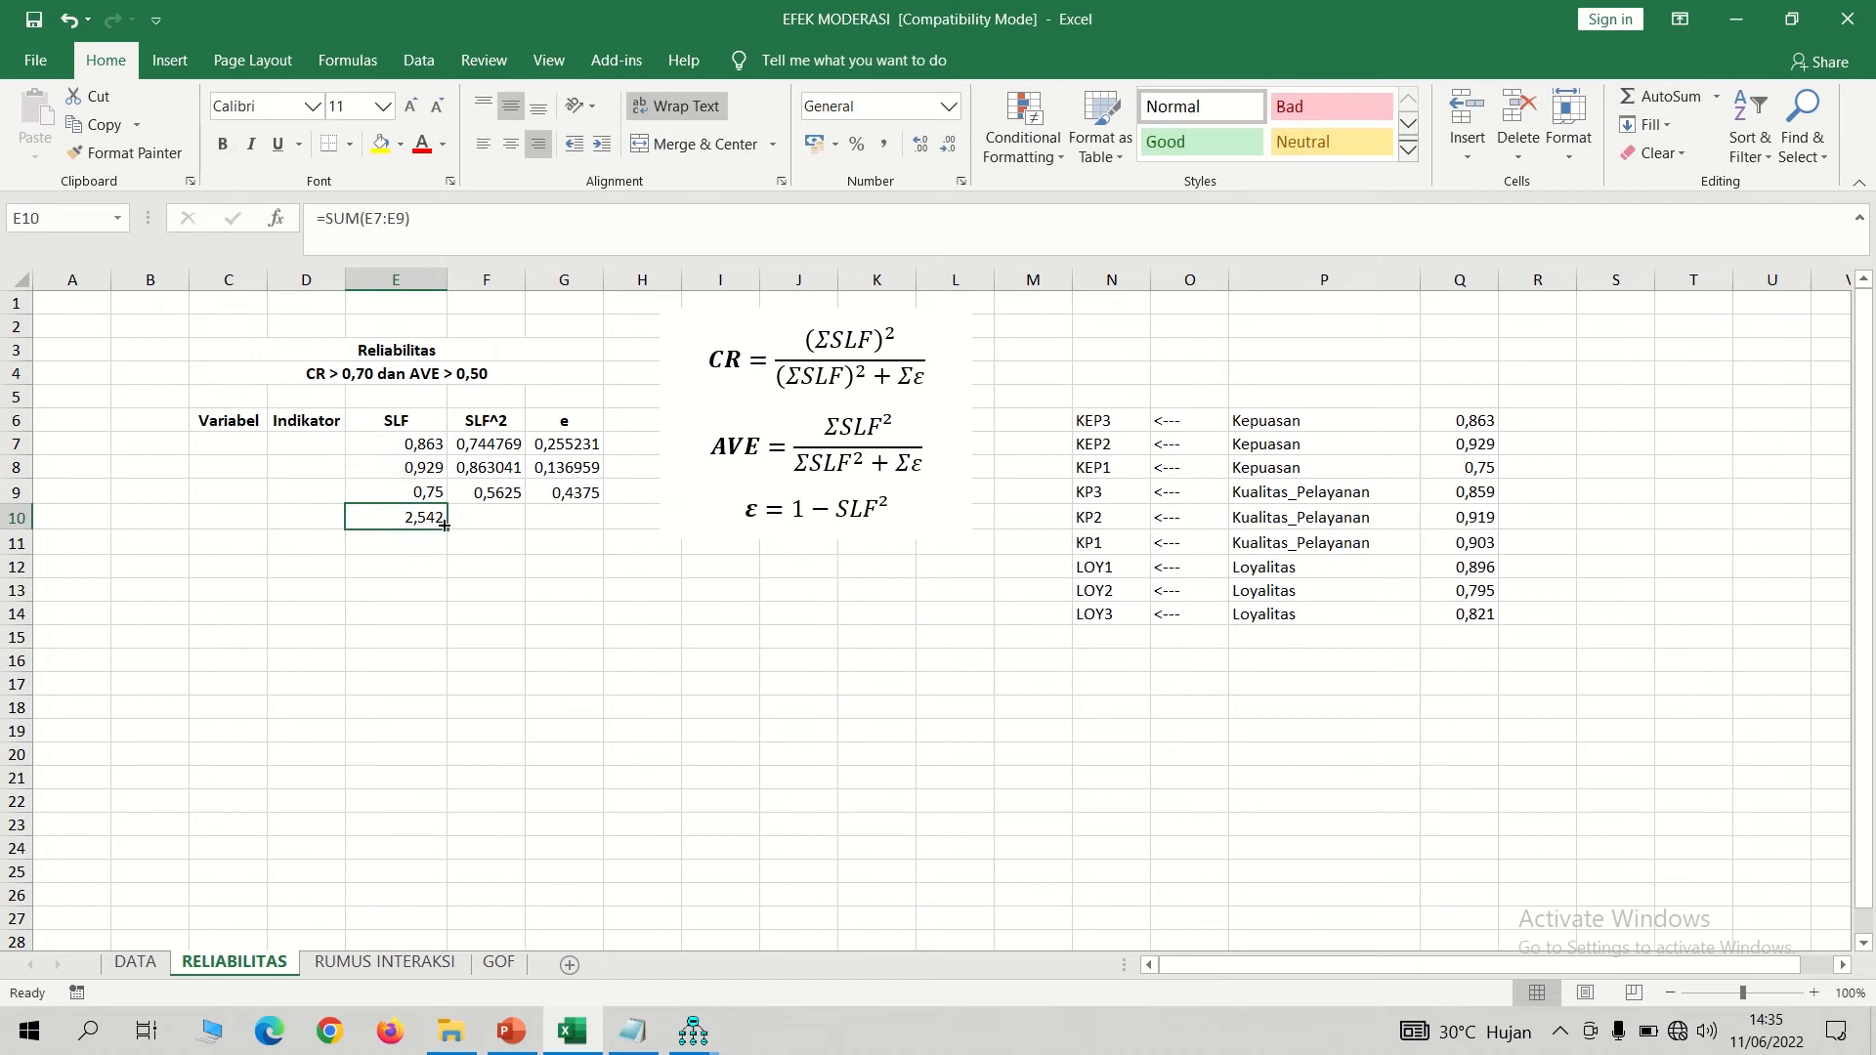
{"action": "left_click_drag", "start_coordinate": [445, 526], "coordinate": [568, 519]}
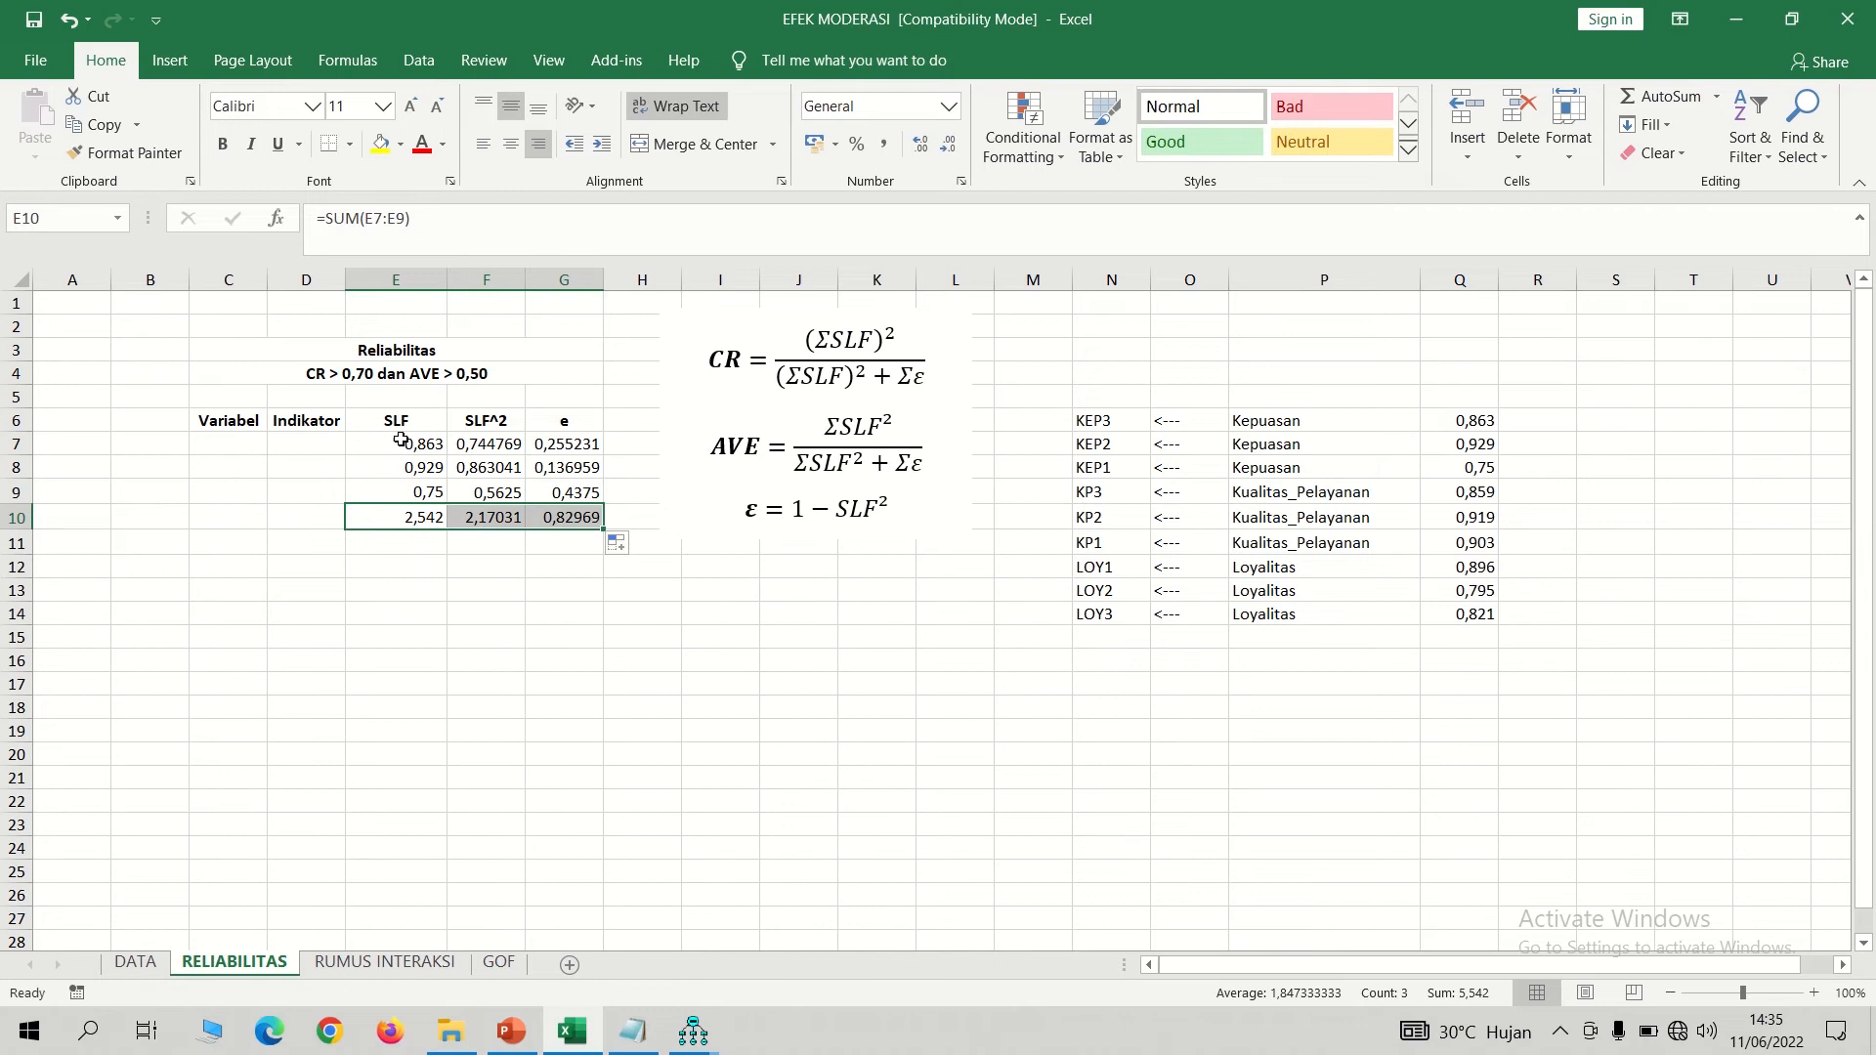
- Square the SLF total in E11 with =E10^2 and make the SLF^2 and e totals in F10:G10 bold
{"action": "left_click", "coordinate": [406, 540]}
{"action": "type", "text": "="}
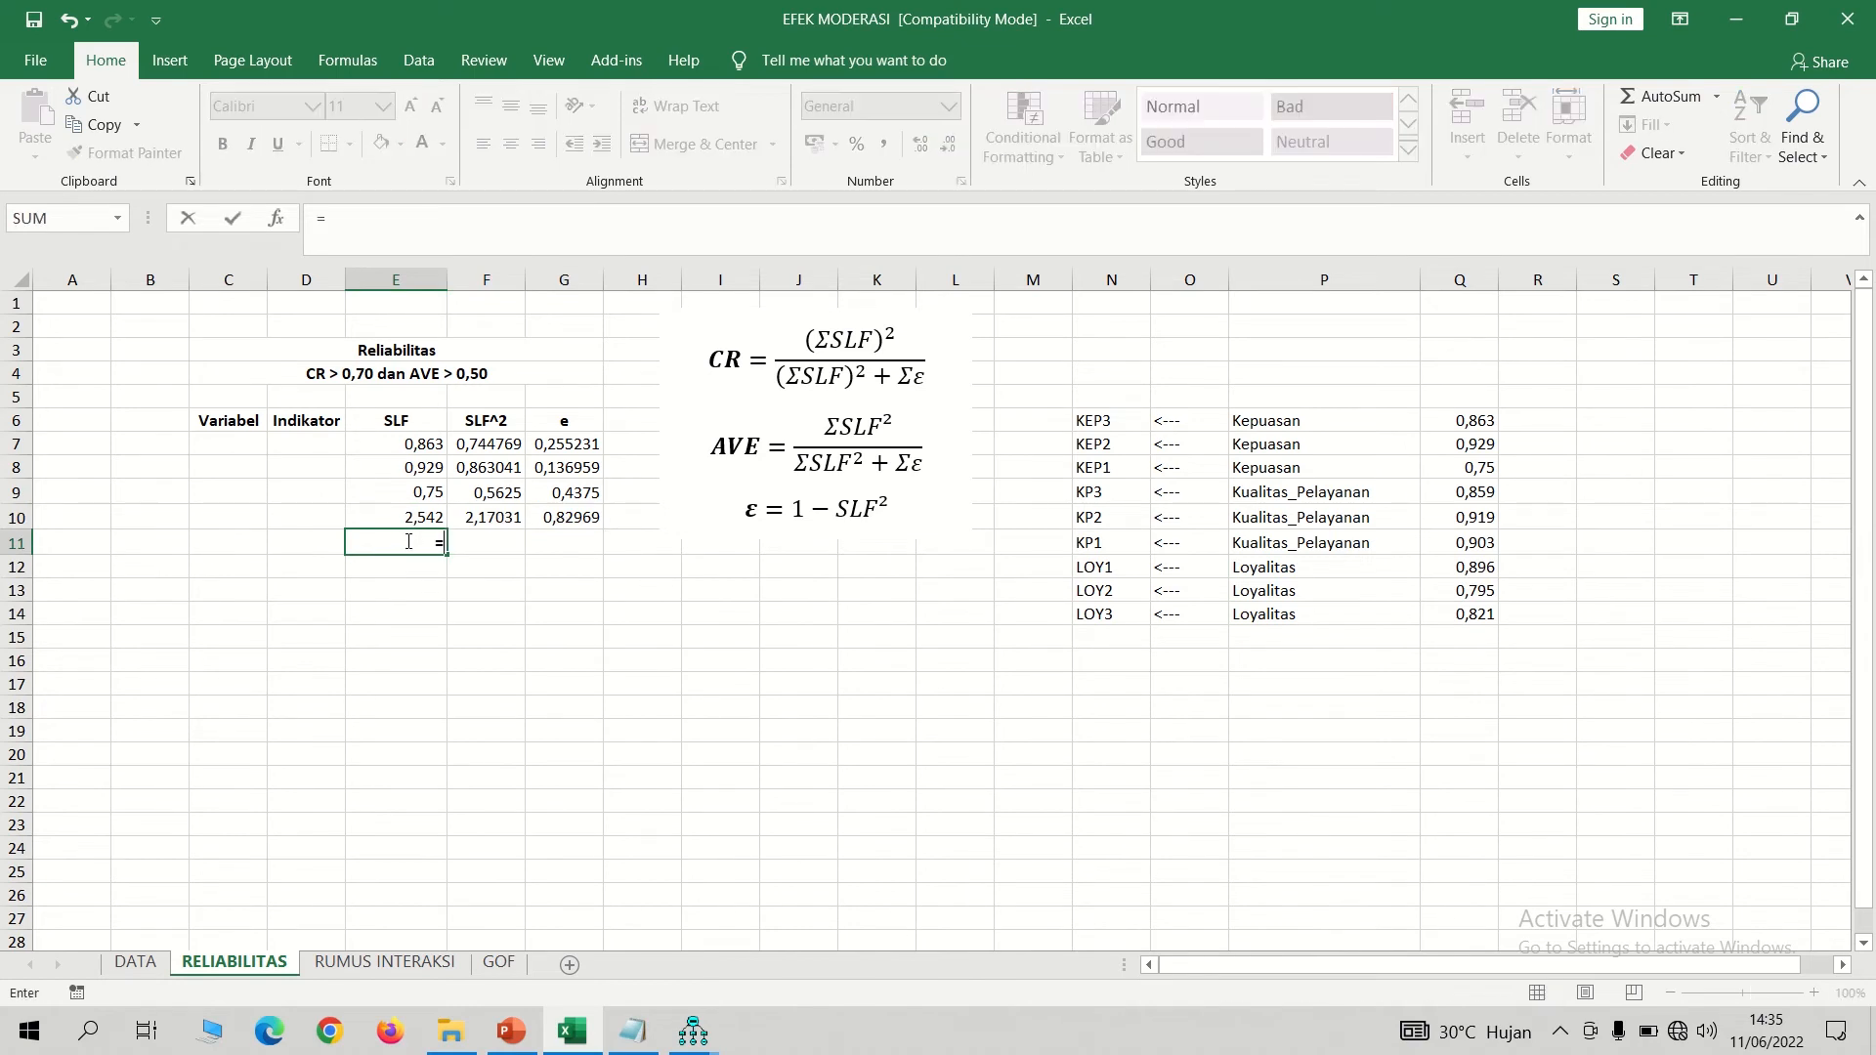
{"action": "left_click", "coordinate": [413, 519]}
{"action": "type", "text": "^2"}
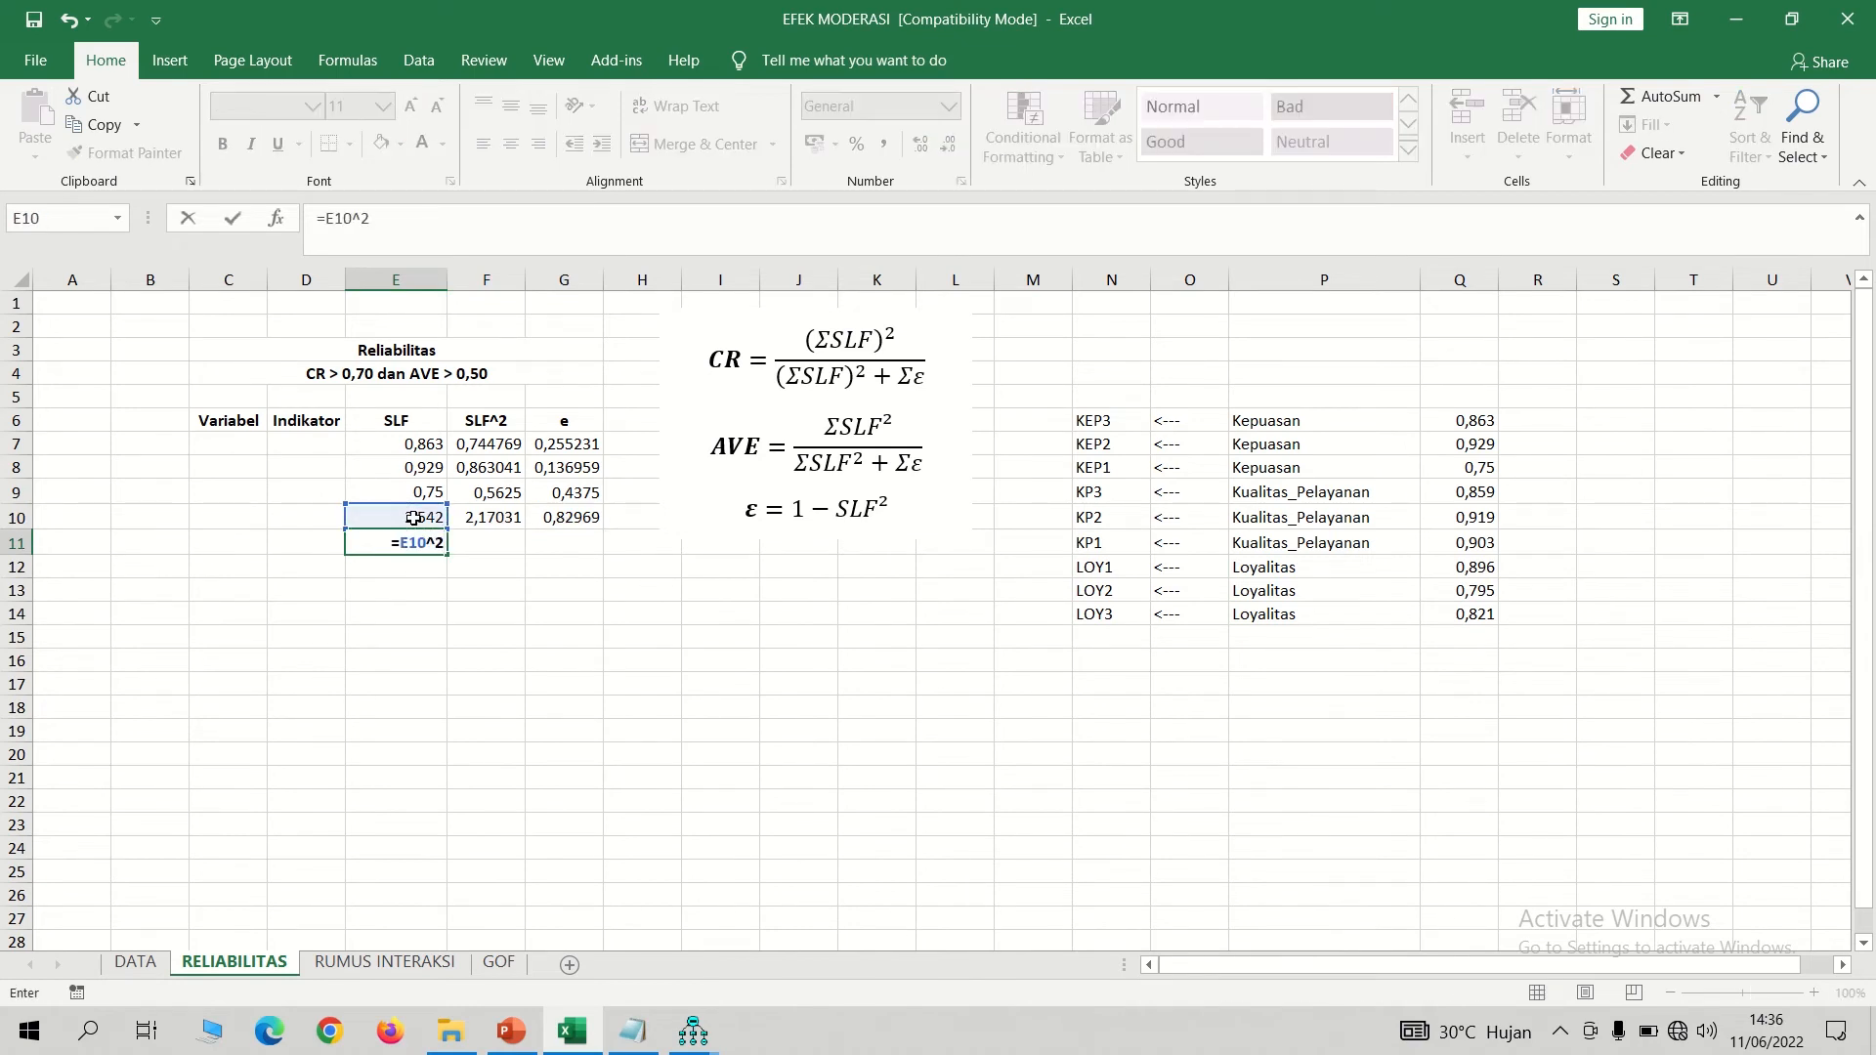
{"action": "key", "text": "Return"}
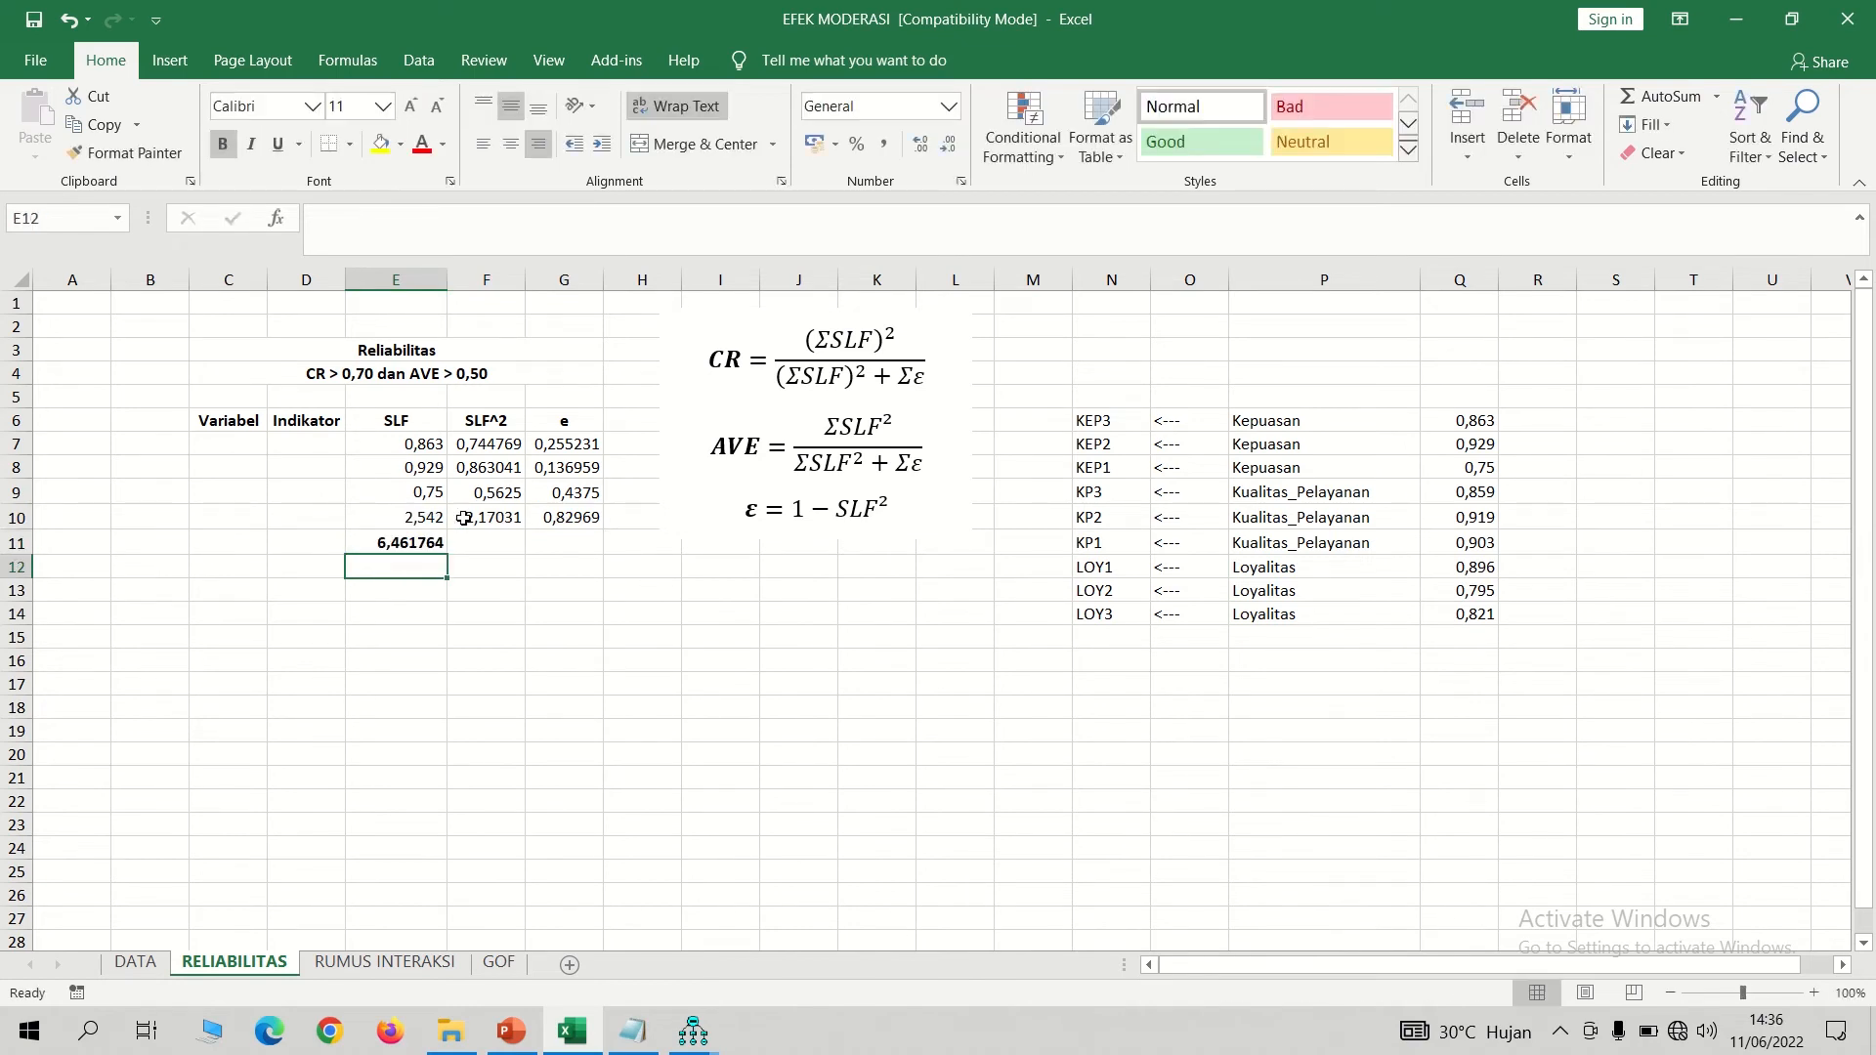
{"action": "left_click_drag", "start_coordinate": [562, 519], "coordinate": [515, 519]}
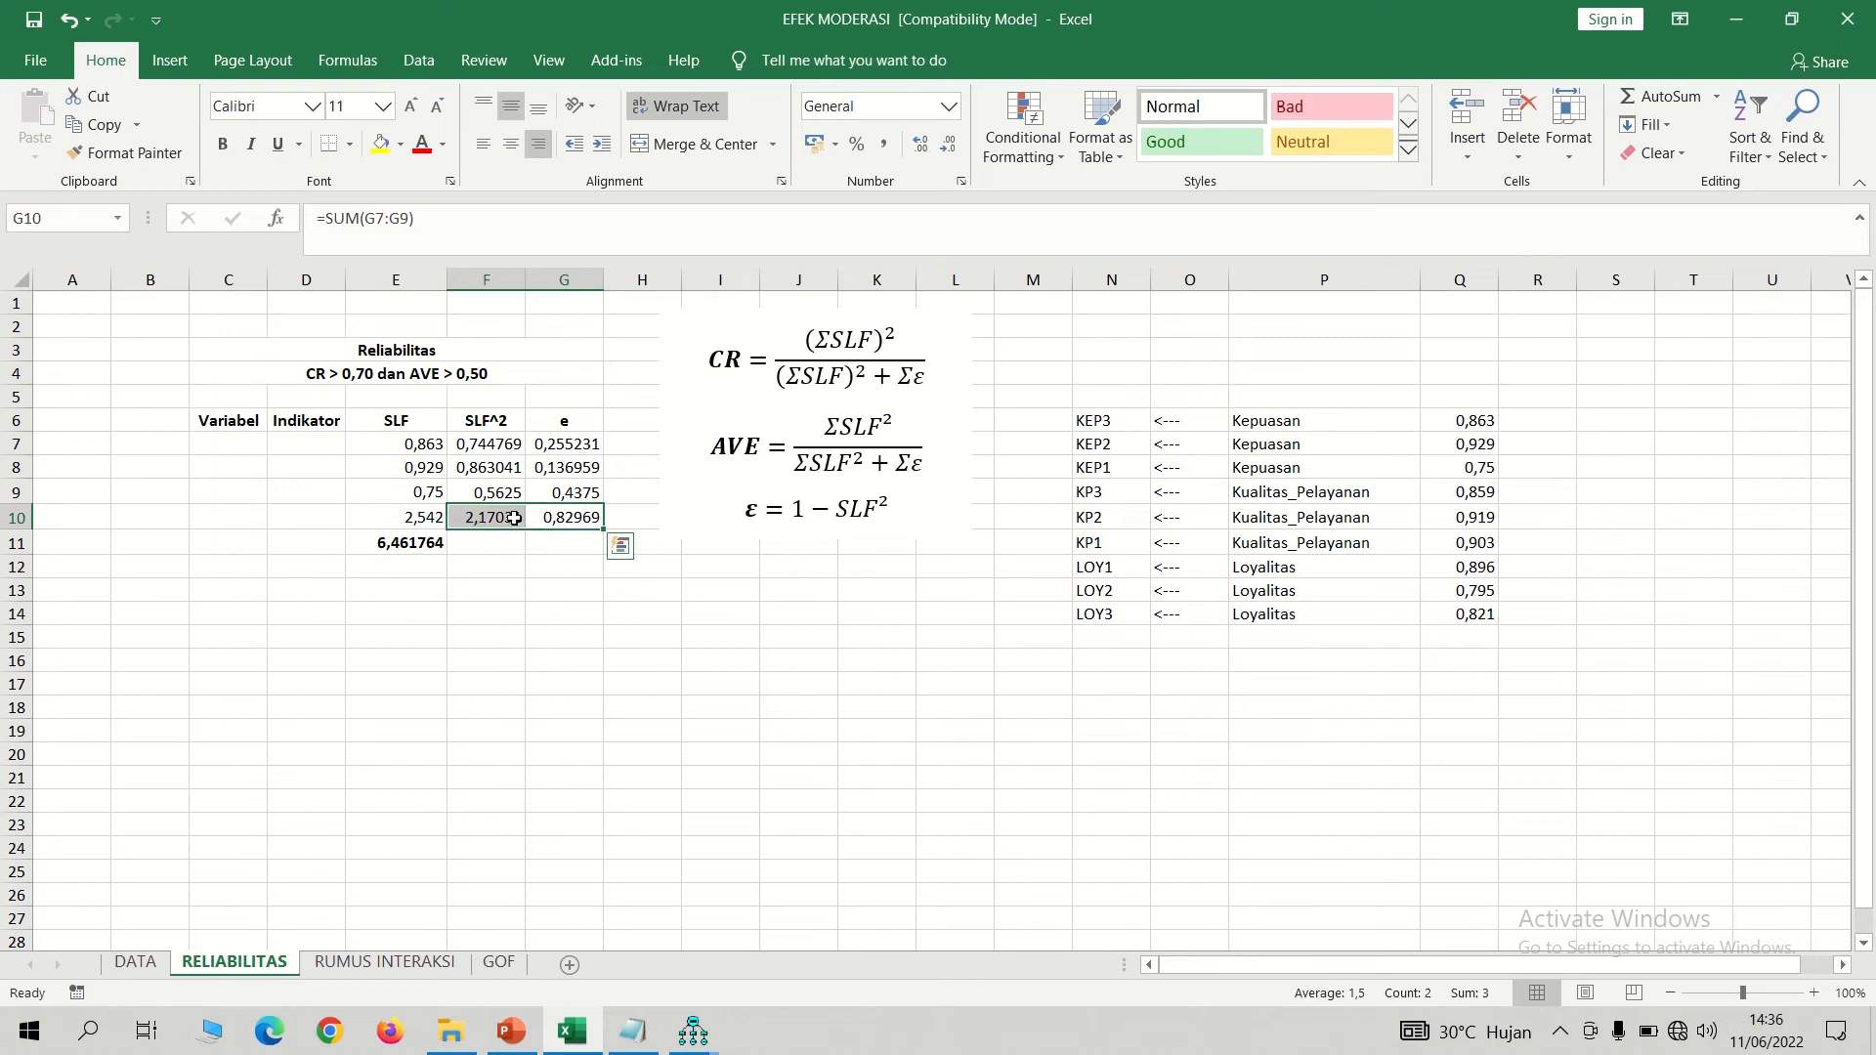
{"action": "key", "text": "ctrl+b"}
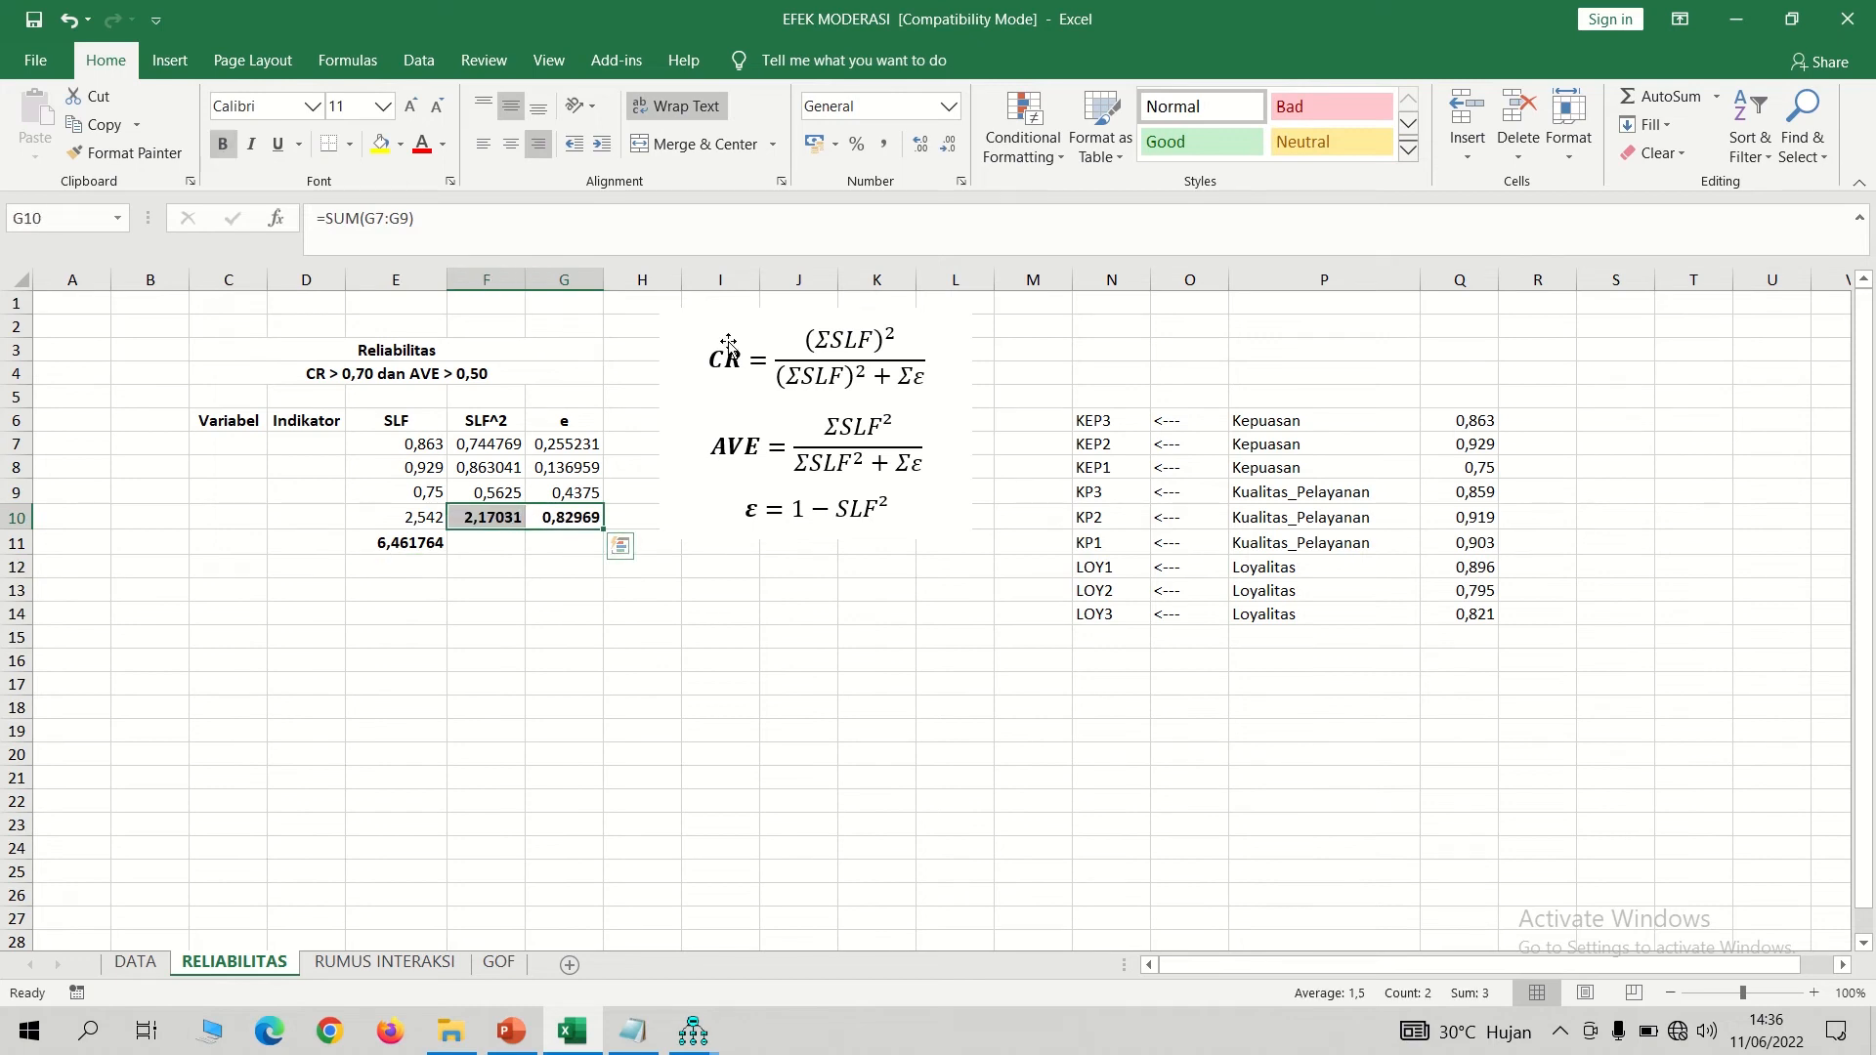
- Label D14 as CR and calculate the Kepuasan composite reliability in E14 with =E11/(E11+G10)
{"action": "left_click", "coordinate": [283, 619]}
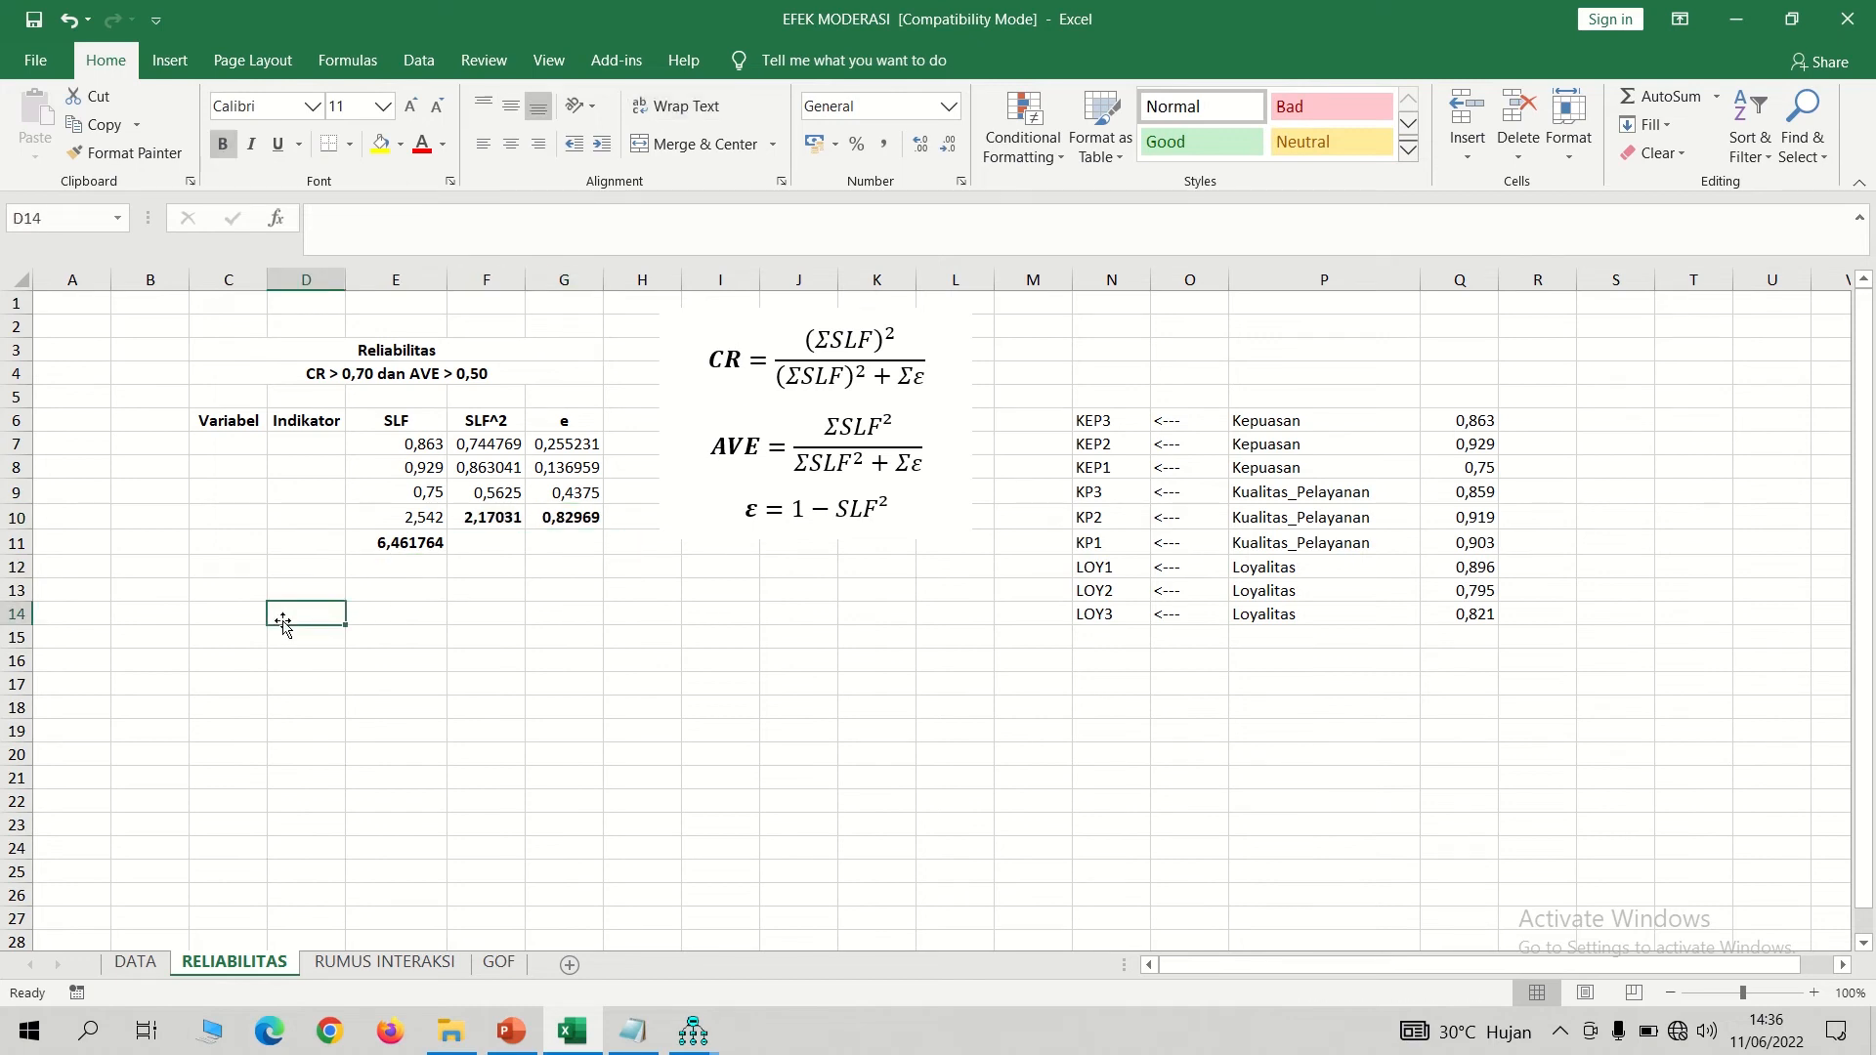
{"action": "type", "text": "CR"}
{"action": "key", "text": "Tab"}
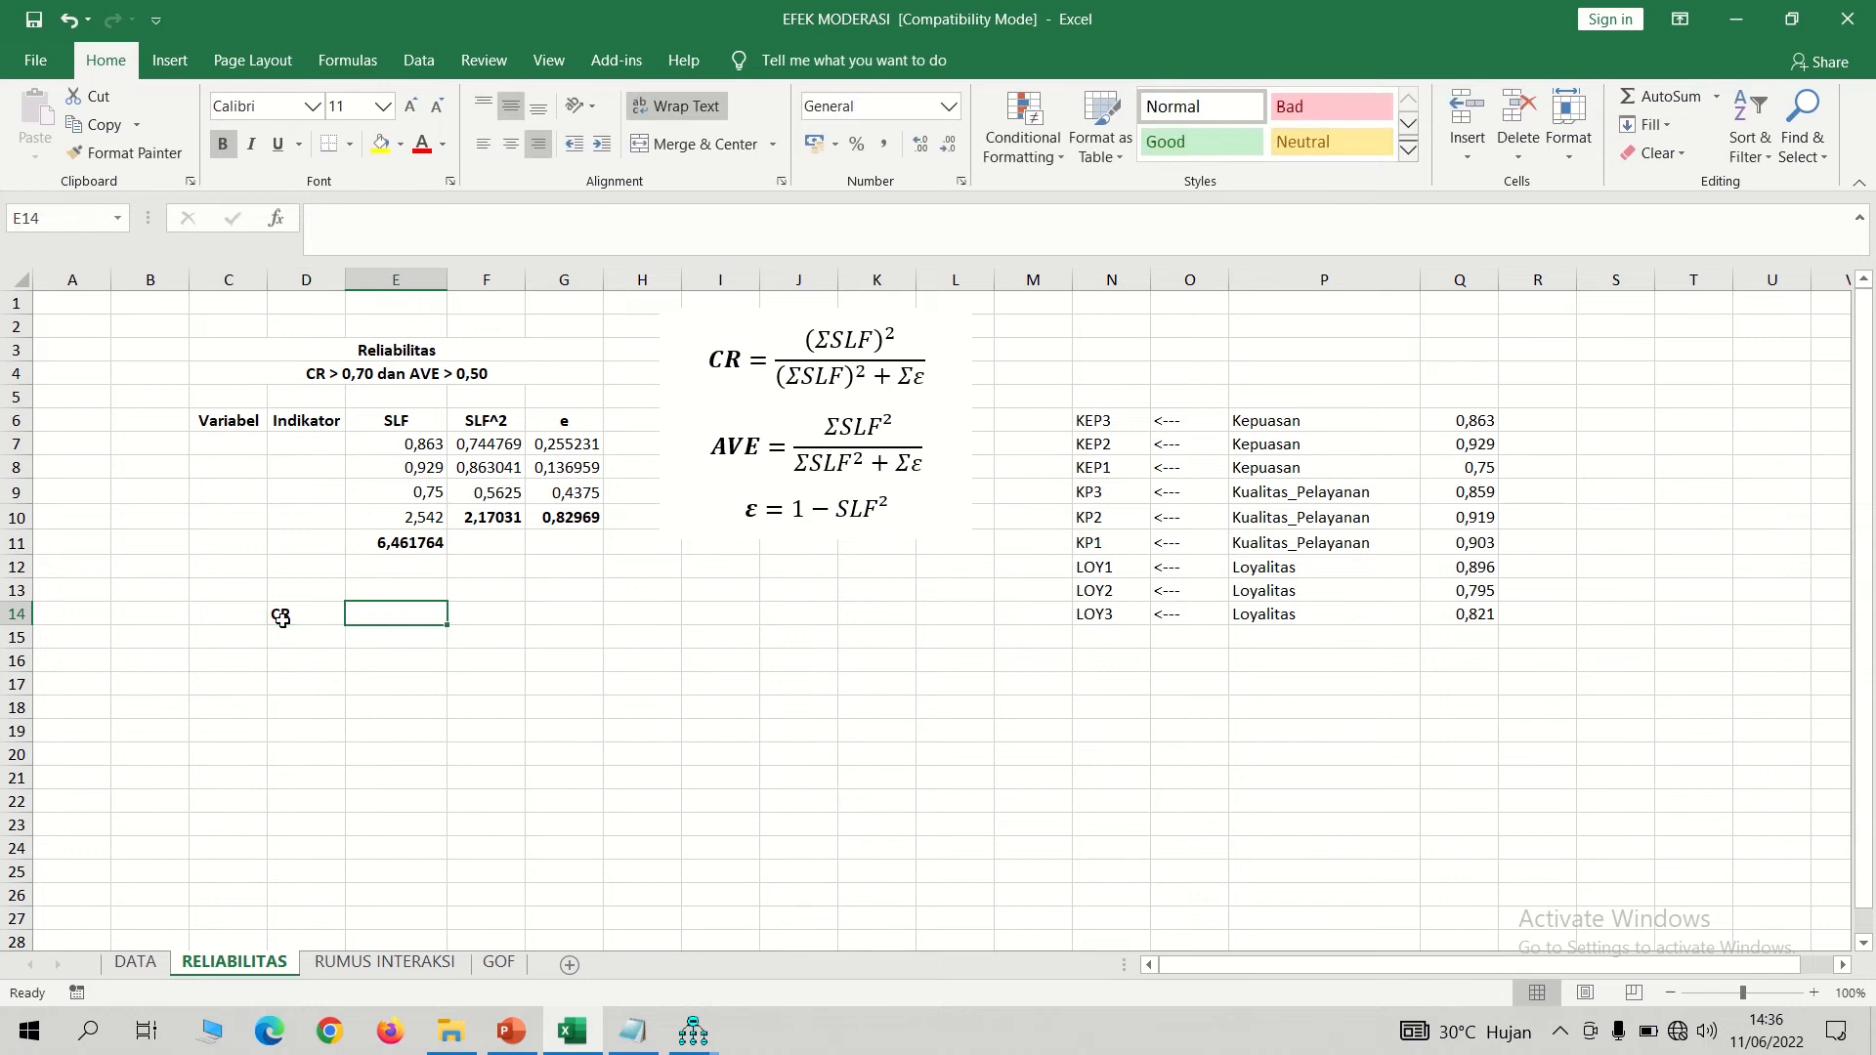
{"action": "type", "text": "="}
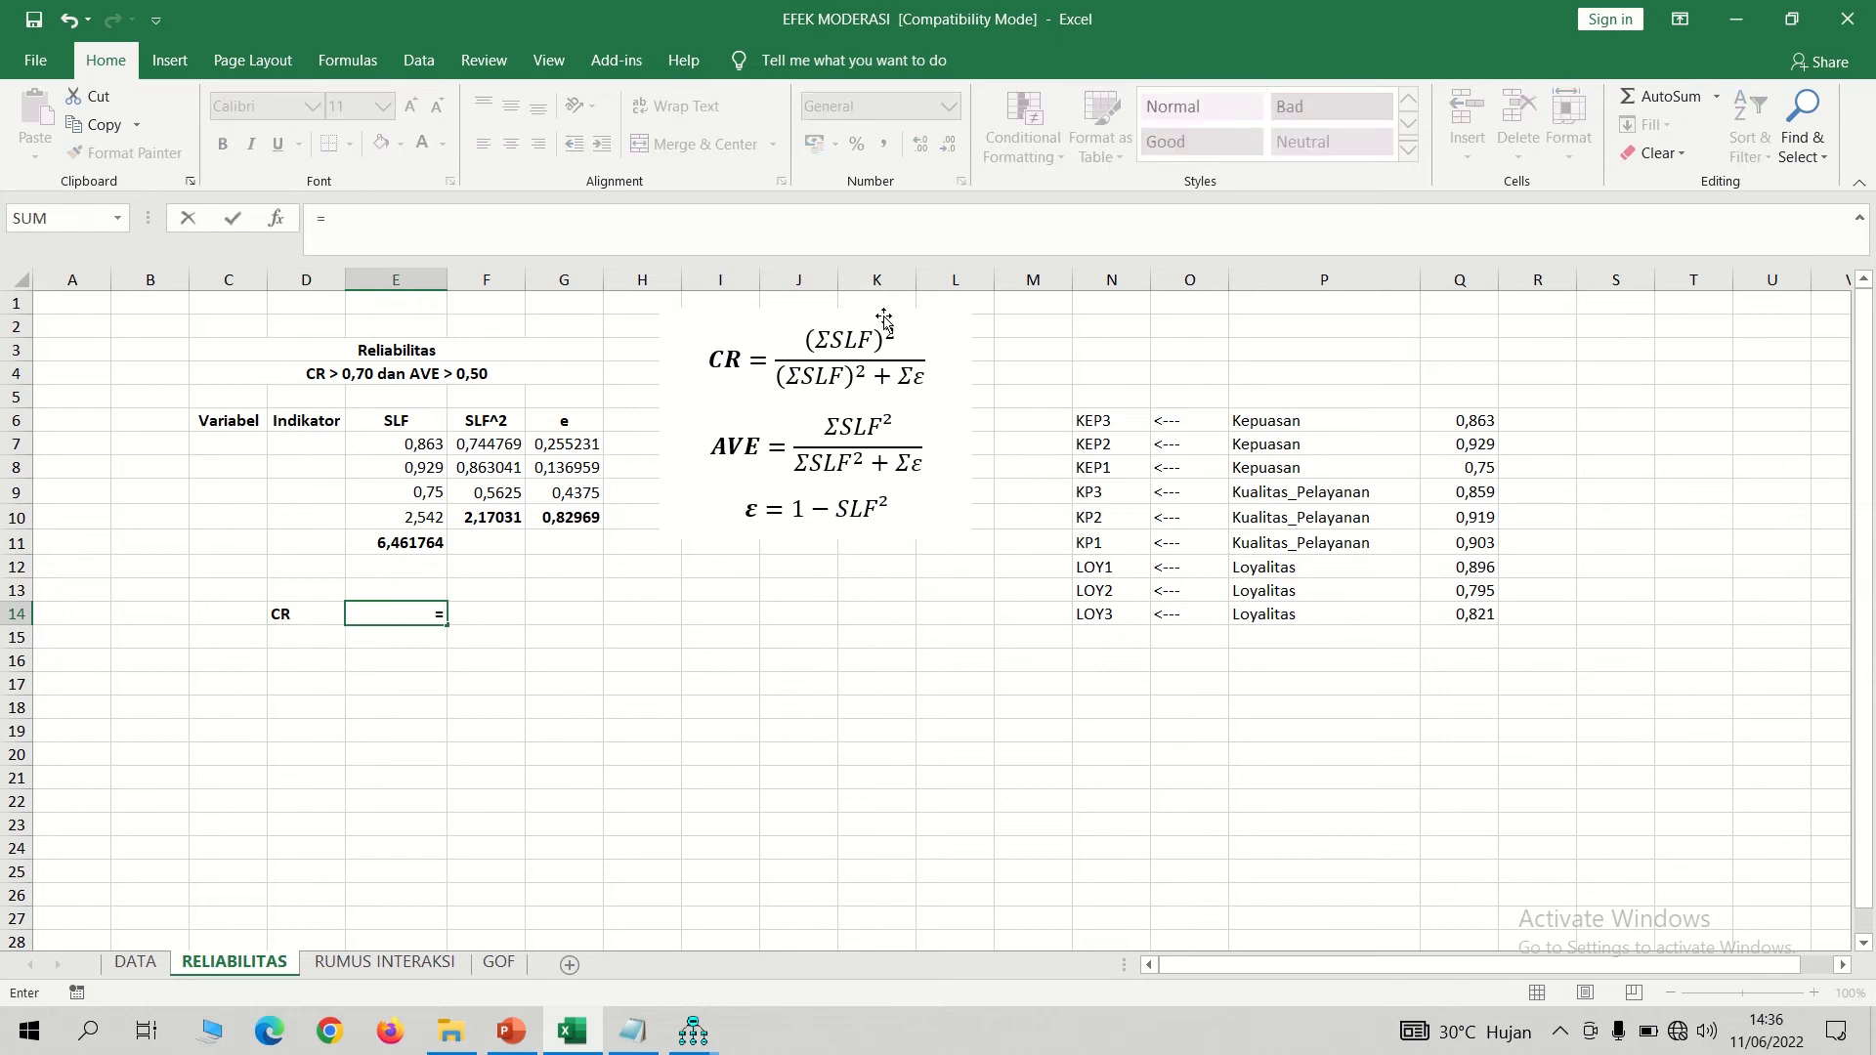
{"action": "left_click", "coordinate": [405, 543]}
{"action": "type", "text": "/("}
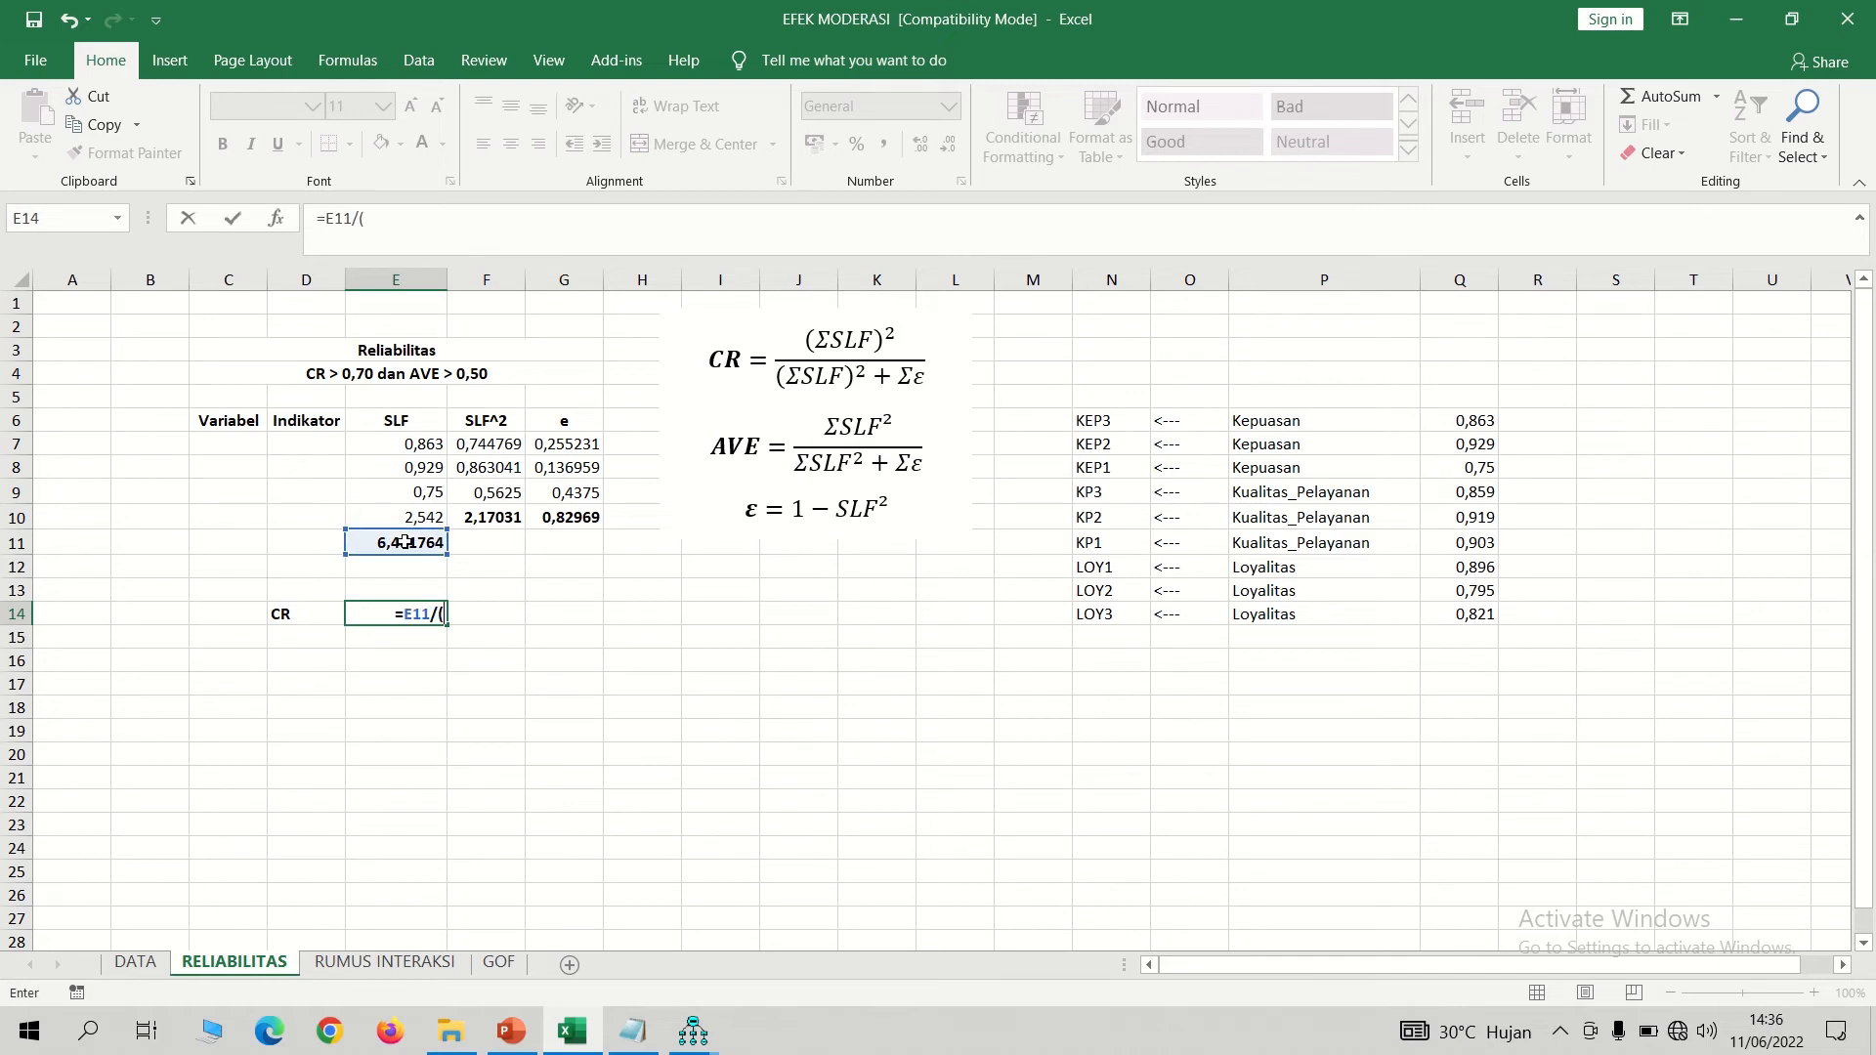
{"action": "left_click", "coordinate": [422, 544]}
{"action": "type", "text": "+"}
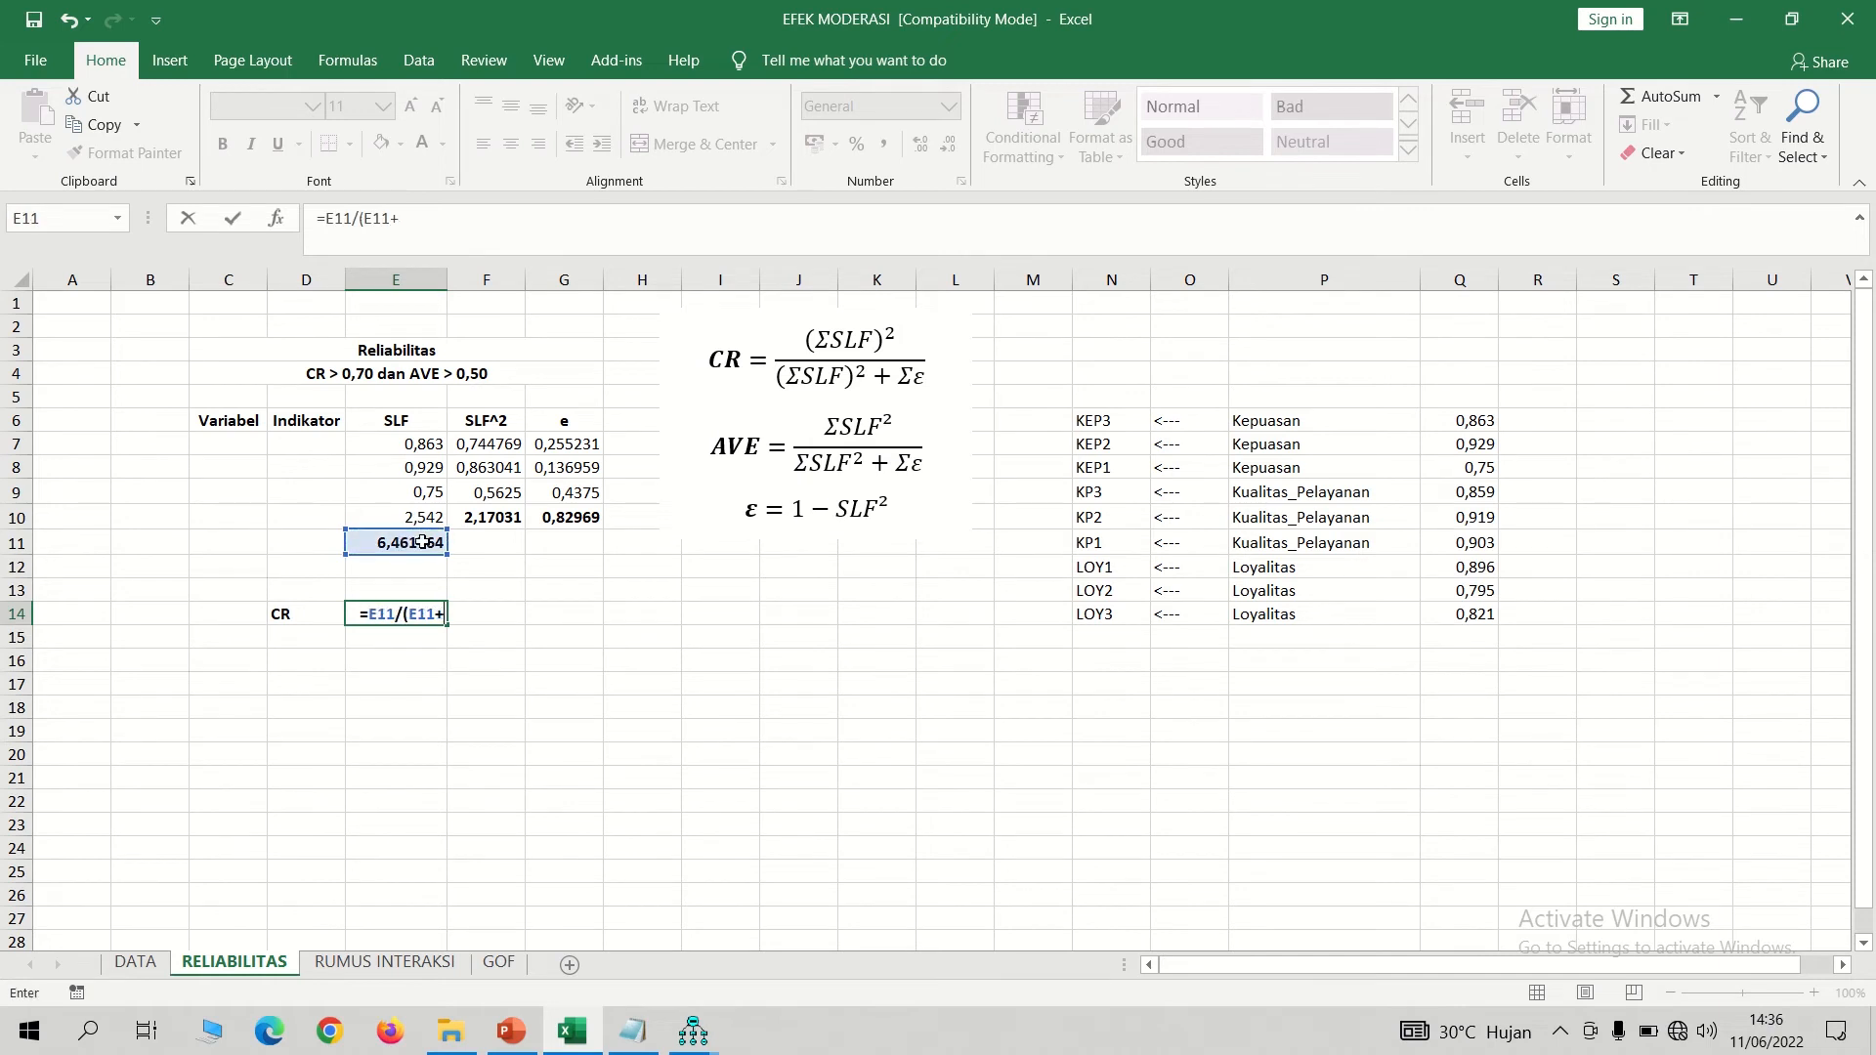
{"action": "left_click", "coordinate": [555, 519]}
{"action": "type", "text": ")"}
{"action": "key", "text": "Return"}
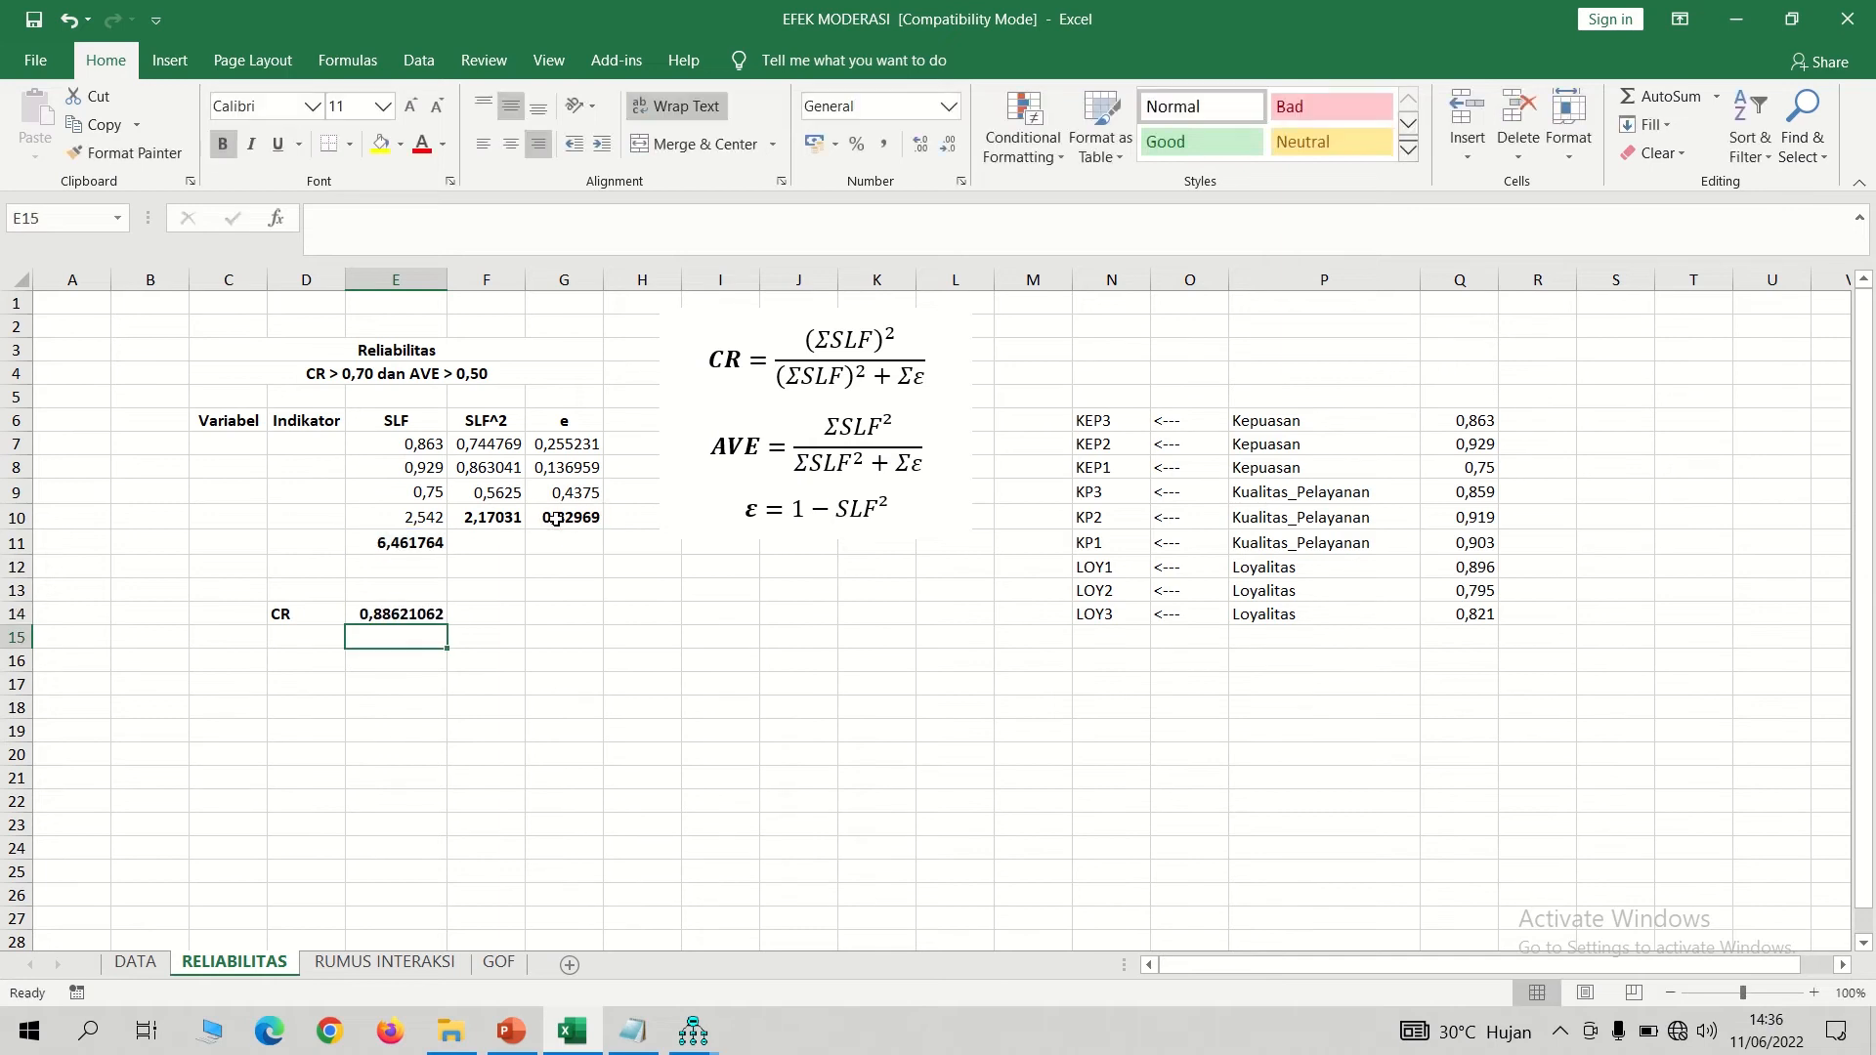
- Label D15 as AVE and calculate the Kepuasan average variance extracted in E15 with =F10/(F10+G10)
{"action": "left_click", "coordinate": [302, 640]}
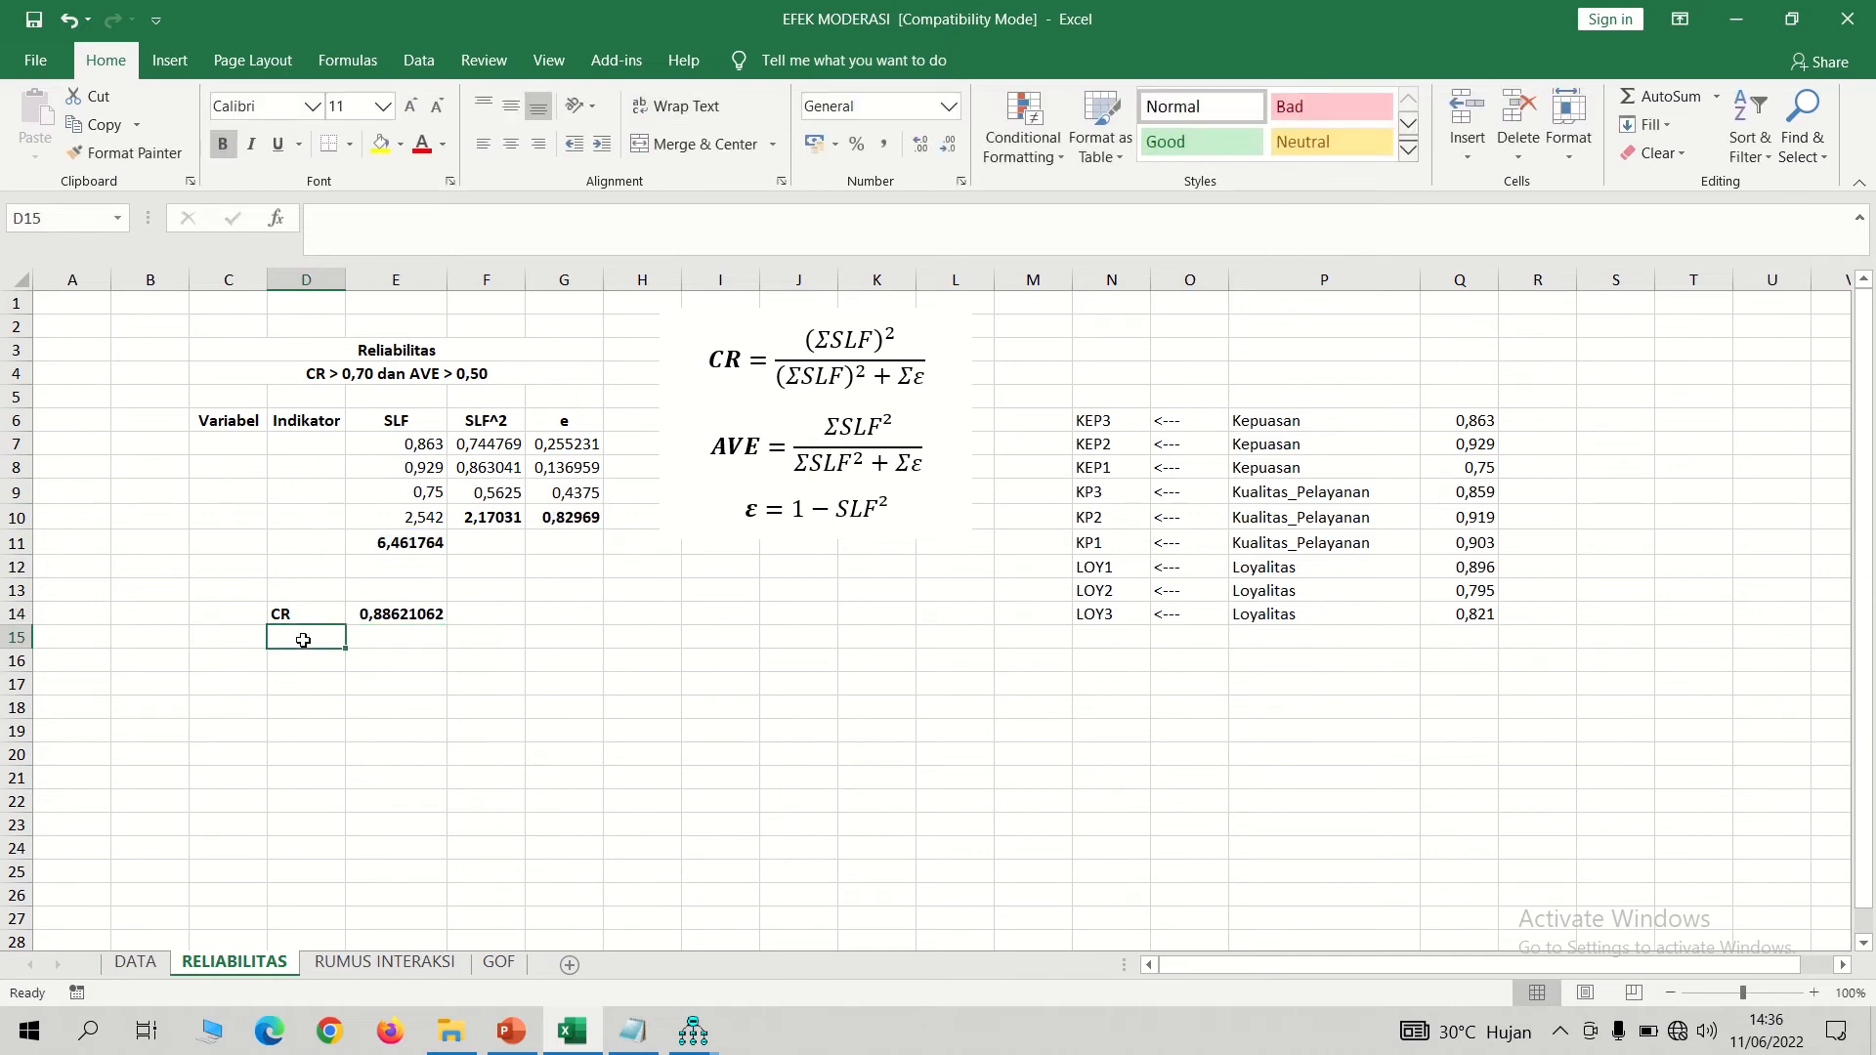
{"action": "type", "text": "AVE"}
{"action": "key", "text": "Tab"}
{"action": "type", "text": "="}
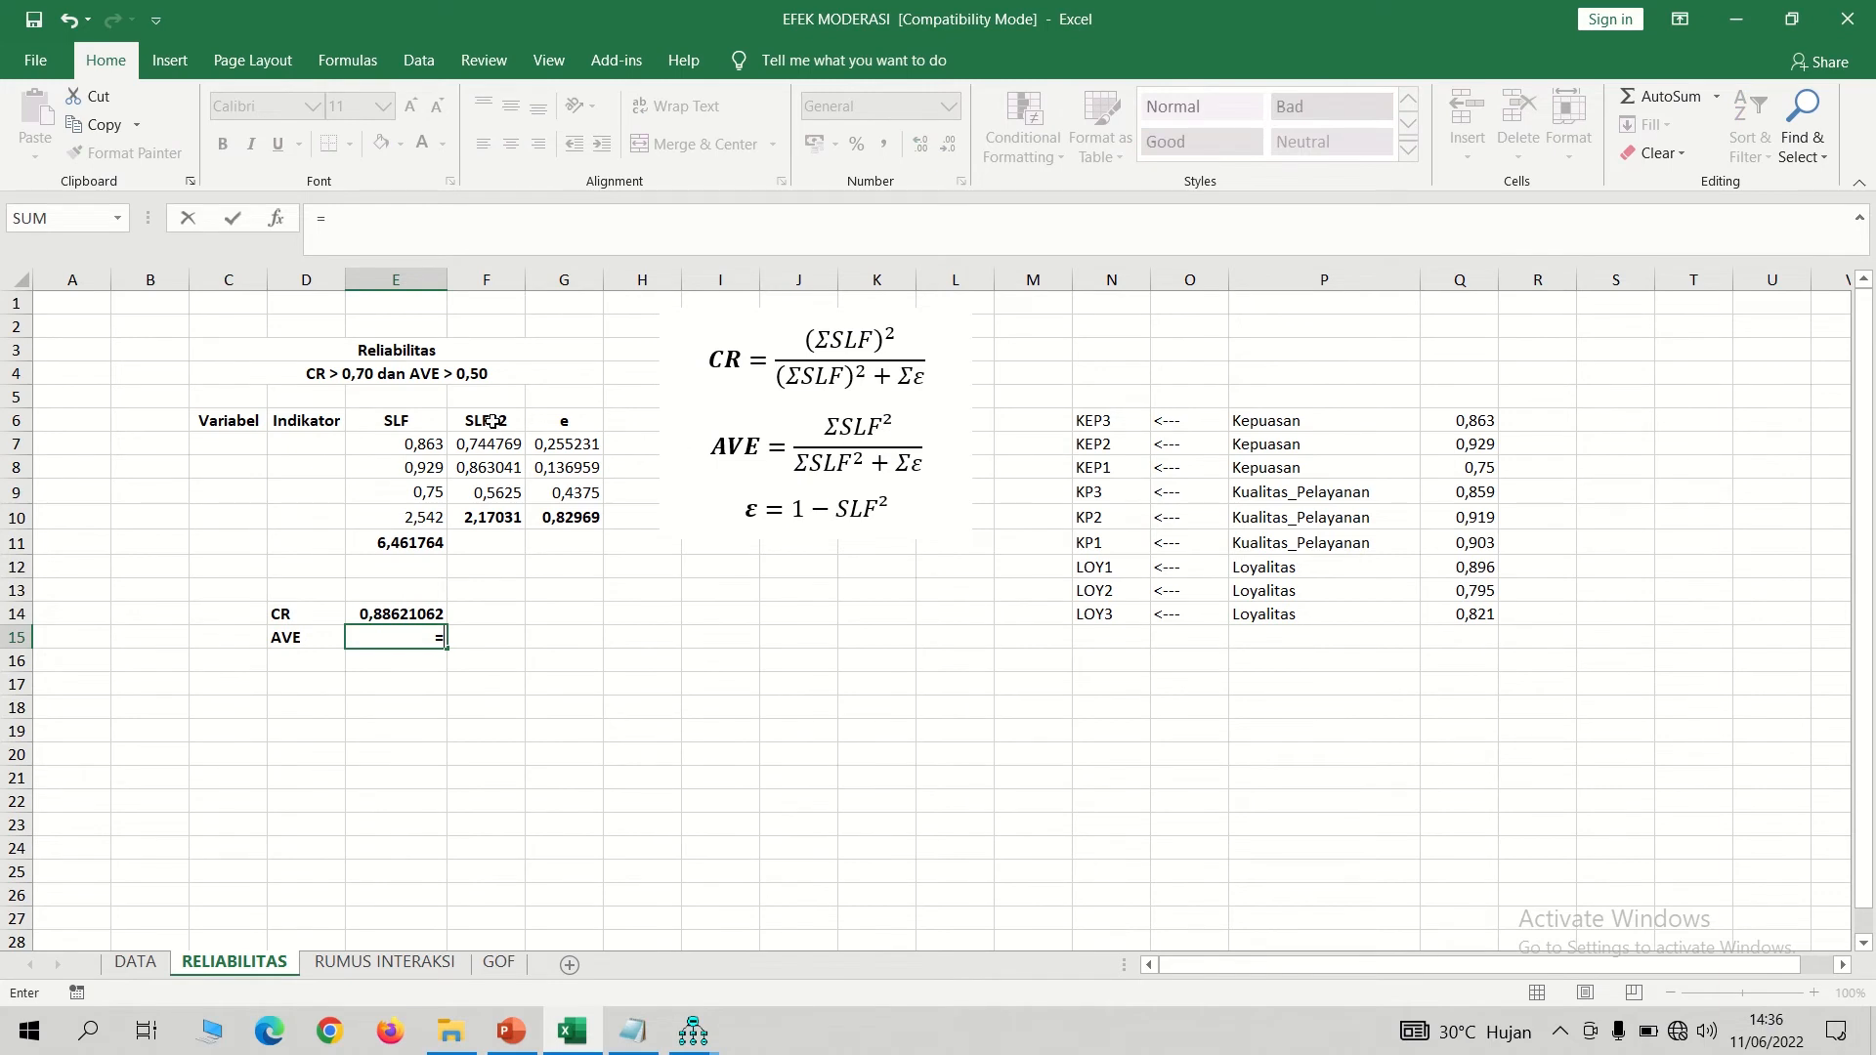
{"action": "left_click", "coordinate": [487, 515]}
{"action": "type", "text": "/("}
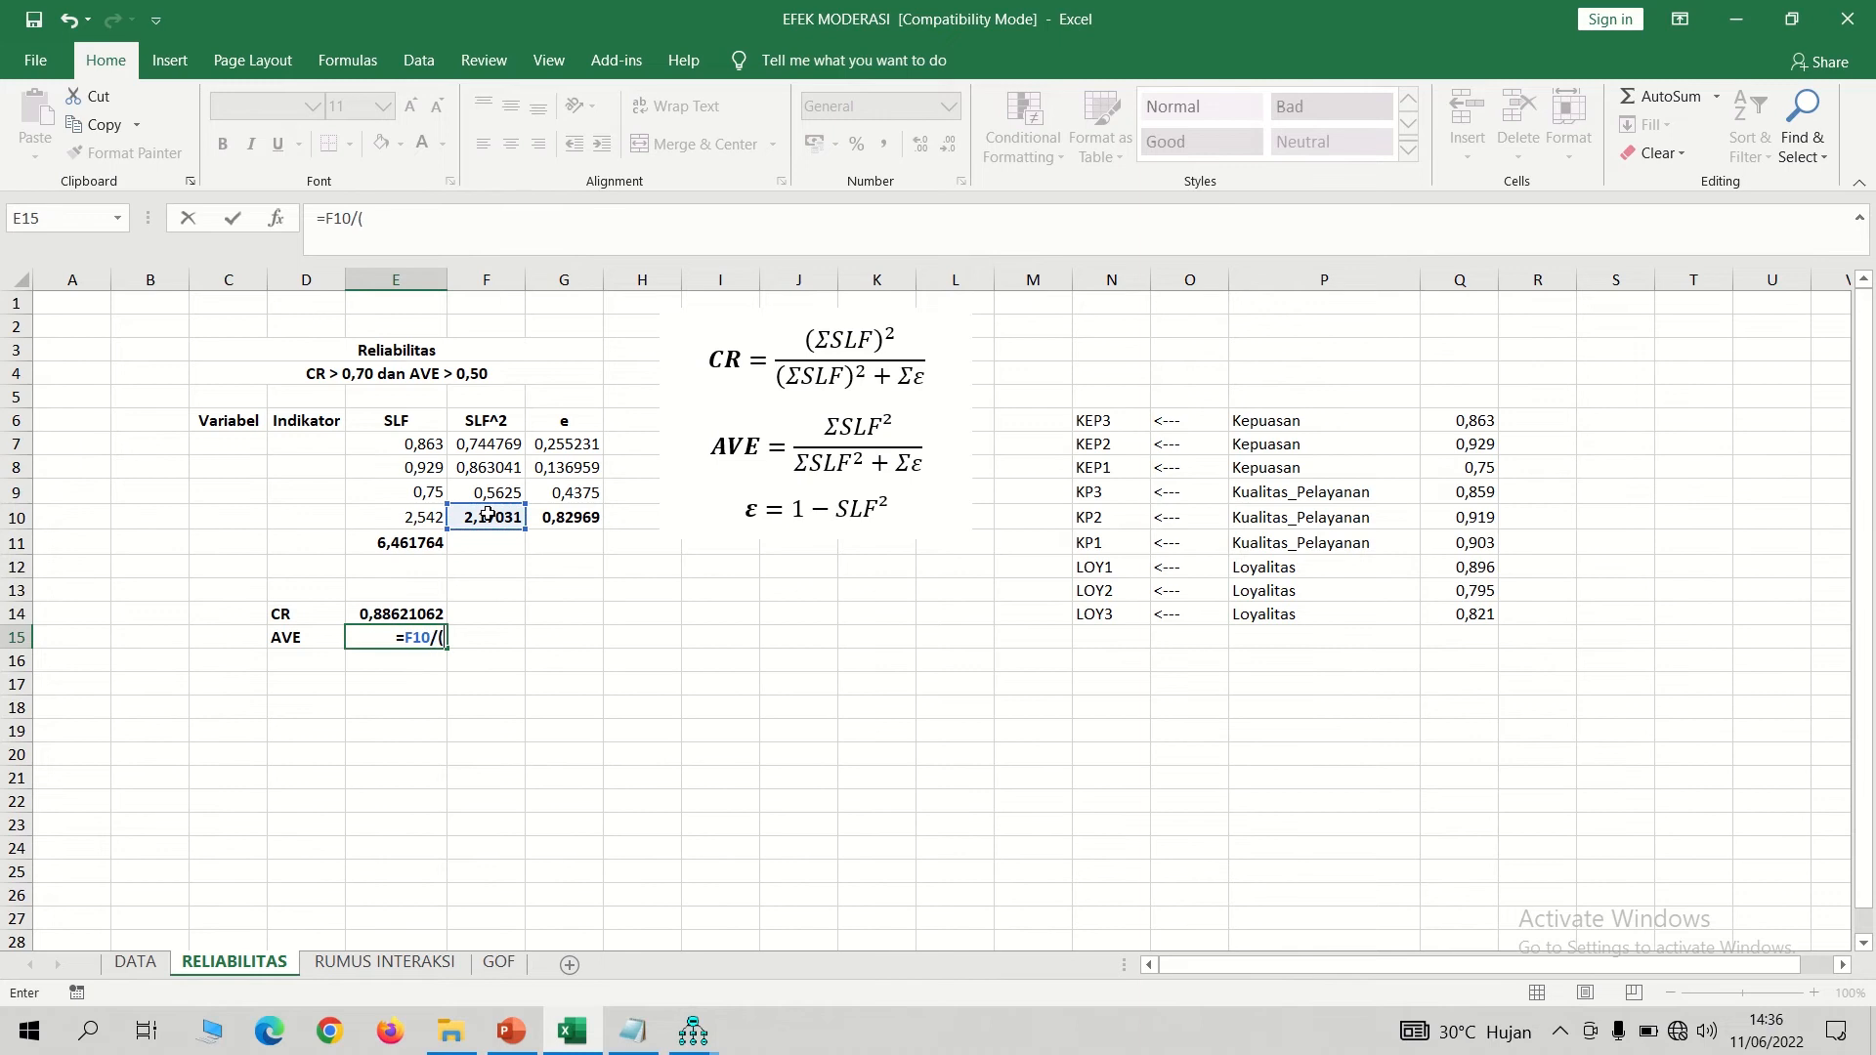
{"action": "left_click", "coordinate": [491, 519]}
{"action": "type", "text": "+"}
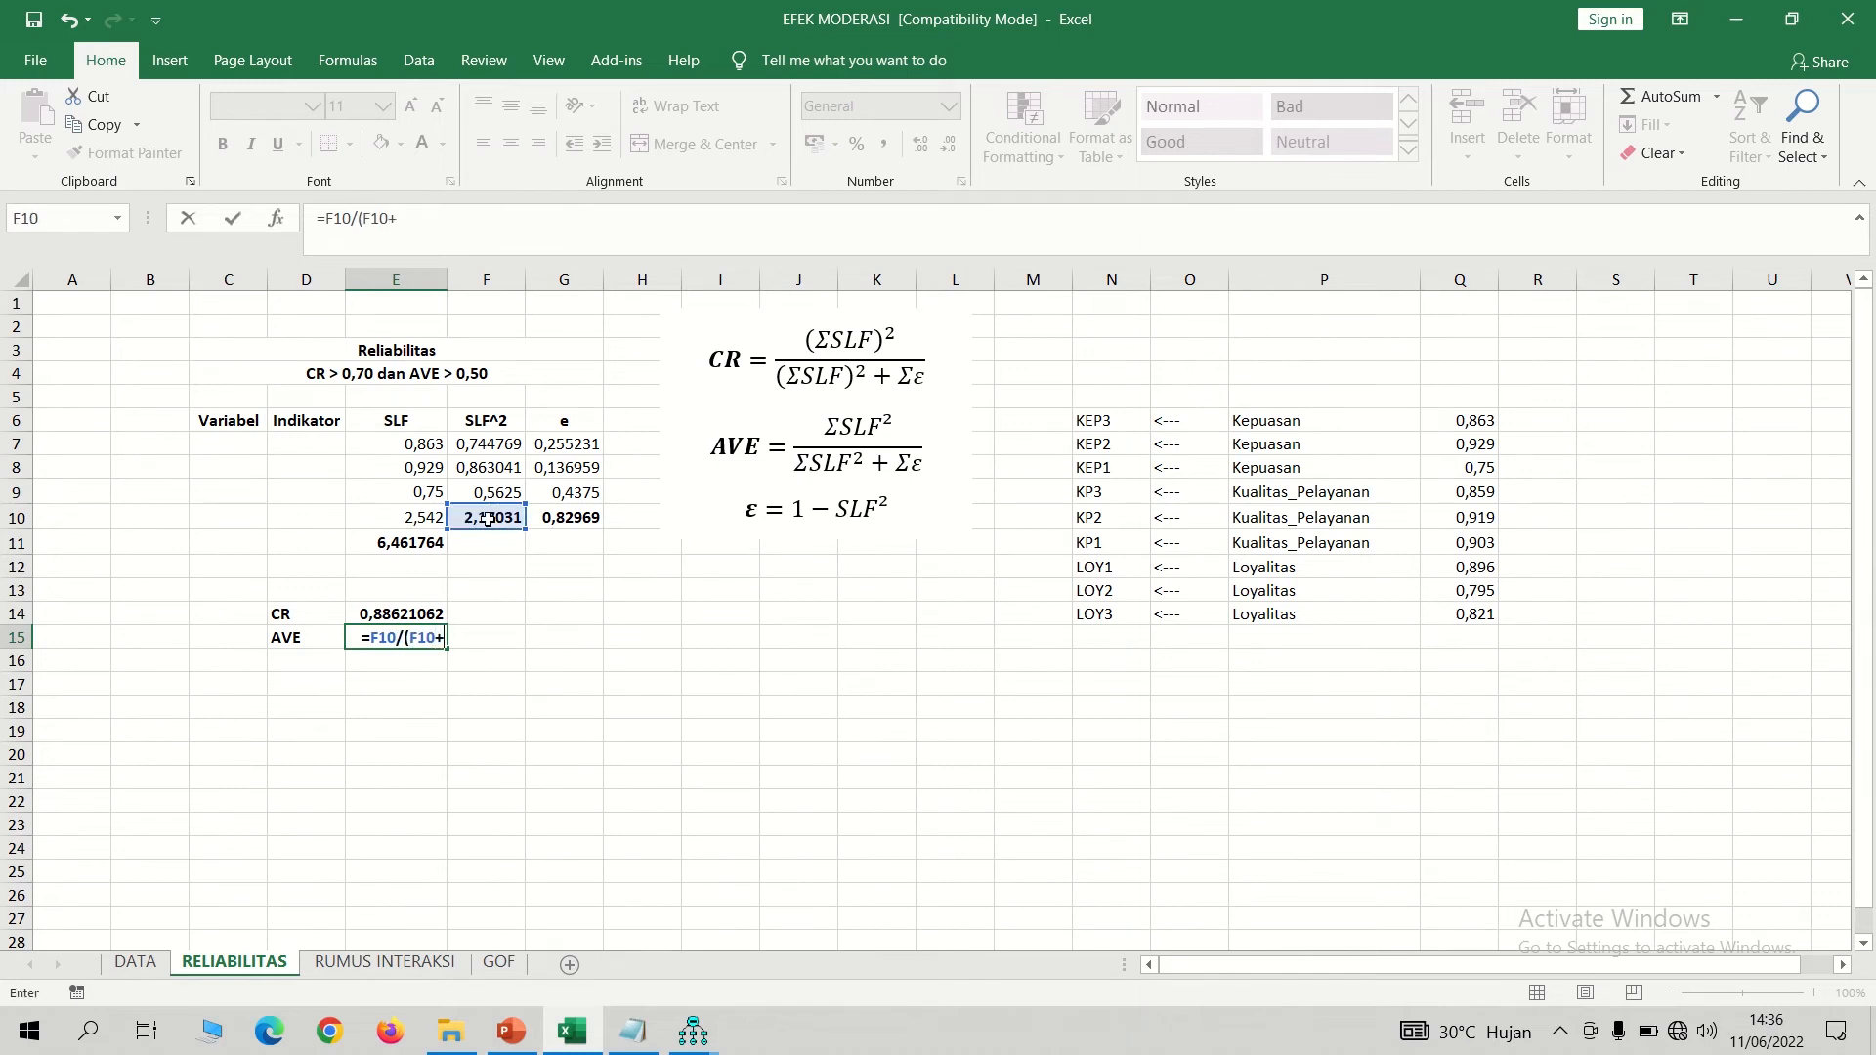
{"action": "left_click", "coordinate": [558, 517]}
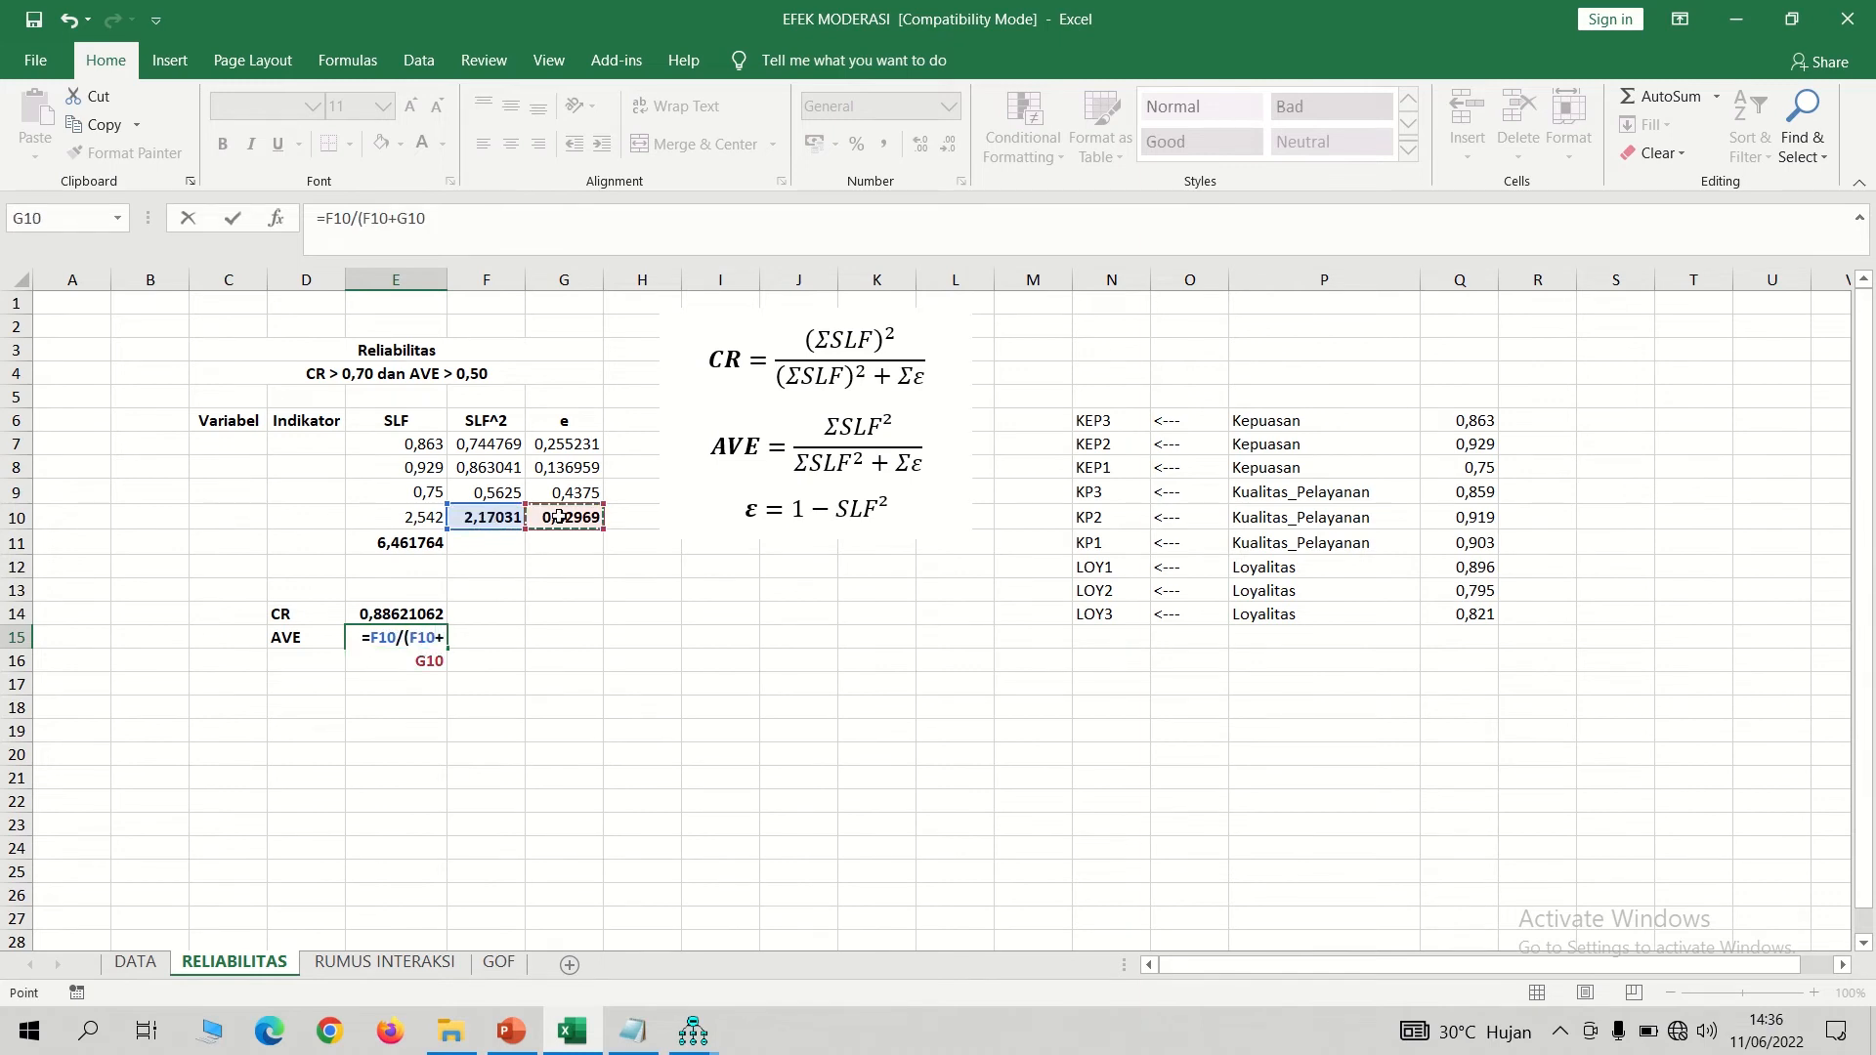
{"action": "type", "text": ")"}
{"action": "key", "text": "Return"}
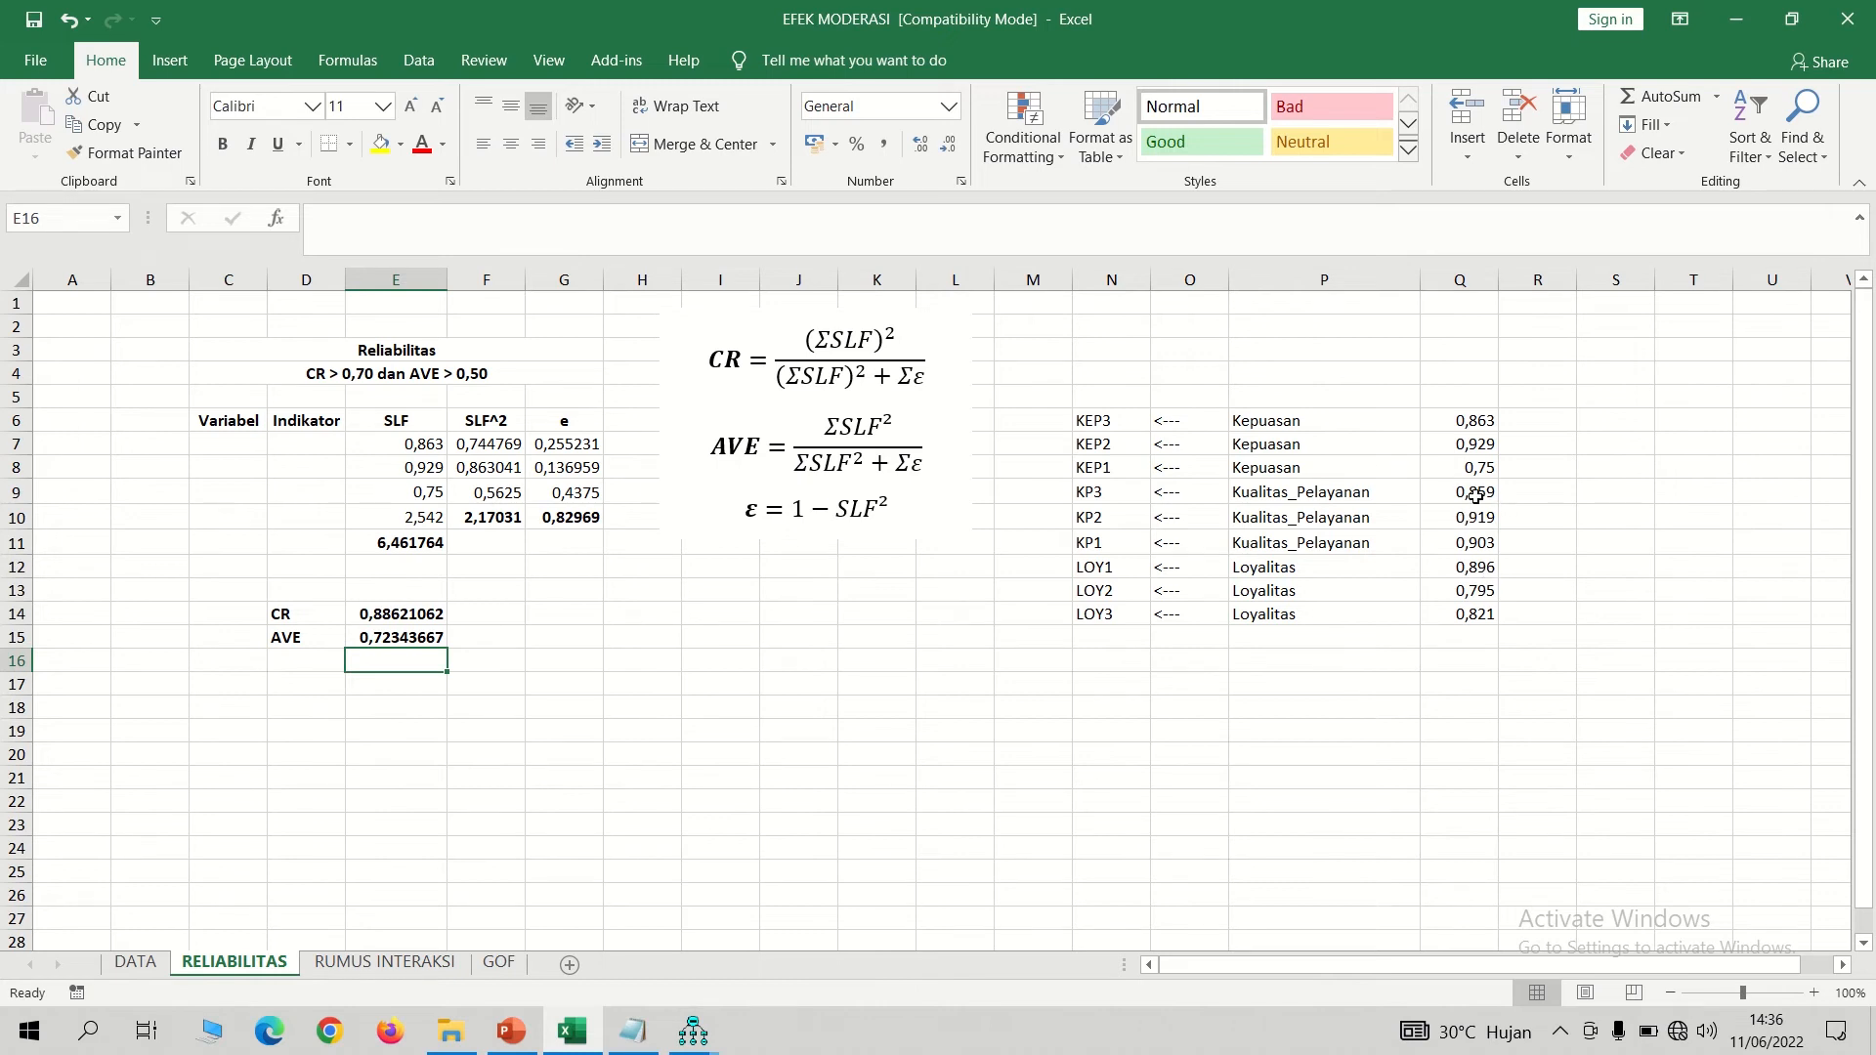
{"action": "left_click_drag", "start_coordinate": [1475, 491], "coordinate": [1475, 542]}
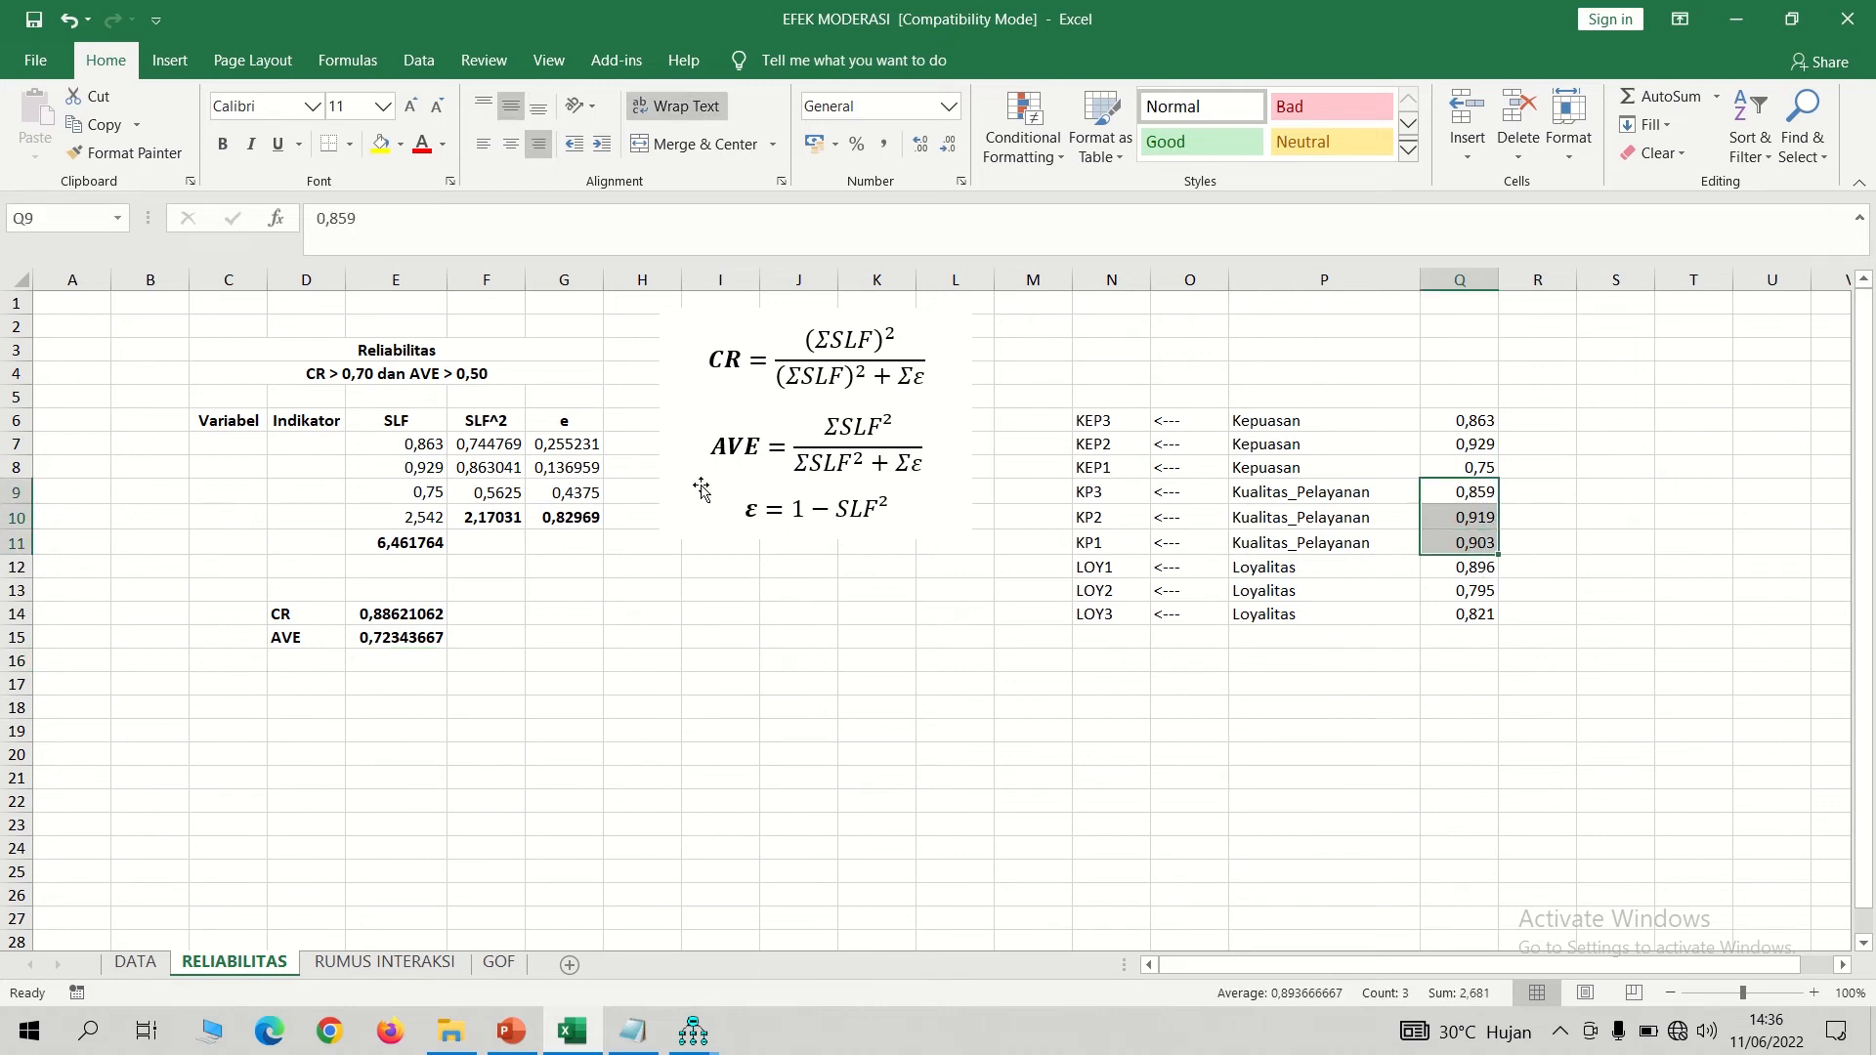
{"action": "left_click", "coordinate": [767, 828]}
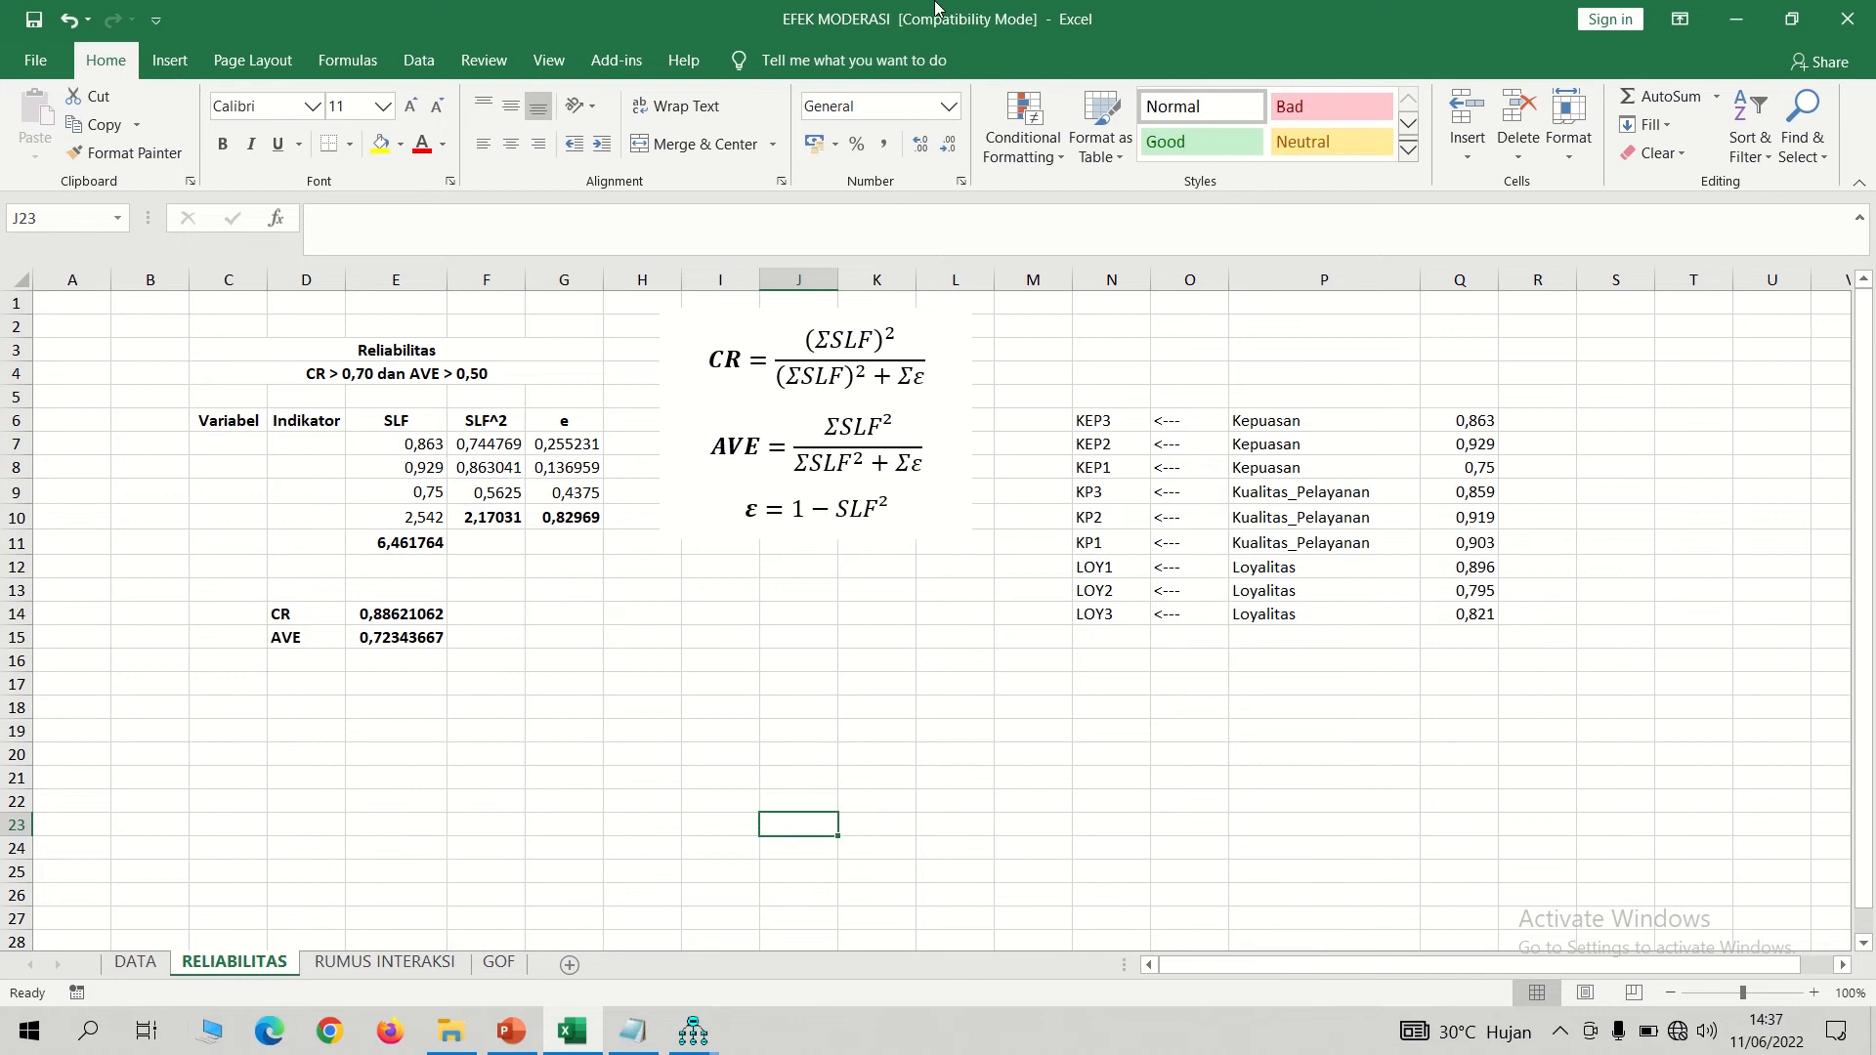
{"action": "mouse_move", "coordinate": [936, 8]}
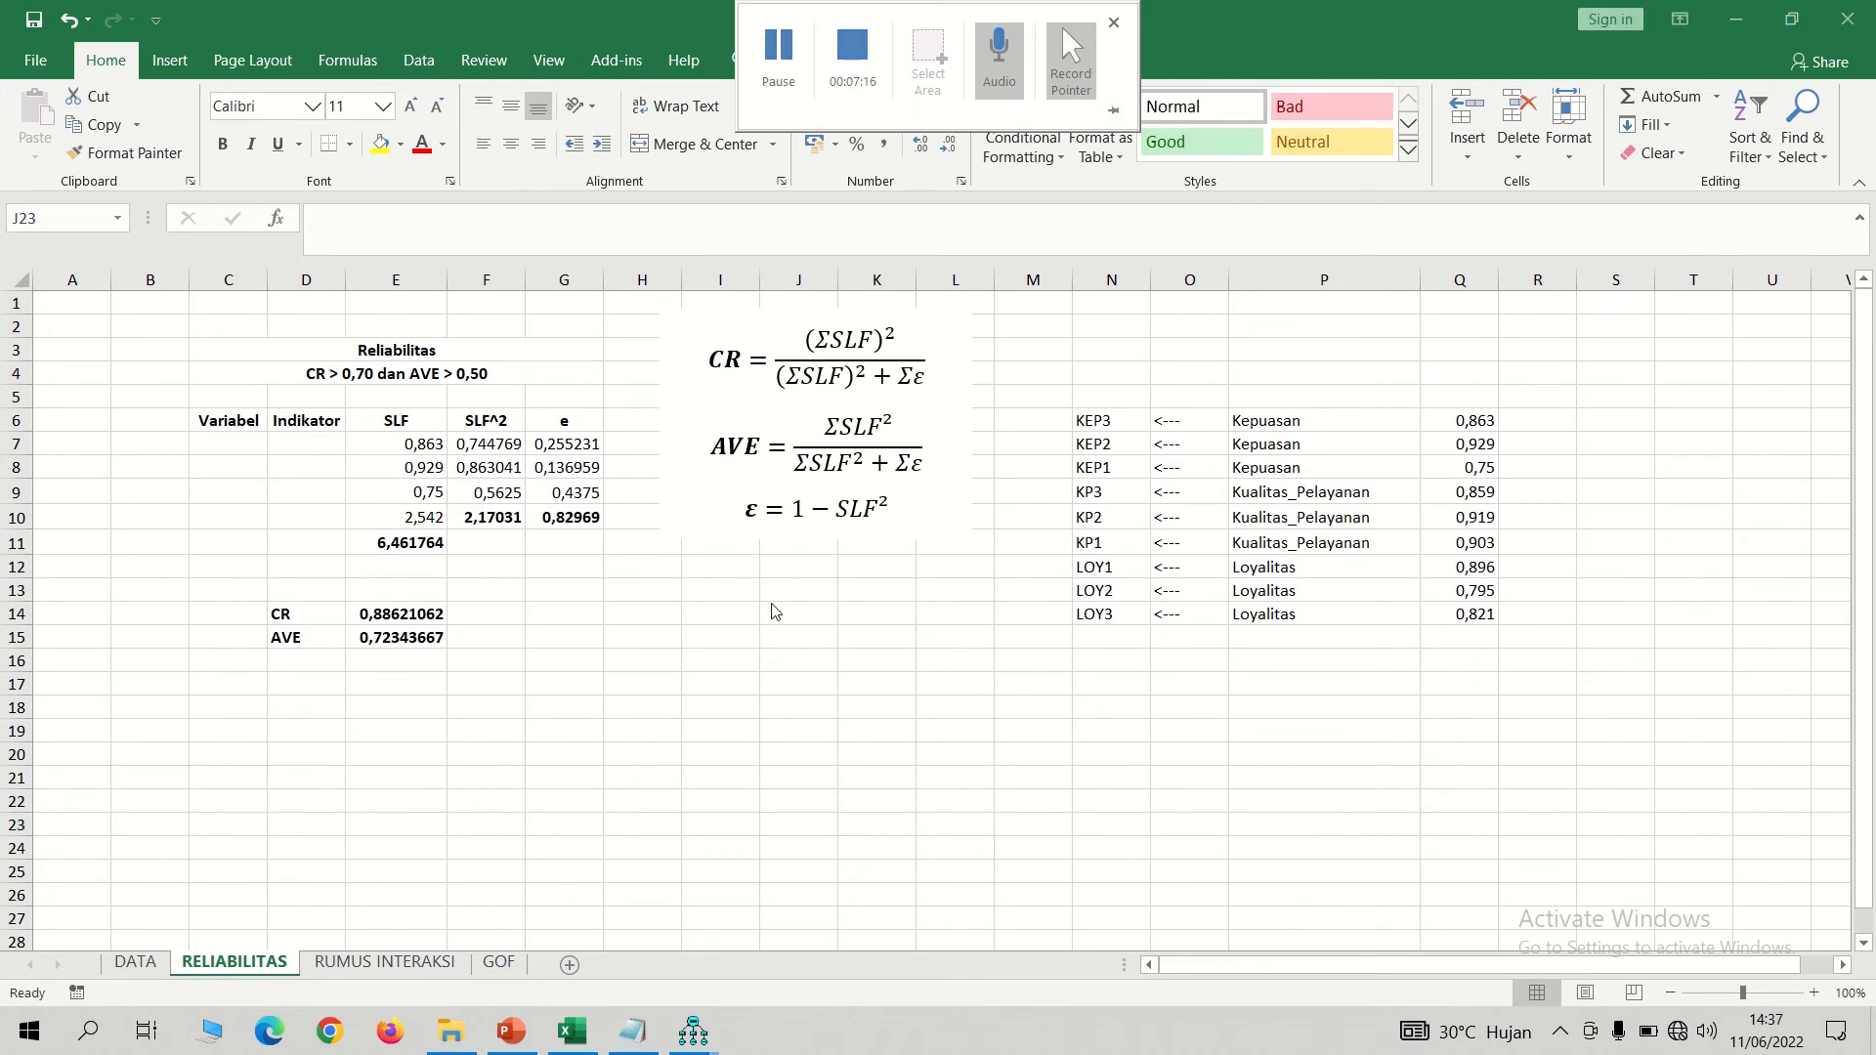
- Try to copy the loadings table N6:Q14 from the RELIABILITAS sheet to J3 on the RUMUS INTERAKSI sheet
{"action": "left_click", "coordinate": [381, 963]}
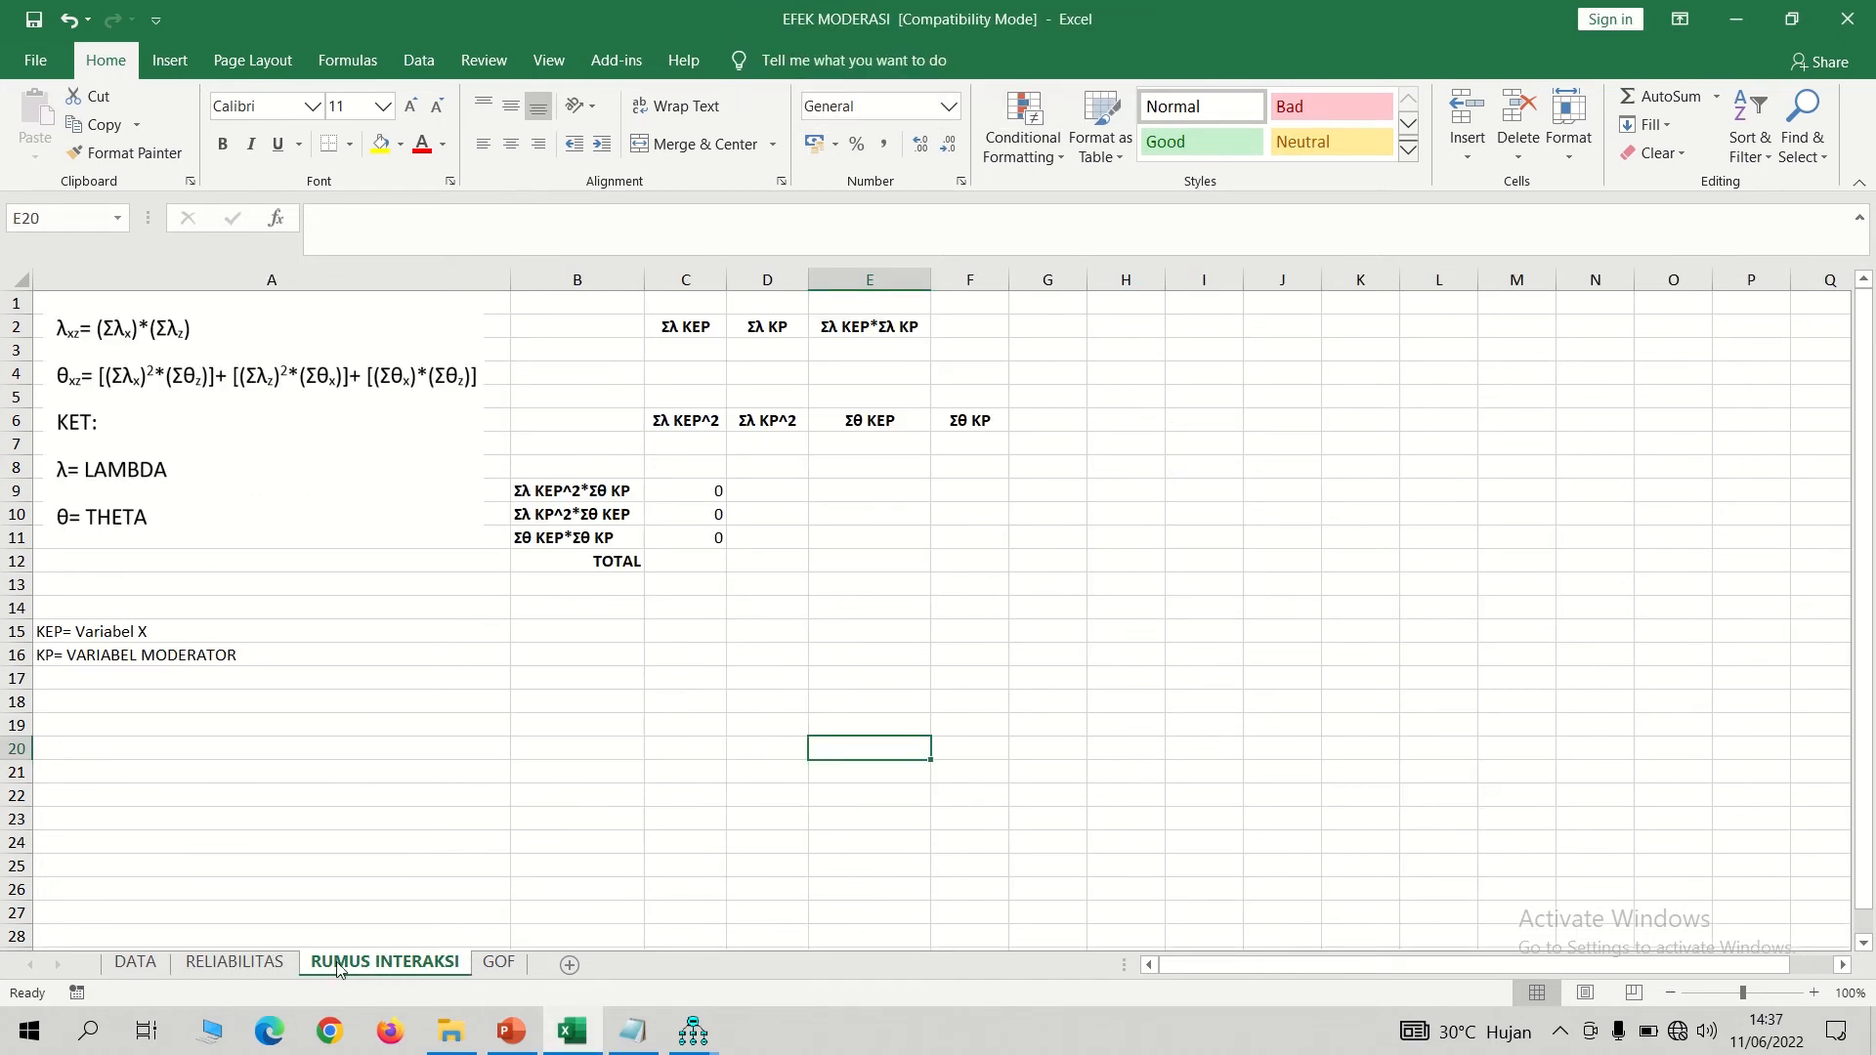
{"action": "left_click", "coordinate": [235, 962]}
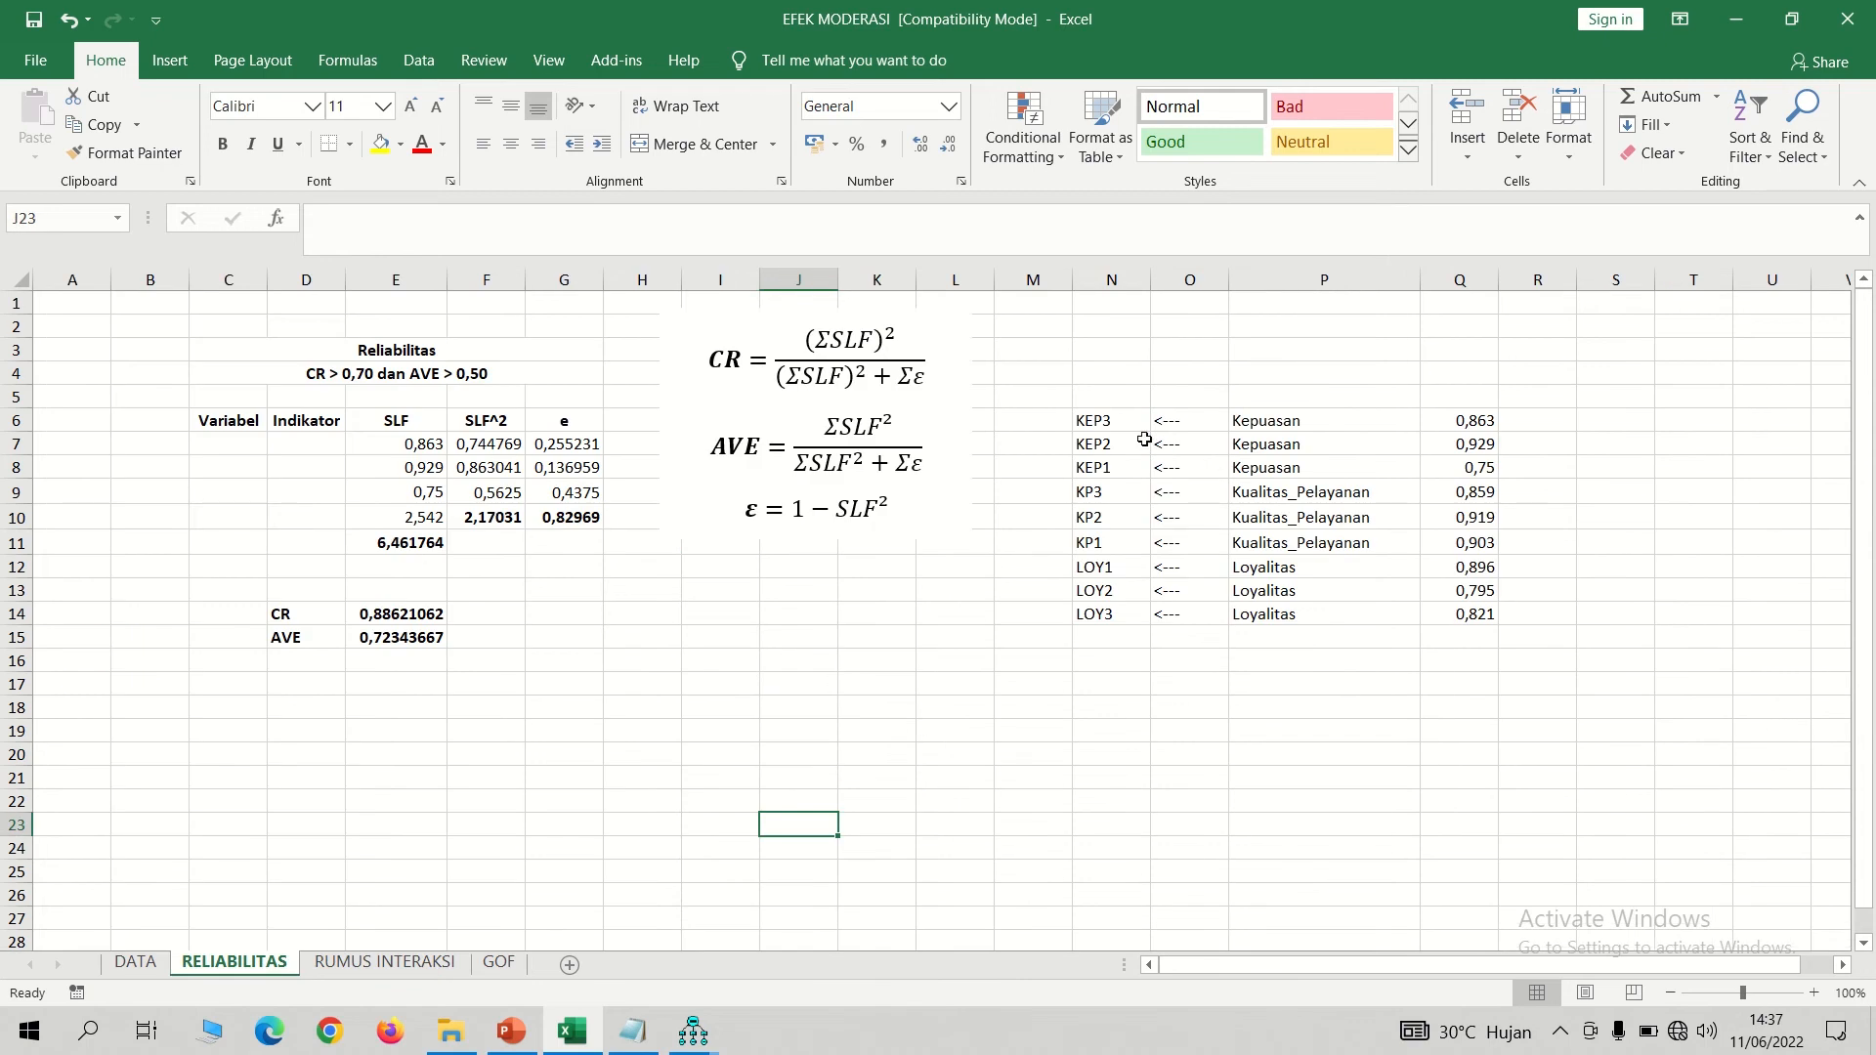
{"action": "left_click", "coordinate": [1095, 419]}
{"action": "left_click_drag", "start_coordinate": [1443, 549], "coordinate": [1449, 619]}
{"action": "key", "text": "ctrl+c"}
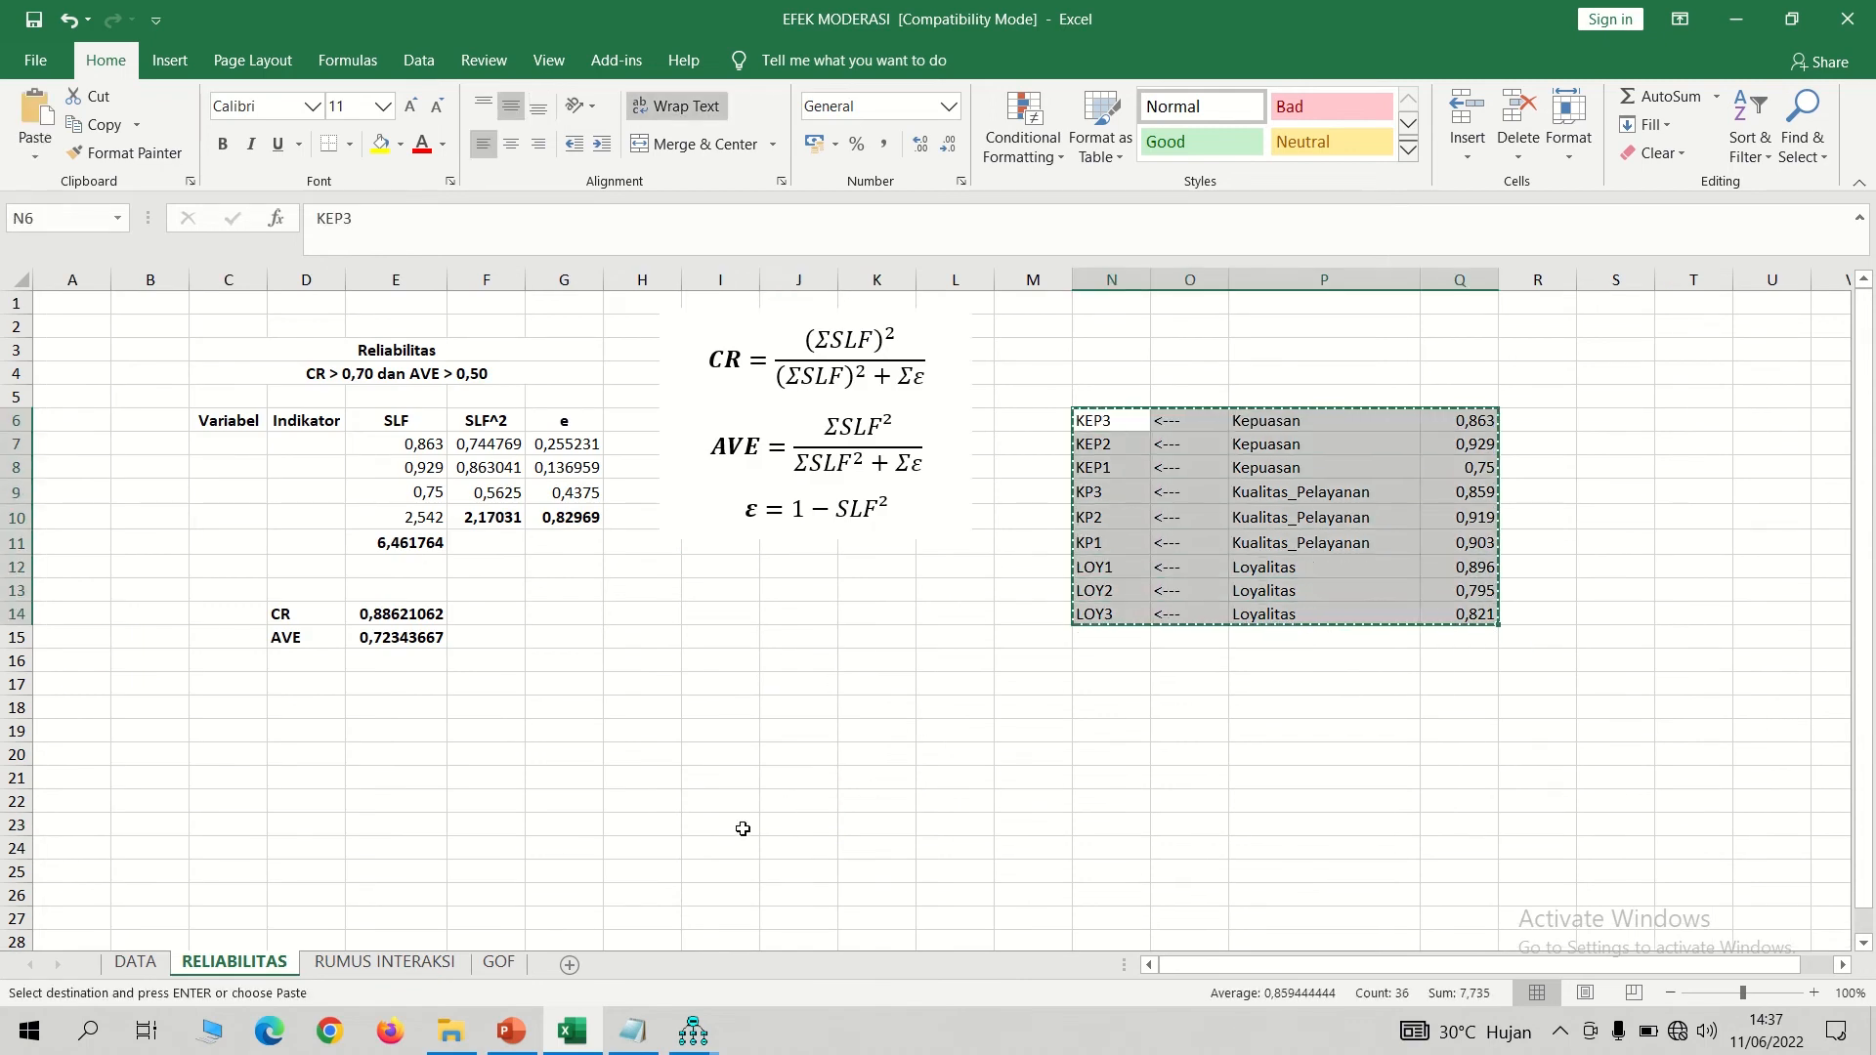
{"action": "left_click", "coordinate": [385, 961]}
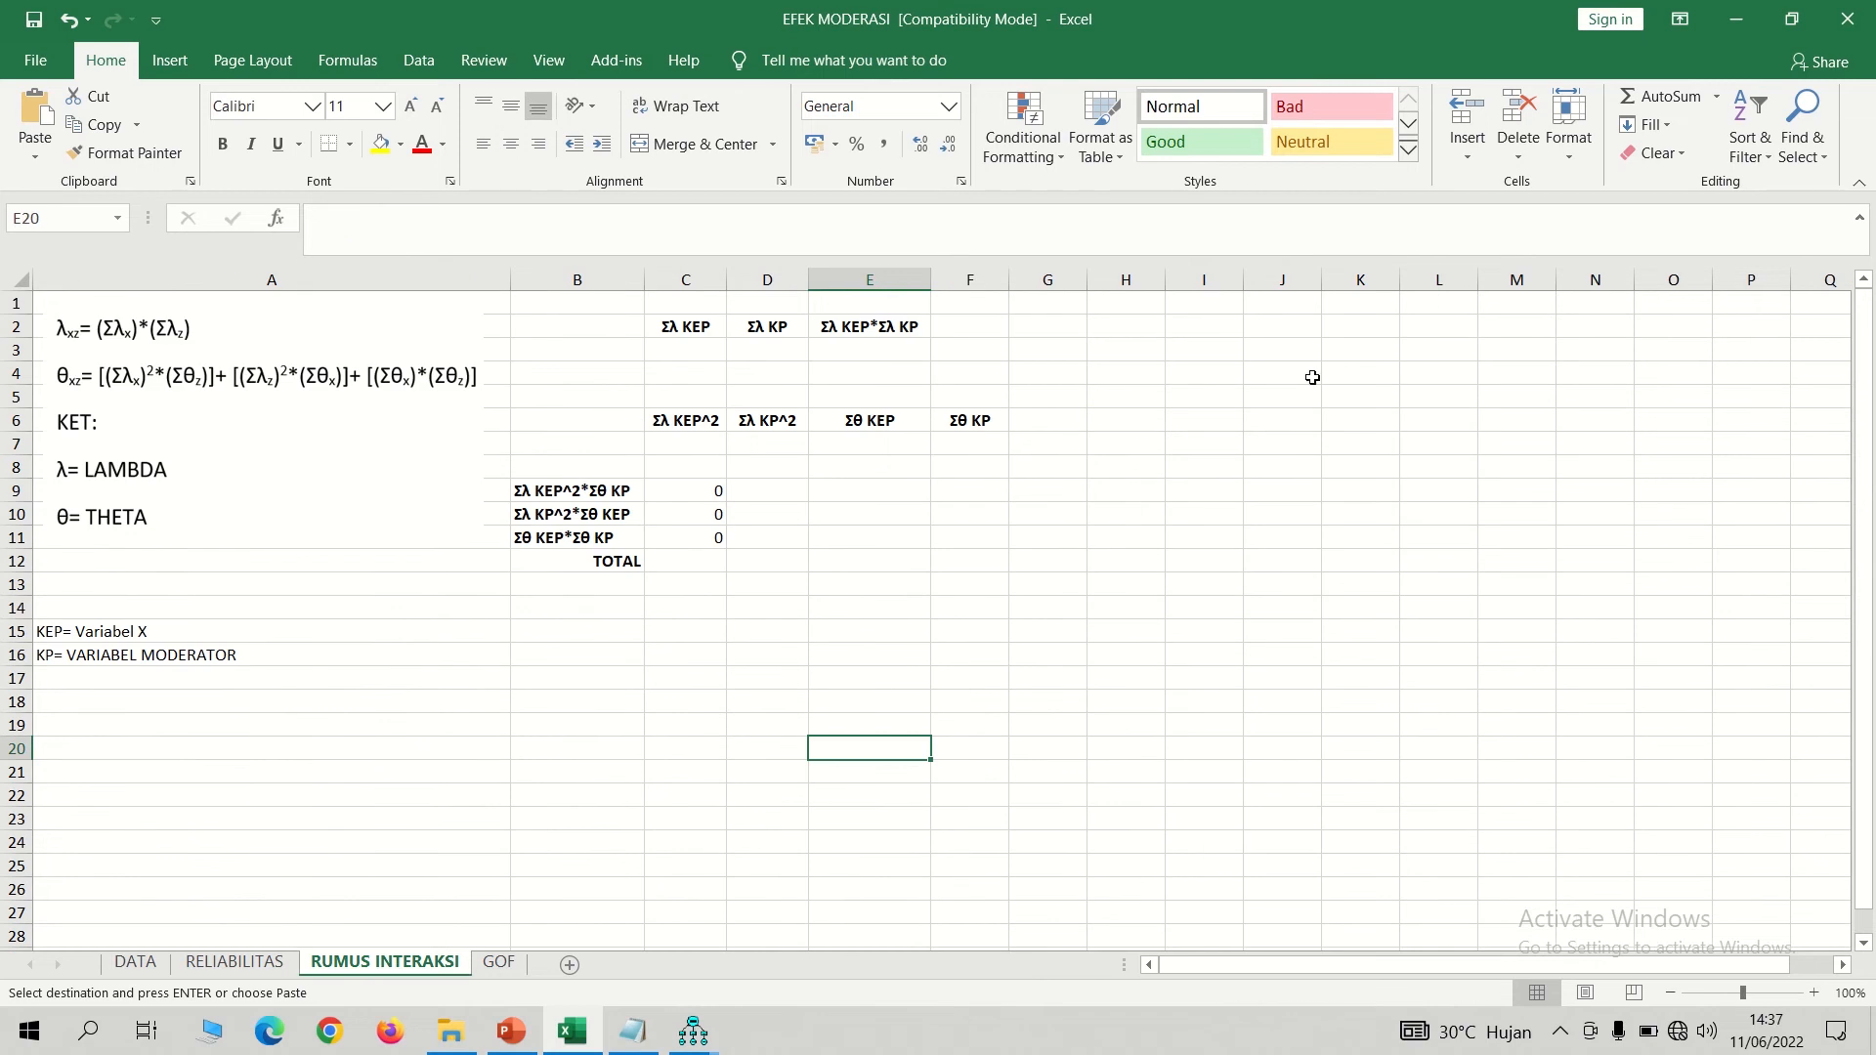
{"action": "left_click", "coordinate": [1288, 346]}
{"action": "key", "text": "ctrl+v"}
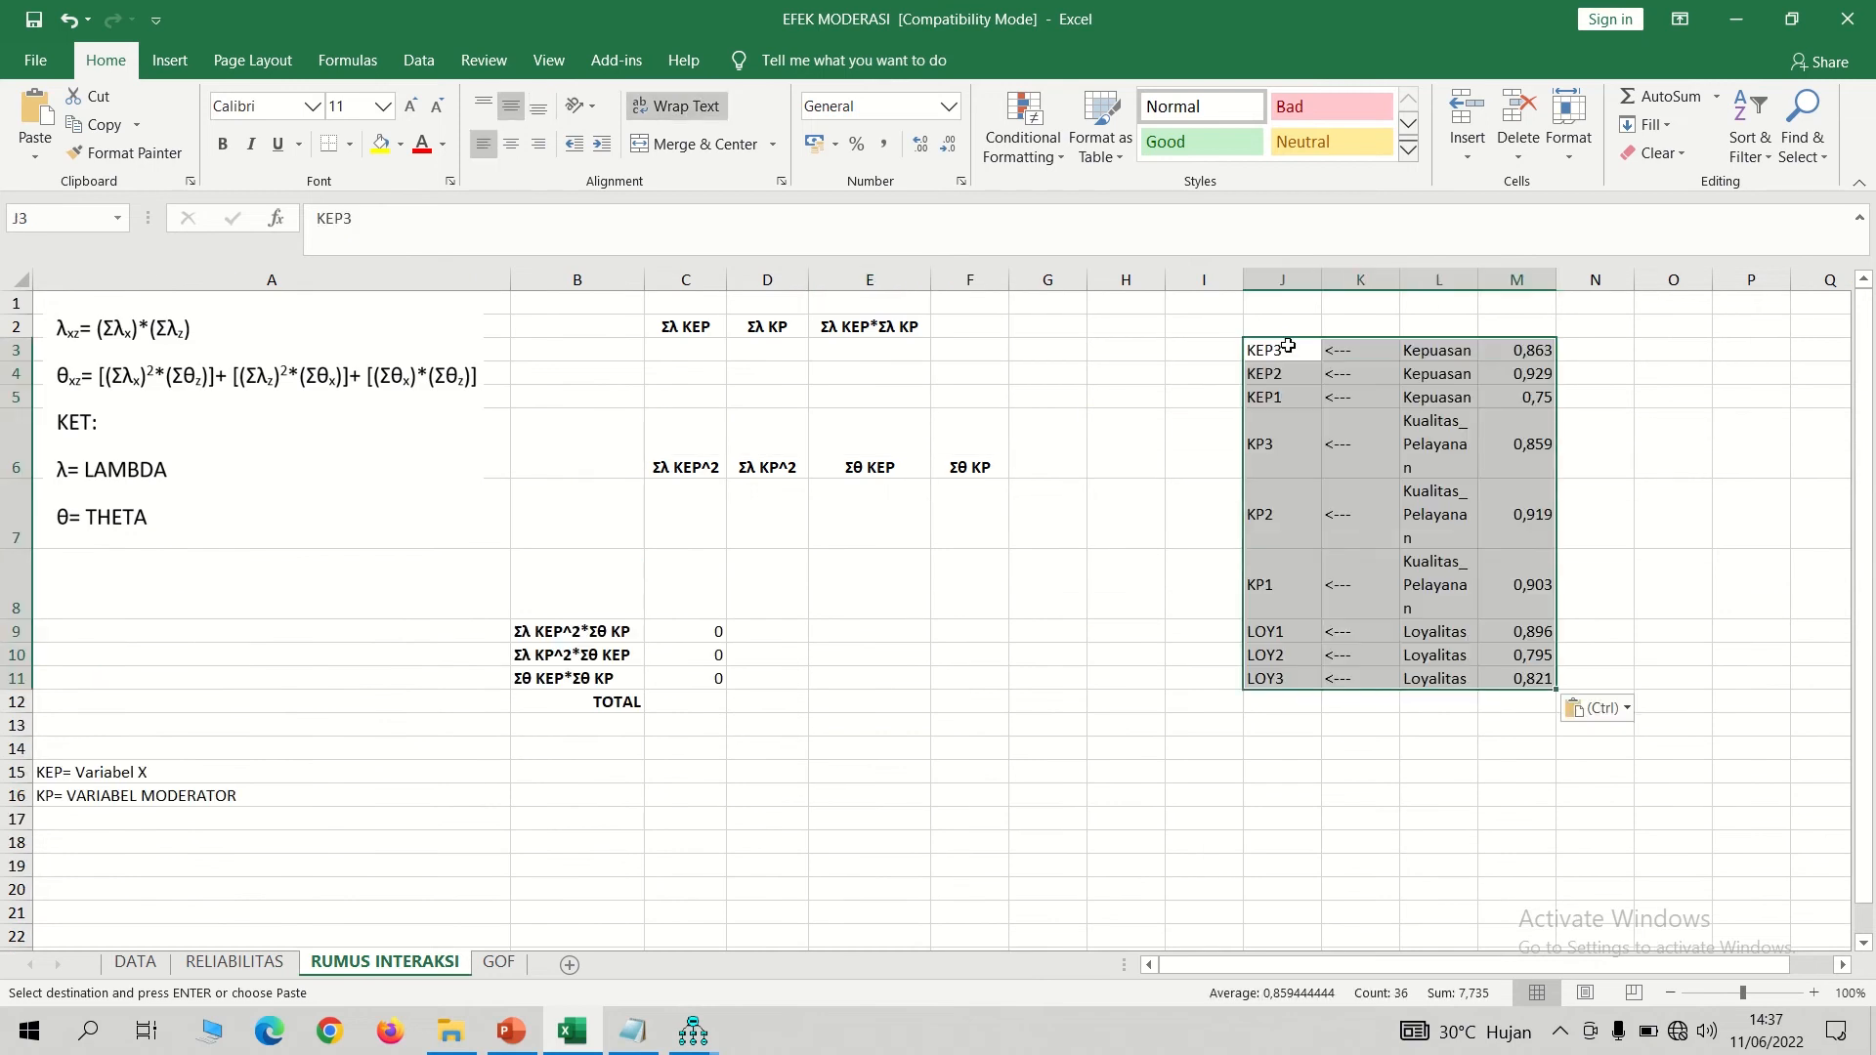
{"action": "key", "text": "ctrl+z"}
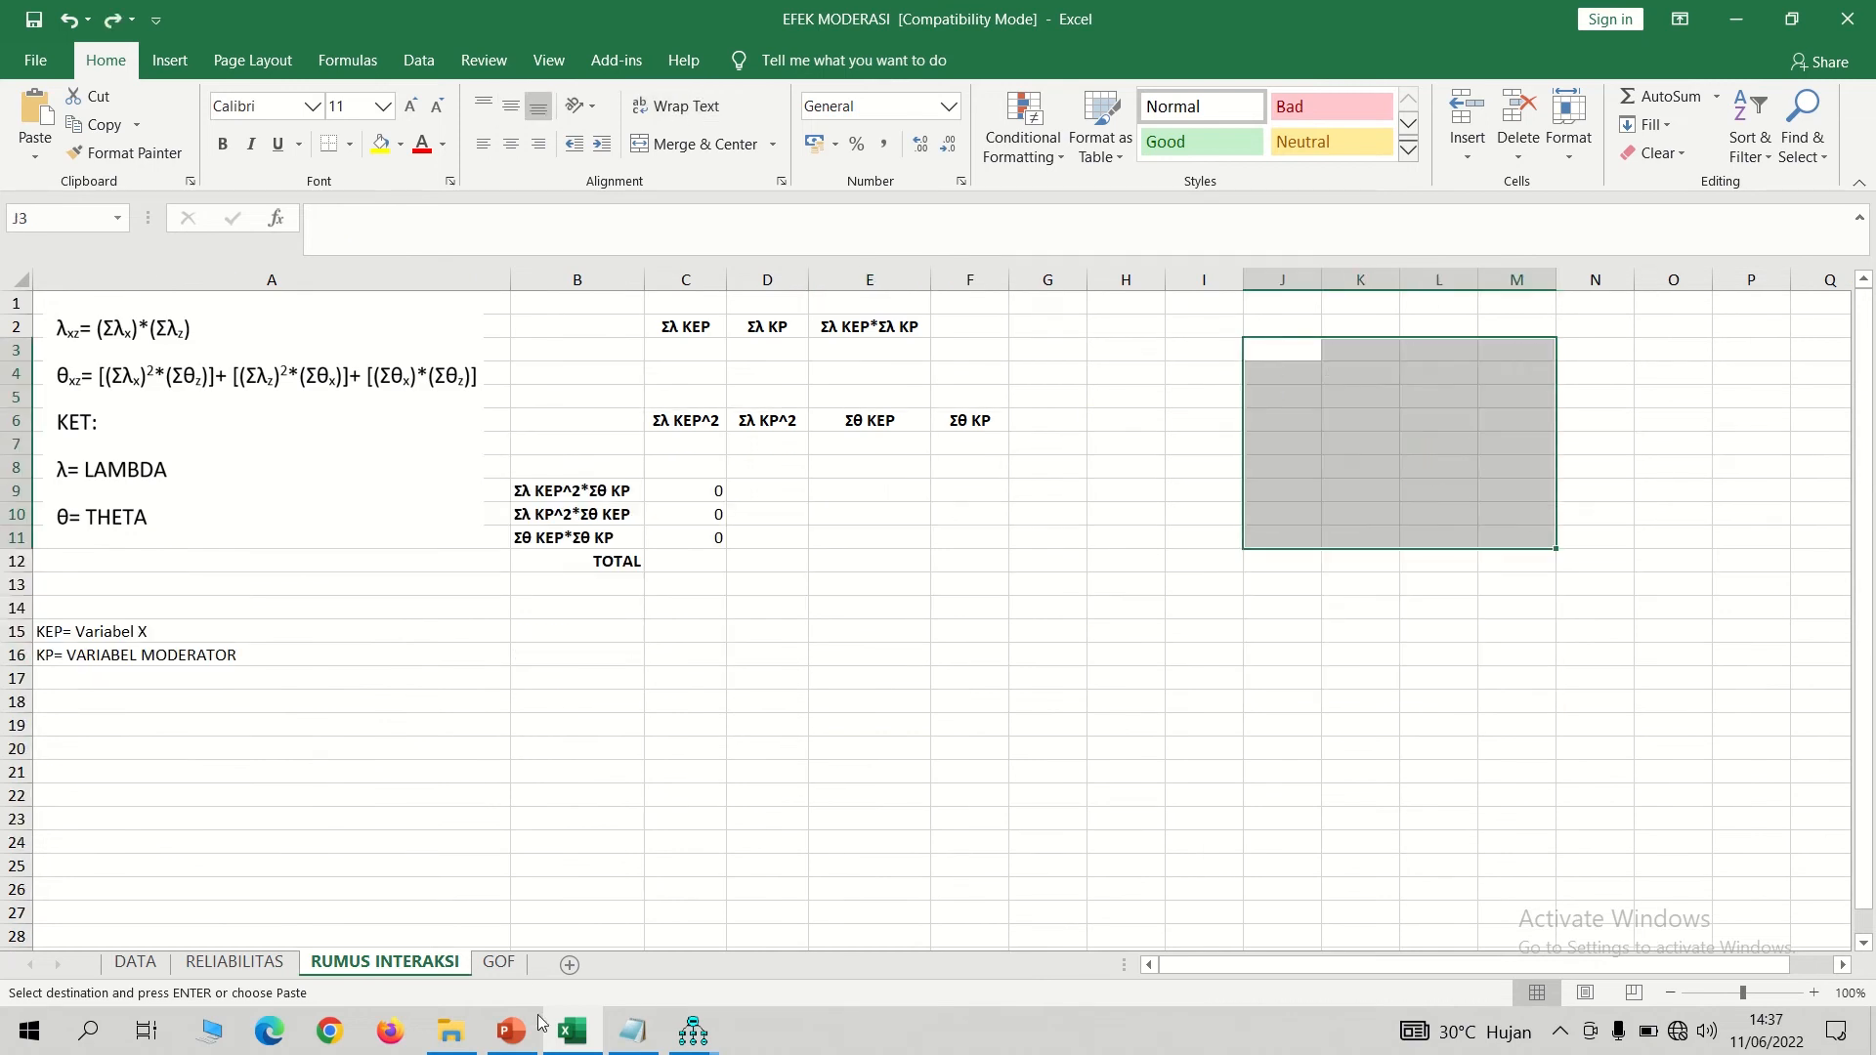
- Copy the Standardized Regression Weights table from Amos Output into the RUMUS INTERAKSI sheet at H2 in Excel
{"action": "mouse_move", "coordinate": [709, 1035]}
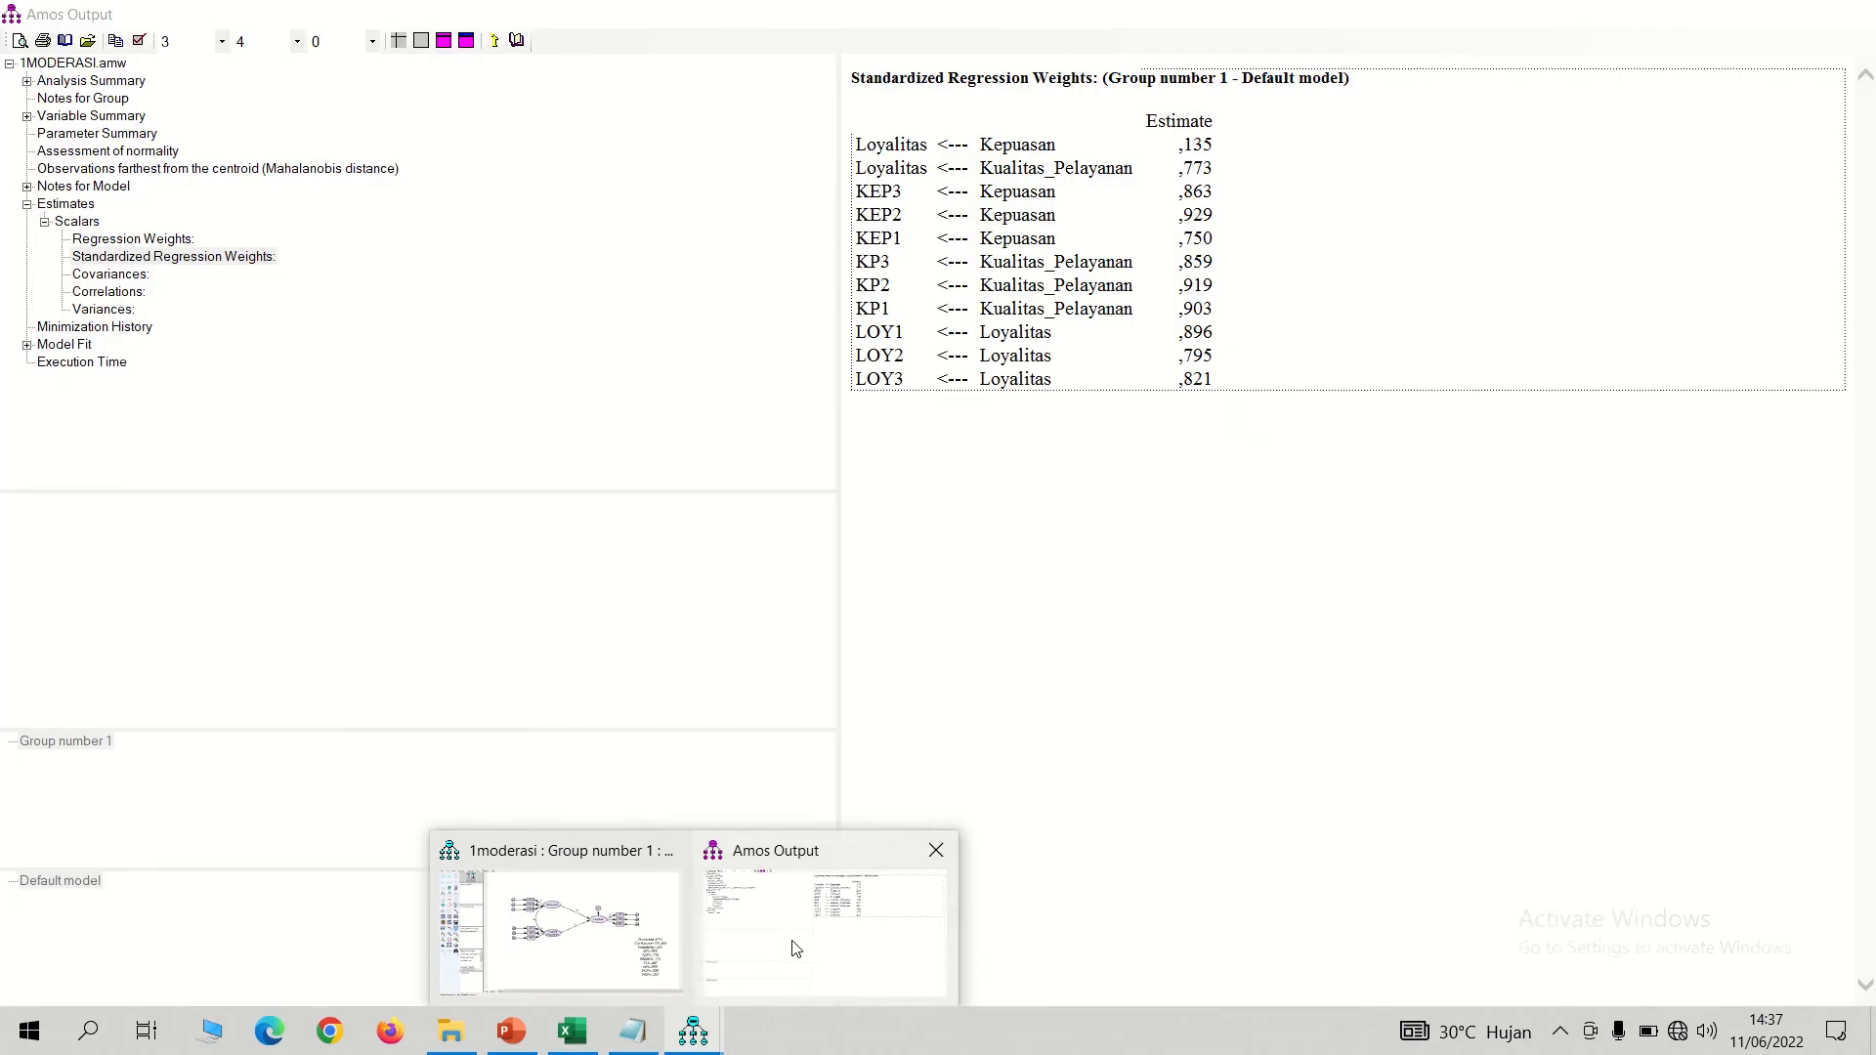
{"action": "left_click", "coordinate": [792, 947]}
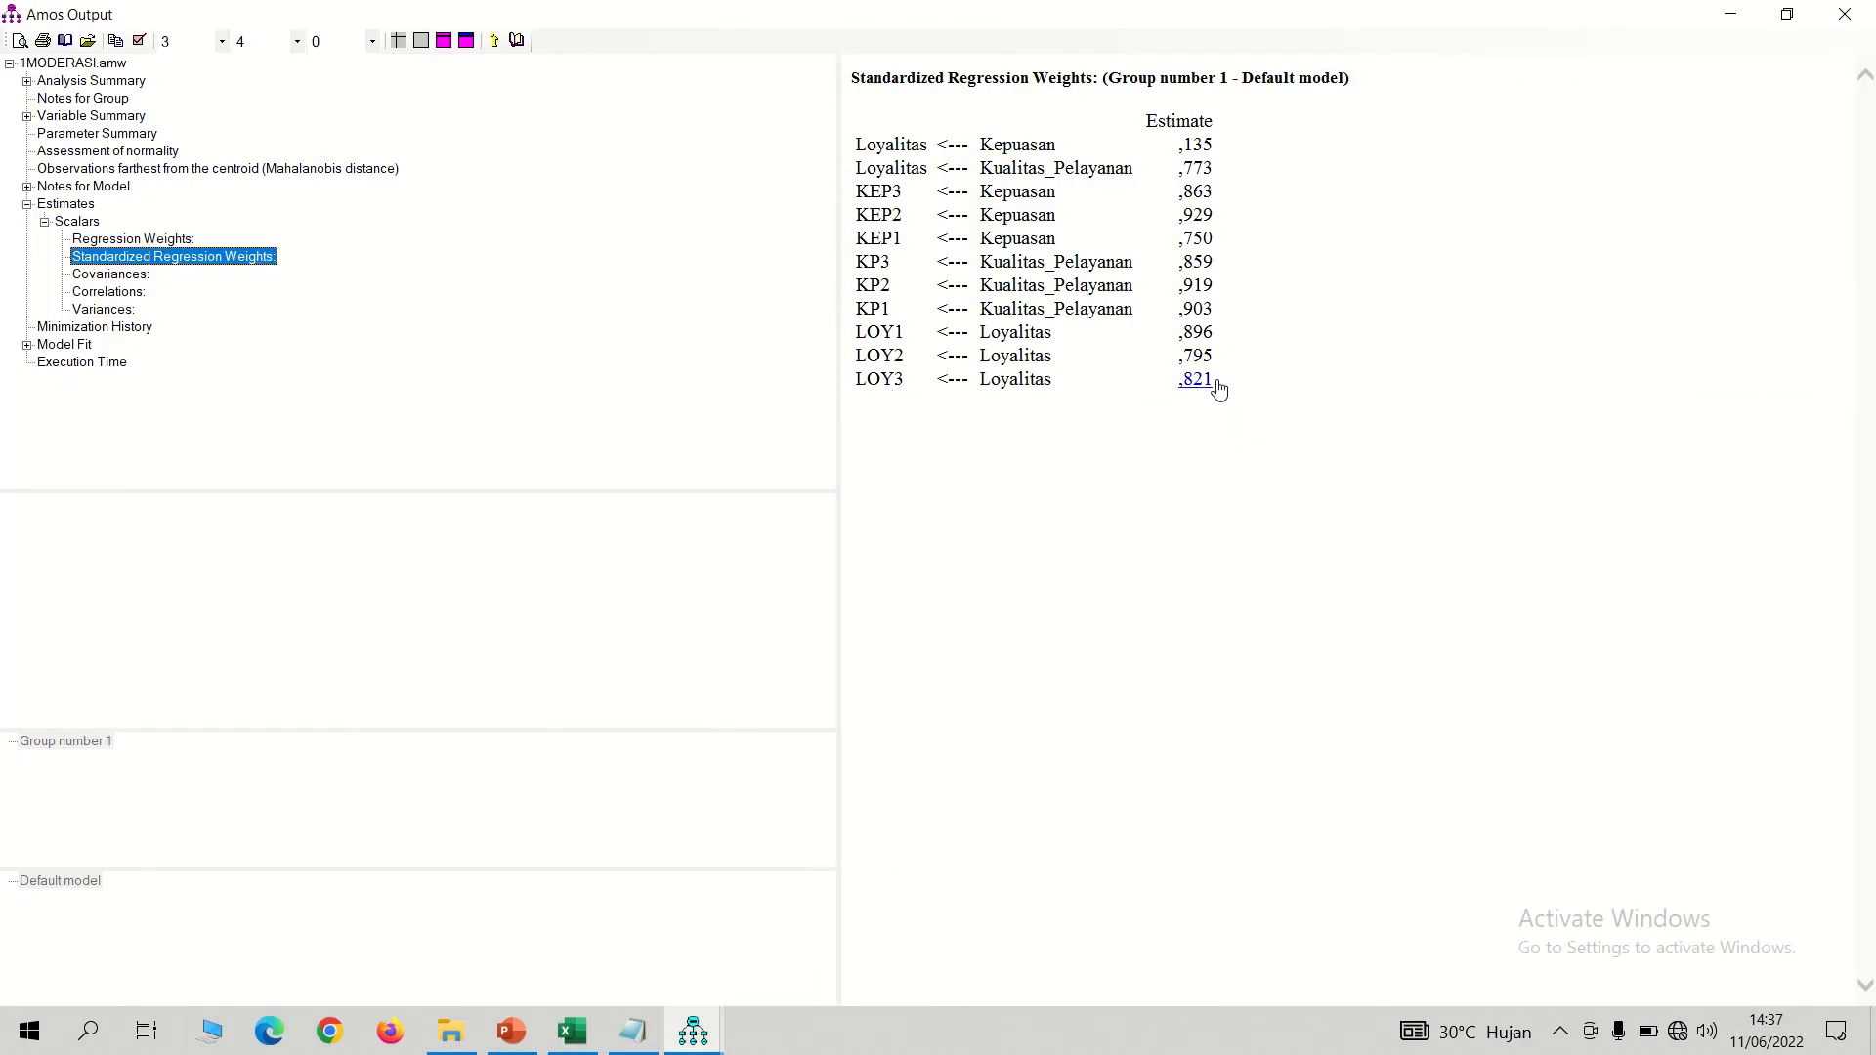
{"action": "left_click_drag", "start_coordinate": [1239, 385], "coordinate": [855, 83]}
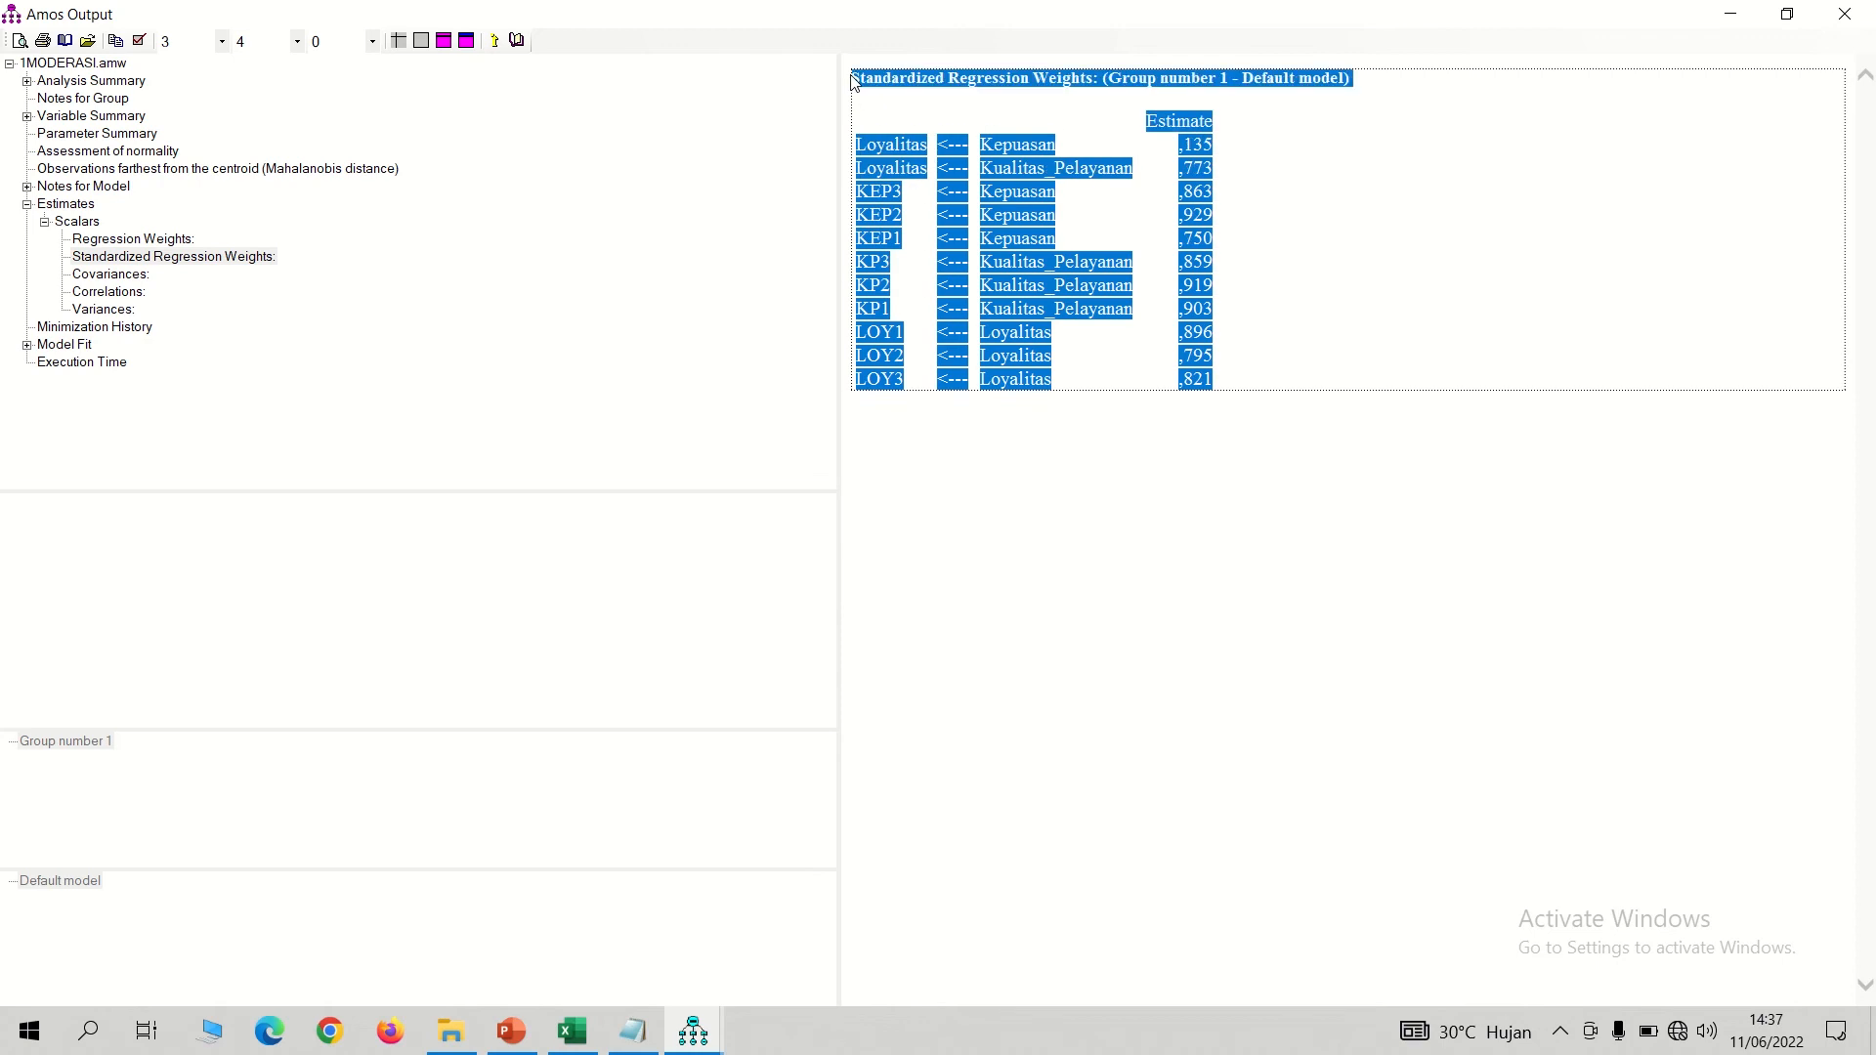
{"action": "left_click", "coordinate": [572, 1031]}
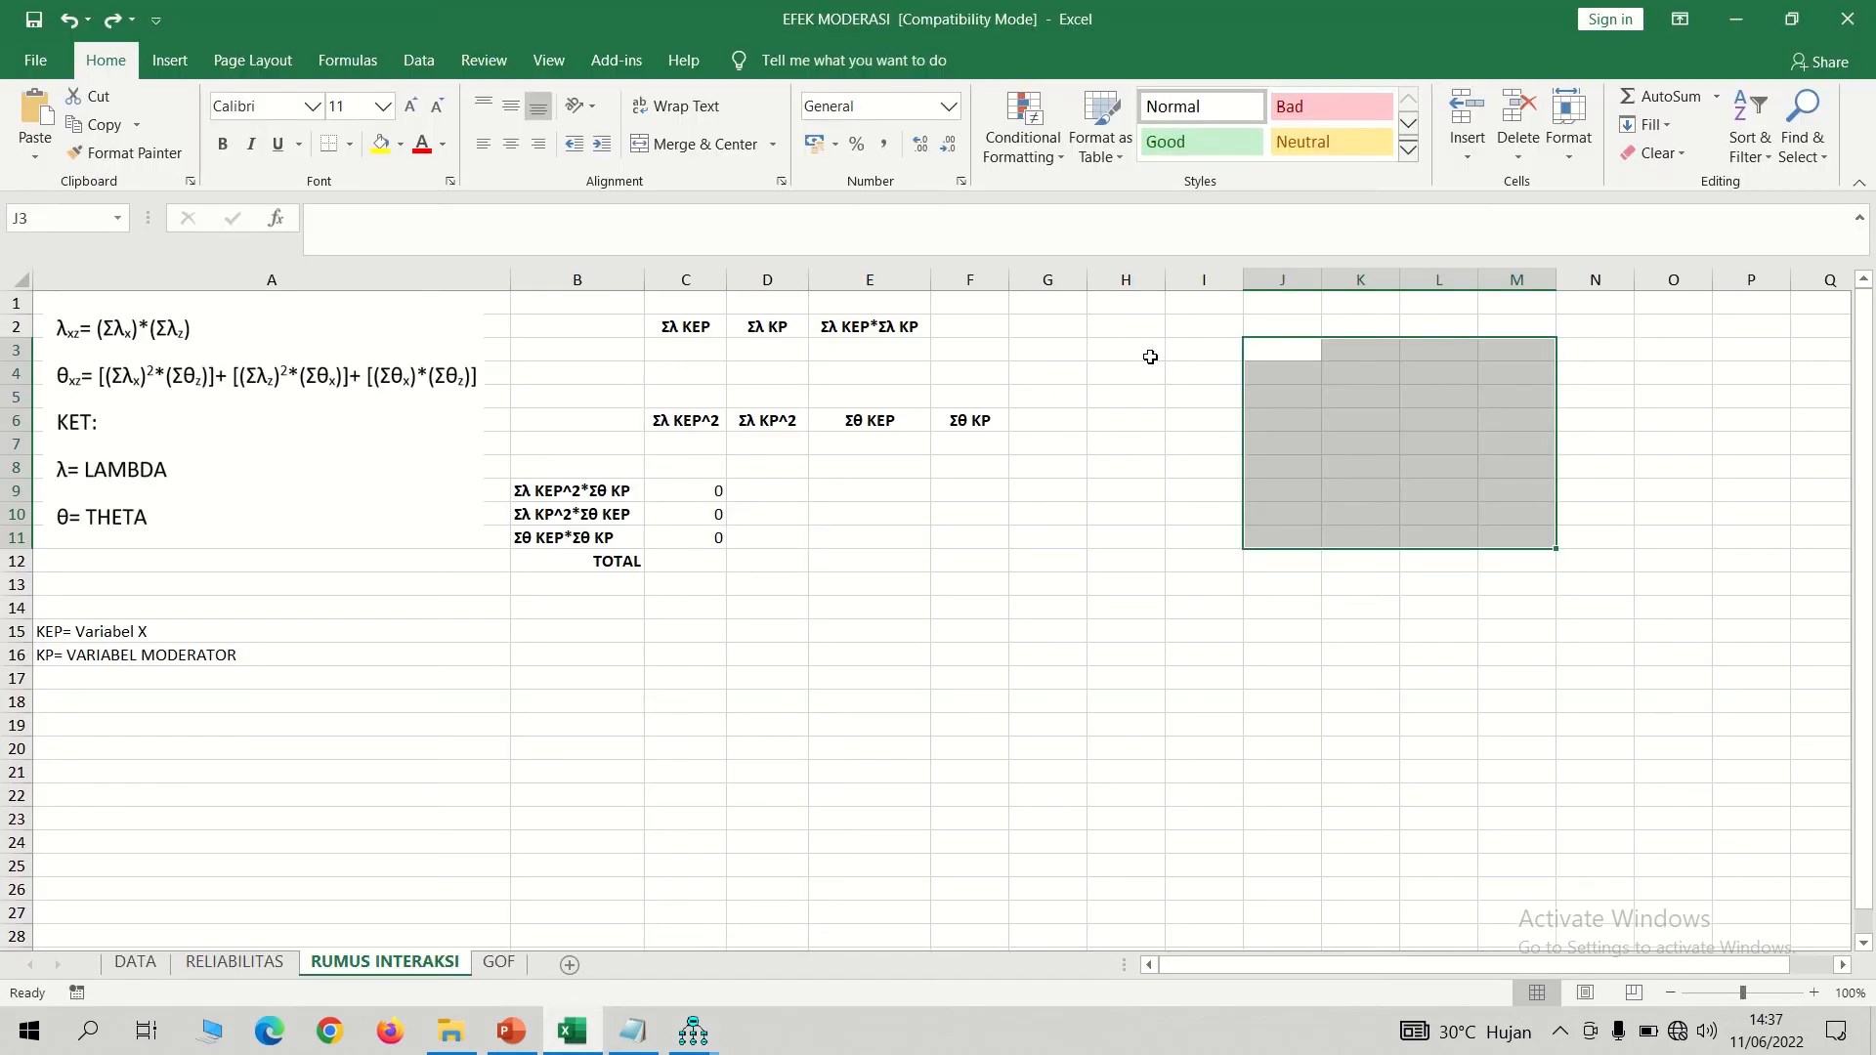
{"action": "left_click", "coordinate": [1129, 331]}
{"action": "key", "text": "ctrl+v"}
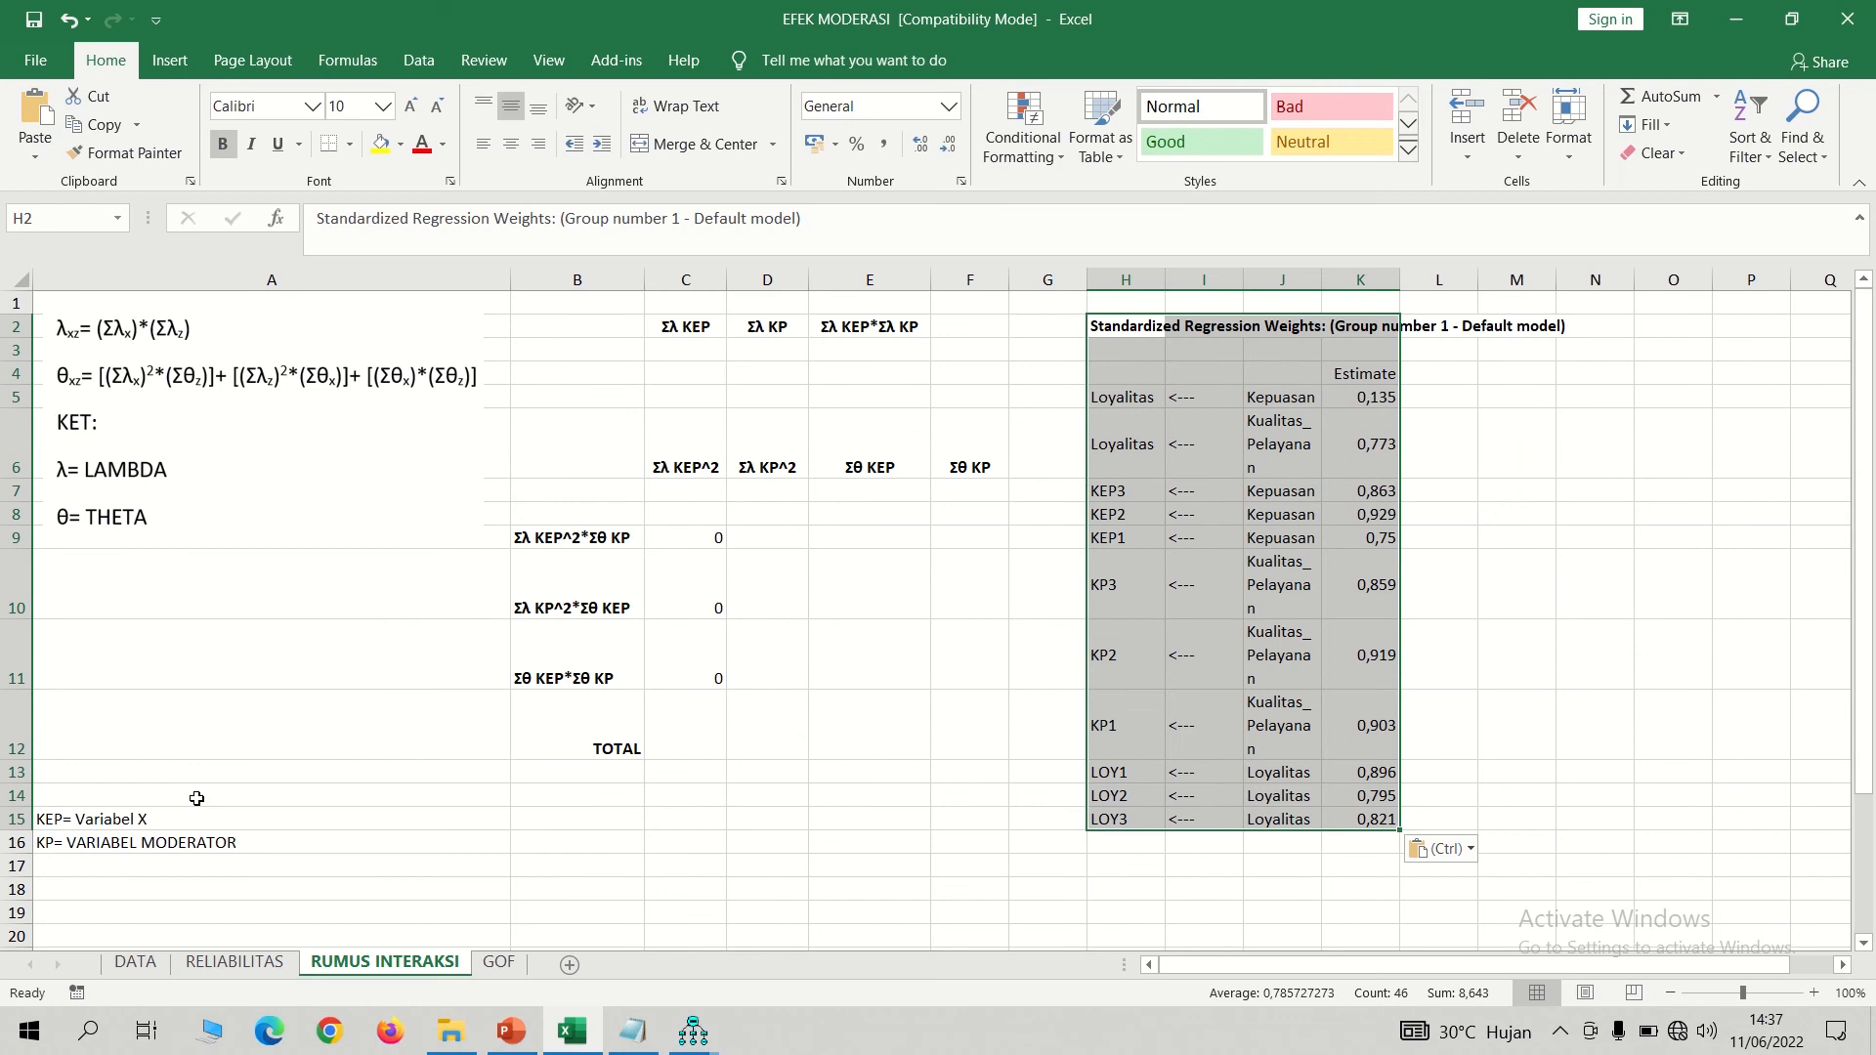
- Widen column J to fit the variable names on one line and reduce the heights of rows 2 to 13
{"action": "left_click", "coordinate": [1310, 277]}
{"action": "left_click", "coordinate": [1286, 278]}
{"action": "left_click_drag", "start_coordinate": [1321, 278], "coordinate": [1420, 281]}
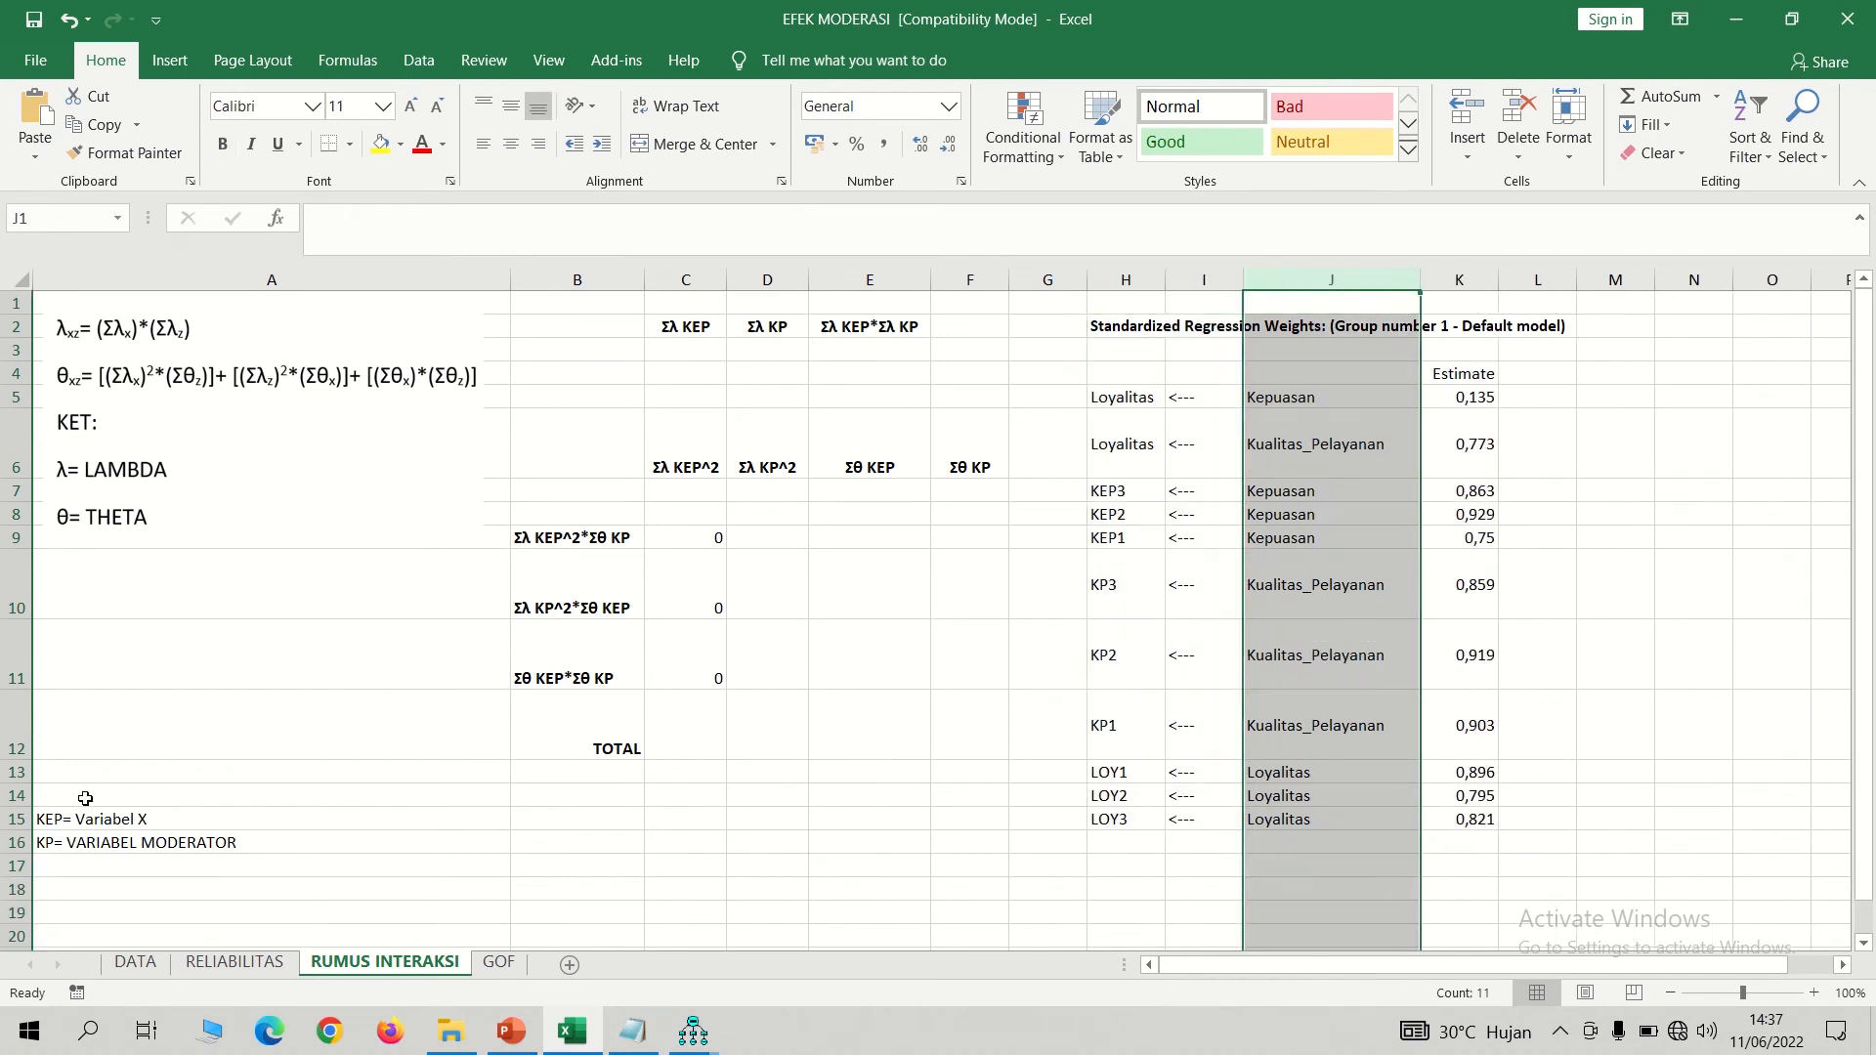
{"action": "left_click_drag", "start_coordinate": [11, 772], "coordinate": [4, 318]}
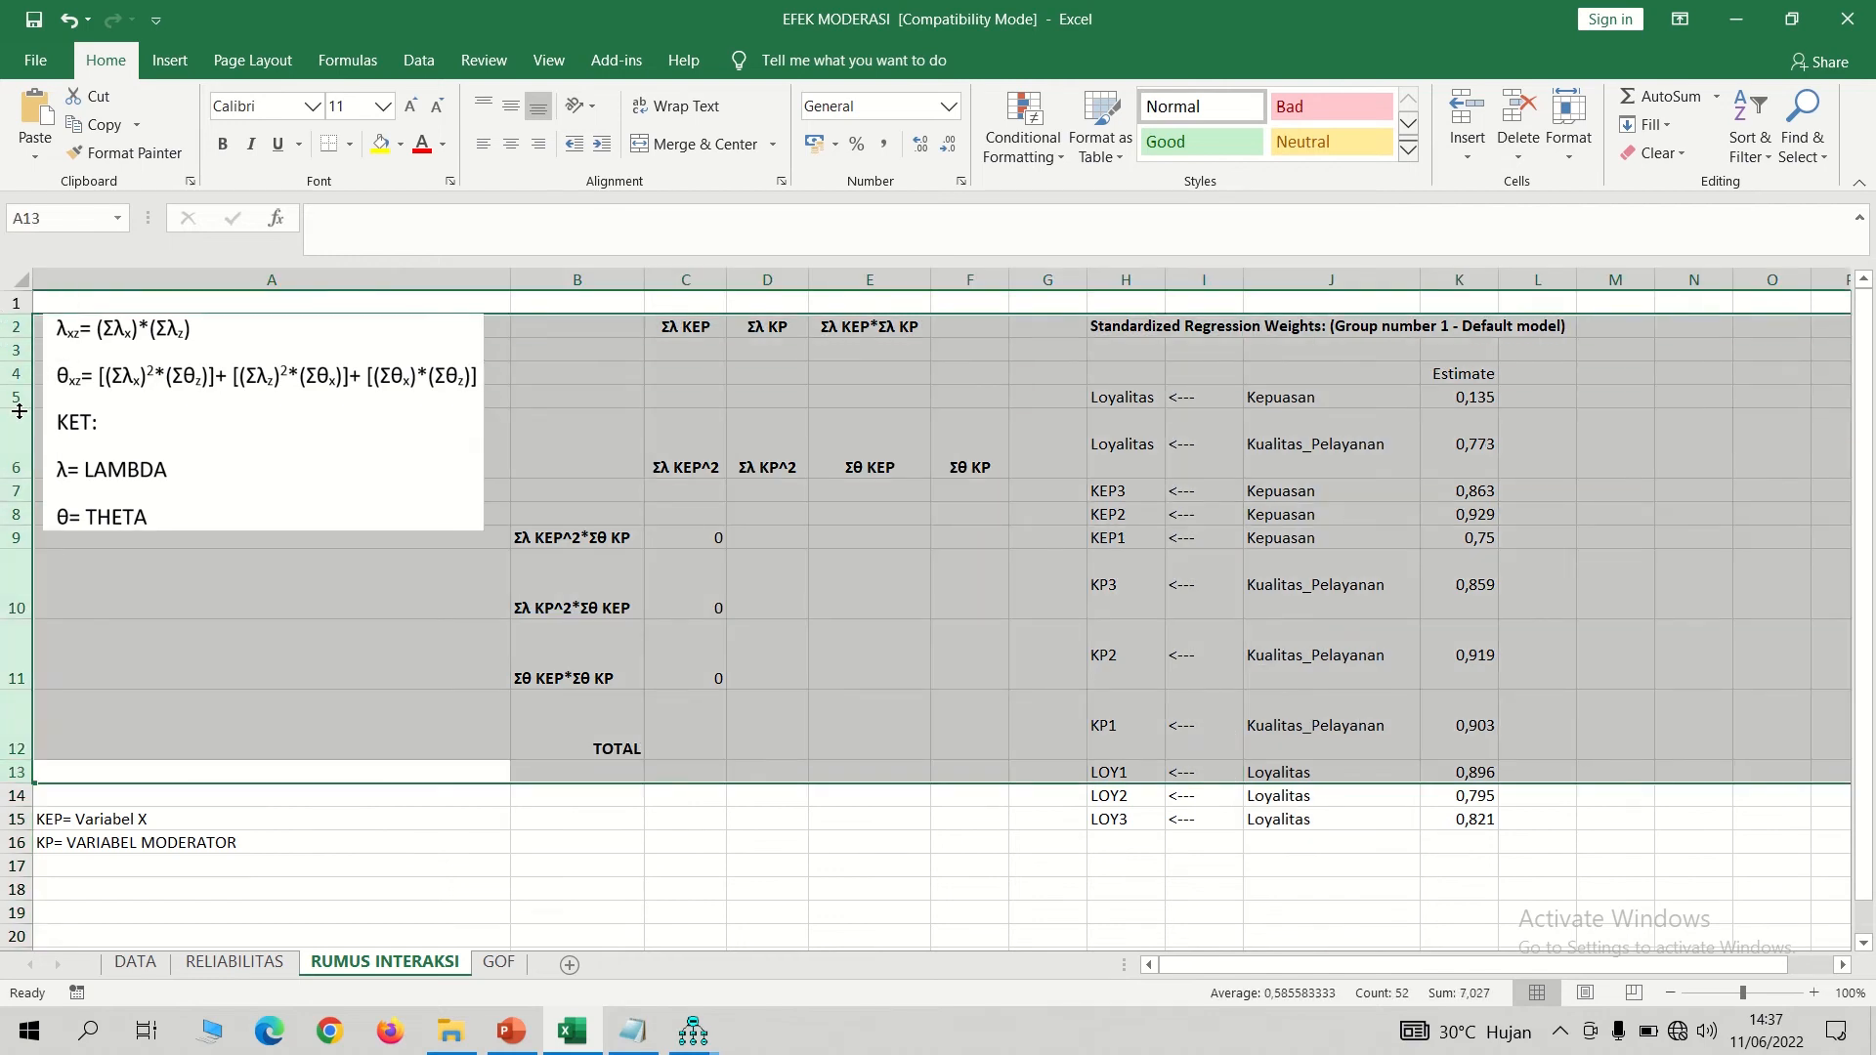
{"action": "left_click_drag", "start_coordinate": [12, 478], "coordinate": [11, 426]}
{"action": "left_click", "coordinate": [1003, 672]}
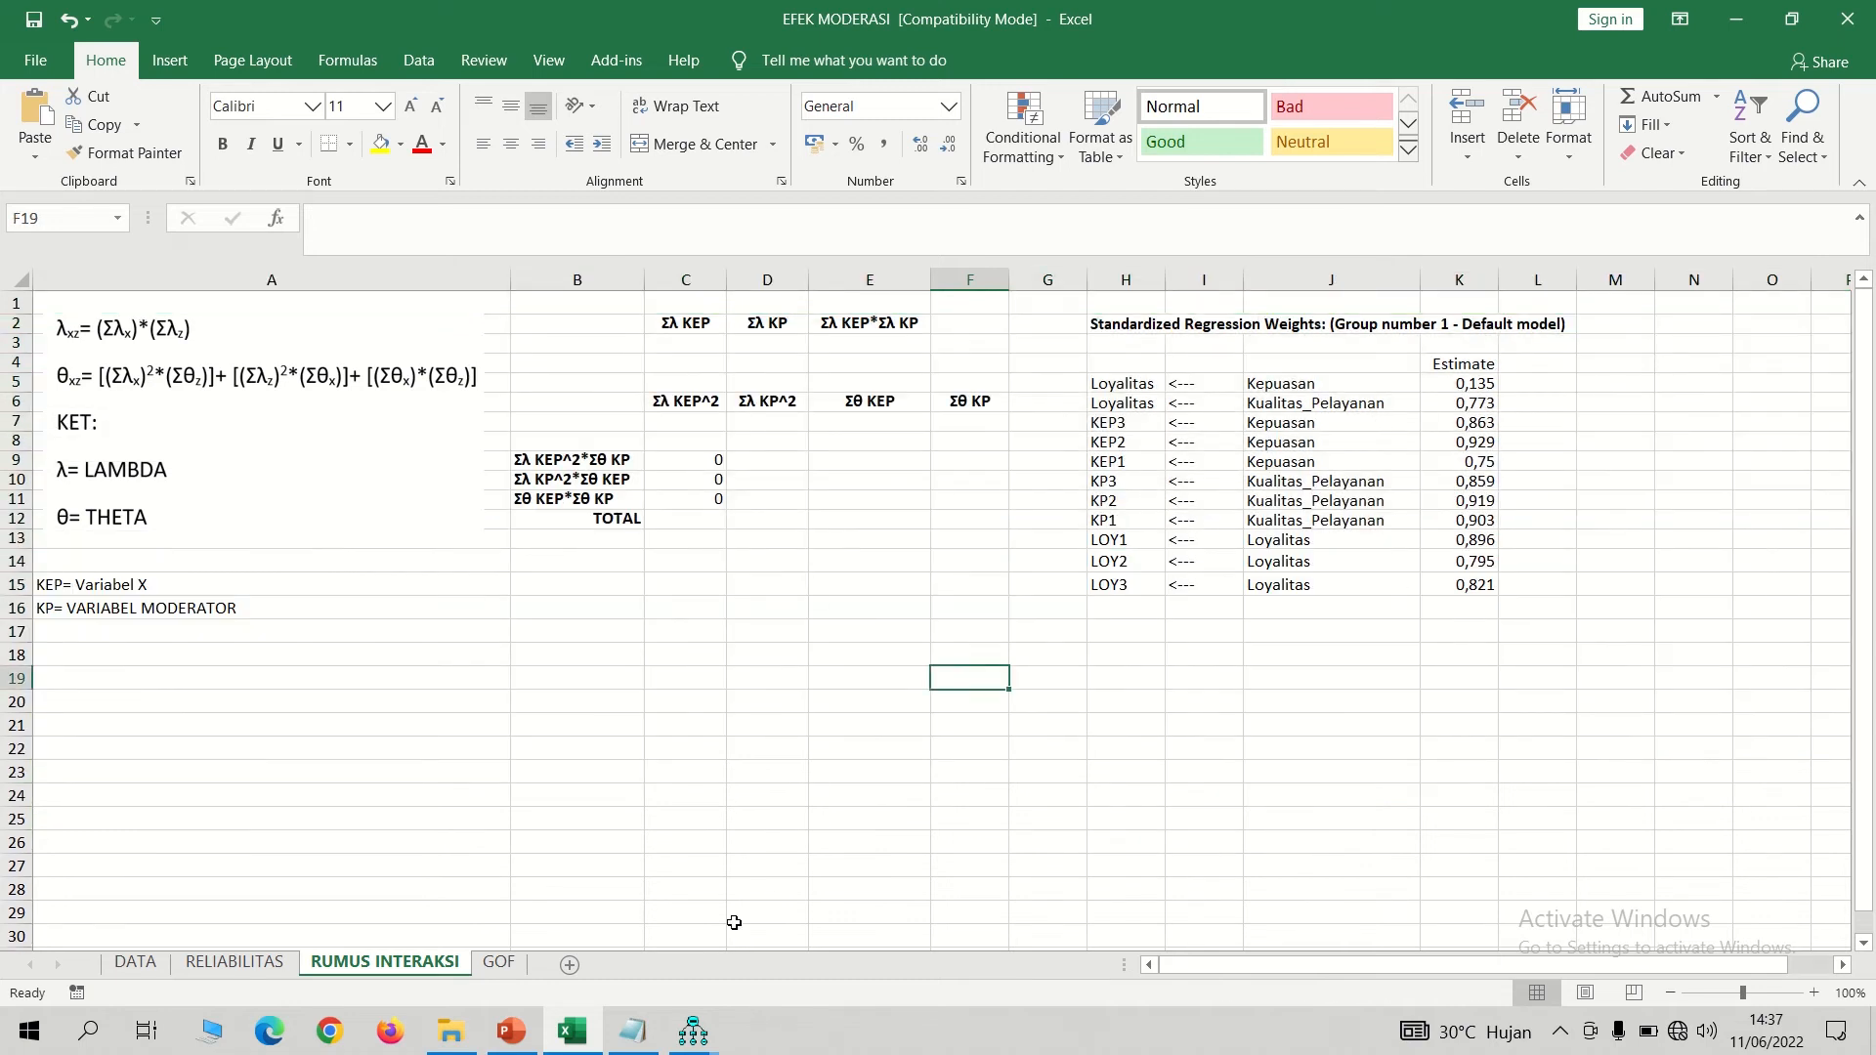
- Copy the Variances table from Amos Output into the RUMUS INTERAKSI sheet at H18 in Excel
{"action": "mouse_move", "coordinate": [693, 1031]}
{"action": "left_click", "coordinate": [806, 936]}
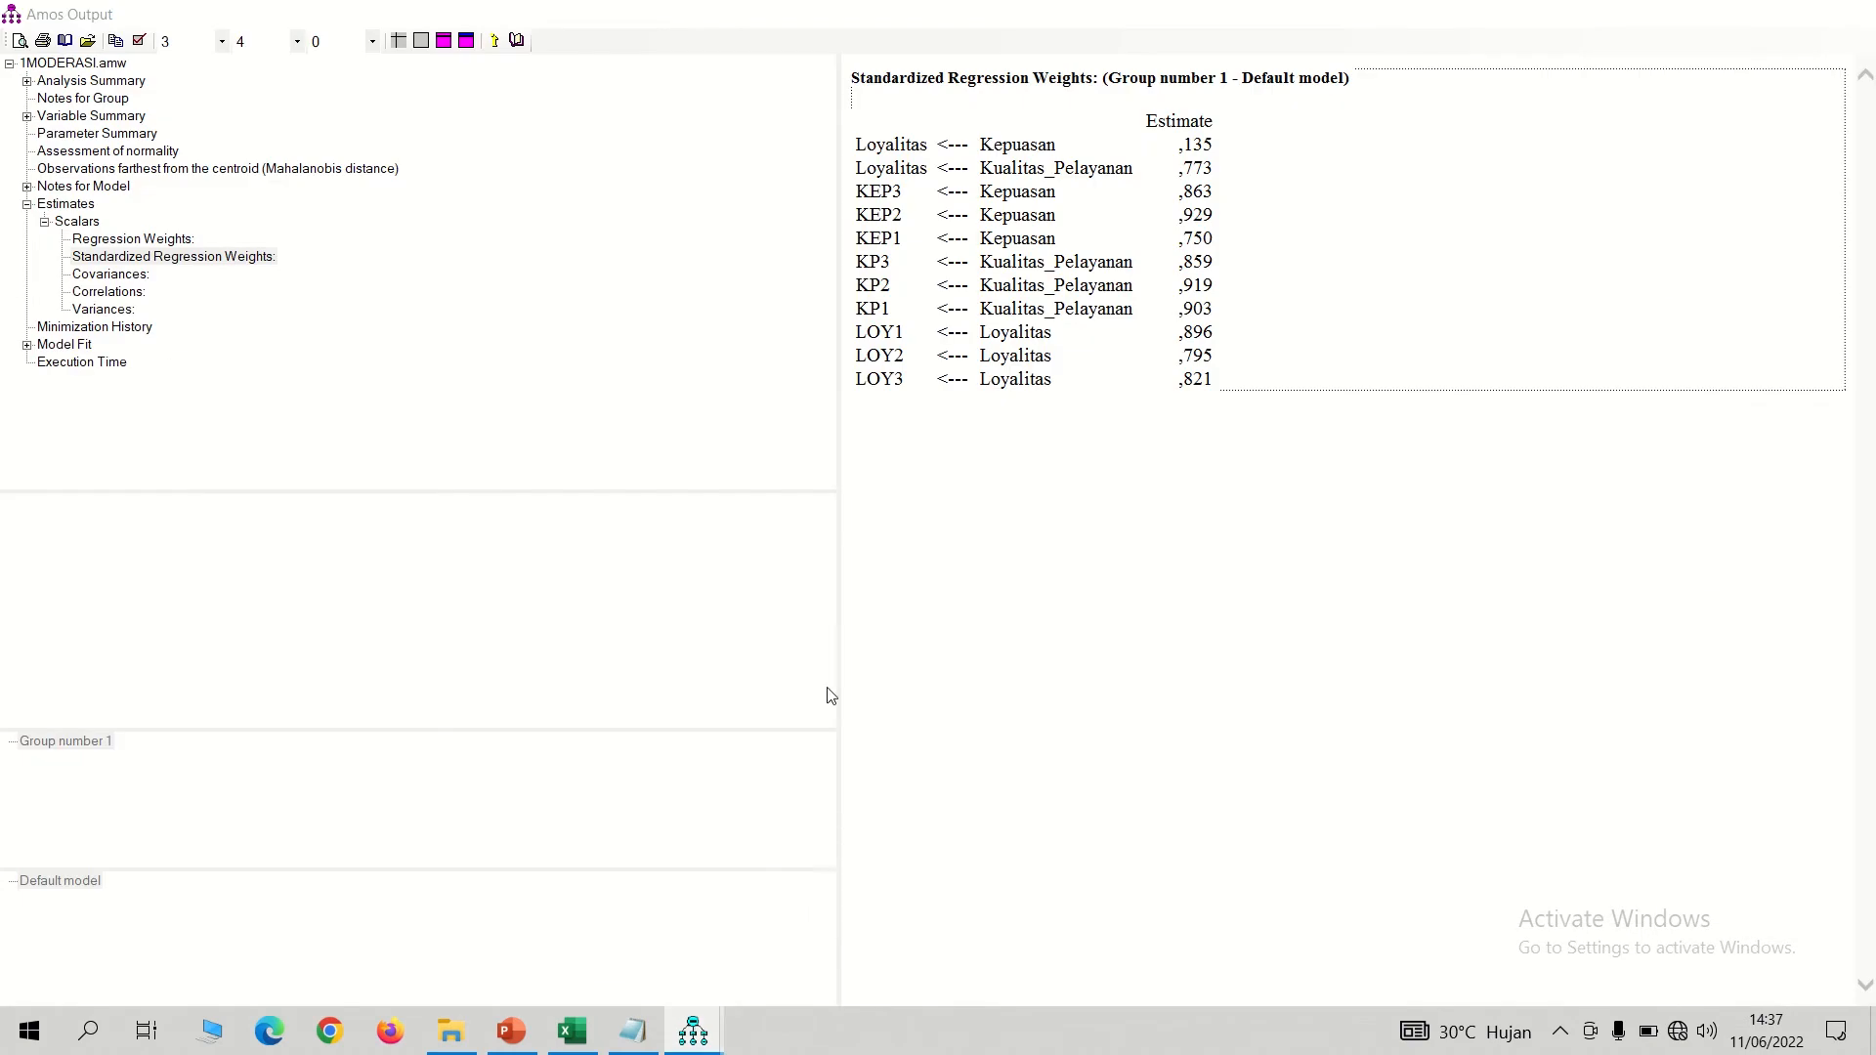
{"action": "left_click", "coordinate": [103, 309]}
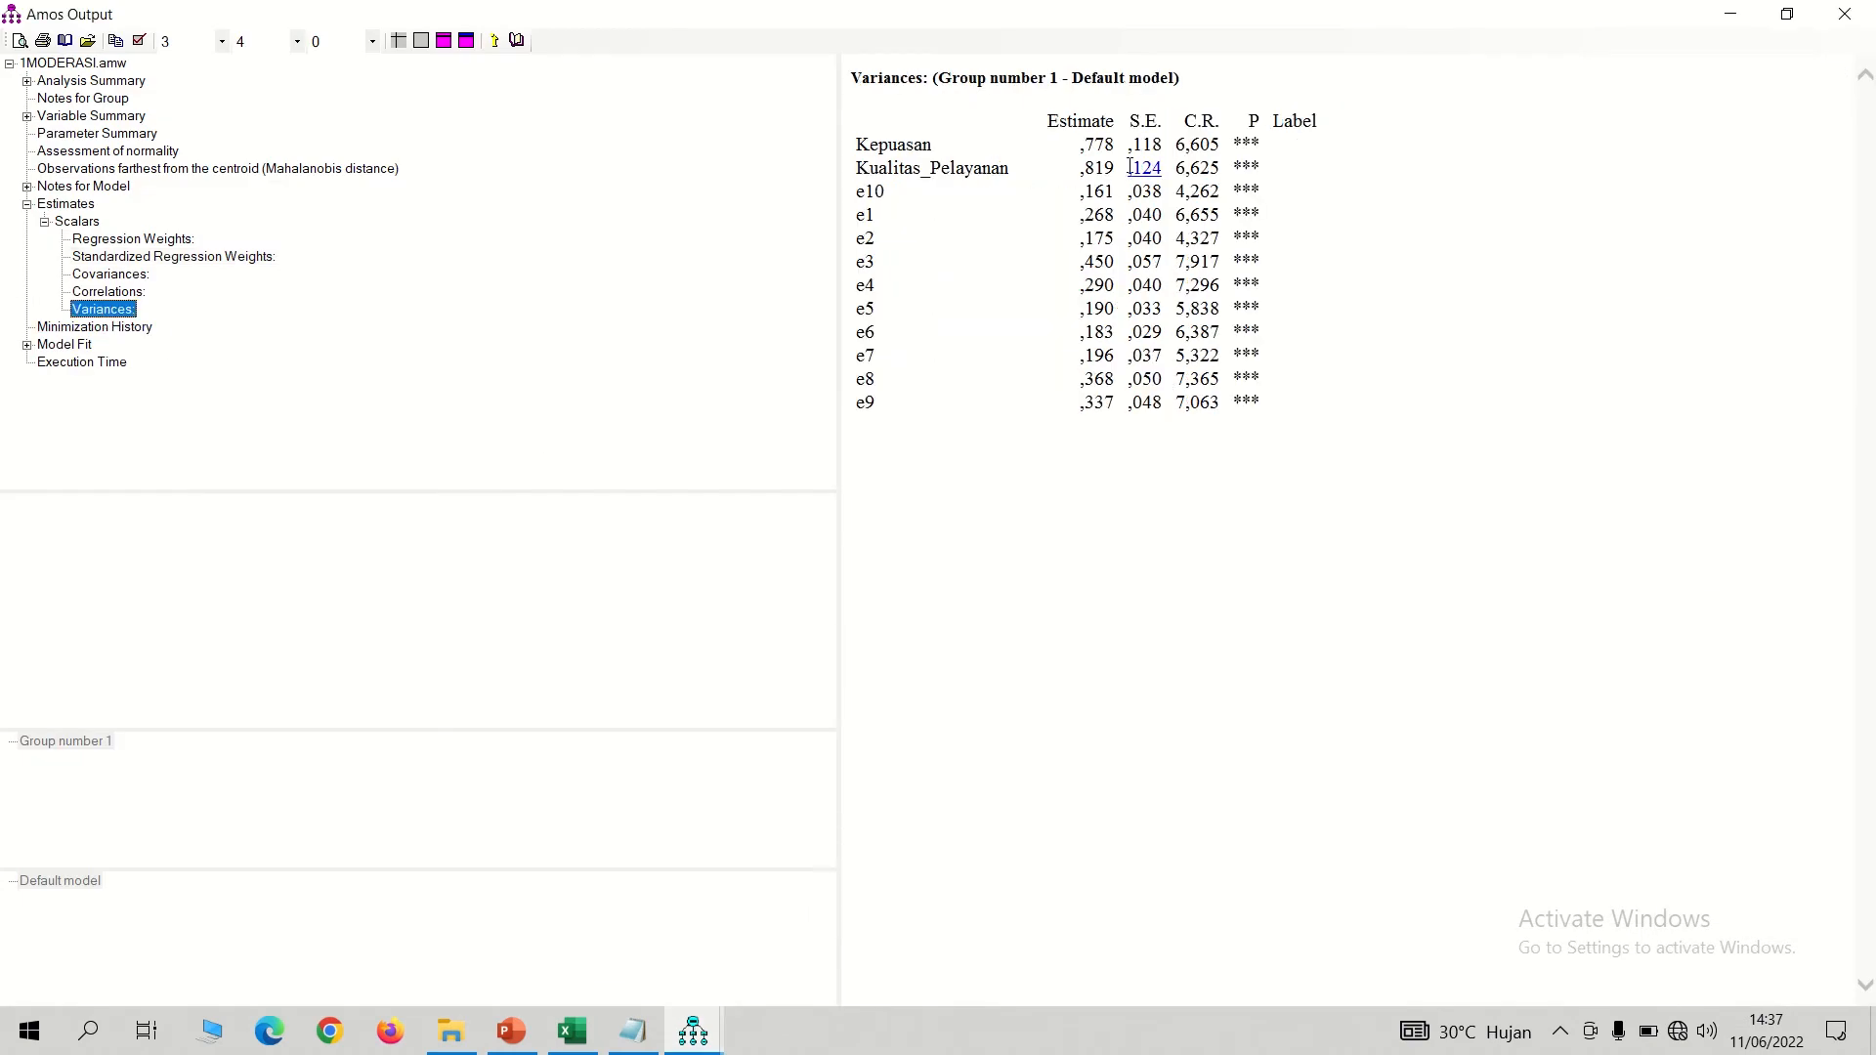
{"action": "left_click_drag", "start_coordinate": [1282, 409], "coordinate": [853, 90]}
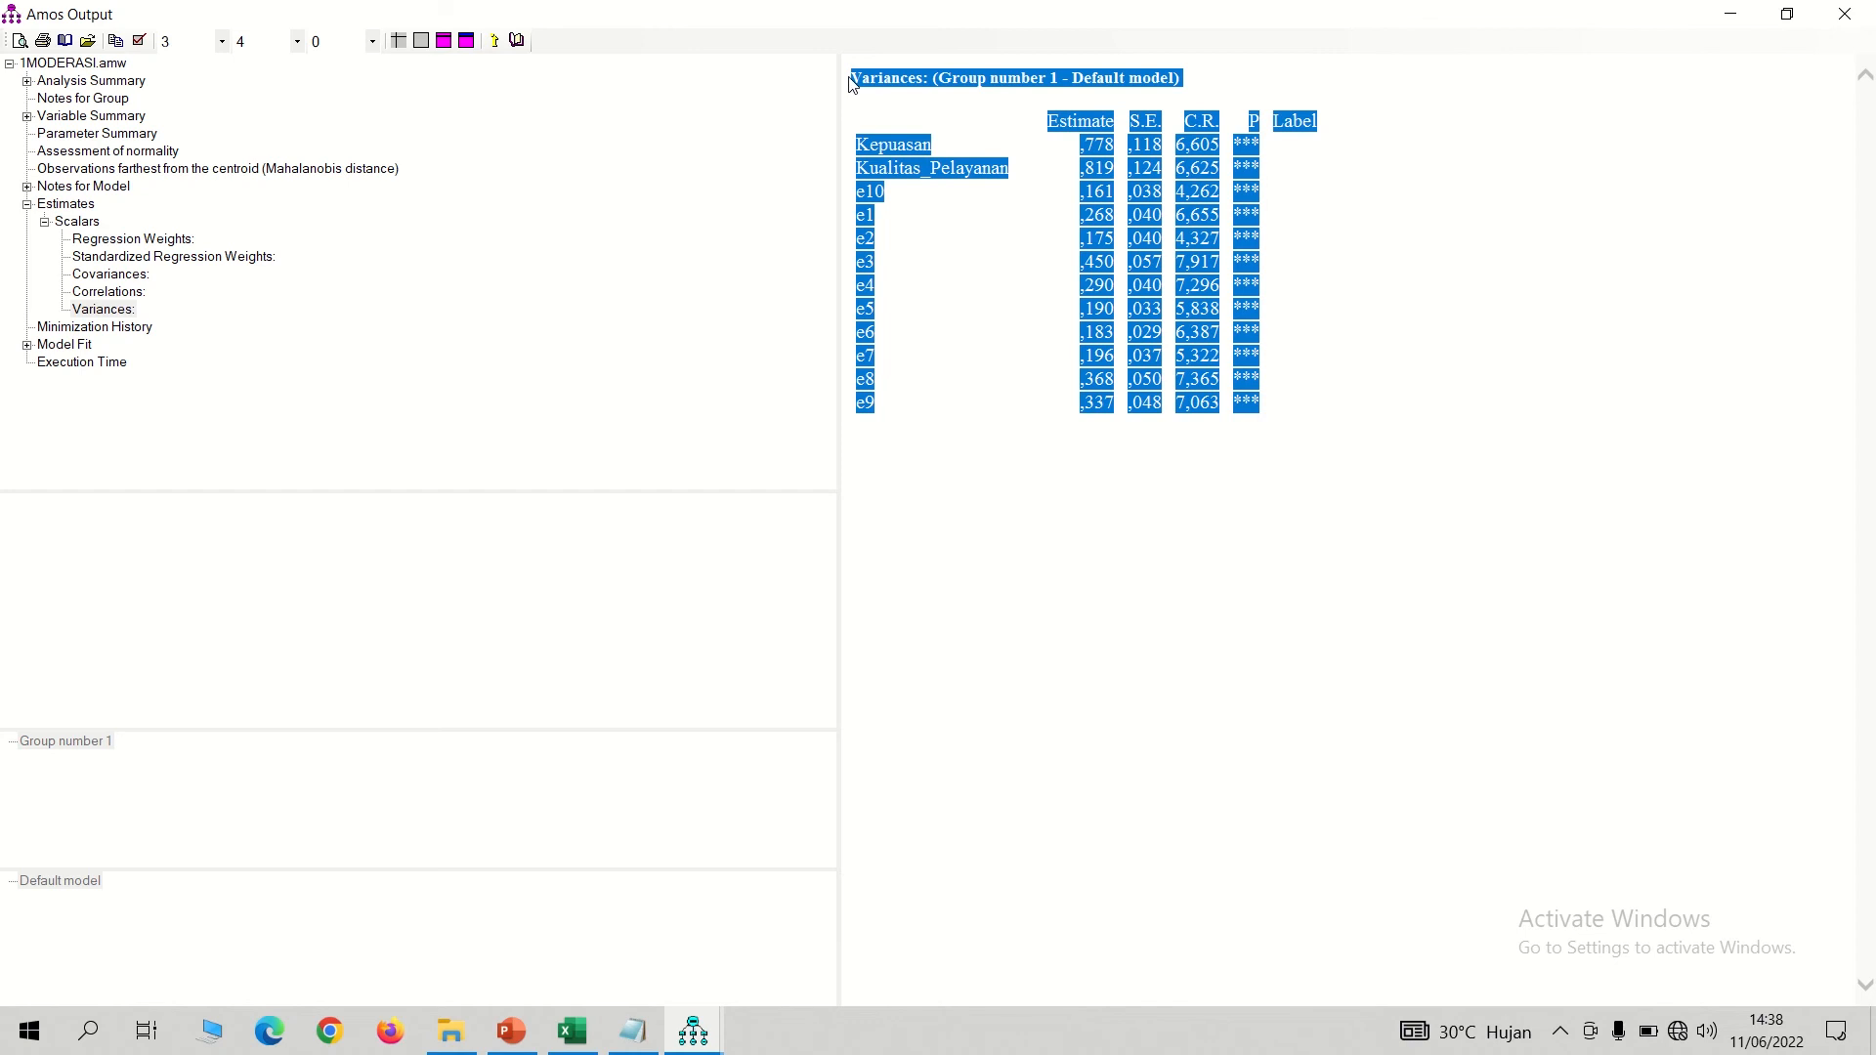
{"action": "left_click", "coordinate": [594, 1030]}
{"action": "left_click", "coordinate": [1125, 657]}
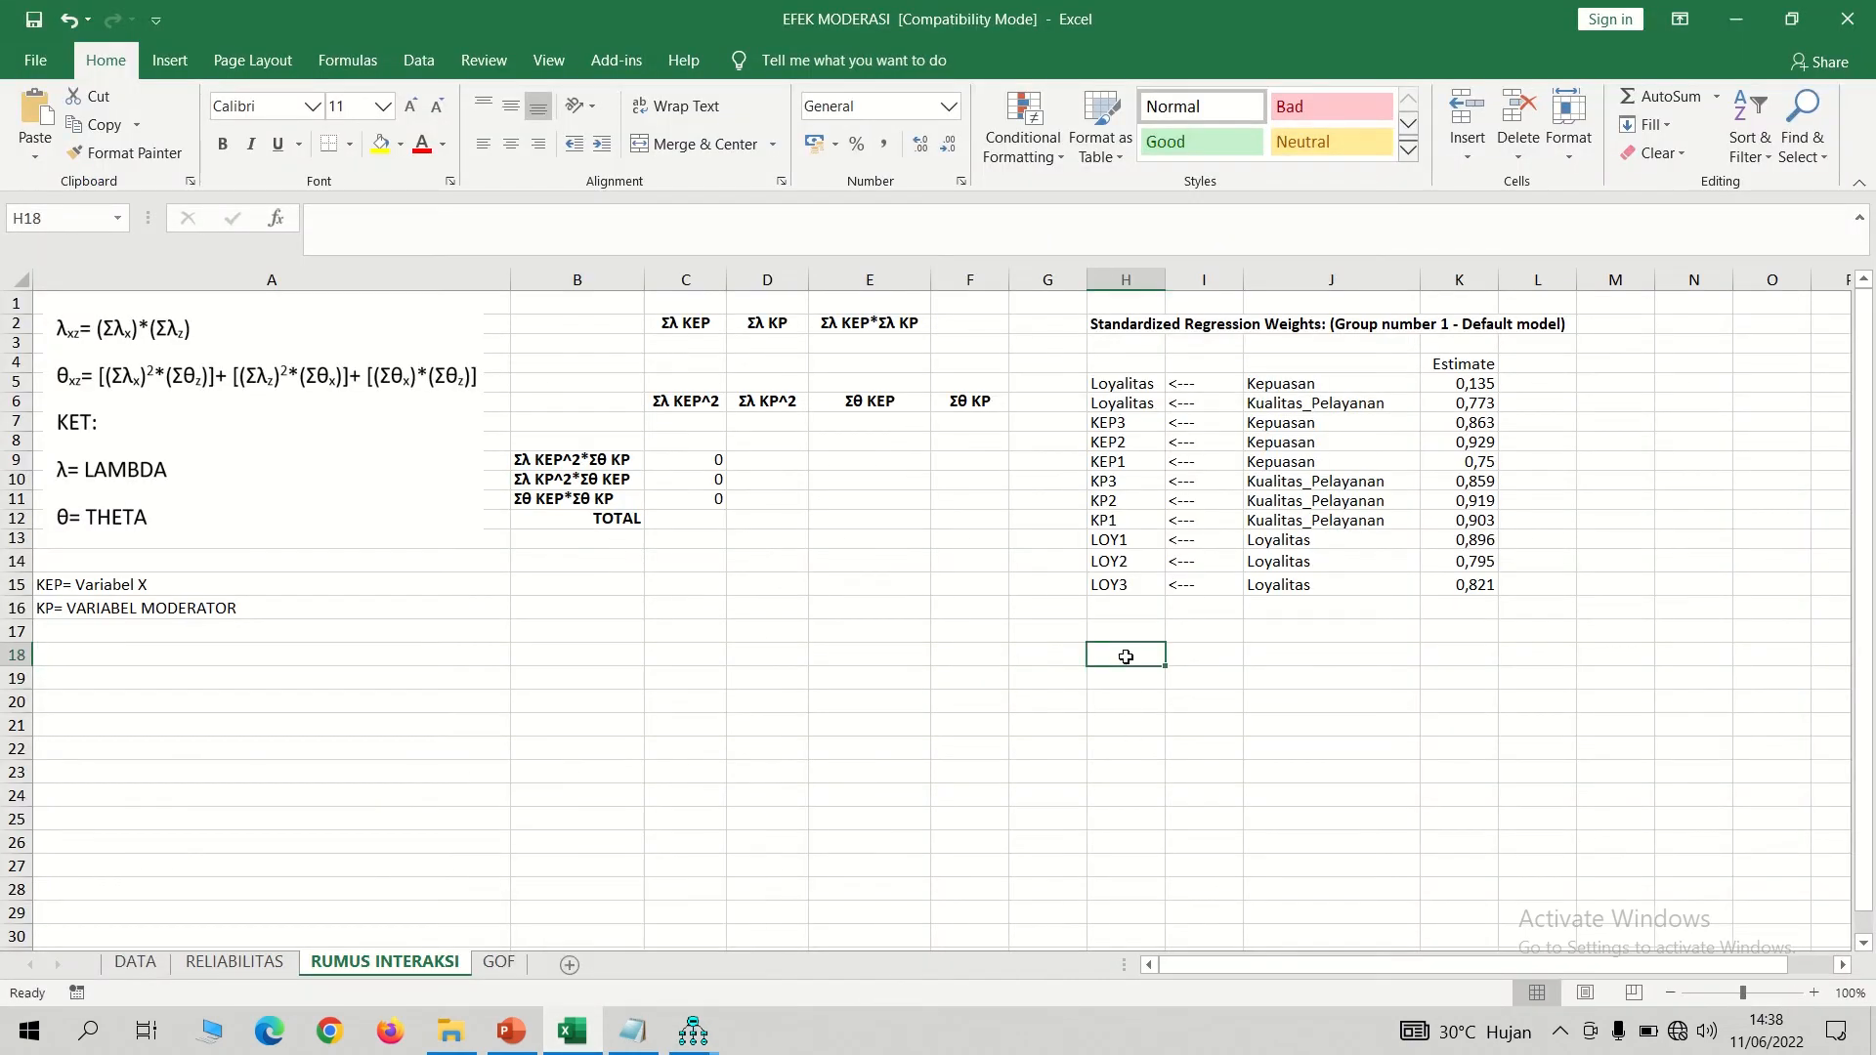
{"action": "key", "text": "ctrl+v"}
- Move the variance figures in K20:O32, including their headings, so they start at I20 beside the error names
{"action": "left_click", "coordinate": [1417, 735]}
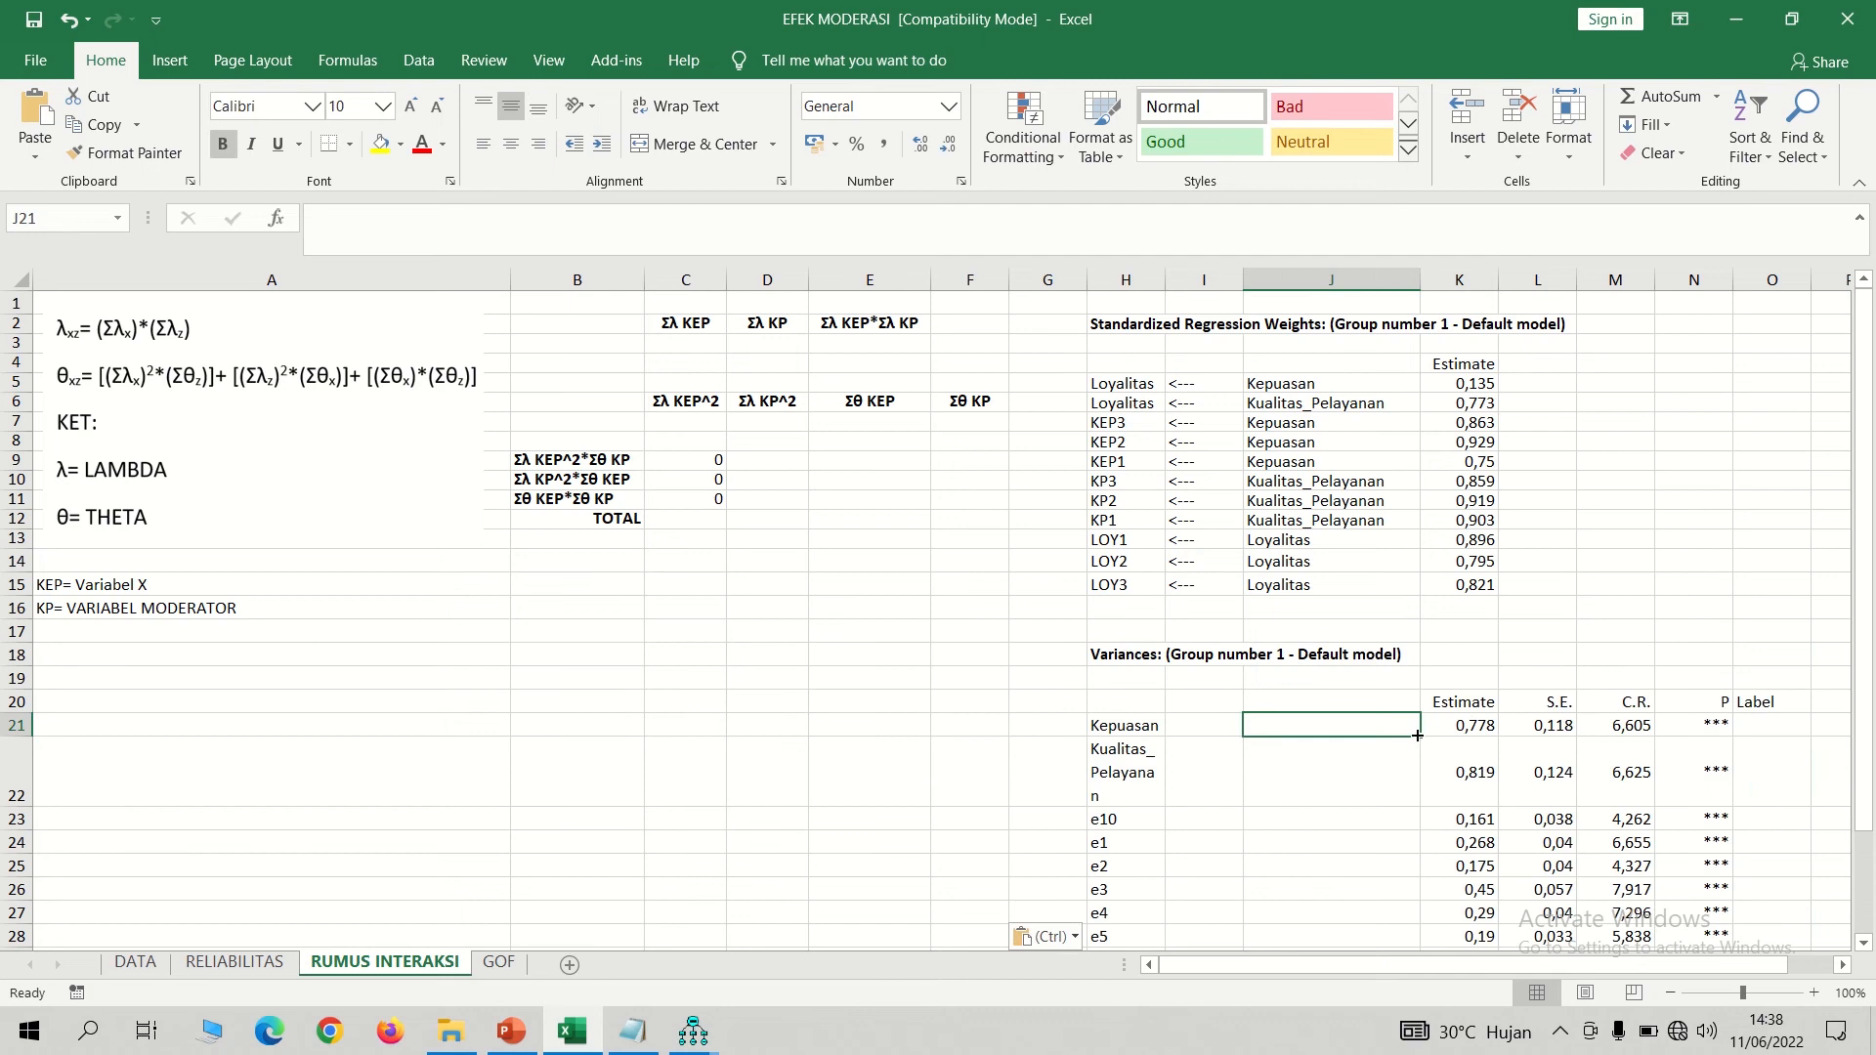
{"action": "left_click_drag", "start_coordinate": [1462, 703], "coordinate": [1746, 939]}
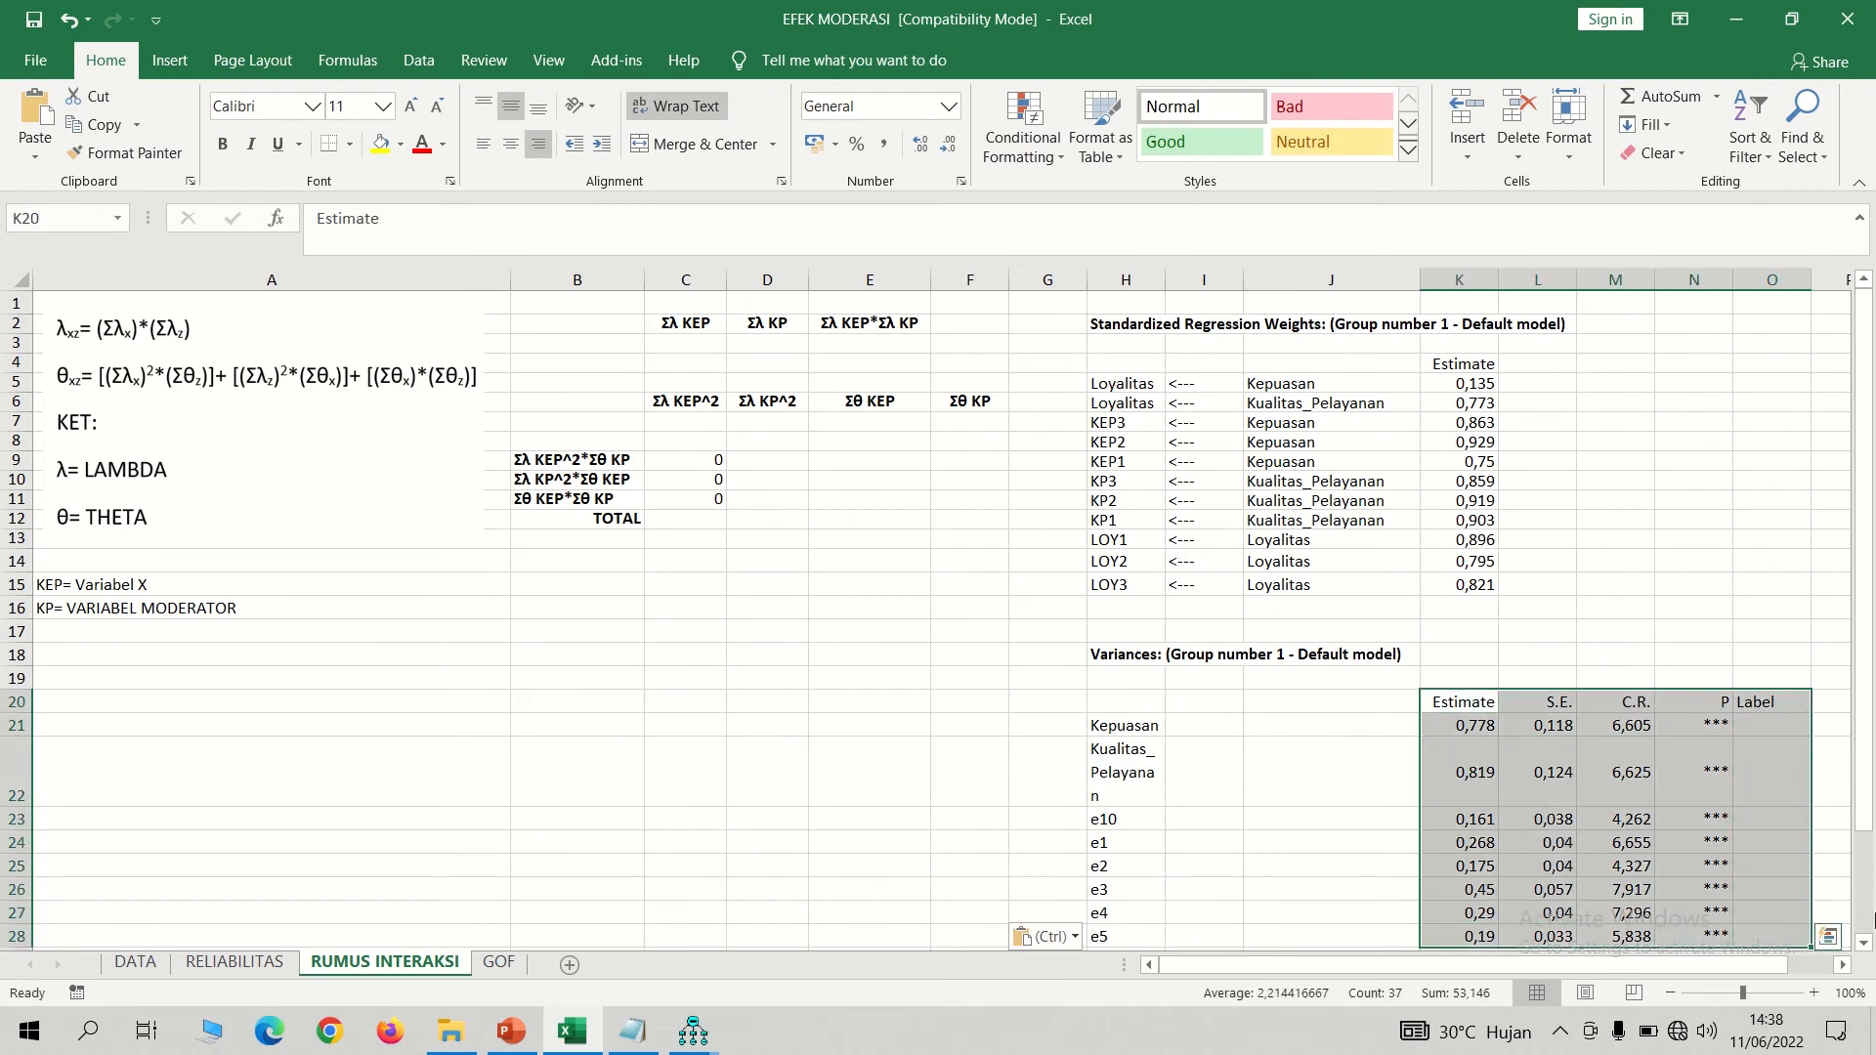
{"action": "scroll", "coordinate": [1461, 566], "scroll_direction": "down", "scroll_amount": 3}
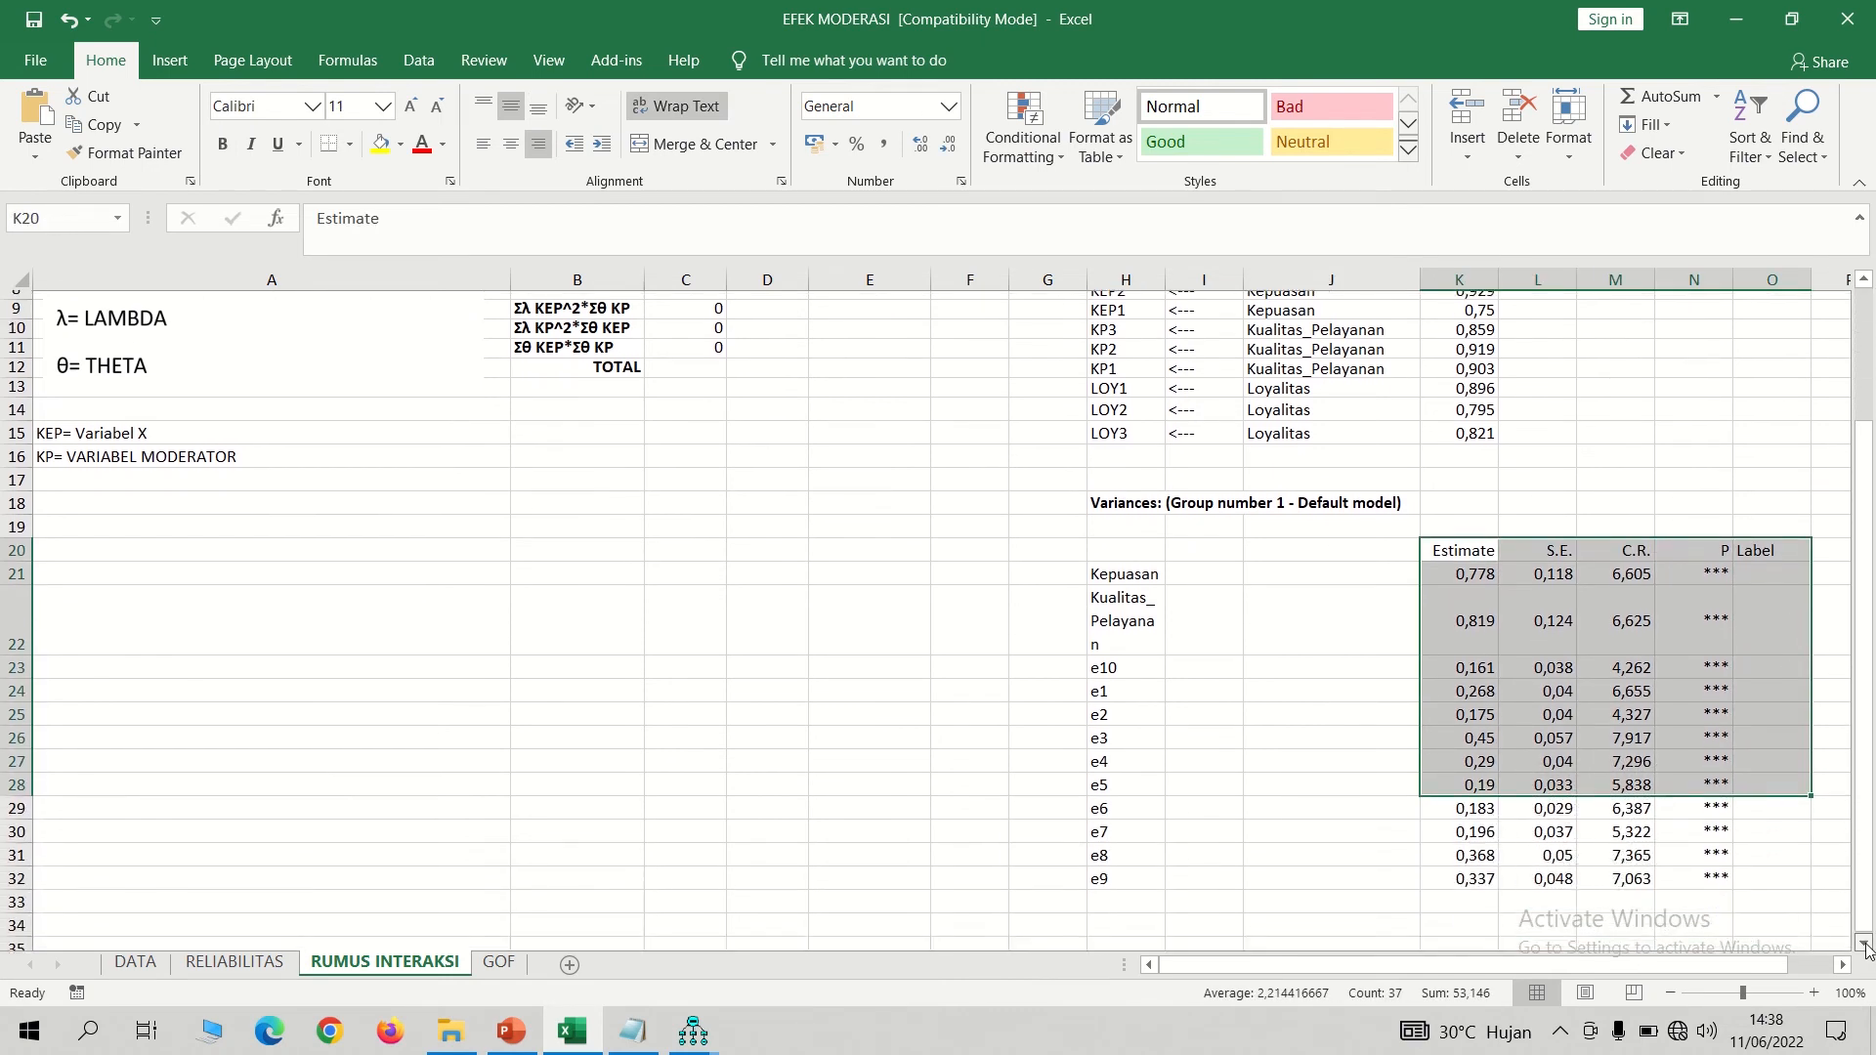
{"action": "left_click_drag", "start_coordinate": [1436, 524], "coordinate": [1756, 853]}
{"action": "key", "text": "ctrl+c"}
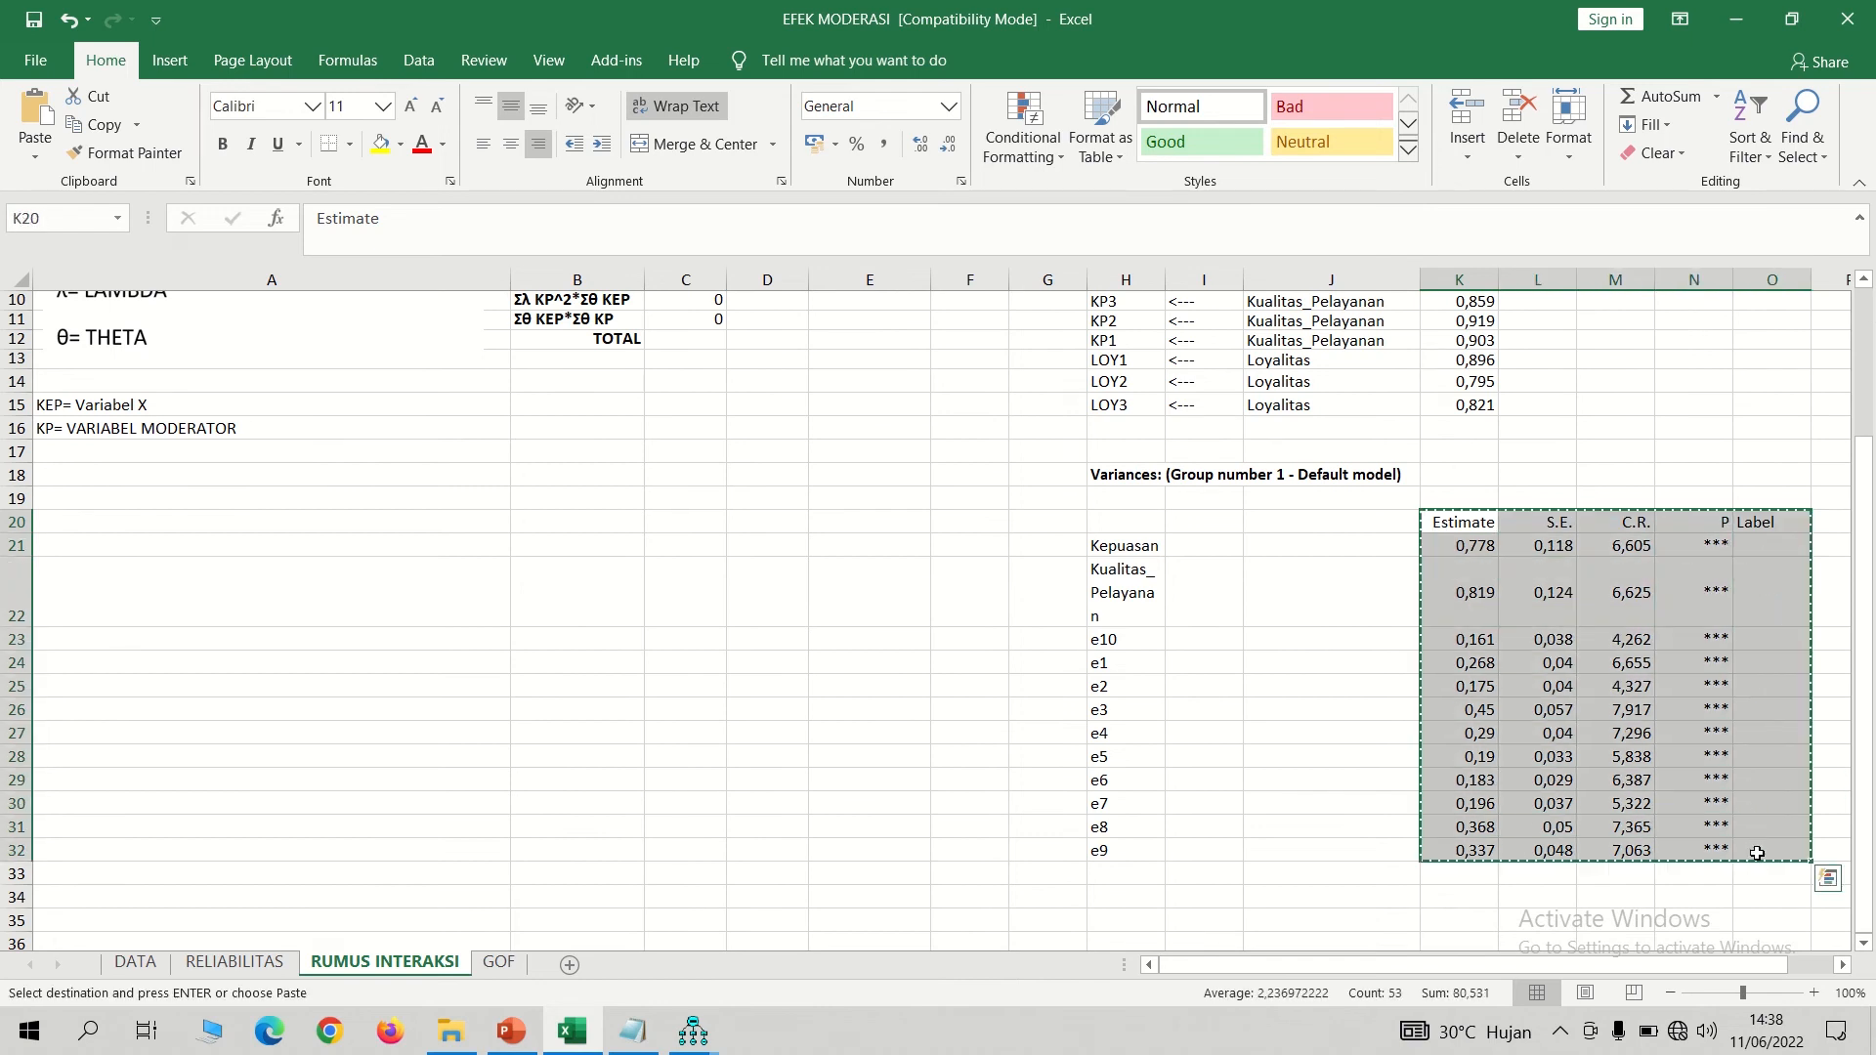
{"action": "left_click", "coordinate": [1223, 524]}
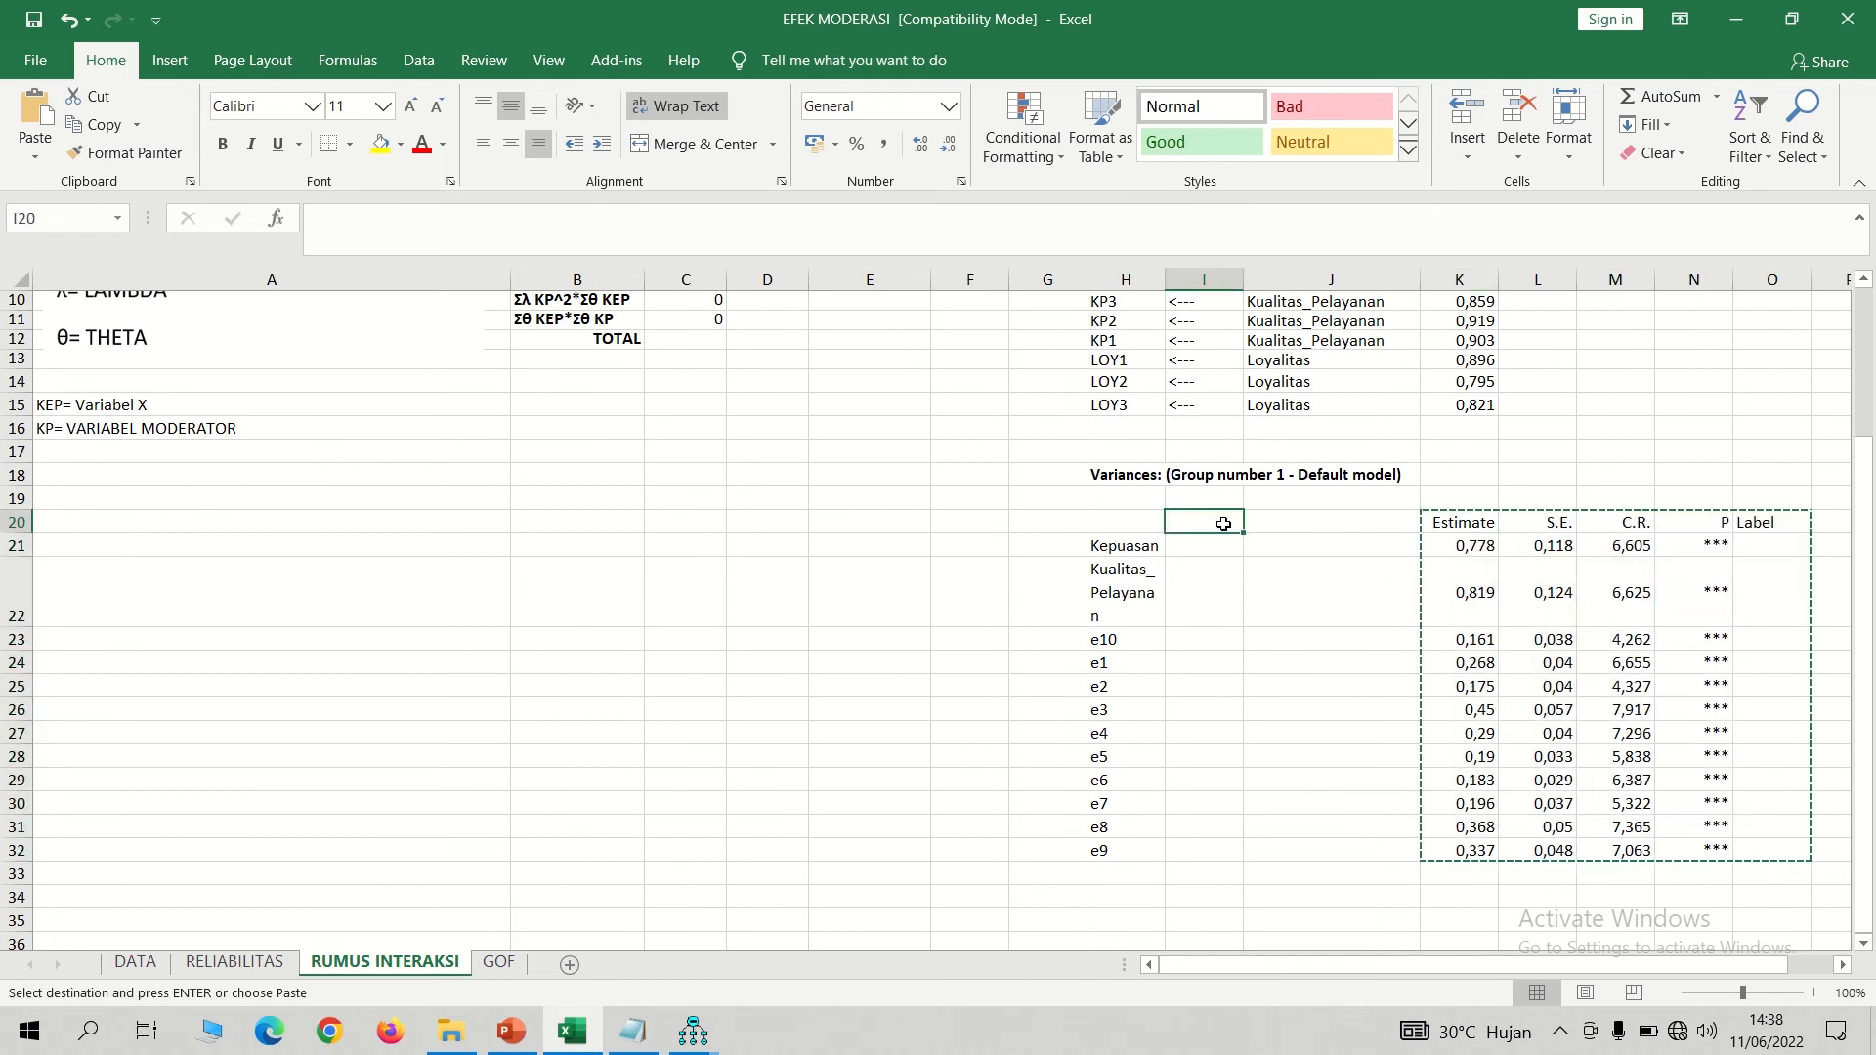
{"action": "key", "text": "ctrl+v"}
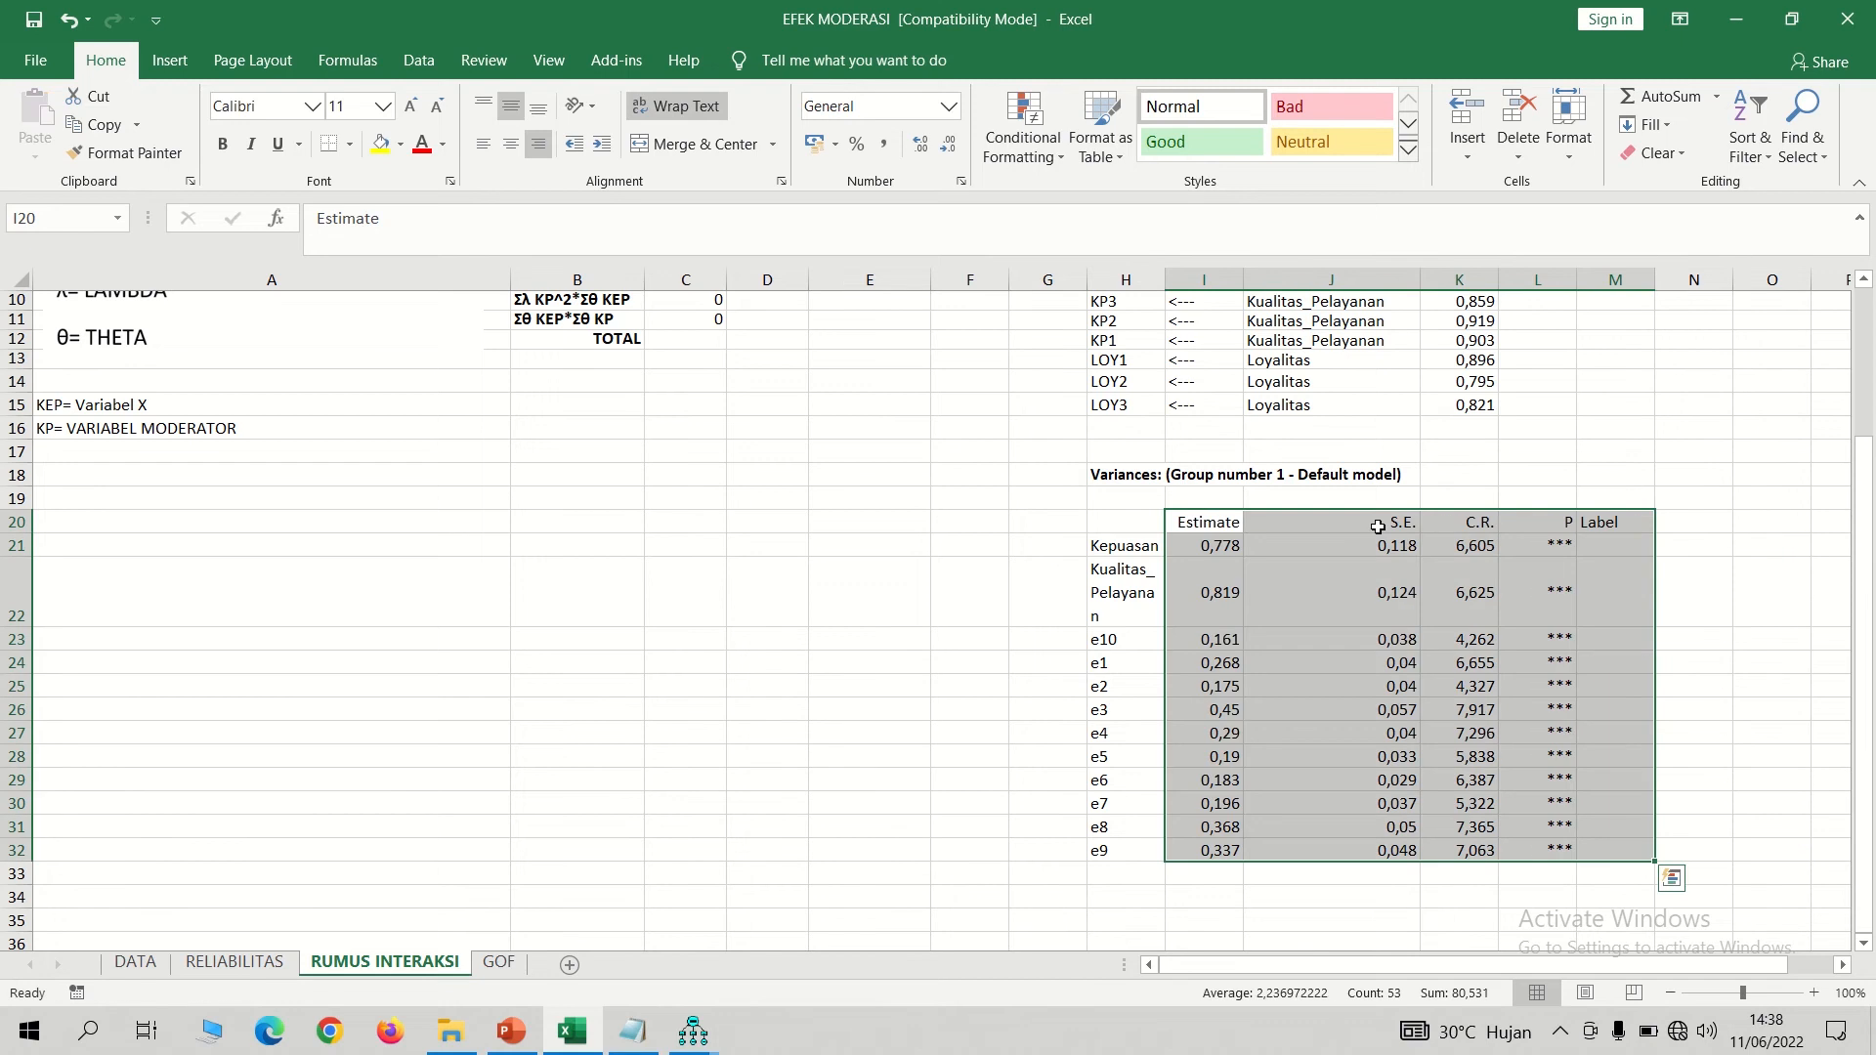
{"action": "left_click", "coordinate": [1820, 578]}
- Clear the Loyalitas path rows in H5:K6 and the LOY1 to LOY3 loading rows in H13:K15
{"action": "left_click_drag", "start_coordinate": [1866, 640], "coordinate": [1866, 430]}
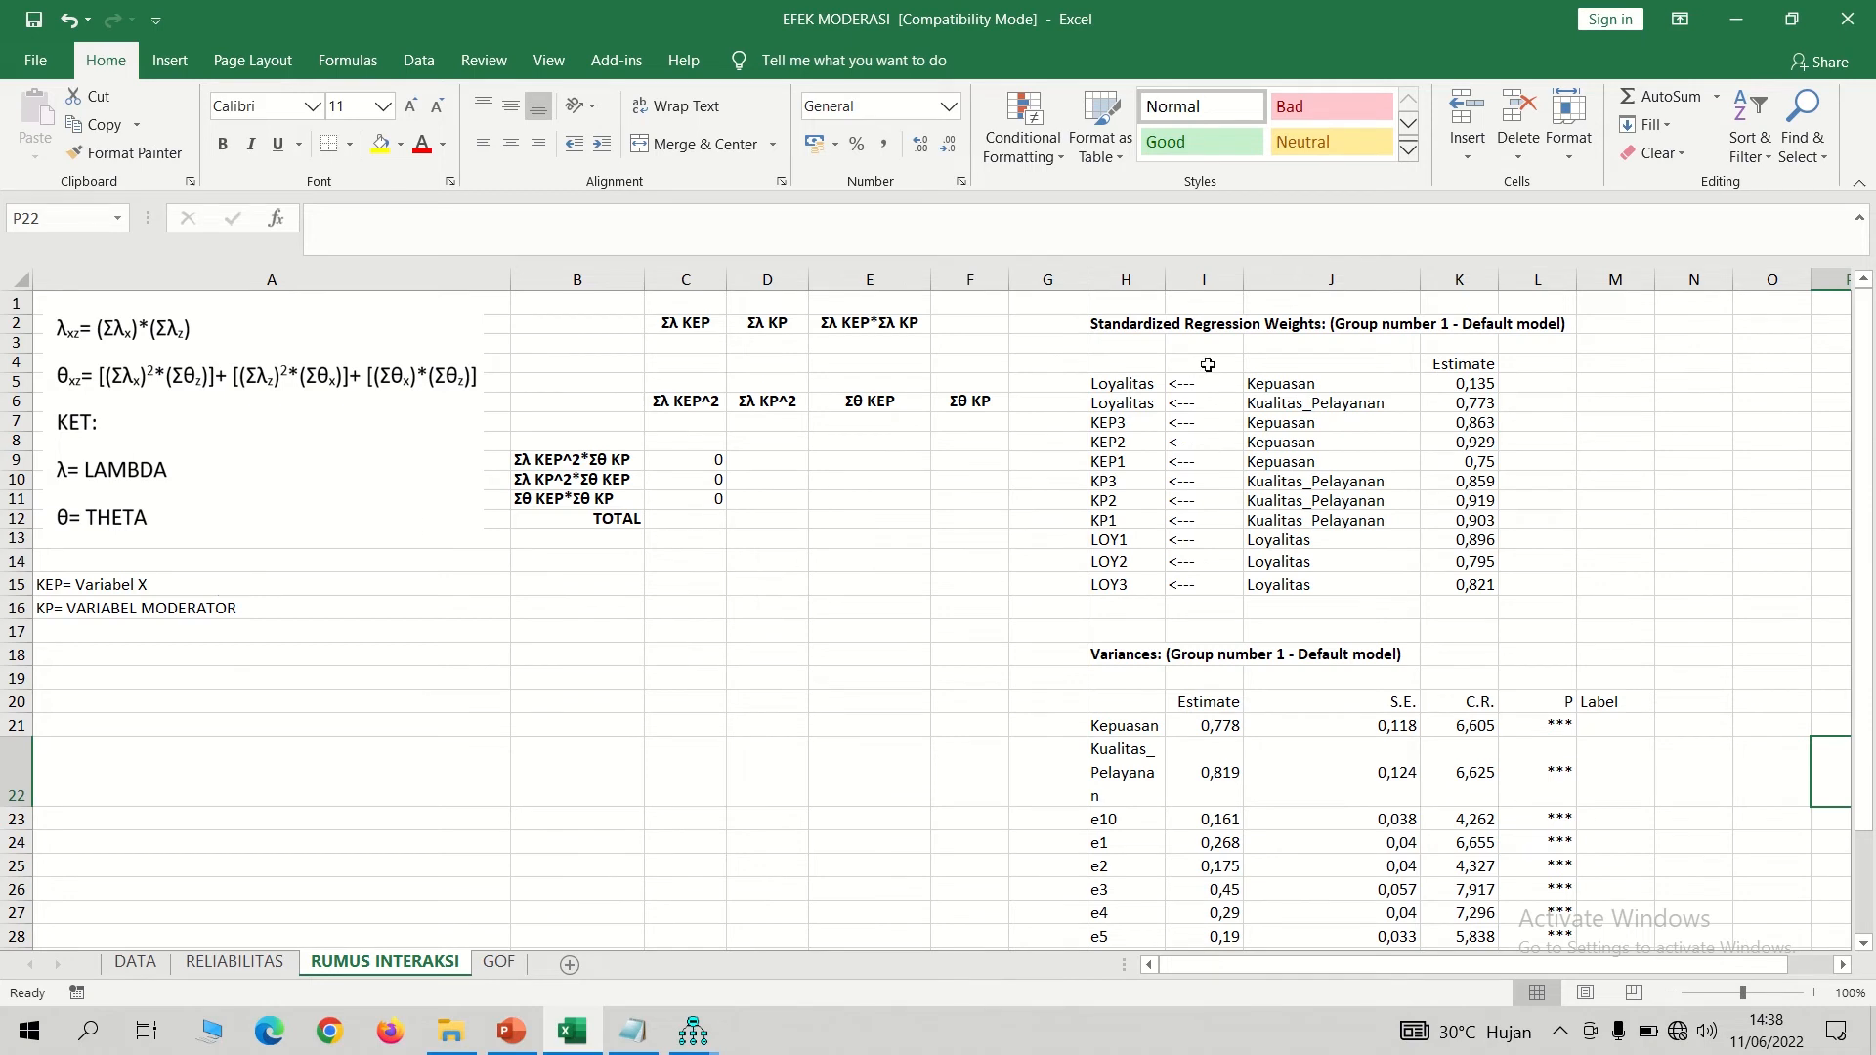
{"action": "left_click_drag", "start_coordinate": [1122, 386], "coordinate": [1454, 396]}
{"action": "key", "text": "Delete"}
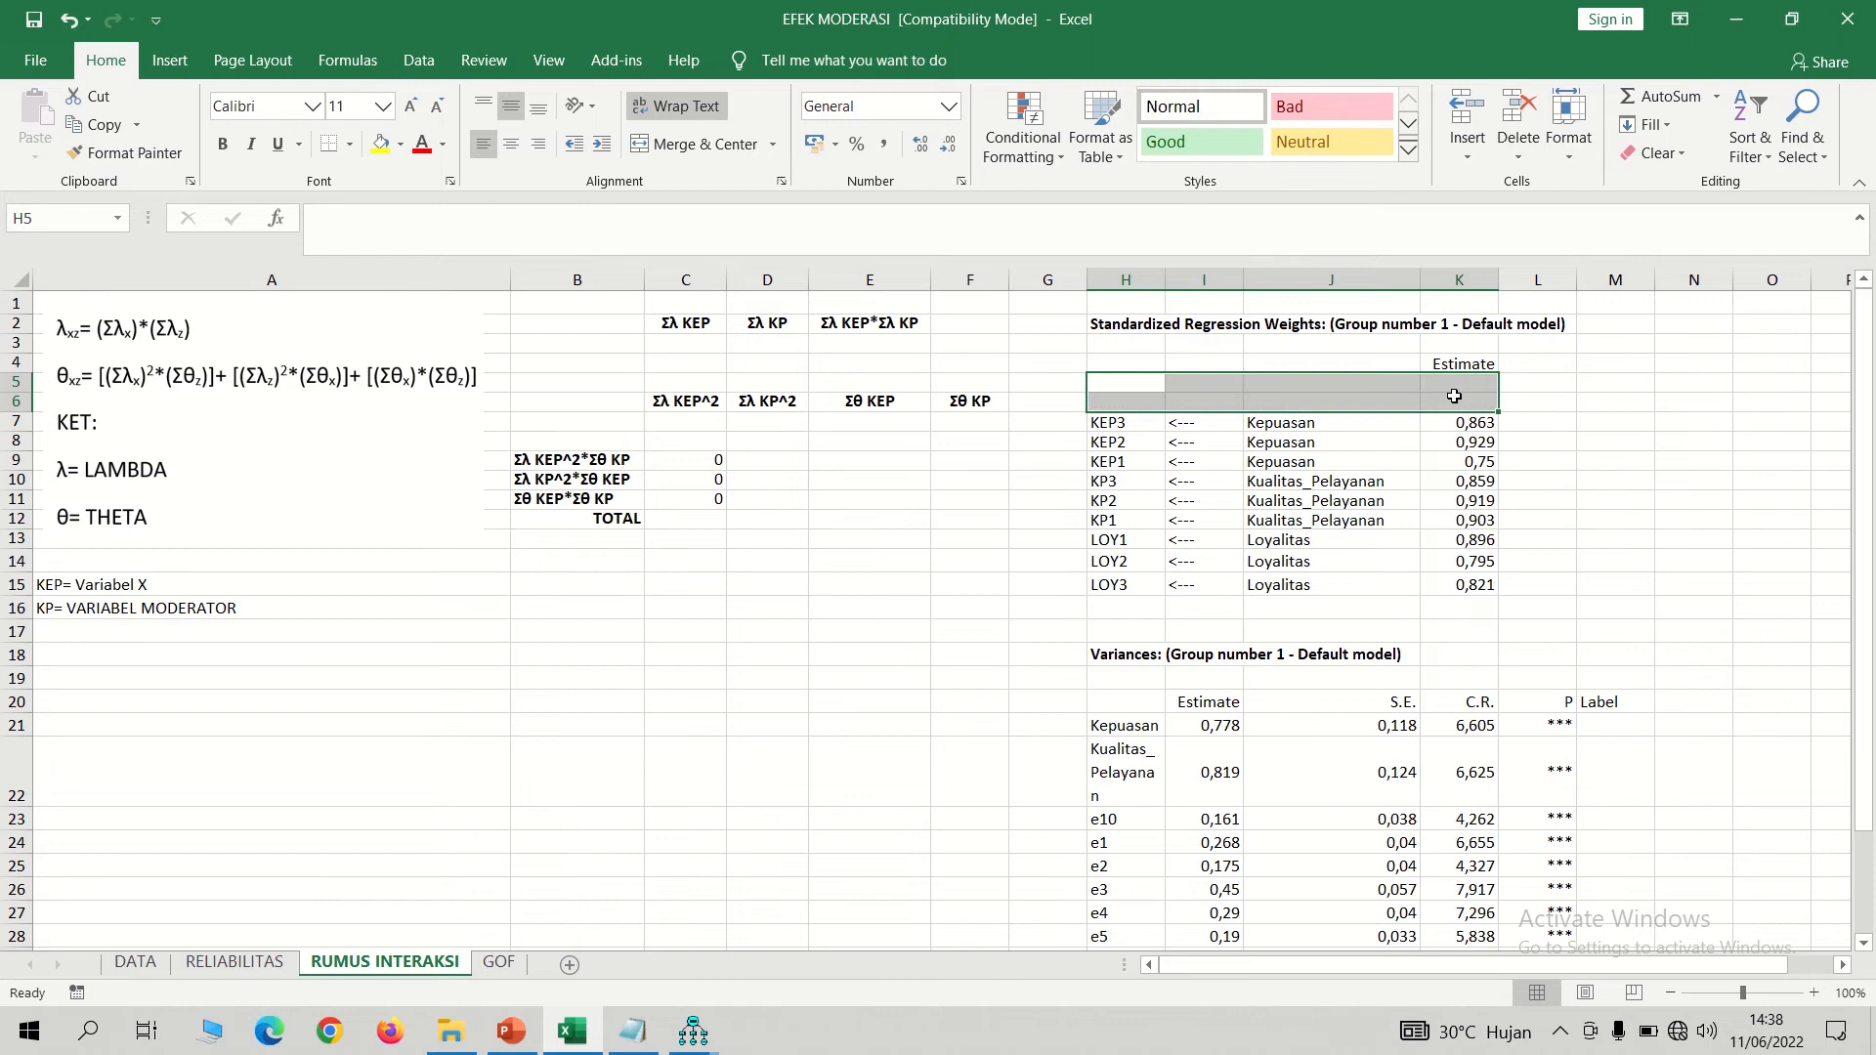
{"action": "left_click_drag", "start_coordinate": [1141, 541], "coordinate": [1456, 584]}
{"action": "key", "text": "Delete"}
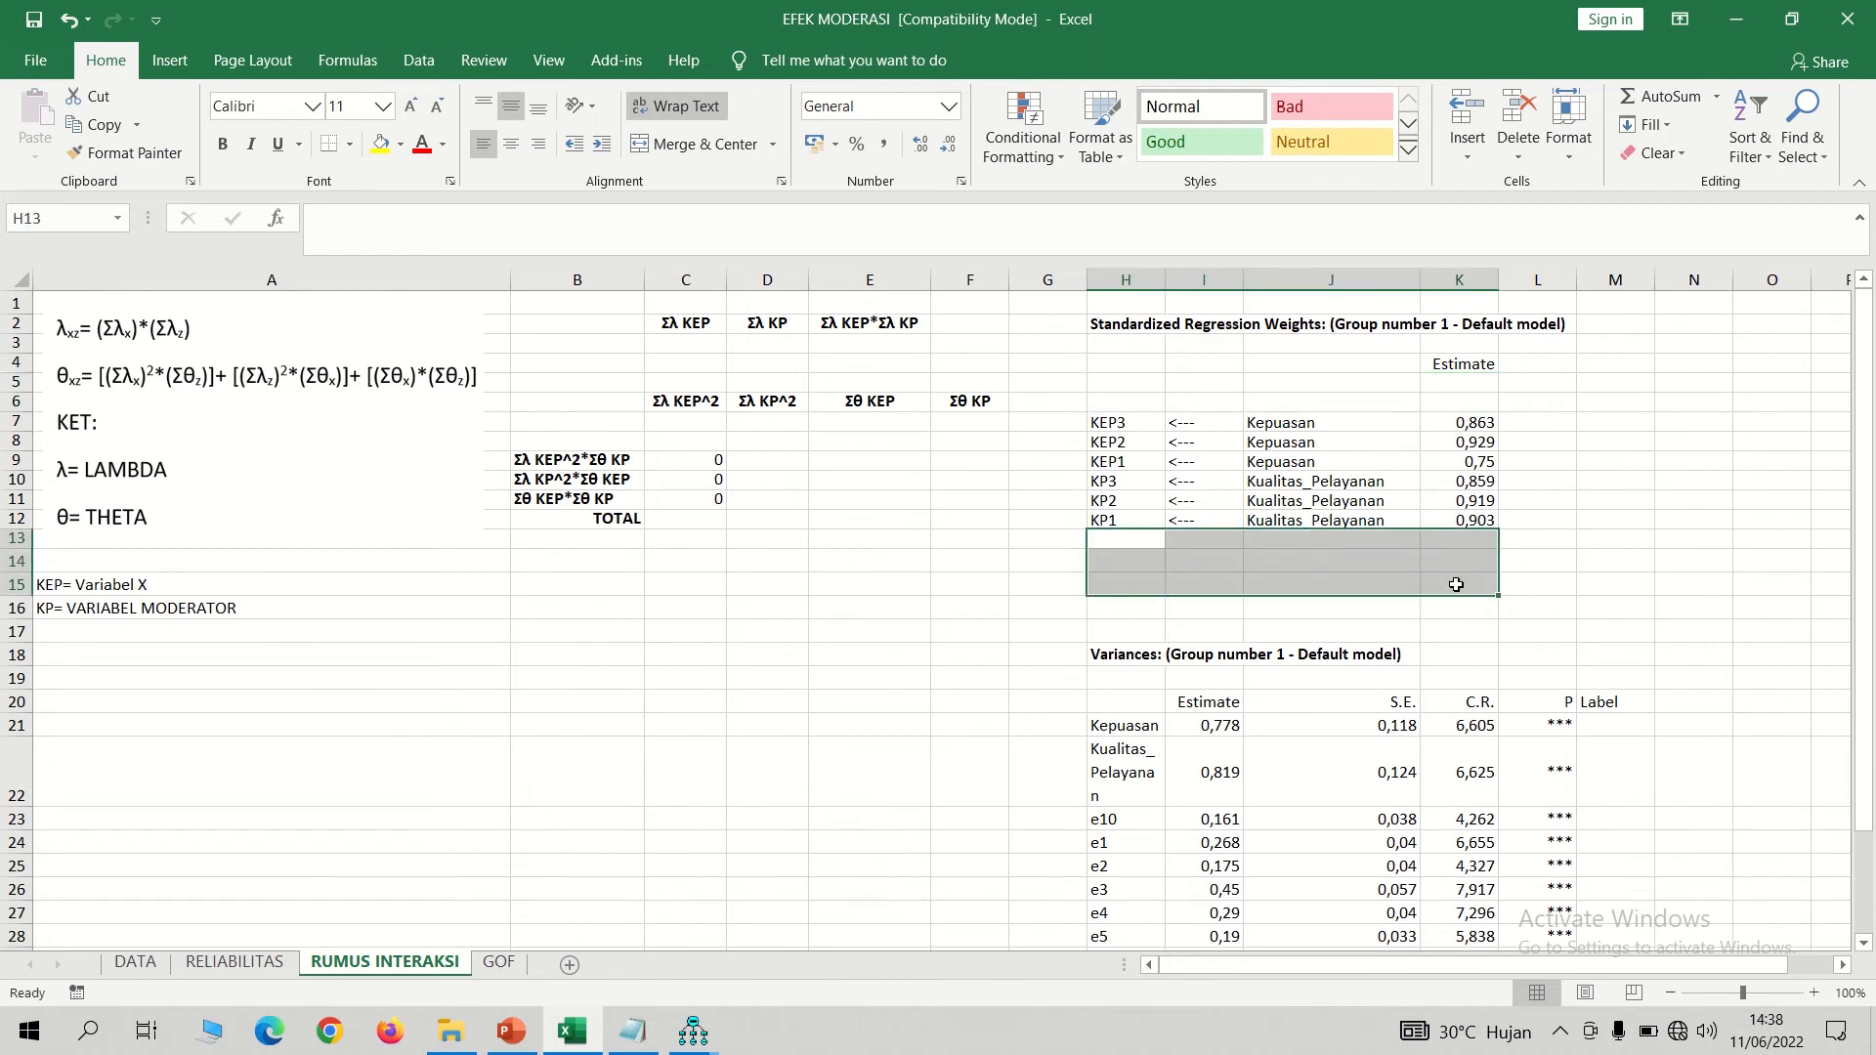
- Clear the Kepuasan and Kualitas_Pelayanan variances, check e10 in the Amos path diagram, and clear its row H23:L23 as well
{"action": "left_click_drag", "start_coordinate": [1123, 728], "coordinate": [1529, 777]}
{"action": "key", "text": "Delete"}
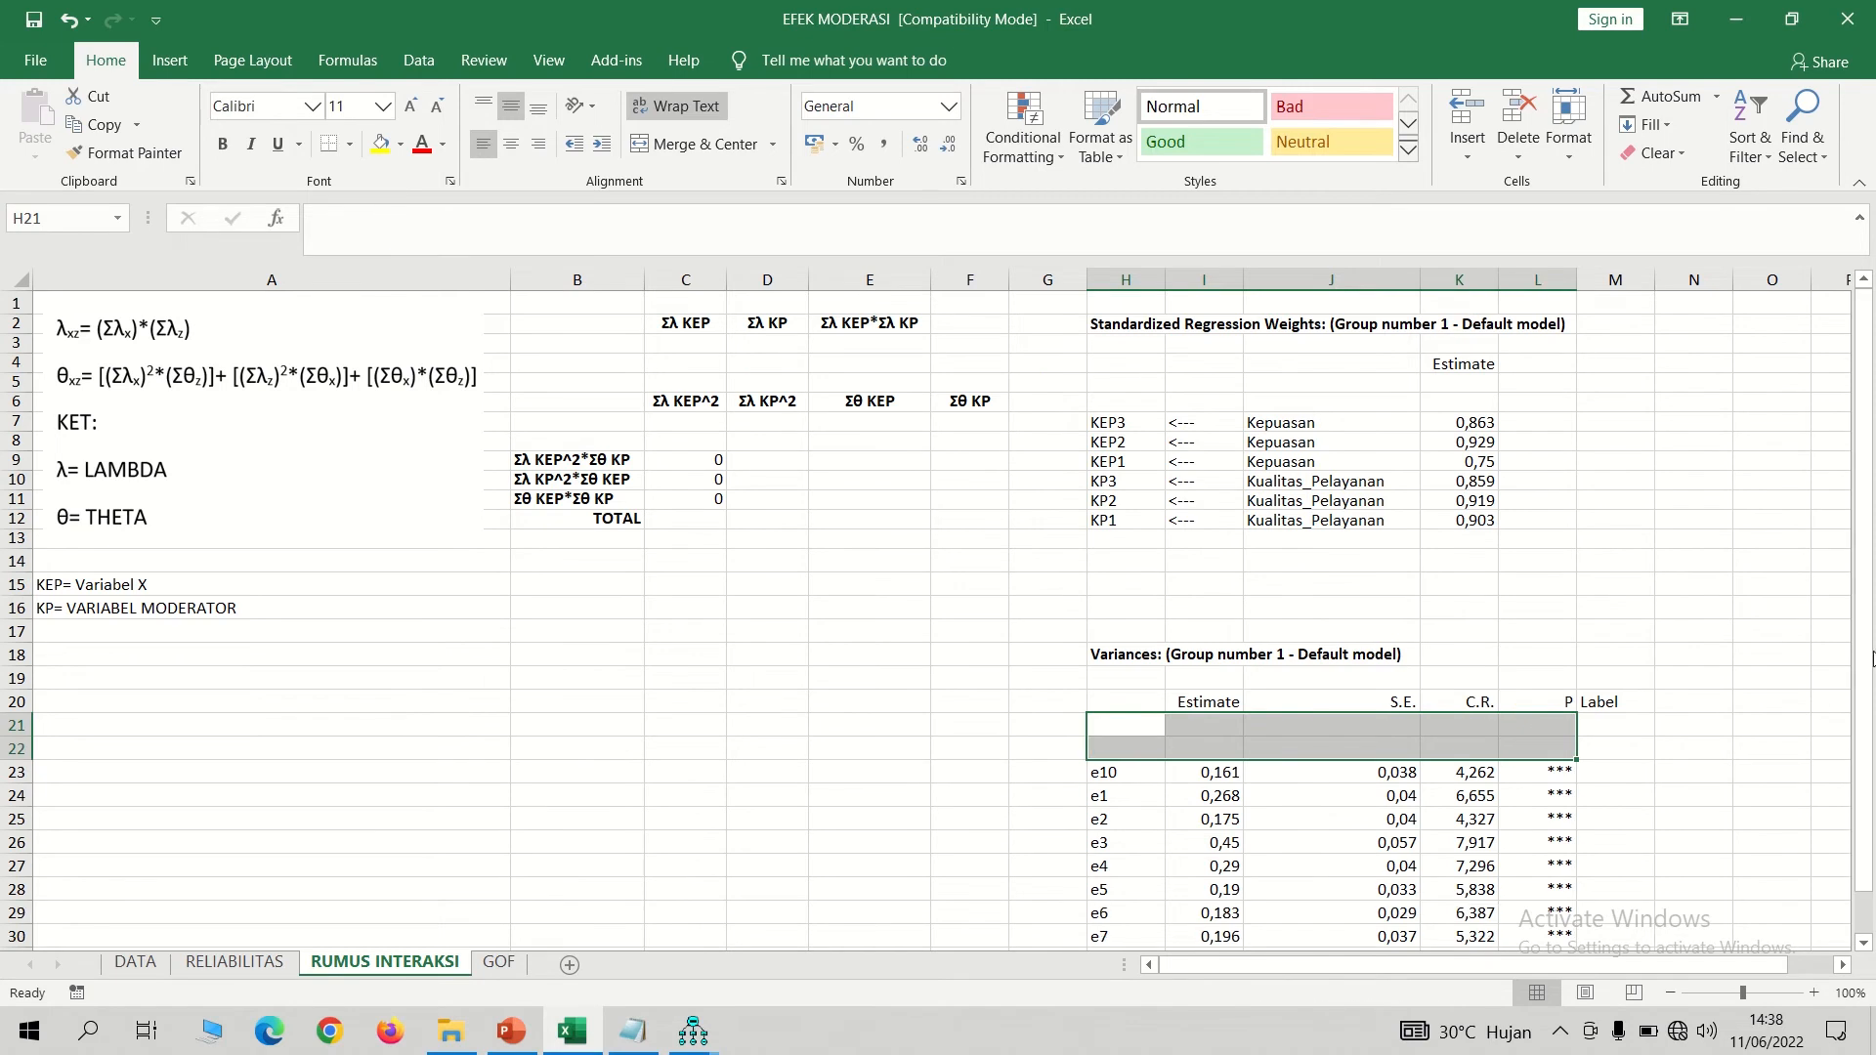
{"action": "scroll", "coordinate": [1872, 658], "scroll_direction": "down", "scroll_amount": 1}
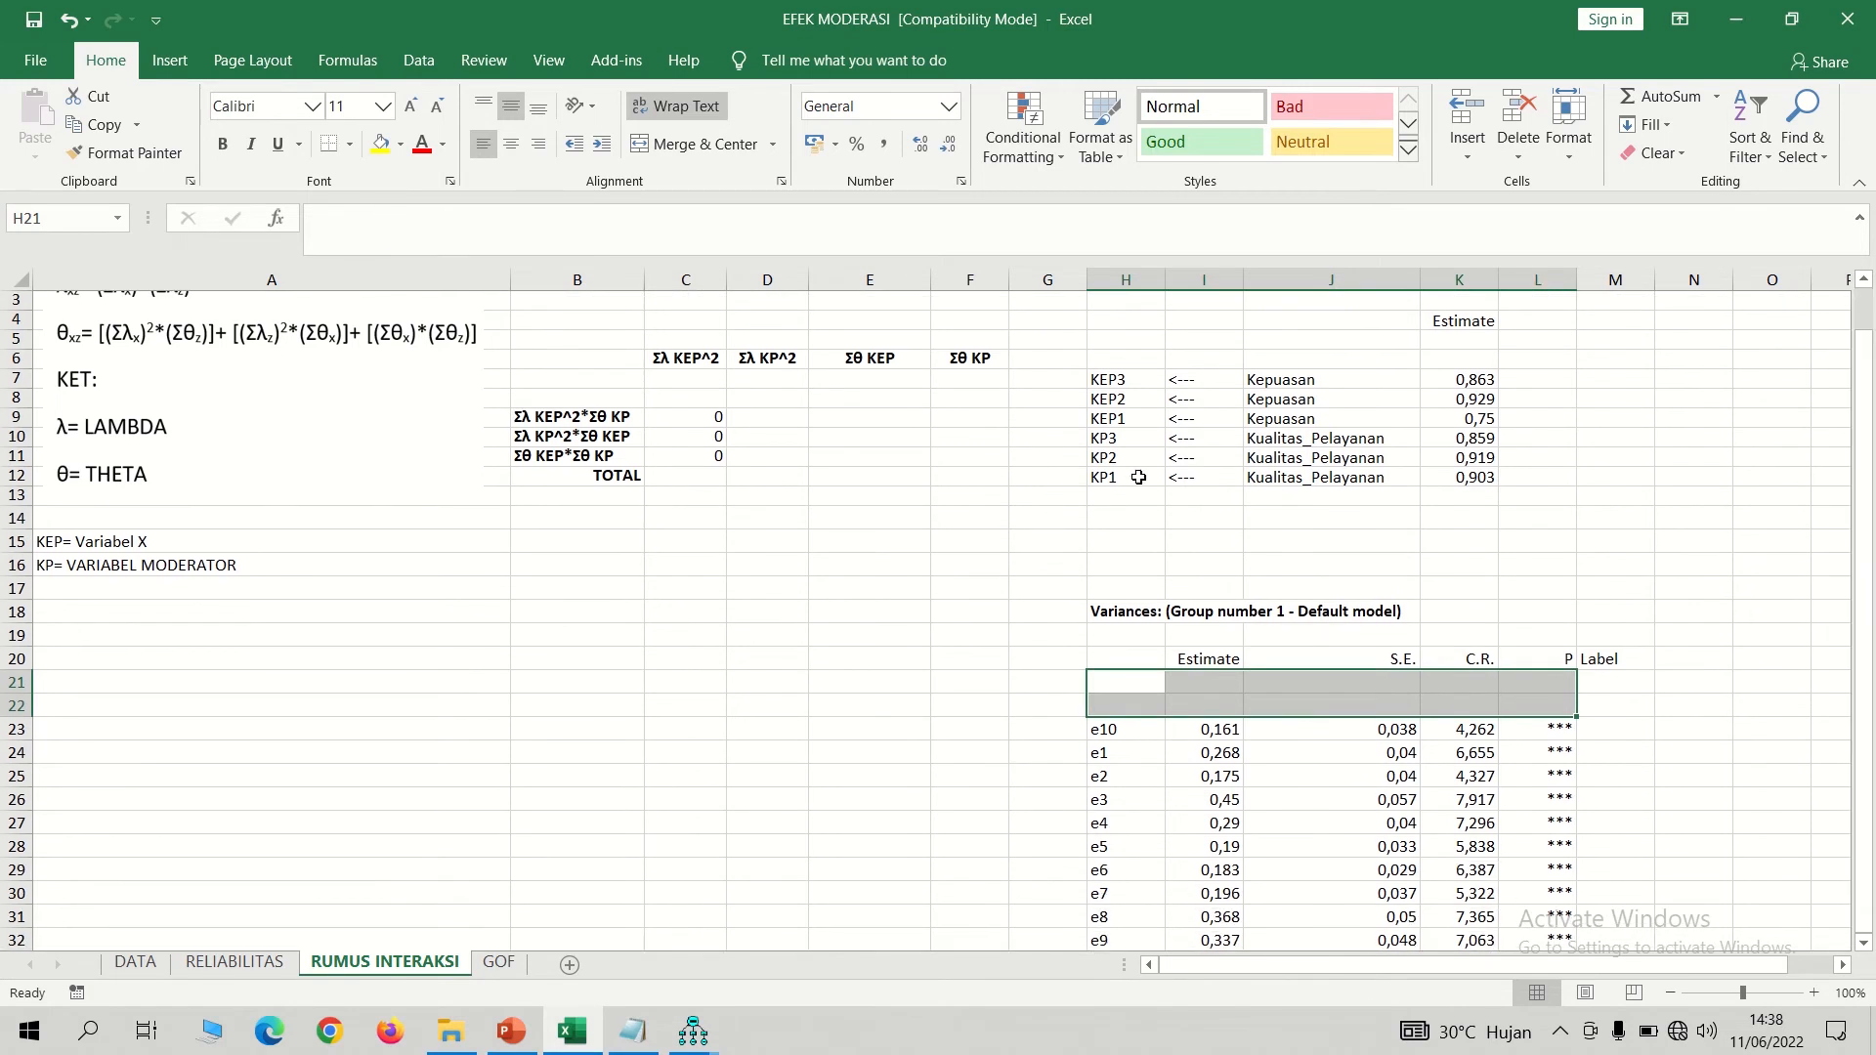
{"action": "left_click", "coordinate": [1124, 731]}
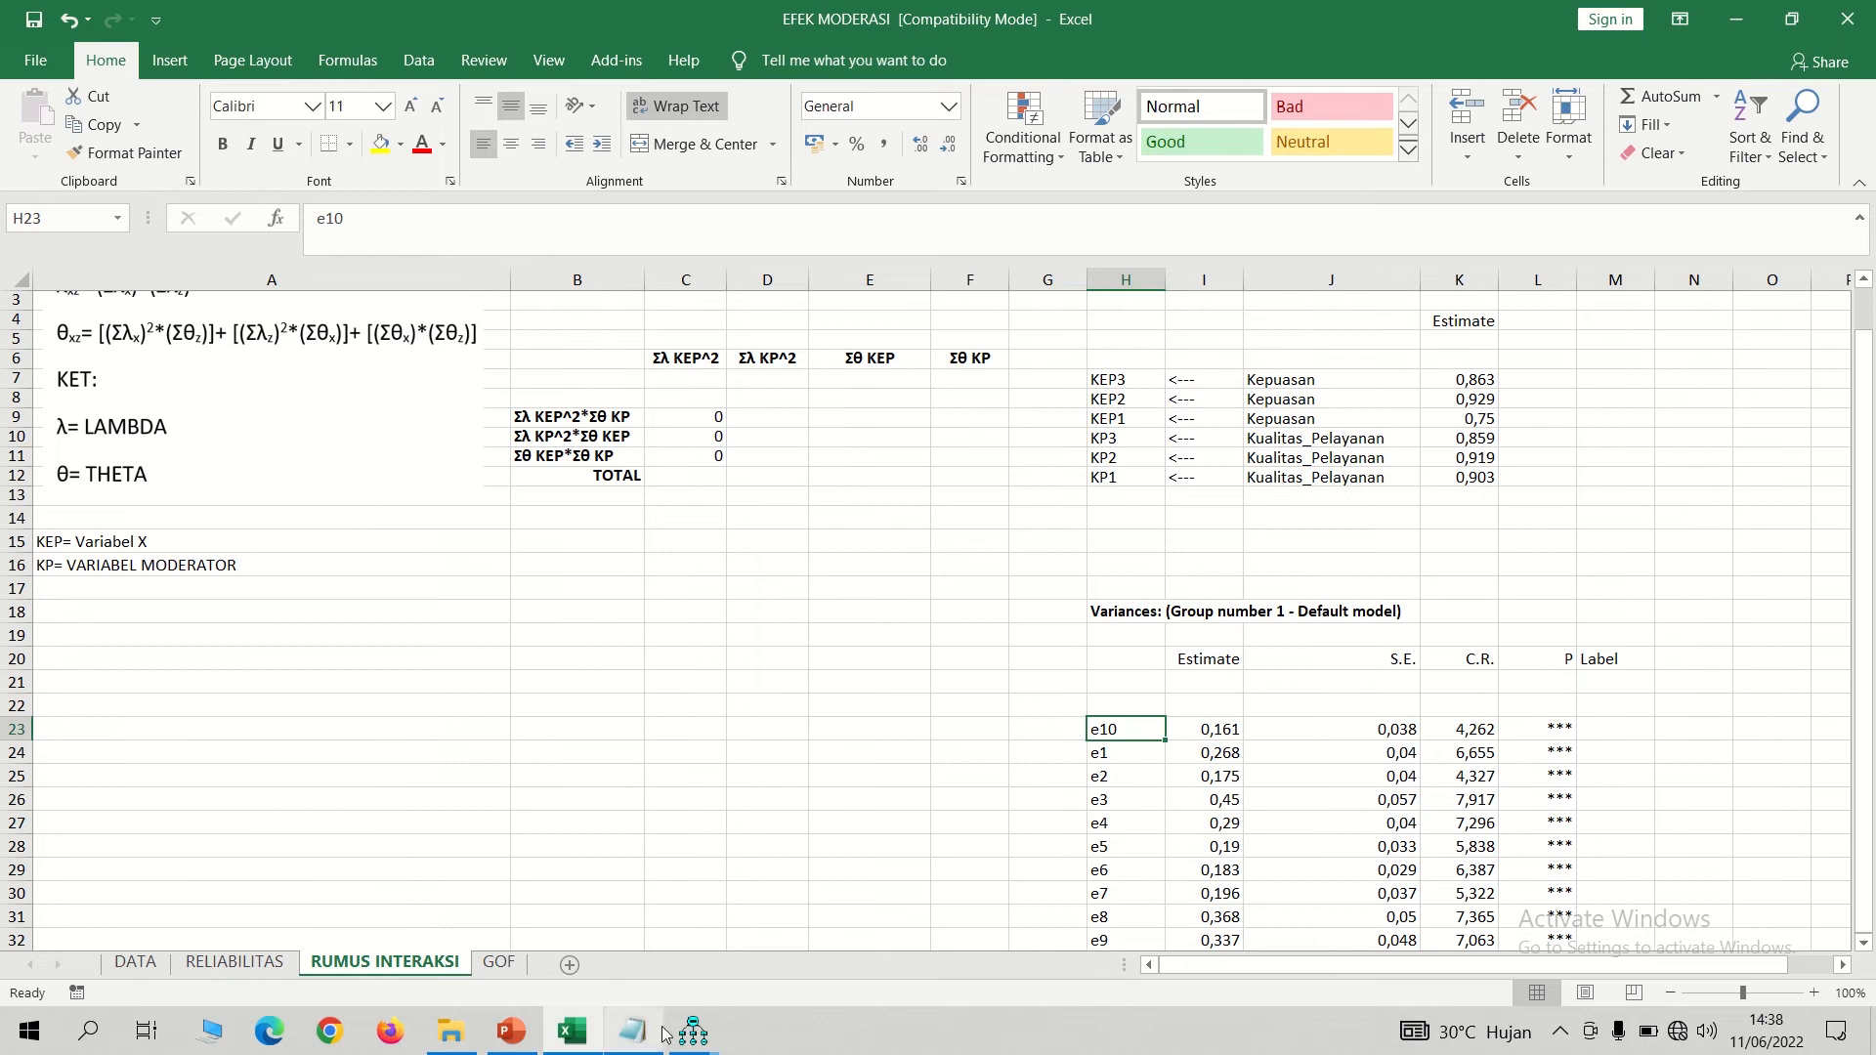
{"action": "left_click", "coordinate": [693, 1031]}
{"action": "left_click", "coordinate": [571, 938]}
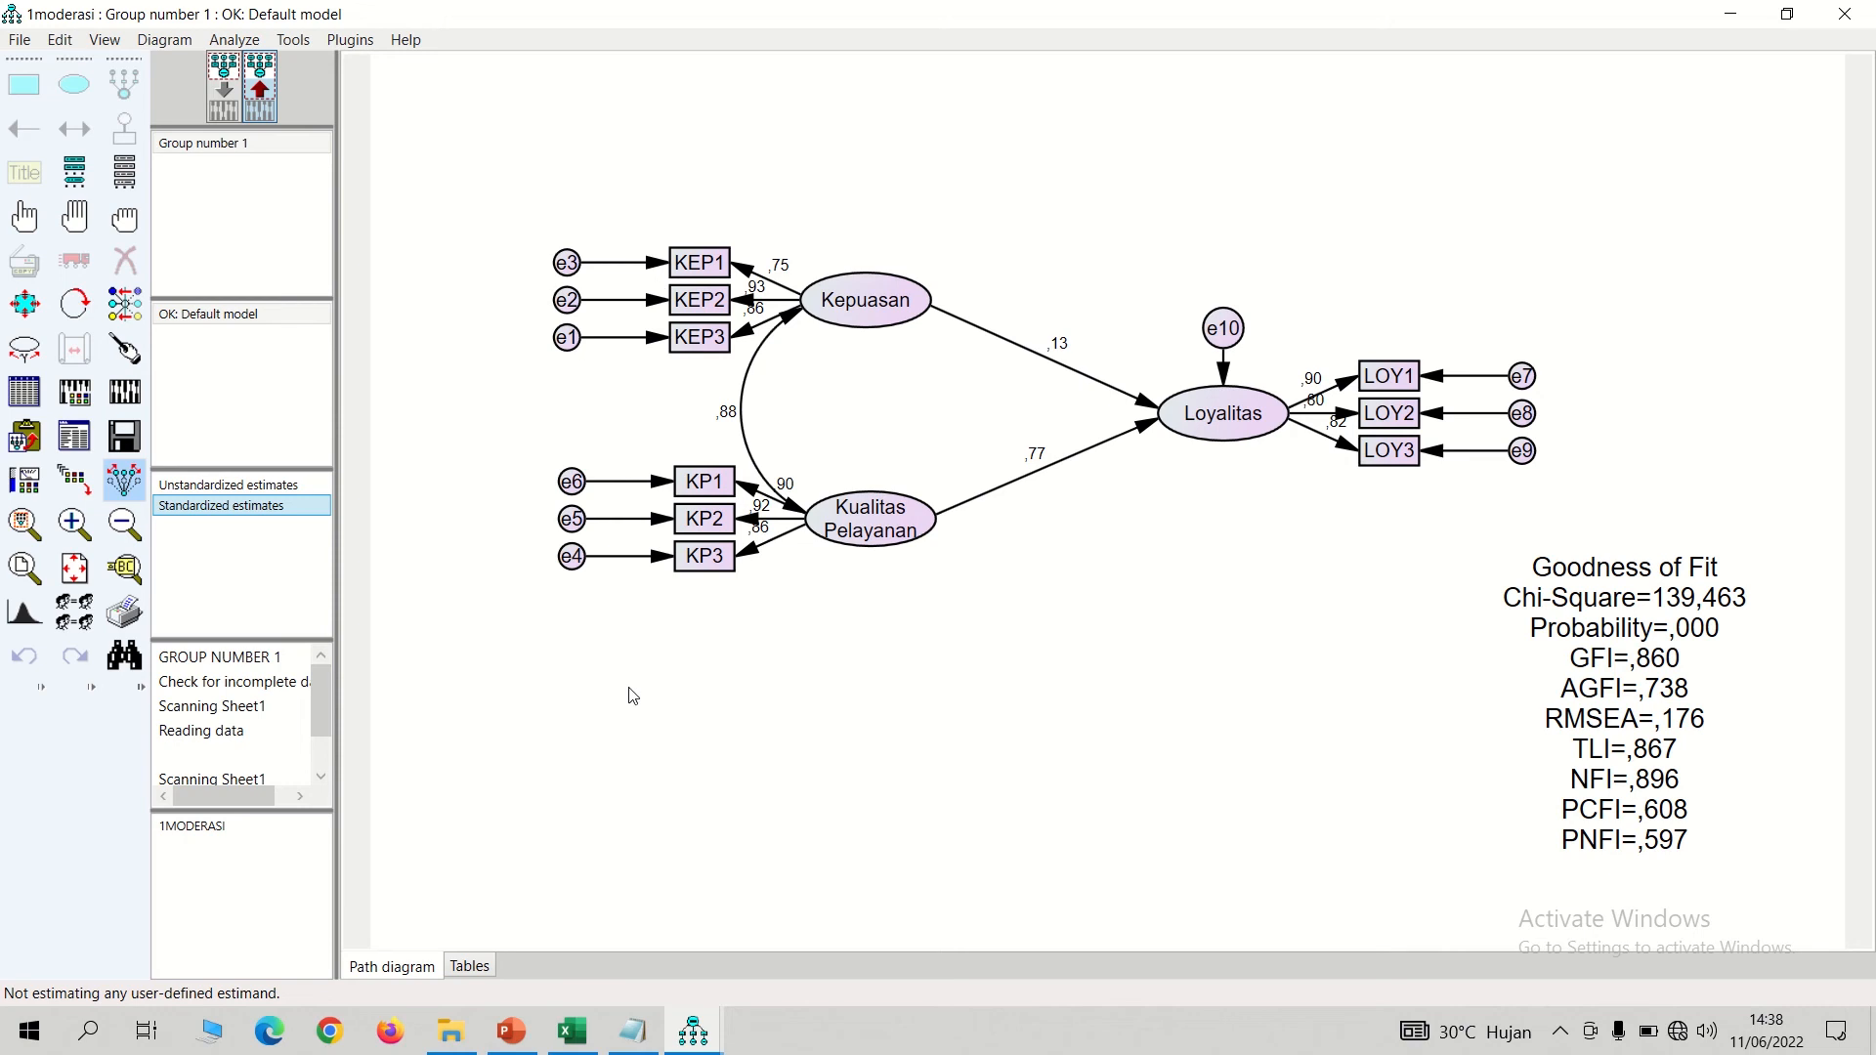
{"action": "left_click", "coordinate": [572, 1031]}
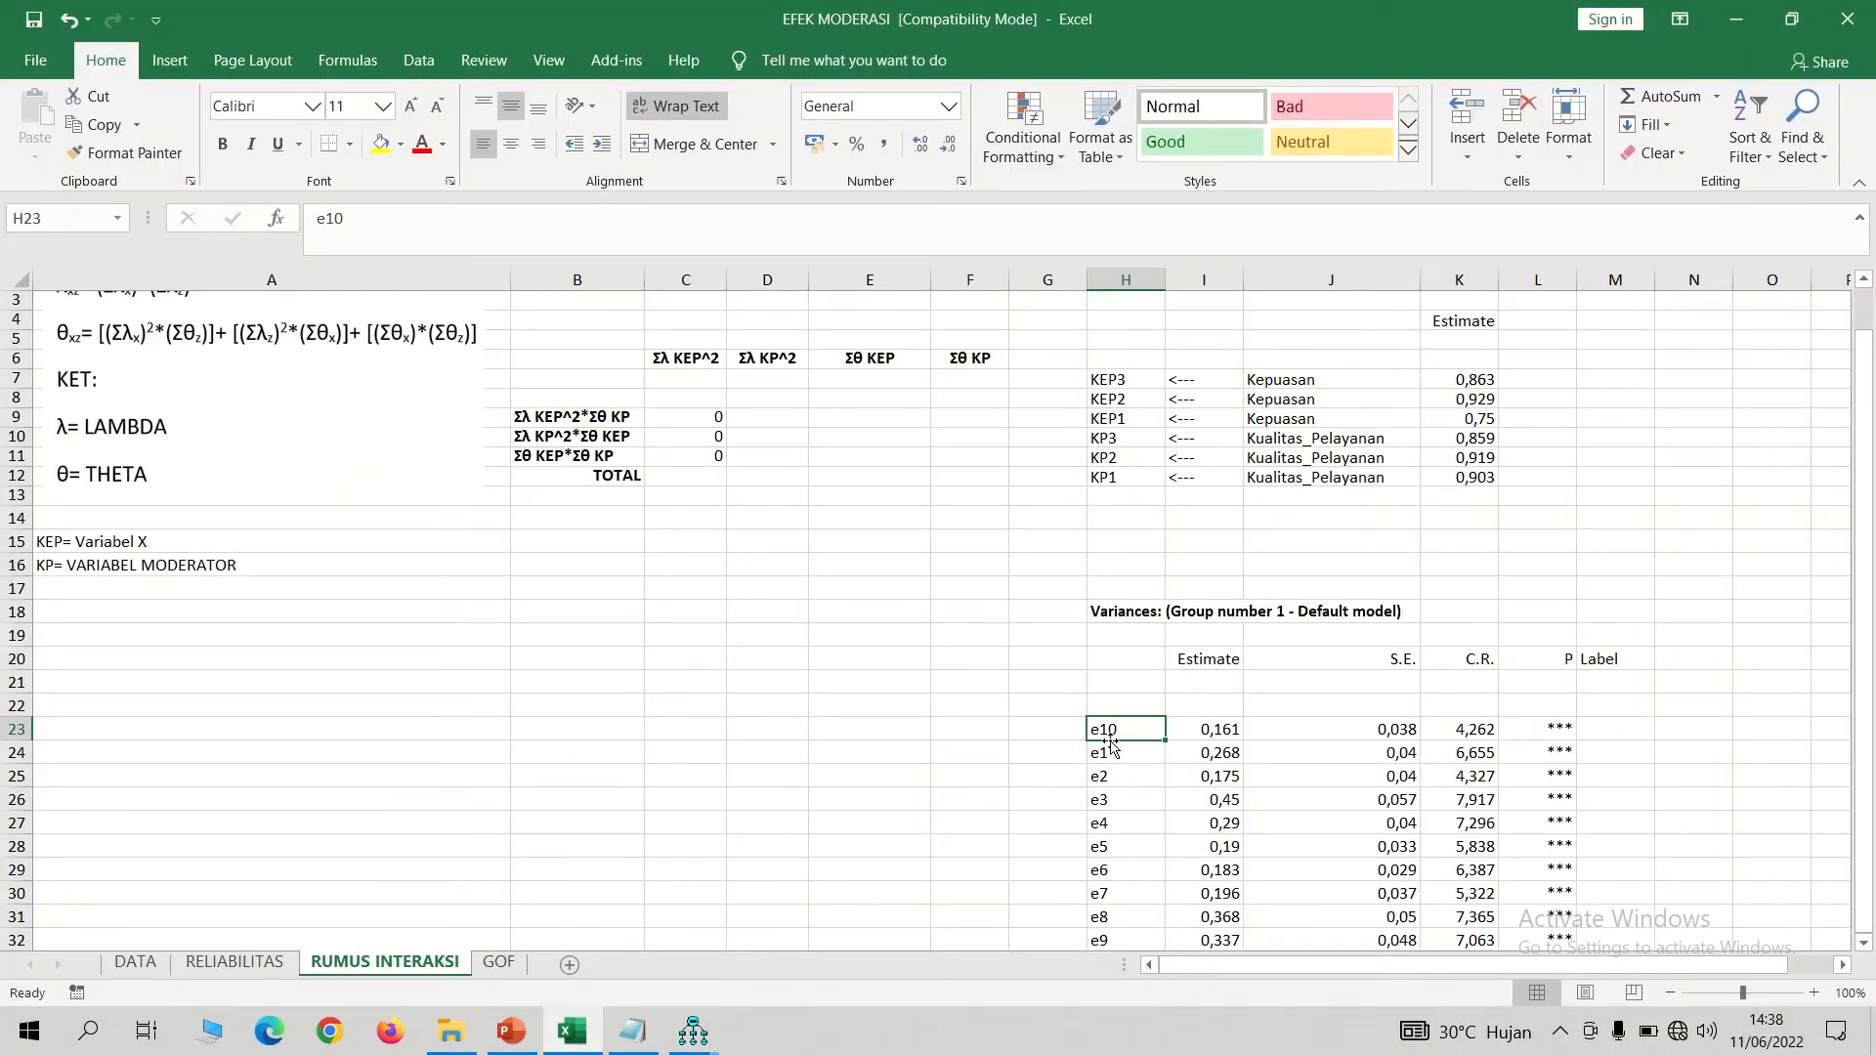
{"action": "left_click_drag", "start_coordinate": [1105, 729], "coordinate": [1522, 729]}
{"action": "key", "text": "Delete"}
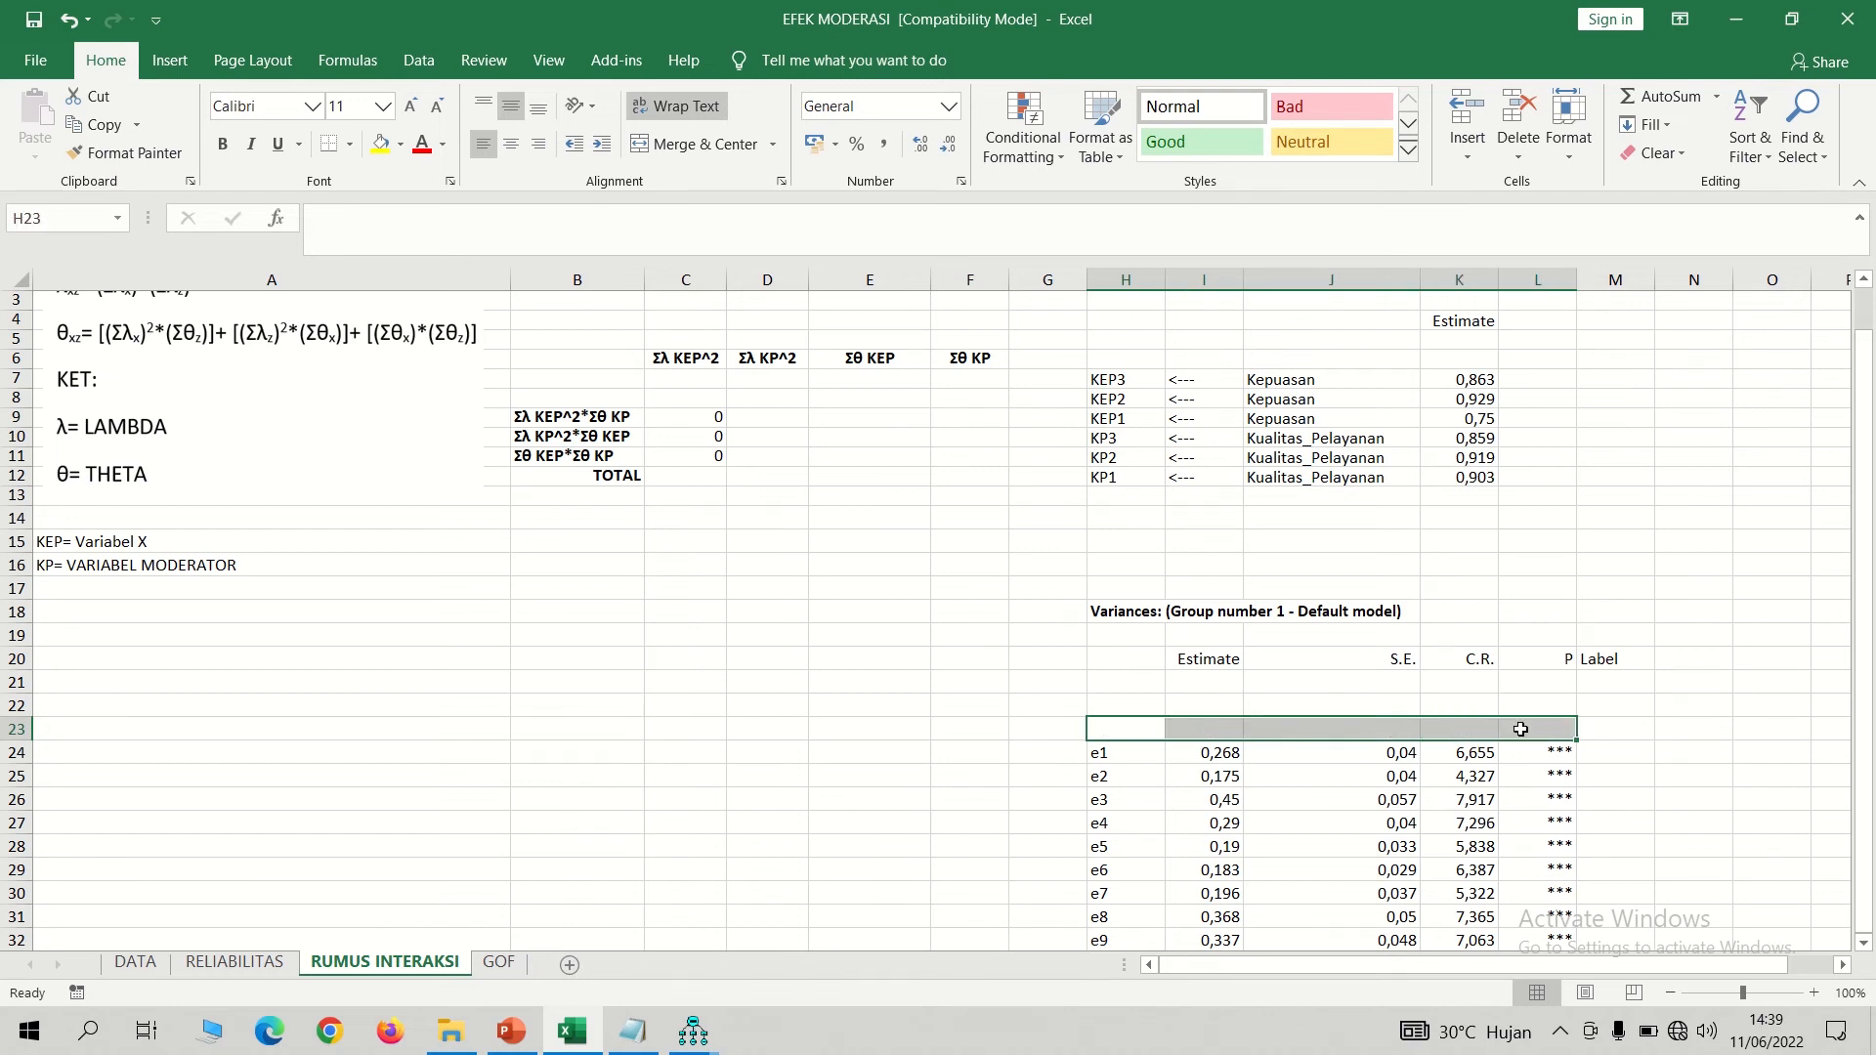
- Check the indicator errors in the Amos path diagram and clear the Loyalitas error rows e7 to e9 in H30:L32 in Excel
{"action": "left_click_drag", "start_coordinate": [1873, 608], "coordinate": [1870, 647]}
{"action": "left_click_drag", "start_coordinate": [1872, 725], "coordinate": [1871, 725]}
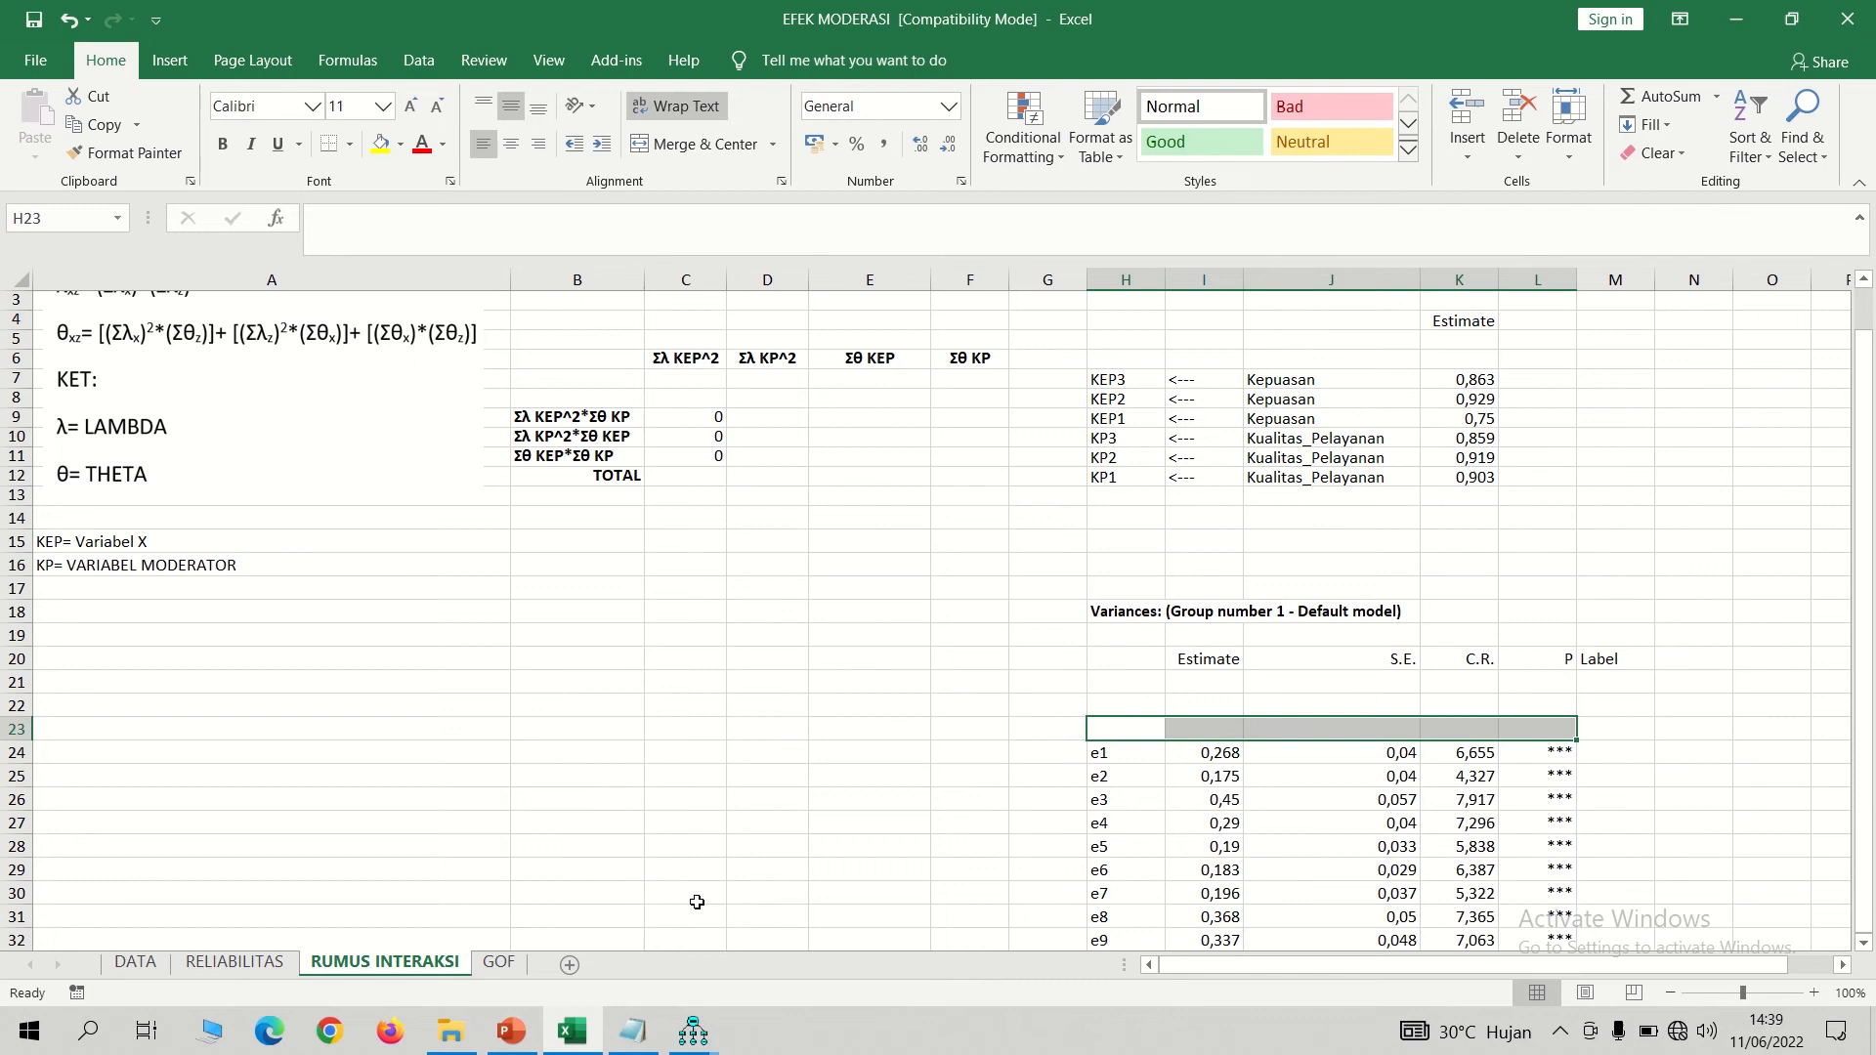
{"action": "left_click", "coordinate": [693, 1031]}
{"action": "left_click", "coordinate": [629, 931]}
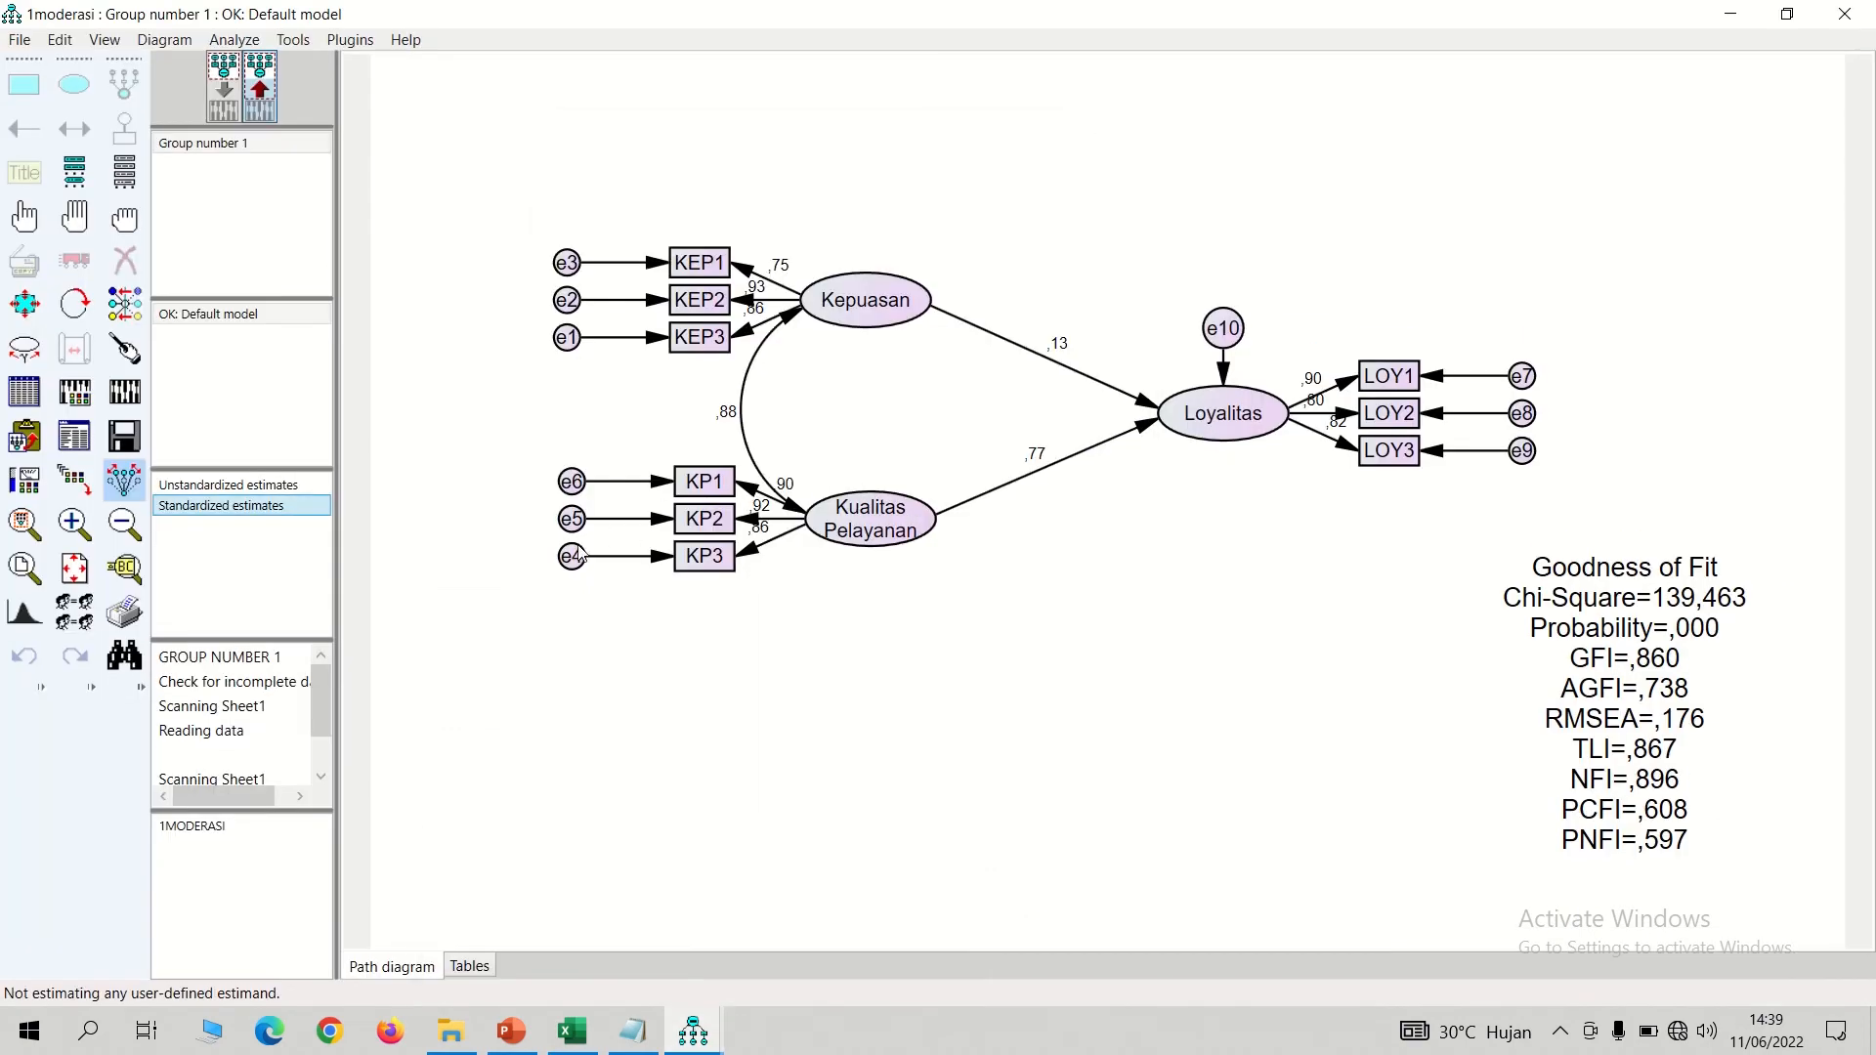
{"action": "left_click", "coordinate": [572, 1031]}
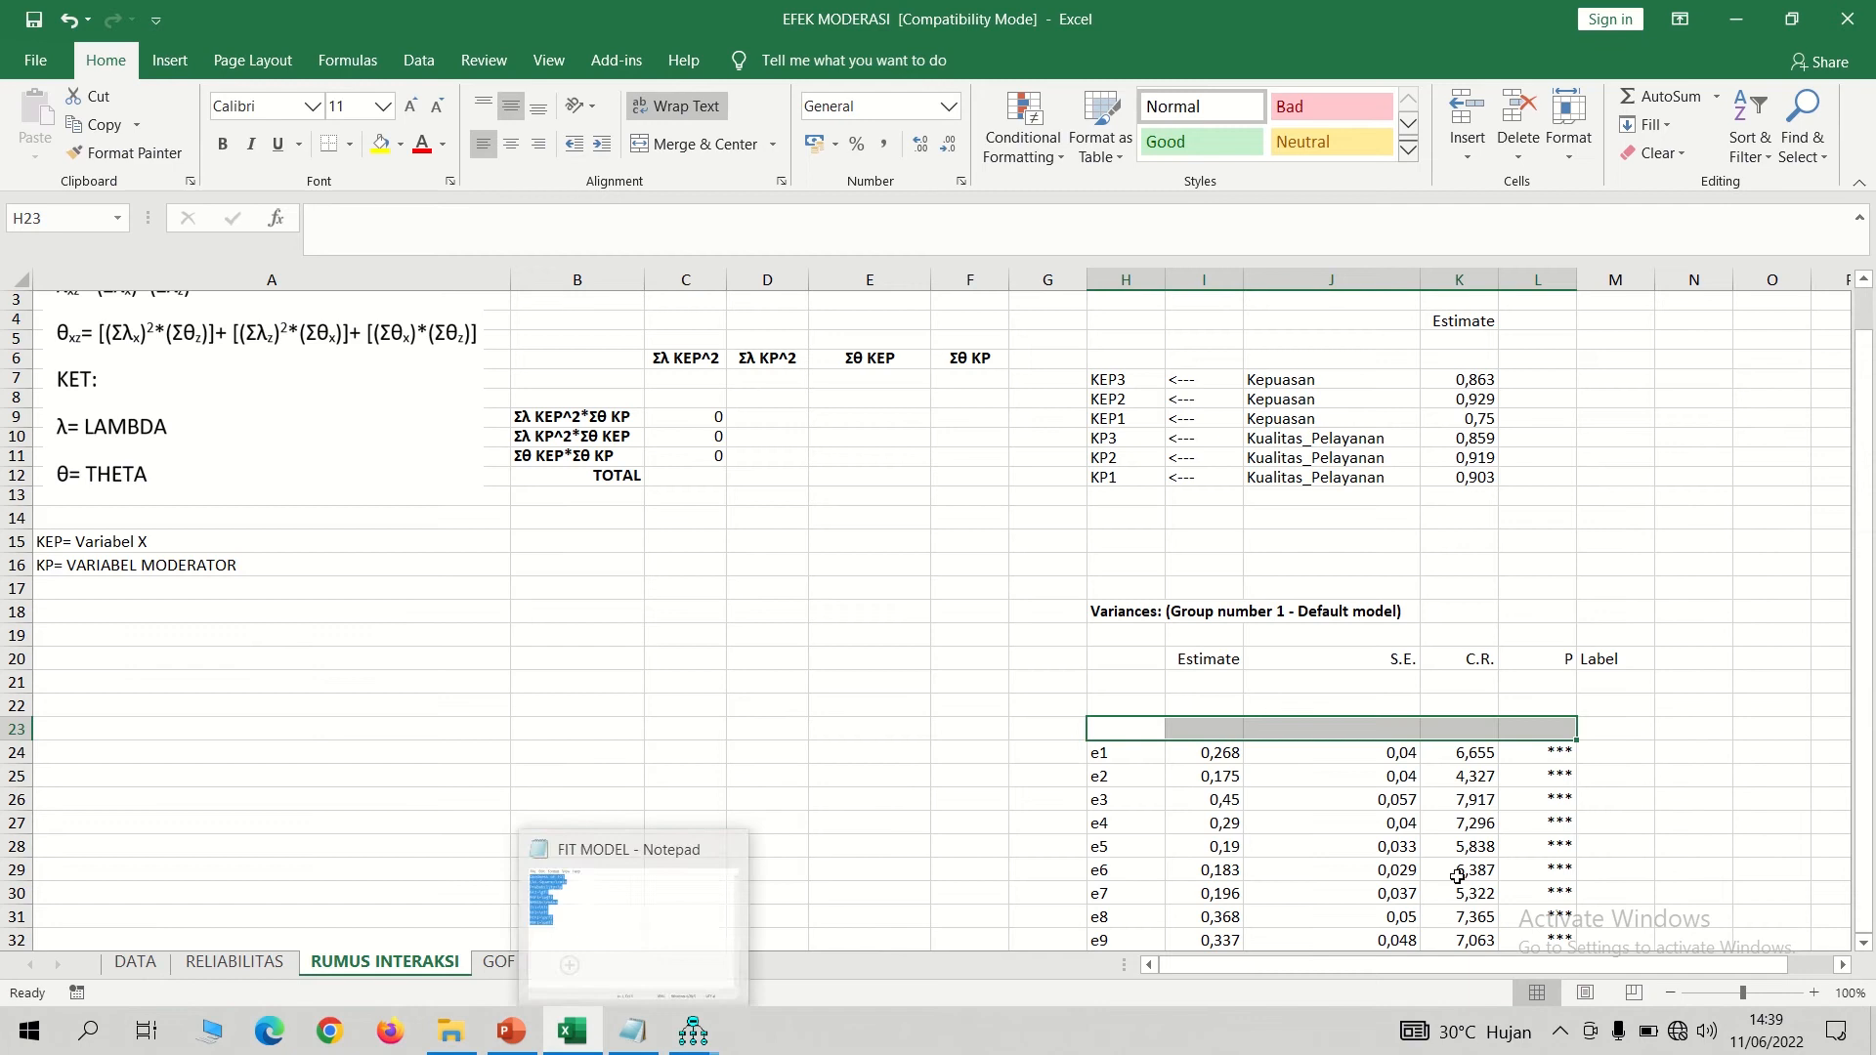
{"action": "left_click", "coordinate": [1864, 945]}
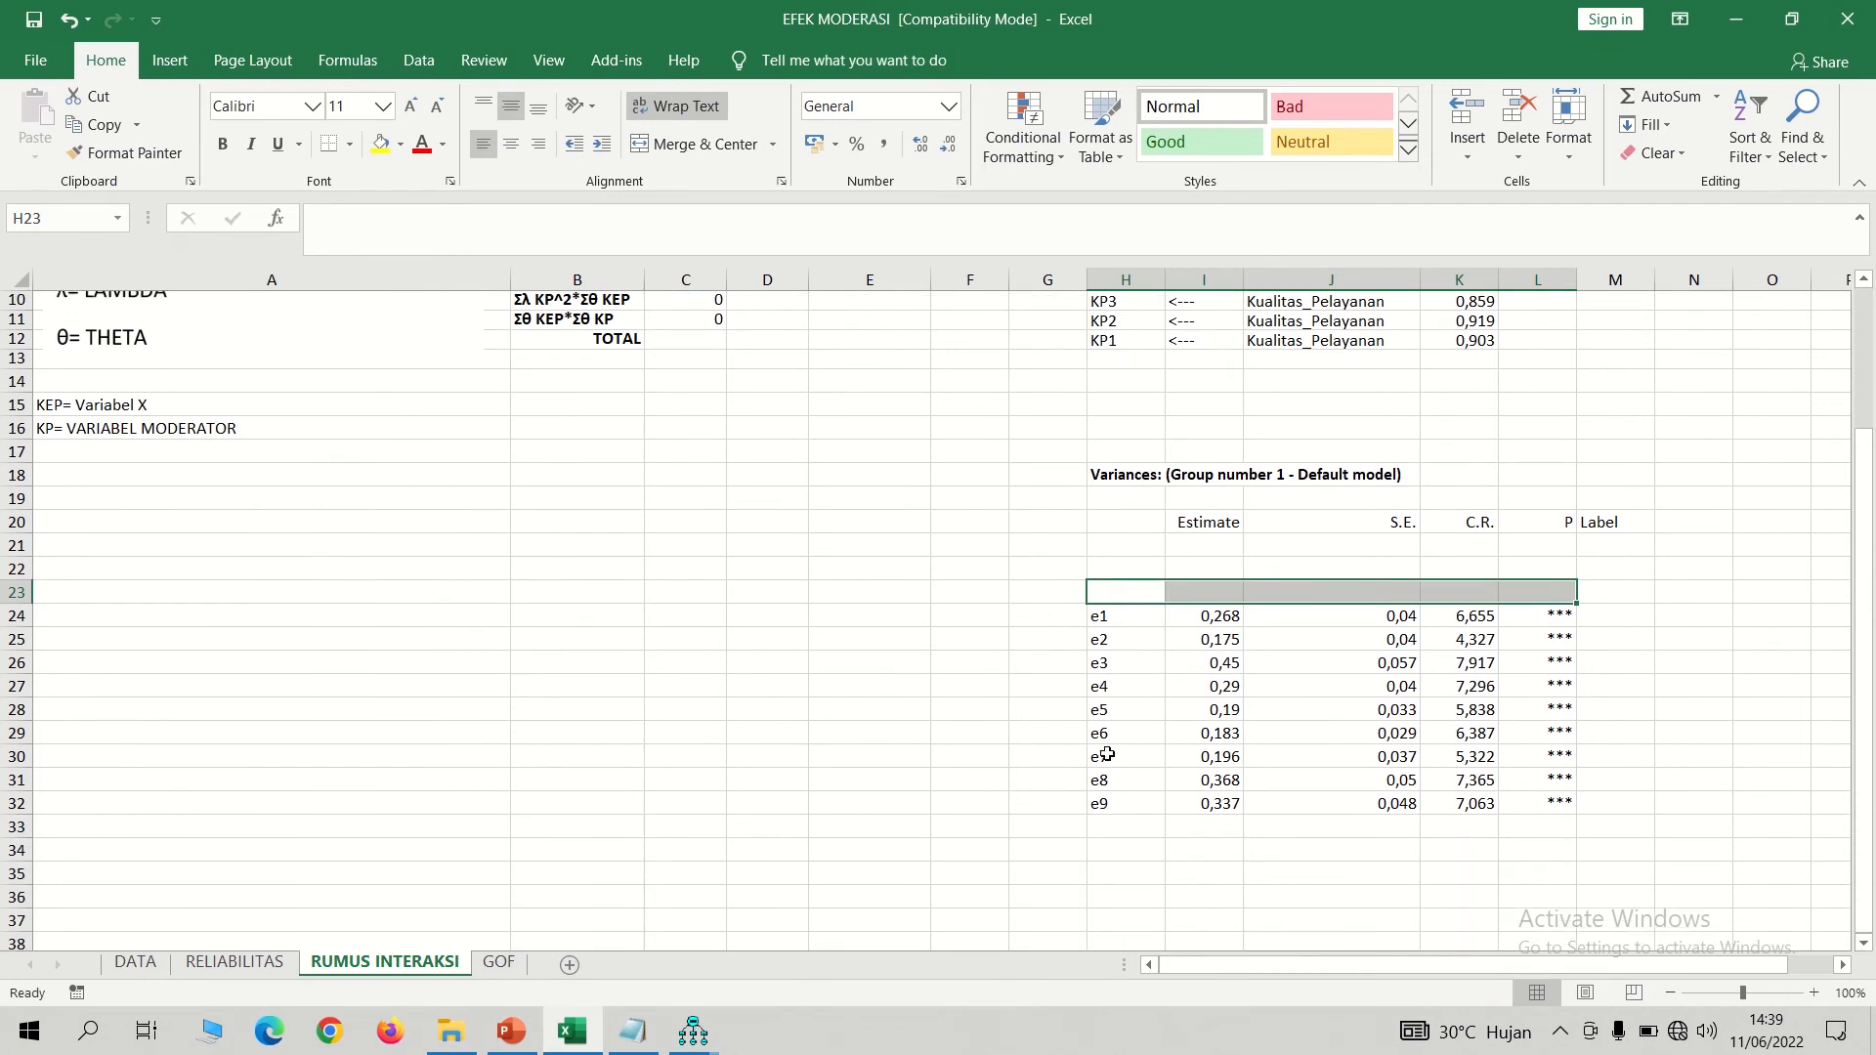
{"action": "left_click_drag", "start_coordinate": [1107, 755], "coordinate": [1541, 793]}
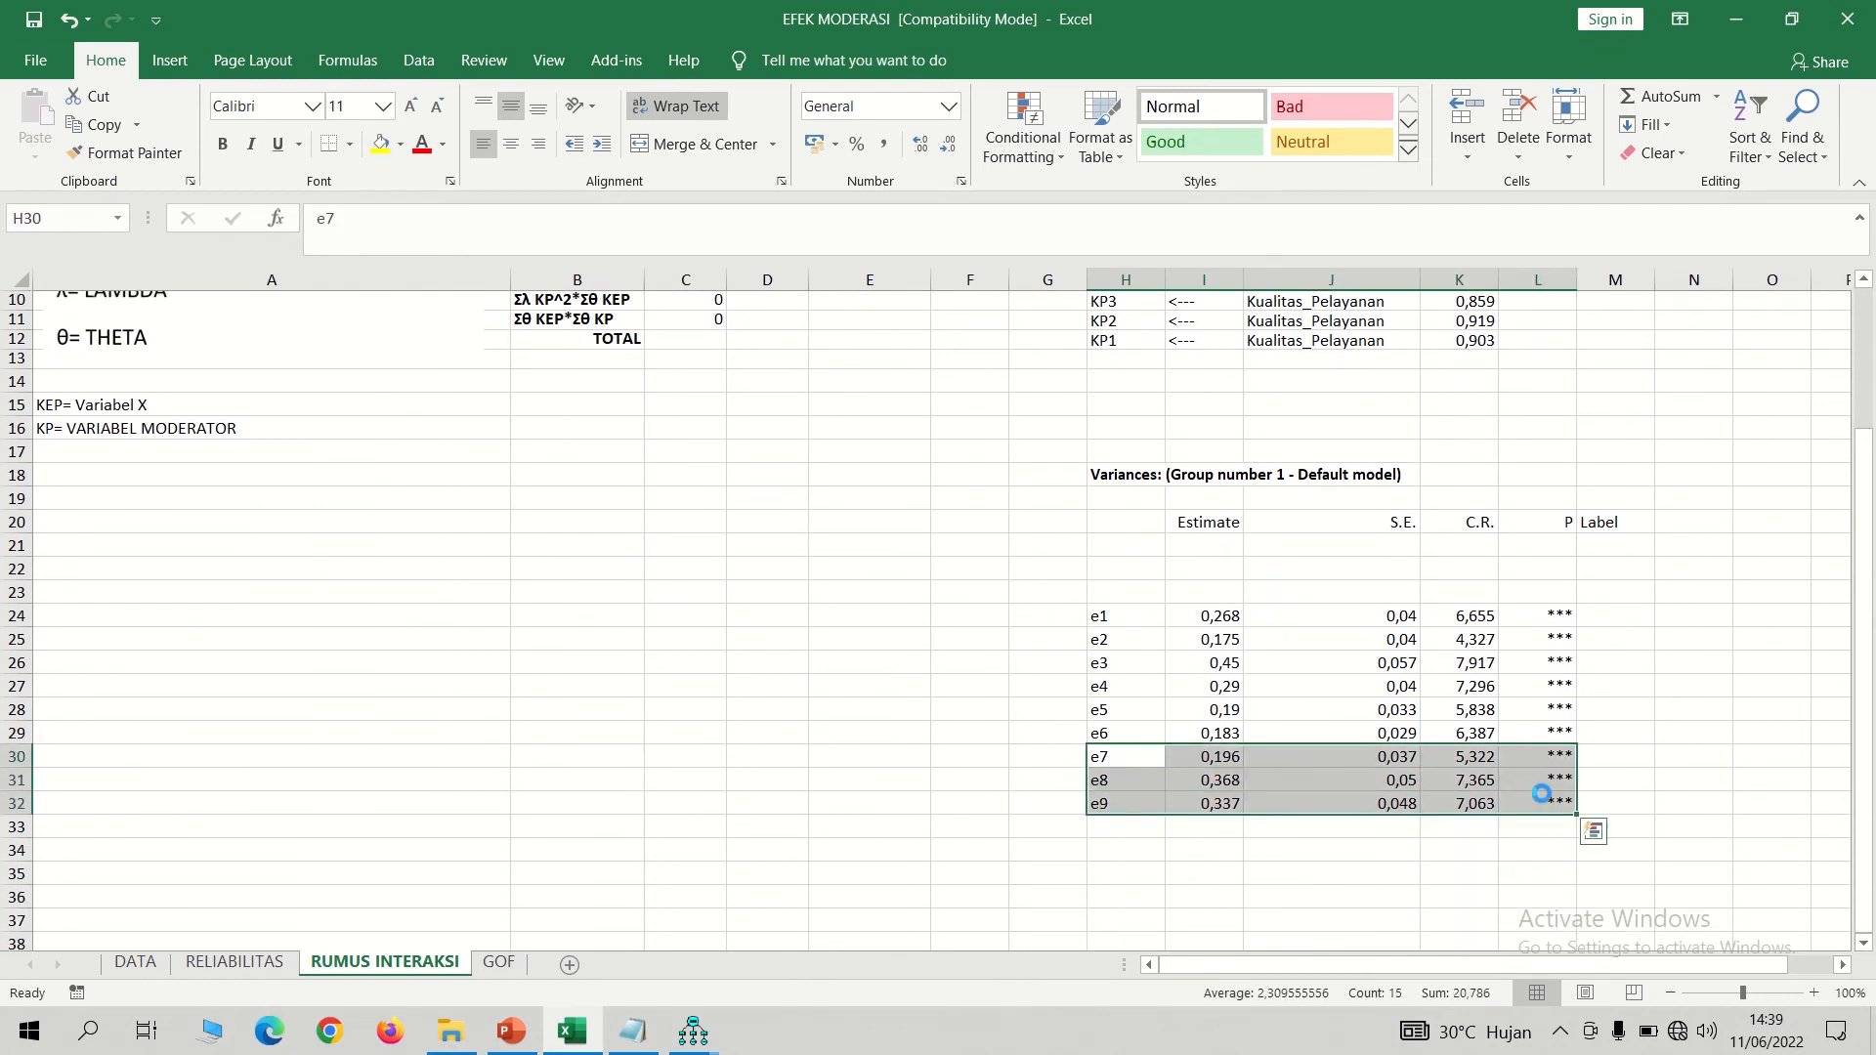
{"action": "key", "text": "Delete"}
- Merge and center G24:G26 beside errors e1 to e3 and label the merged cell KEP
{"action": "left_click_drag", "start_coordinate": [1060, 616], "coordinate": [1062, 664]}
{"action": "left_click", "coordinate": [689, 145]}
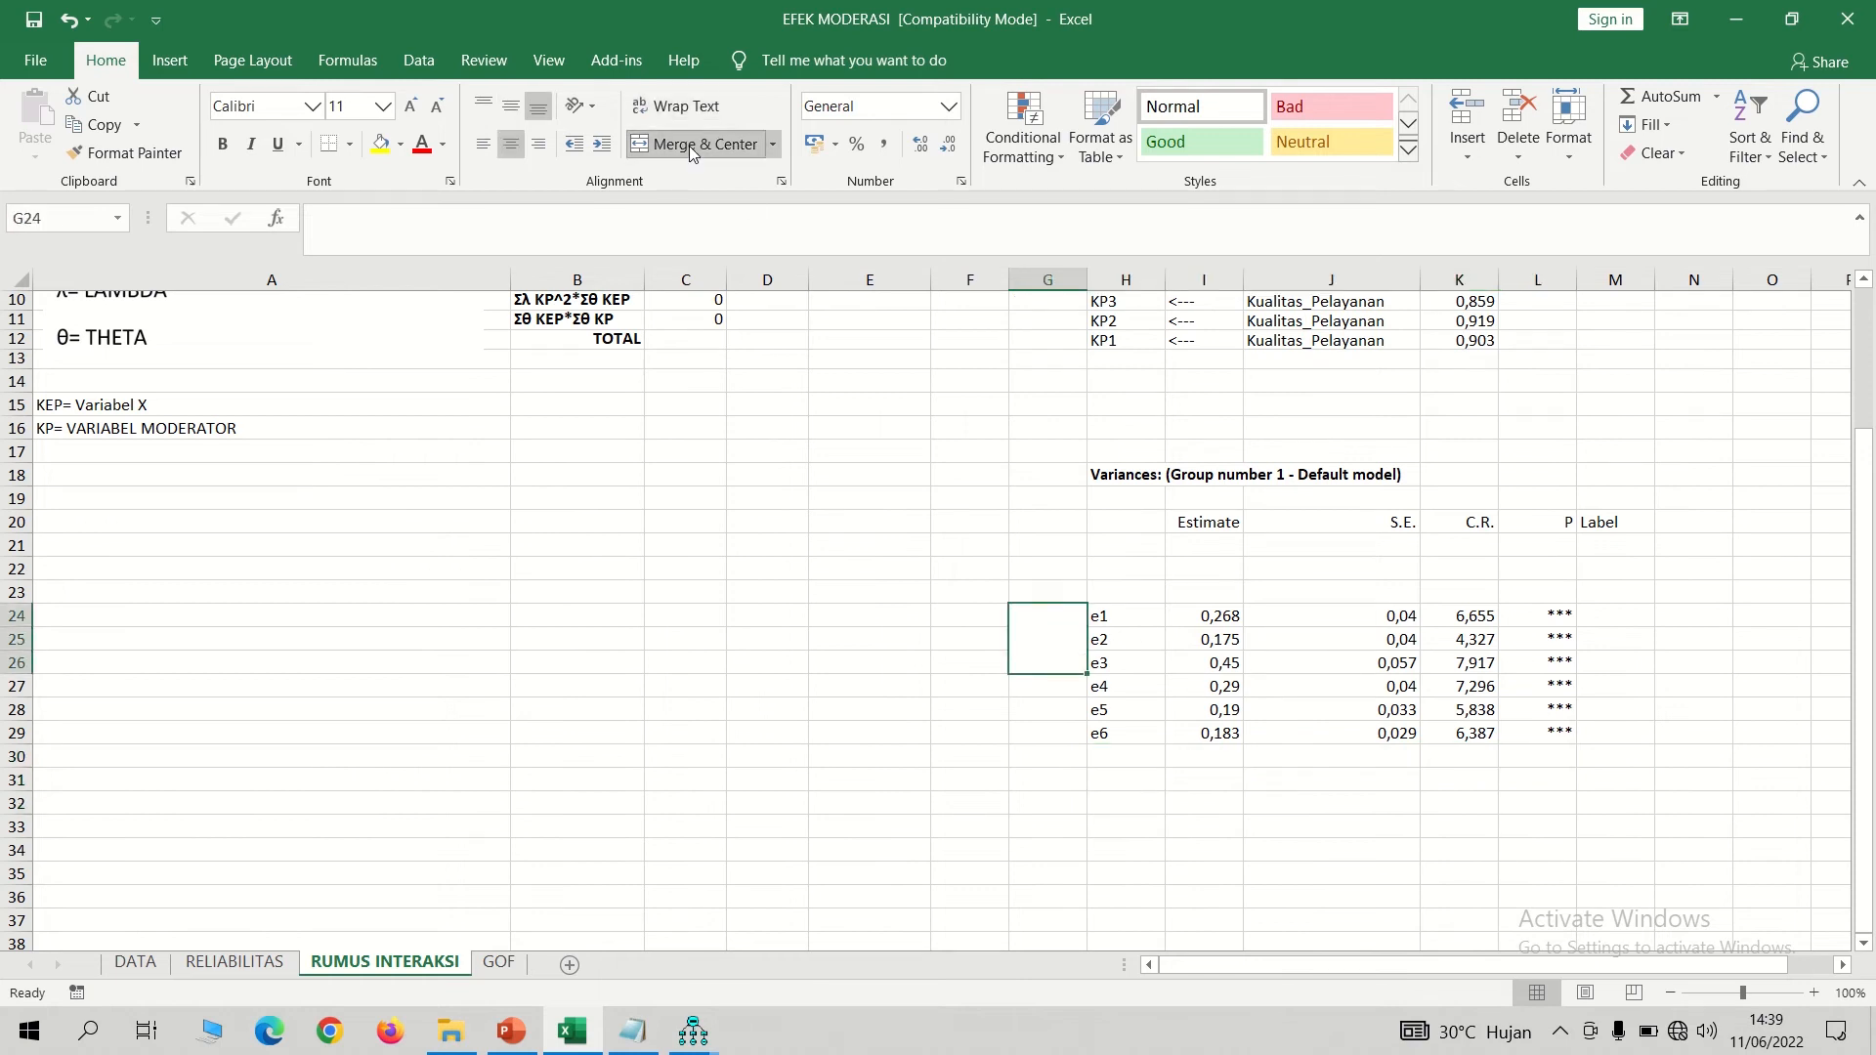
{"action": "type", "text": "KEP"}
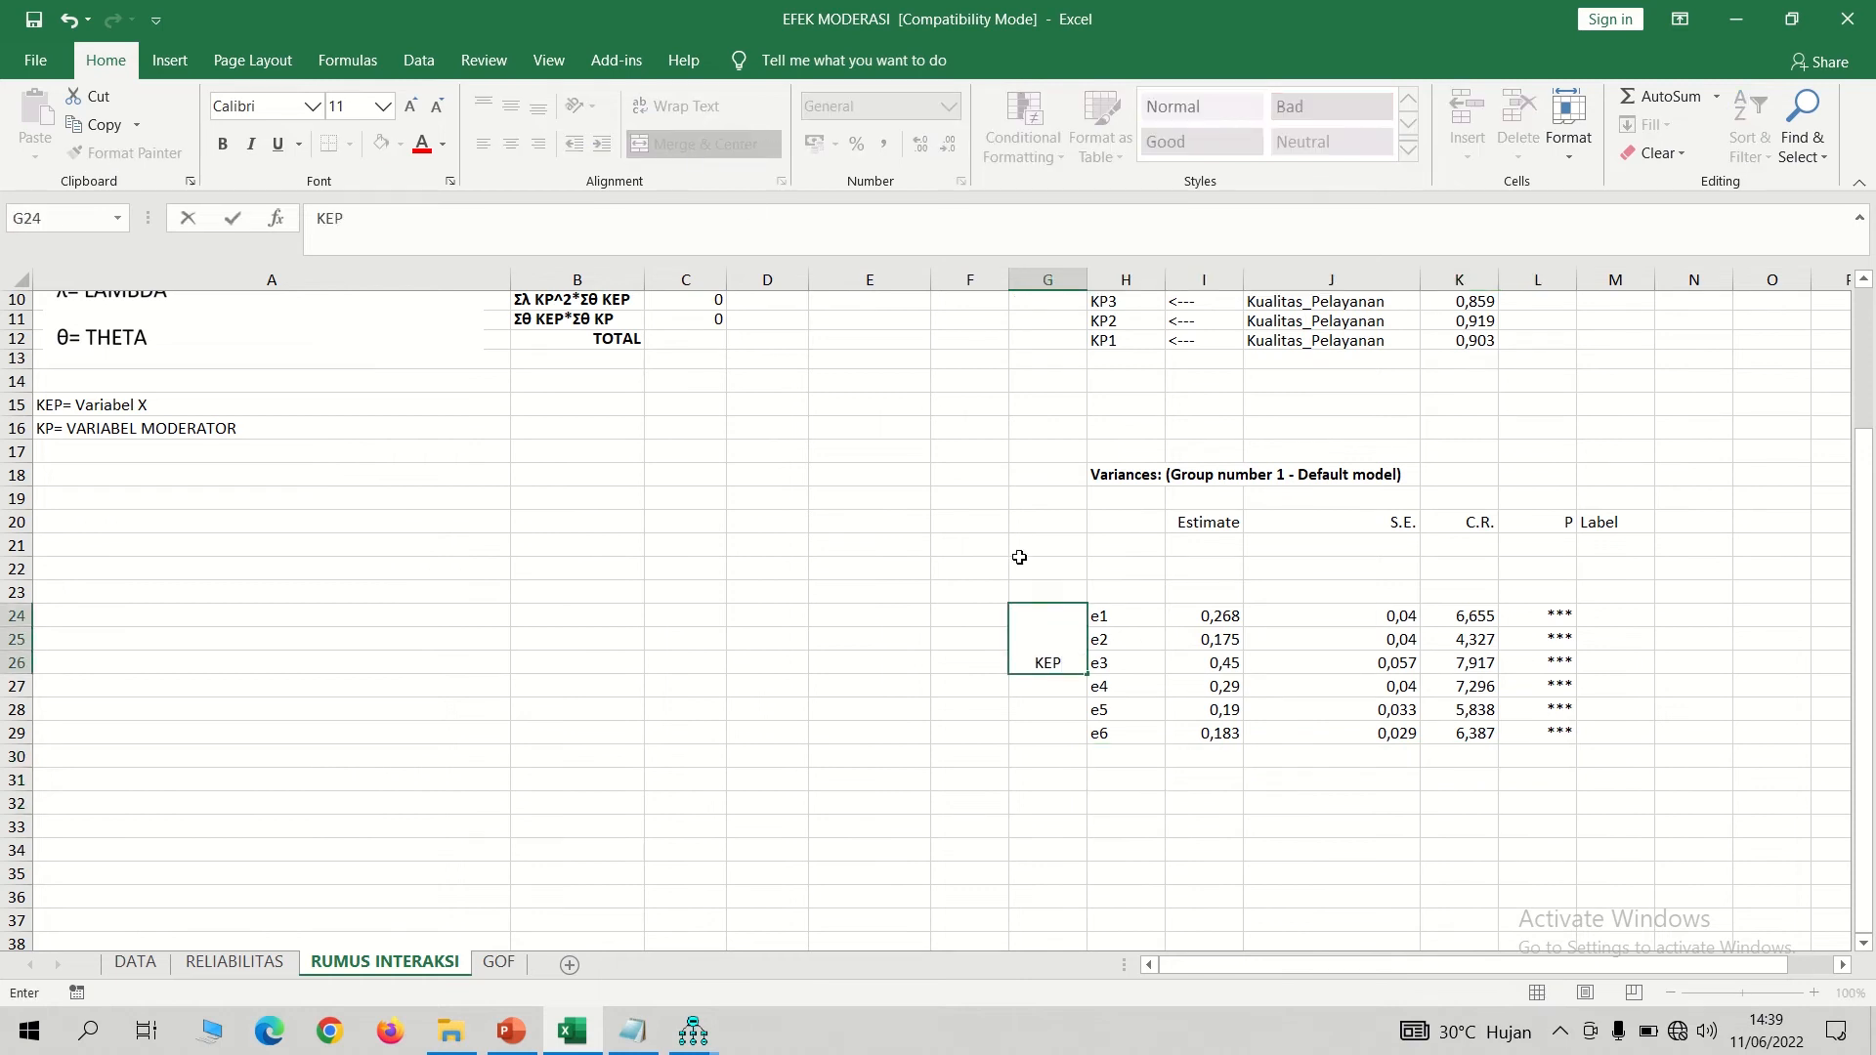
- Merge and center G27:G29 beside errors e4 to e6 and label the merged cell KP
{"action": "left_click_drag", "start_coordinate": [1043, 687], "coordinate": [1045, 735]}
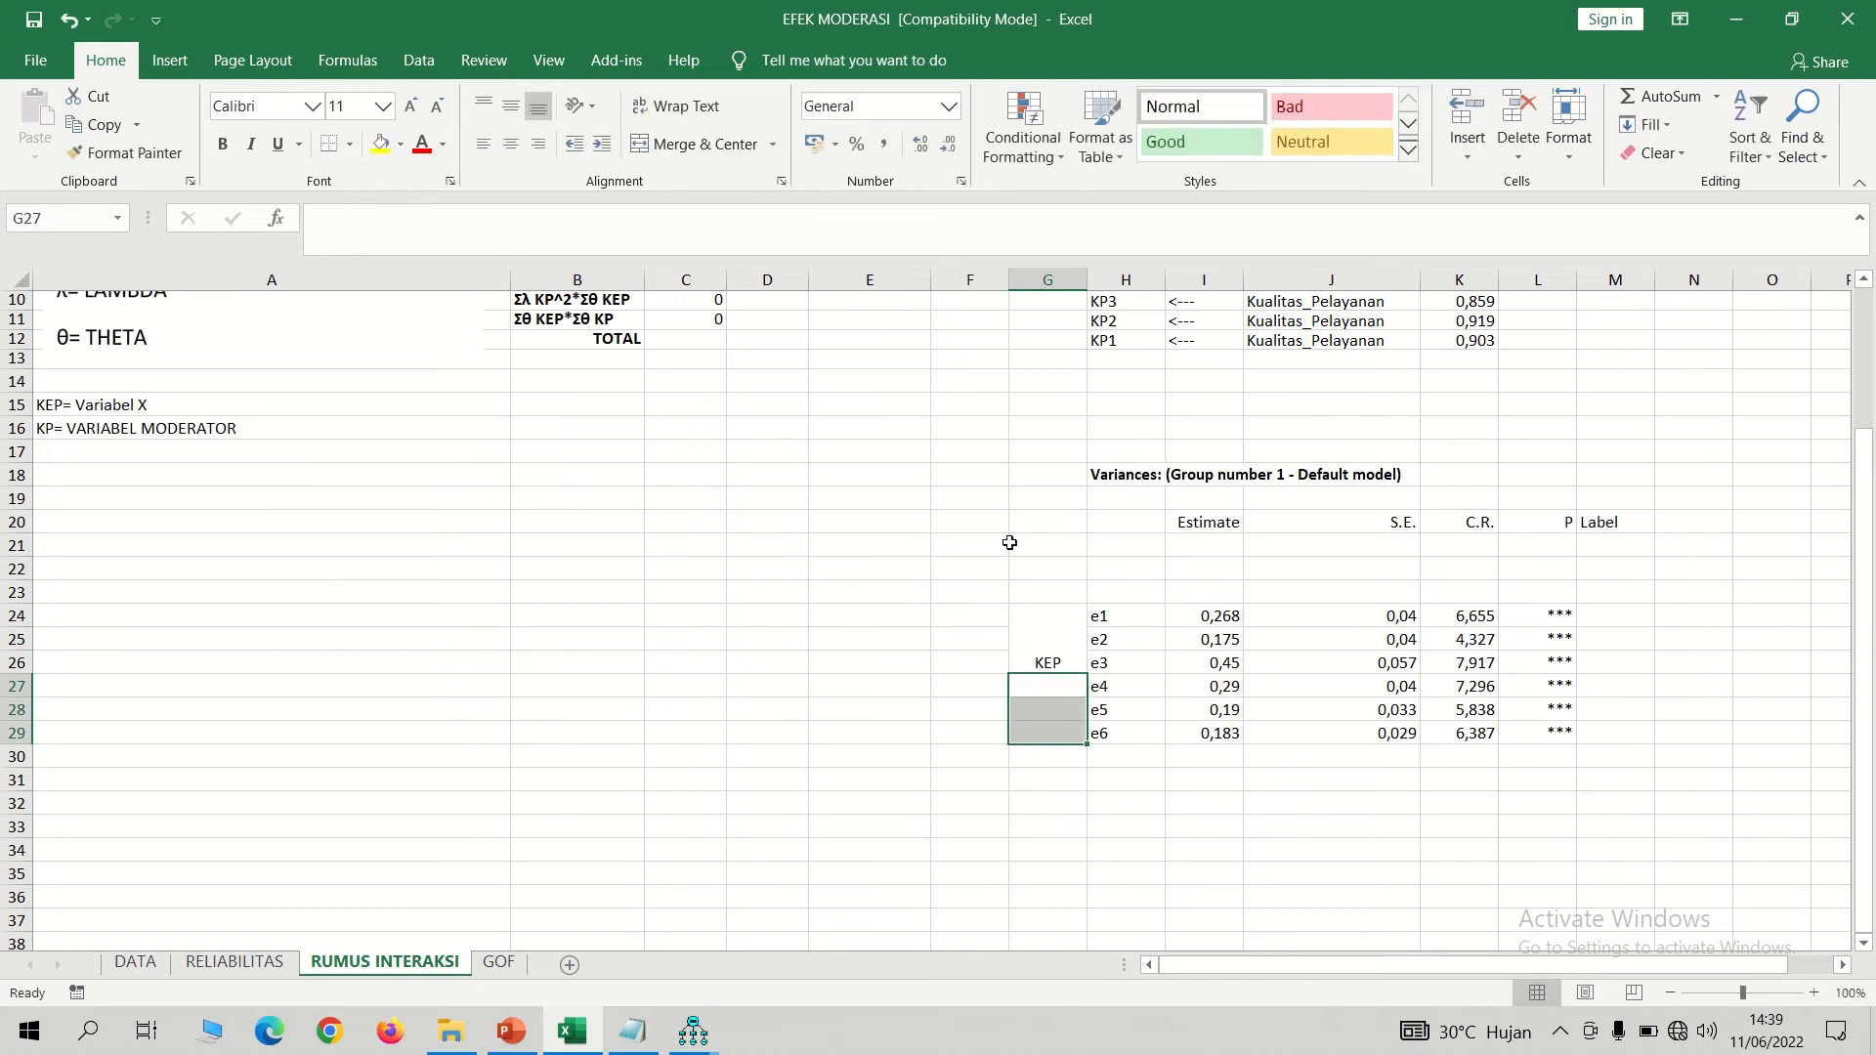
{"action": "left_click", "coordinate": [688, 149]}
{"action": "type", "text": "KP"}
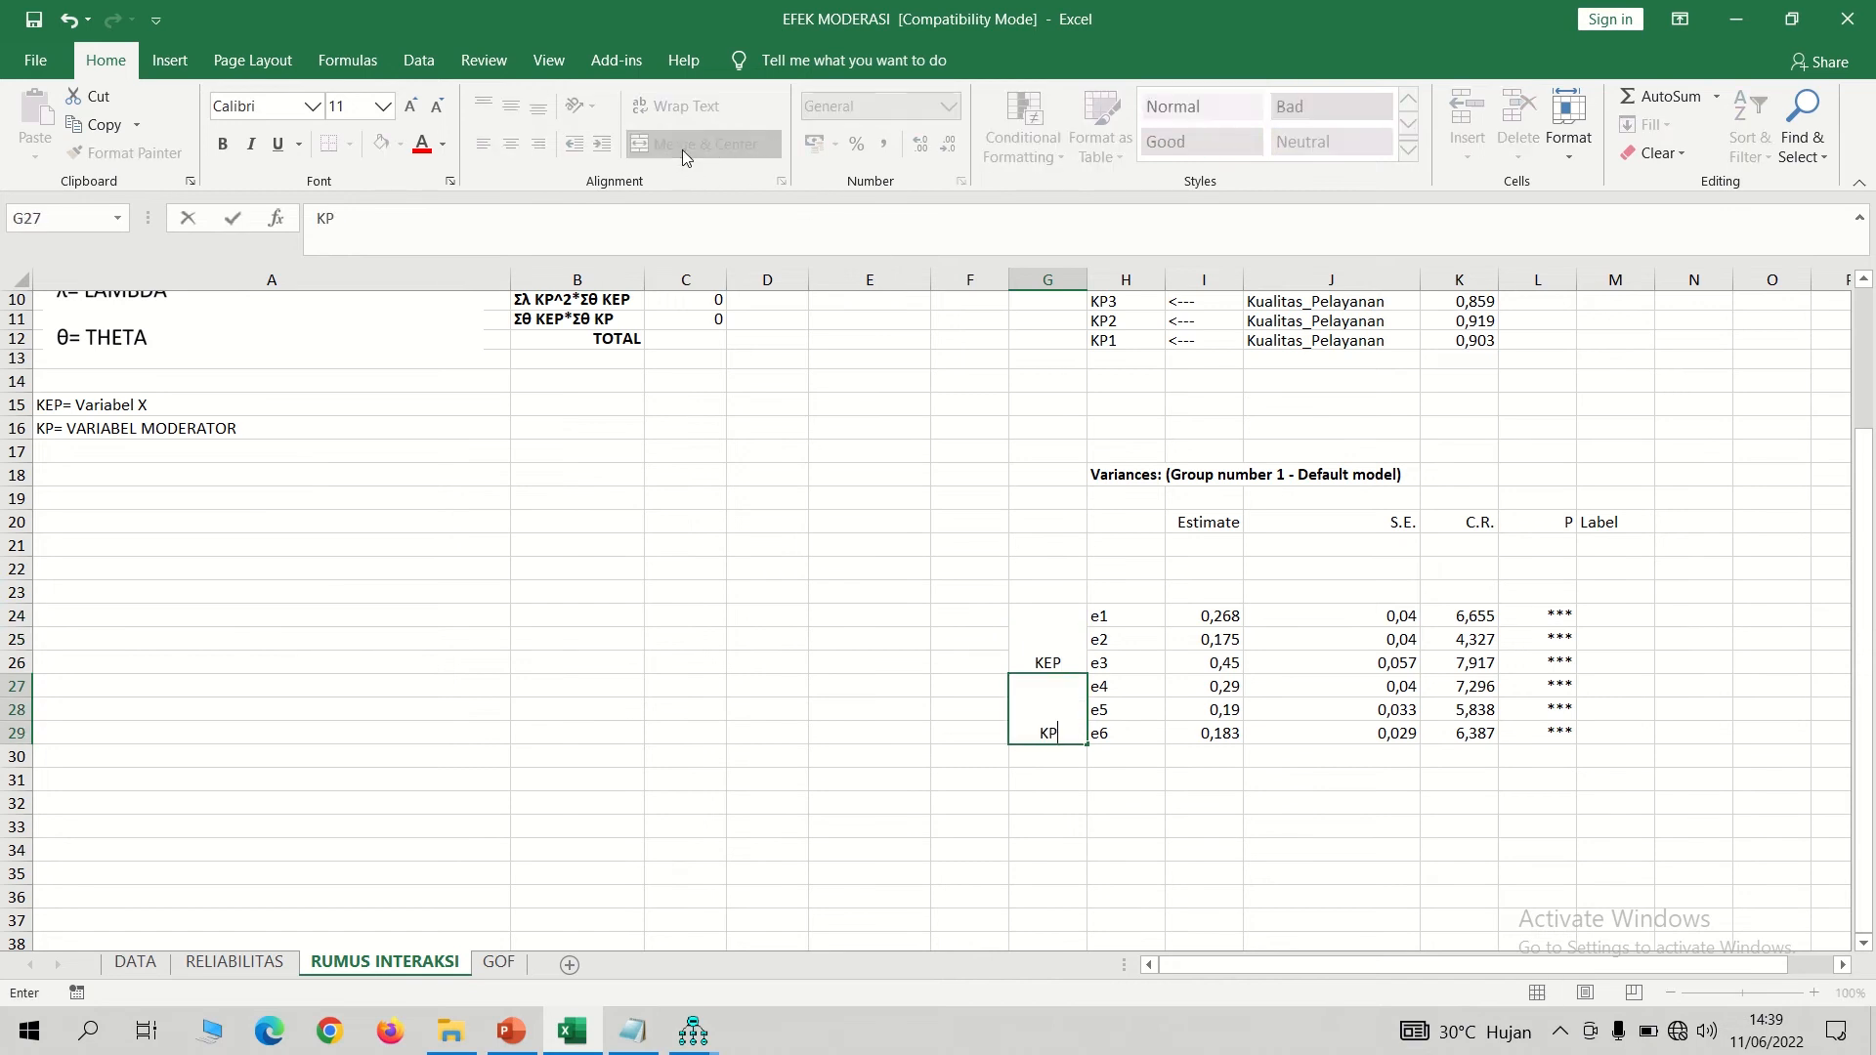
{"action": "left_click", "coordinate": [1302, 894]}
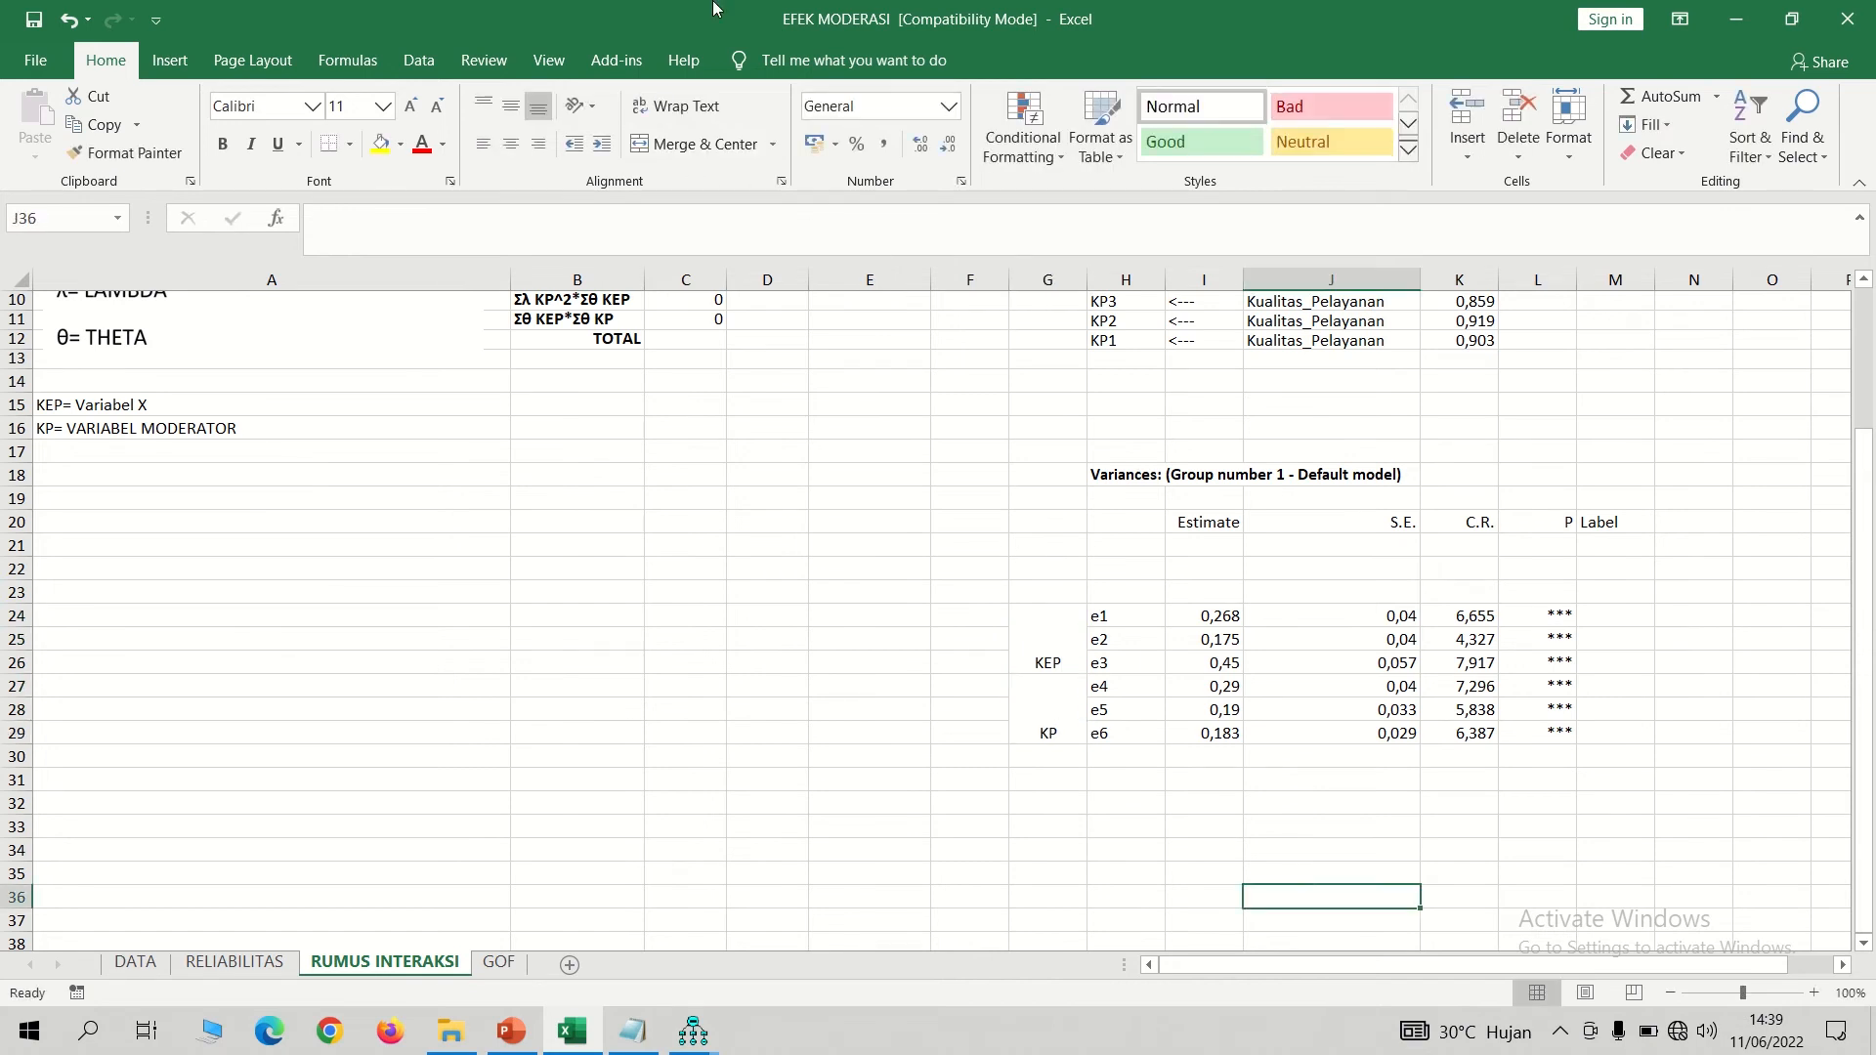
{"action": "mouse_move", "coordinate": [1062, 26]}
{"action": "left_click", "coordinate": [782, 41]}
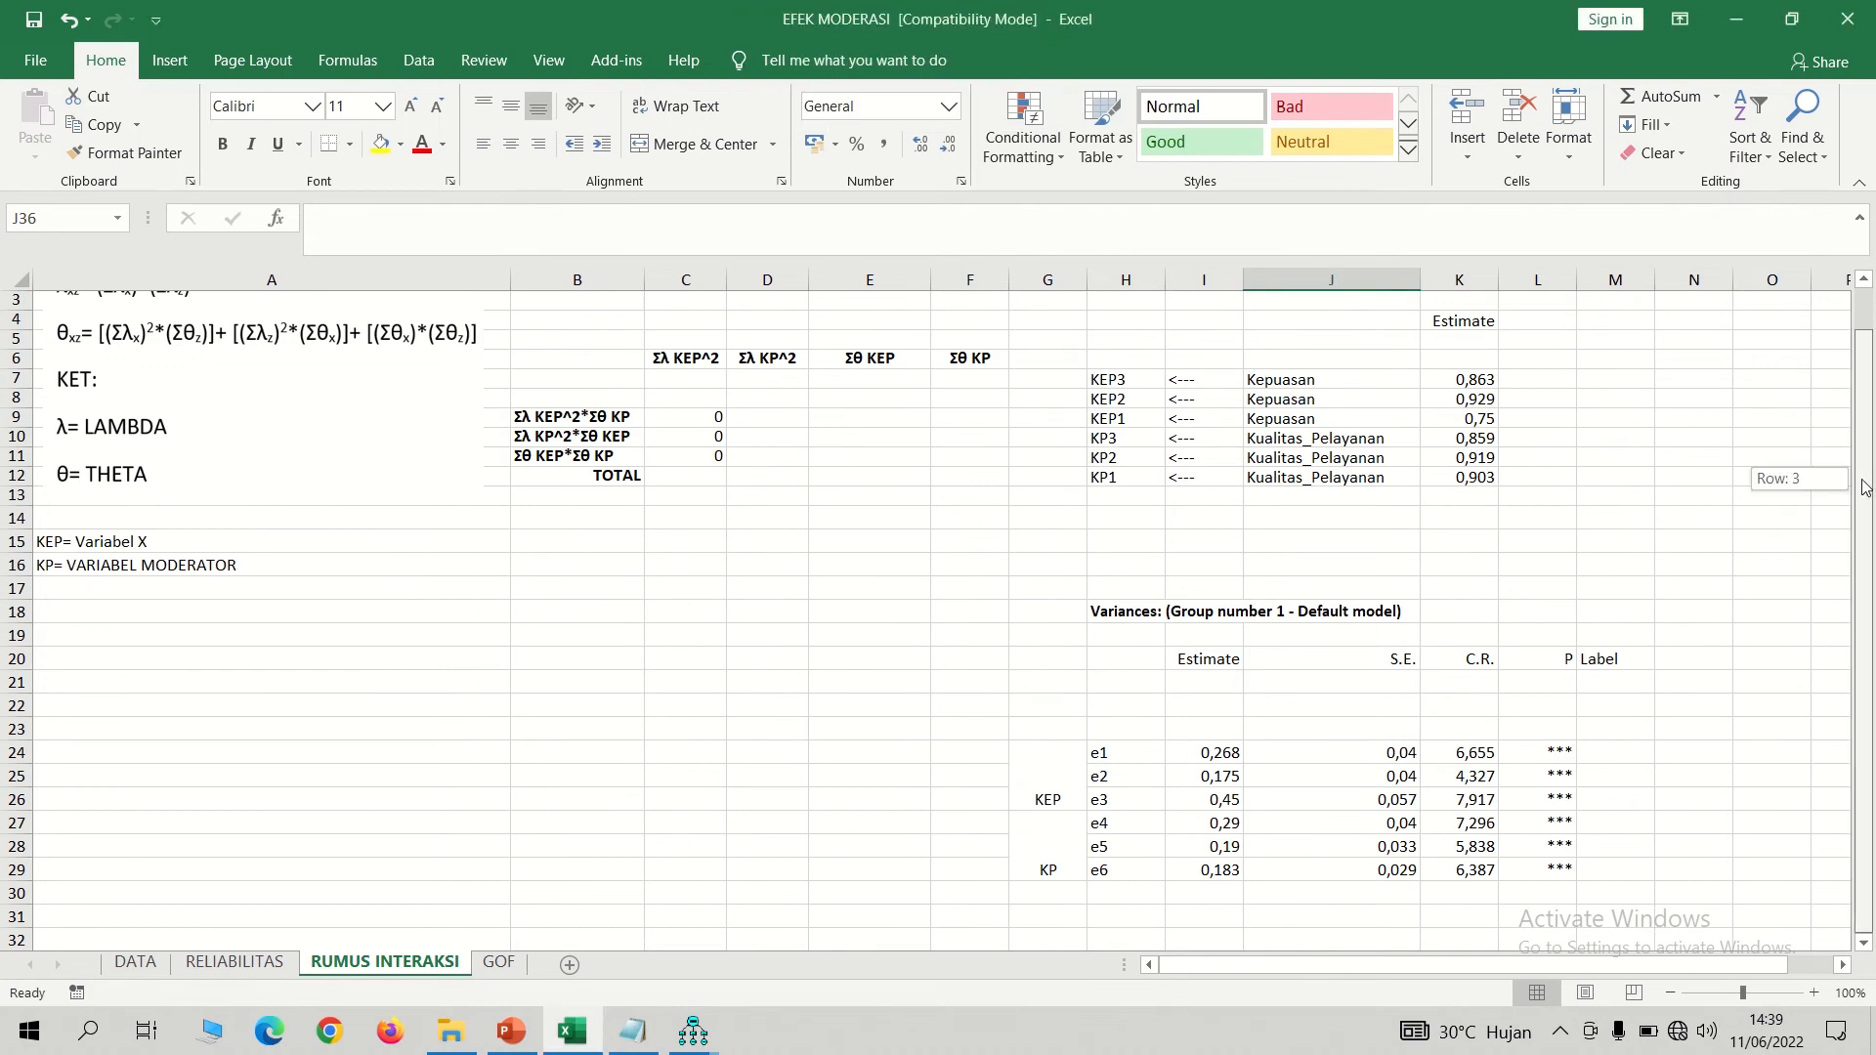
- Sum the three Kepuasan loadings under Σλ KEP in C3 with =SUM(K7:K9)
{"action": "scroll", "coordinate": [1847, 483], "scroll_direction": "up", "scroll_amount": 1}
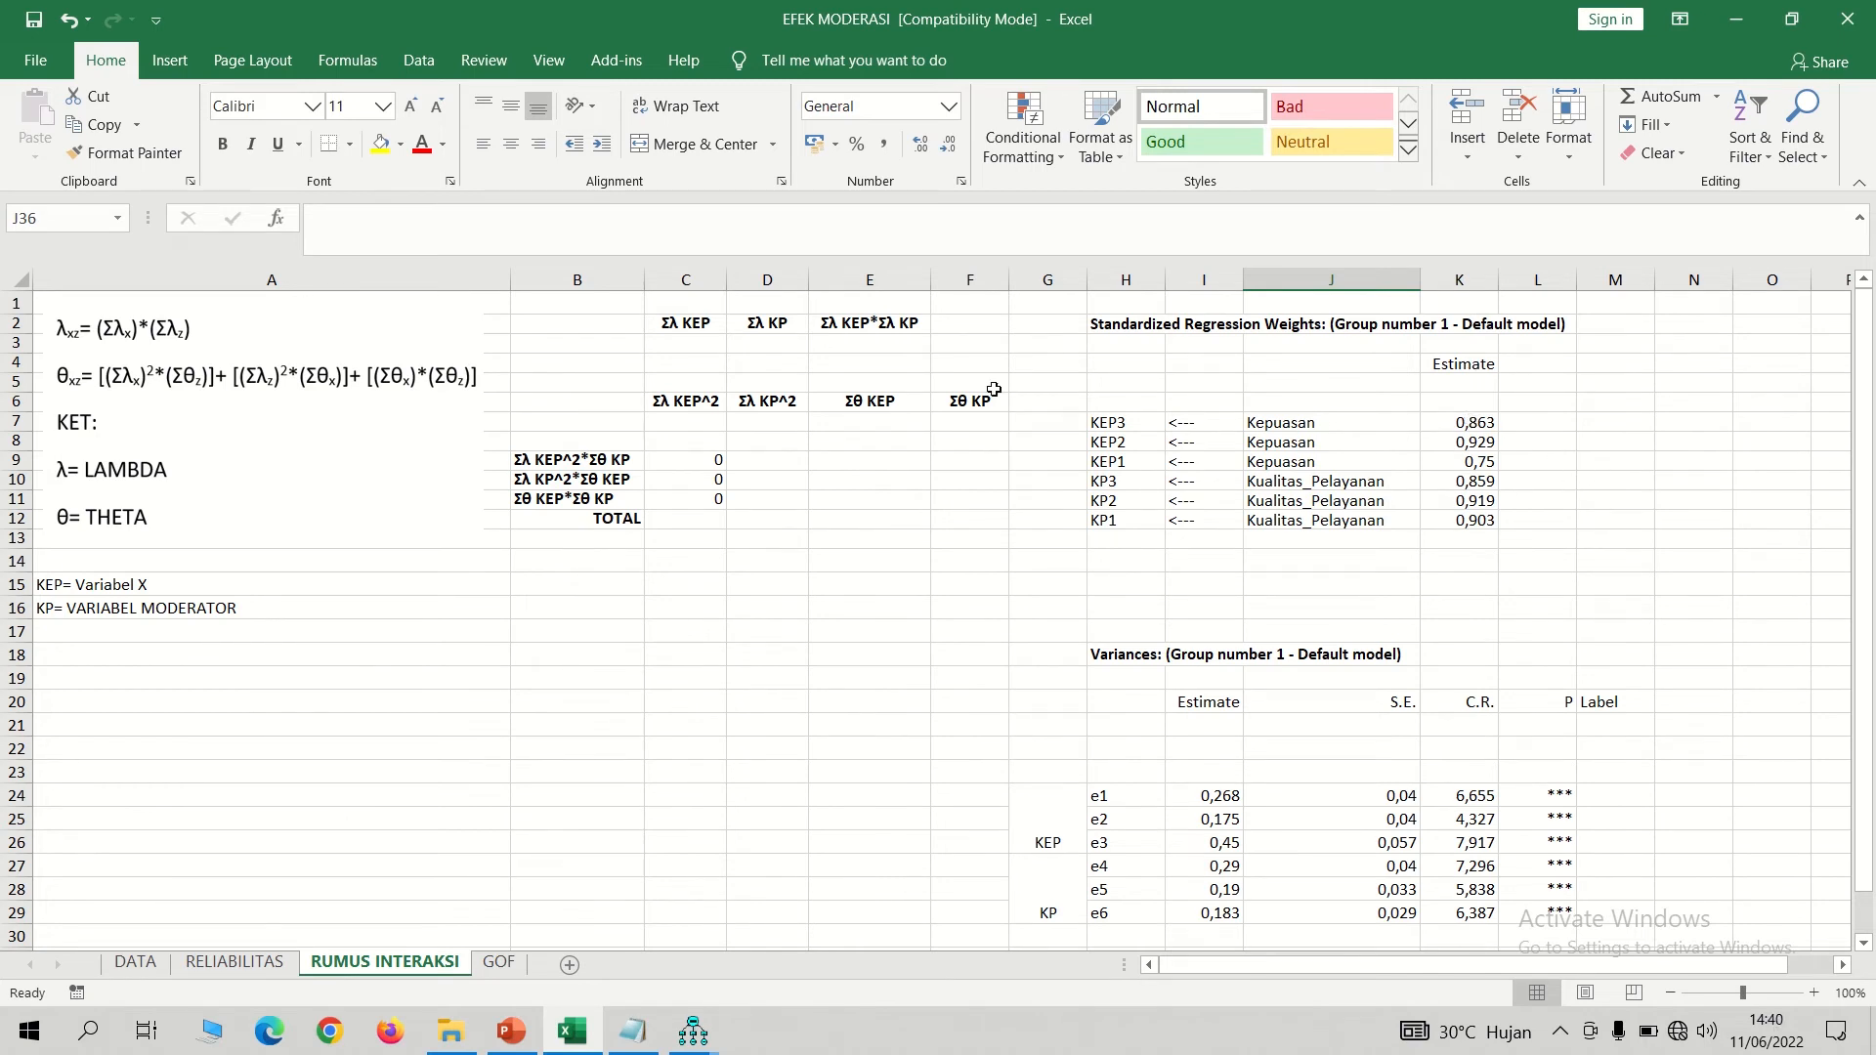
{"action": "left_click", "coordinate": [705, 345]}
{"action": "type", "text": "="}
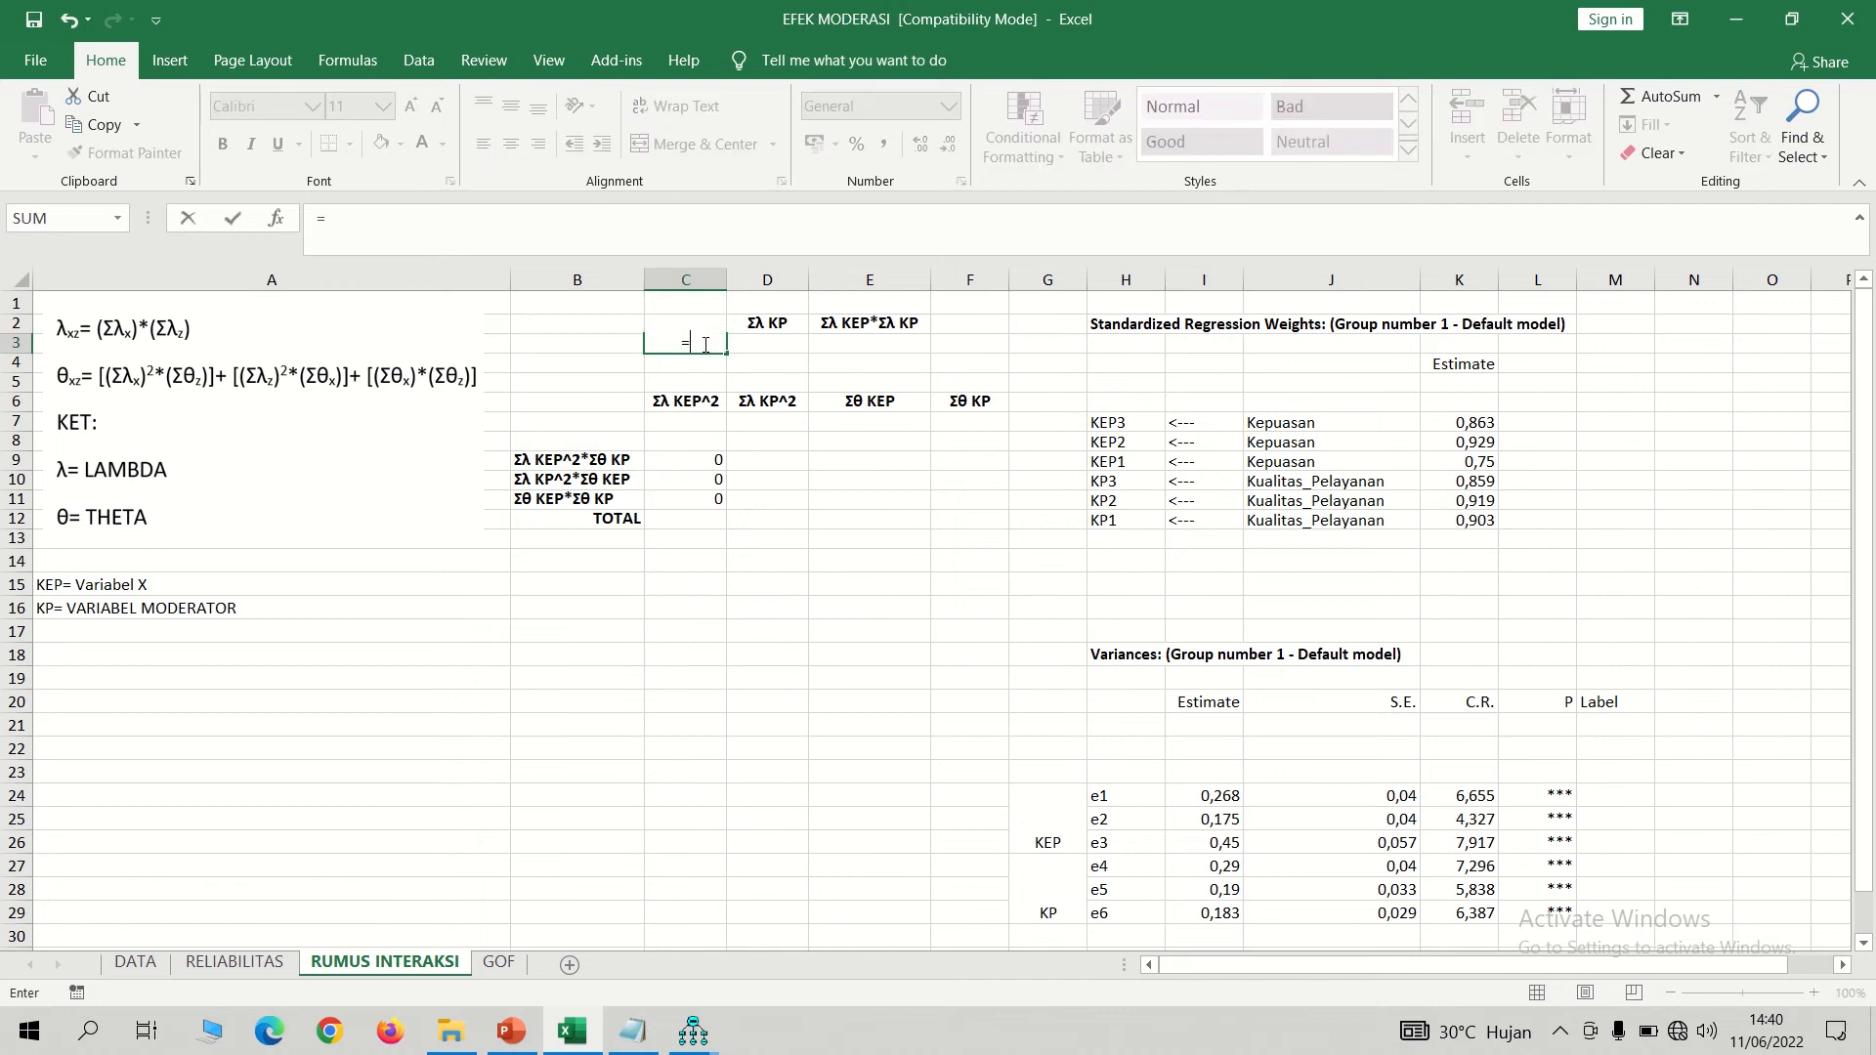
{"action": "type", "text": "SUM("}
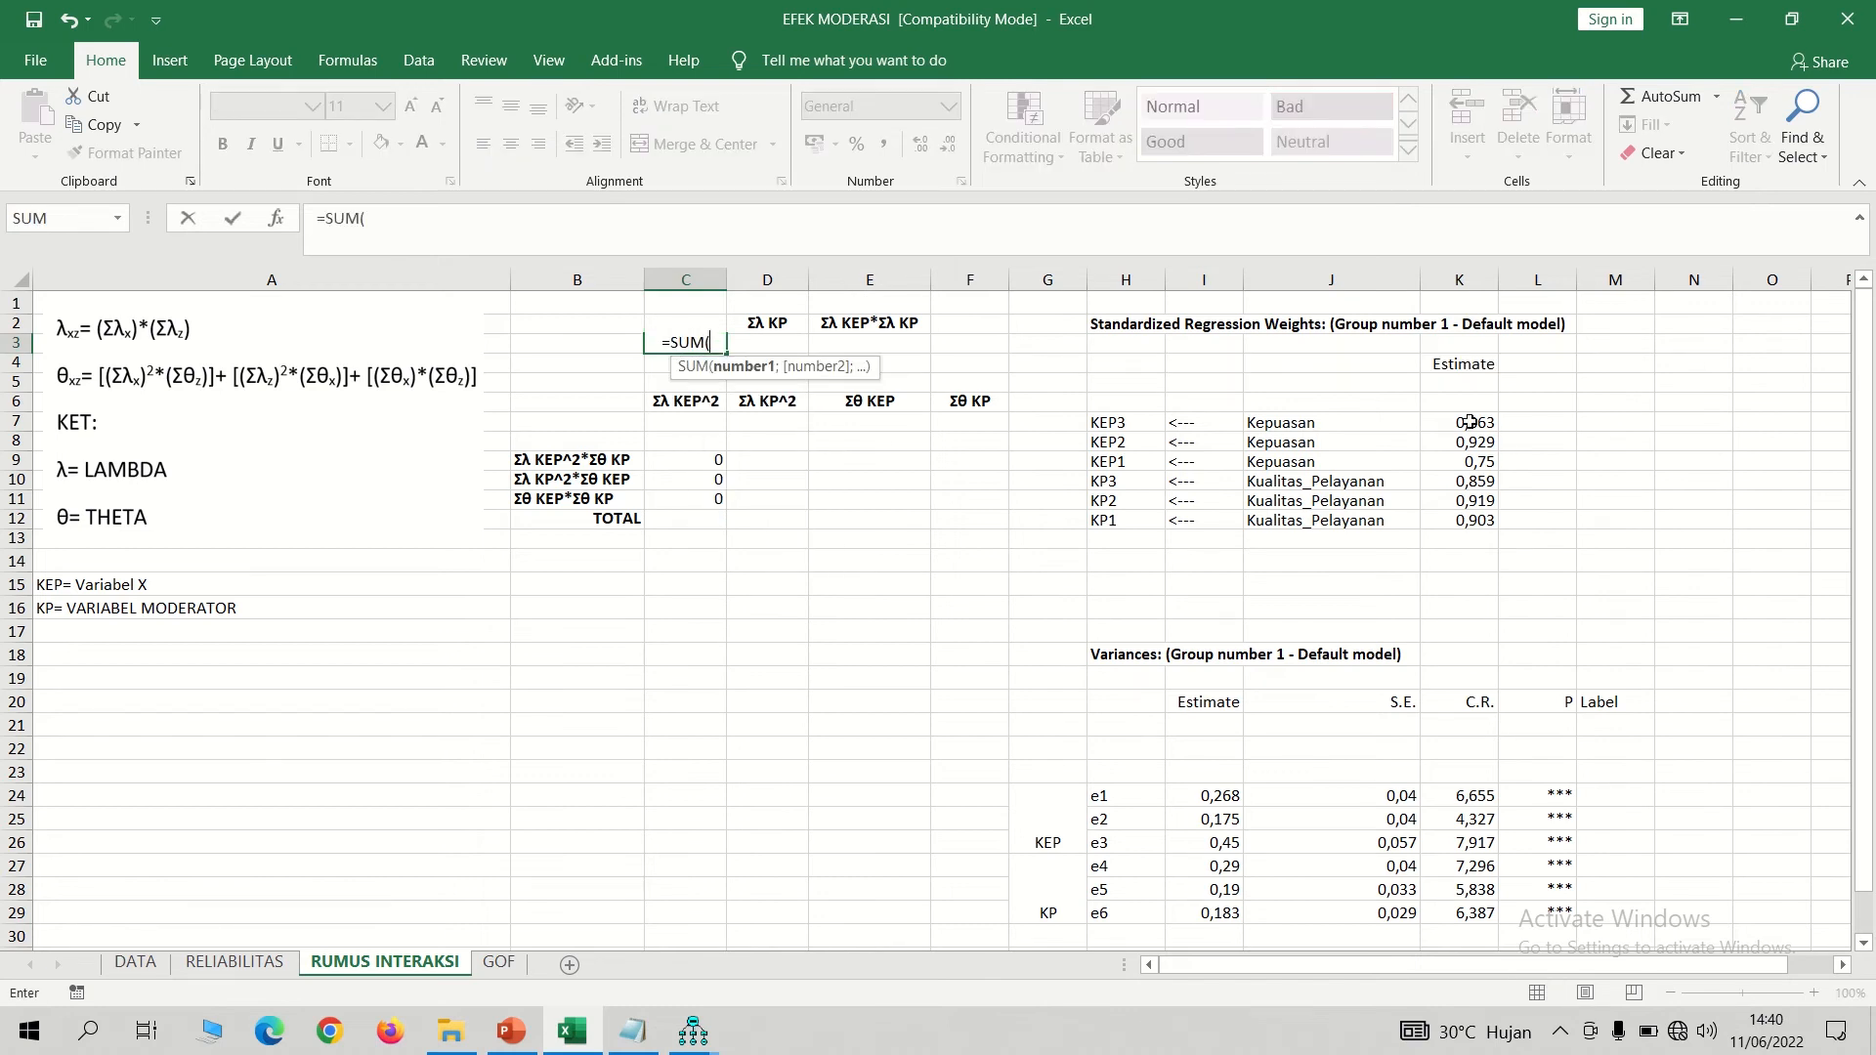
{"action": "left_click_drag", "start_coordinate": [1470, 422], "coordinate": [1469, 464]}
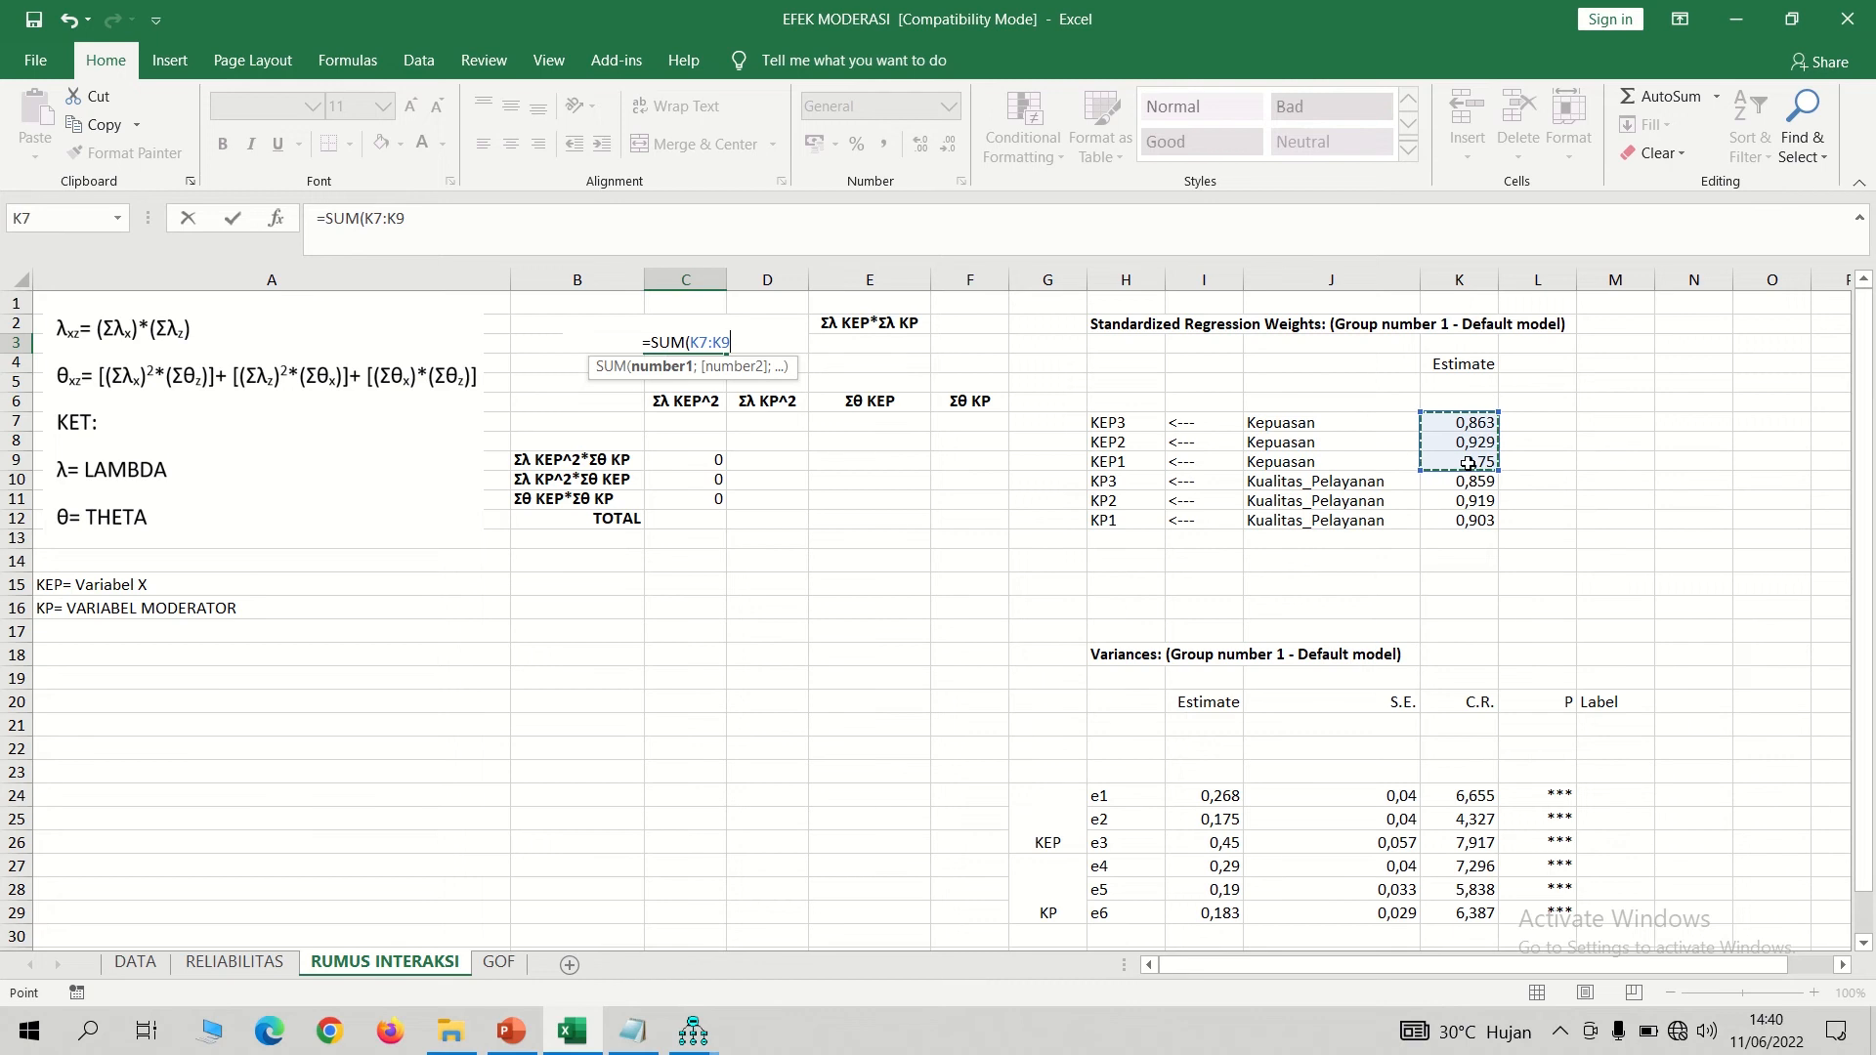
{"action": "key", "text": "Return"}
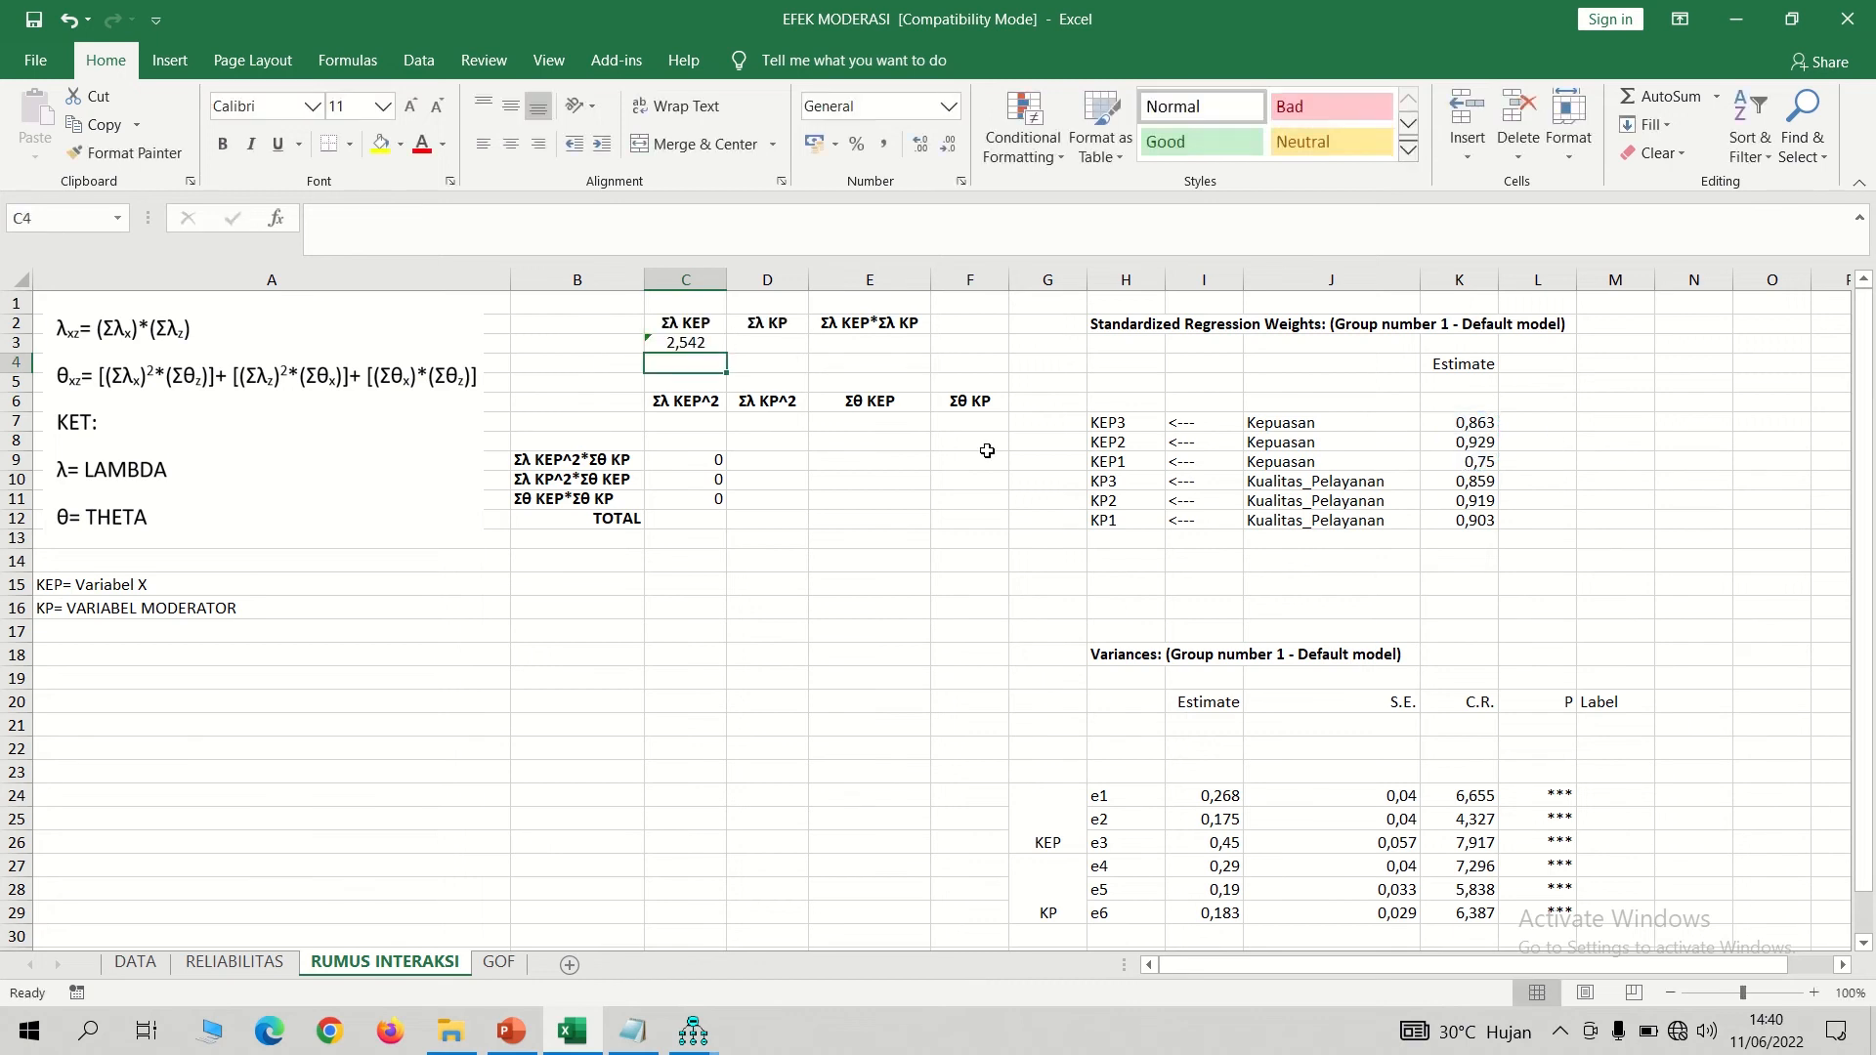
- Sum the three Kualitas_Pelayanan loadings under Σλ KP in D3 with =SUM(K10:K12)
{"action": "left_click", "coordinate": [774, 342]}
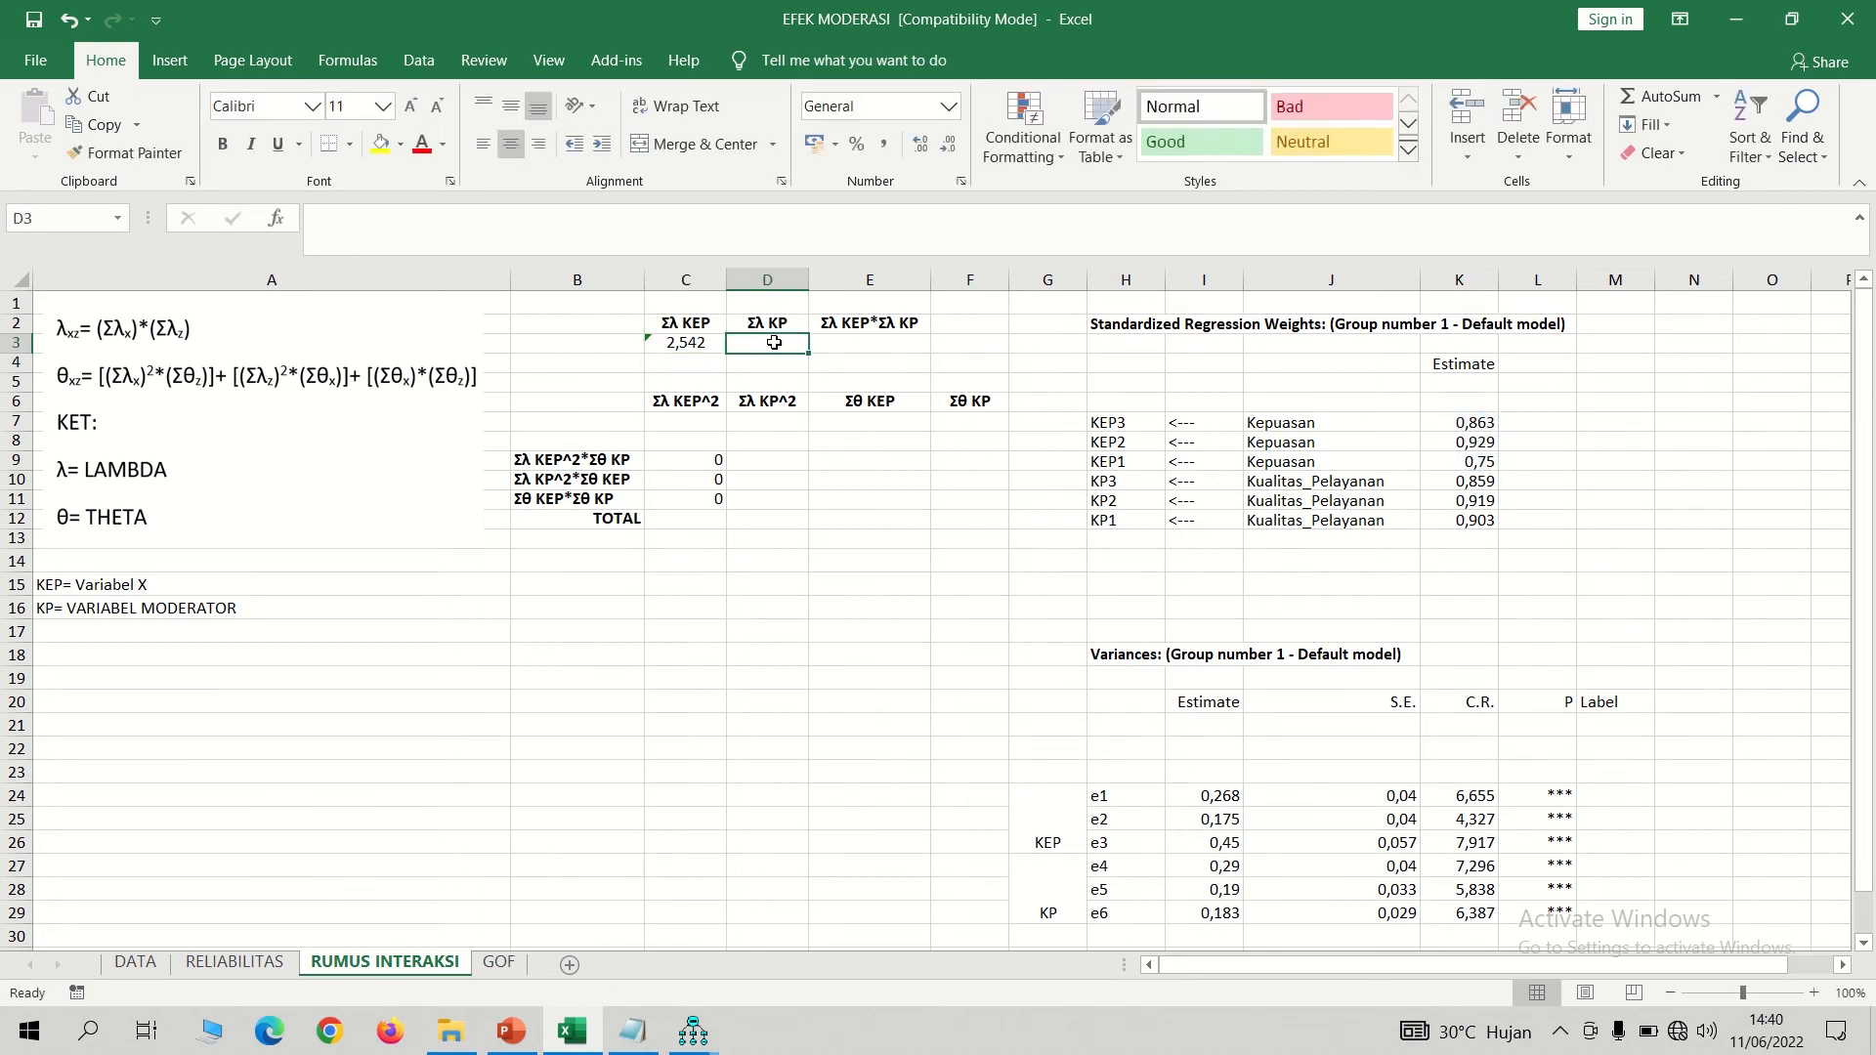
{"action": "type", "text": "=SUM("}
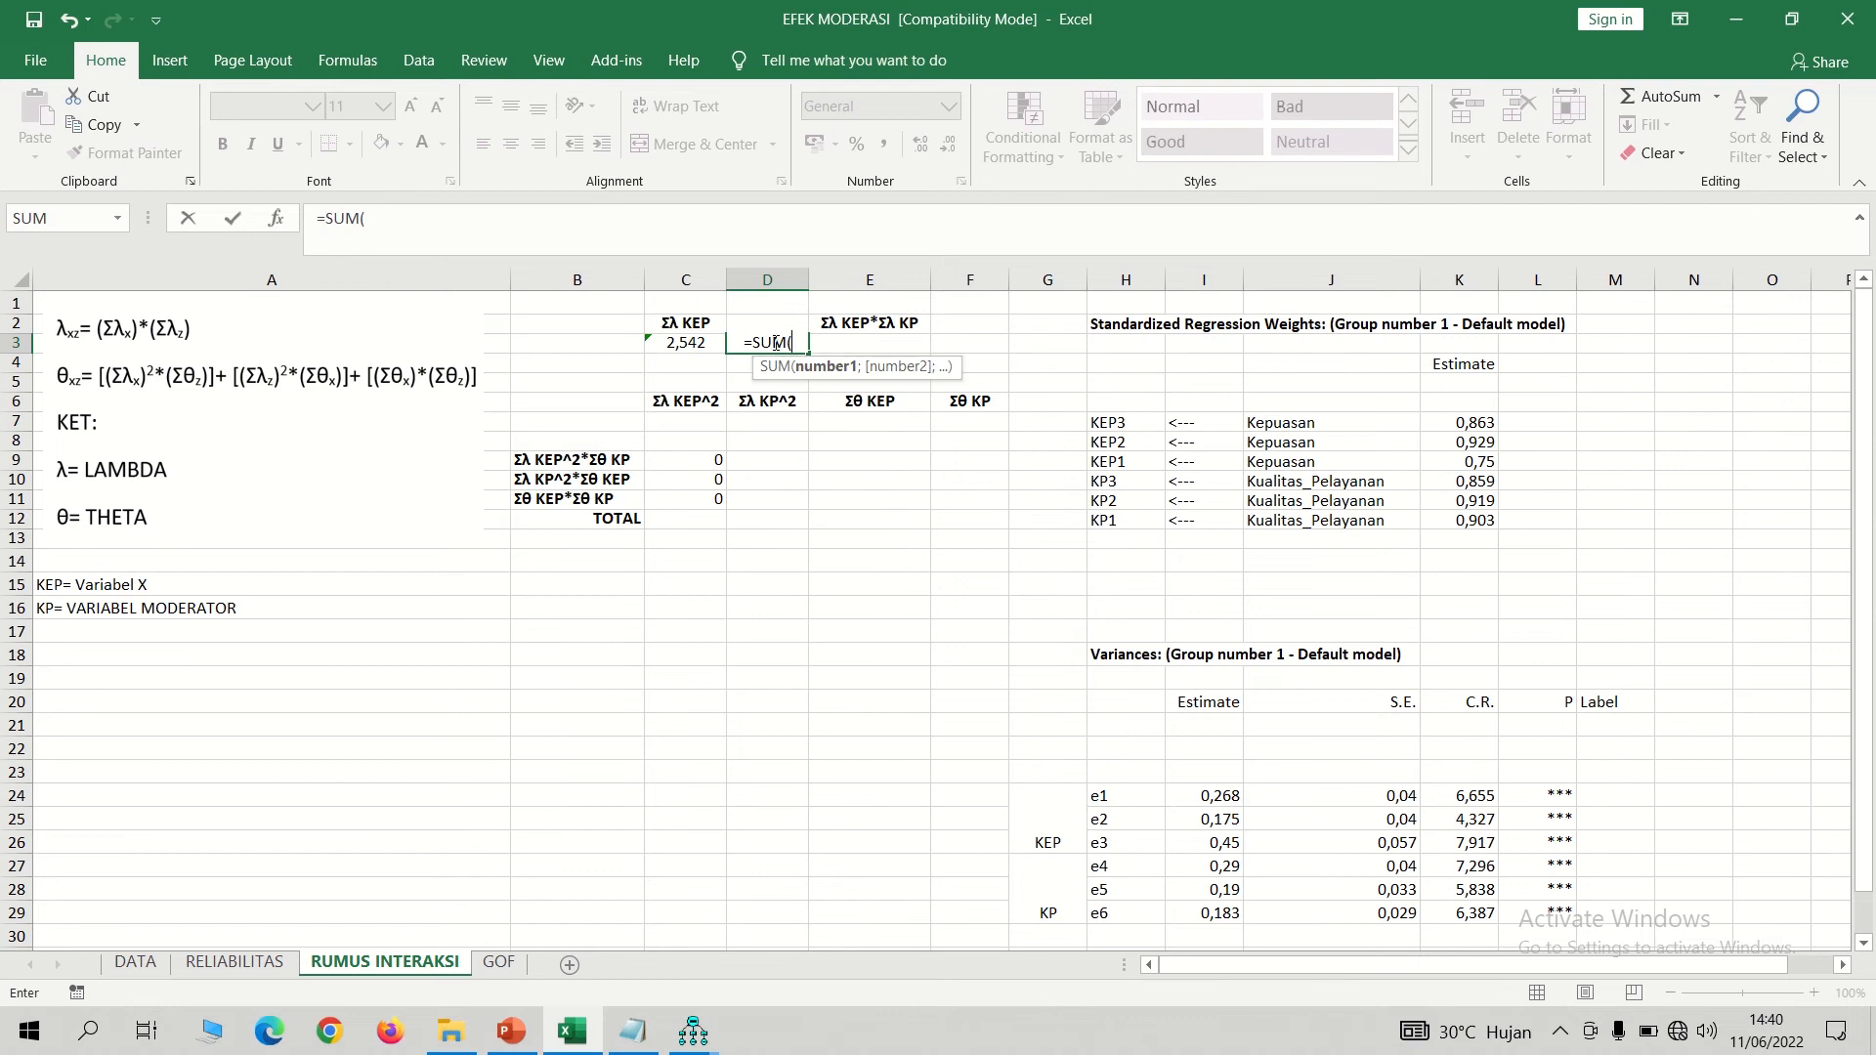
{"action": "left_click_drag", "start_coordinate": [1473, 483], "coordinate": [1472, 522]}
{"action": "type", "text": ")"}
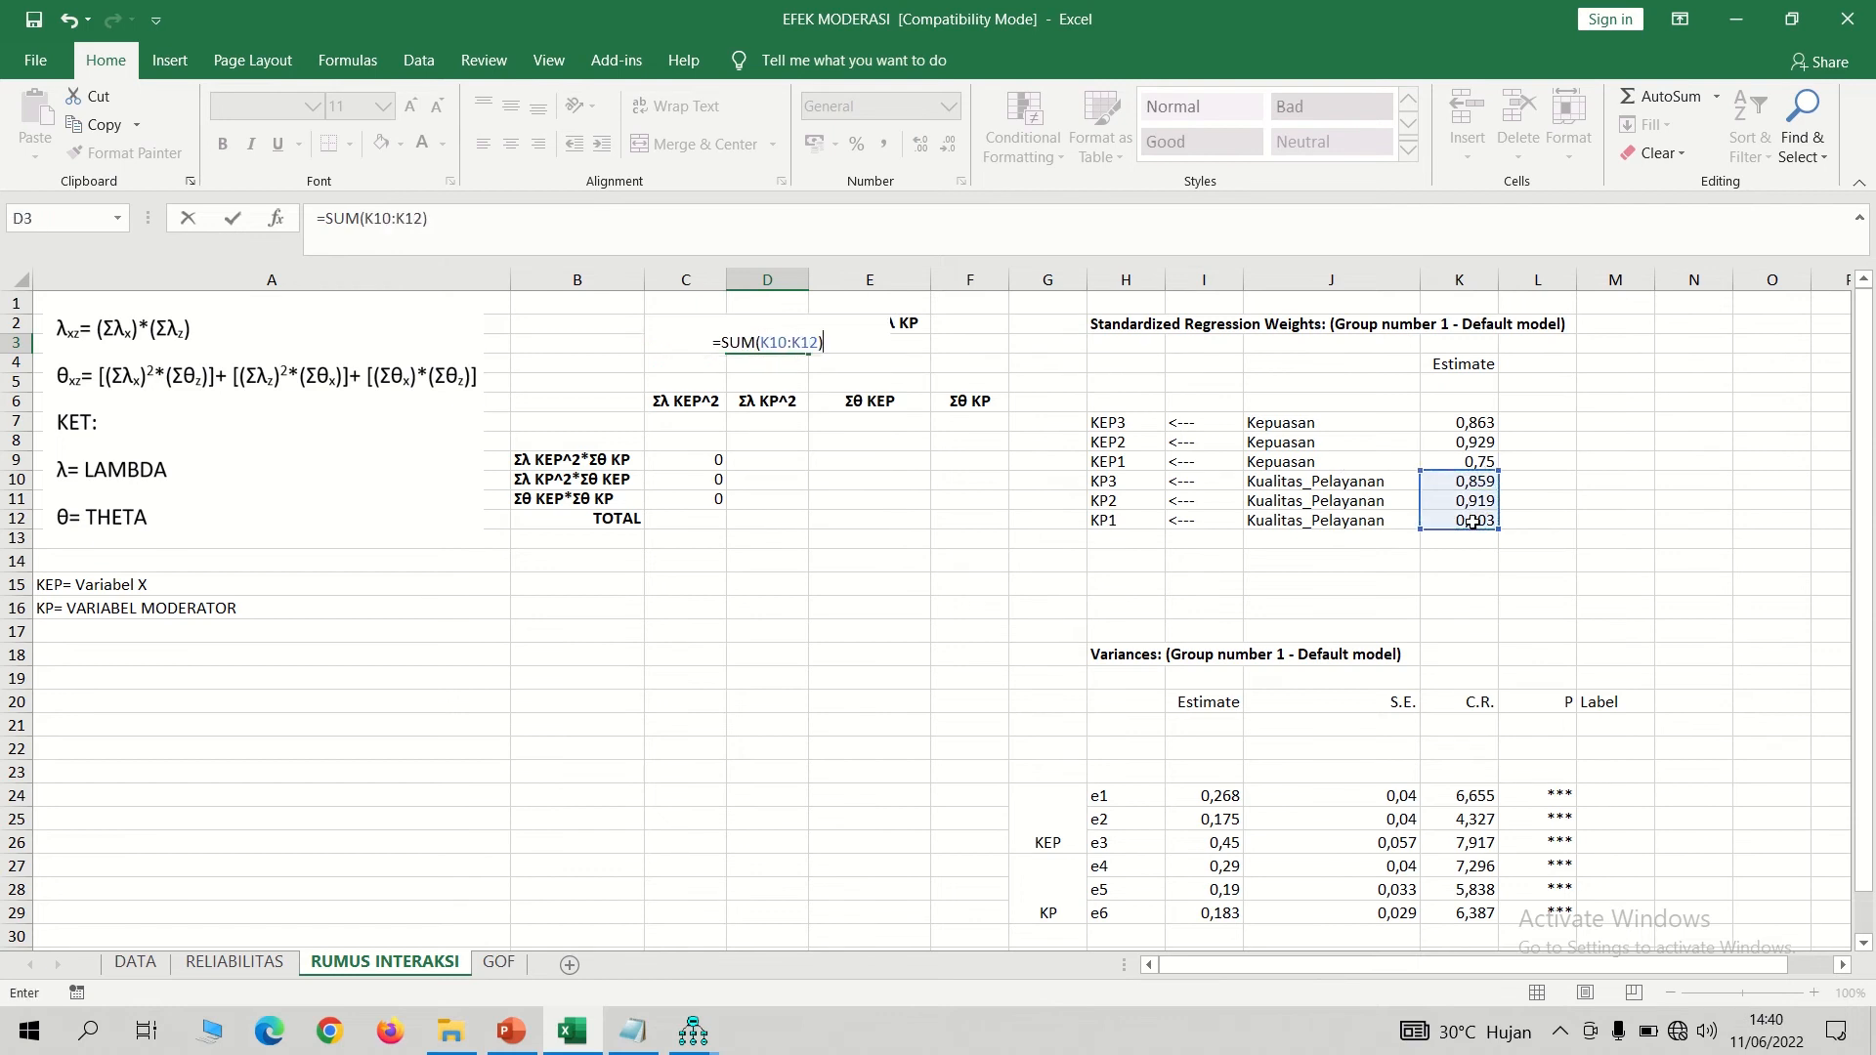
{"action": "key", "text": "Return"}
- Calculate the interaction loading Σλ KEP*Σλ KP in E3 as =C3*D3
{"action": "left_click", "coordinate": [901, 342]}
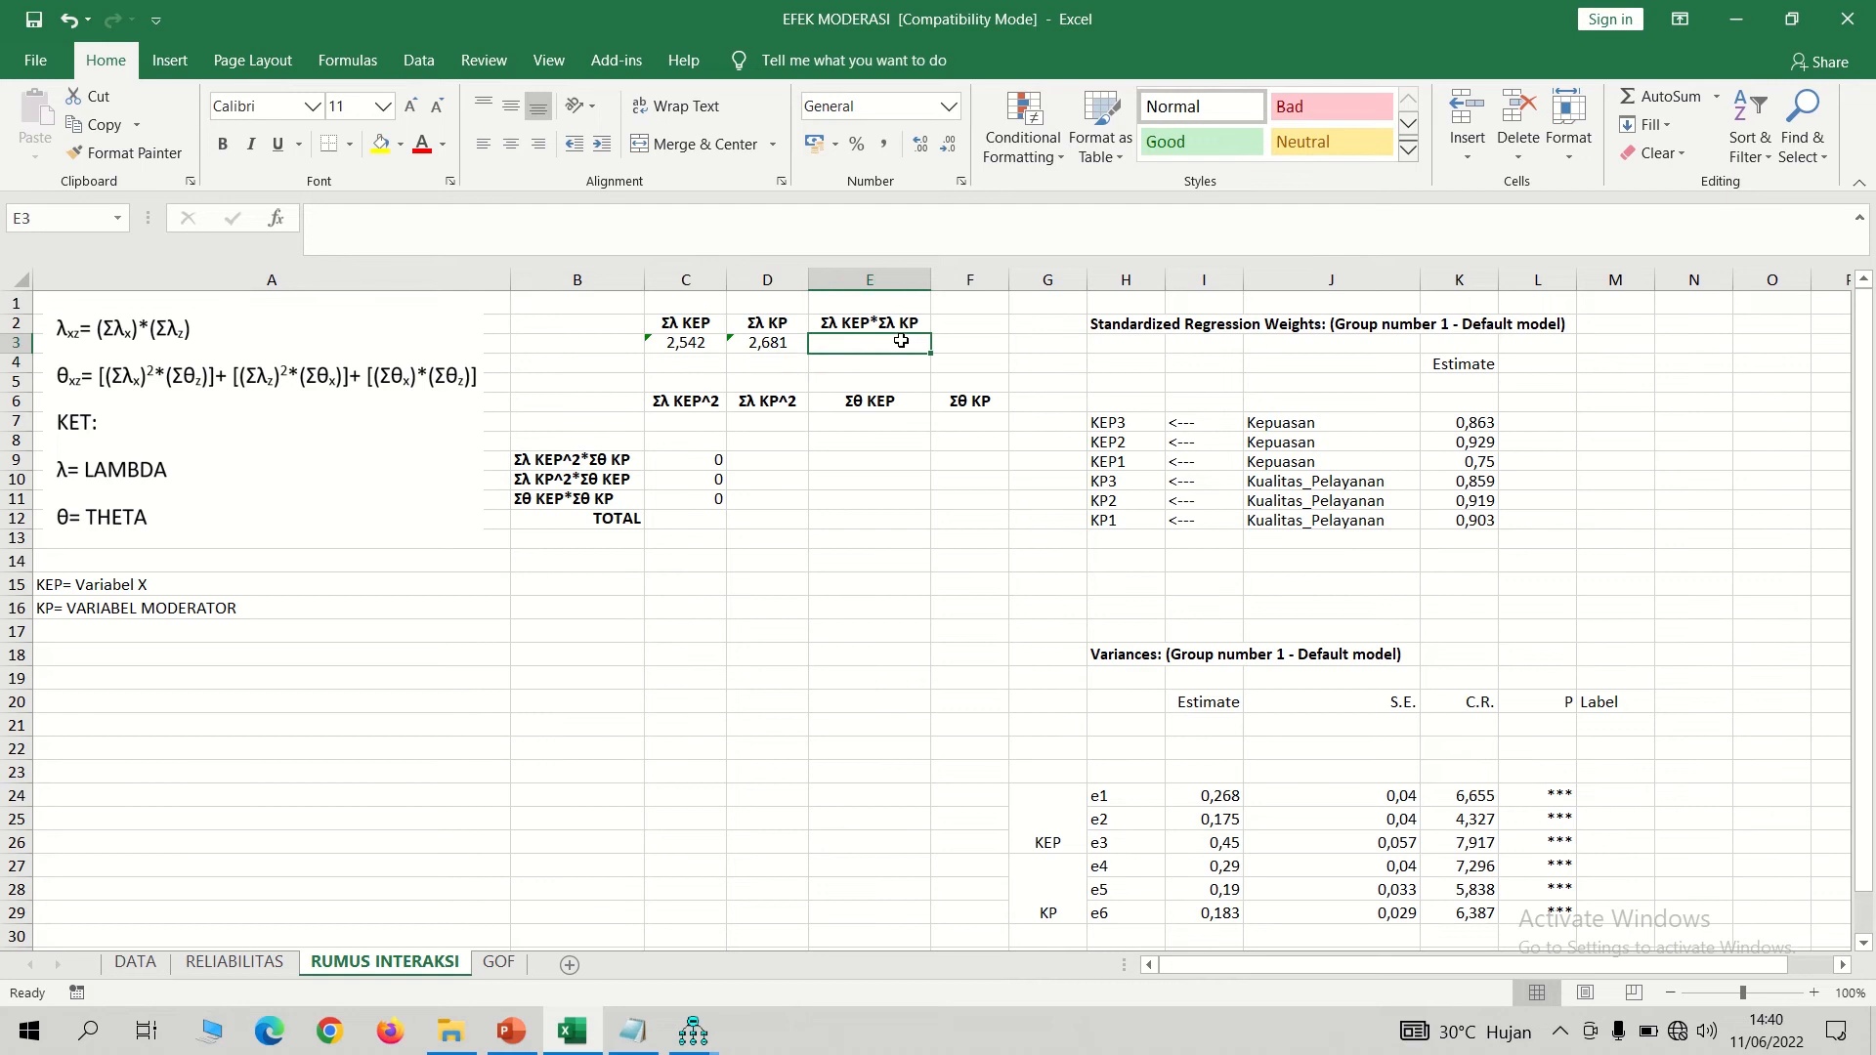
{"action": "type", "text": "="}
{"action": "left_click", "coordinate": [684, 344]}
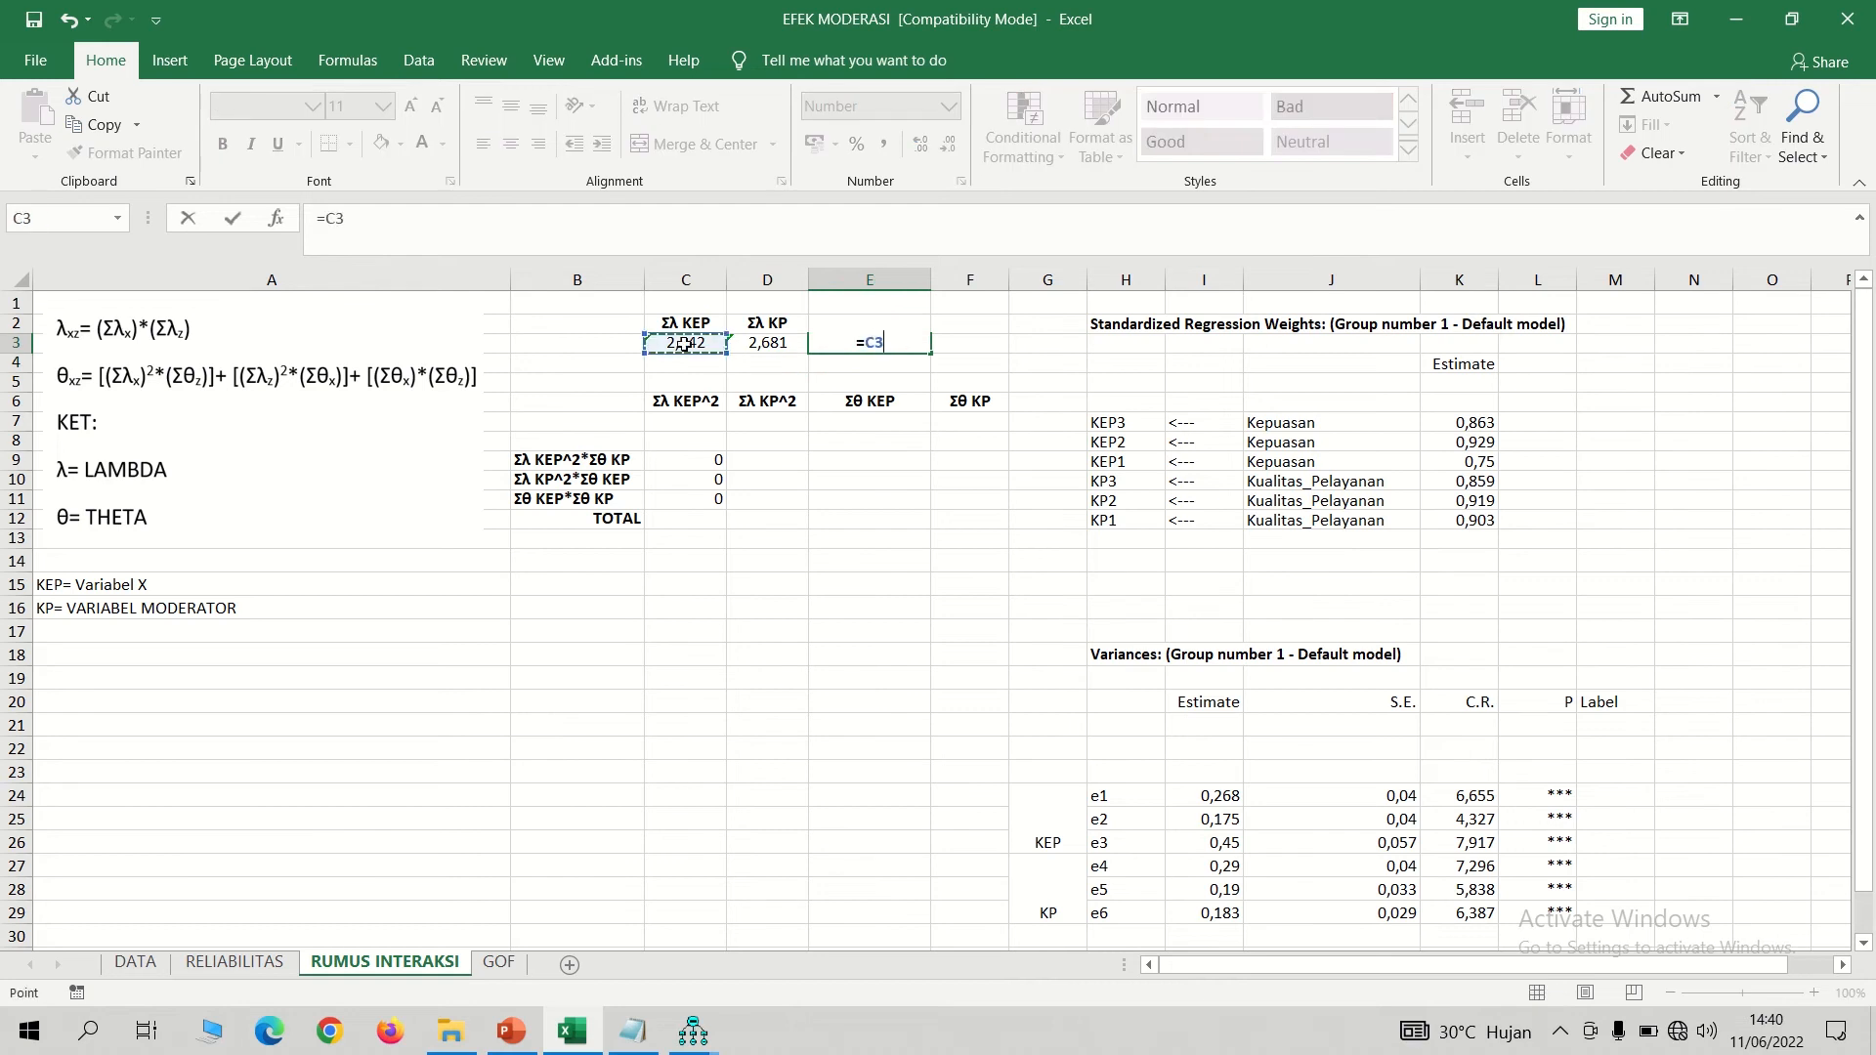
{"action": "type", "text": "*"}
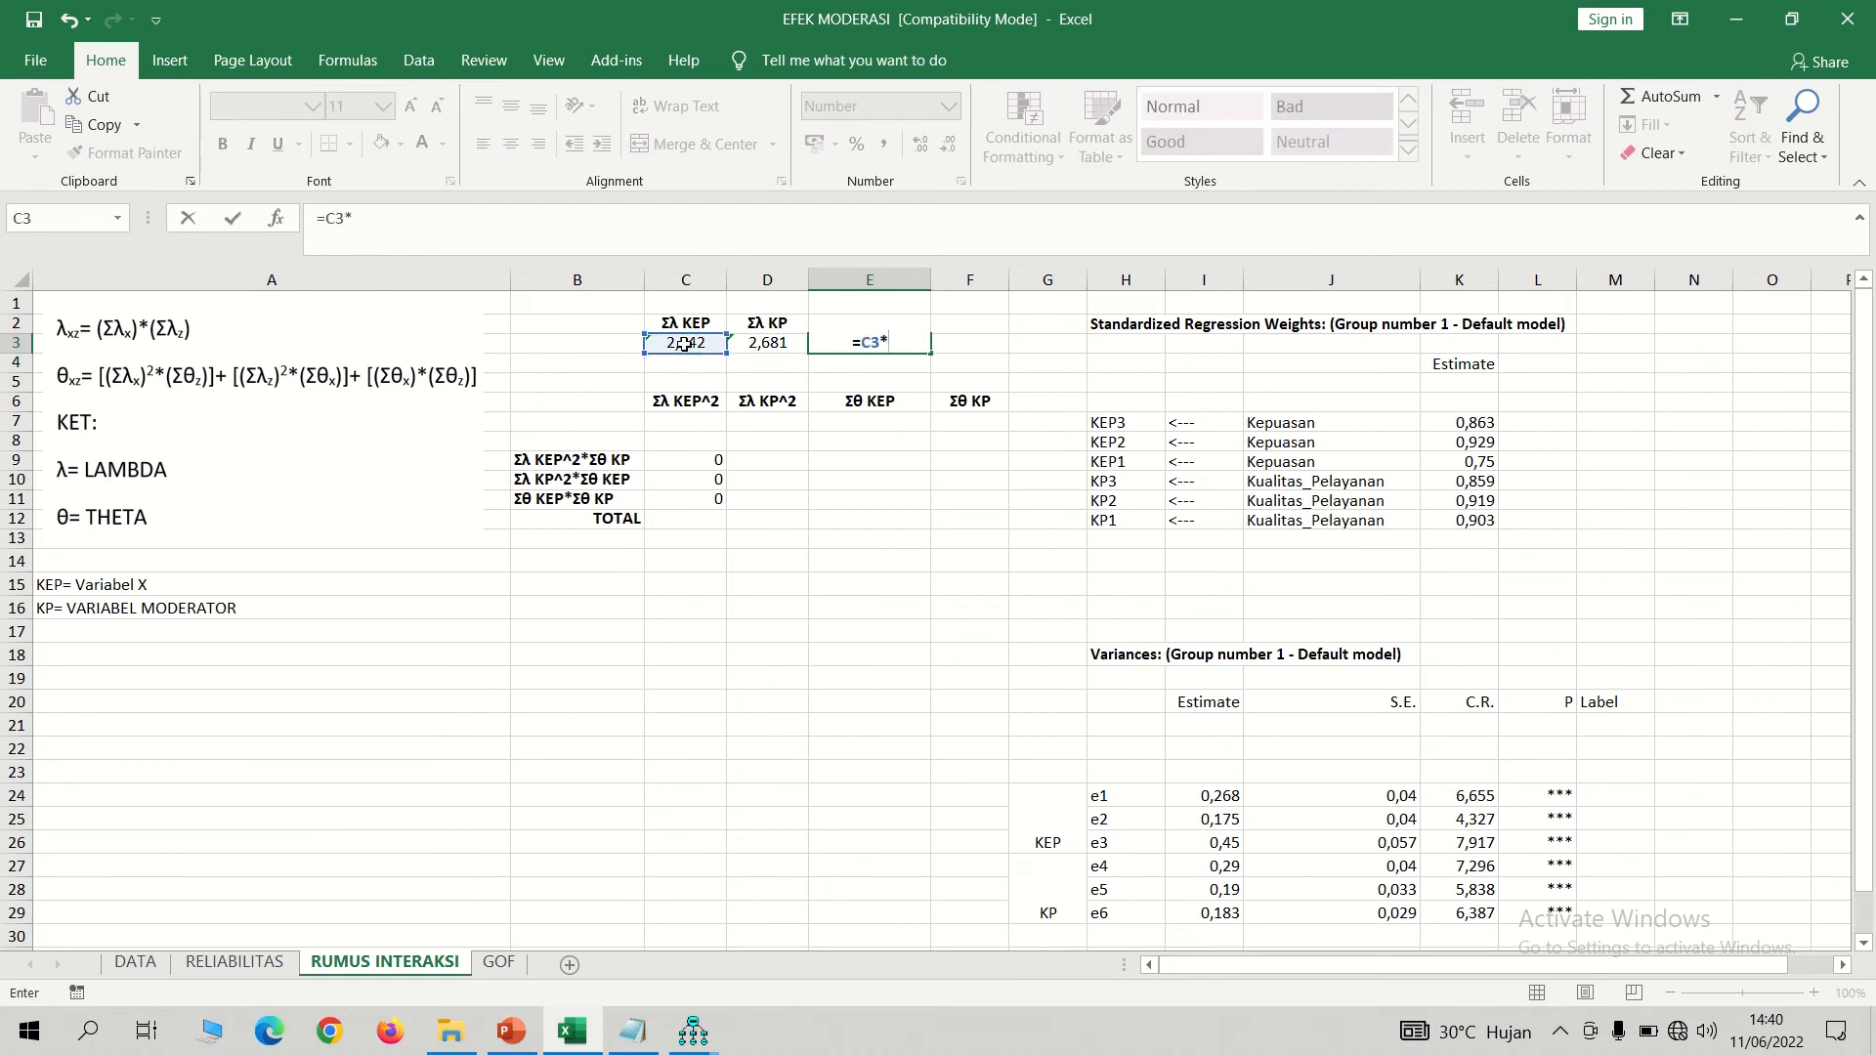
{"action": "left_click", "coordinate": [745, 344]}
{"action": "key", "text": "Return"}
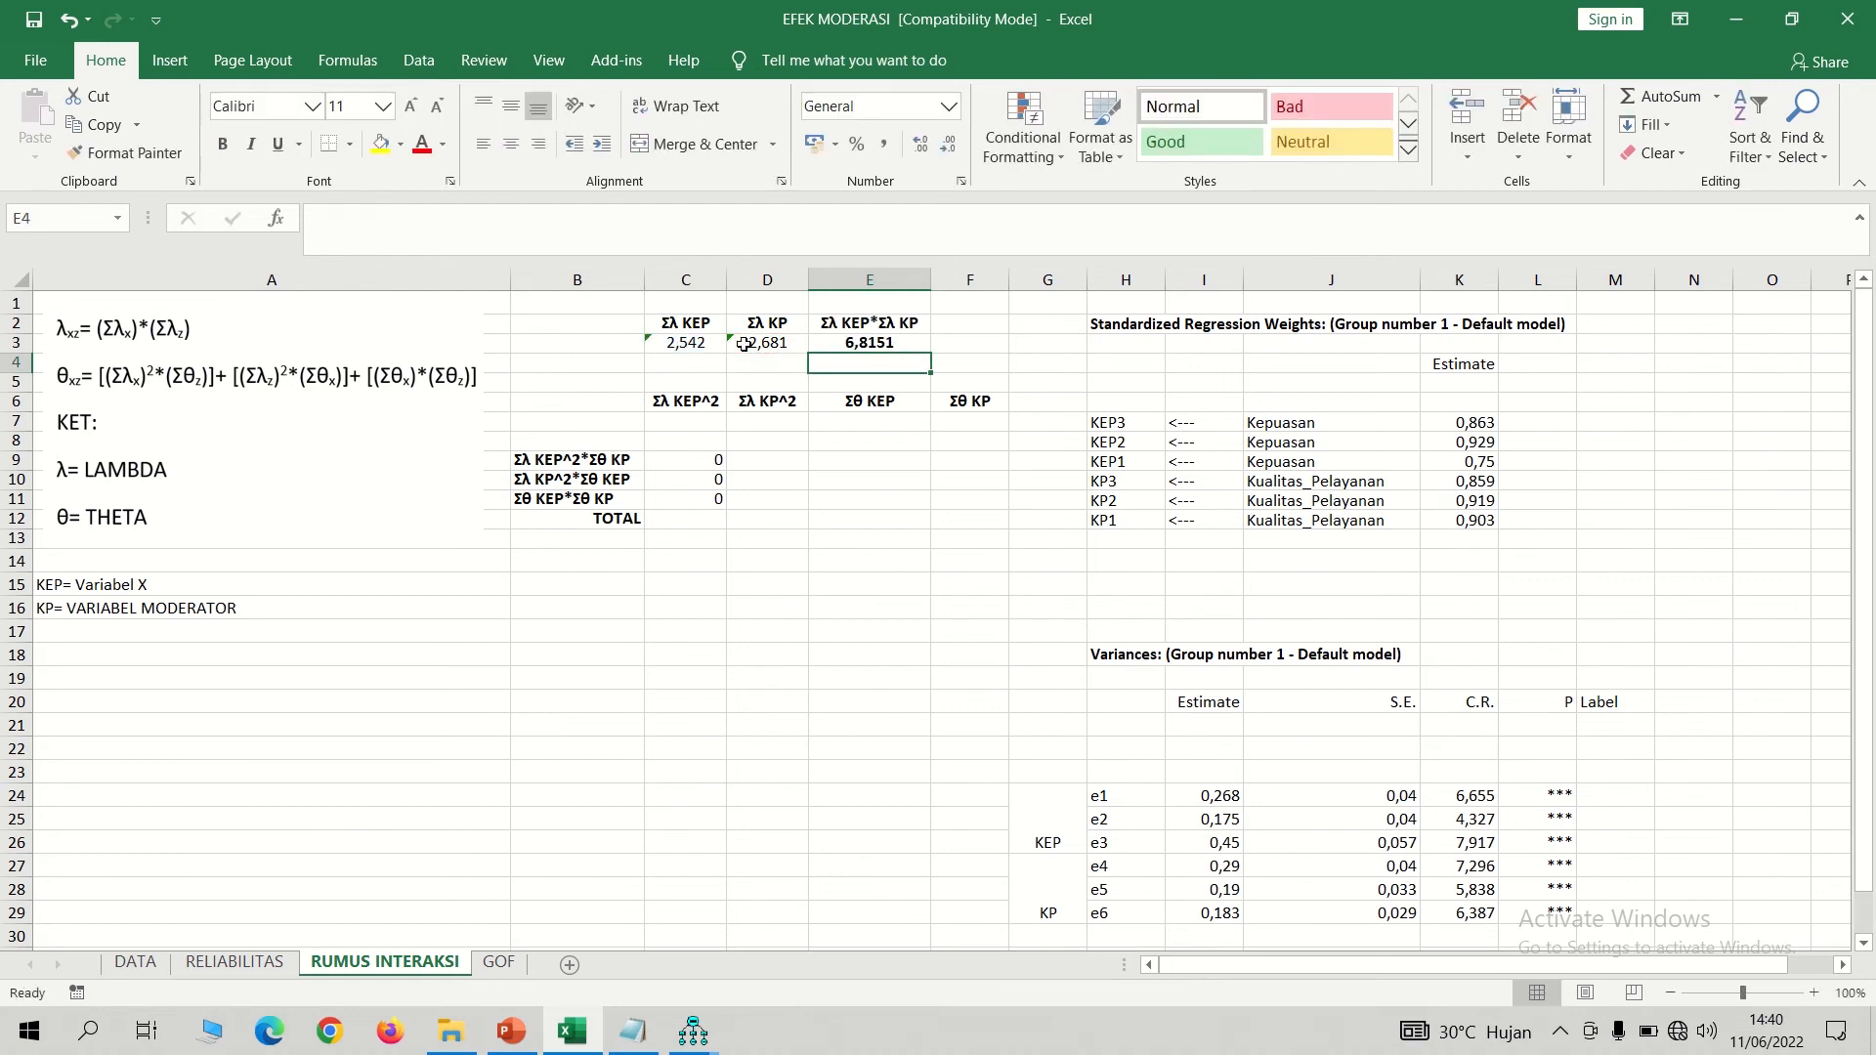
- Square the Kepuasan loading sum under Σλ KEP^2 in C7 with =C3^2
{"action": "left_click", "coordinate": [694, 420]}
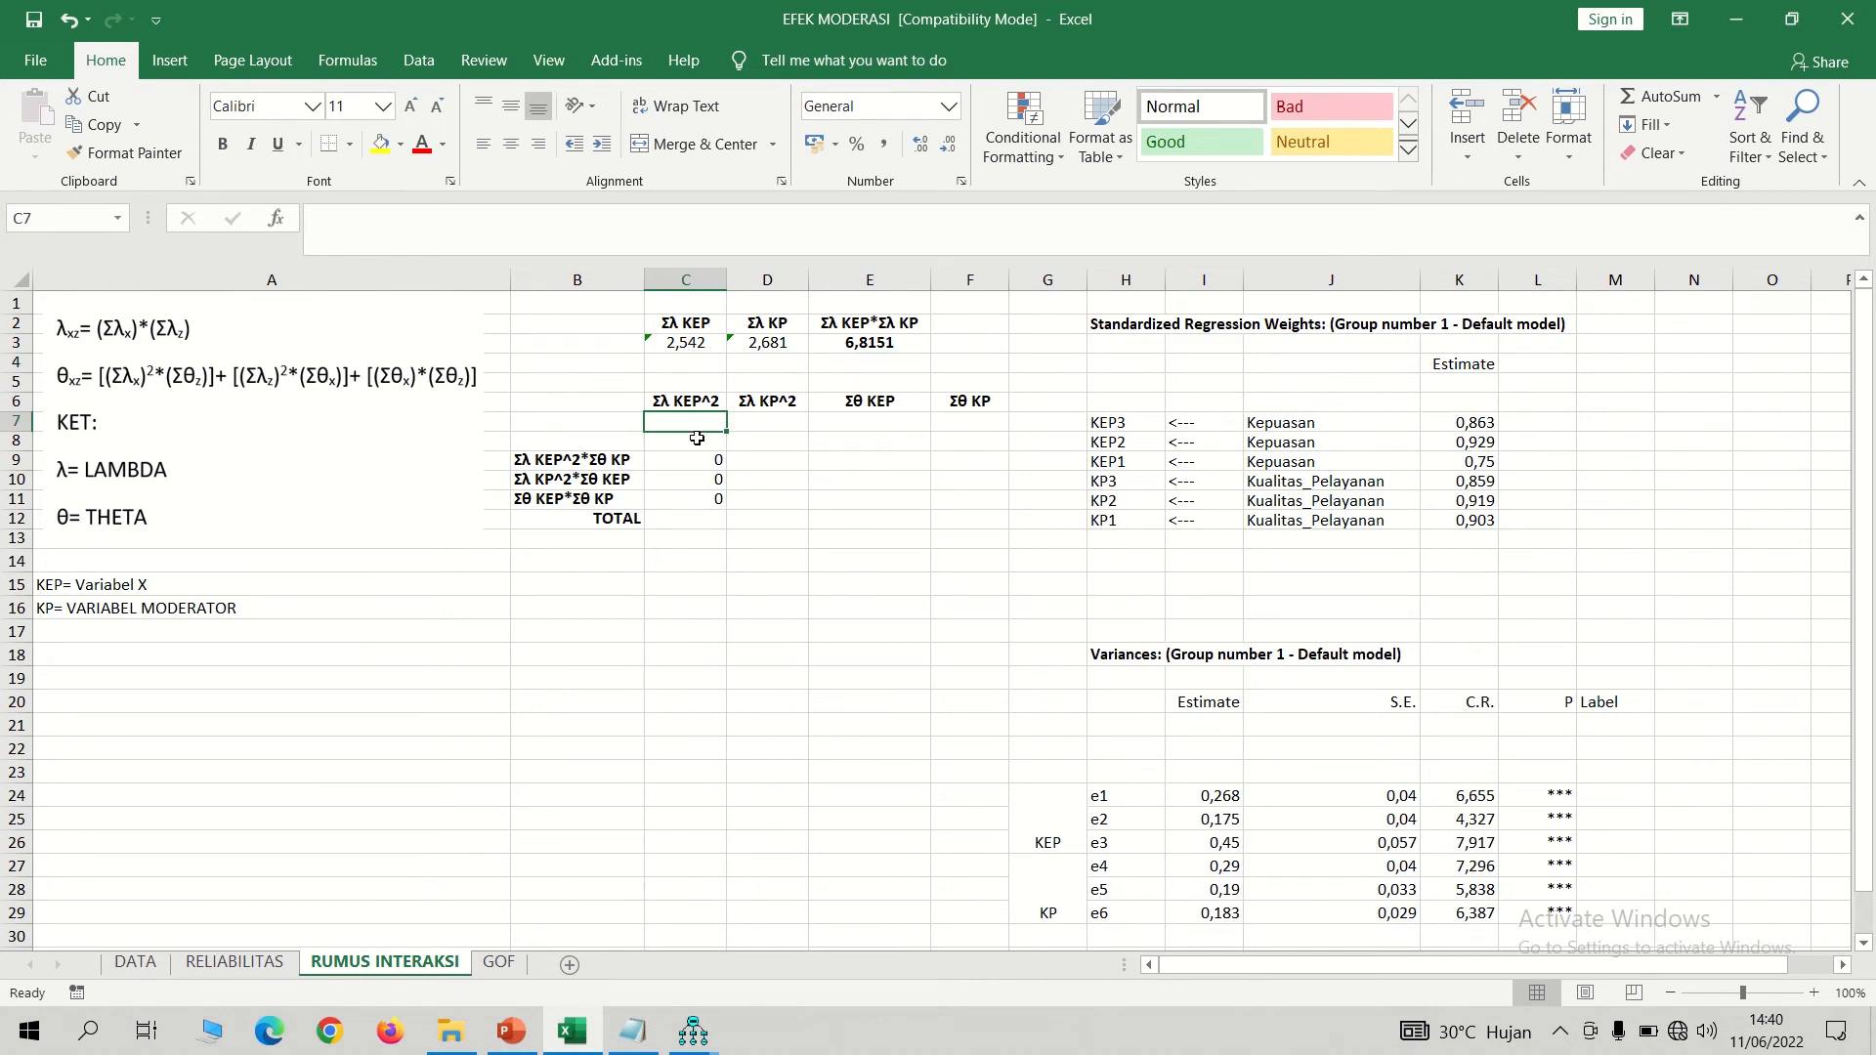
{"action": "type", "text": "="}
{"action": "left_click", "coordinate": [686, 346]}
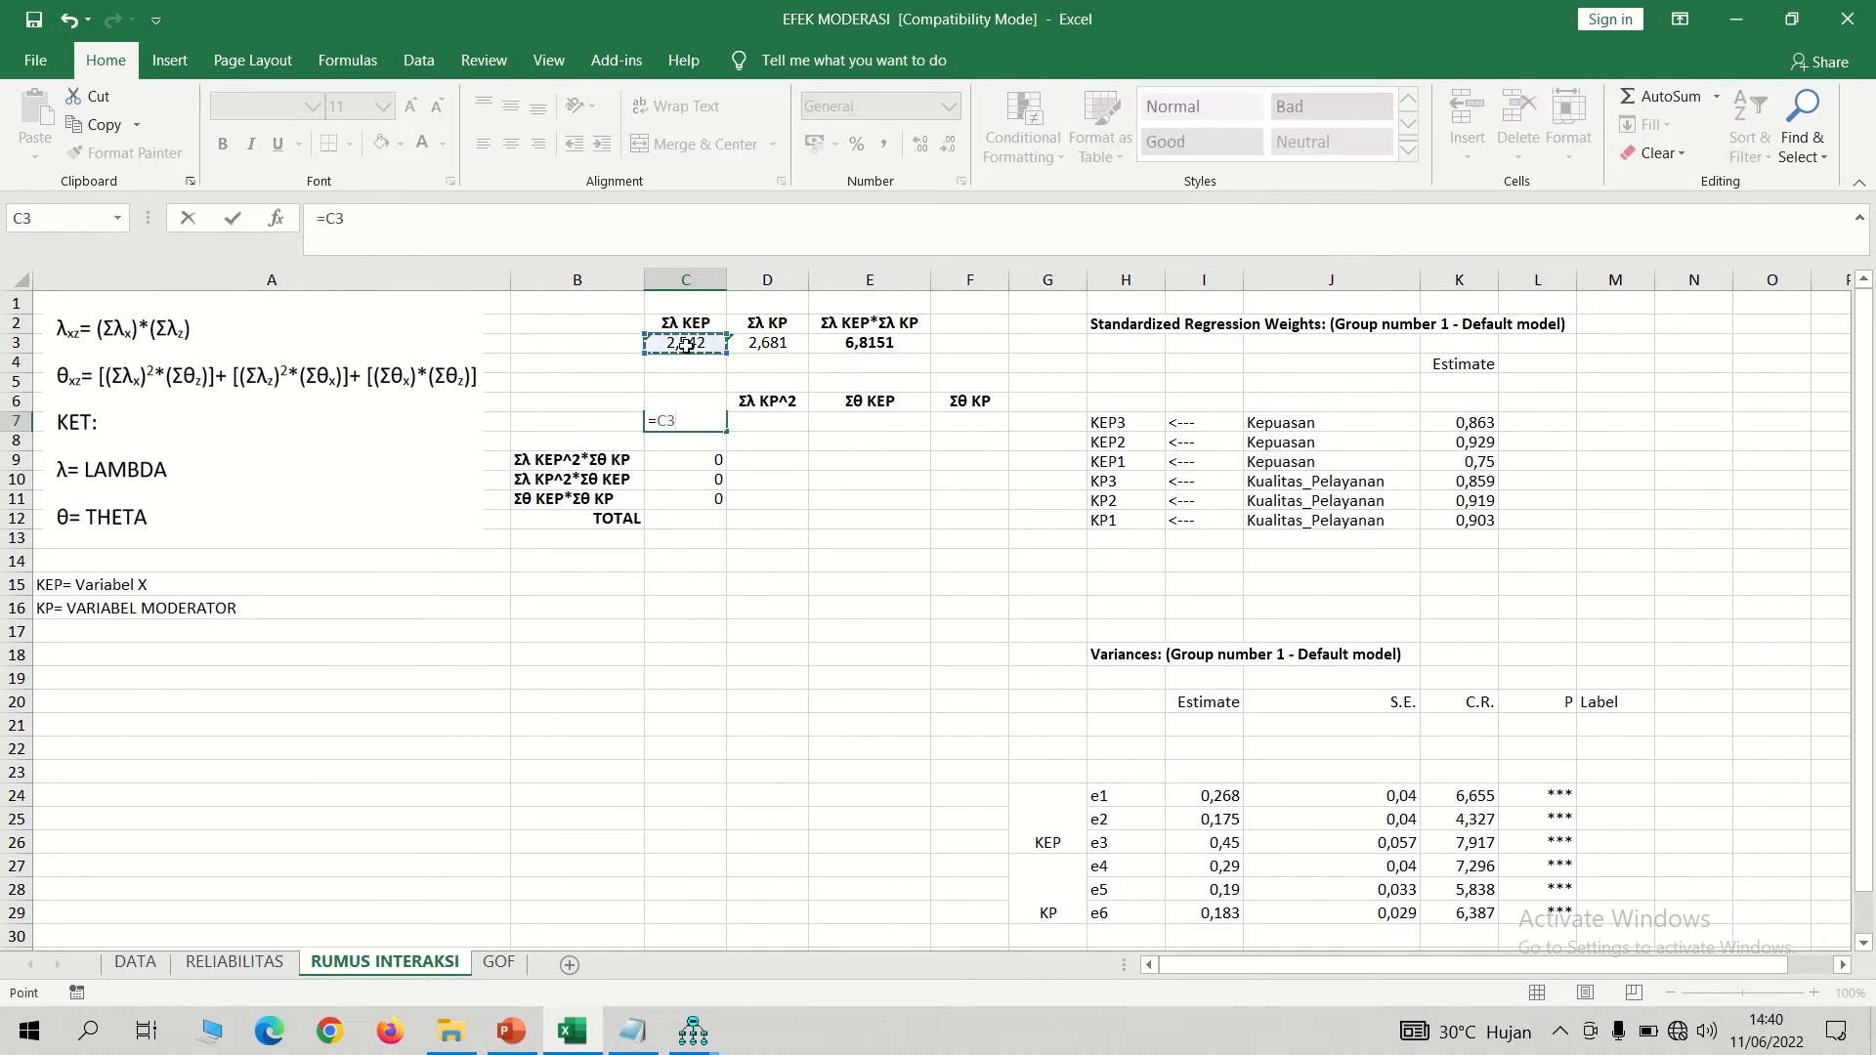
{"action": "type", "text": "^2"}
{"action": "key", "text": "Return"}
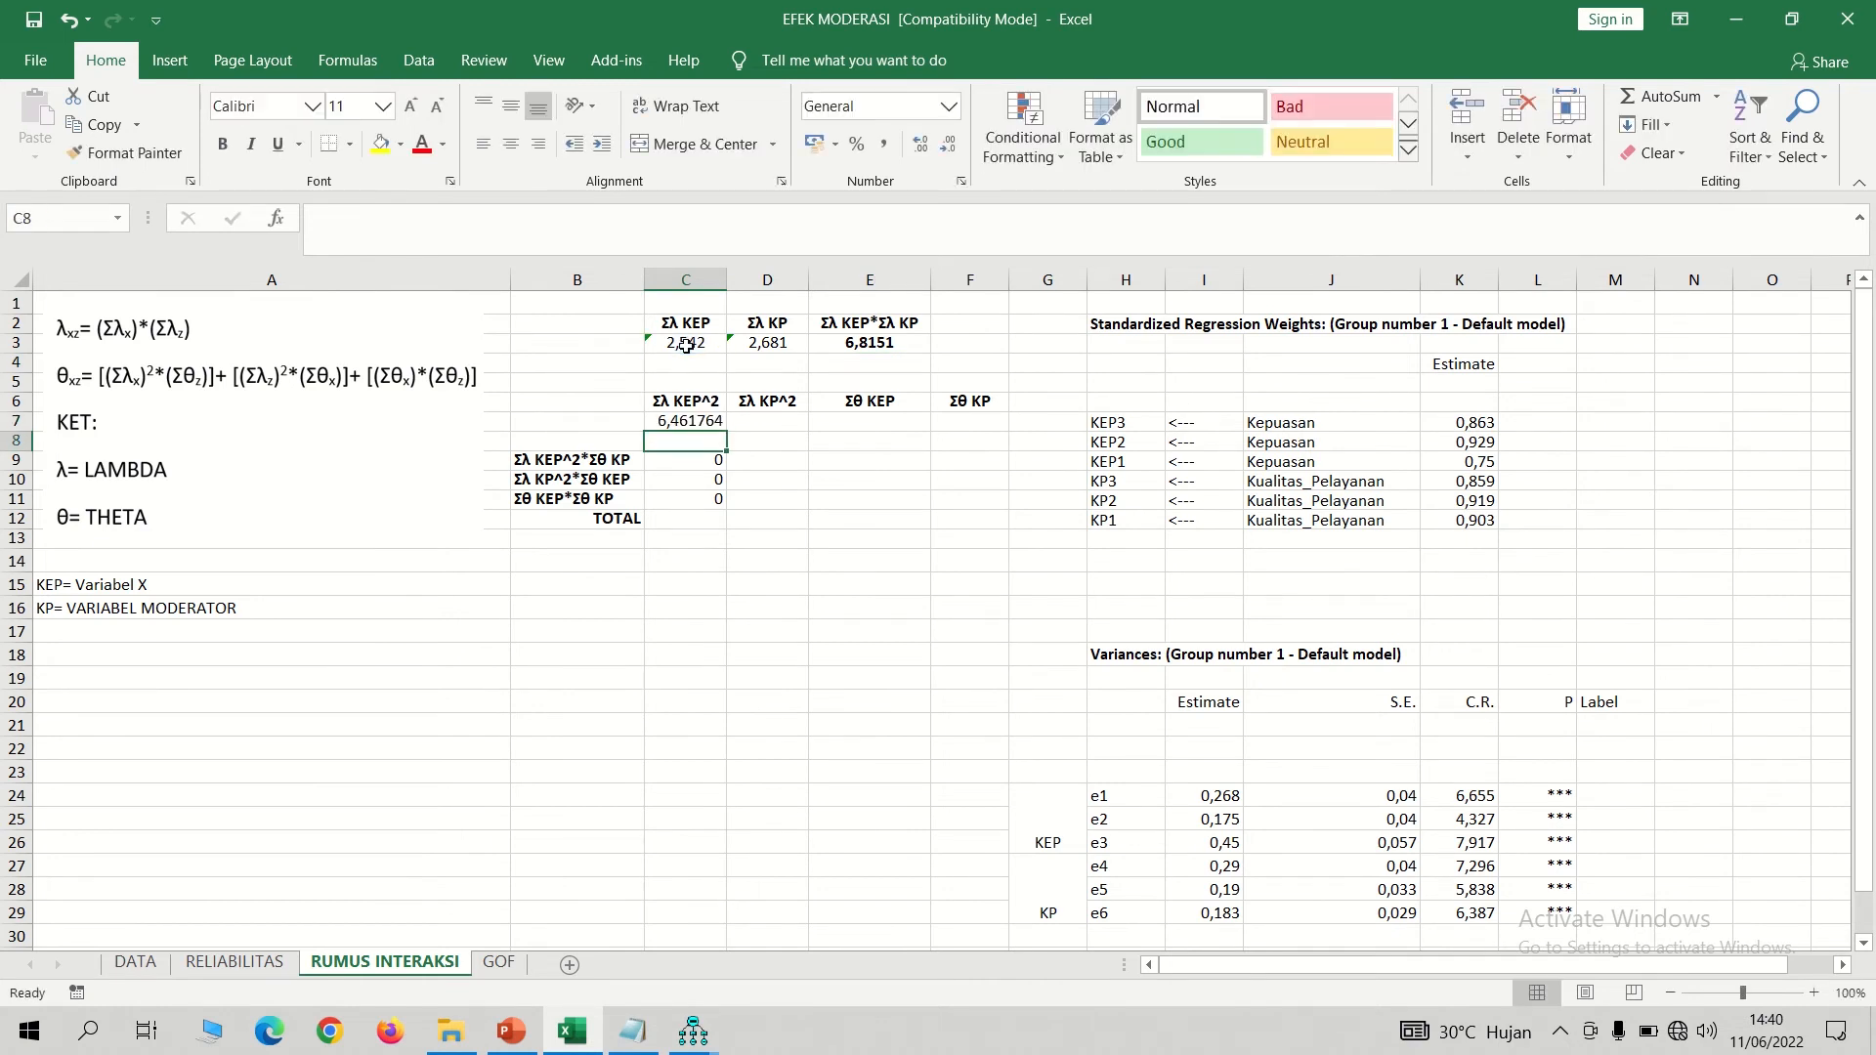
- Square the Kualitas_Pelayanan loading sum under Σλ KP^2 in D7 with =D3^2
{"action": "left_click", "coordinate": [770, 428]}
{"action": "type", "text": "="}
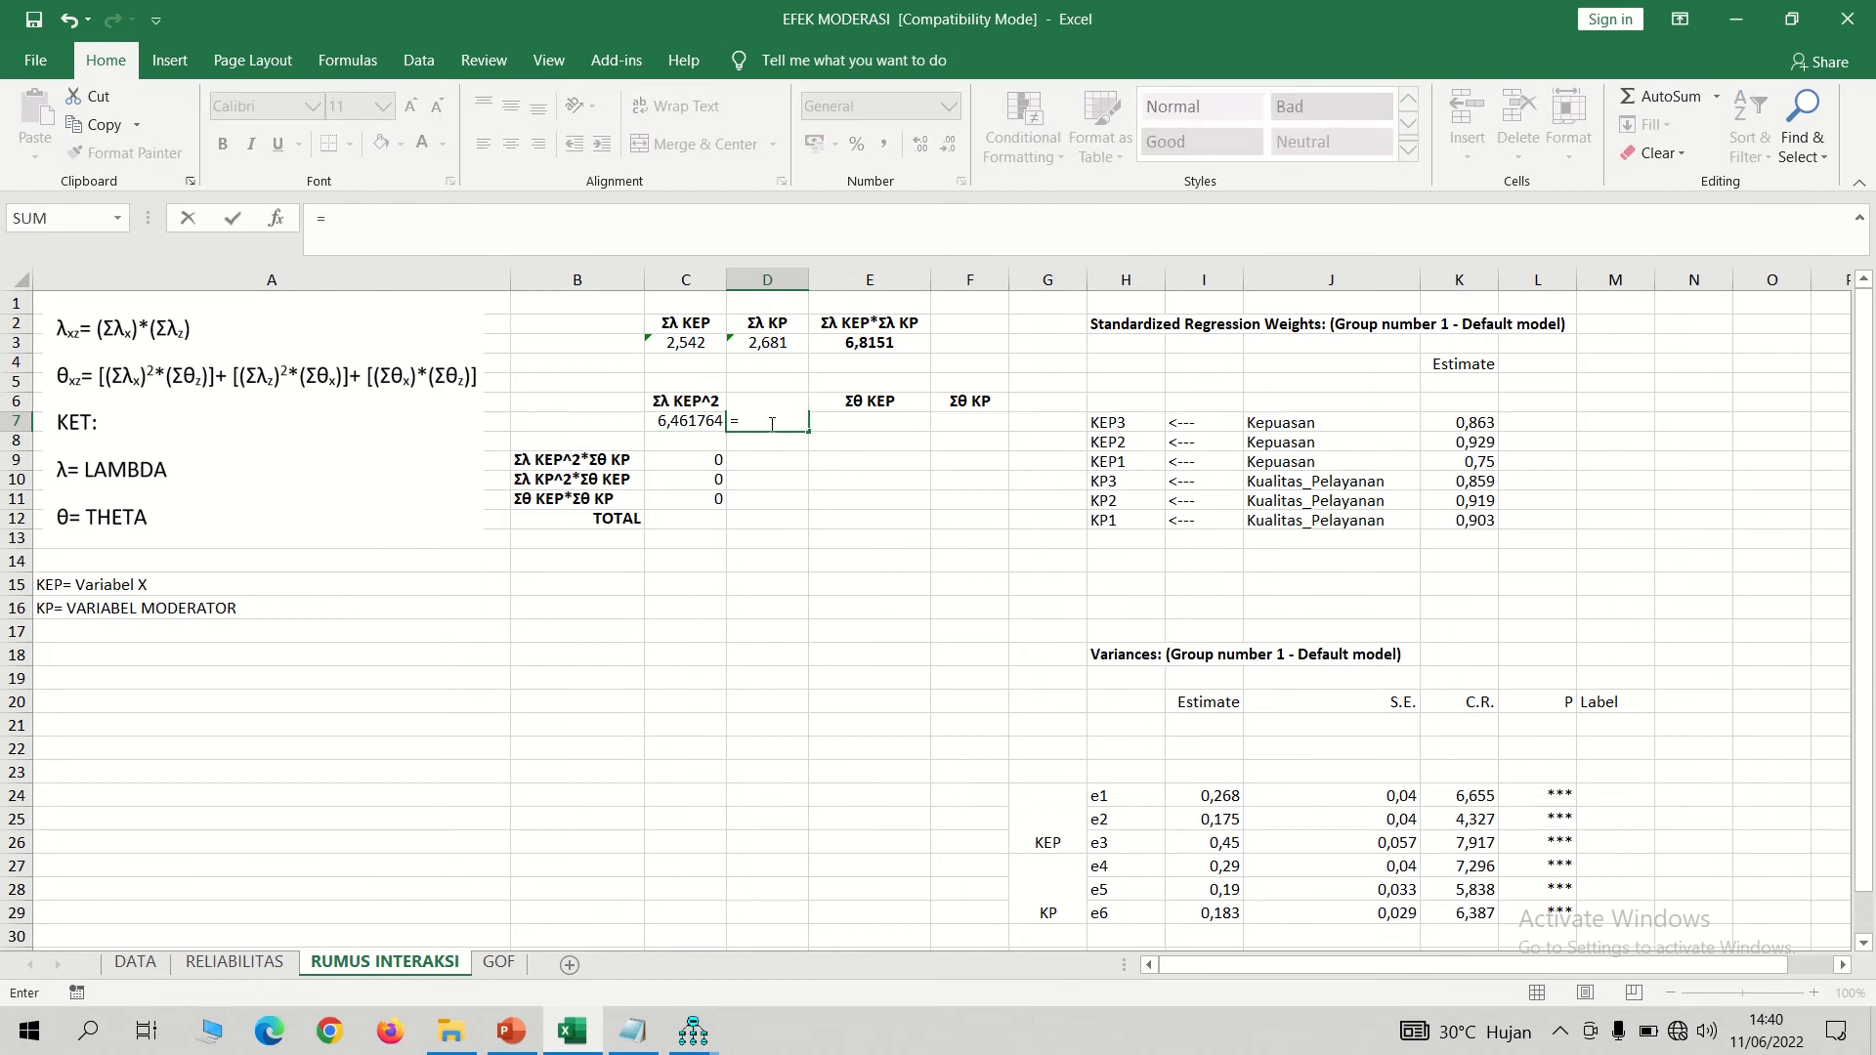
{"action": "left_click", "coordinate": [774, 344]}
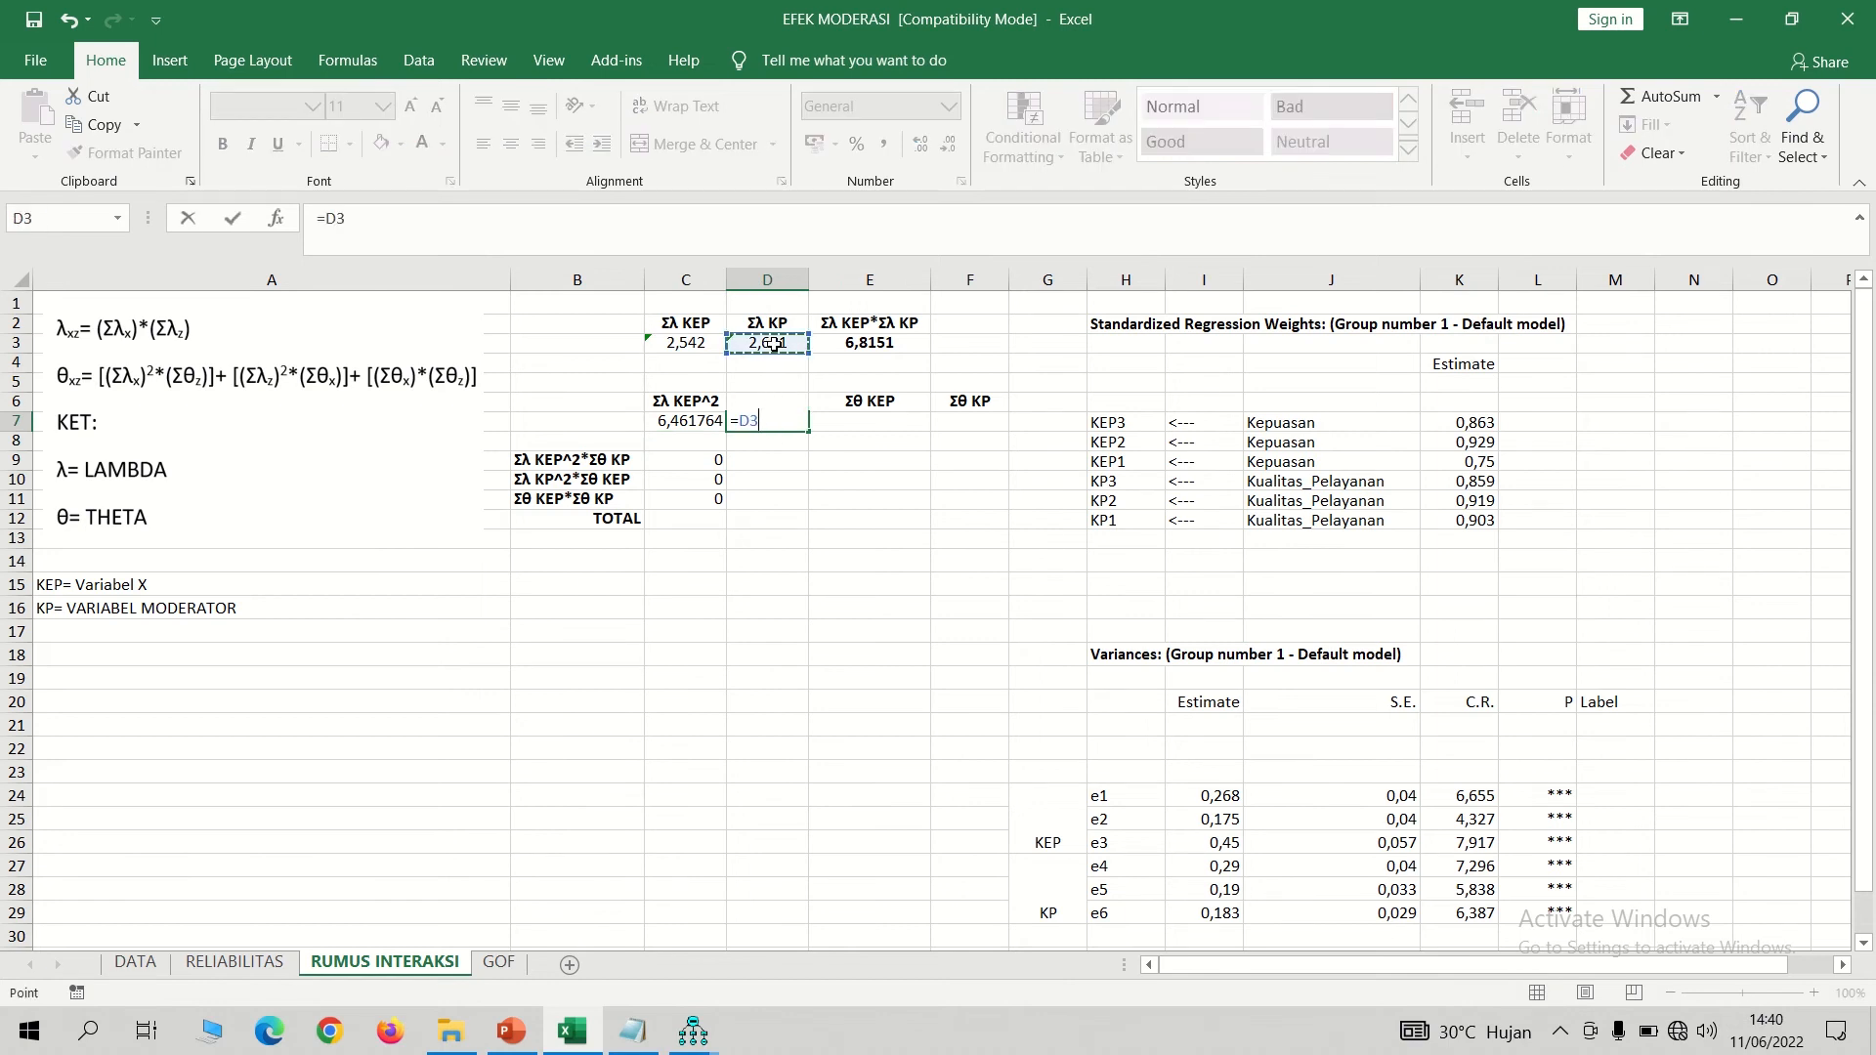
{"action": "type", "text": "^2"}
{"action": "key", "text": "Return"}
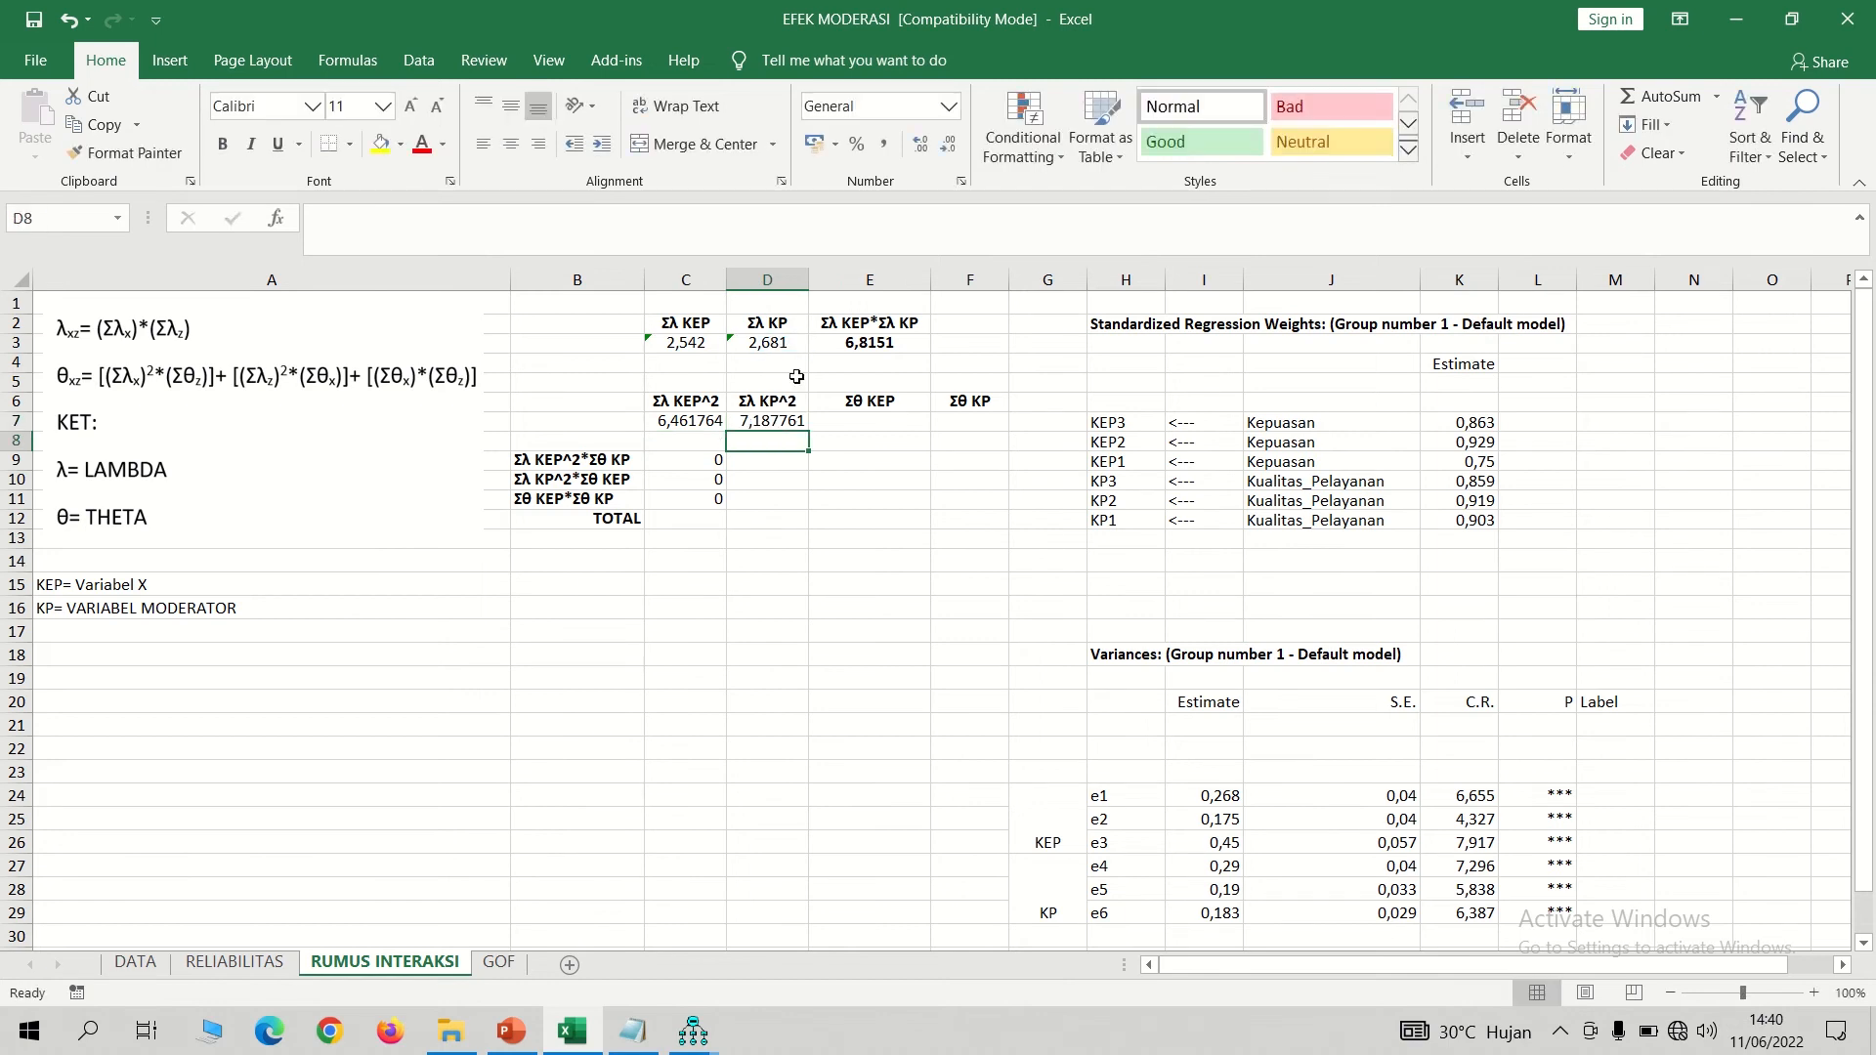
- Sum the S.E. values of e1 to e3 under Σθ KEP in E7 with =SUM(J24:J26)
{"action": "left_click", "coordinate": [884, 422]}
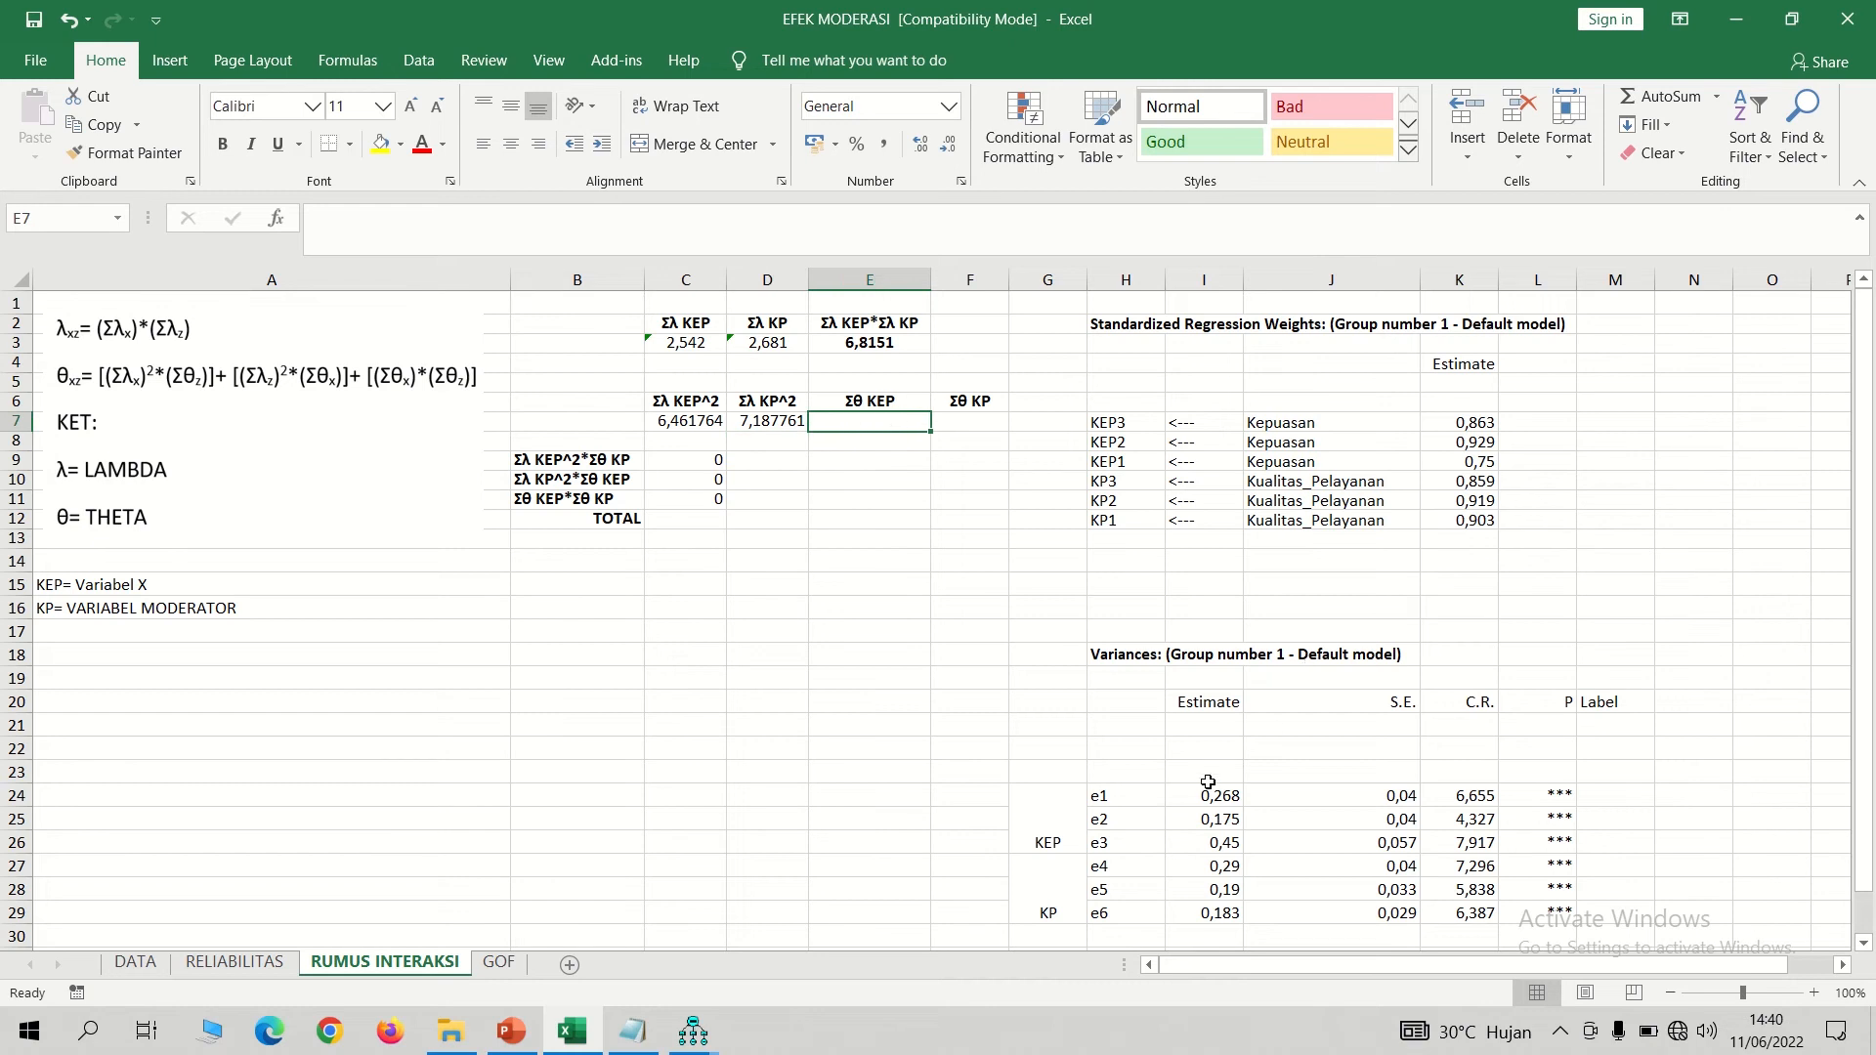
{"action": "type", "text": "=SUM("}
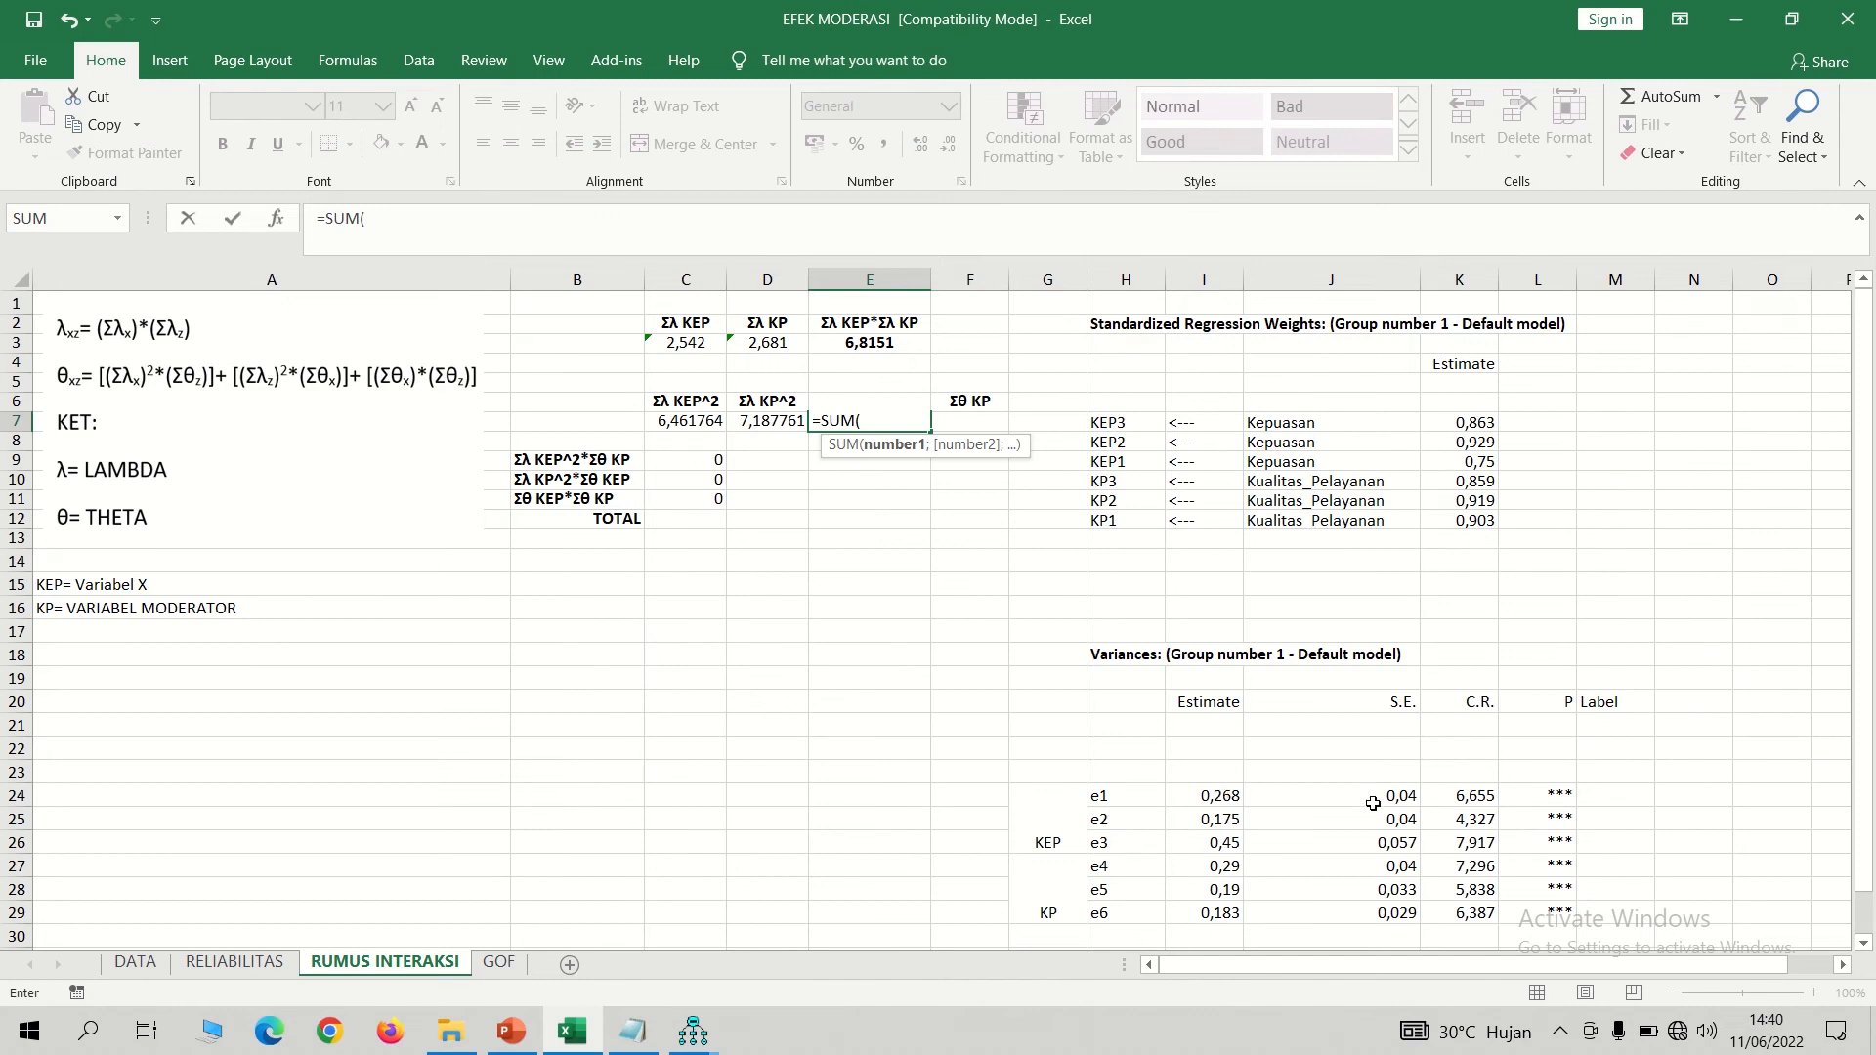
{"action": "left_click_drag", "start_coordinate": [1373, 795], "coordinate": [1375, 845]}
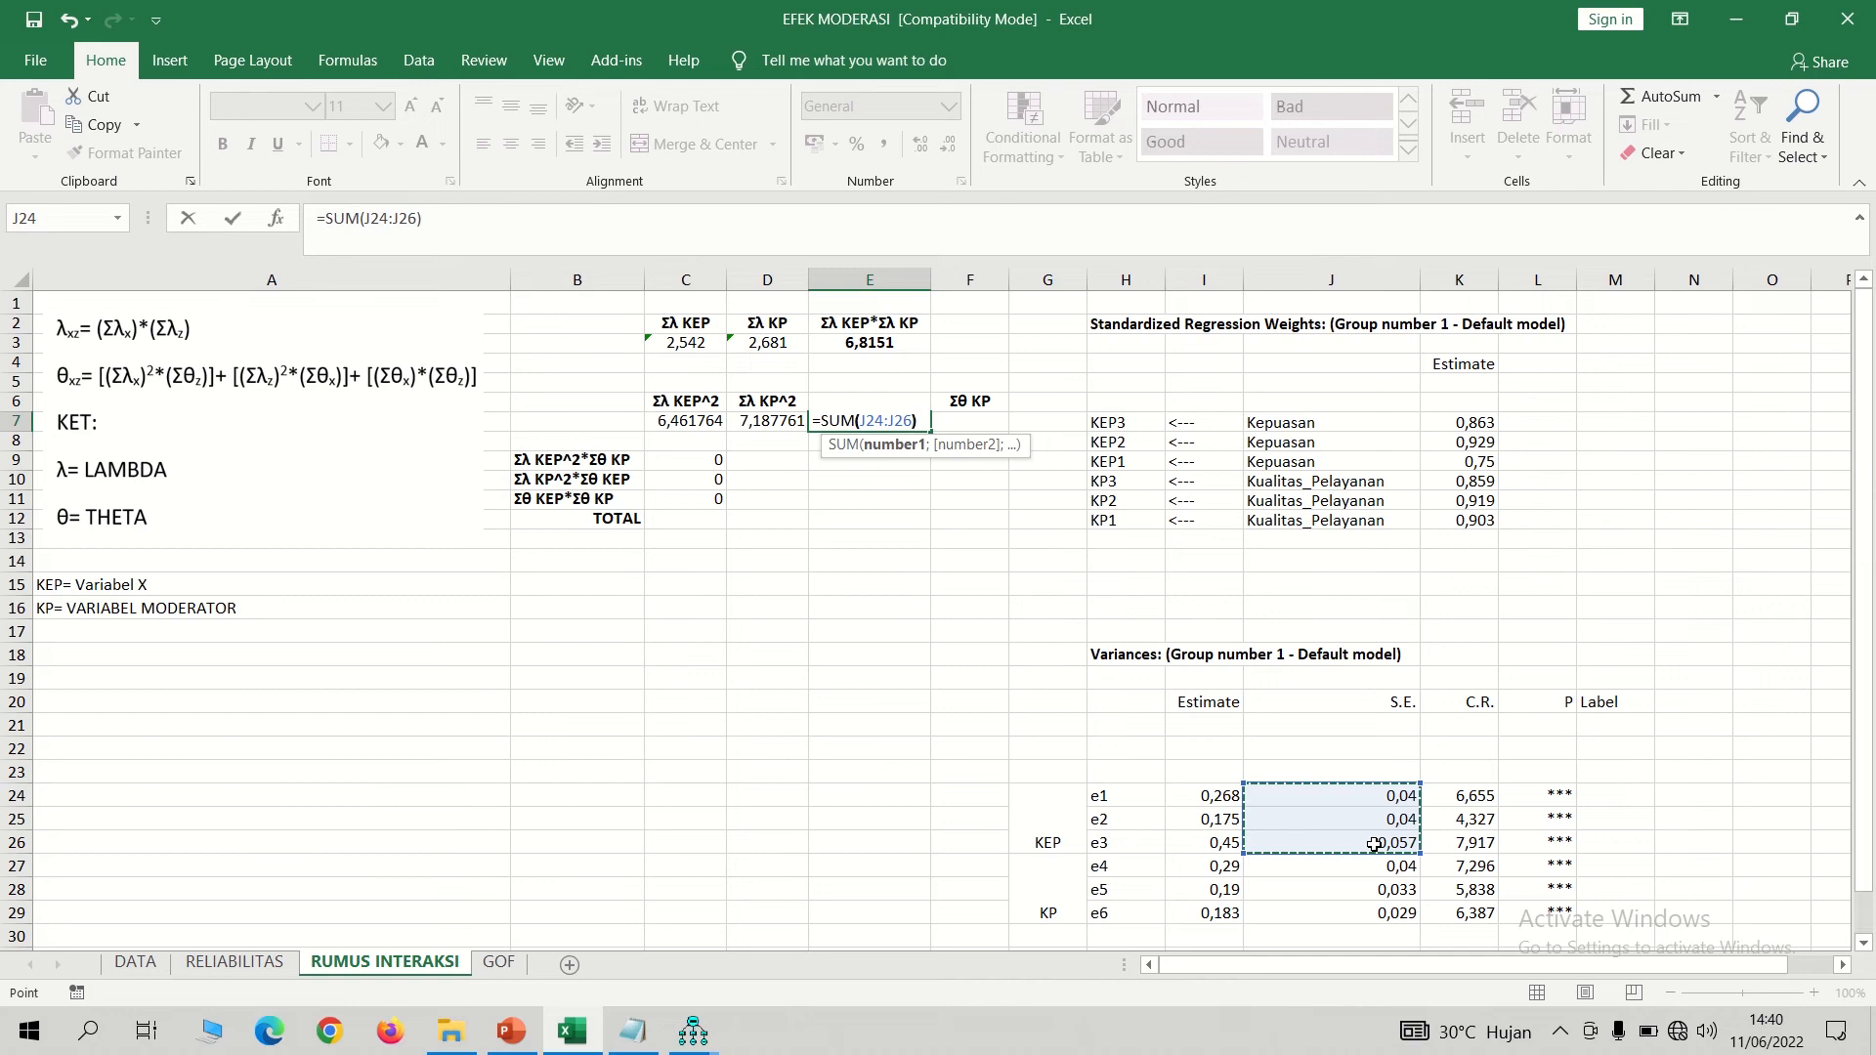
{"action": "key", "text": "Return"}
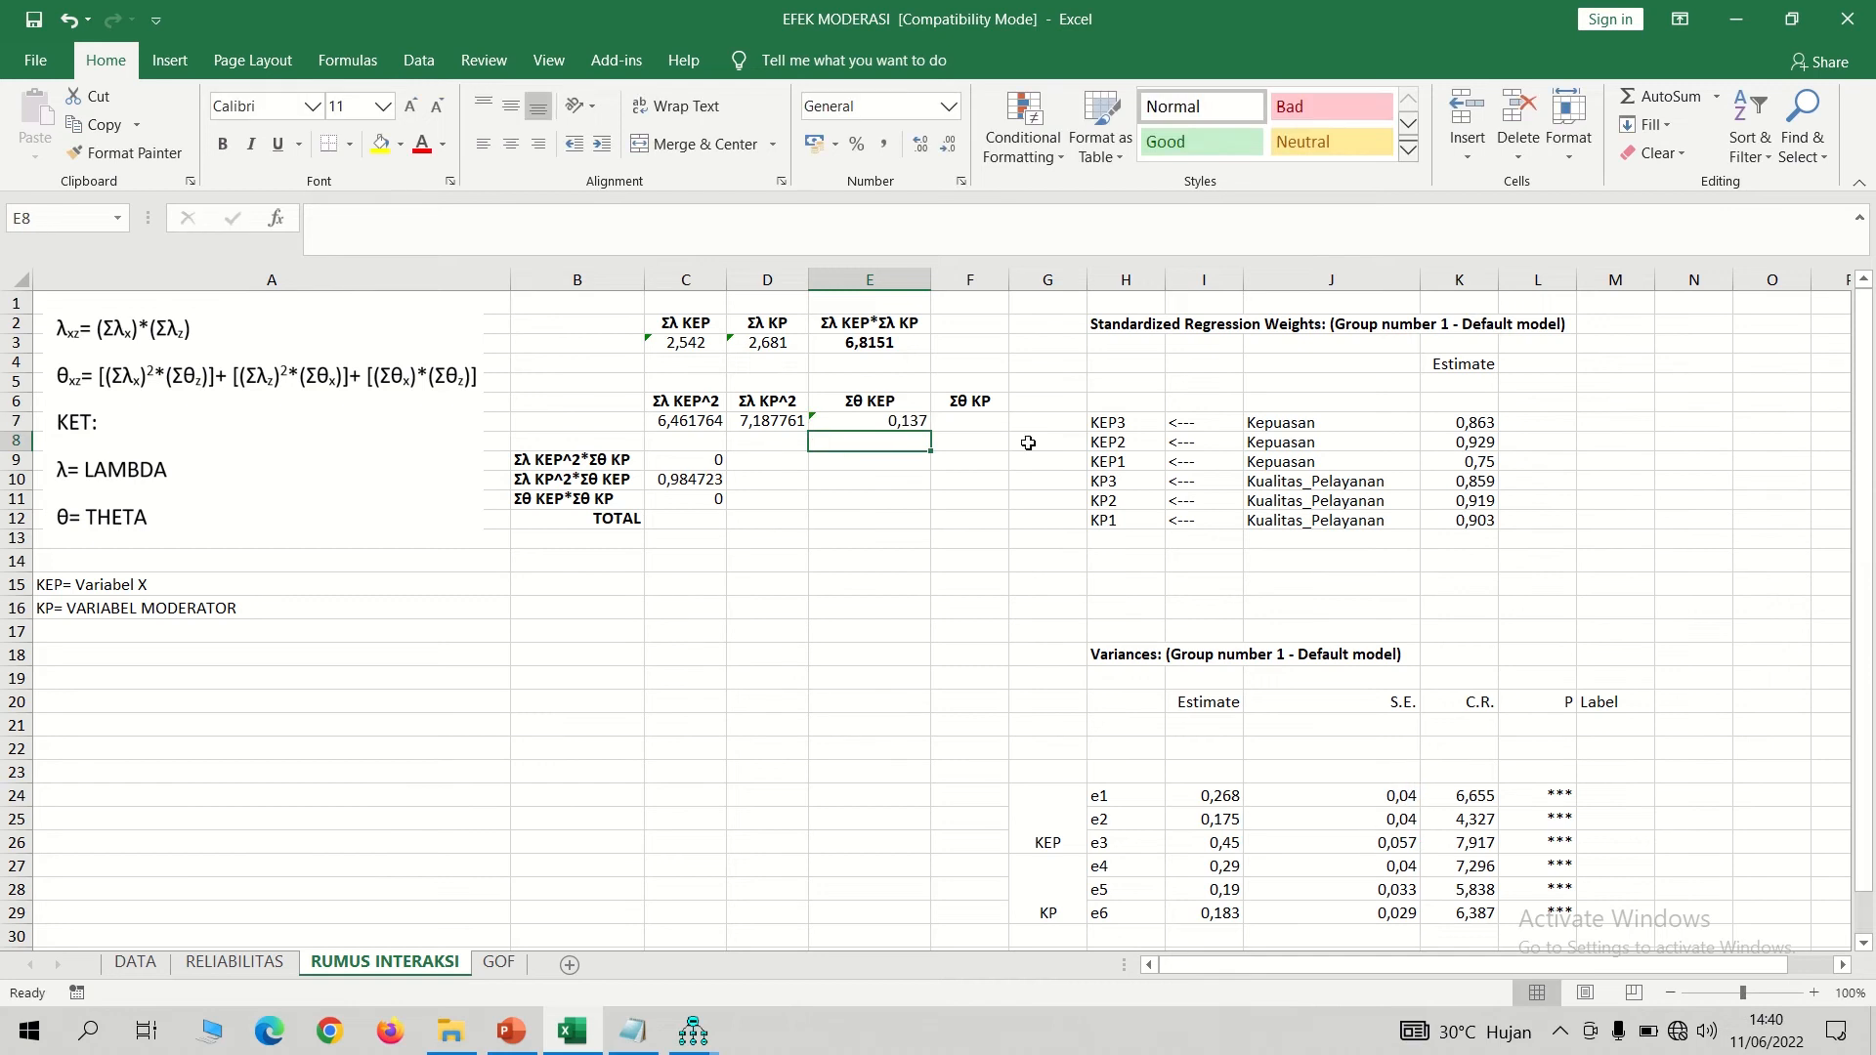
- Sum the S.E. values of e4 to e6 under Σθ KP in F7 with =SUM(J27:J29)
{"action": "left_click", "coordinate": [986, 426]}
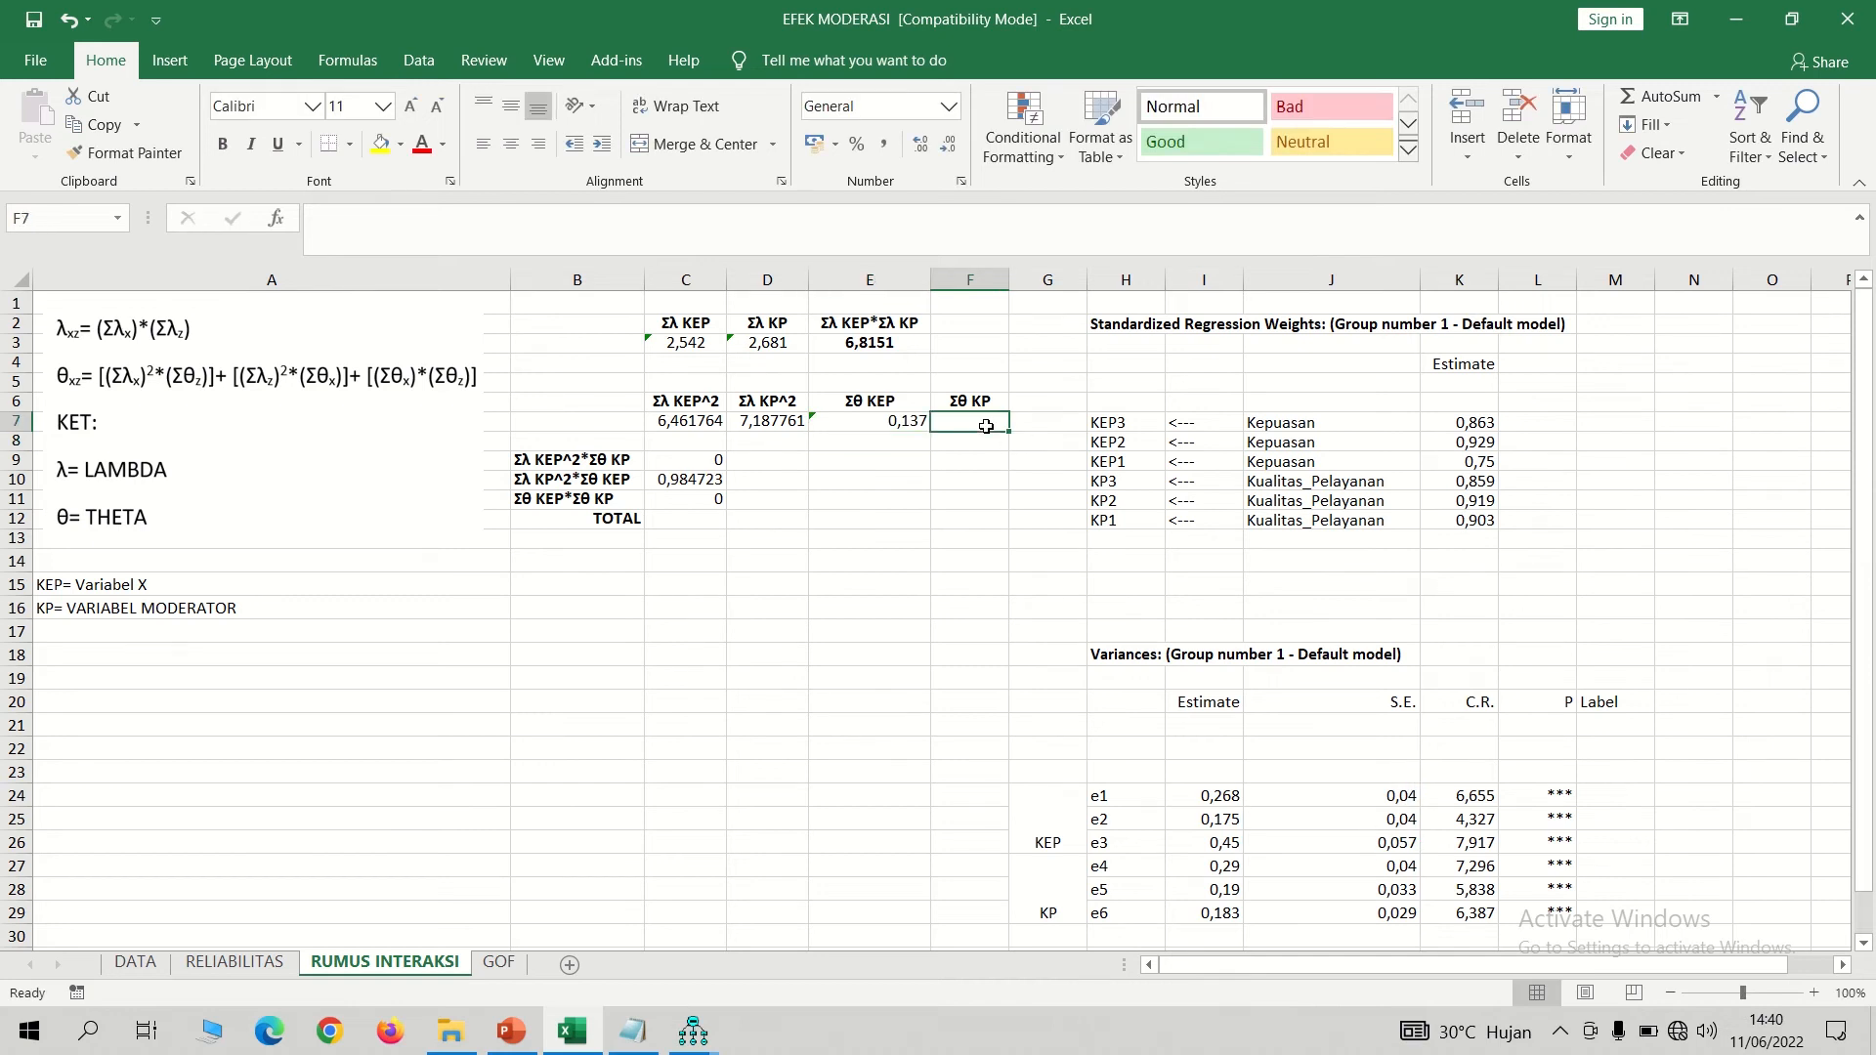
{"action": "type", "text": "=SUM("}
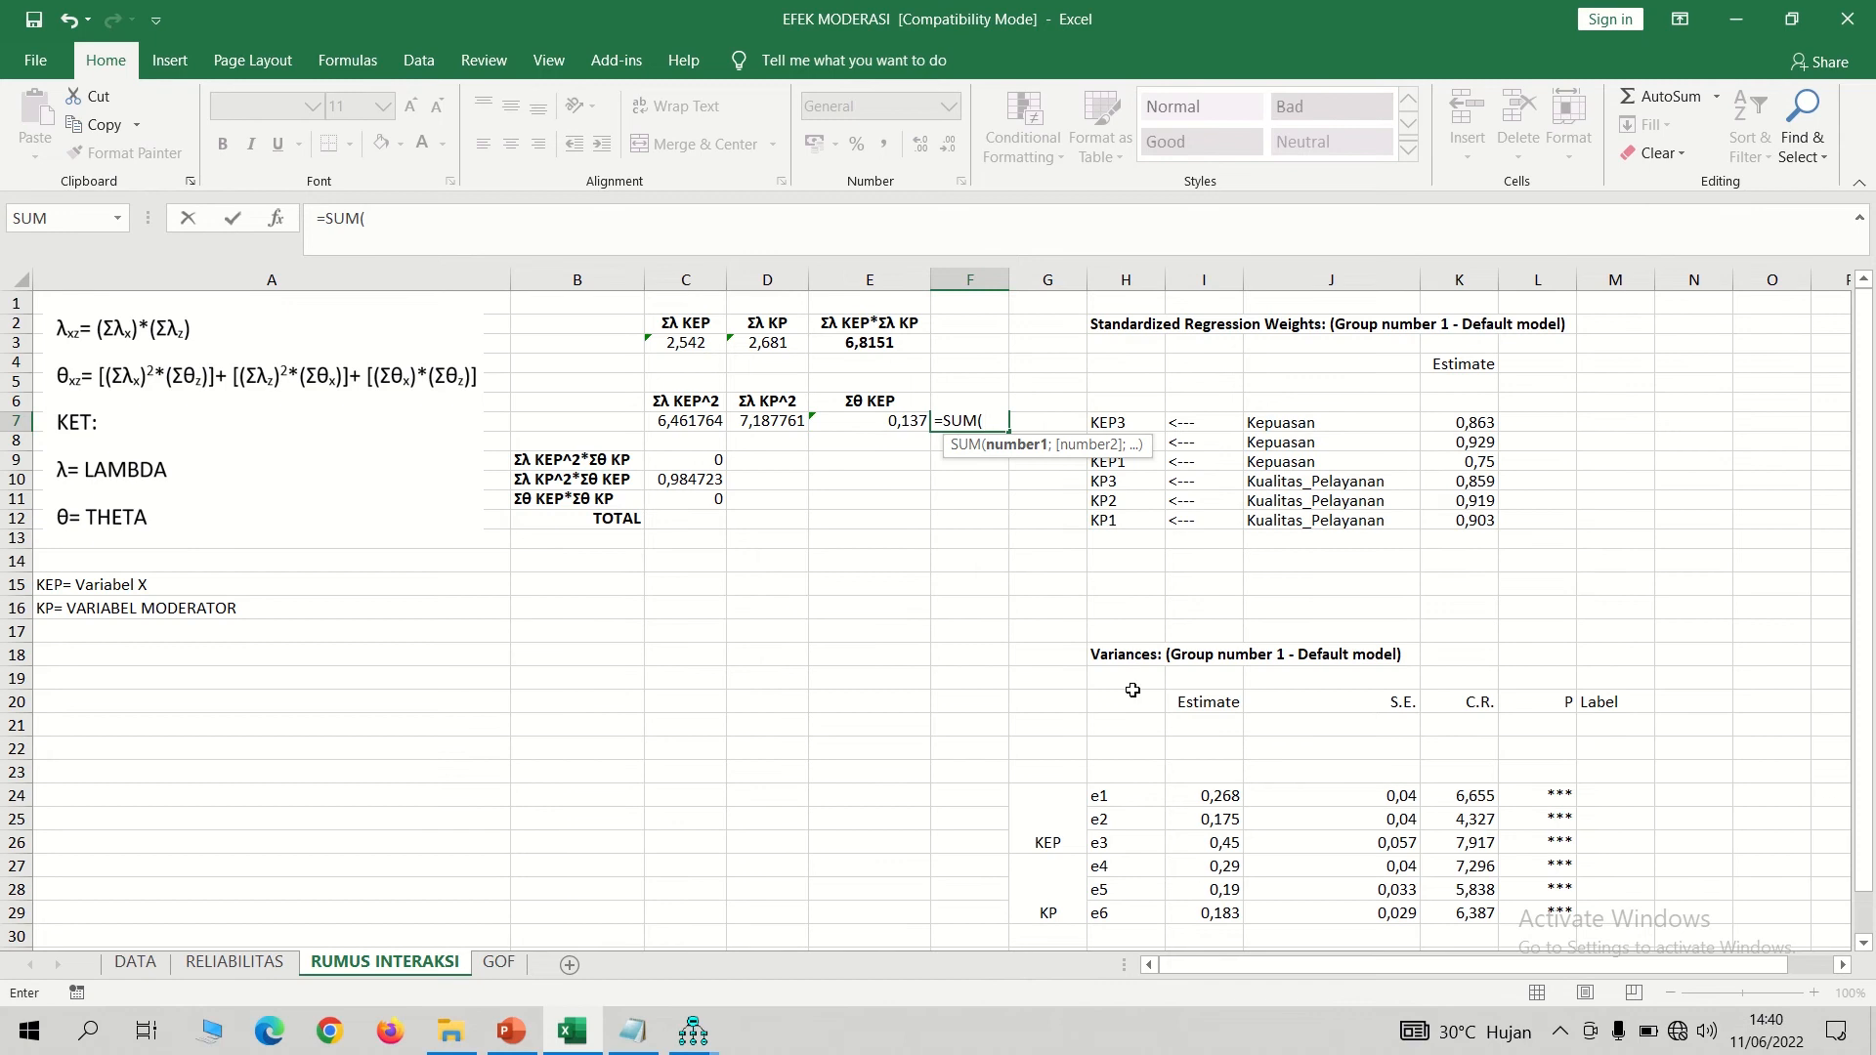
{"action": "scroll", "coordinate": [1868, 941], "scroll_direction": "down", "scroll_amount": 1}
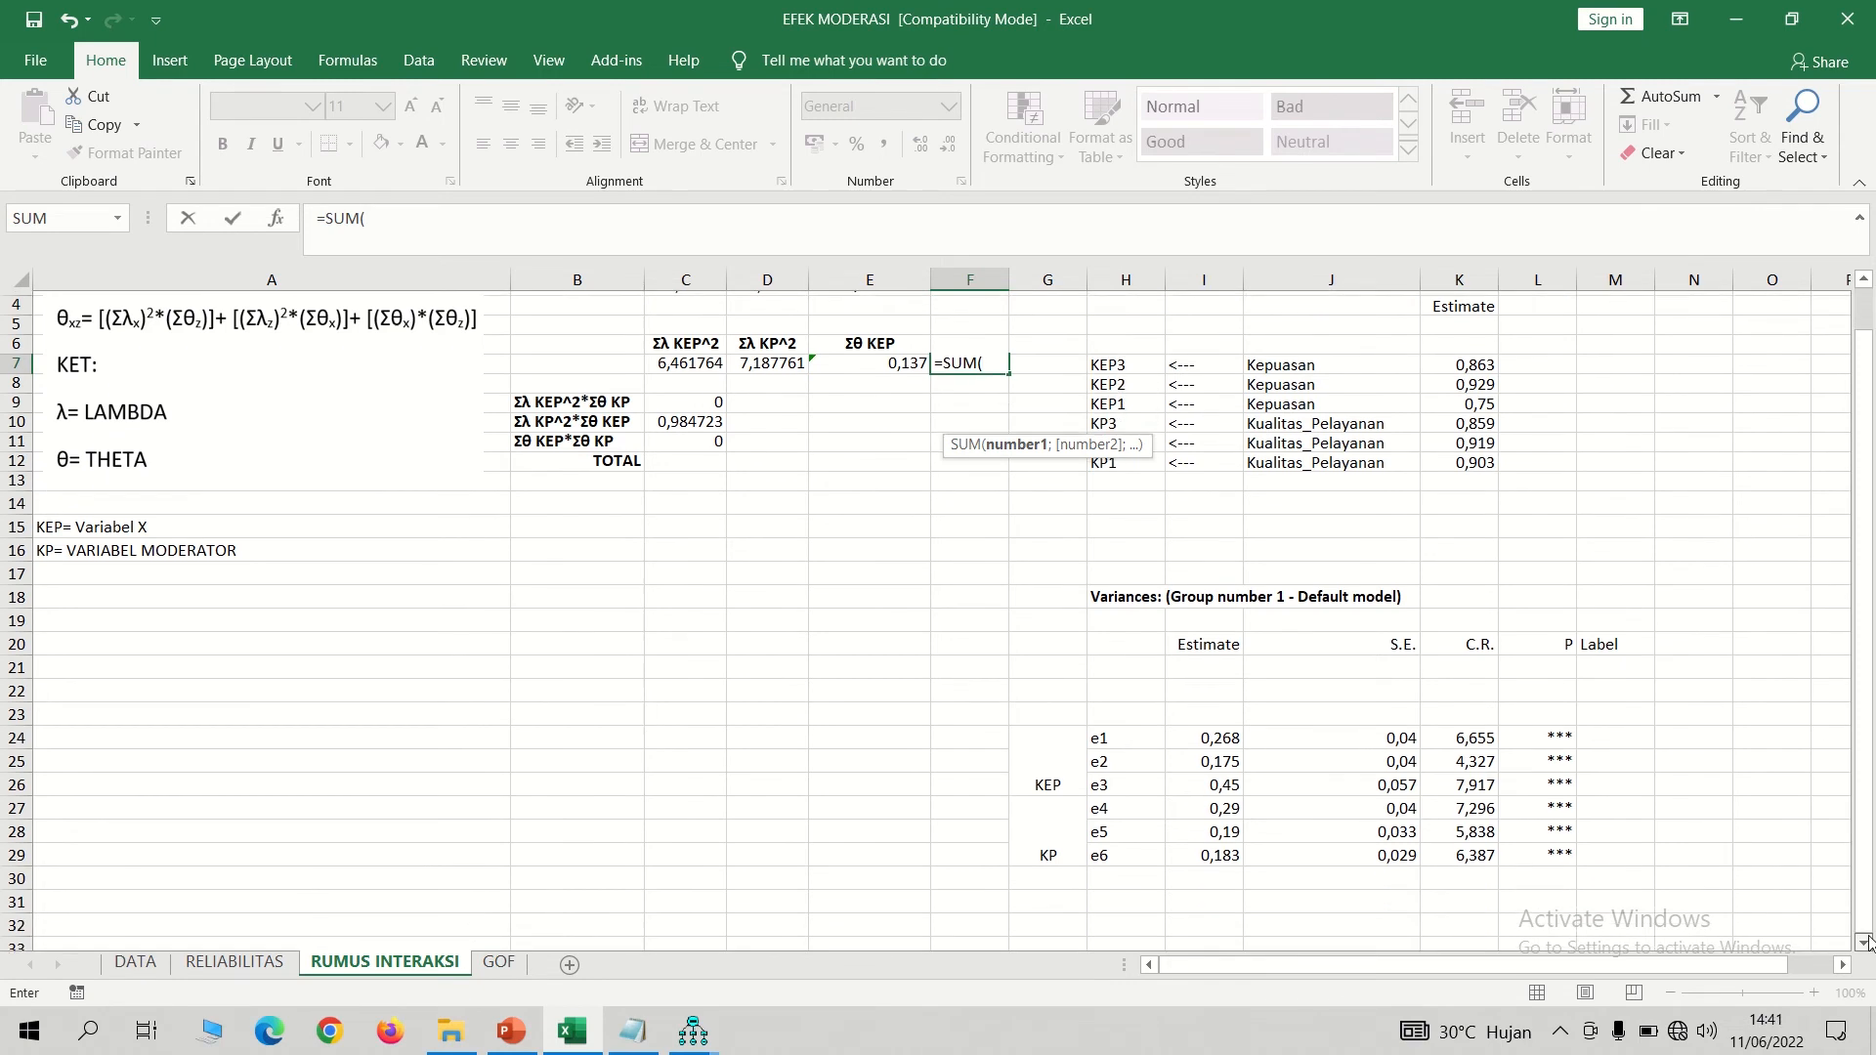
{"action": "left_click", "coordinate": [1373, 801]}
{"action": "left_click_drag", "start_coordinate": [1373, 801], "coordinate": [1379, 851]}
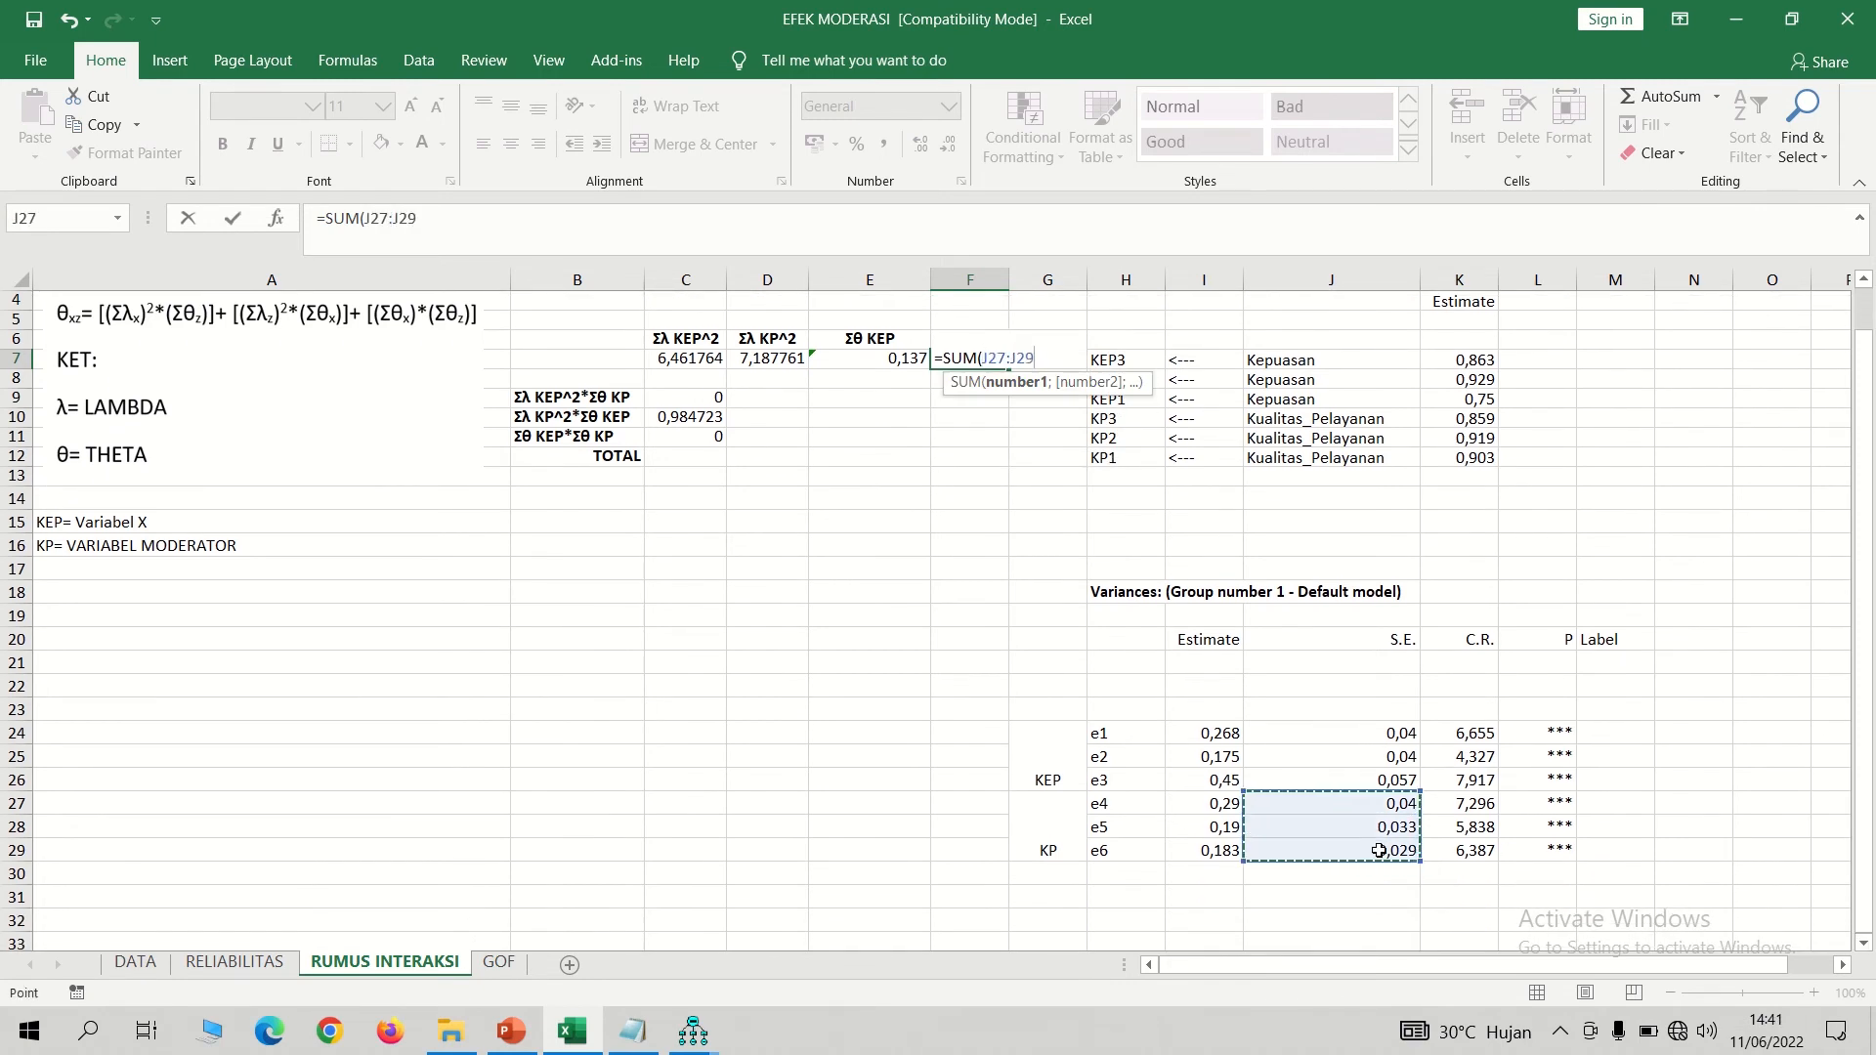
{"action": "type", "text": ")"}
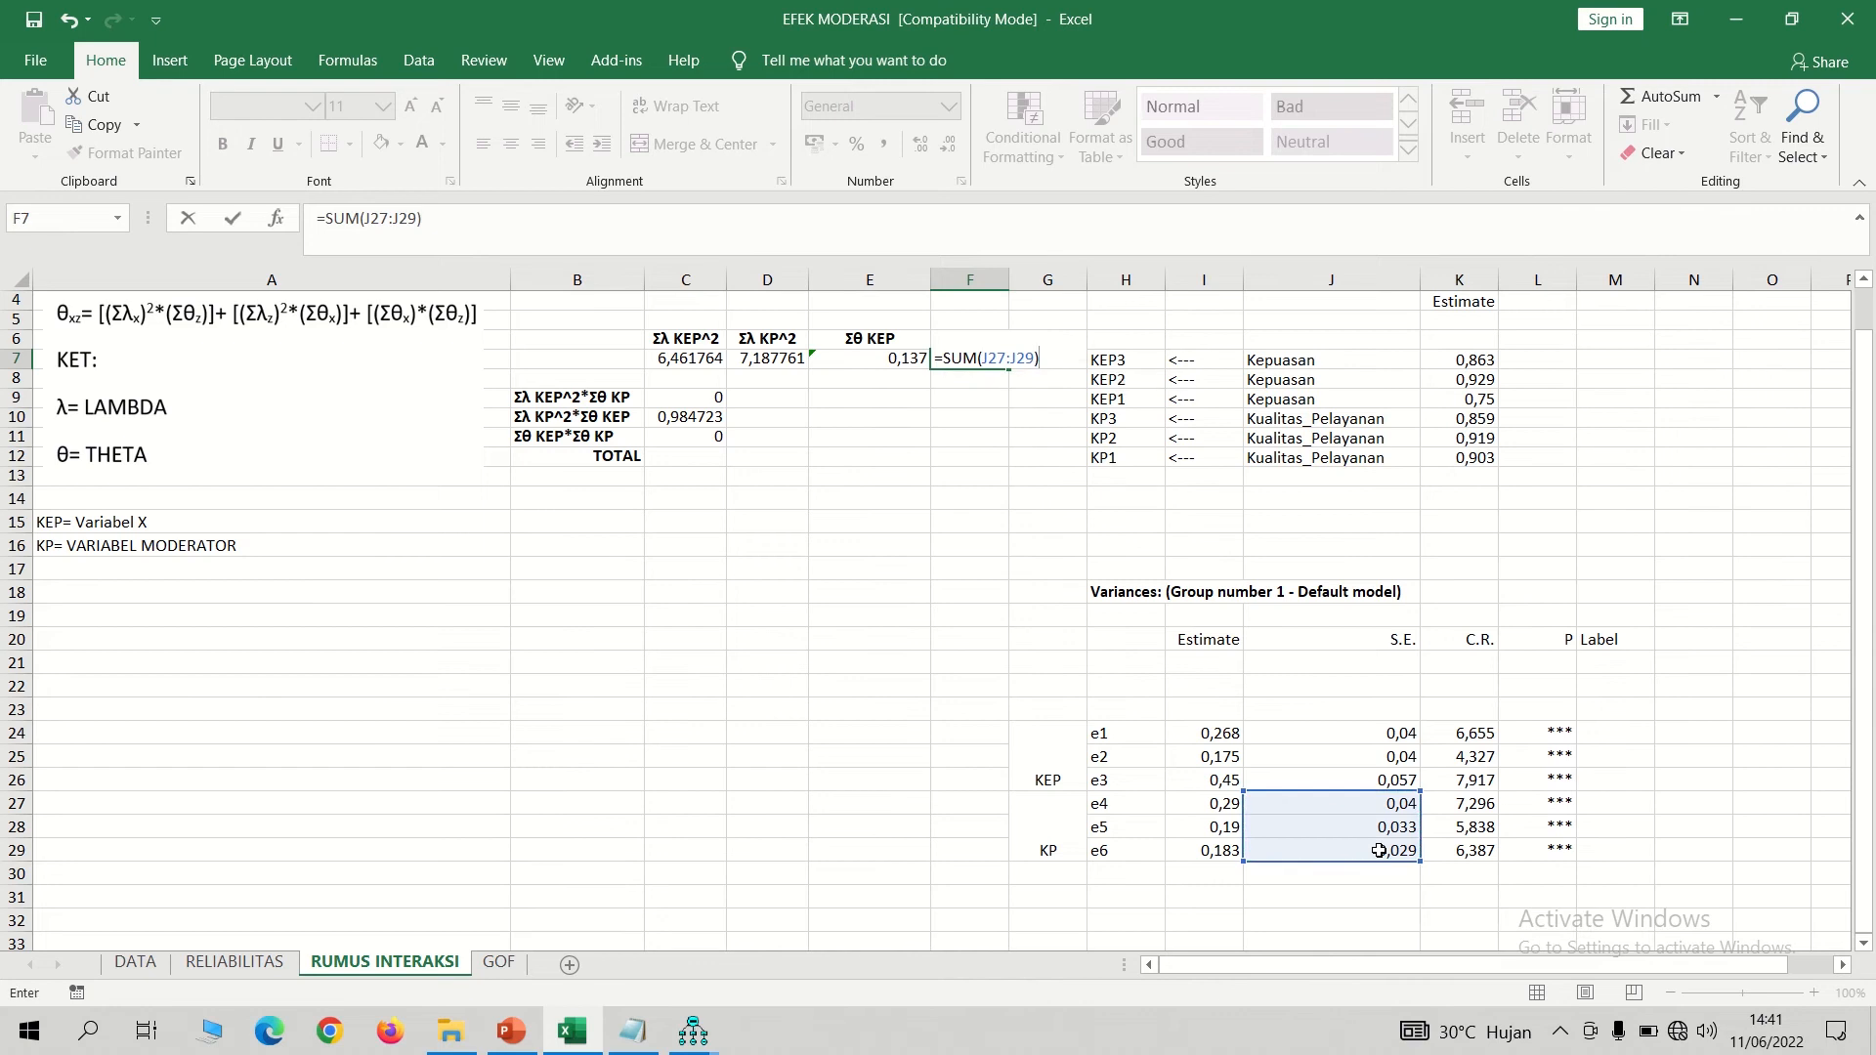
{"action": "key", "text": "Return"}
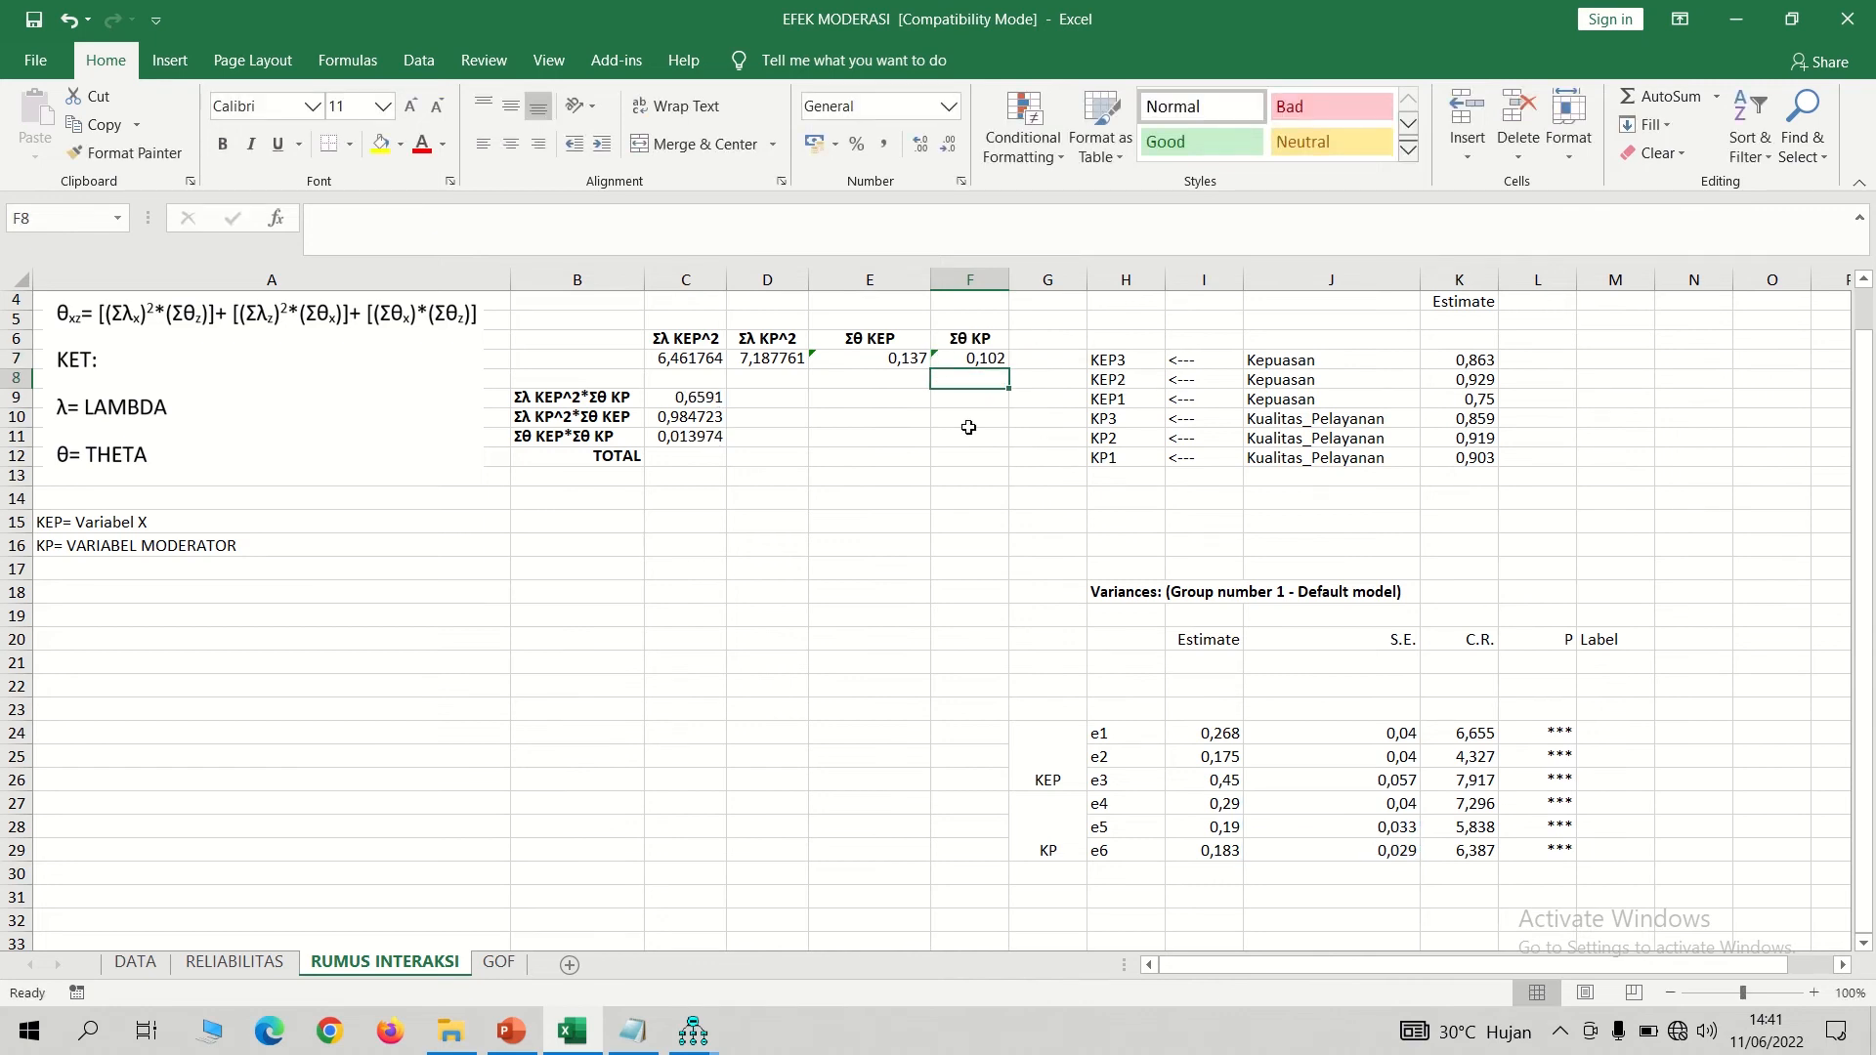
- Clear the existing product formulas in C9:C11 and select C9 beside Σλ KEP^2*Σθ KP
{"action": "left_click_drag", "start_coordinate": [1863, 486], "coordinate": [1863, 442]}
{"action": "left_click_drag", "start_coordinate": [686, 460], "coordinate": [685, 503]}
{"action": "key", "text": "Delete"}
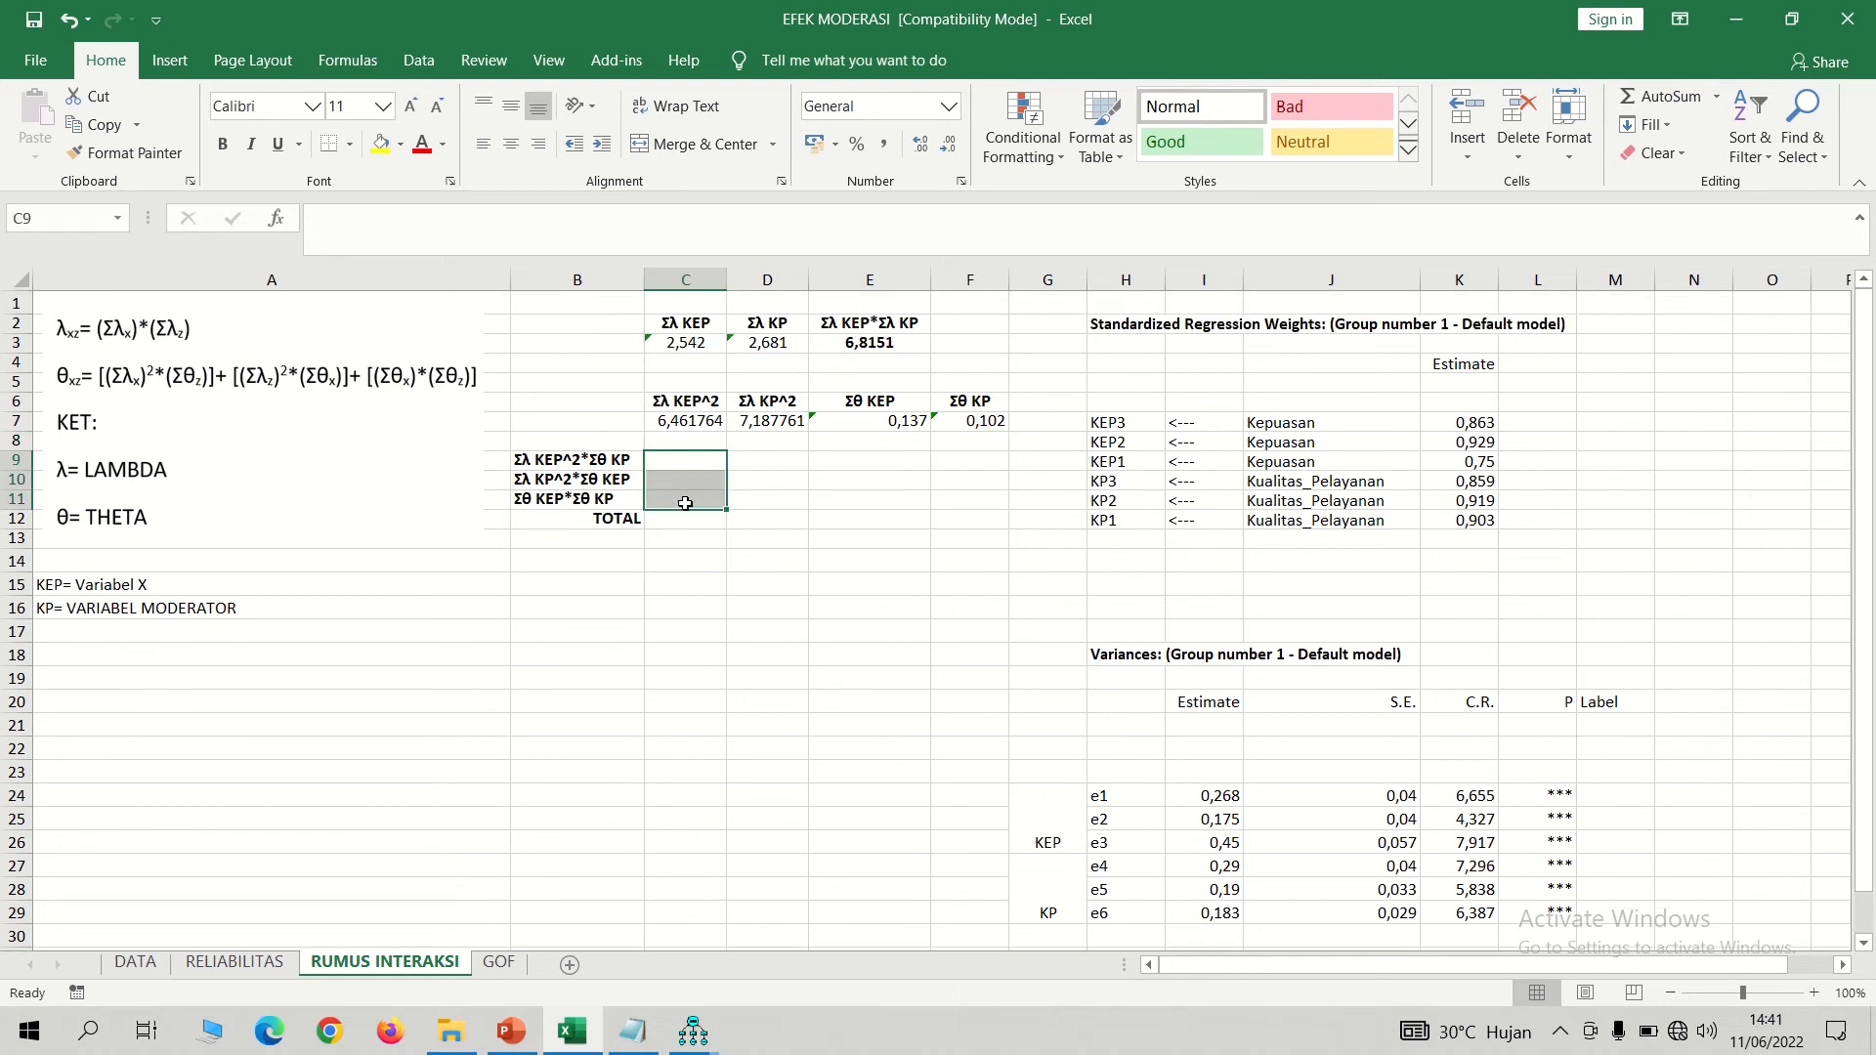
{"action": "left_click", "coordinate": [734, 570]}
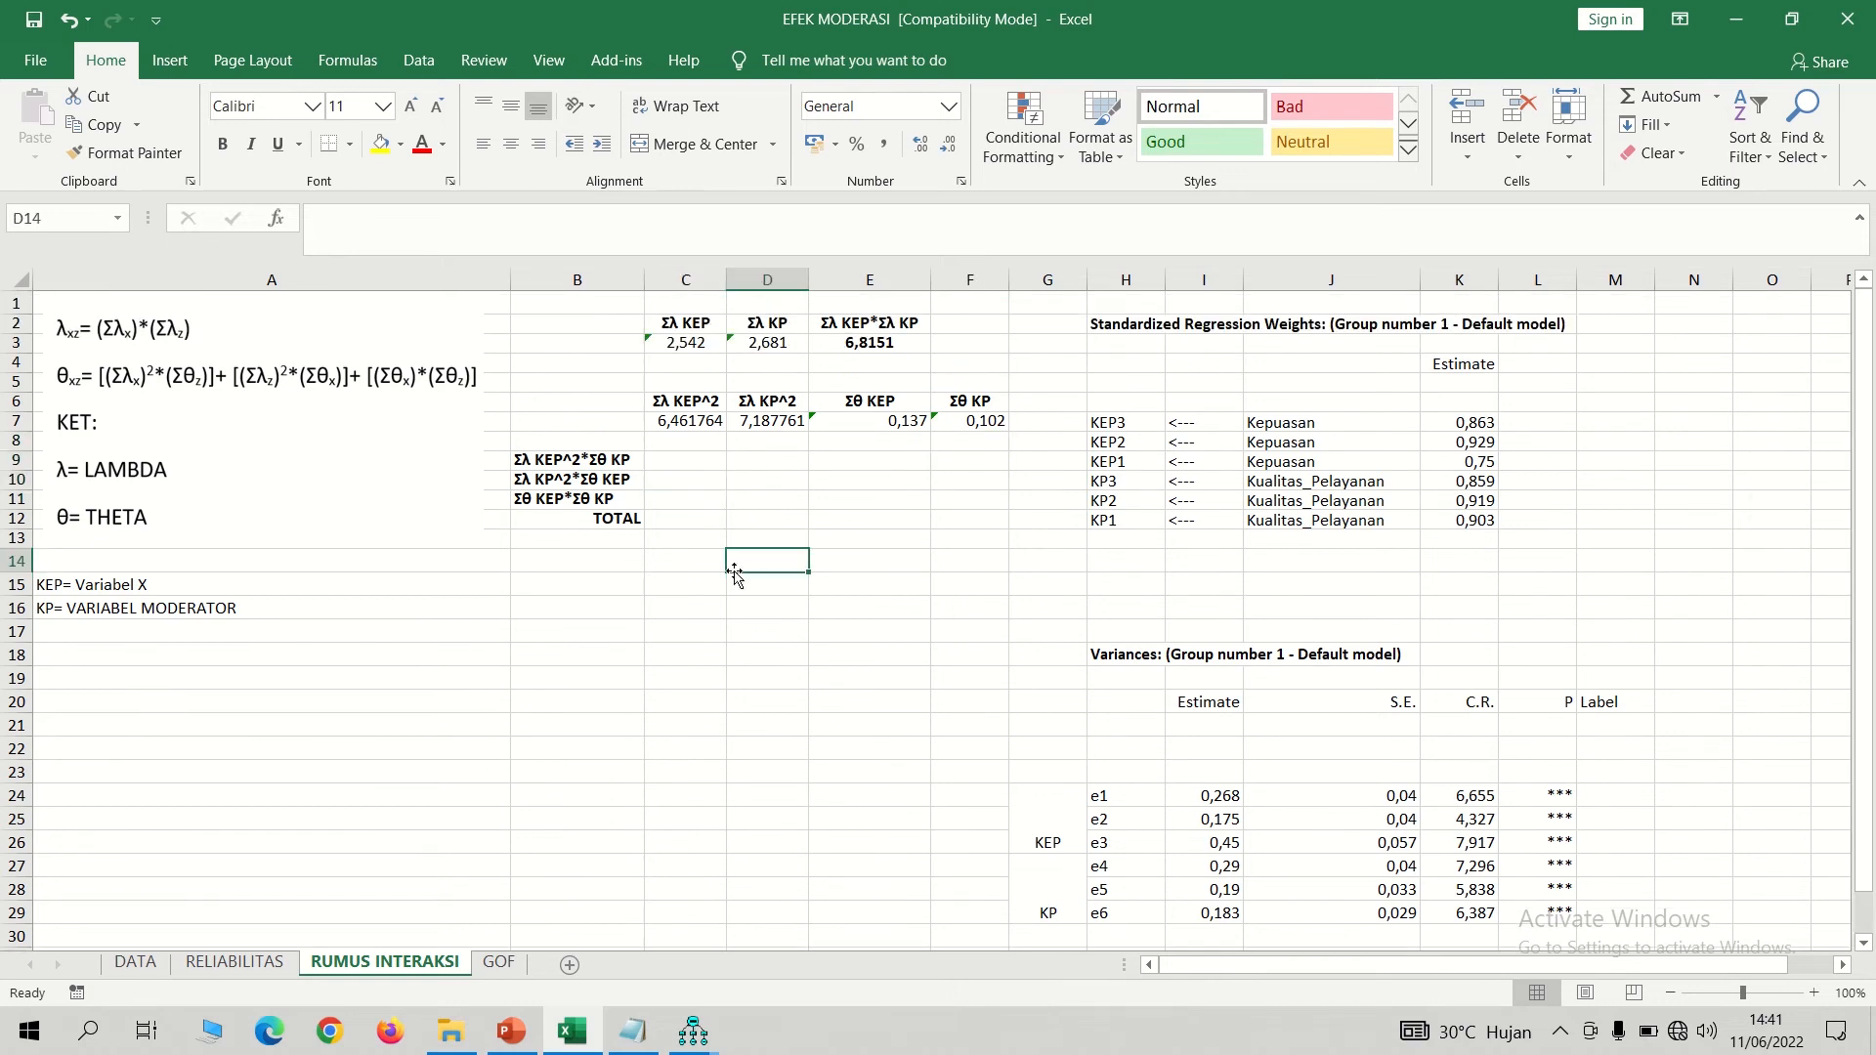
{"action": "left_click", "coordinate": [683, 460]}
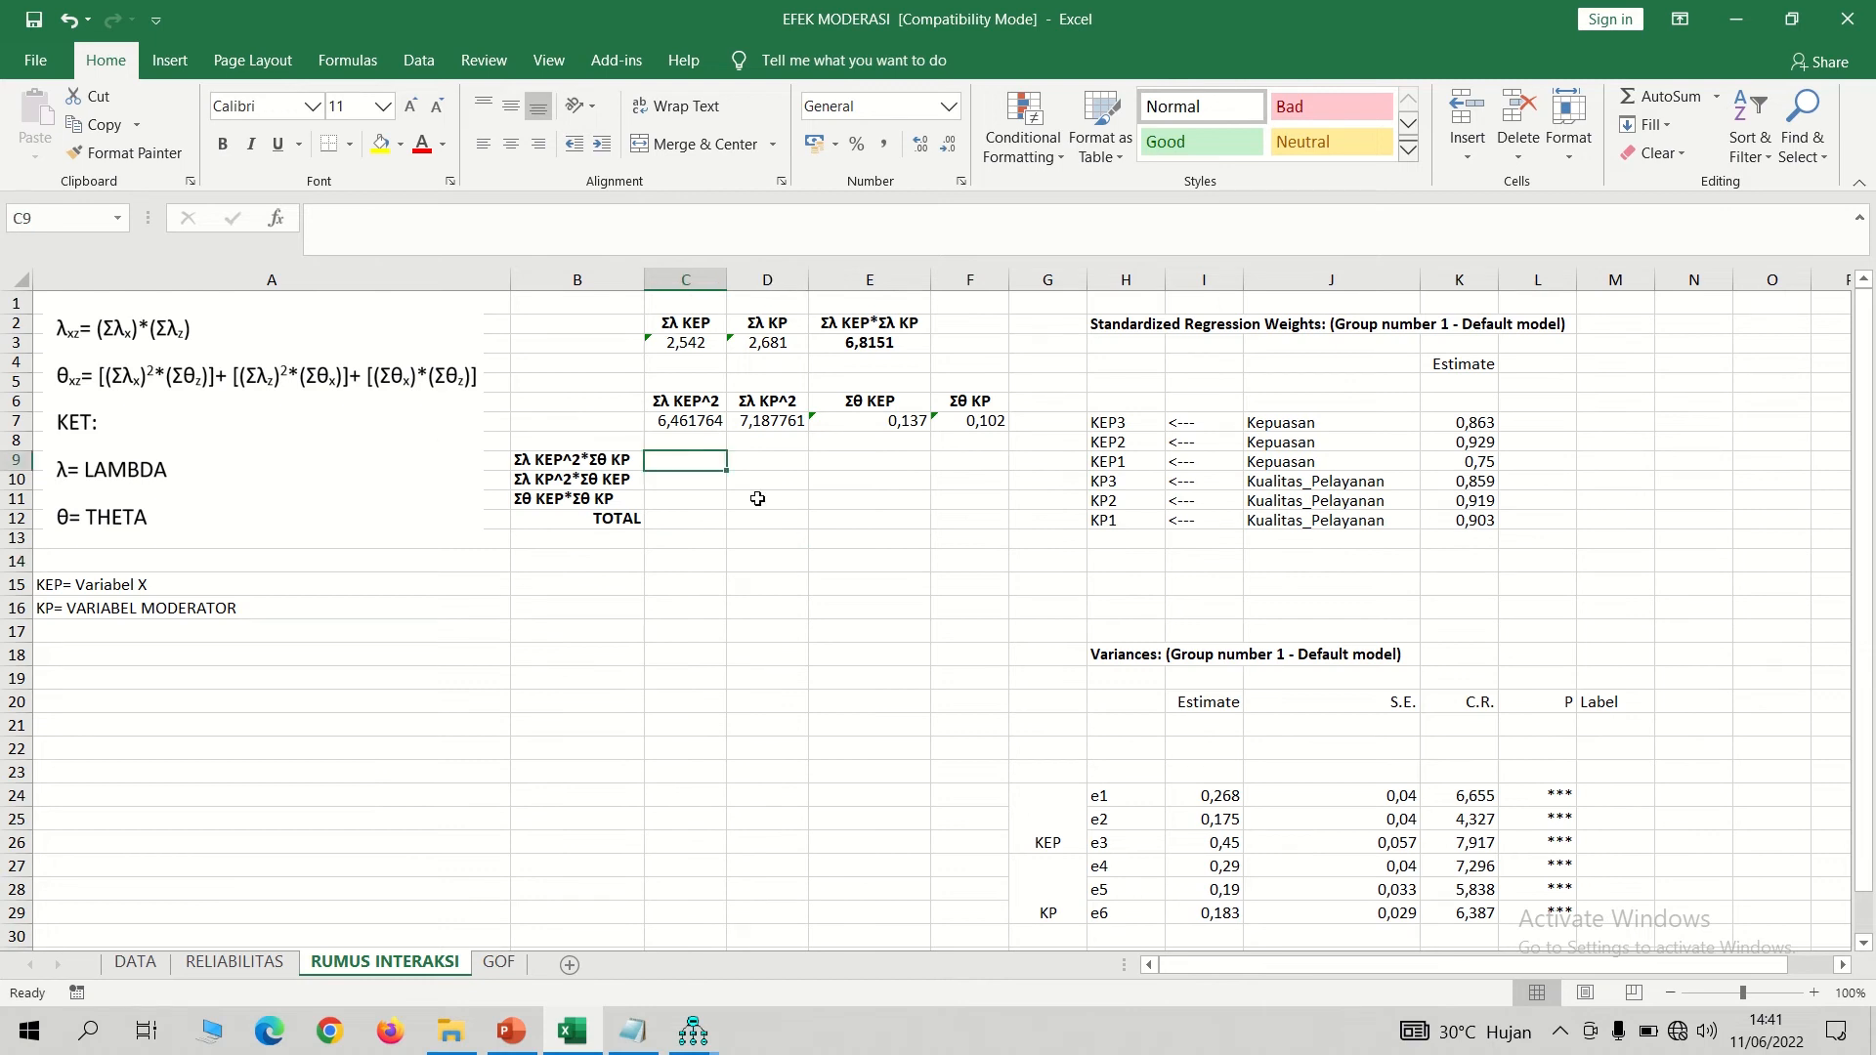
- Multiply the squared KEP loading sum by Σθ KP in C9 with =C7*F7
{"action": "type", "text": "="}
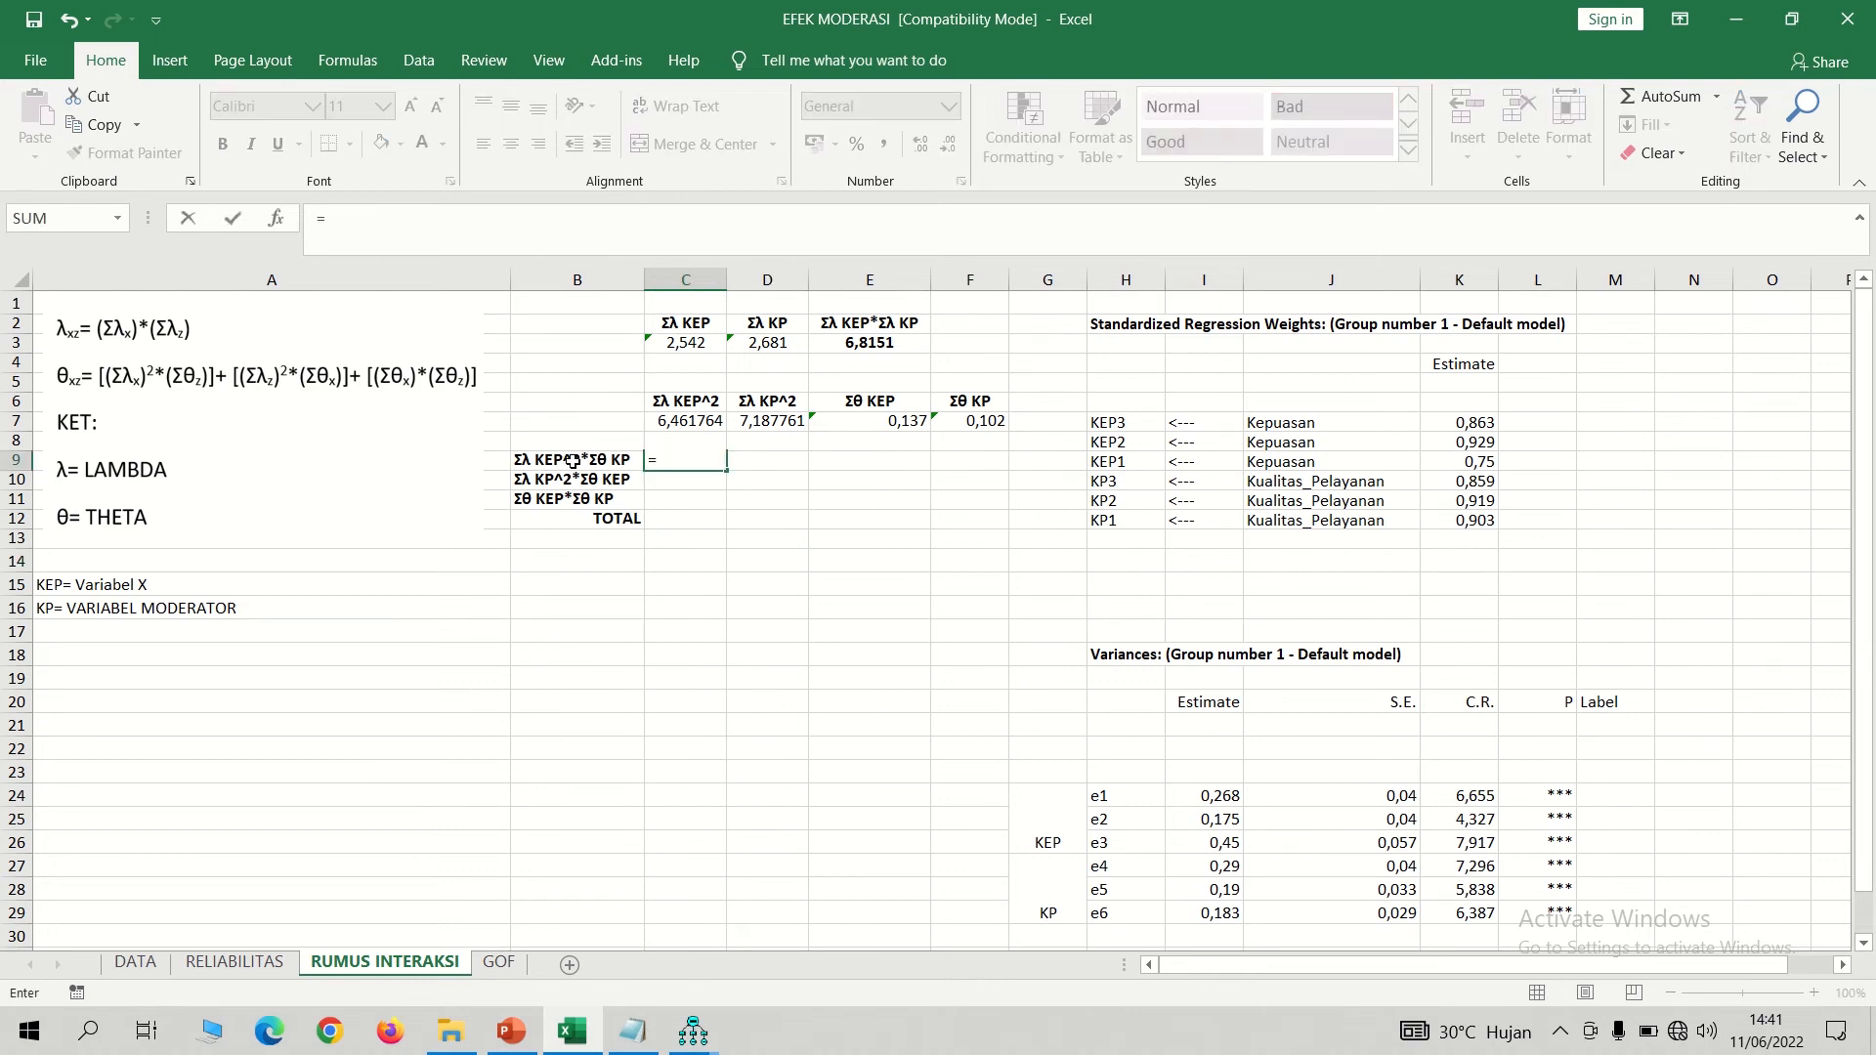
{"action": "left_click", "coordinate": [694, 418]}
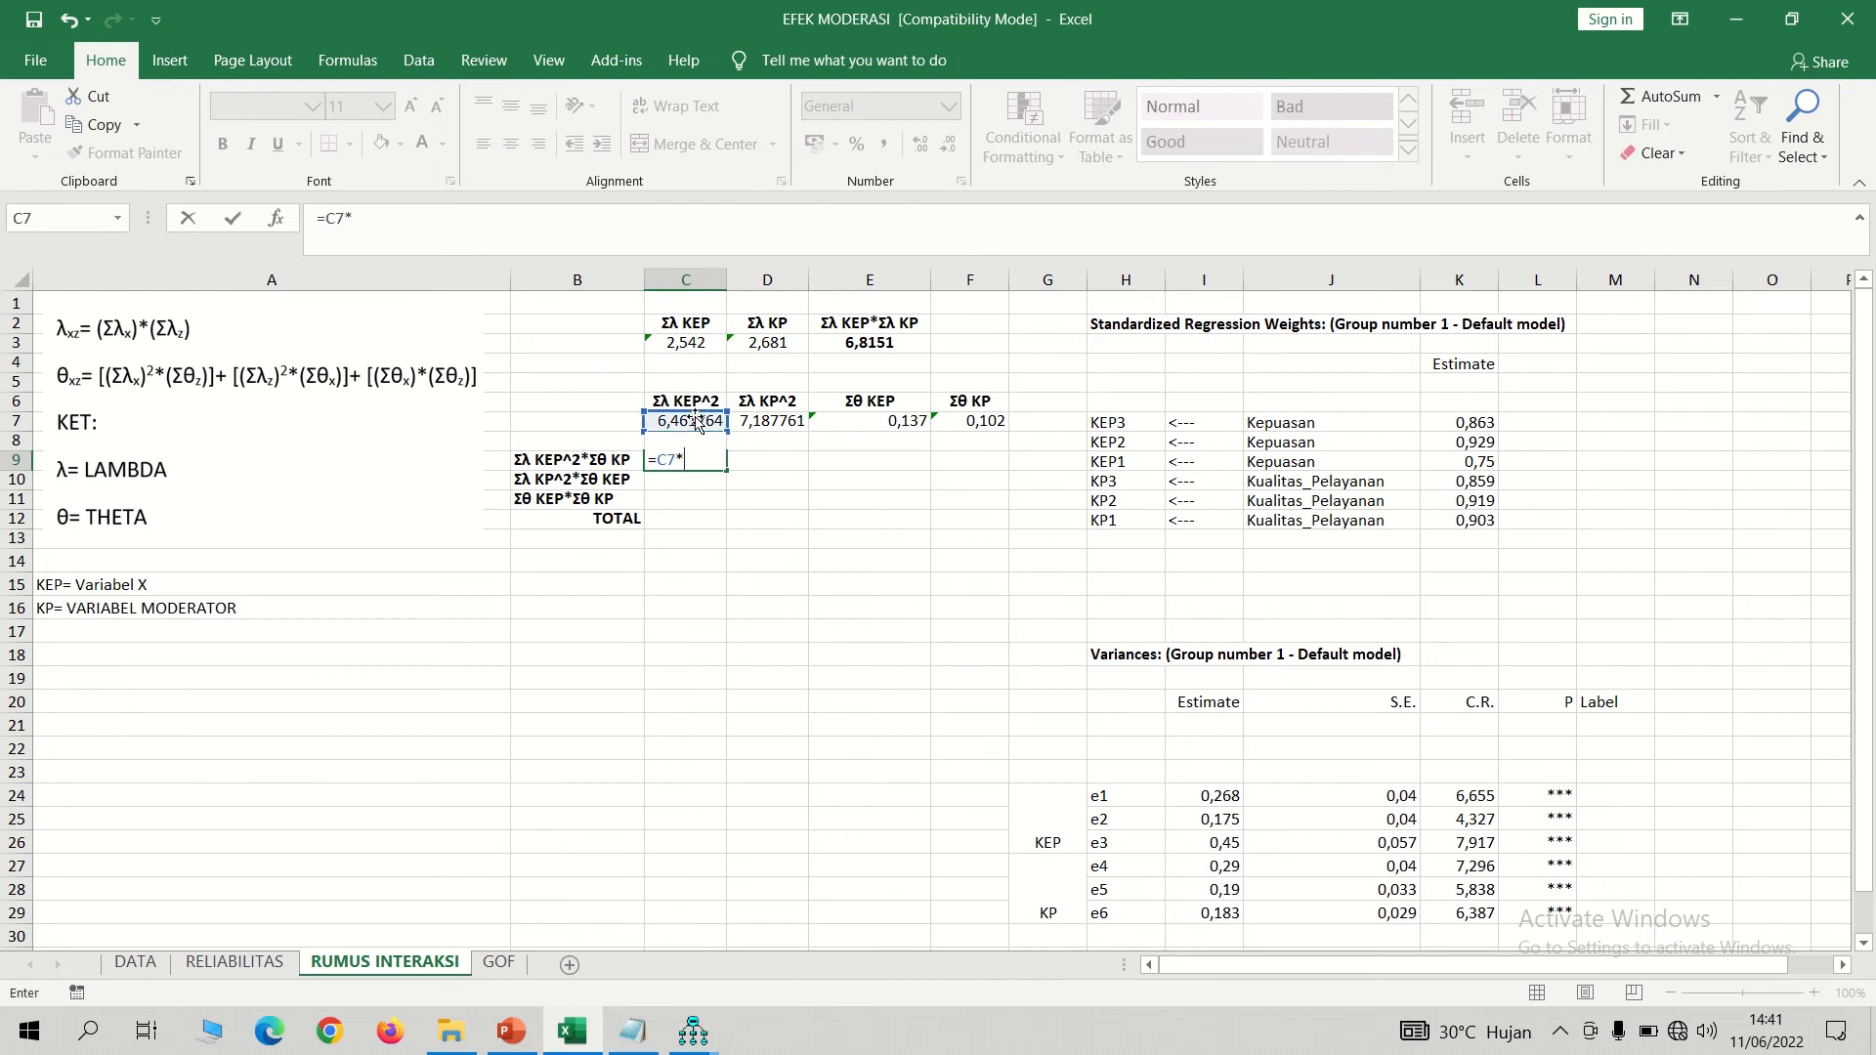
{"action": "type", "text": "*"}
{"action": "left_click", "coordinate": [975, 418]}
{"action": "key", "text": "Return"}
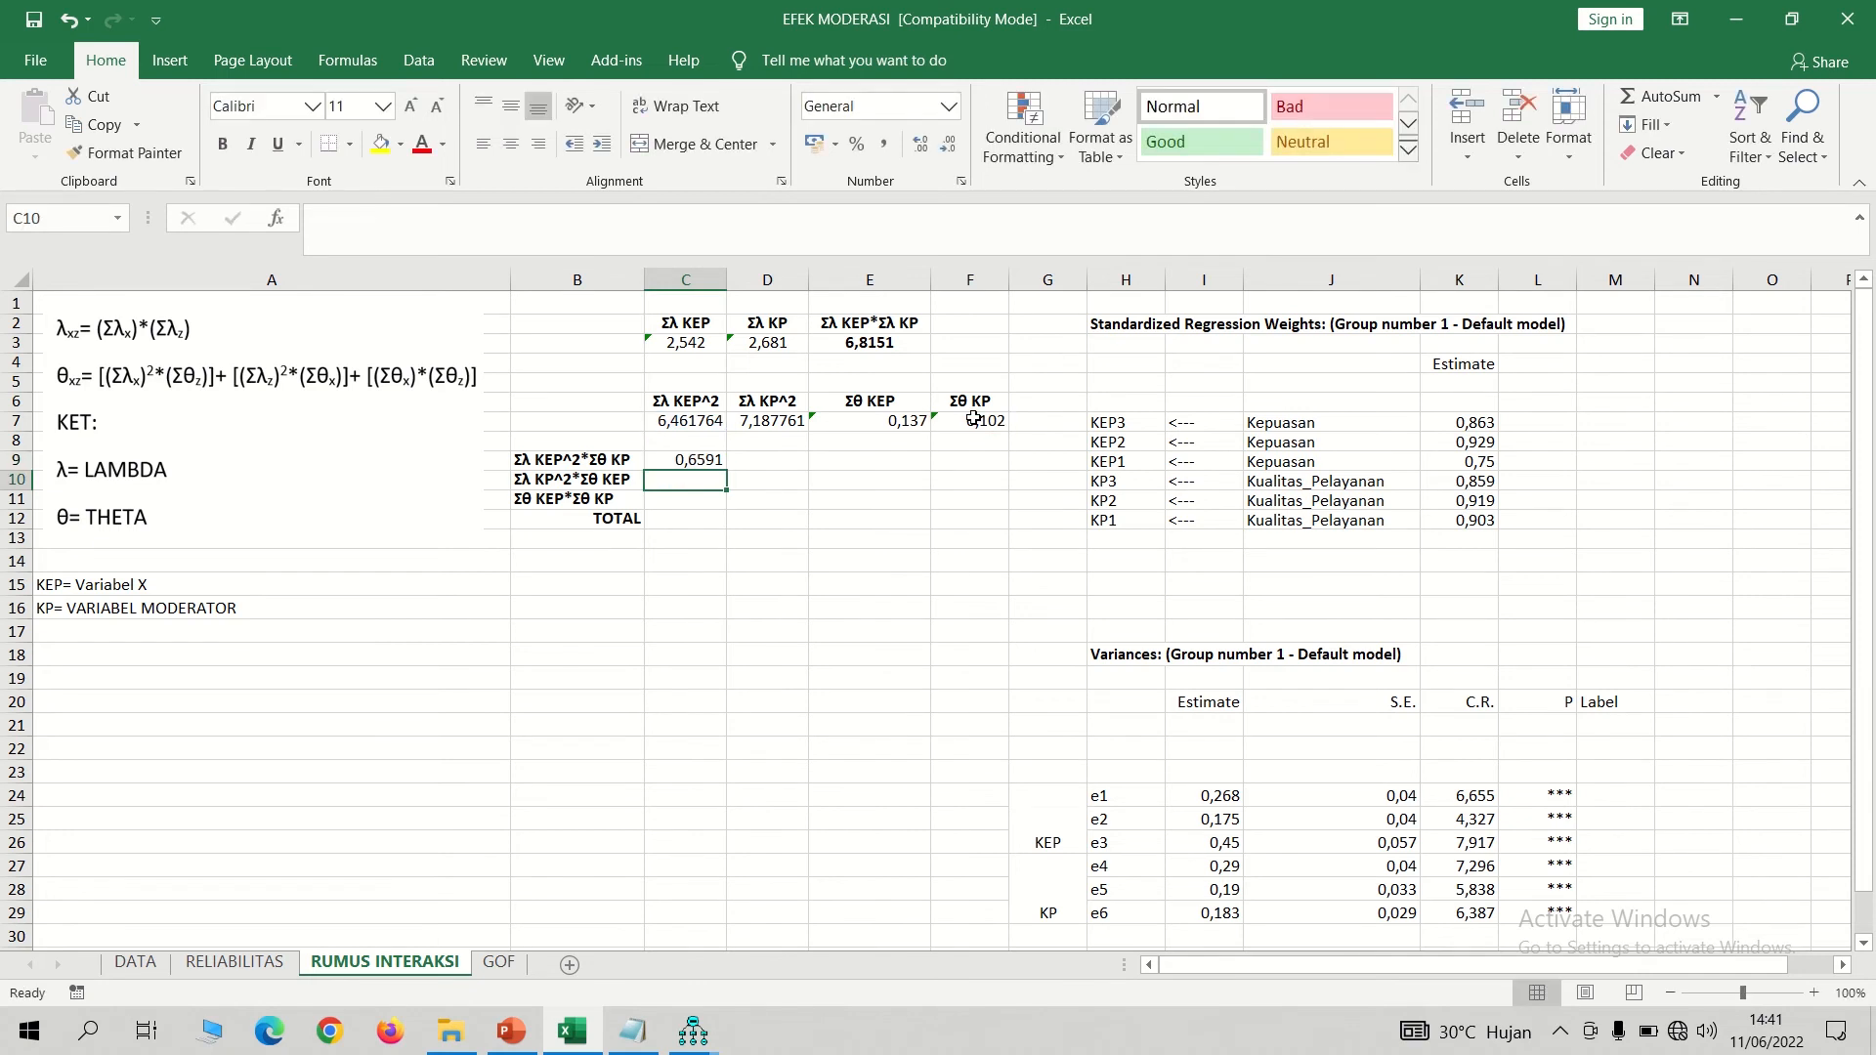
- Multiply the squared KP loading sum by Σθ KEP in C10 with =D7*E7
{"action": "type", "text": "="}
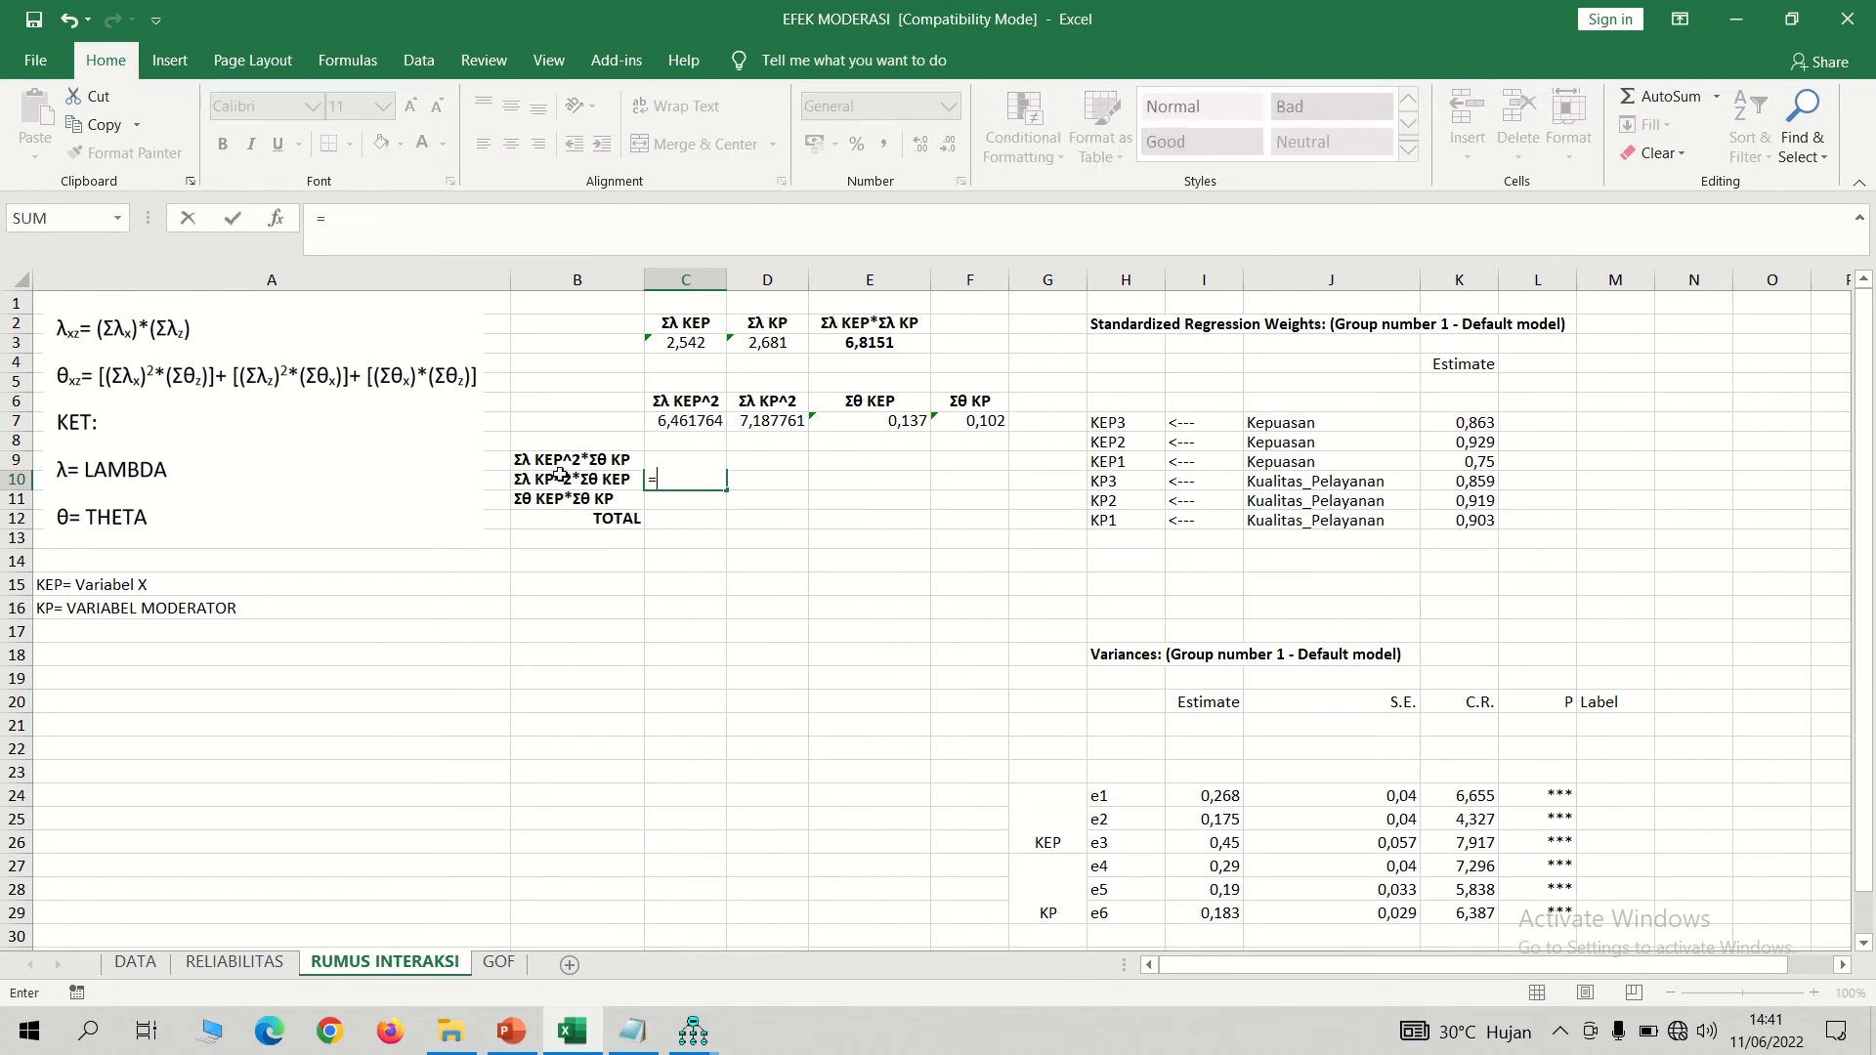
{"action": "left_click", "coordinate": [771, 419]}
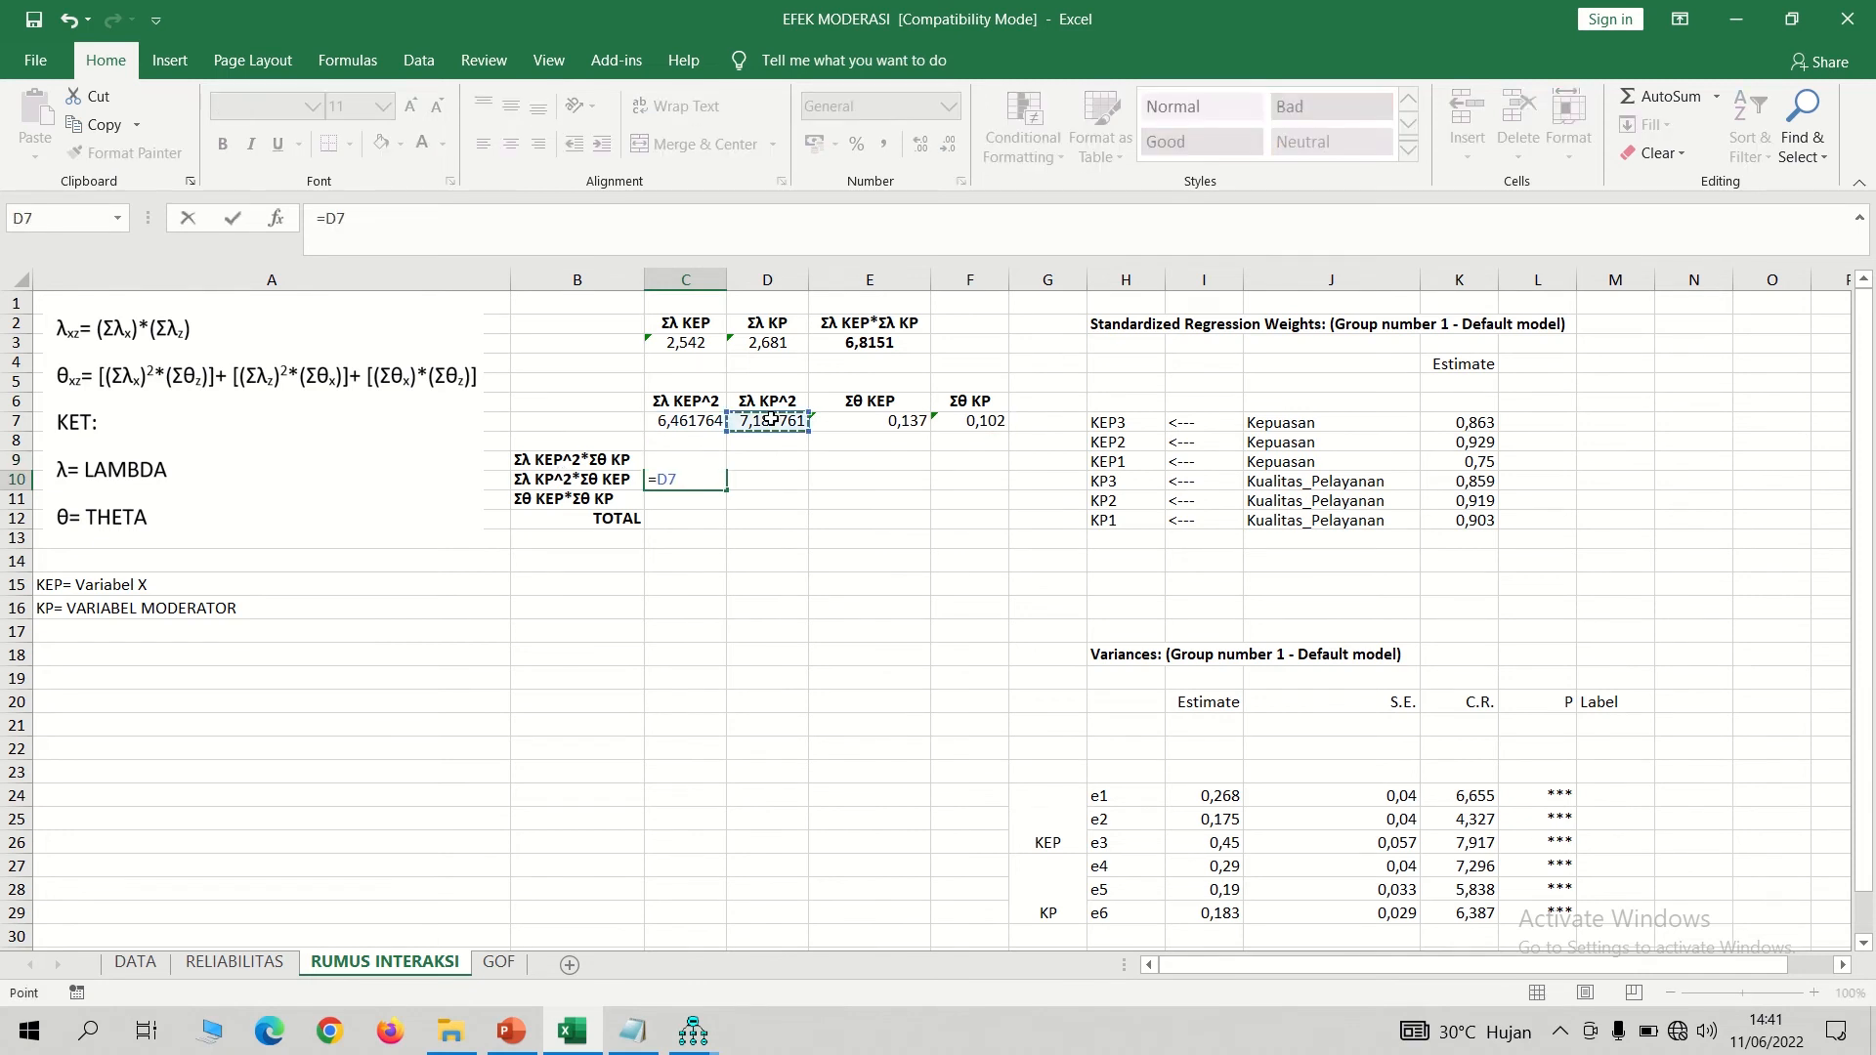
{"action": "type", "text": "*"}
{"action": "left_click", "coordinate": [864, 427]}
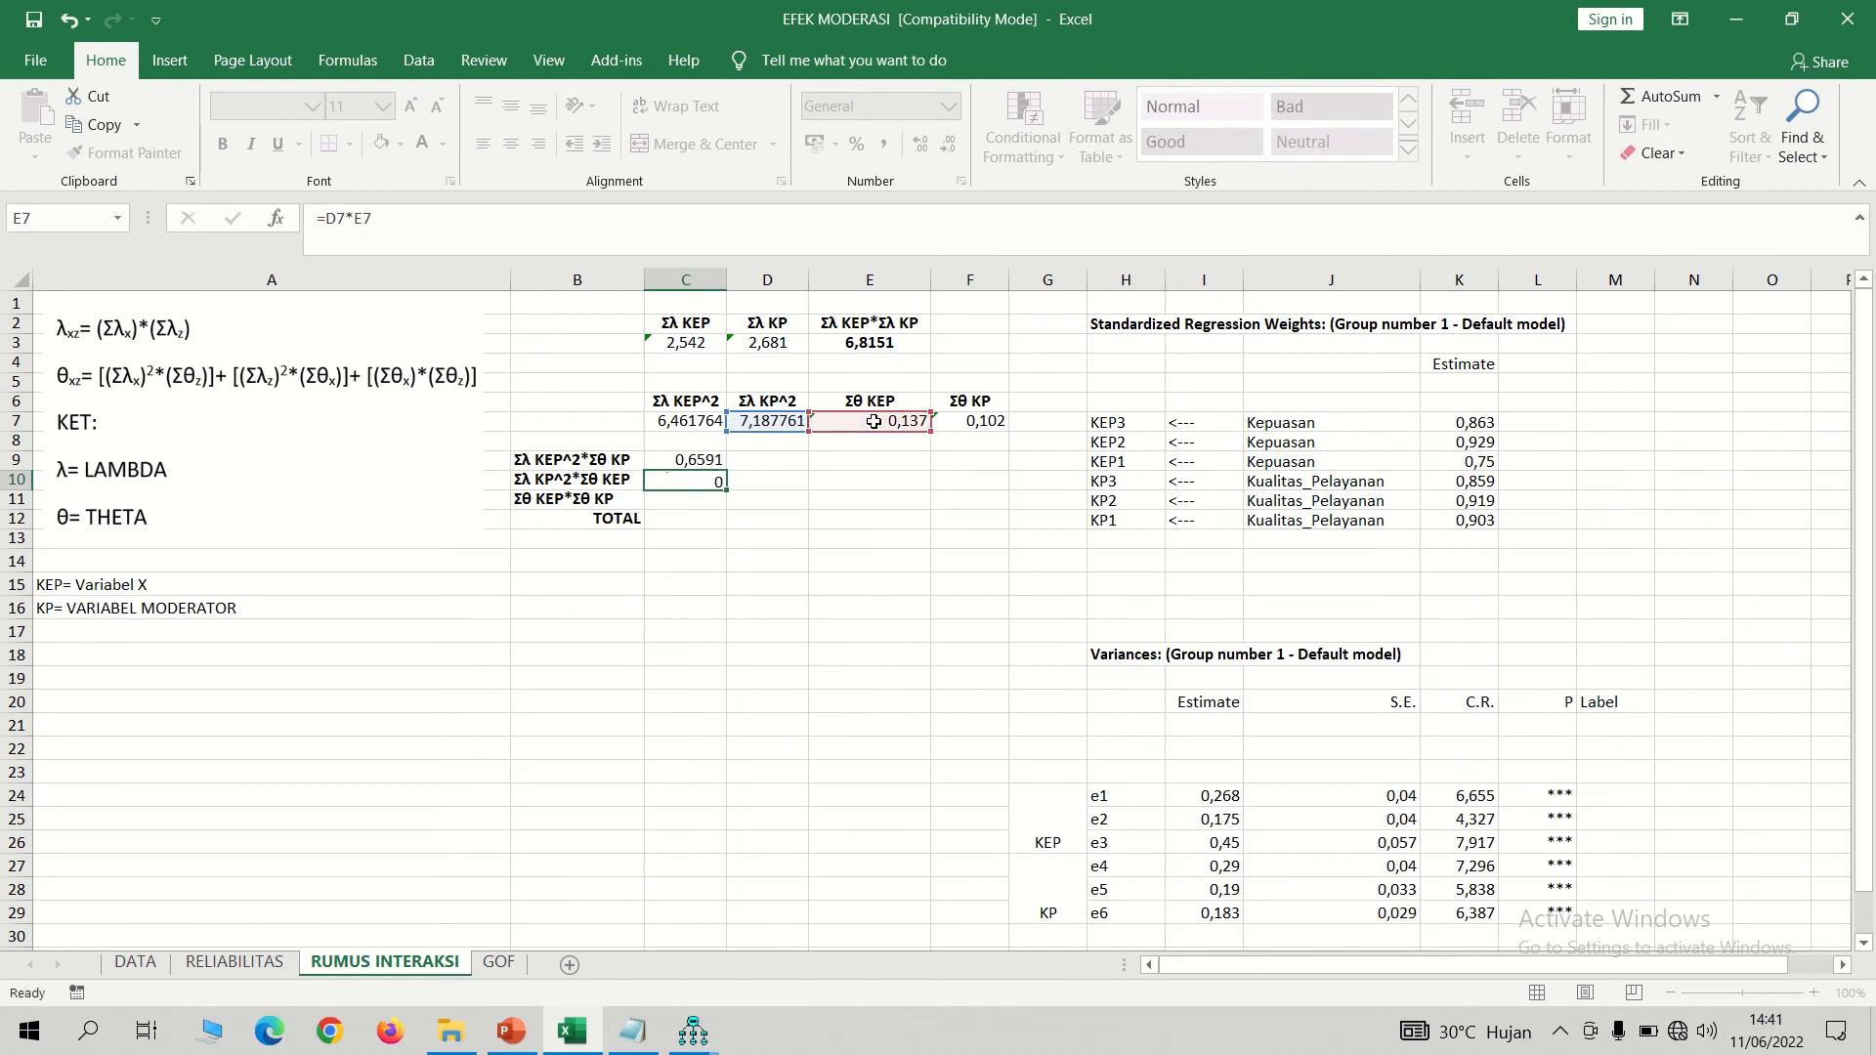
{"action": "key", "text": "Return"}
- Multiply the two error sums beside Σθ KEP*Σθ KP in C11 with =E7*F7
{"action": "type", "text": "="}
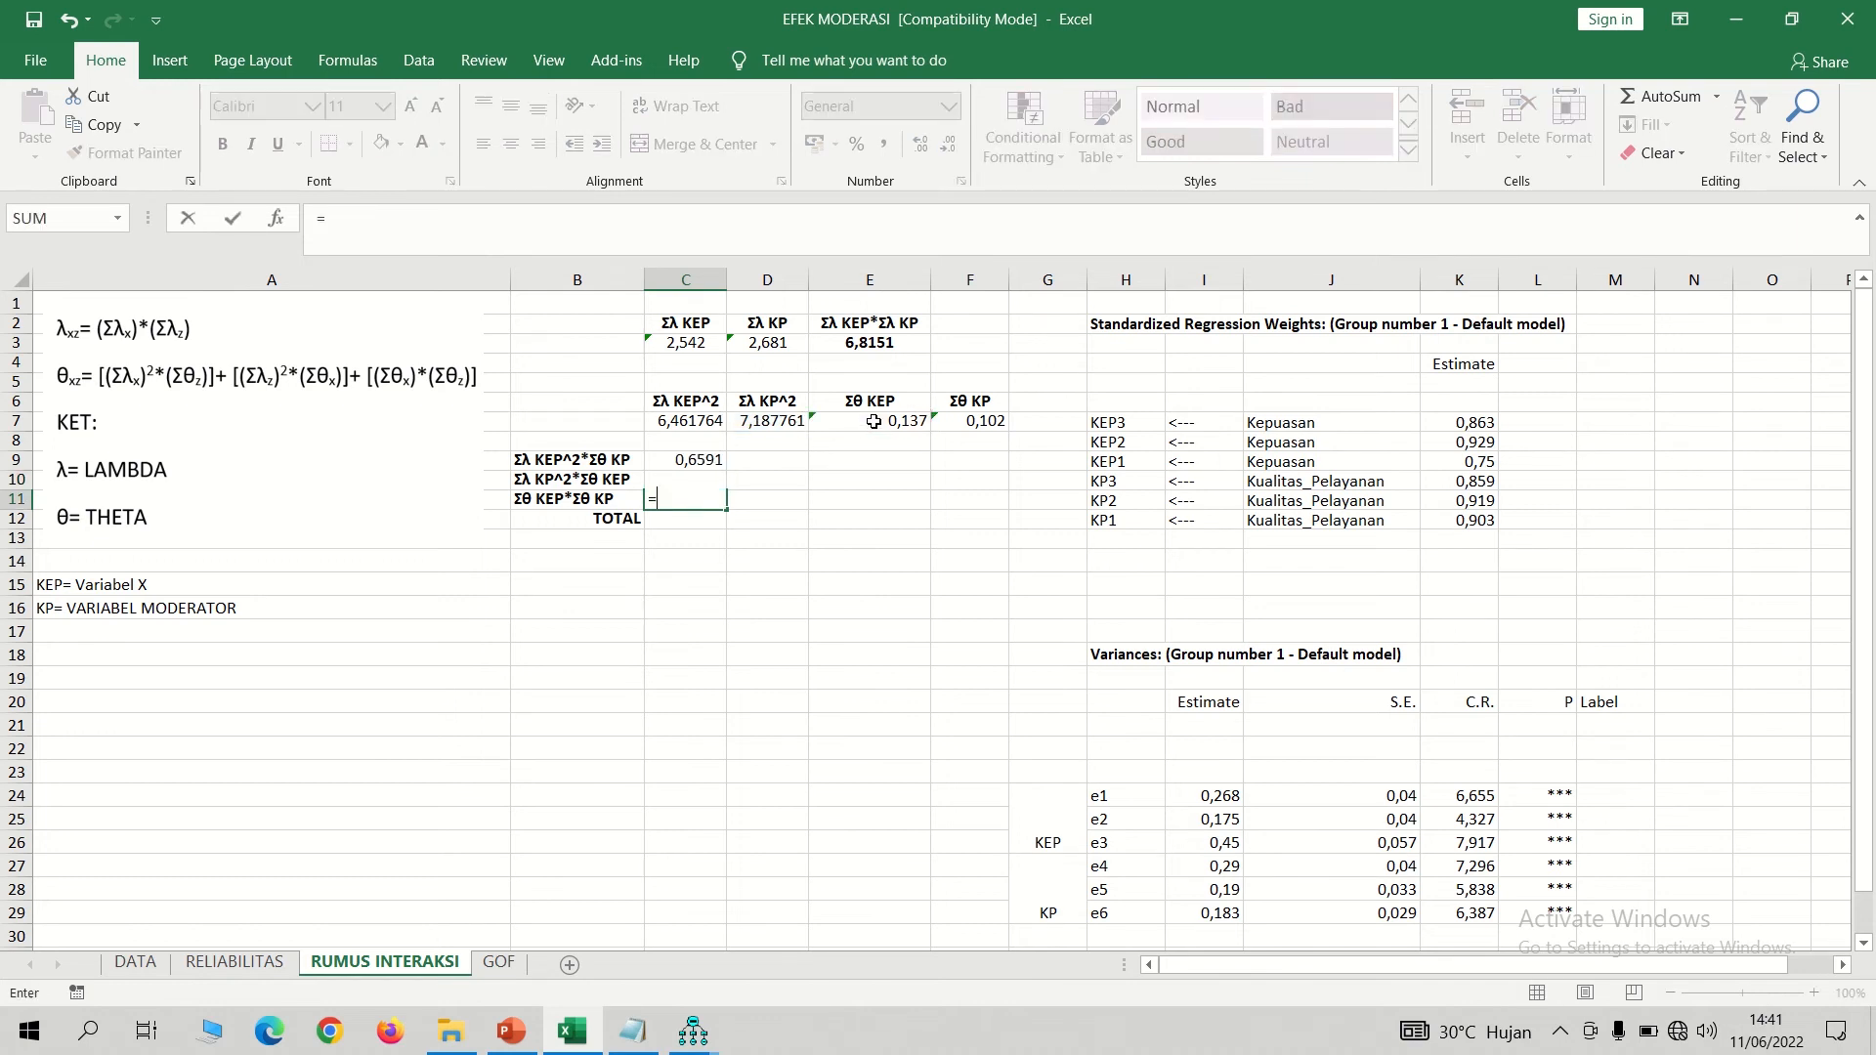
{"action": "left_click", "coordinate": [889, 427]}
{"action": "type", "text": "*"}
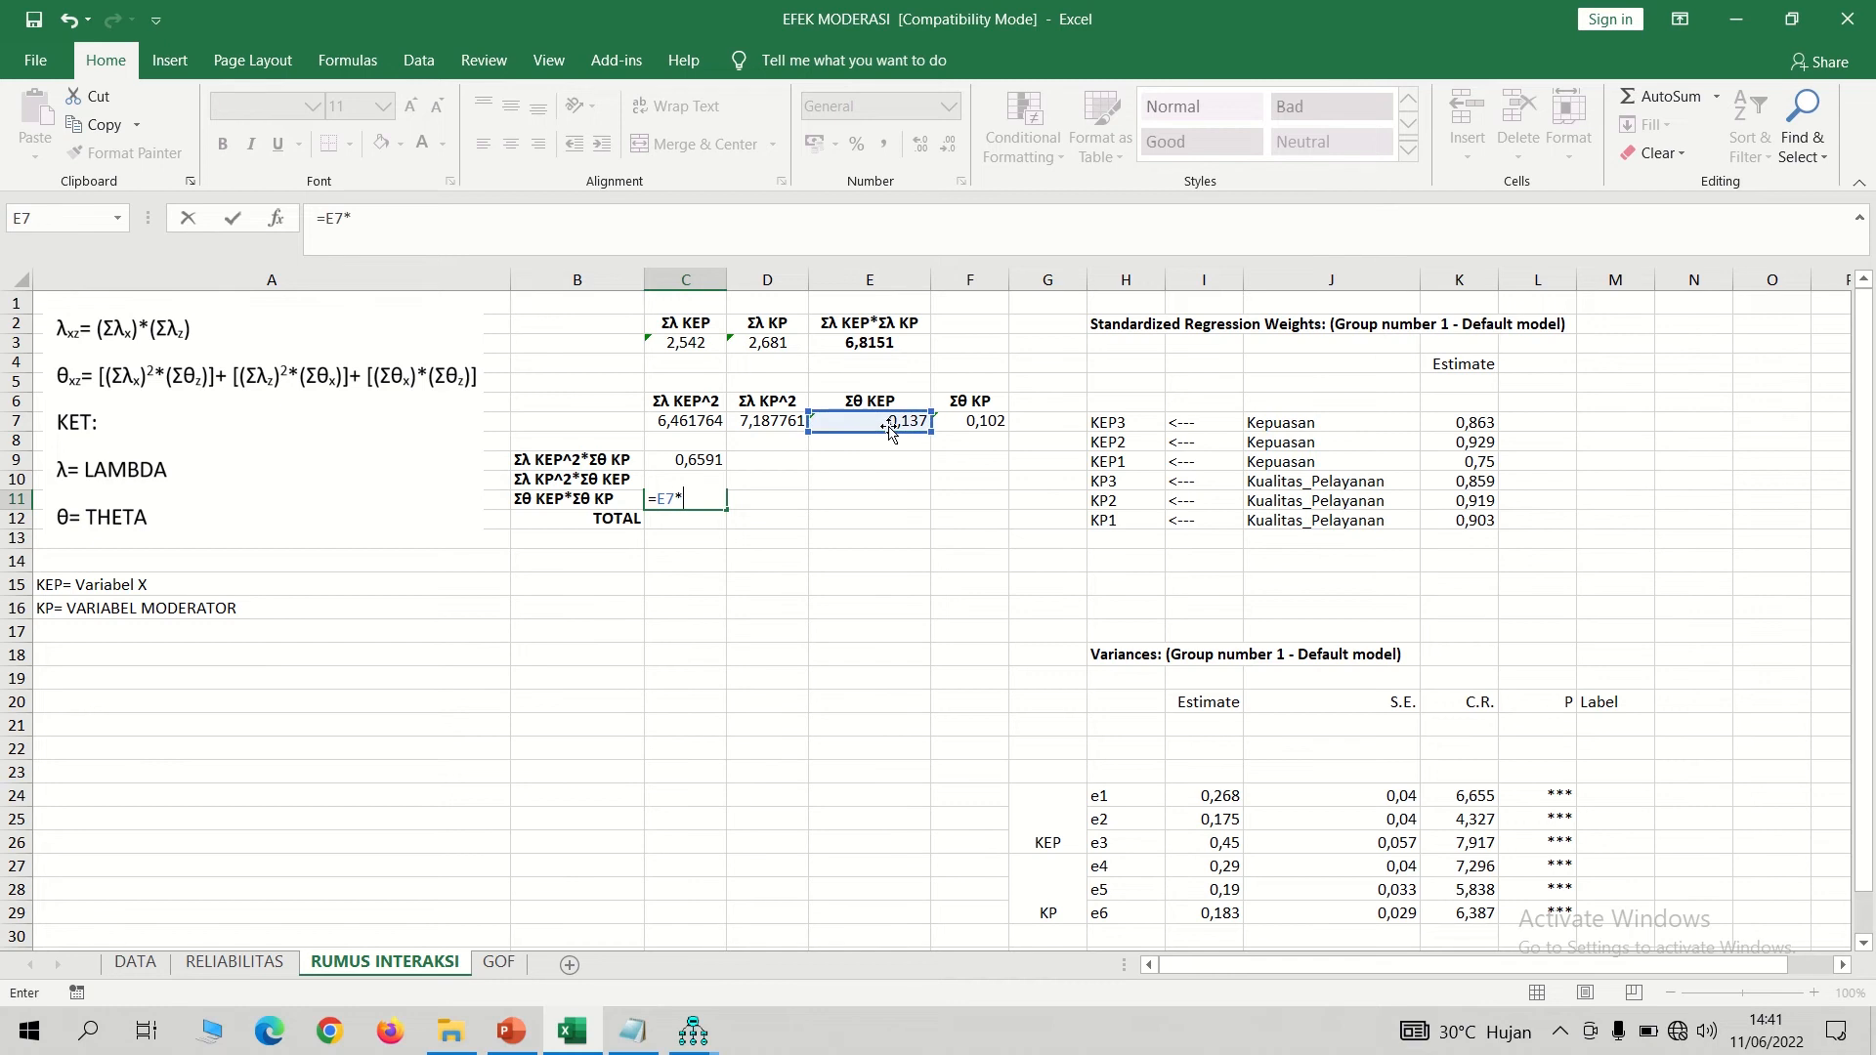
{"action": "left_click", "coordinate": [962, 423]}
{"action": "key", "text": "Return"}
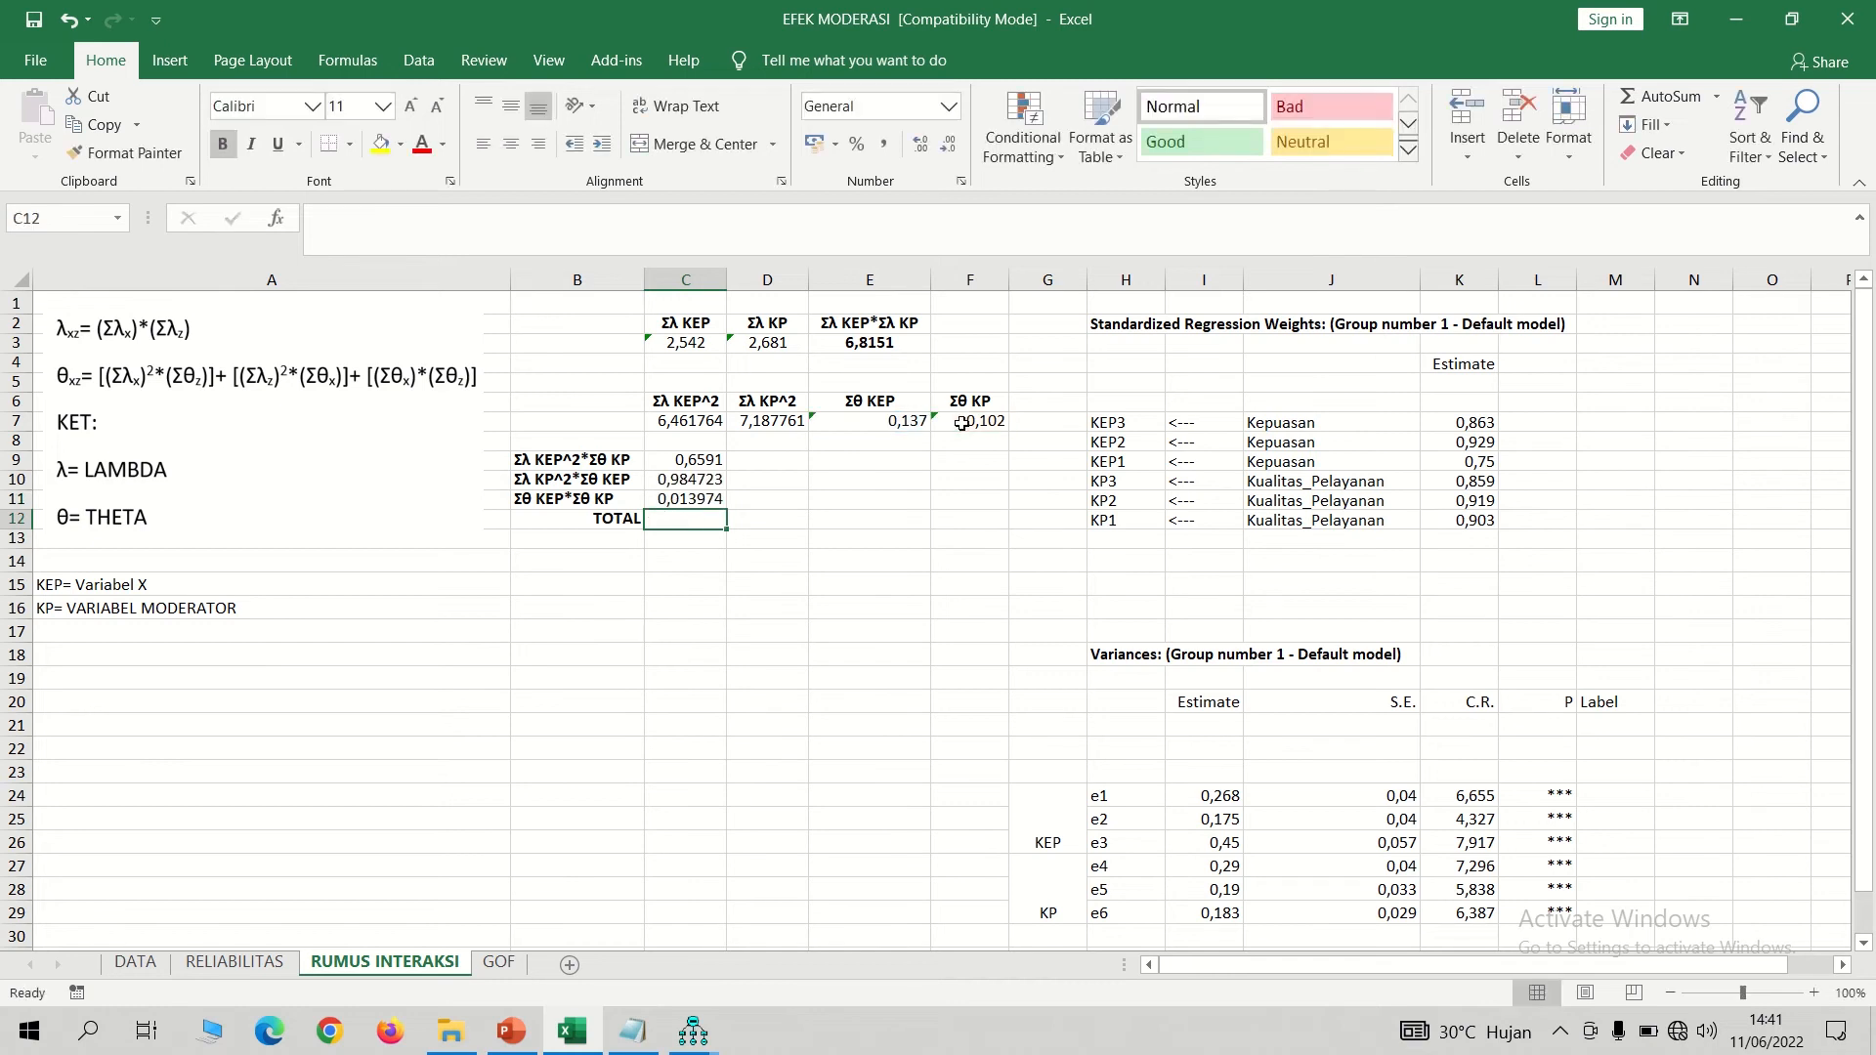
- Total the three products in C12 with =SUM(C9:C11) and check it along with the Σλ KEP*Σλ KP product in E3
{"action": "left_click_drag", "start_coordinate": [685, 461], "coordinate": [694, 502]}
{"action": "left_click", "coordinate": [1667, 97]}
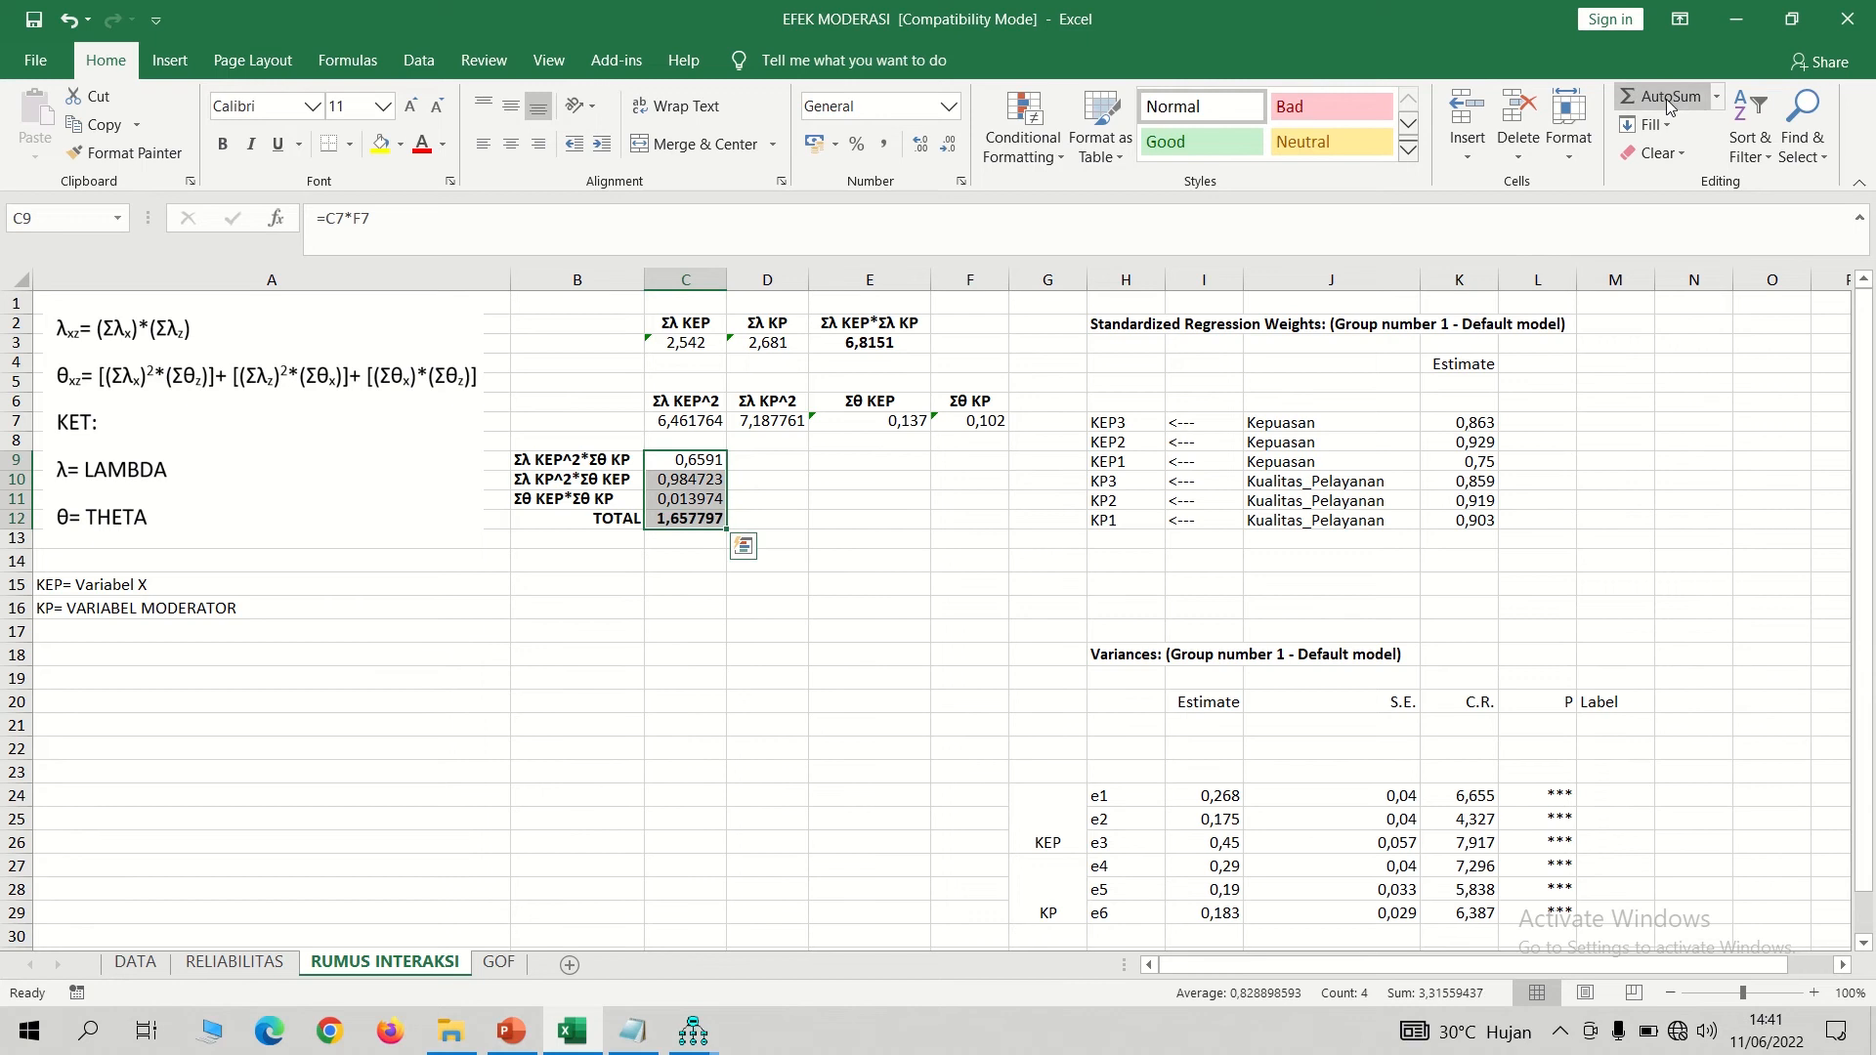
{"action": "left_click", "coordinate": [909, 582]}
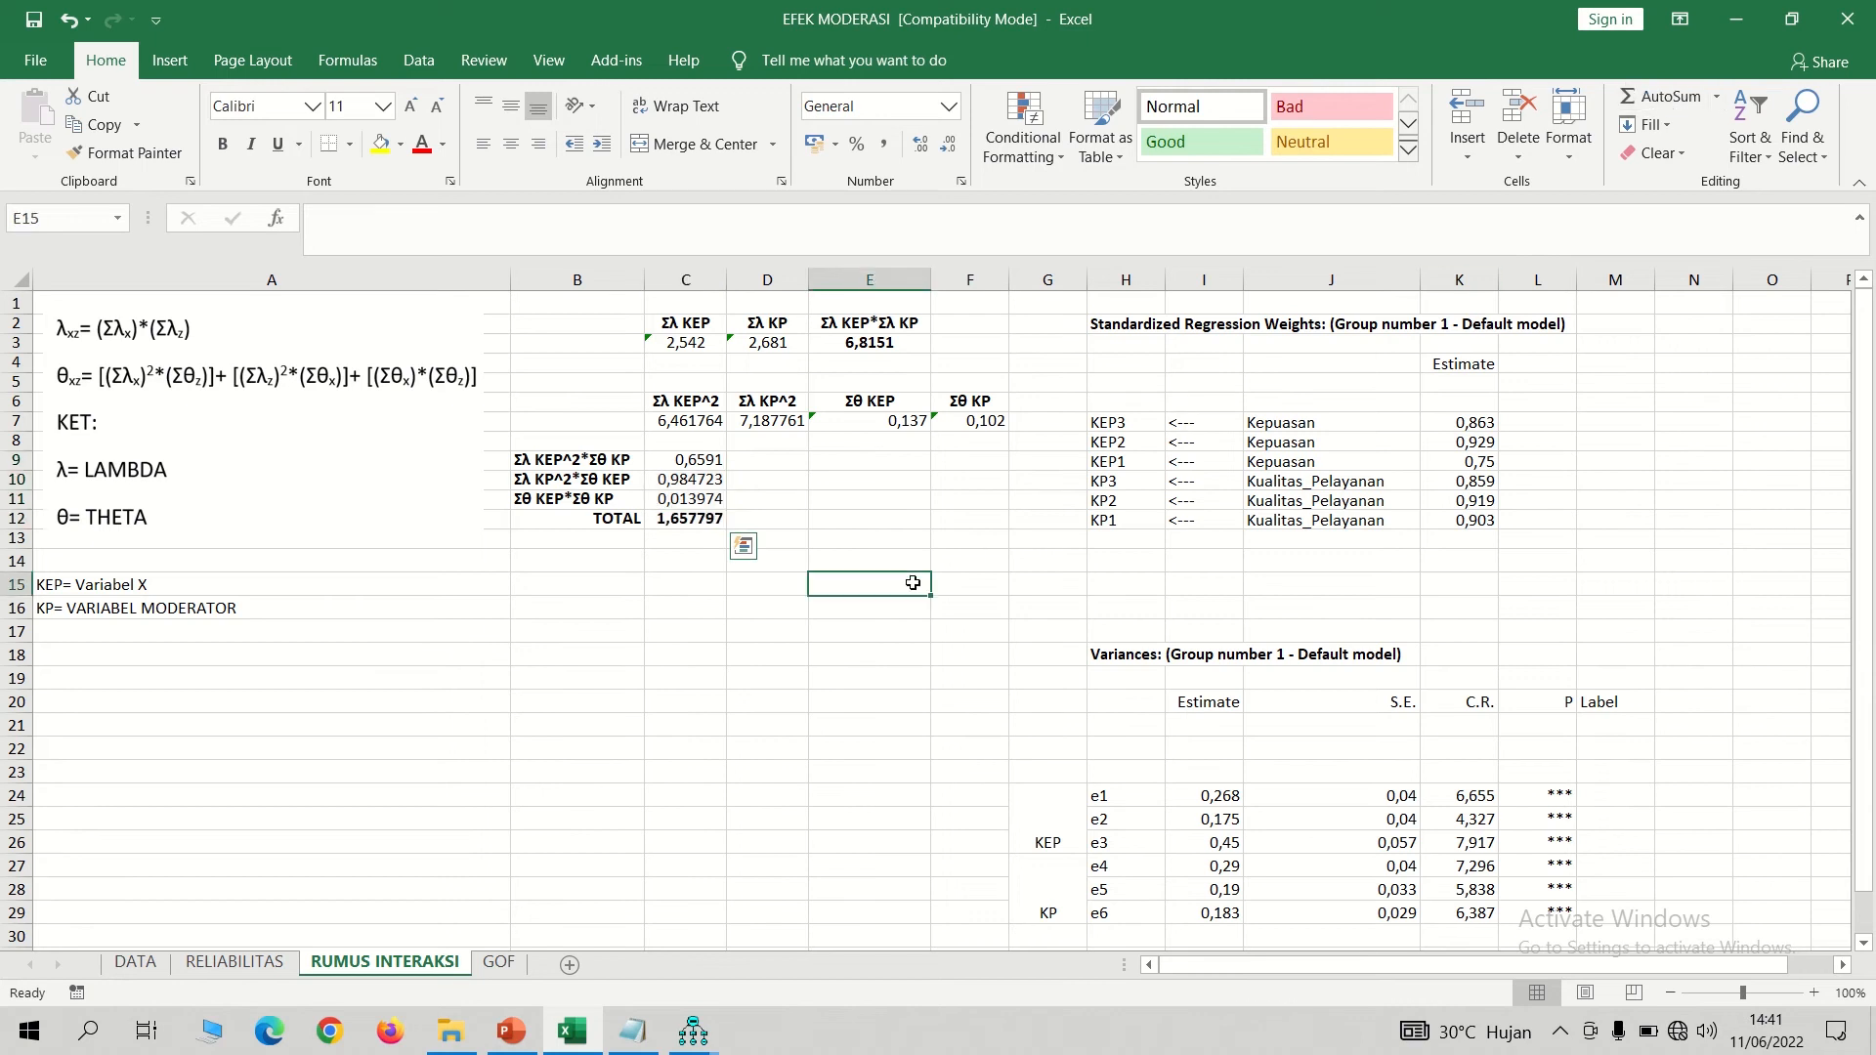
{"action": "left_click", "coordinate": [867, 342]}
{"action": "left_click", "coordinate": [712, 519]}
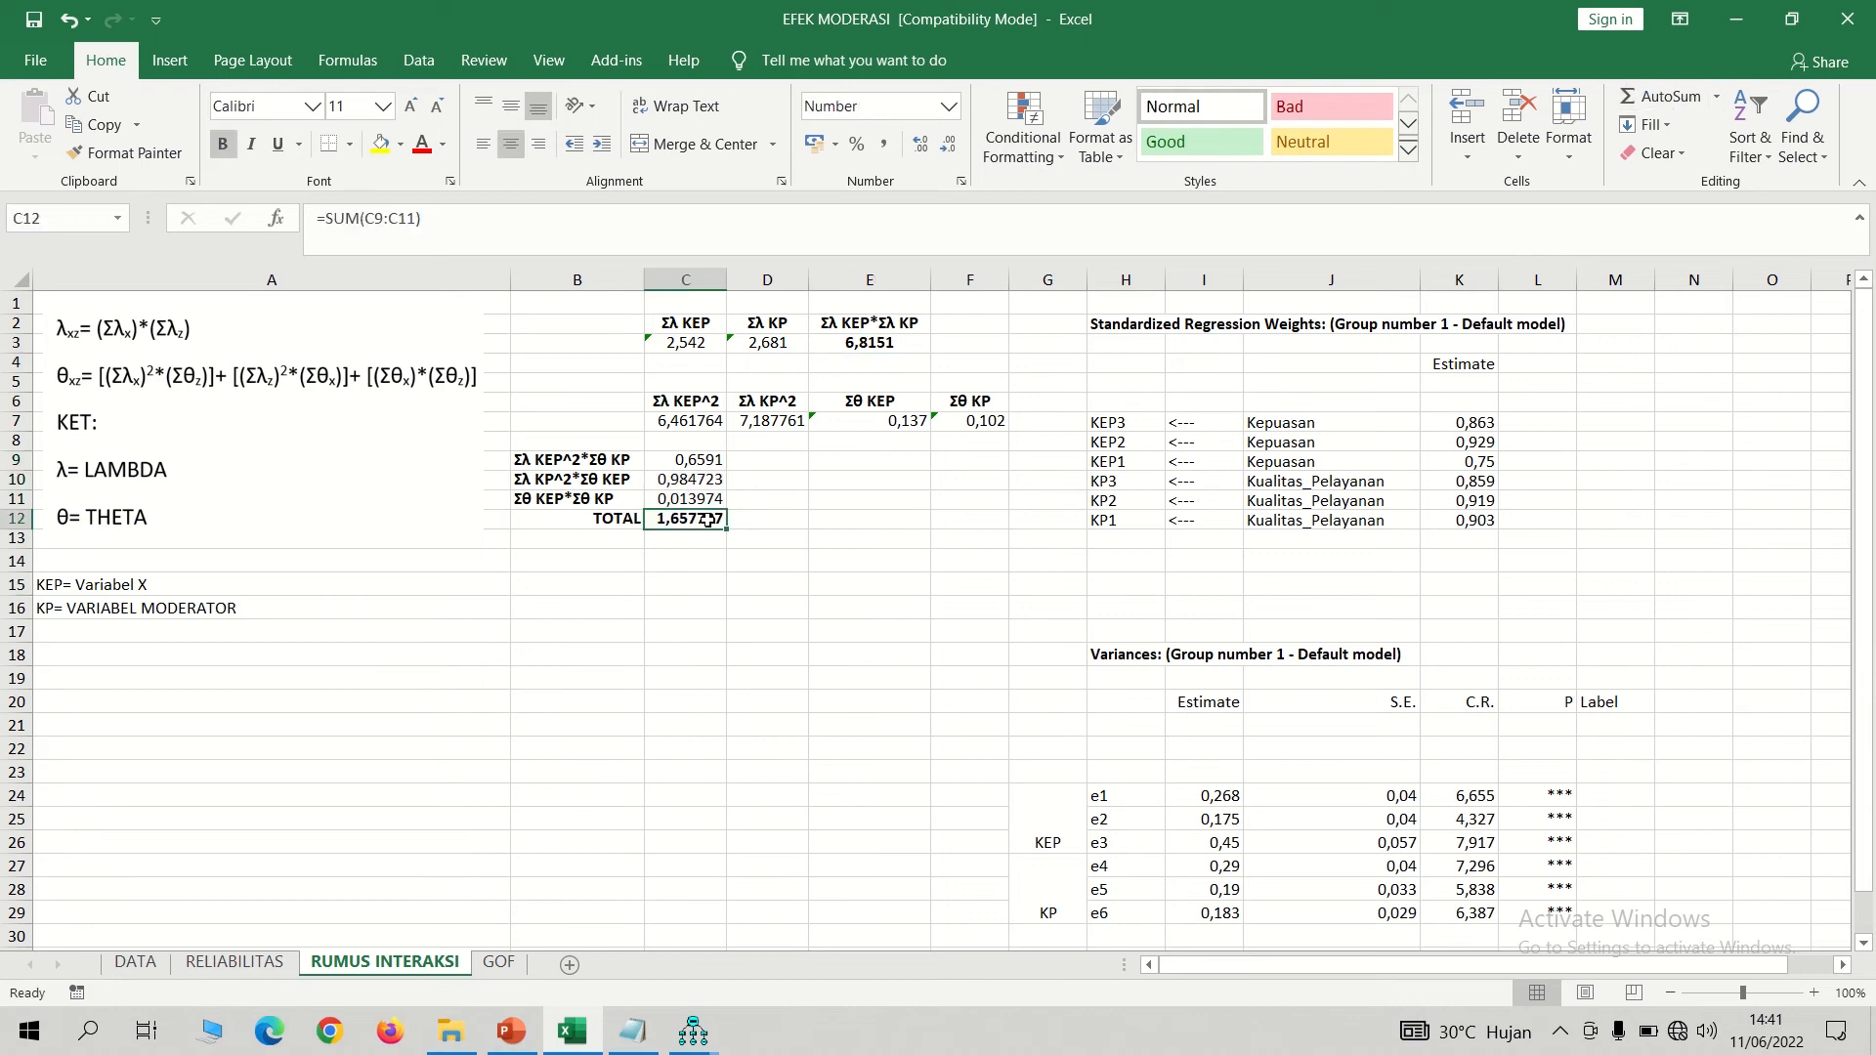
- Switch to the 1moderasi model in Amos, show its input path diagram and start drawing an unobserved variable
{"action": "key", "text": "super+shift+s"}
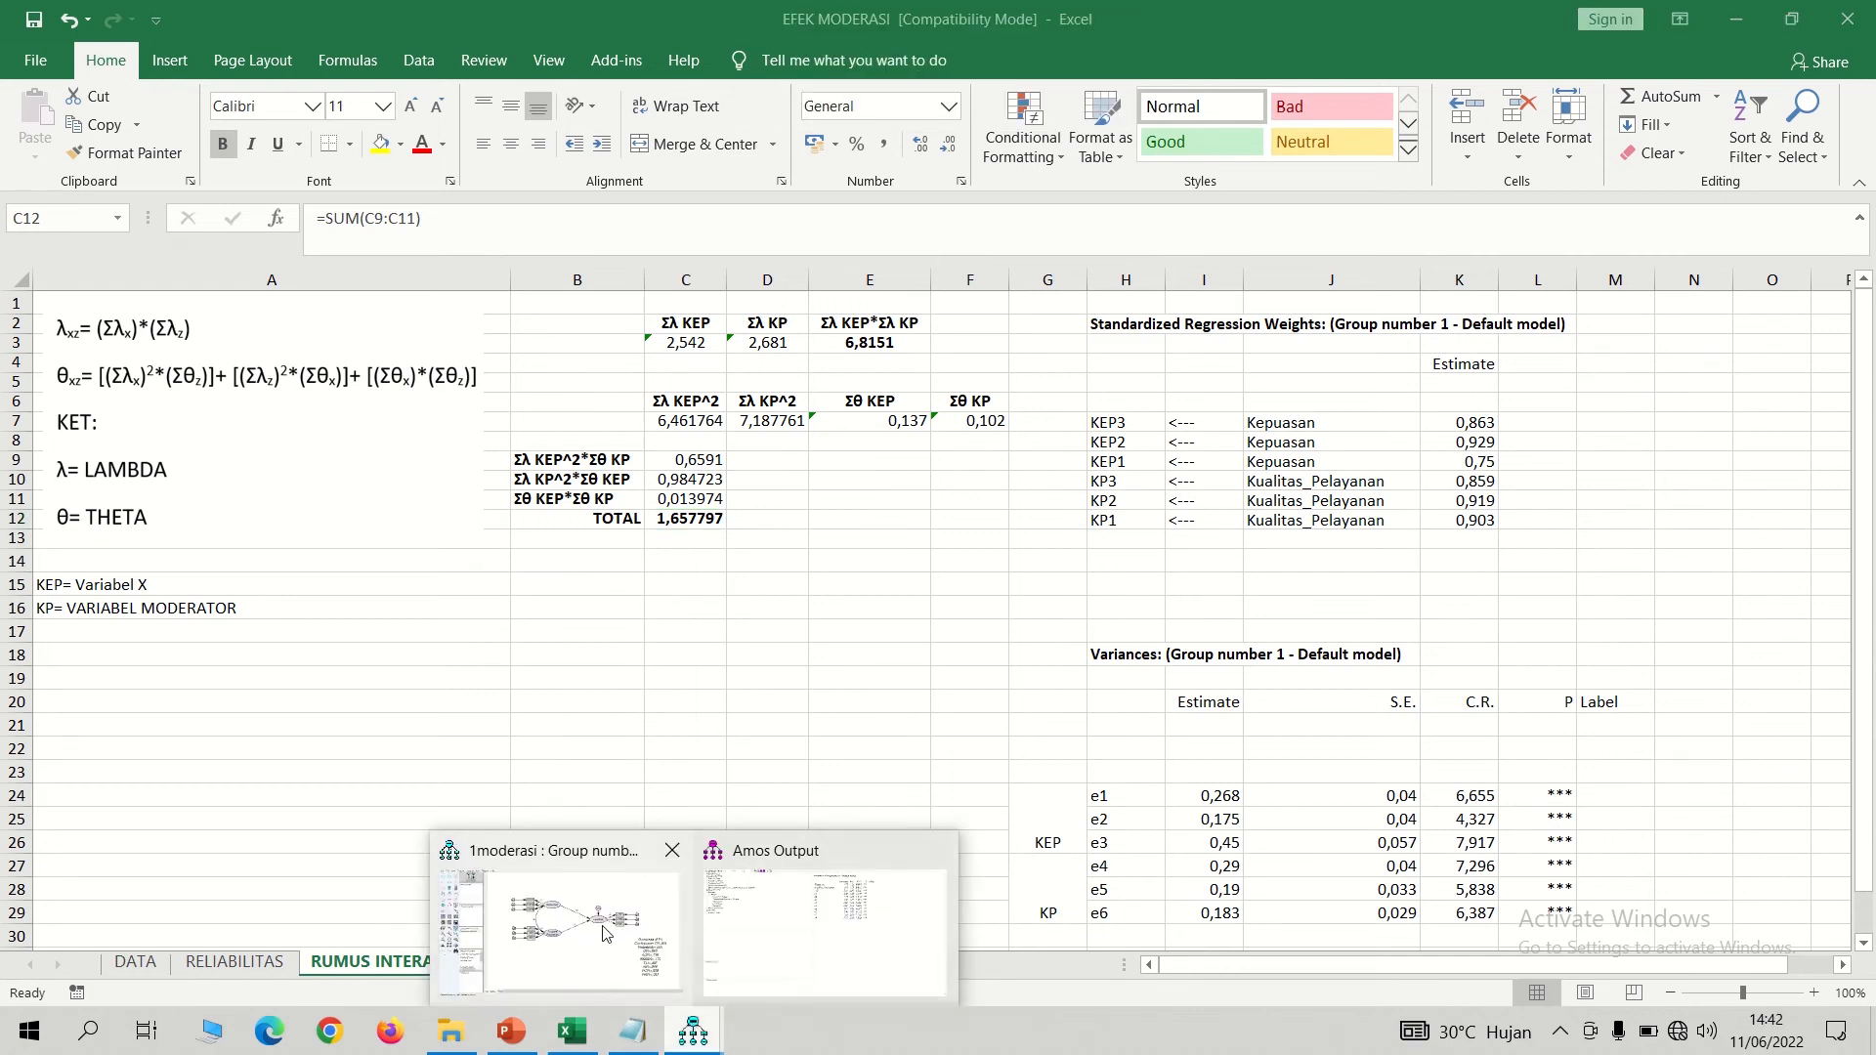
{"action": "left_click", "coordinate": [665, 850]}
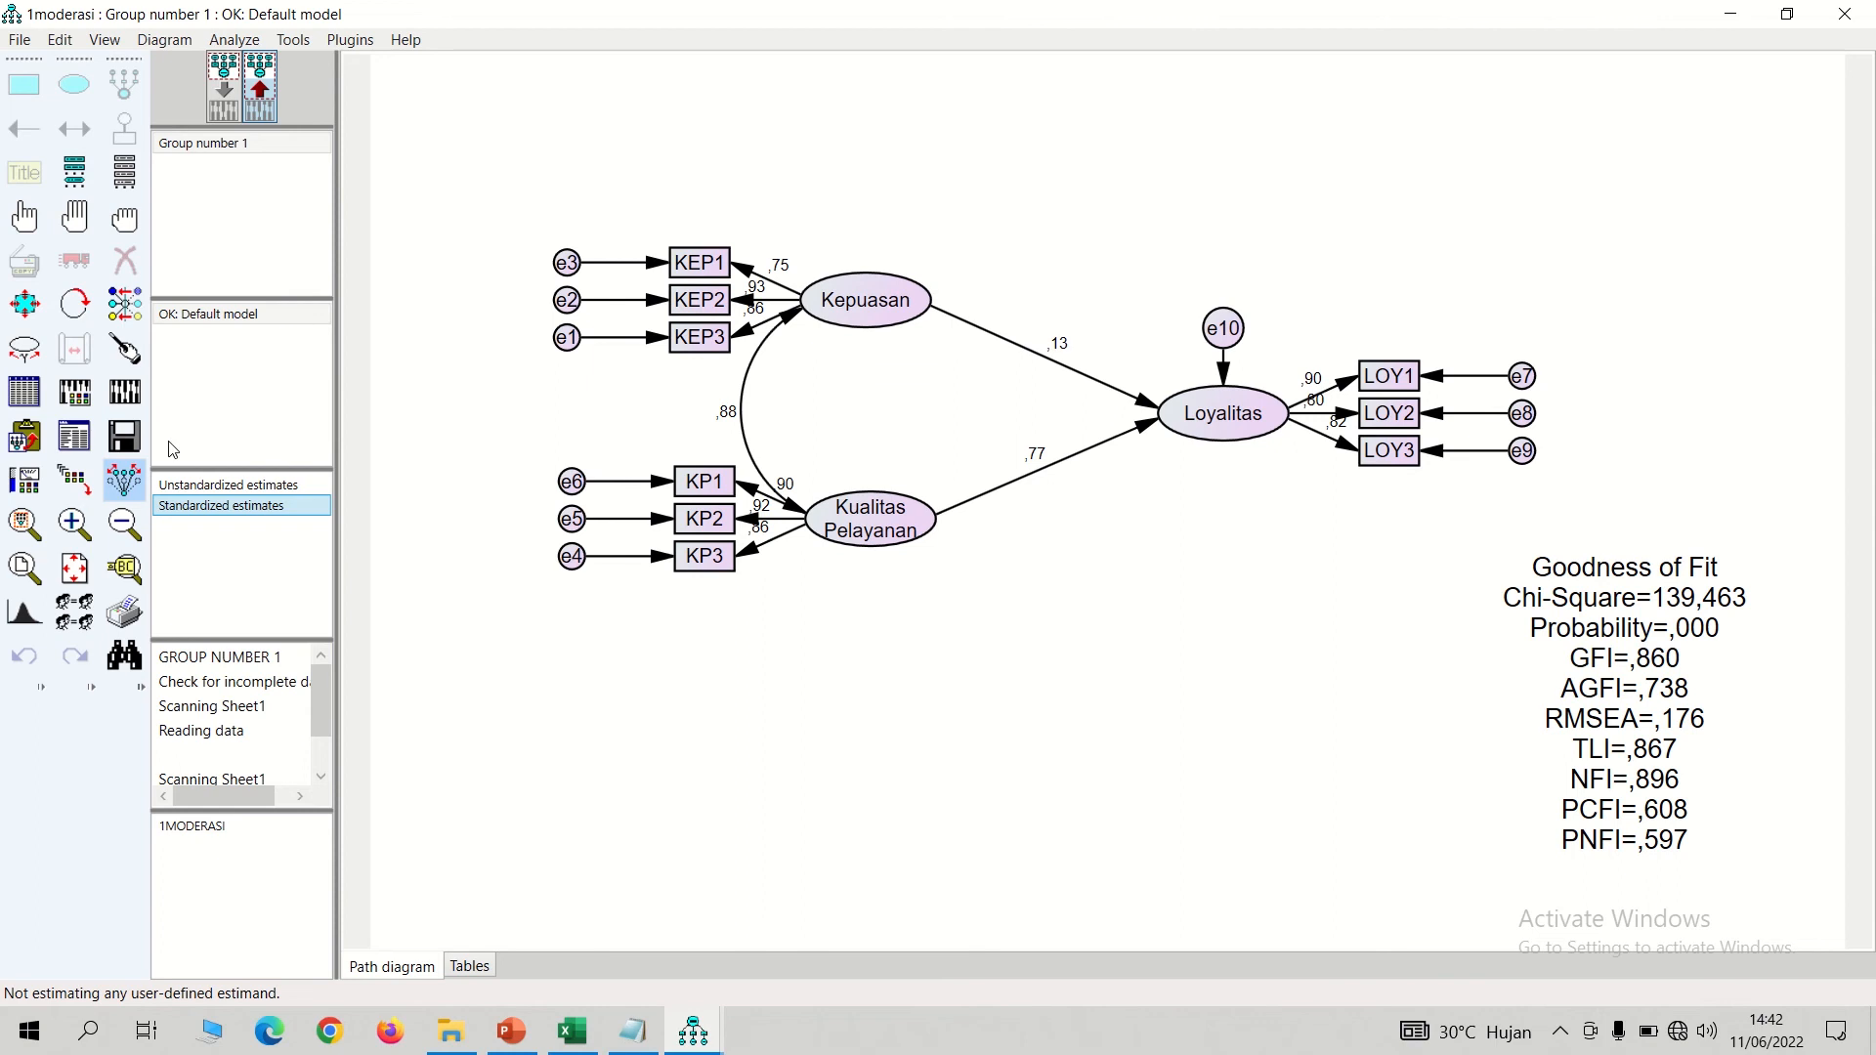
{"action": "left_click", "coordinate": [226, 92]}
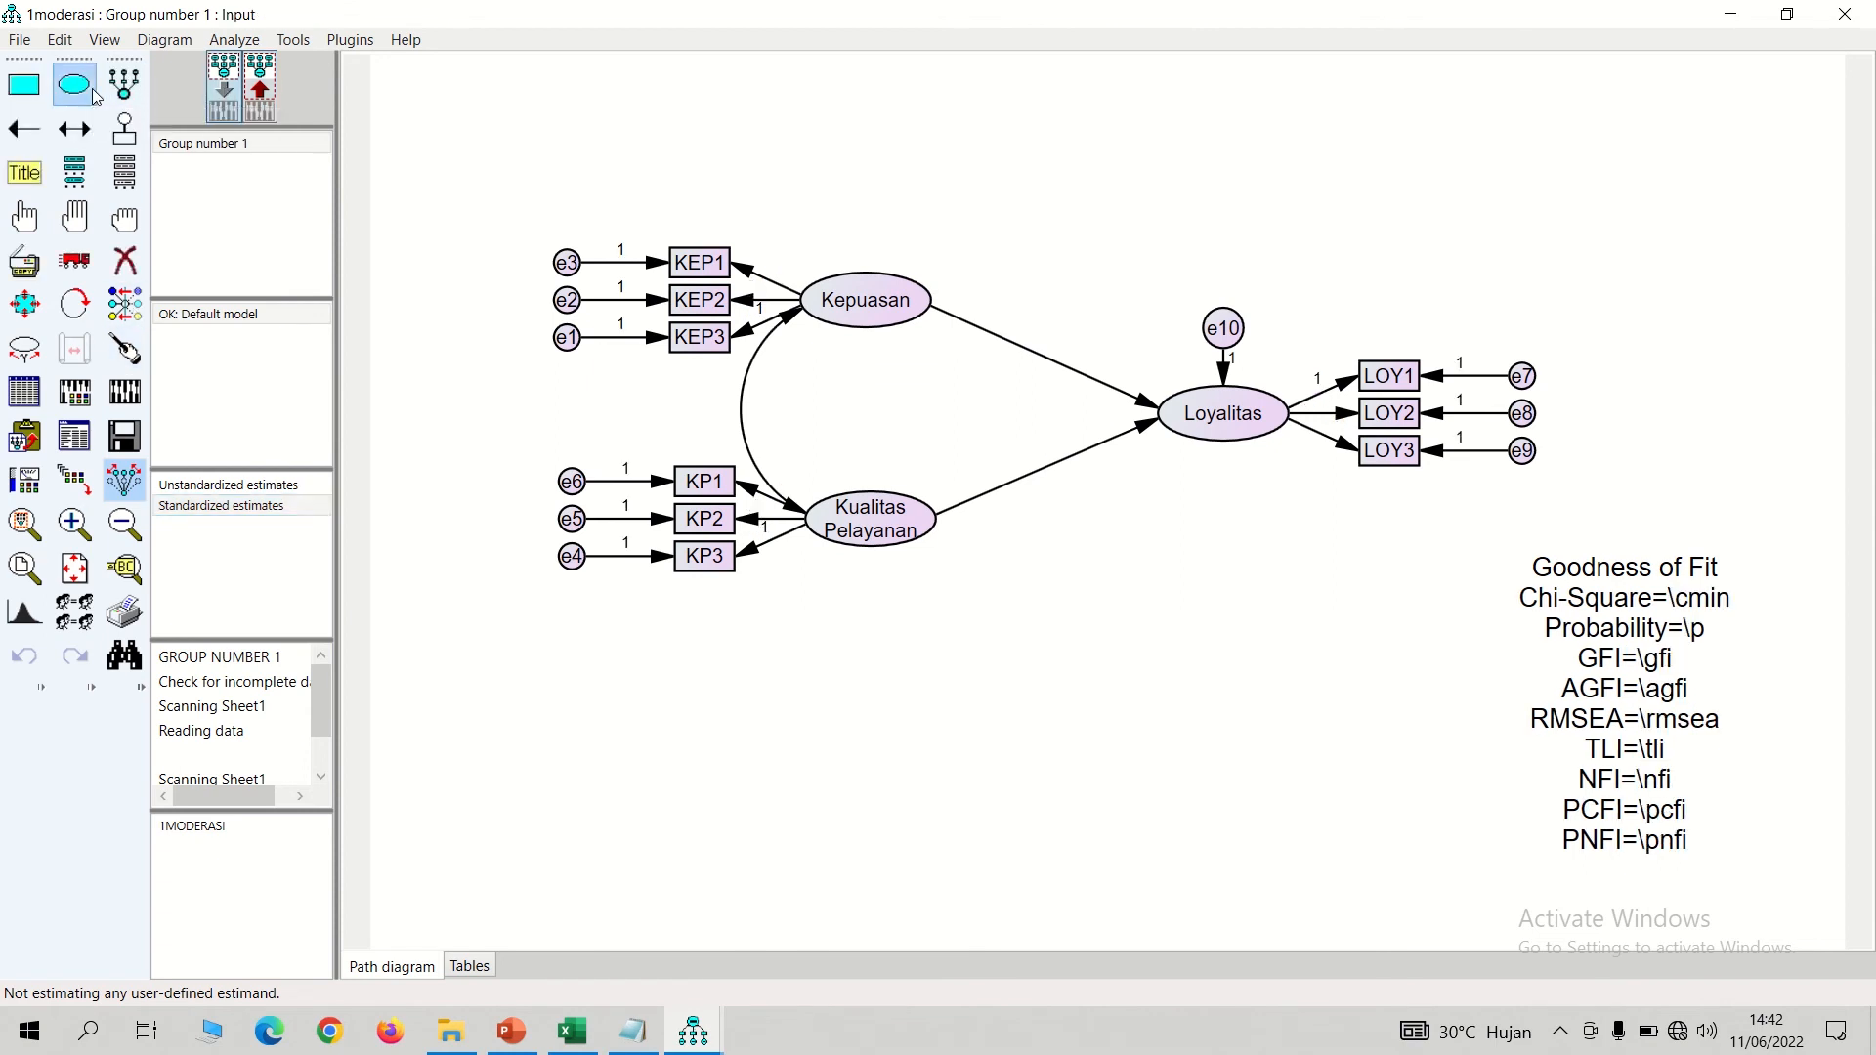
{"action": "left_click", "coordinate": [94, 93]}
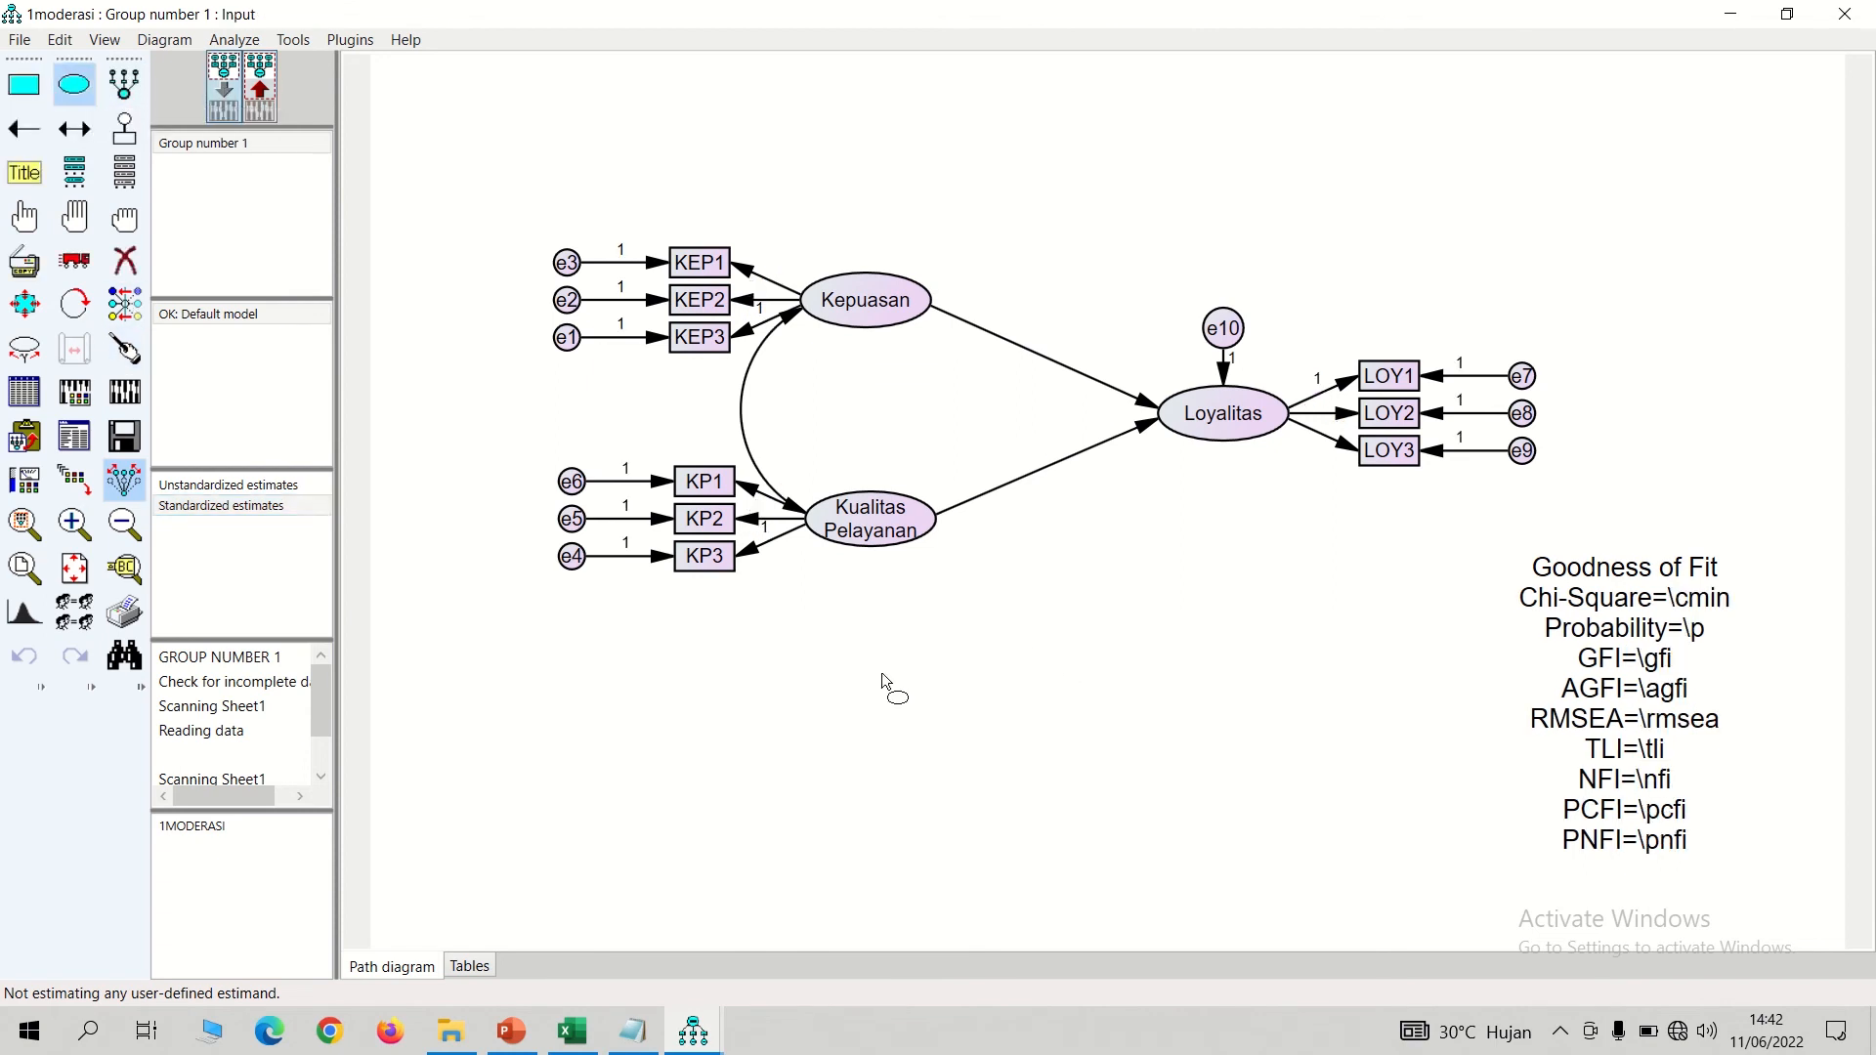